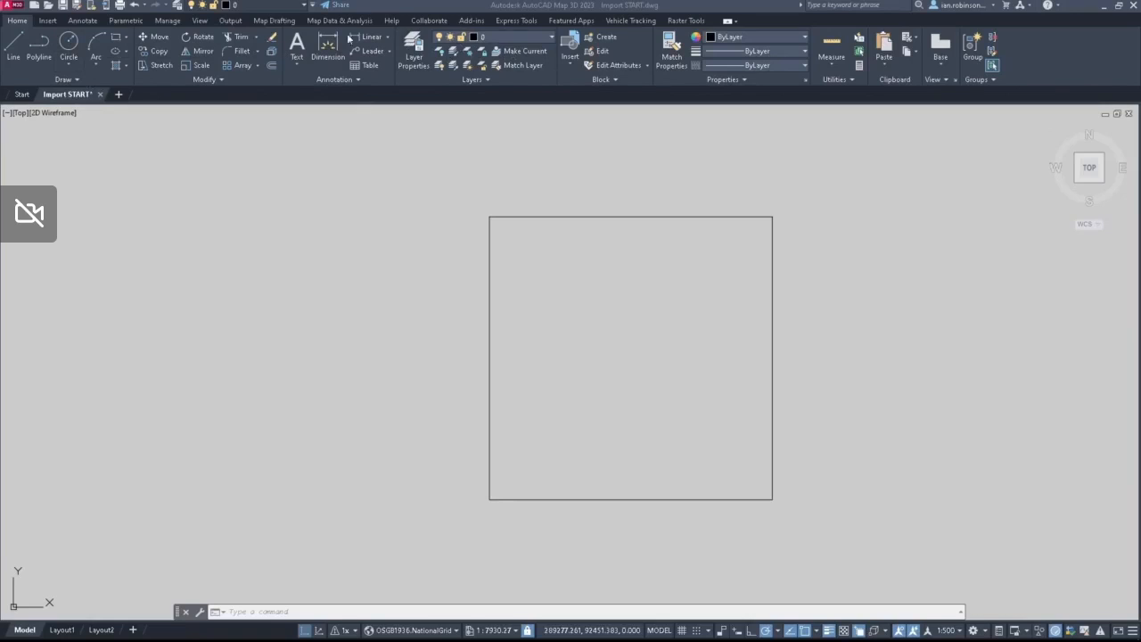
{"action": "left_click", "coordinate": [74, 21]}
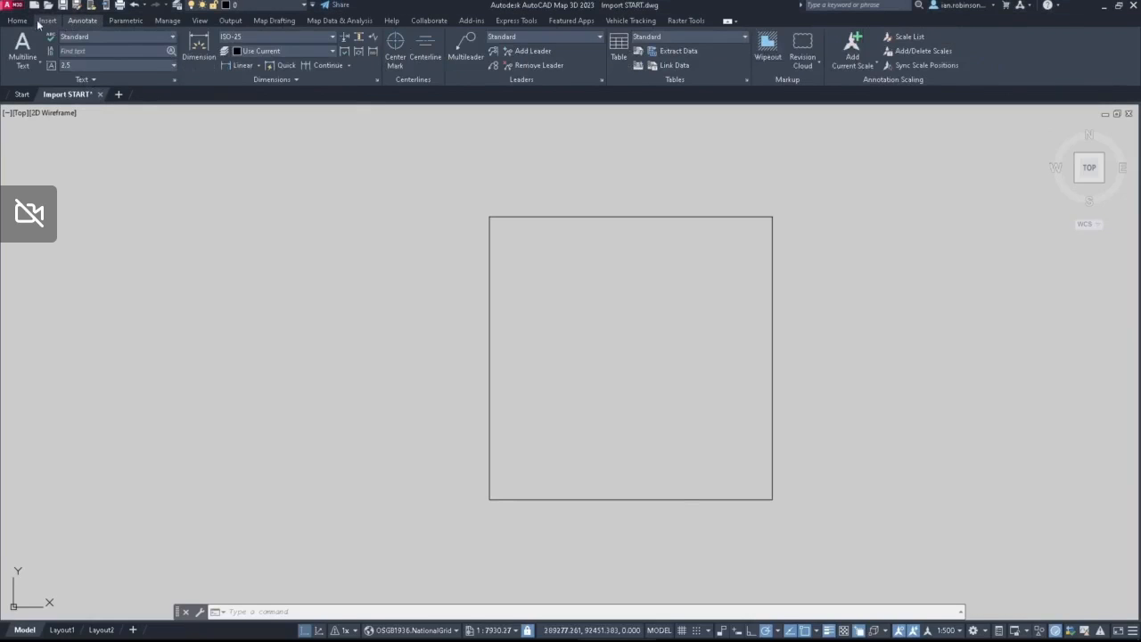
{"action": "left_click", "coordinate": [47, 21]}
{"action": "left_click", "coordinate": [20, 21]}
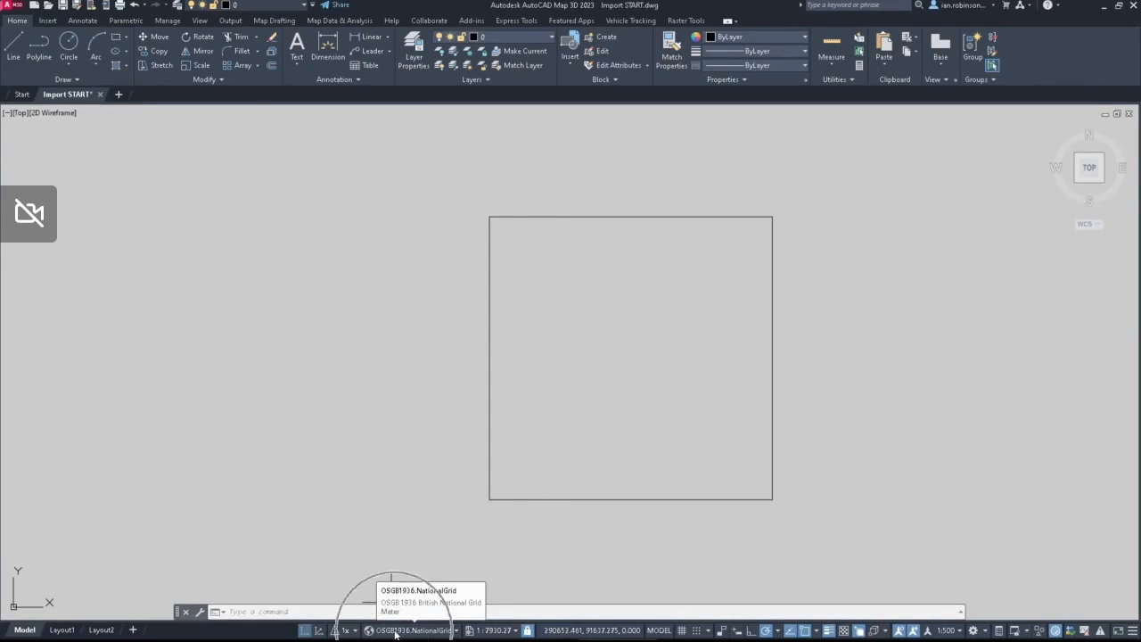
Step: Browse the coordinate system library for the drawing and close it without assigning another system
{"action": "left_click", "coordinate": [455, 632]}
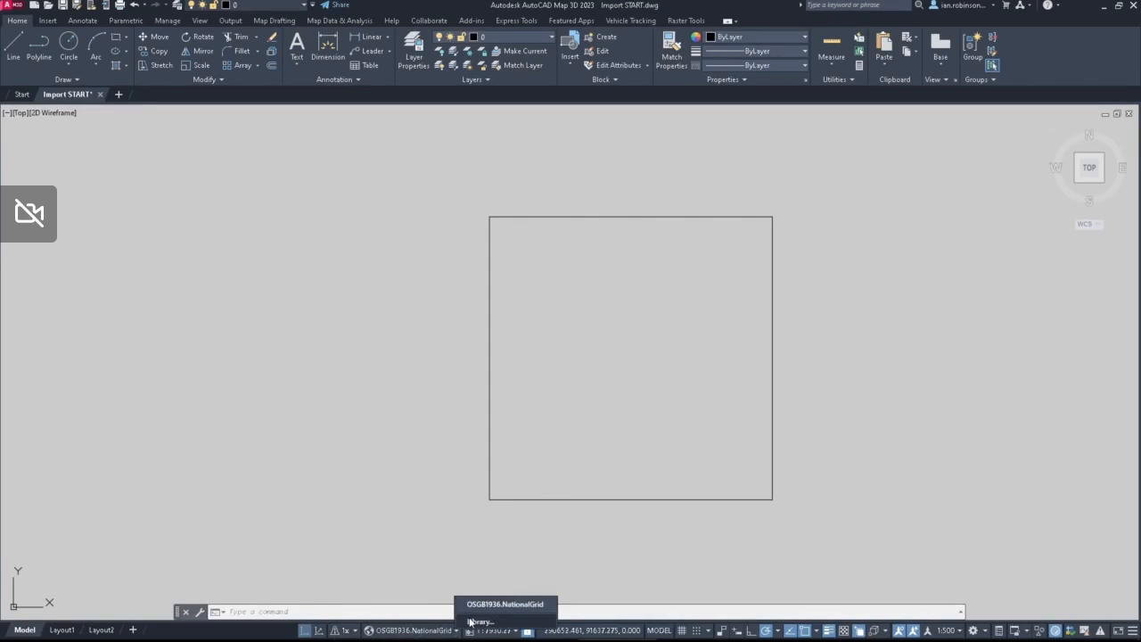
{"action": "left_click", "coordinate": [472, 621]}
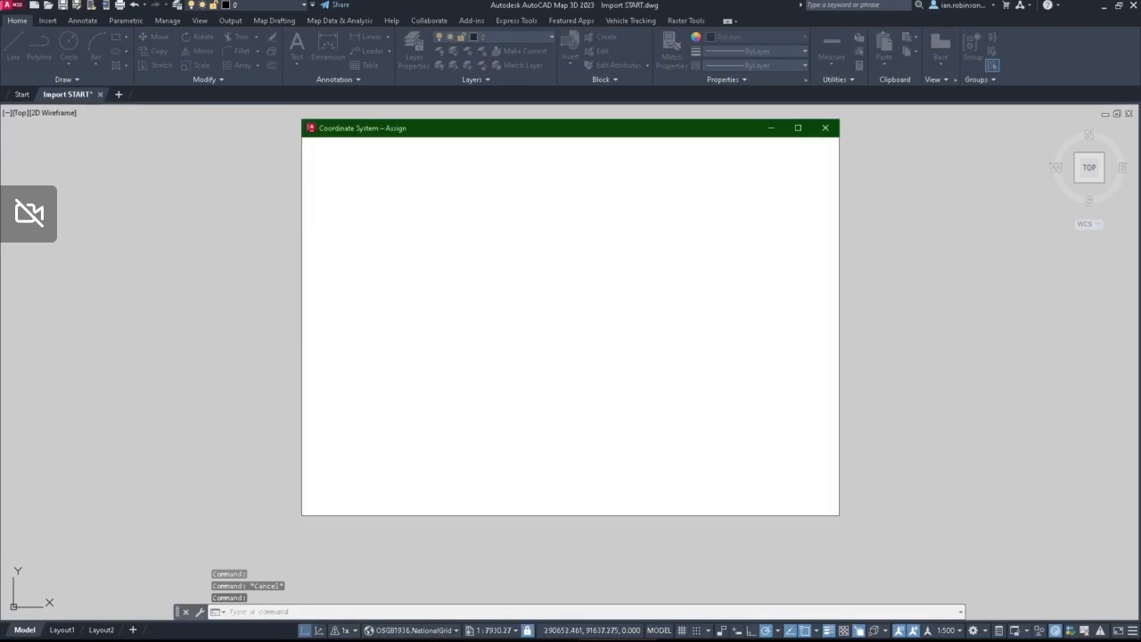
{"action": "scroll", "coordinate": [479, 372], "scroll_direction": "down", "scroll_amount": 15}
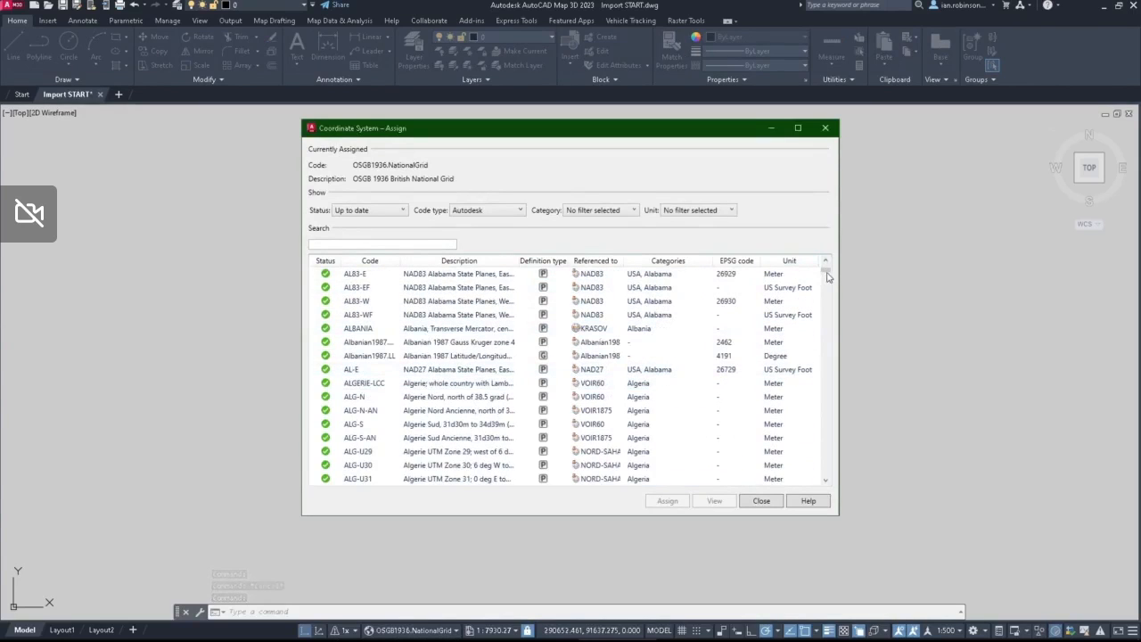
{"action": "left_click_drag", "start_coordinate": [822, 270], "coordinate": [802, 485]}
{"action": "left_click", "coordinate": [826, 130]}
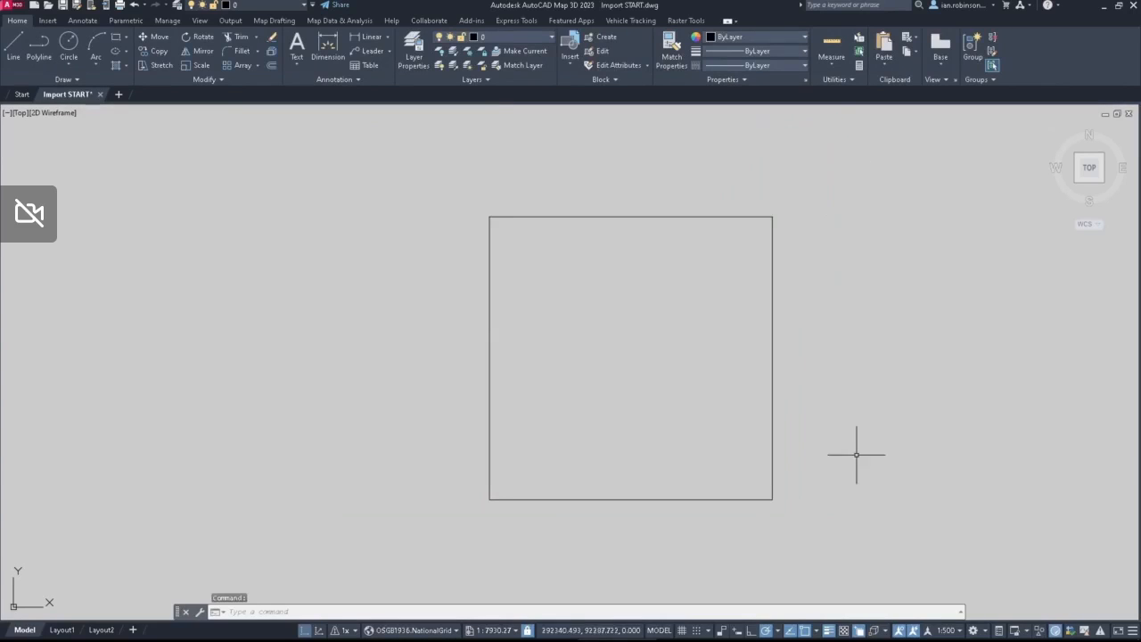
Step: Switch to the Planning and Analysis Workspace and look through its home and insert tools, including Map Import
{"action": "left_click", "coordinate": [987, 631]}
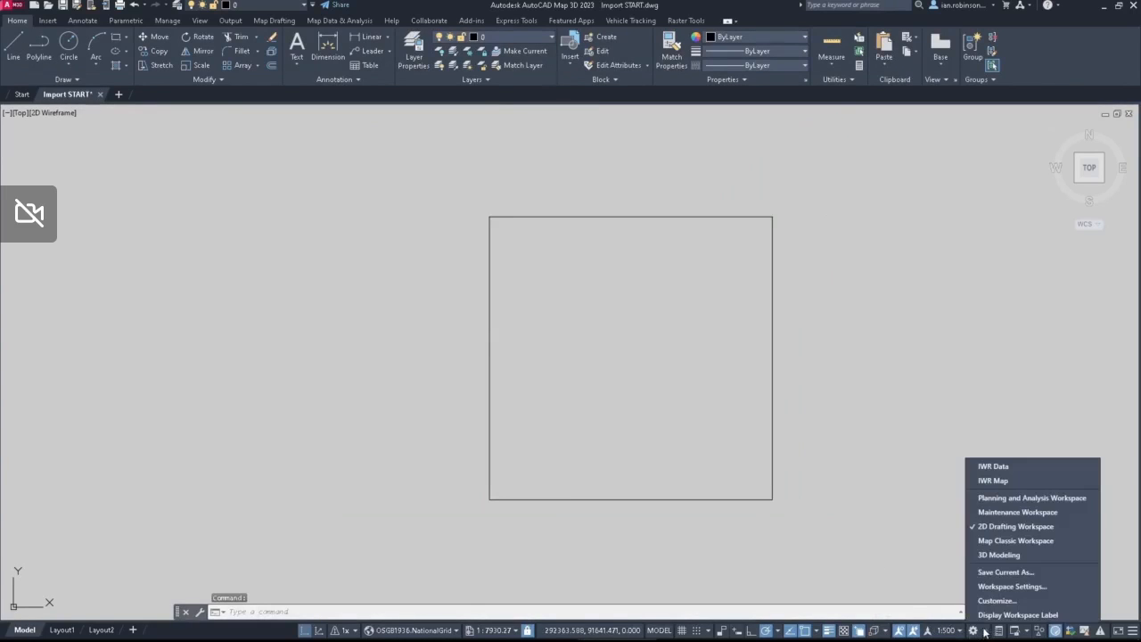
{"action": "left_click", "coordinate": [1021, 501]}
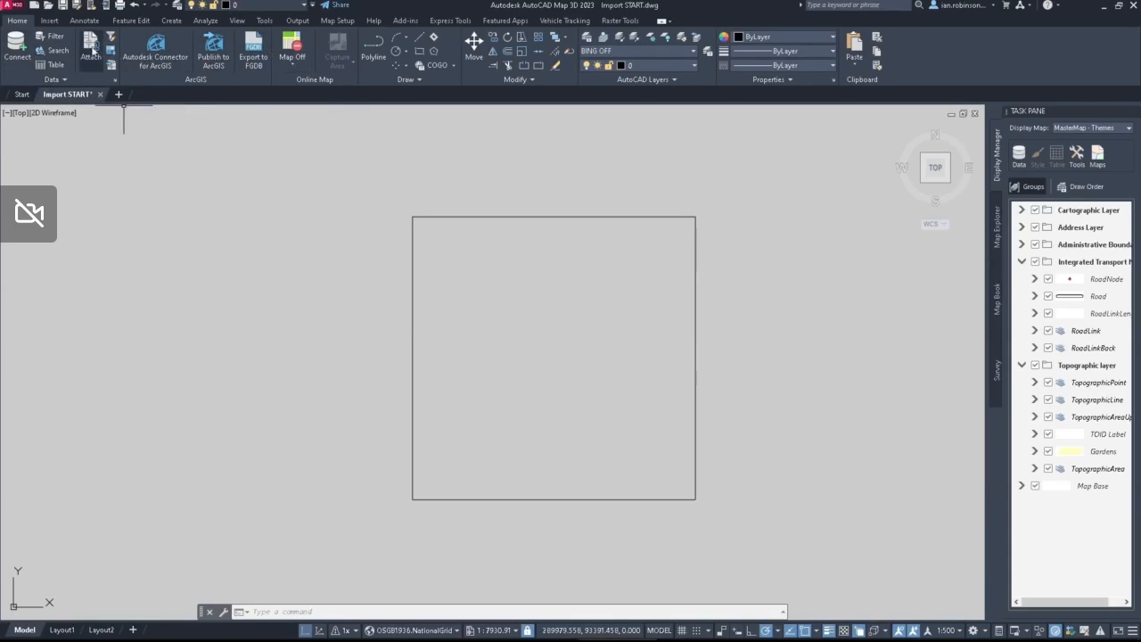
{"action": "left_click", "coordinate": [404, 80]}
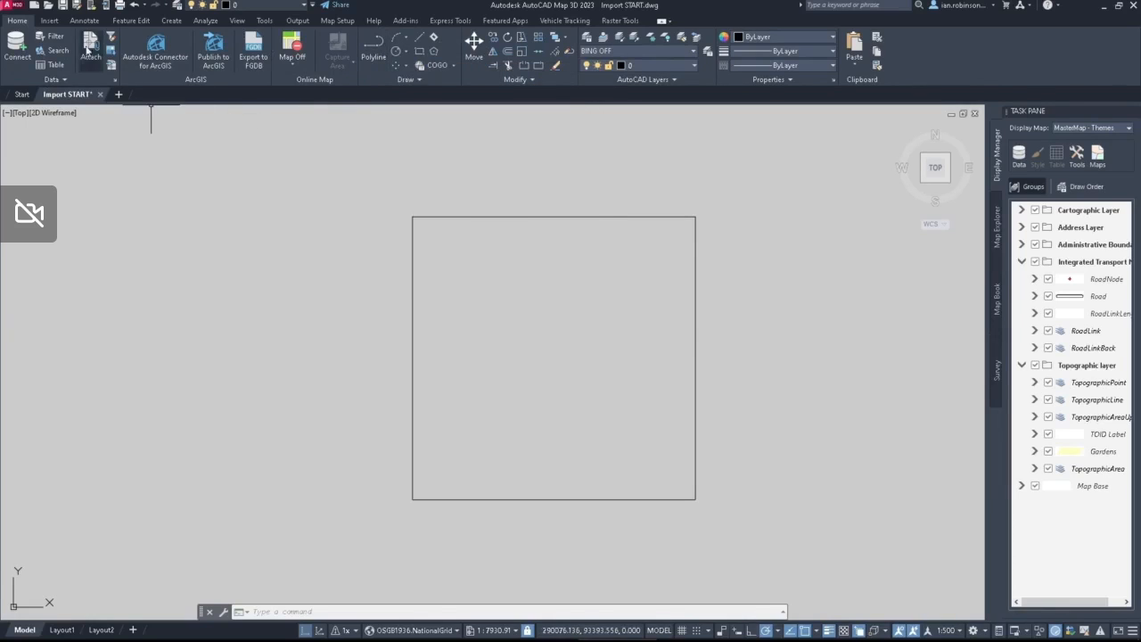
{"action": "left_click", "coordinate": [49, 20]}
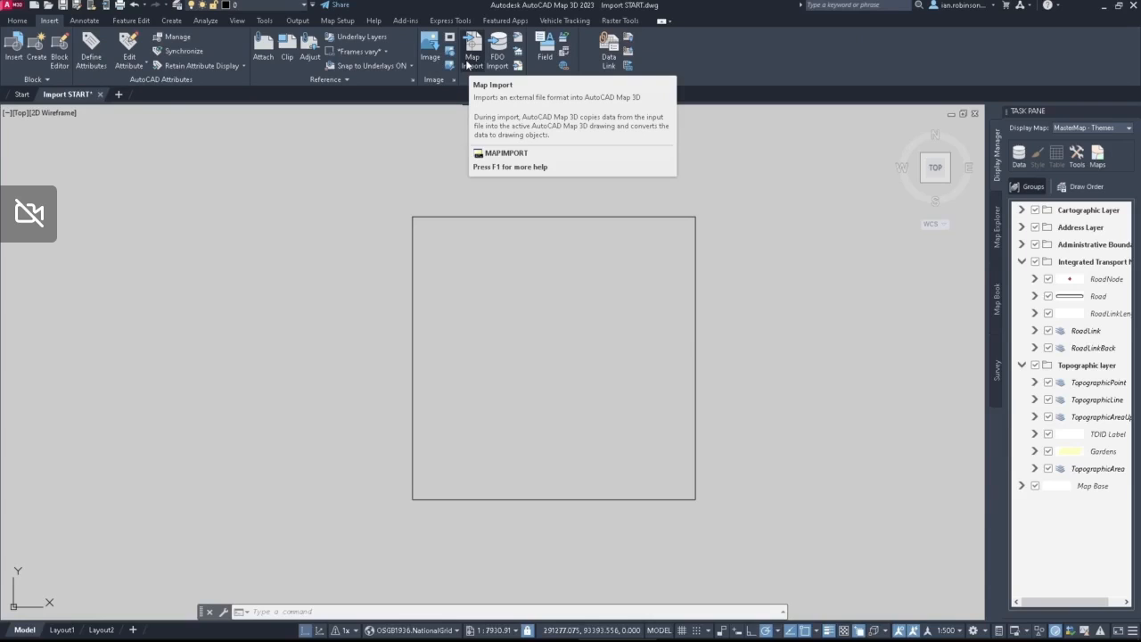
{"action": "left_click", "coordinate": [17, 20]}
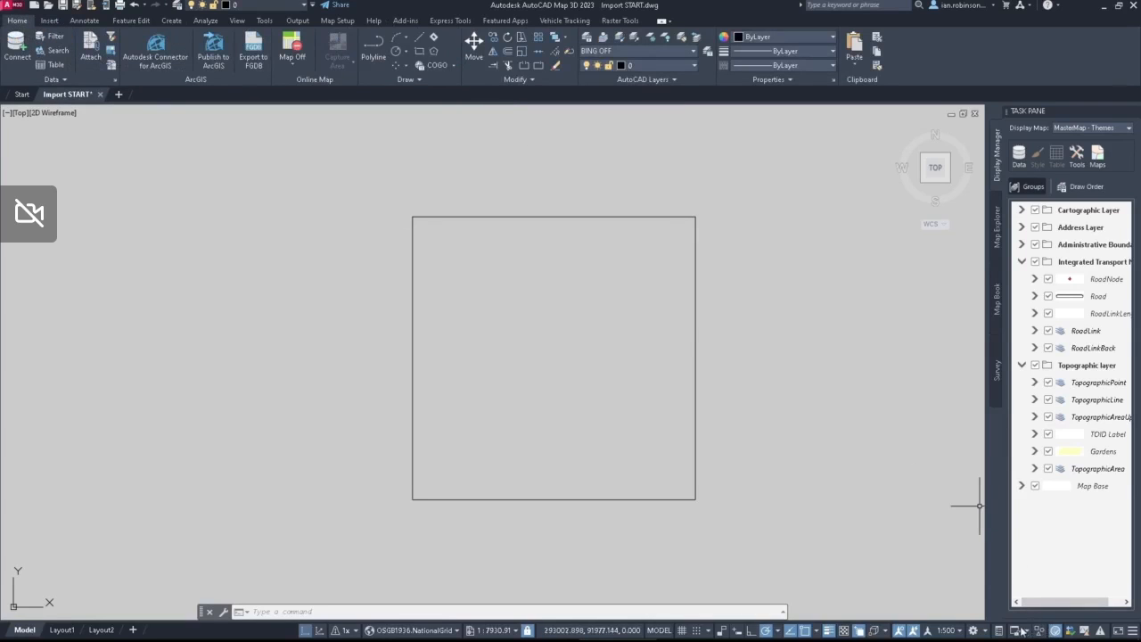
Step: Switch the workspace to IWR Map
{"action": "left_click", "coordinate": [987, 633]}
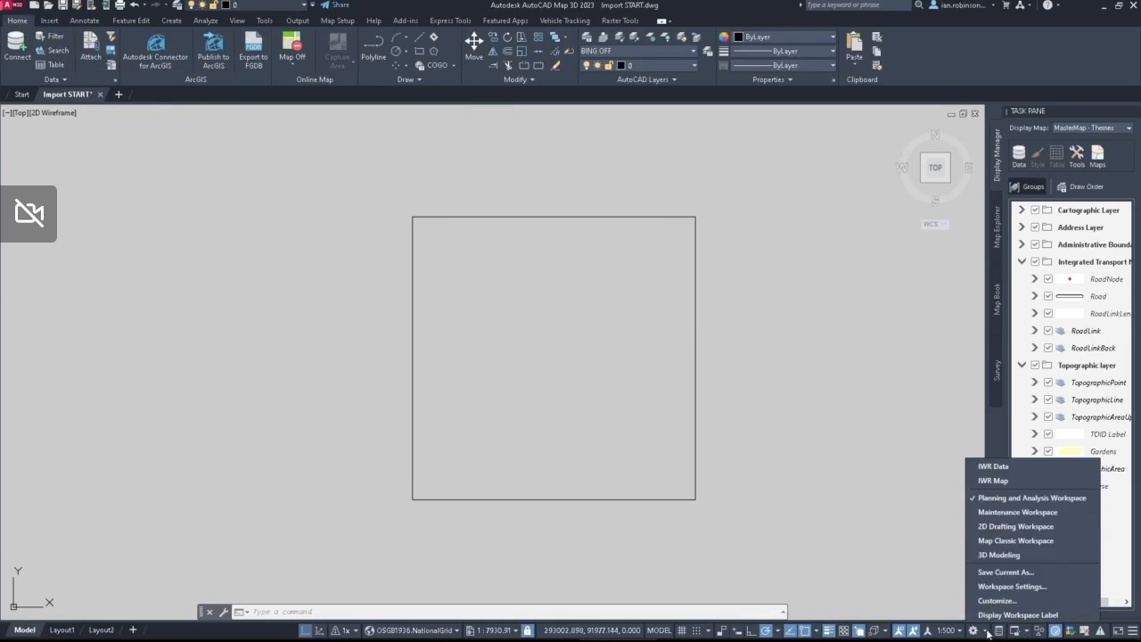
{"action": "left_click", "coordinate": [993, 481]}
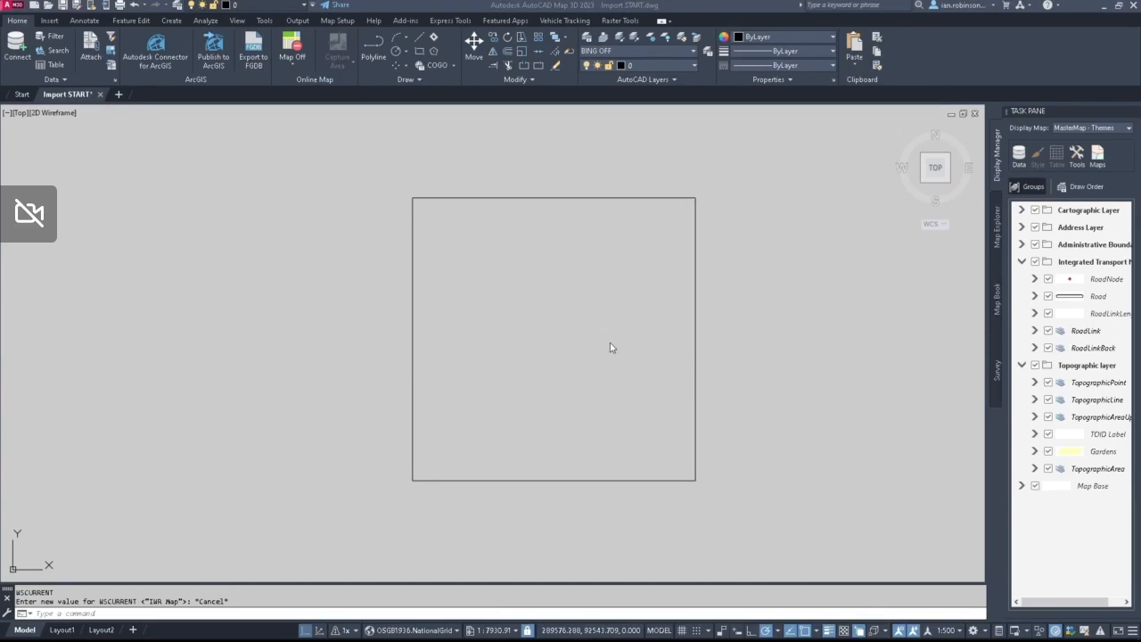
Step: Apply the BING ON layer state to view the aerial imagery within the square, and restore BING OFF
{"action": "left_click", "coordinate": [630, 51]}
{"action": "left_click", "coordinate": [610, 76]}
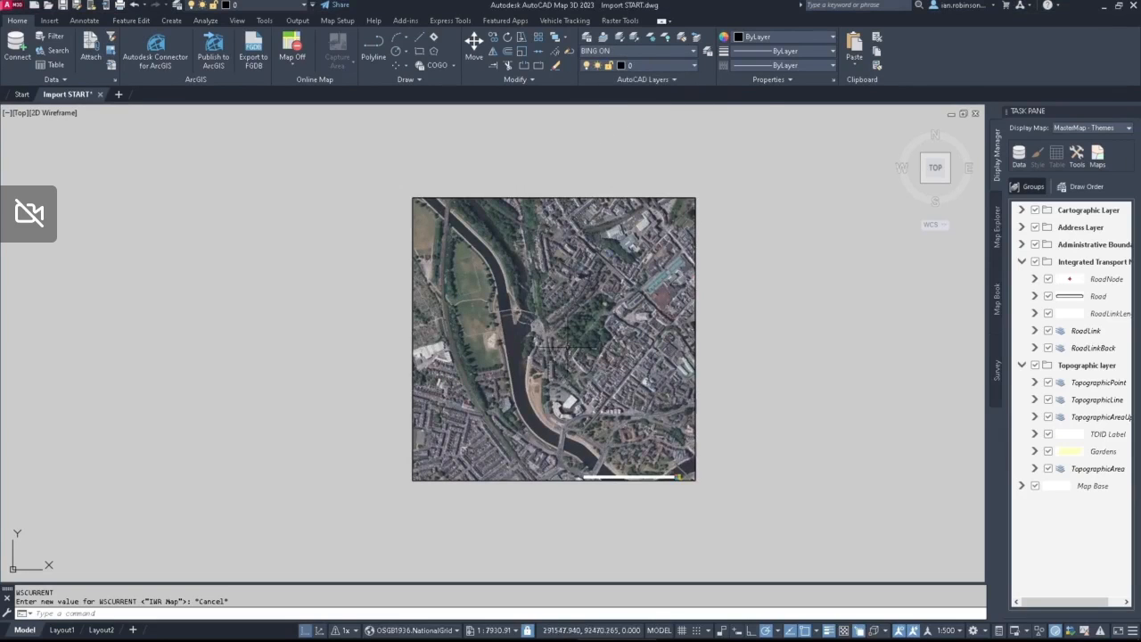
{"action": "scroll", "coordinate": [569, 346], "scroll_direction": "up", "scroll_amount": 2}
{"action": "scroll", "coordinate": [481, 314], "scroll_direction": "down", "scroll_amount": 4}
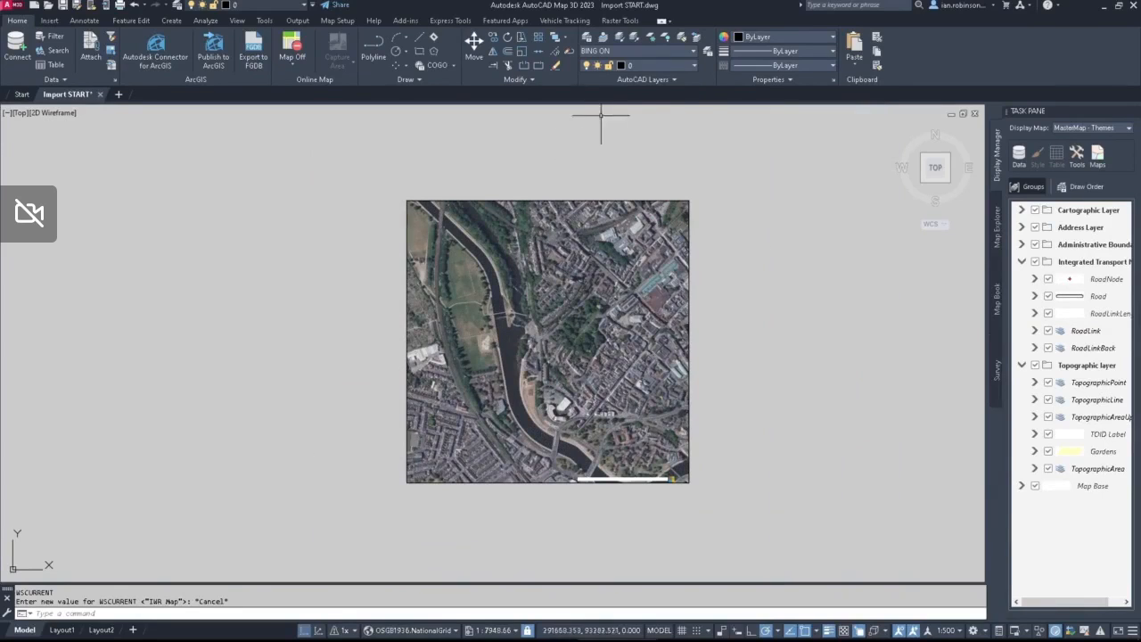
{"action": "left_click", "coordinate": [640, 51]}
{"action": "left_click", "coordinate": [634, 65]}
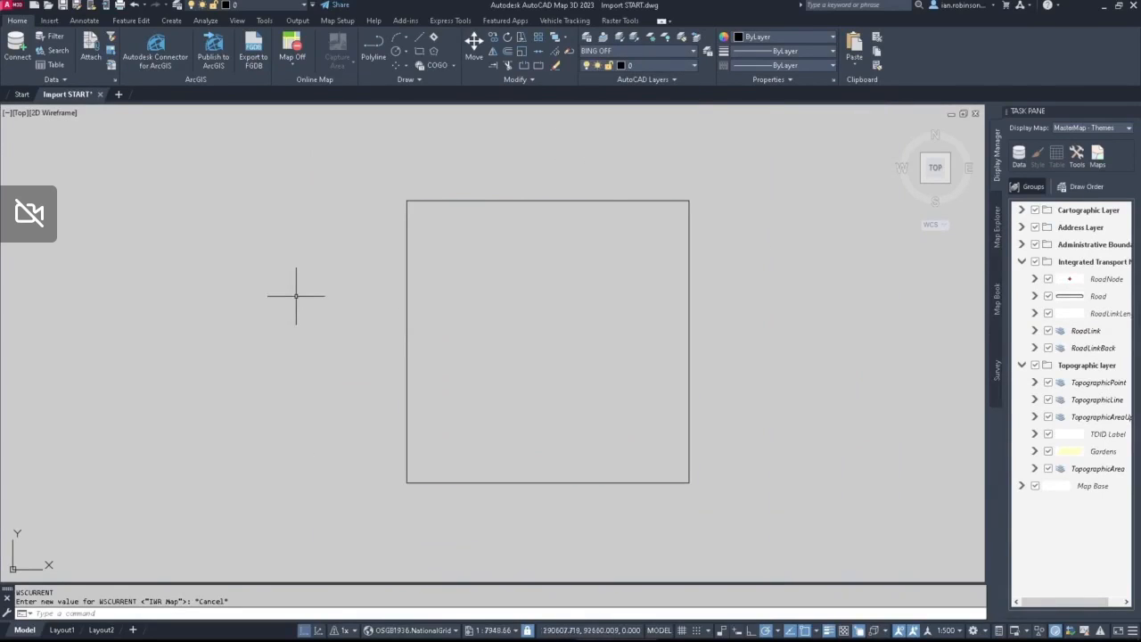
Step: Run the general IMPORT command, review the file types it supports, and cancel it
{"action": "left_click", "coordinate": [45, 21]}
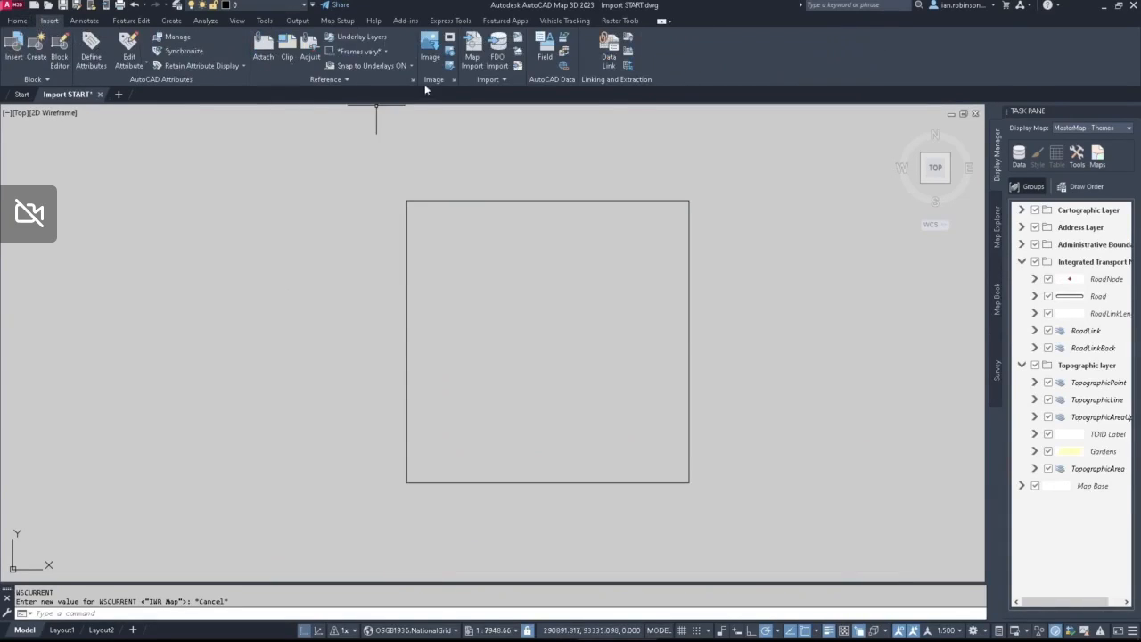
{"action": "left_click", "coordinate": [473, 61]}
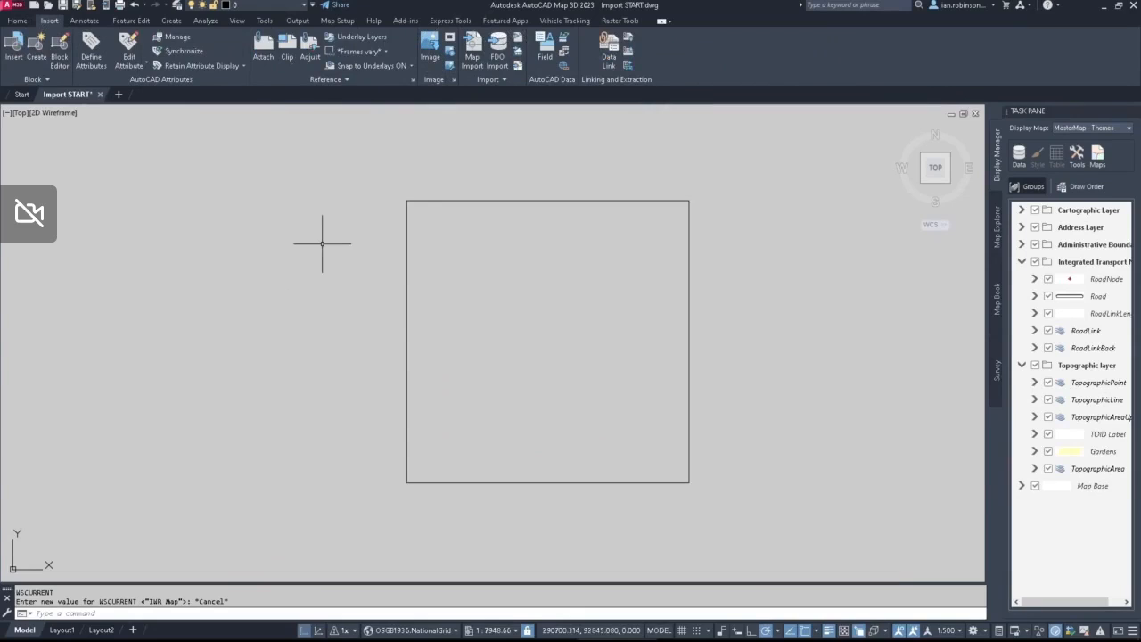
{"action": "type", "text": "import"}
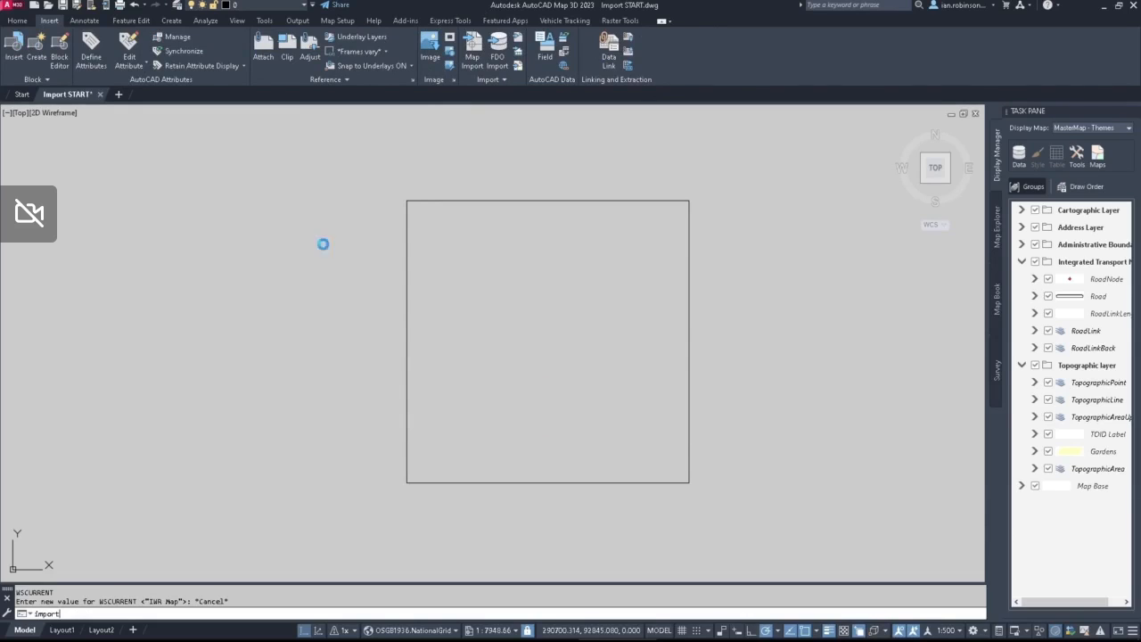
{"action": "key", "text": "Return"}
{"action": "left_click", "coordinate": [611, 445]}
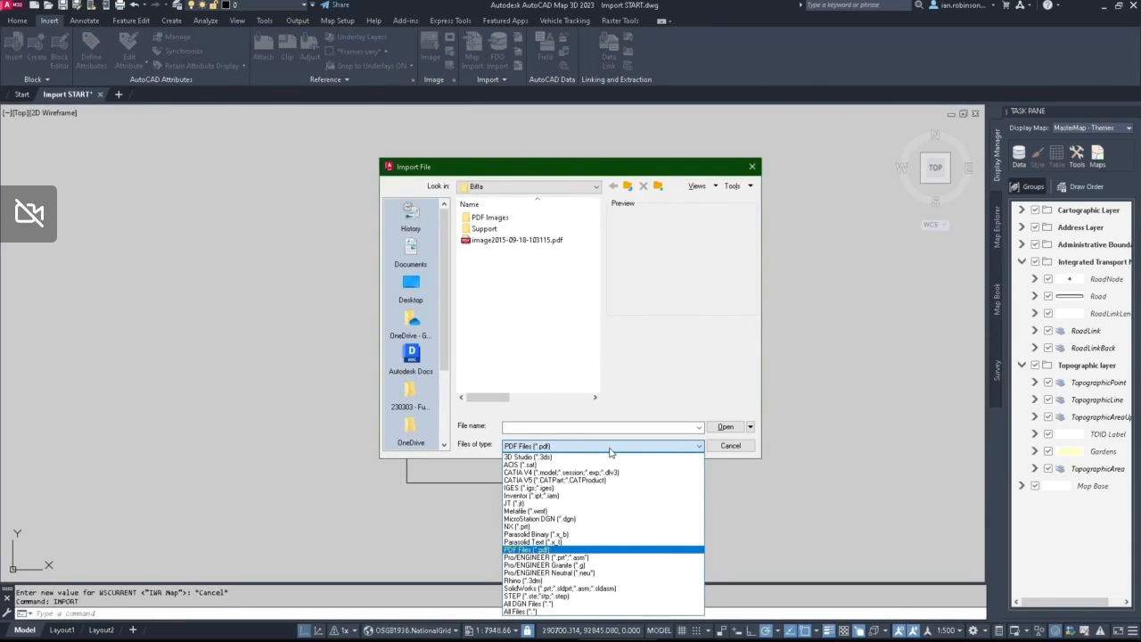
{"action": "left_click", "coordinate": [610, 450]}
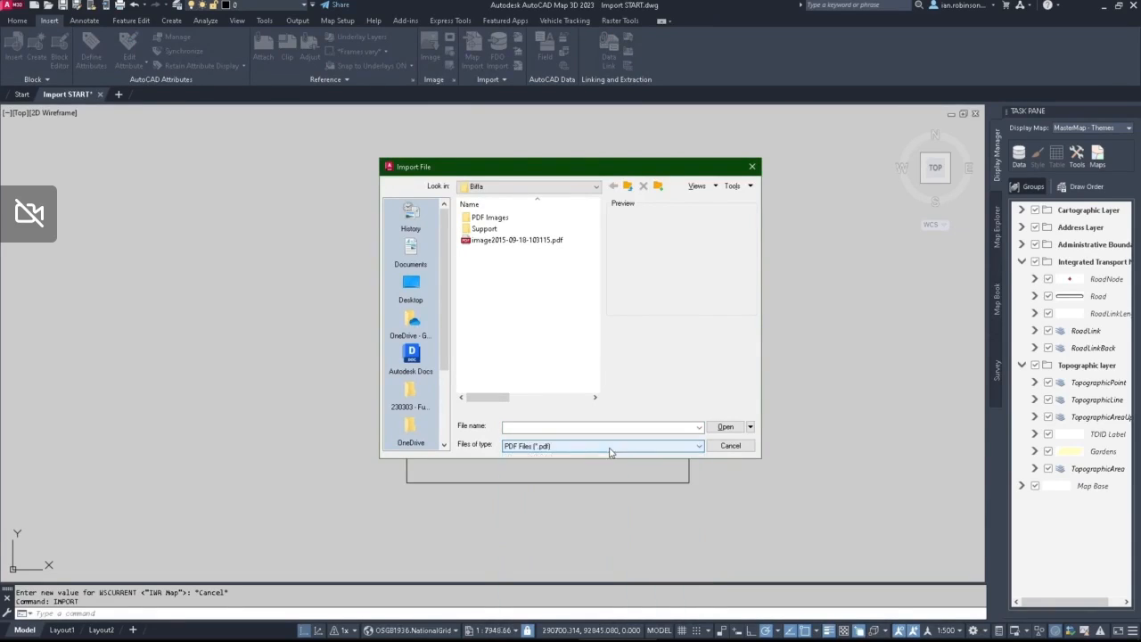
{"action": "left_click", "coordinate": [730, 445]}
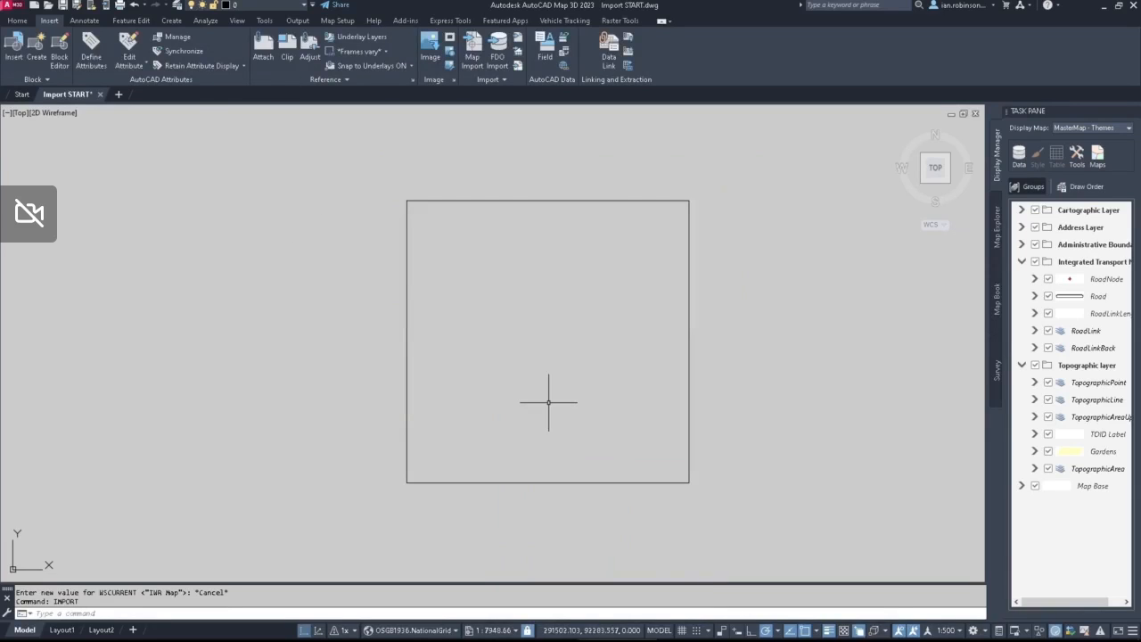
Step: Run MAPIMPORT and open 5436275-SX9090.gz with the UK OS MasterMap Topography Layer file type
{"action": "type", "text": "mapimport"}
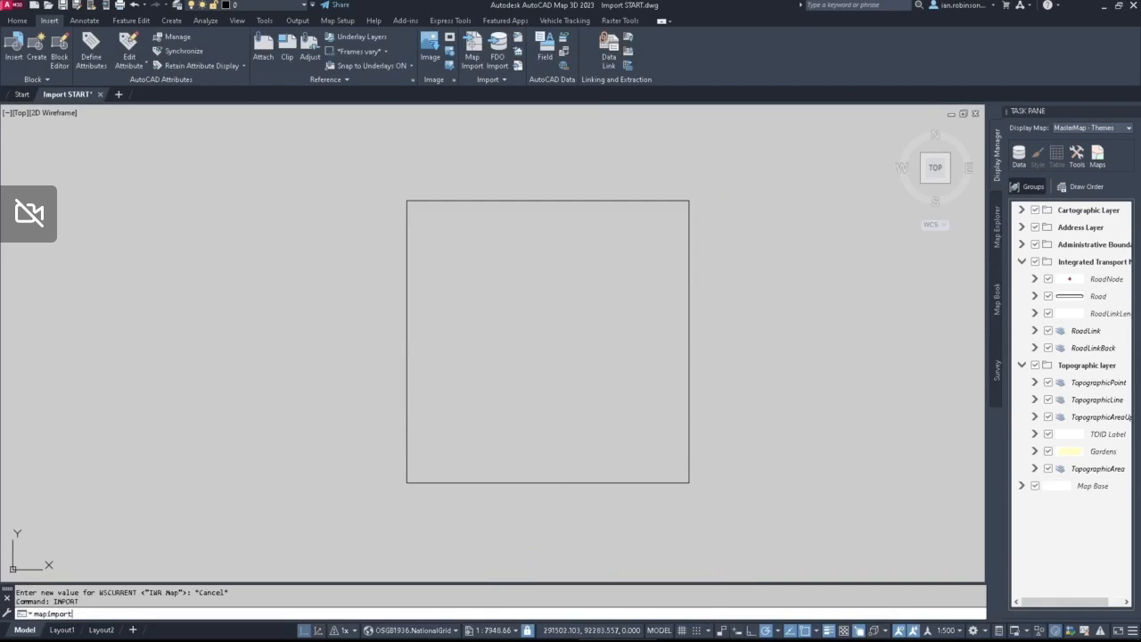
{"action": "key", "text": "Return"}
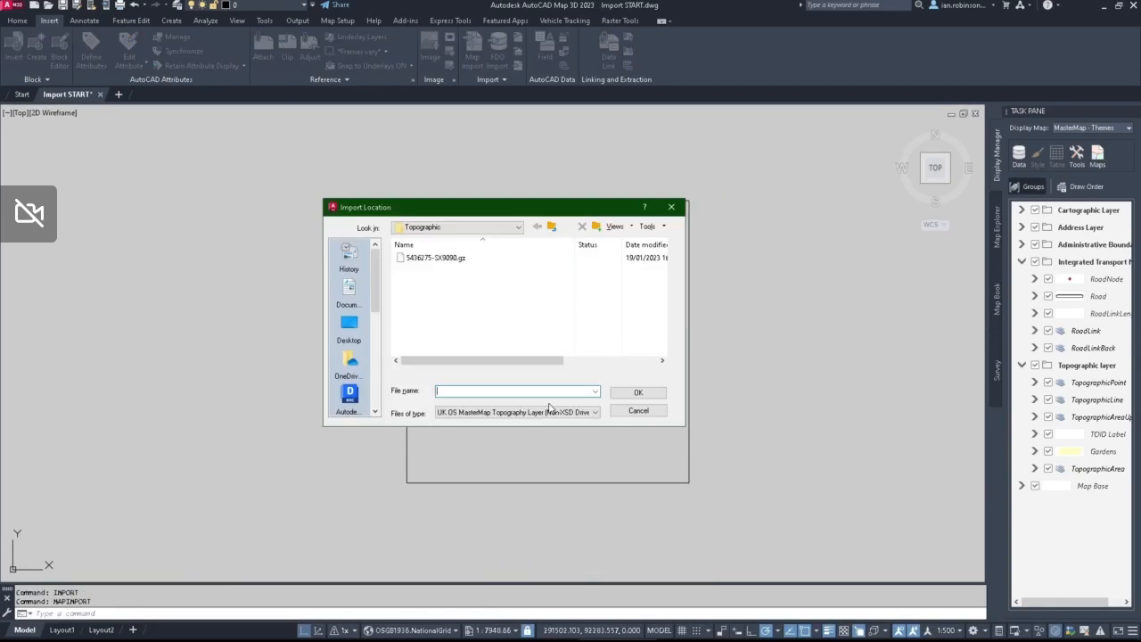
{"action": "left_click", "coordinate": [553, 410]}
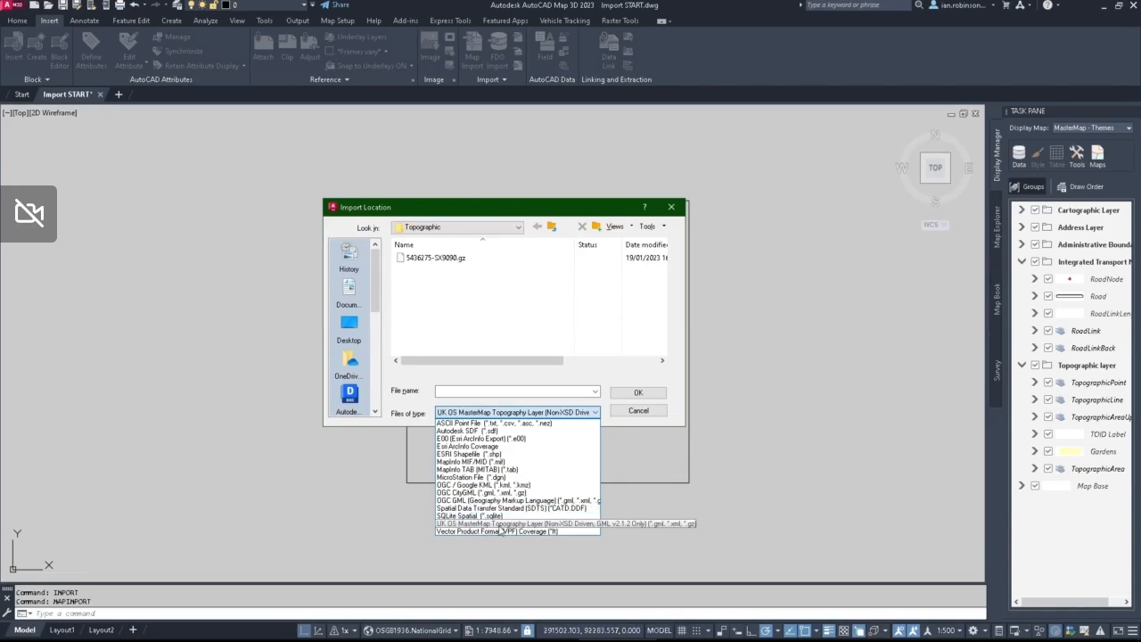
{"action": "left_click", "coordinate": [514, 524]}
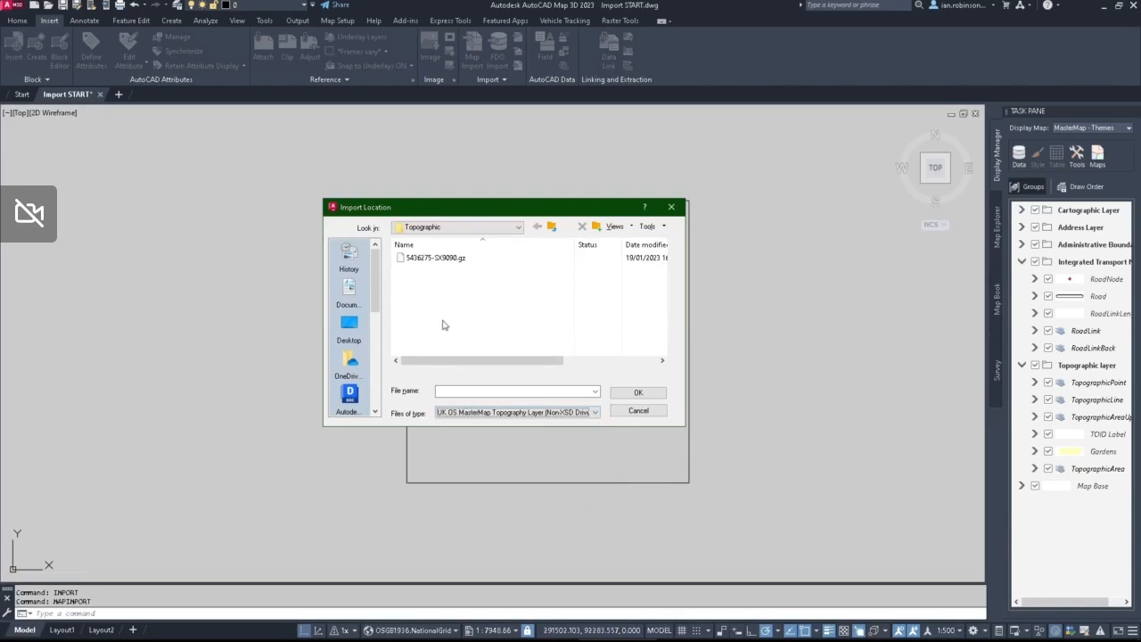
{"action": "left_click", "coordinate": [463, 262]}
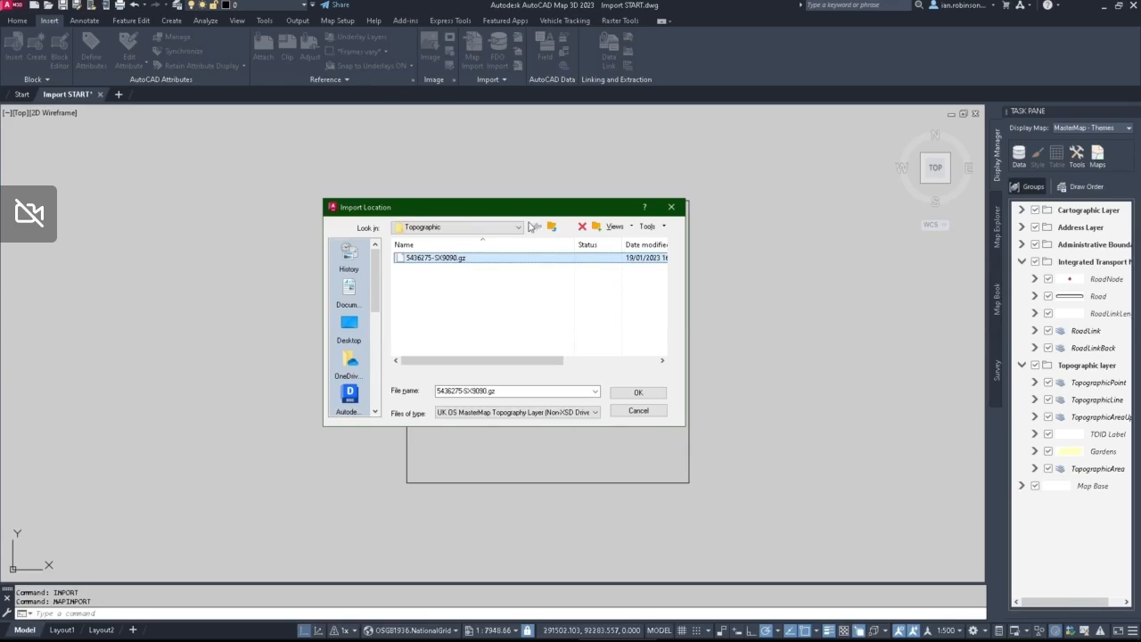
{"action": "left_click", "coordinate": [638, 394]}
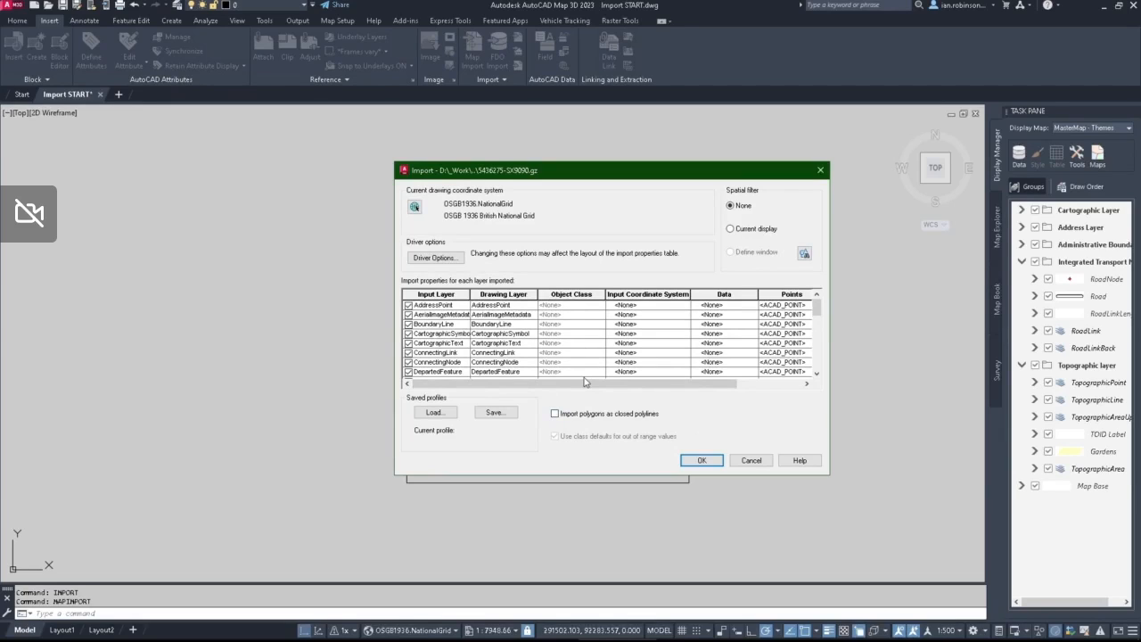
Step: Deselect all input layers of the import and select only TopographicArea
{"action": "left_click", "coordinate": [814, 331]}
{"action": "left_click_drag", "start_coordinate": [814, 332], "coordinate": [813, 311]}
{"action": "left_click_drag", "start_coordinate": [814, 312], "coordinate": [813, 361]}
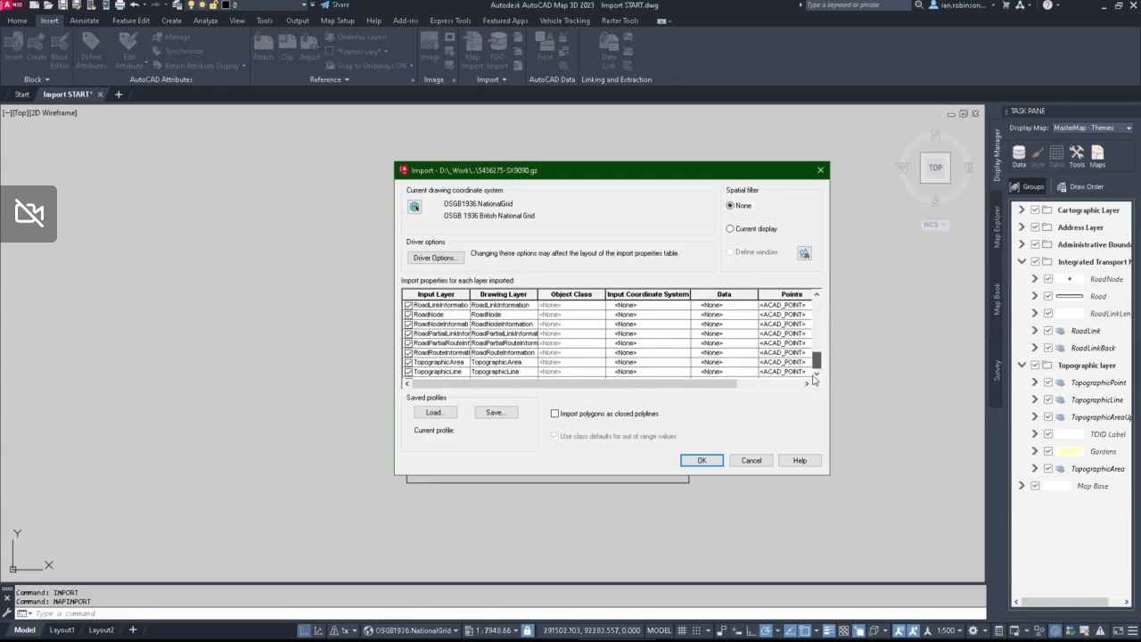
{"action": "right_click", "coordinate": [445, 344]}
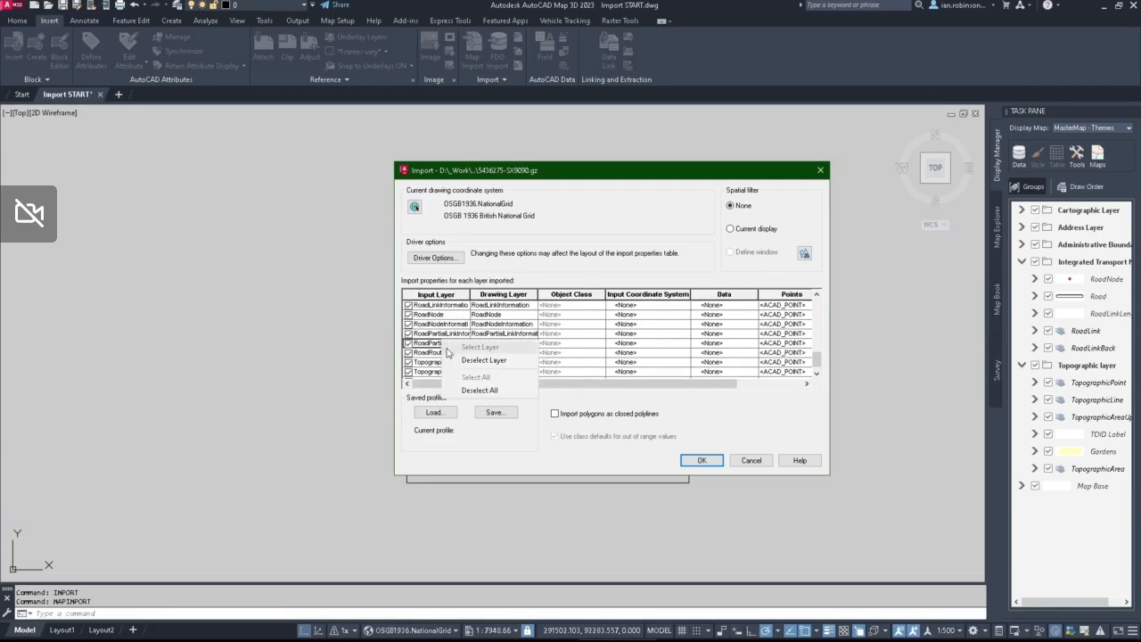
{"action": "left_click", "coordinate": [480, 391]}
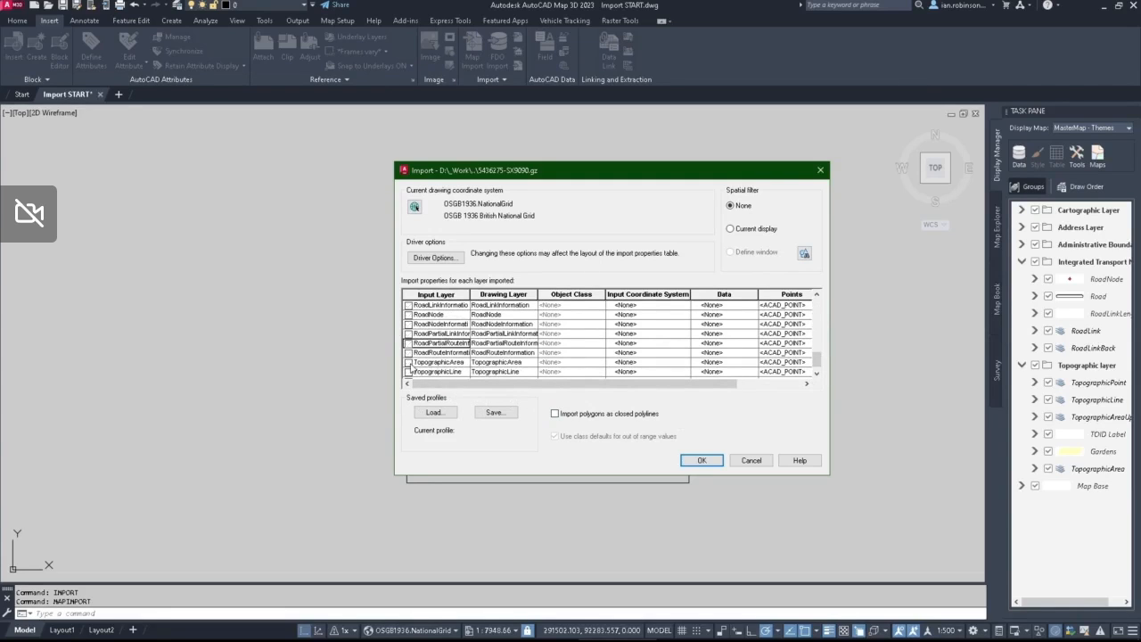
{"action": "left_click", "coordinate": [409, 363]}
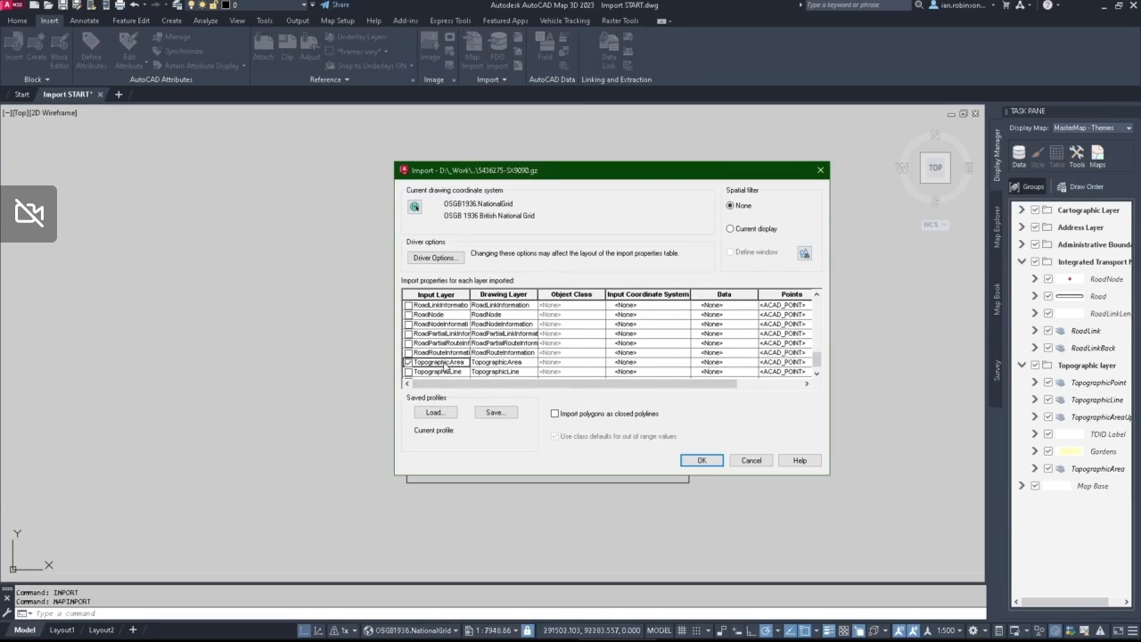
Step: Map the TopographicArea input layer to drawing layers named from the DescriptiveGroup data field
{"action": "left_click", "coordinate": [505, 367]}
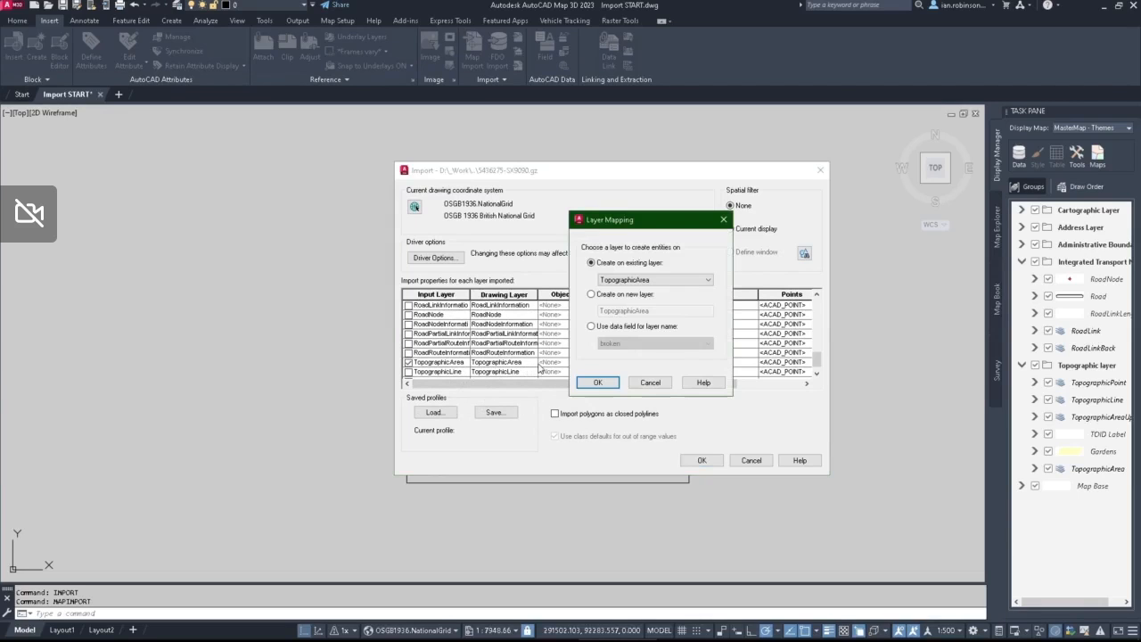
{"action": "left_click", "coordinate": [628, 280]}
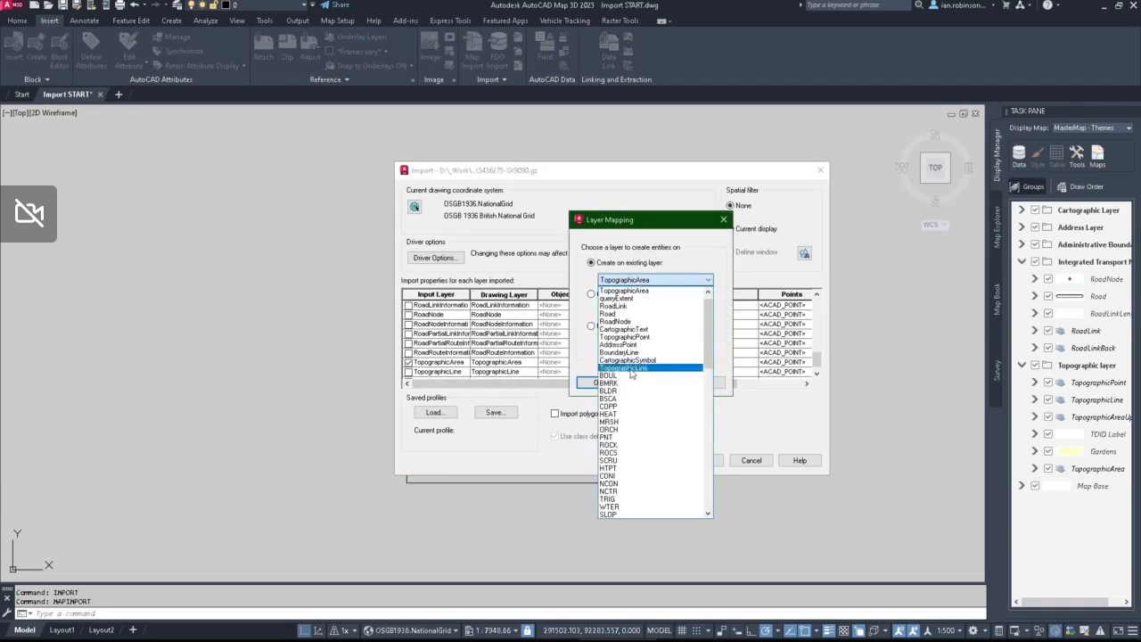
{"action": "left_click", "coordinate": [646, 248]}
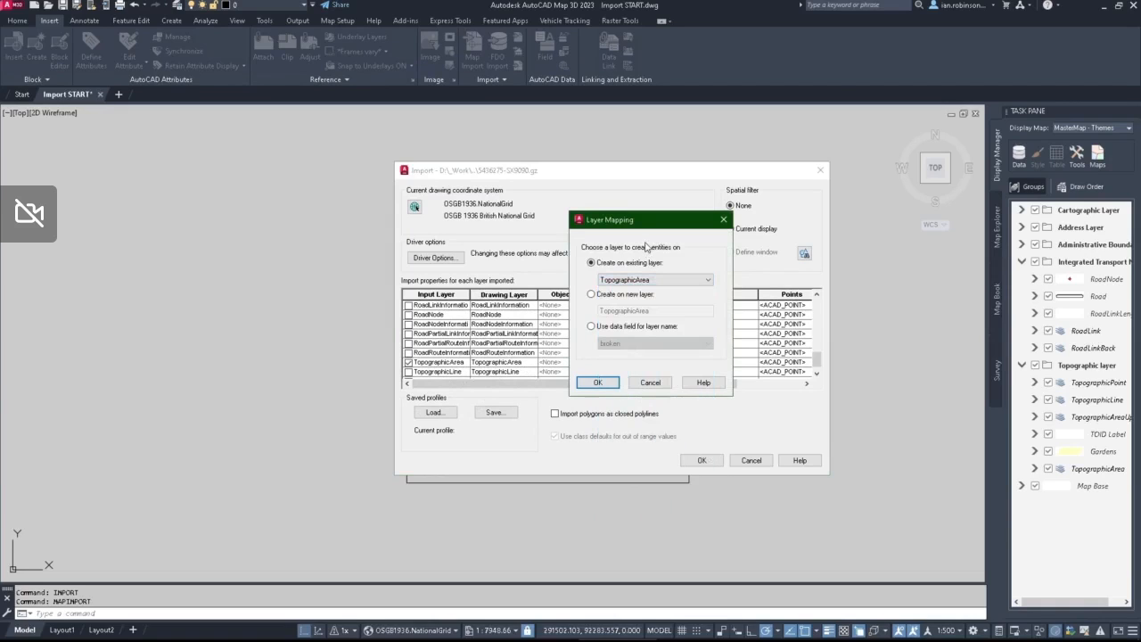
{"action": "left_click", "coordinate": [593, 328]}
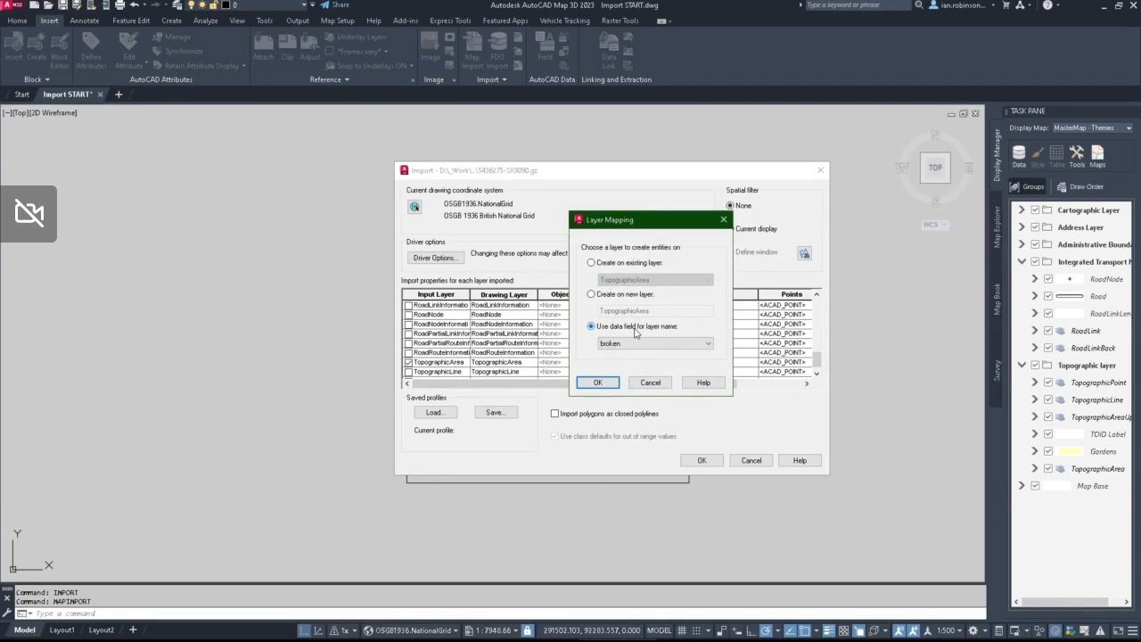
{"action": "left_click", "coordinate": [634, 345]}
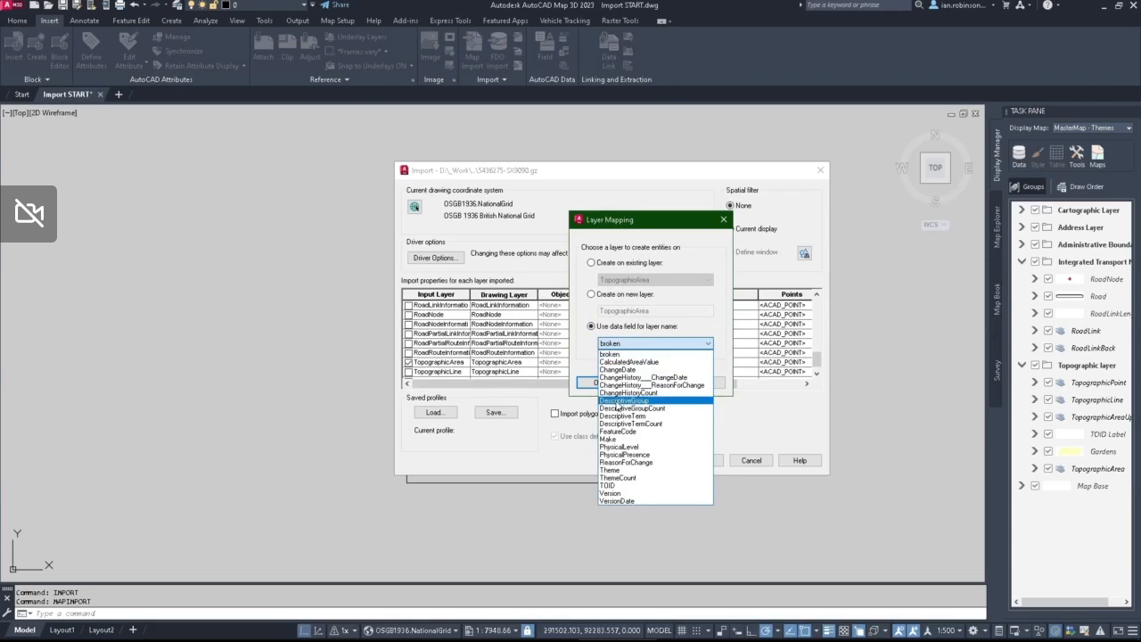
{"action": "left_click", "coordinate": [617, 401]}
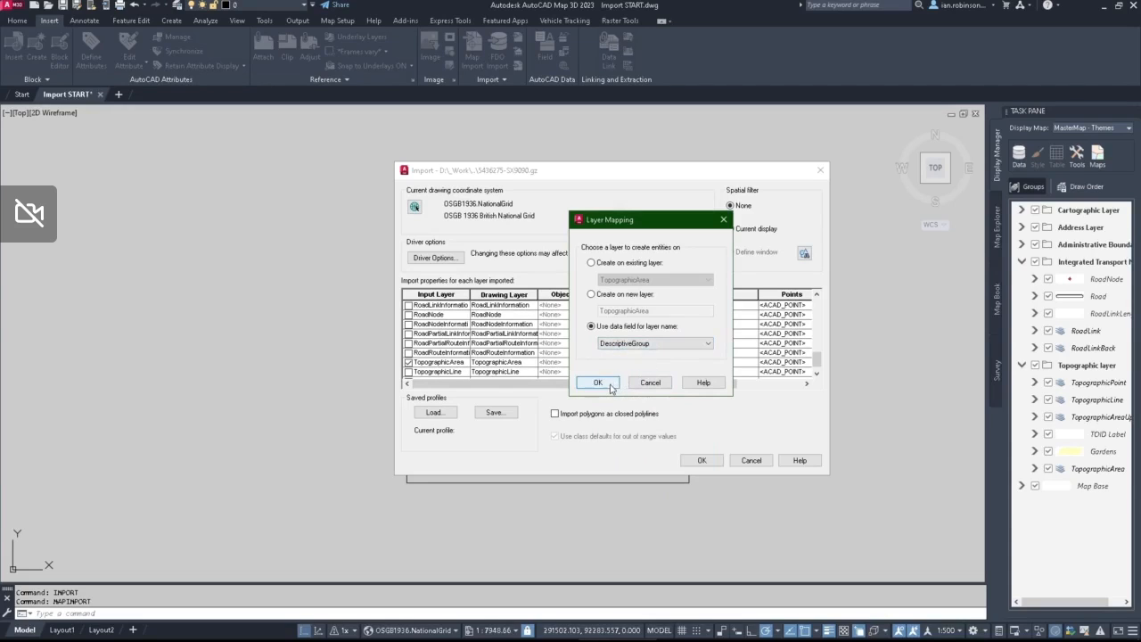
{"action": "left_click", "coordinate": [598, 382]}
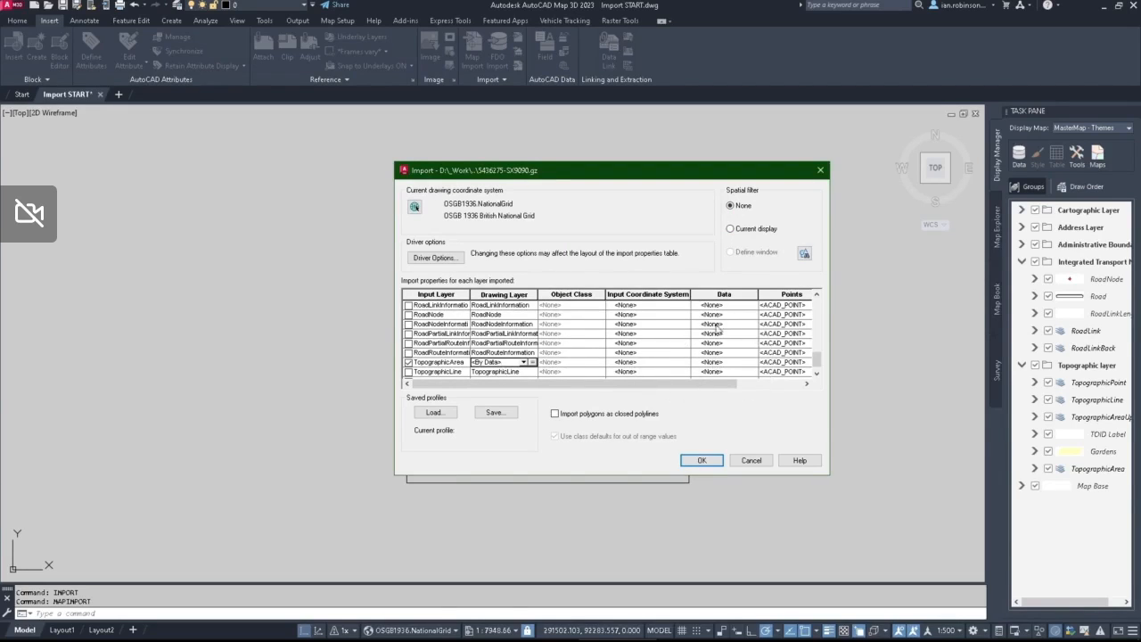
Step: Set the TopographicArea row's data to use the input layer name as its table name
{"action": "left_click", "coordinate": [729, 299]}
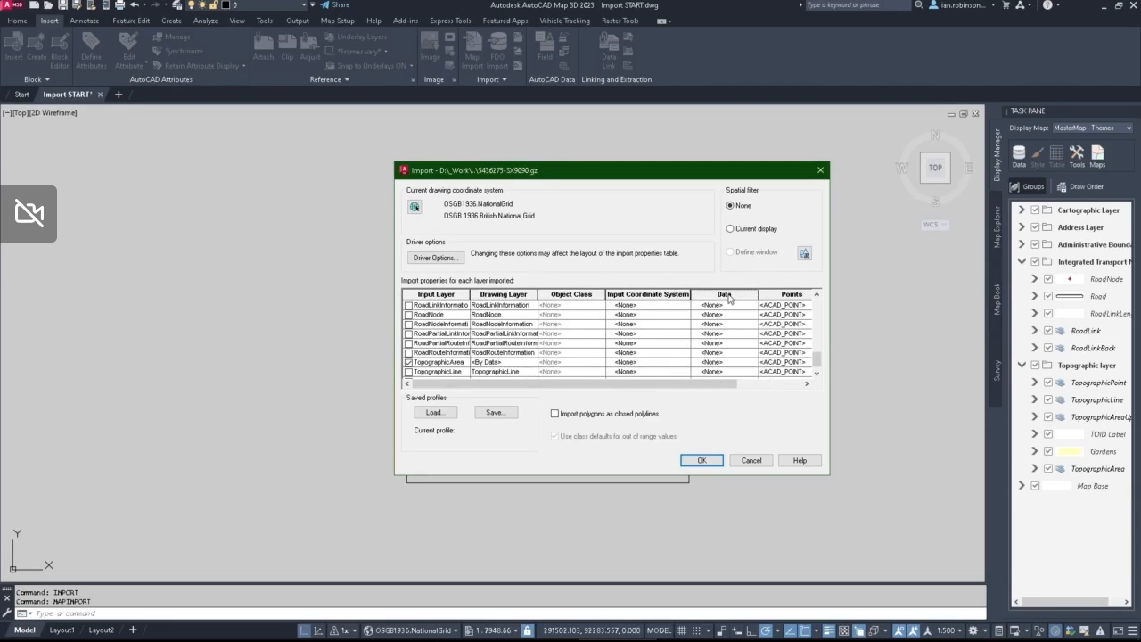
{"action": "right_click", "coordinate": [729, 298]}
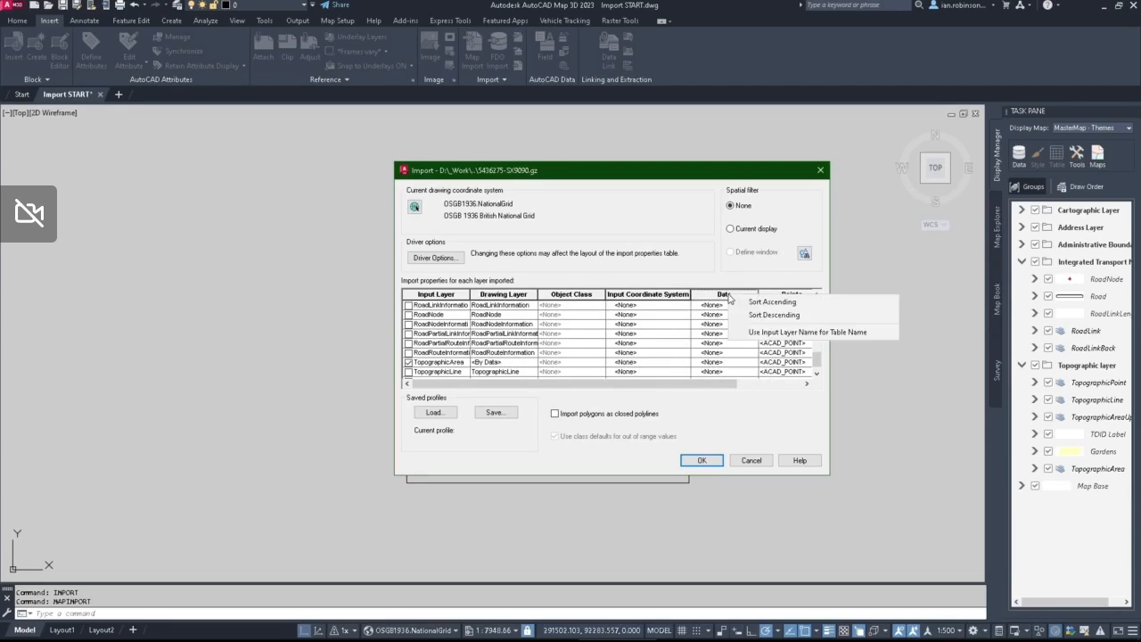
{"action": "right_click", "coordinate": [723, 364]}
{"action": "left_click", "coordinate": [758, 402]}
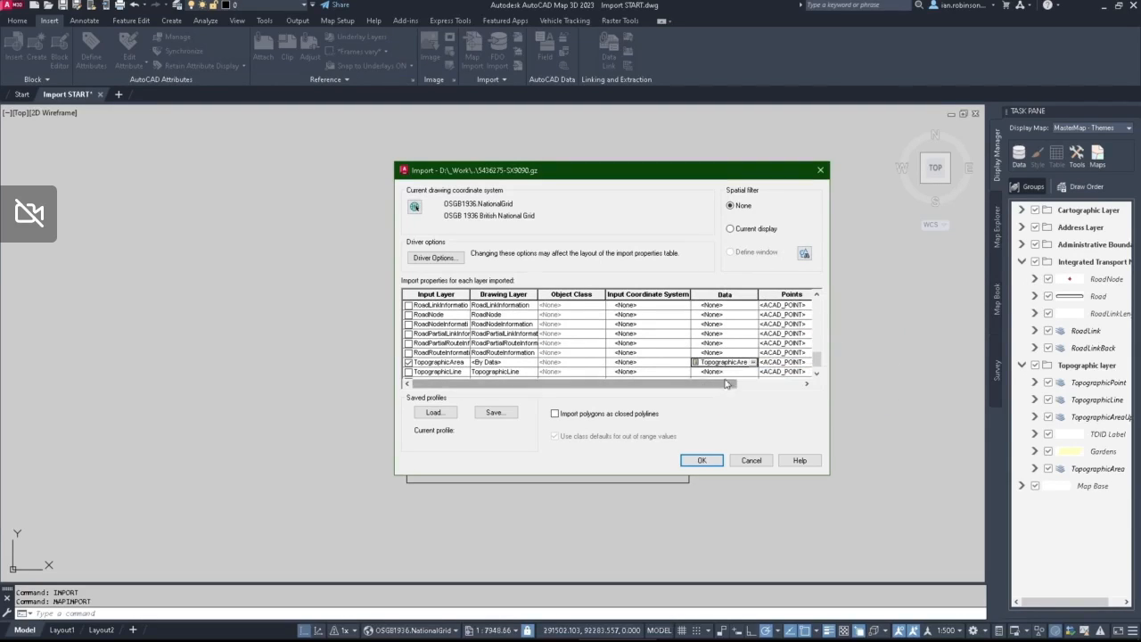
Step: Open the TopographicArea attribute data settings and choose TopographicArea as the object data table to create data in
{"action": "left_click", "coordinate": [731, 365]}
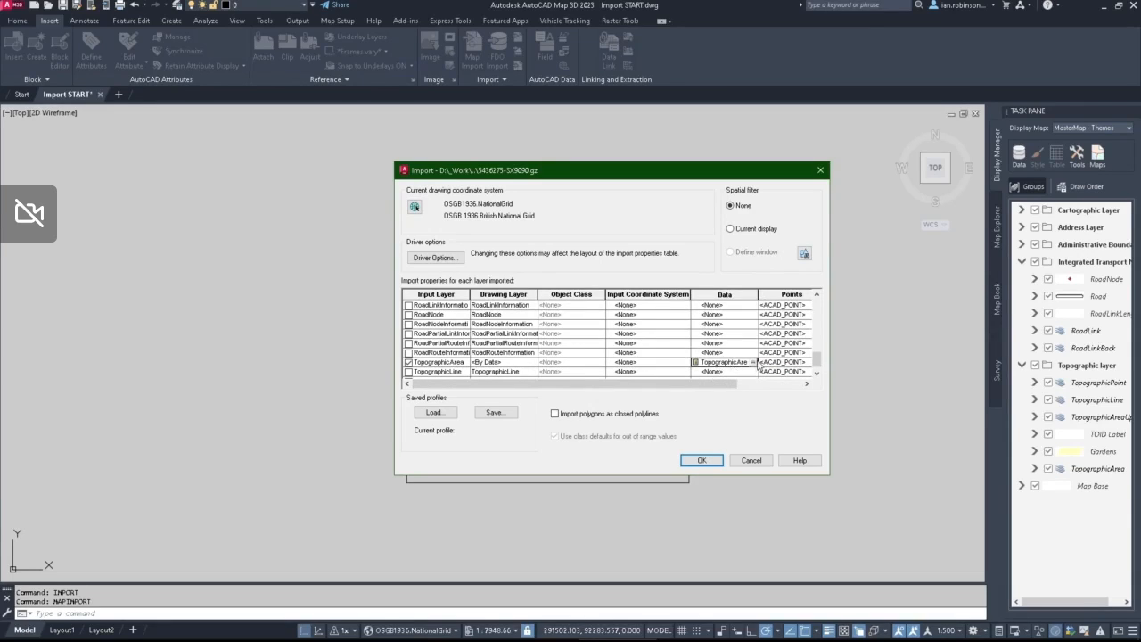
{"action": "left_click", "coordinate": [754, 362]}
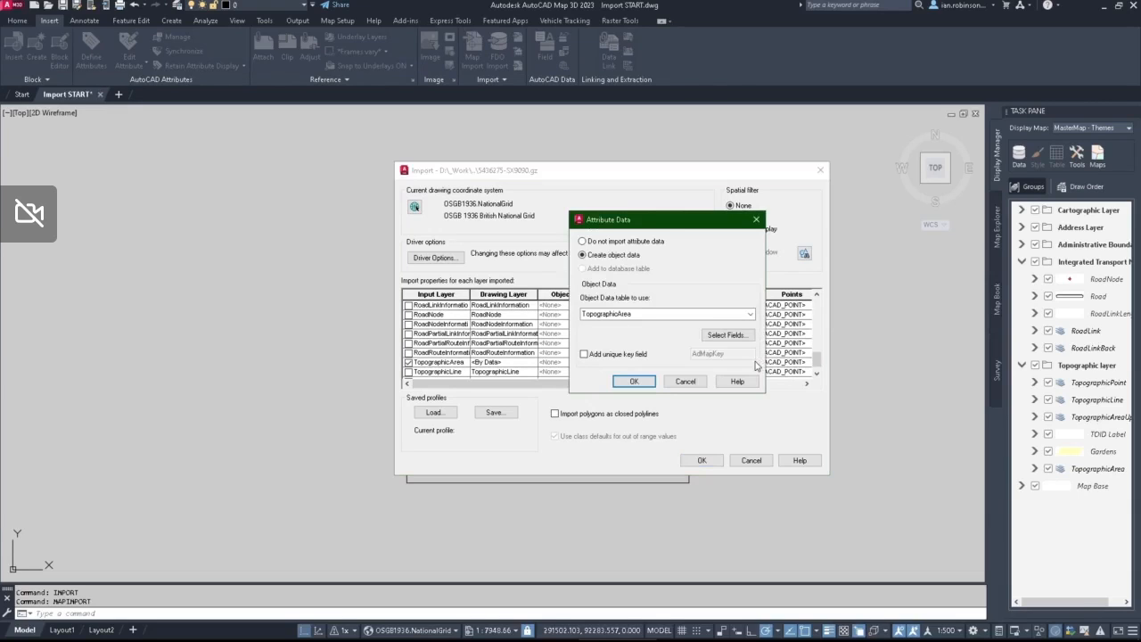
{"action": "left_click", "coordinate": [650, 314]}
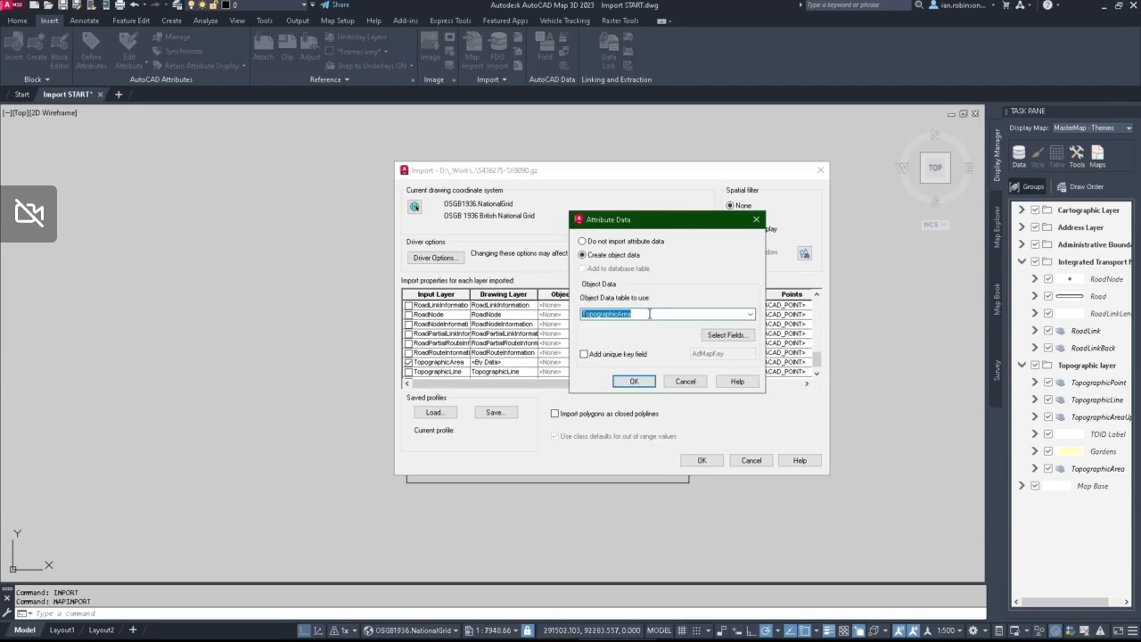
{"action": "left_click", "coordinate": [750, 314]}
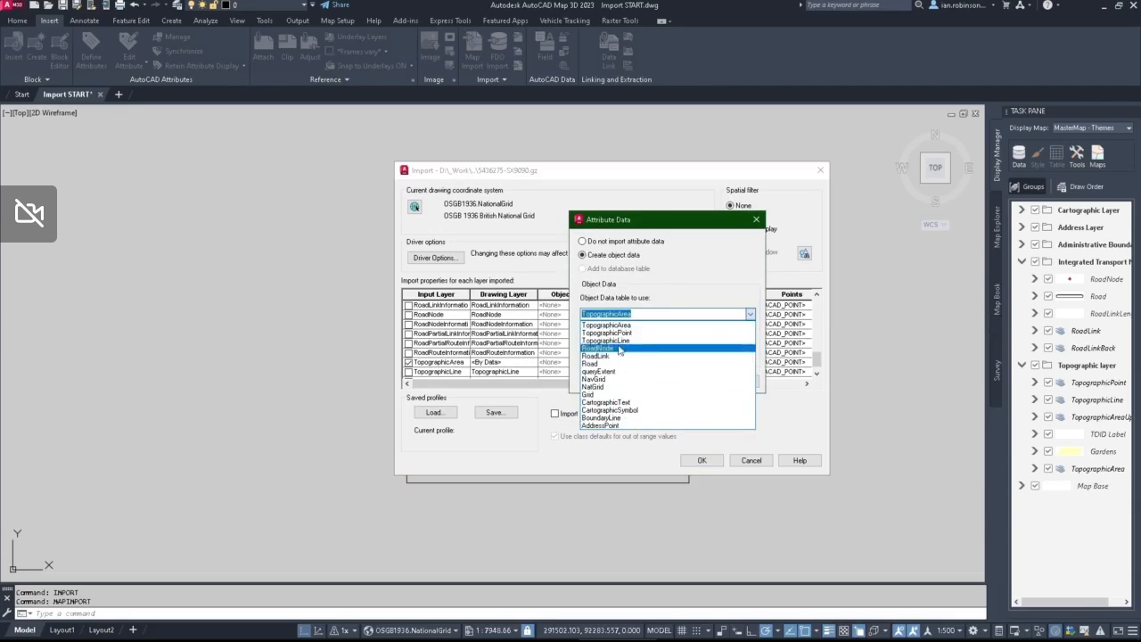
{"action": "left_click", "coordinate": [615, 326]}
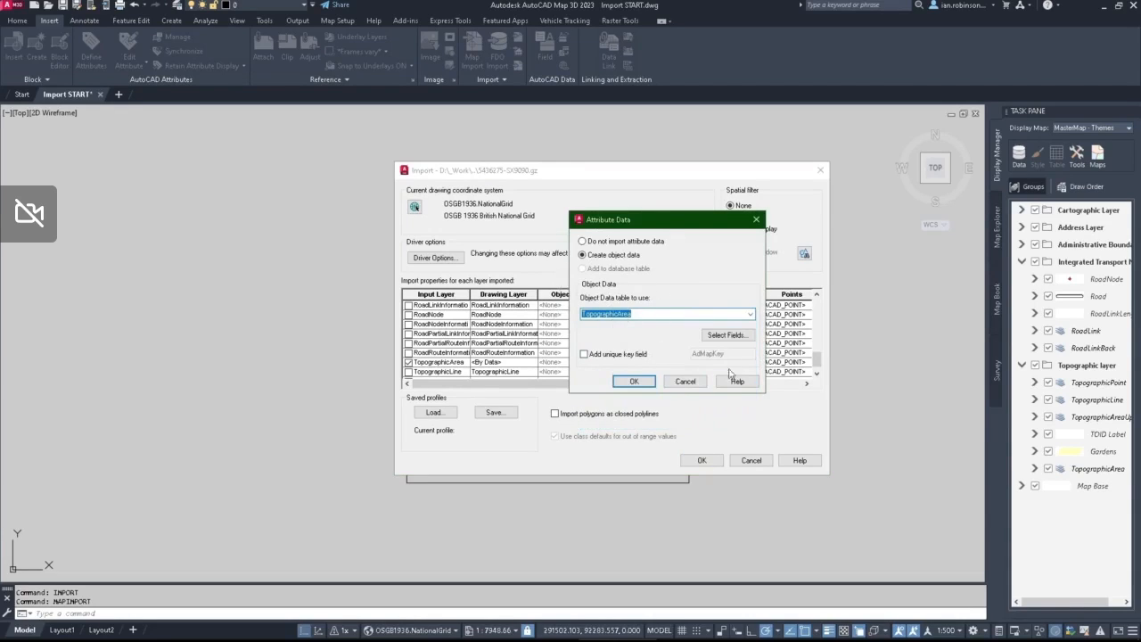
Step: Review the mapping of input fields such as DescriptiveGroup, ChangeDate and TOID to their target fields, and accept the attribute data settings
{"action": "left_click", "coordinate": [729, 336]}
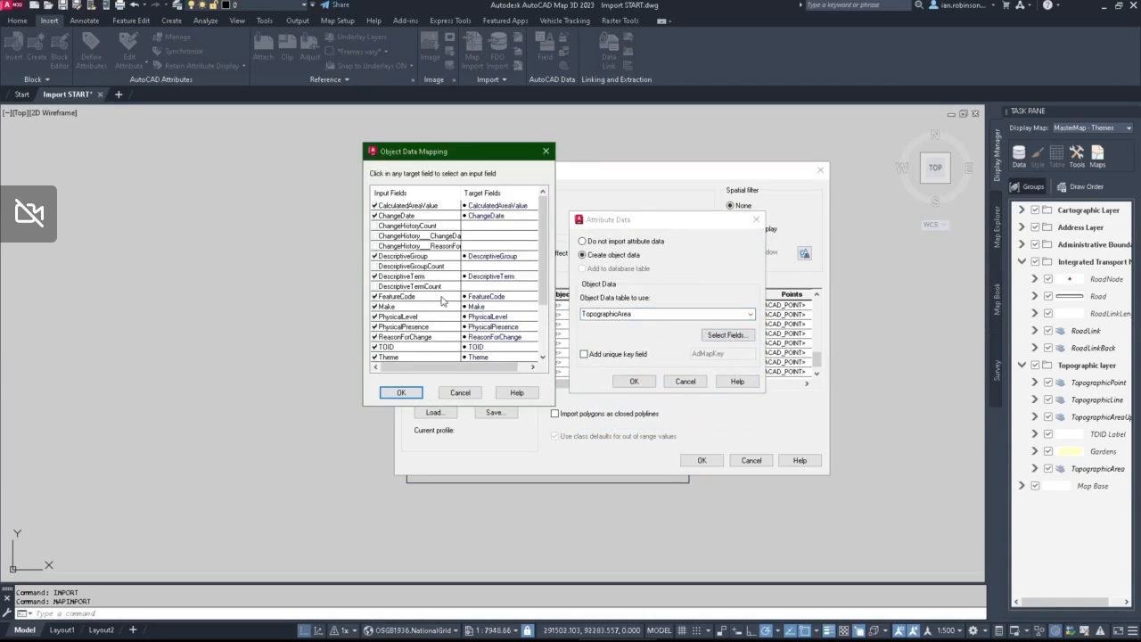
{"action": "left_click", "coordinate": [394, 258]}
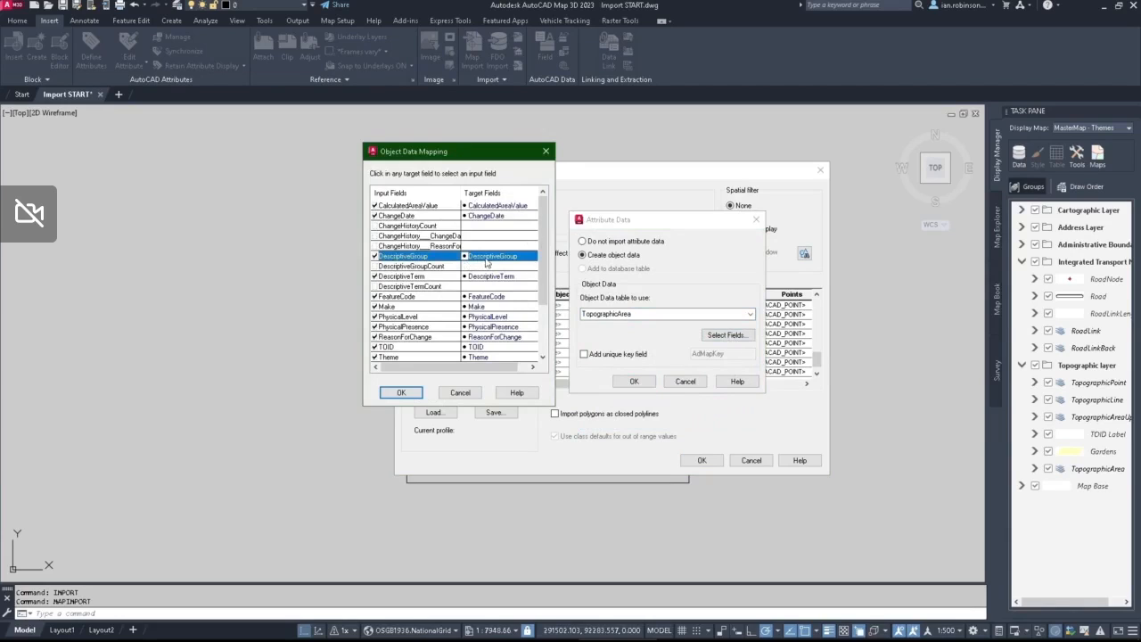
{"action": "left_click", "coordinate": [398, 217]}
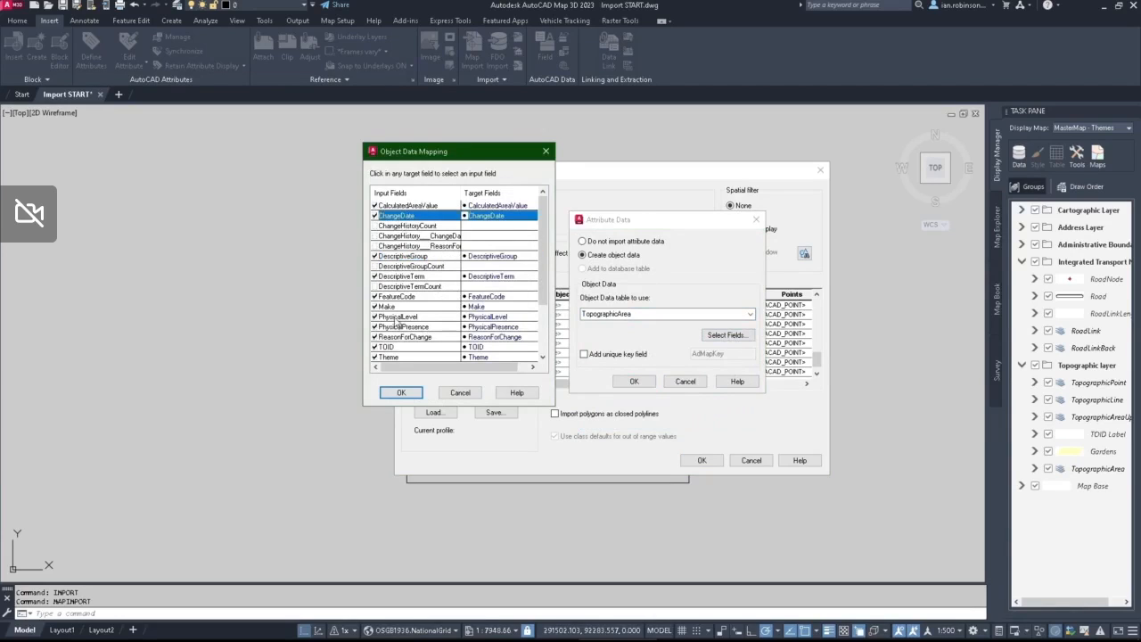
{"action": "scroll", "coordinate": [398, 321], "scroll_direction": "down", "scroll_amount": 2}
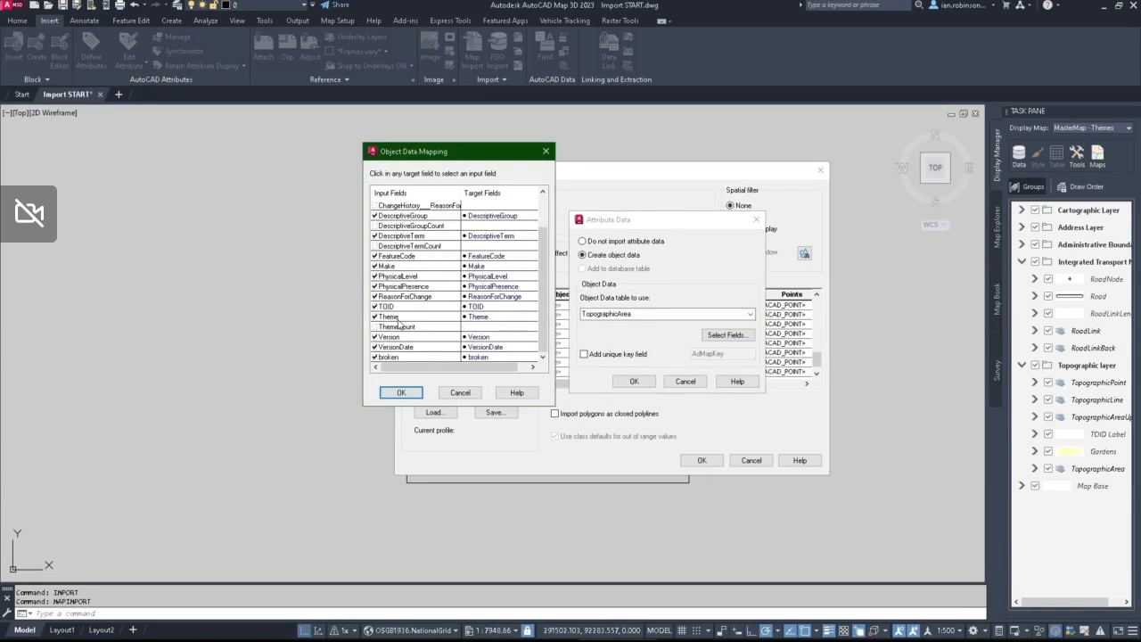
{"action": "left_click", "coordinate": [400, 308]}
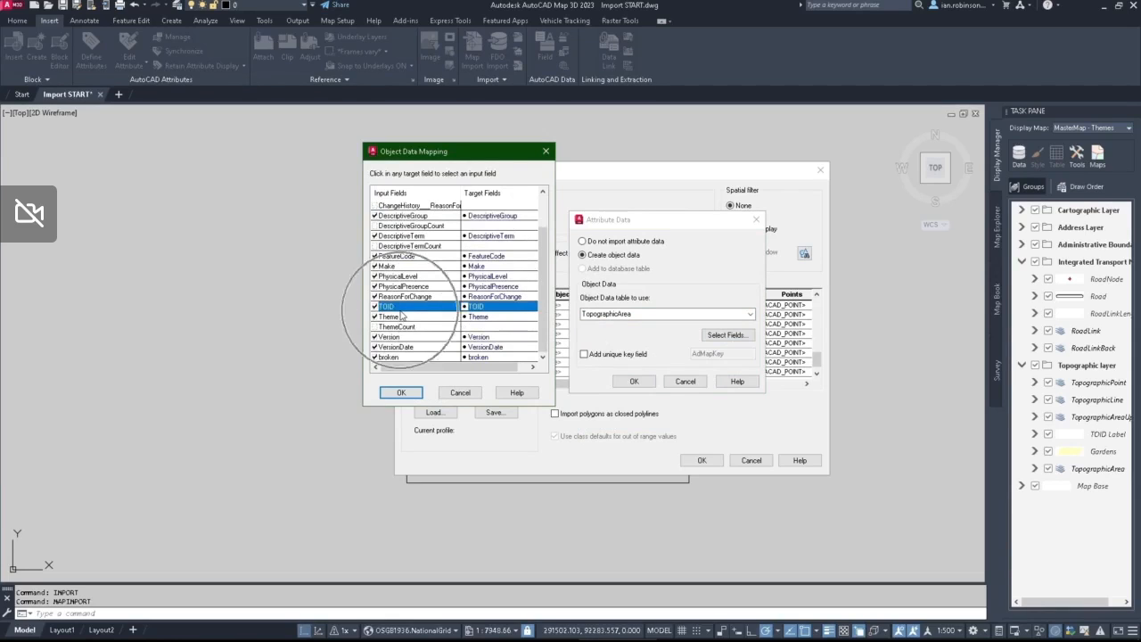
{"action": "left_click", "coordinate": [401, 311]}
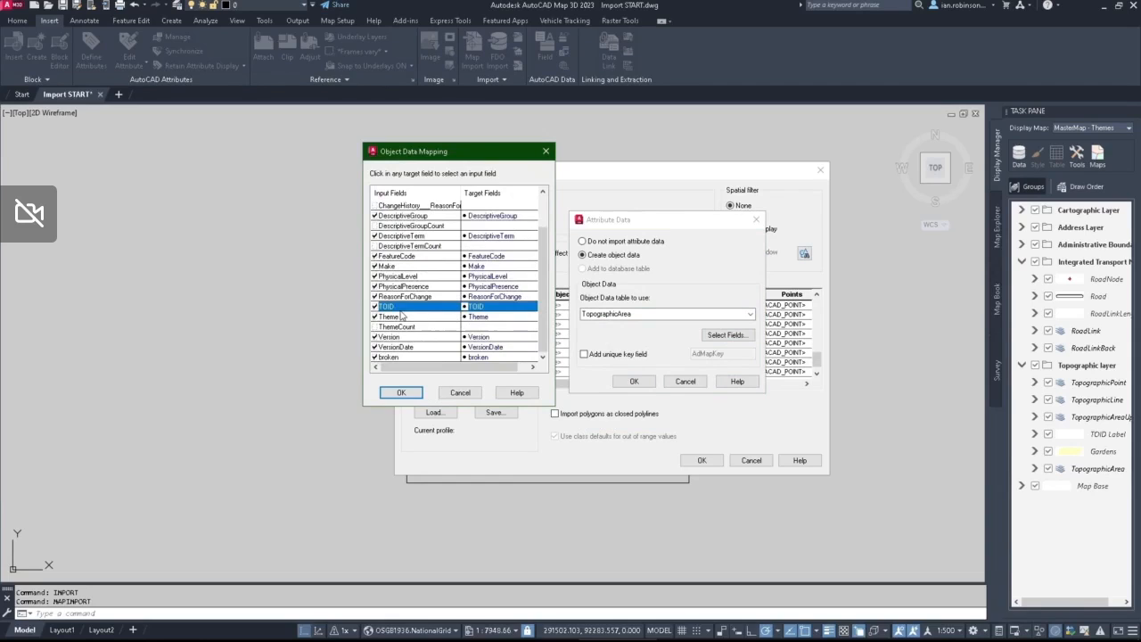
{"action": "left_click", "coordinate": [401, 394]}
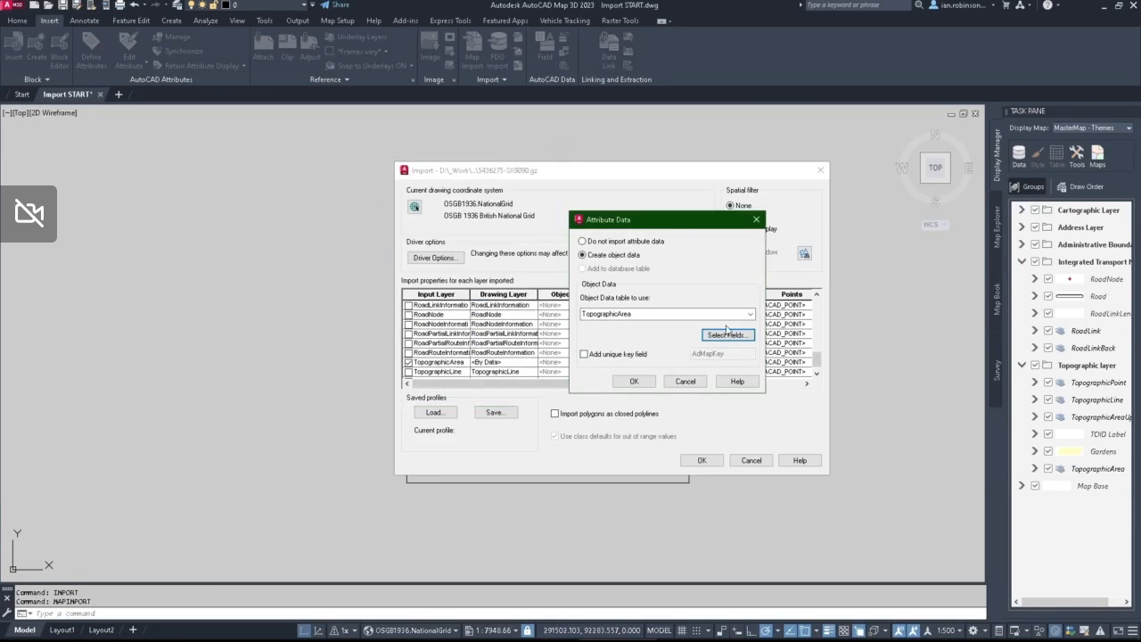
{"action": "left_click", "coordinate": [636, 382]}
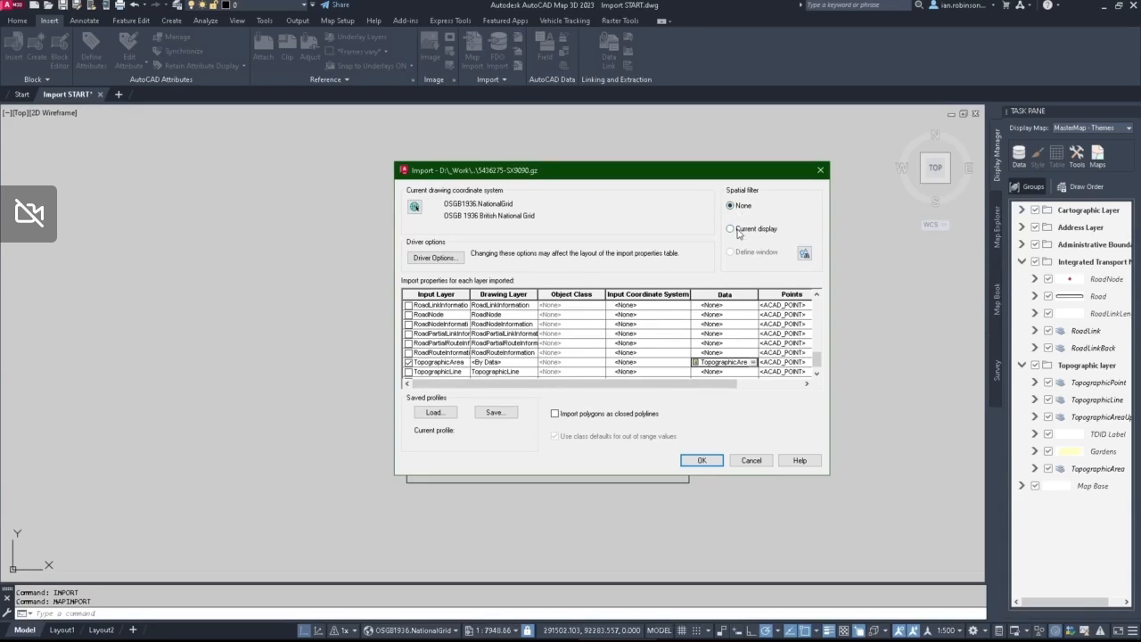
Step: Define the spatial filter window from opposite corners of the square and run the import with polygons as closed polylines
{"action": "left_click", "coordinate": [804, 253]}
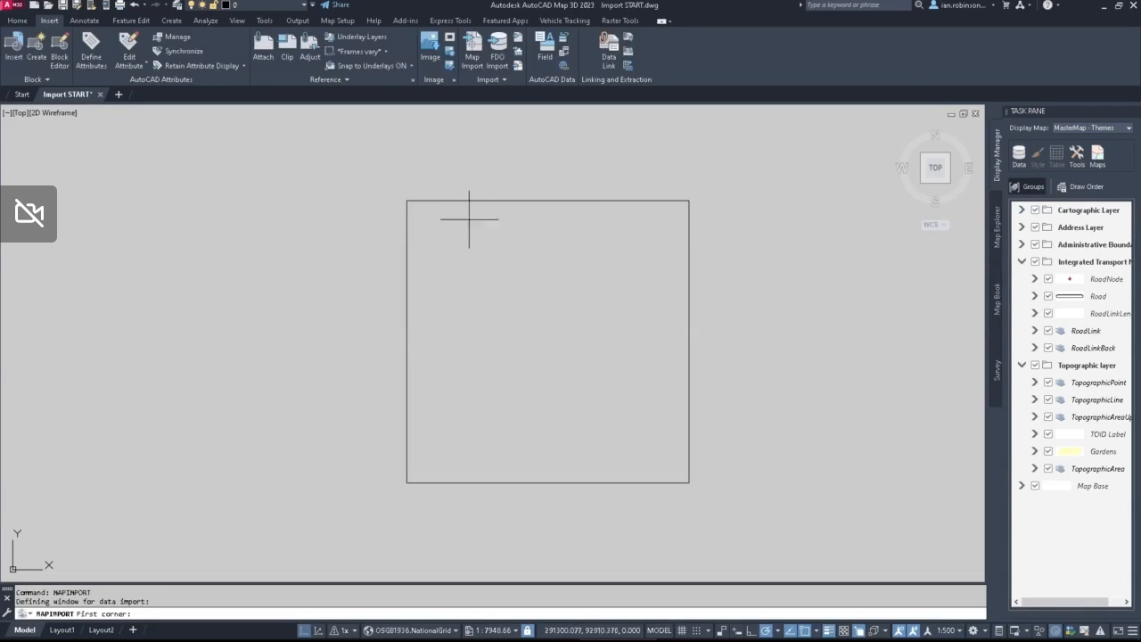
{"action": "left_click", "coordinate": [406, 199]}
{"action": "left_click", "coordinate": [688, 481]}
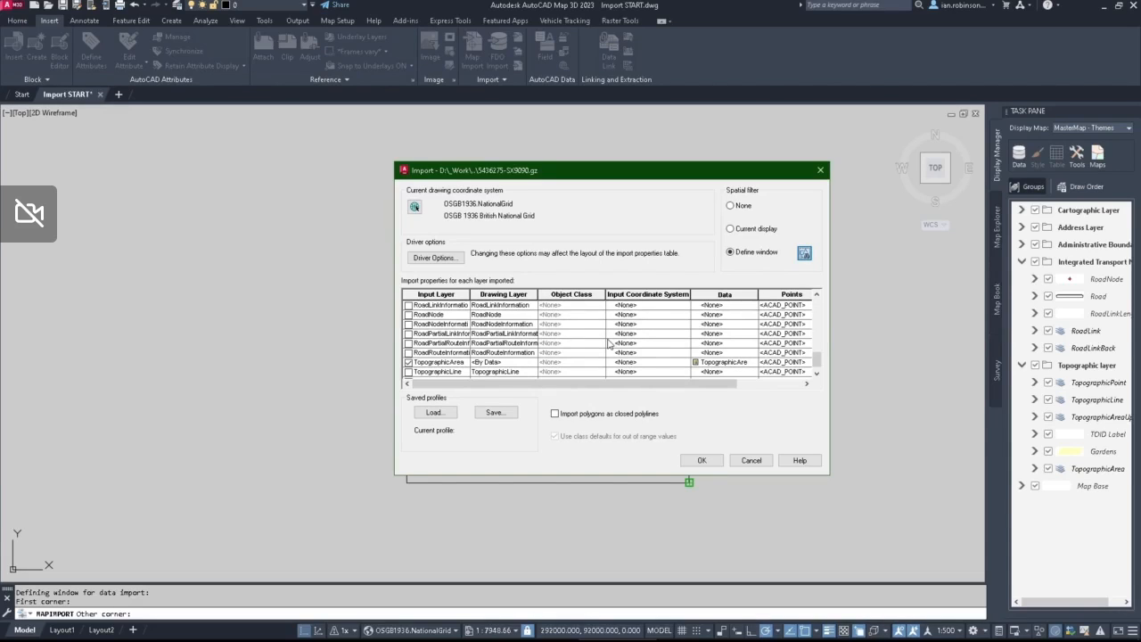
{"action": "left_click", "coordinate": [556, 415]}
{"action": "left_click", "coordinate": [704, 463]}
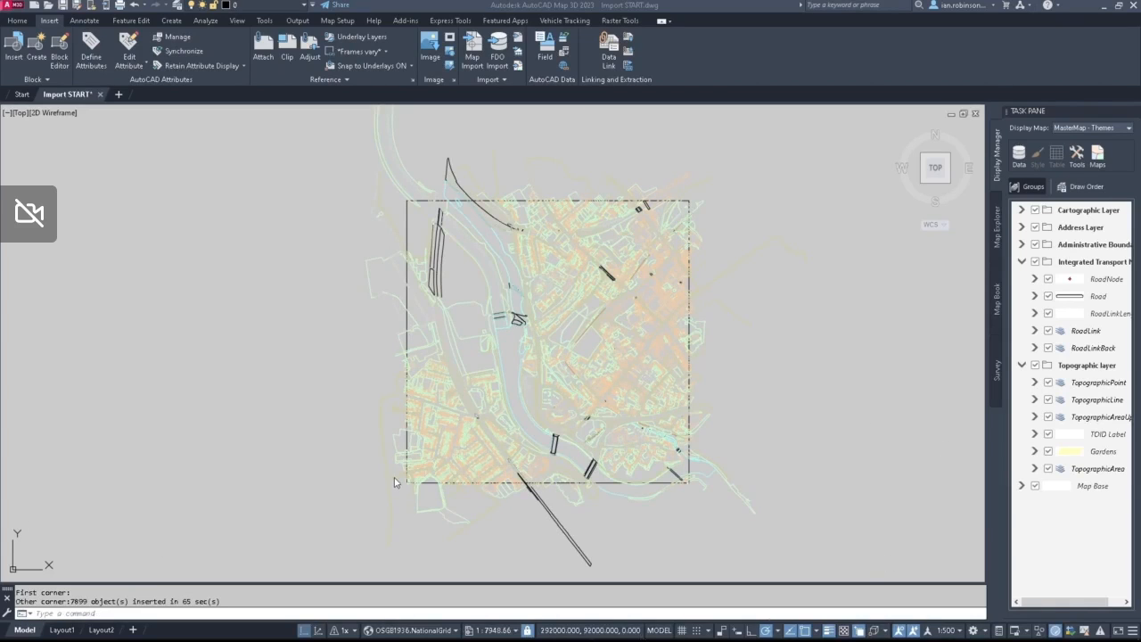
Step: Select a building outline and a nearby surface parcel in turn to check which layer each imported polygon is on
{"action": "scroll", "coordinate": [551, 298], "scroll_direction": "up", "scroll_amount": 6}
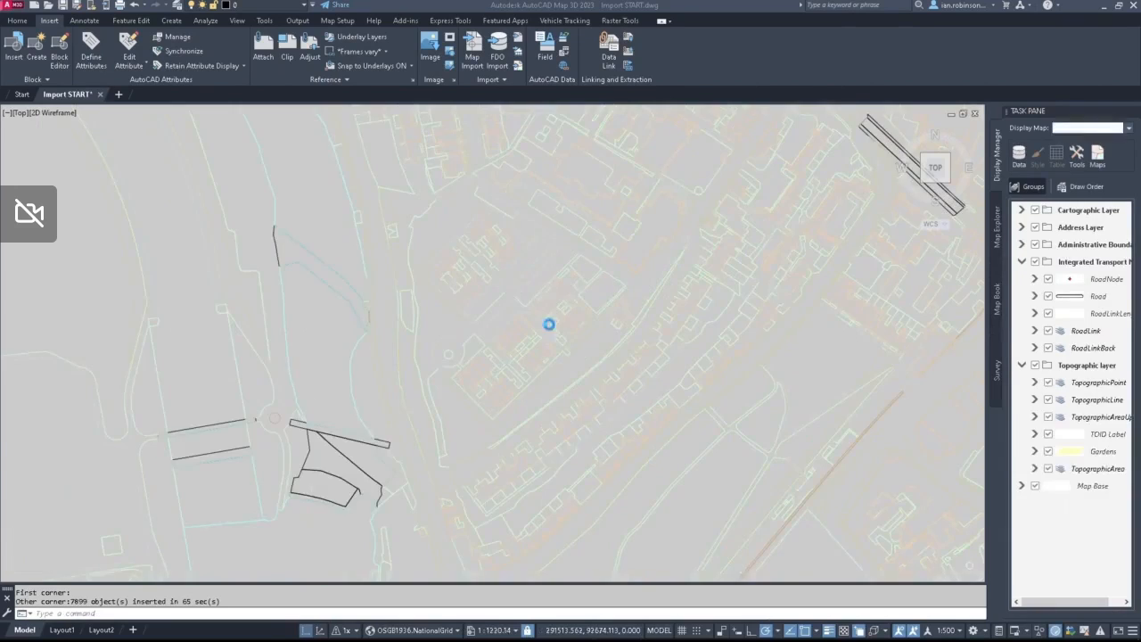
{"action": "scroll", "coordinate": [549, 324], "scroll_direction": "up", "scroll_amount": 6}
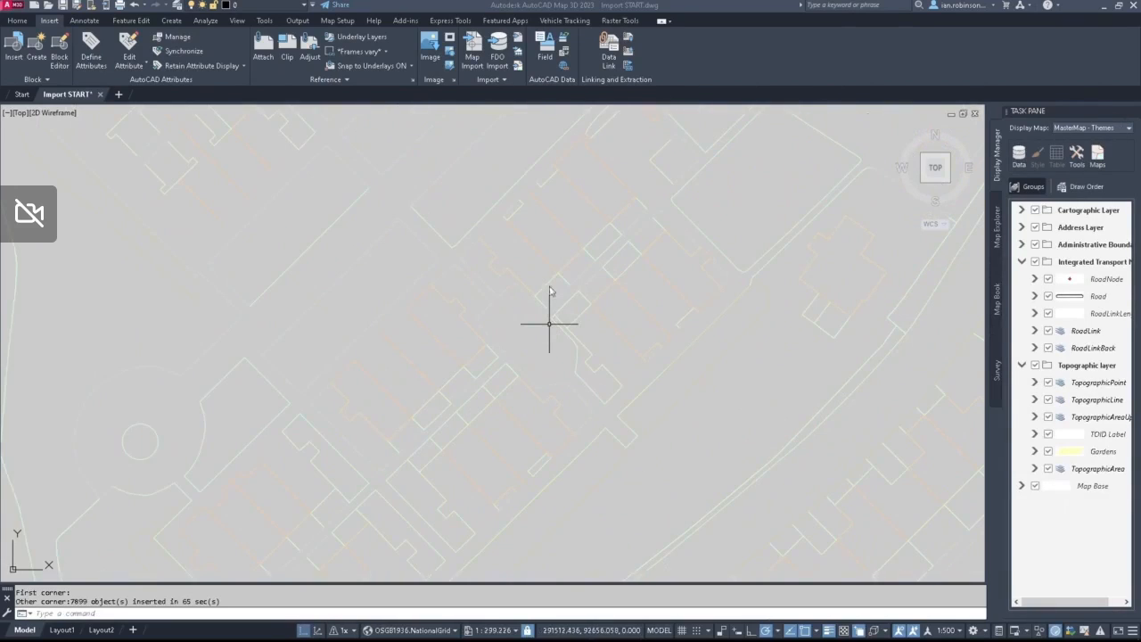
{"action": "left_click", "coordinate": [539, 253]}
{"action": "left_click", "coordinate": [579, 296]}
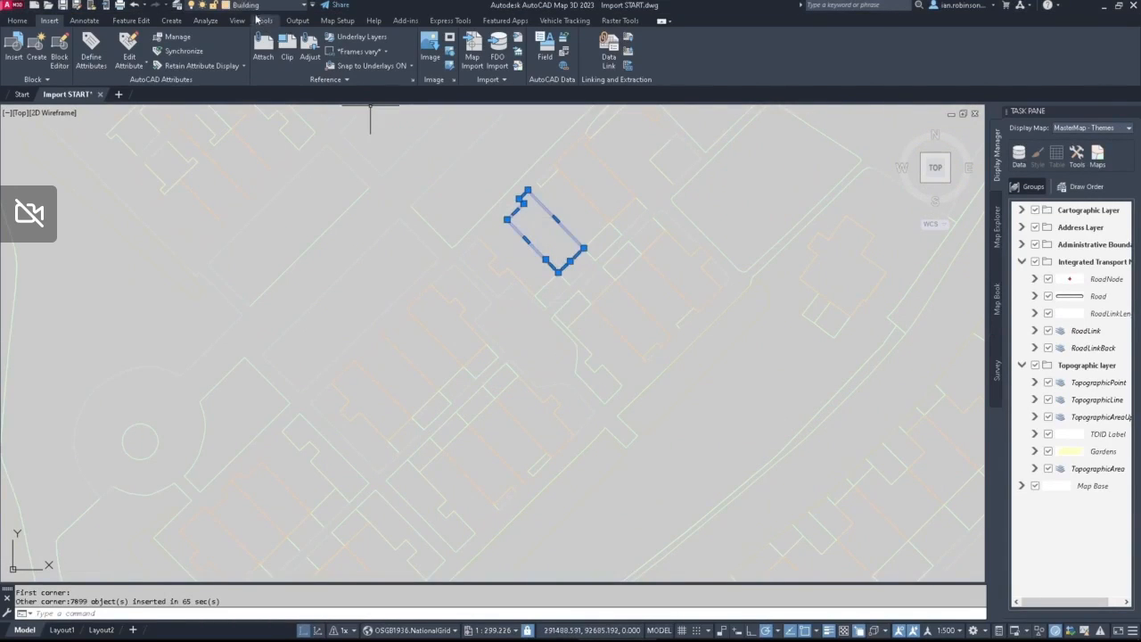
{"action": "key", "text": "Escape"}
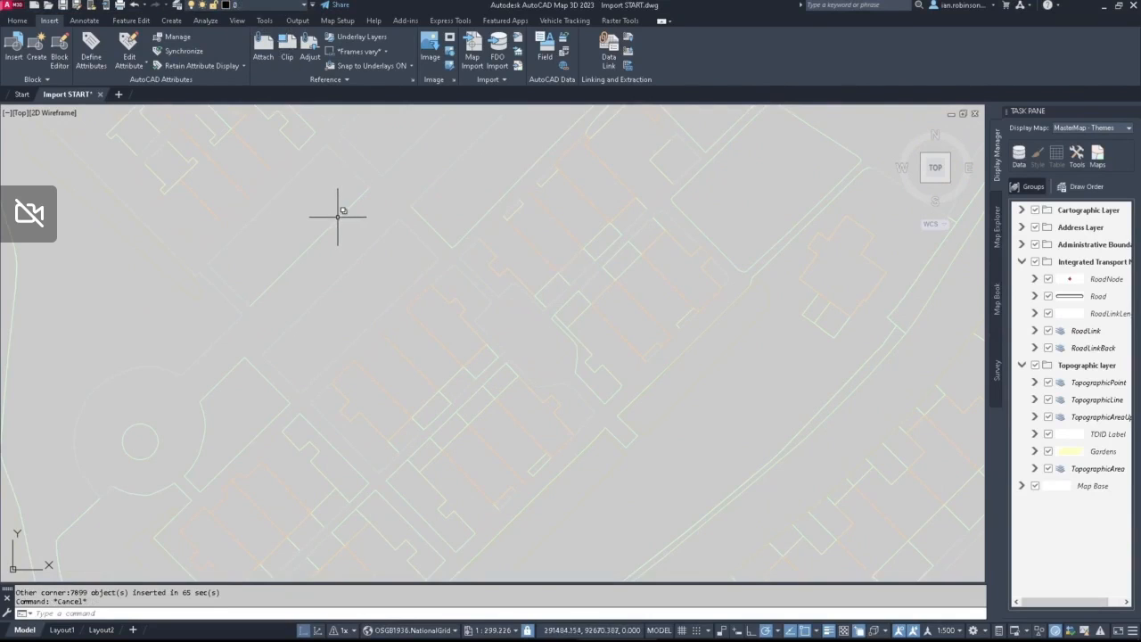
{"action": "left_click", "coordinate": [337, 216]}
{"action": "left_click", "coordinate": [386, 260]}
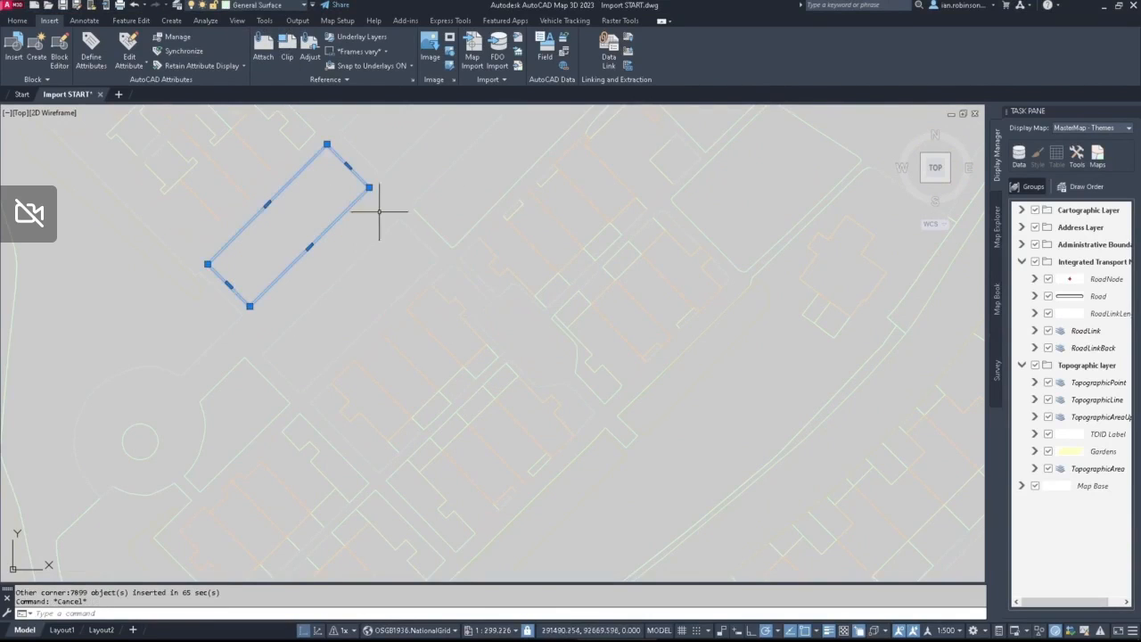
{"action": "middle_click_drag", "start_coordinate": [318, 227], "coordinate": [377, 279]}
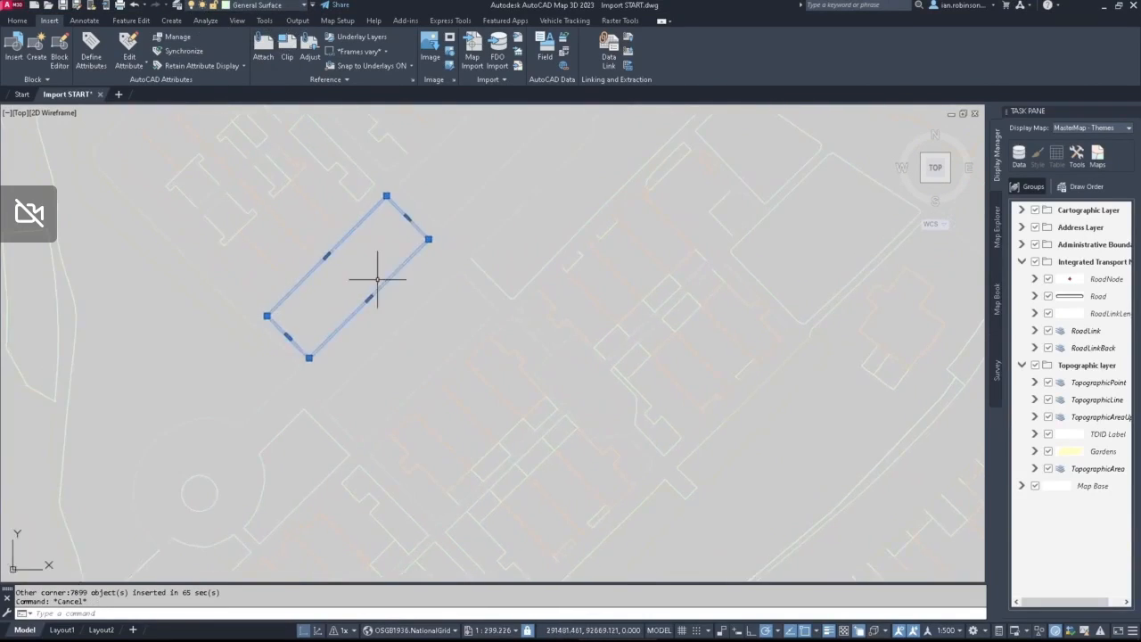
{"action": "key", "text": "Escape"}
{"action": "scroll", "coordinate": [407, 288], "scroll_direction": "down", "scroll_amount": 8}
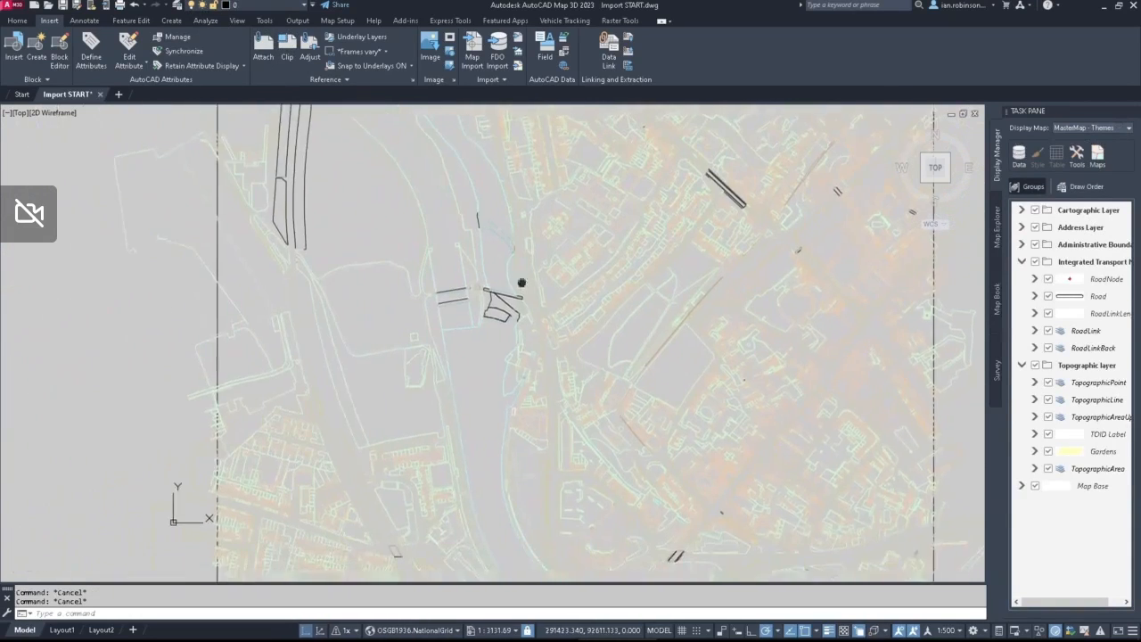
{"action": "scroll", "coordinate": [522, 283], "scroll_direction": "down", "scroll_amount": 4}
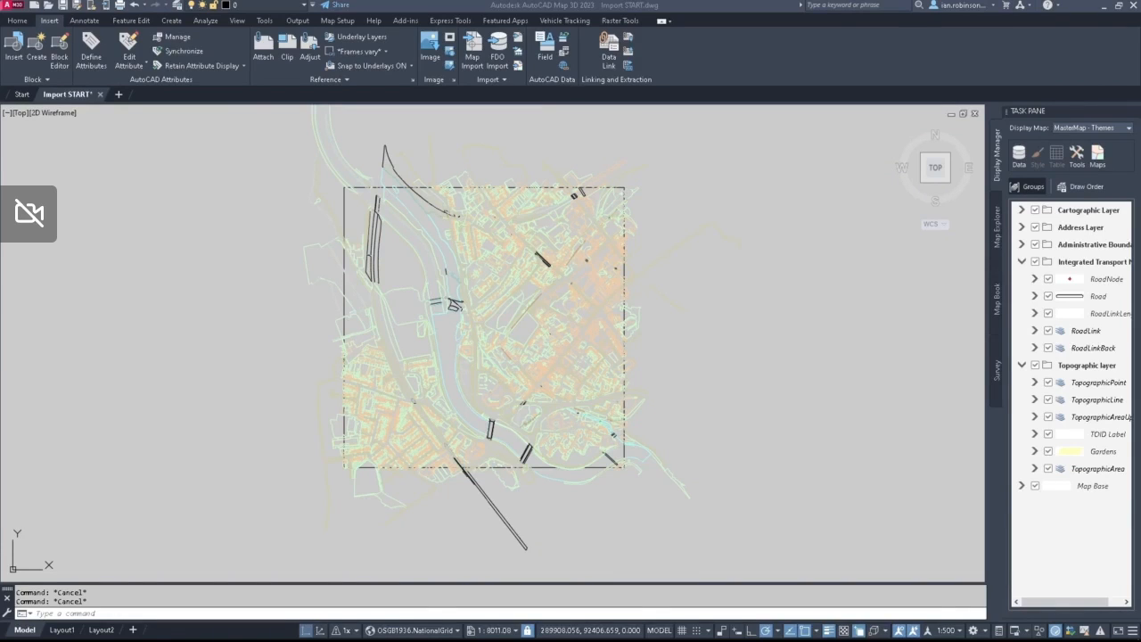
Step: Start the standard EXPORT command, check which file formats it offers, and cancel it
{"action": "left_click", "coordinate": [760, 398]}
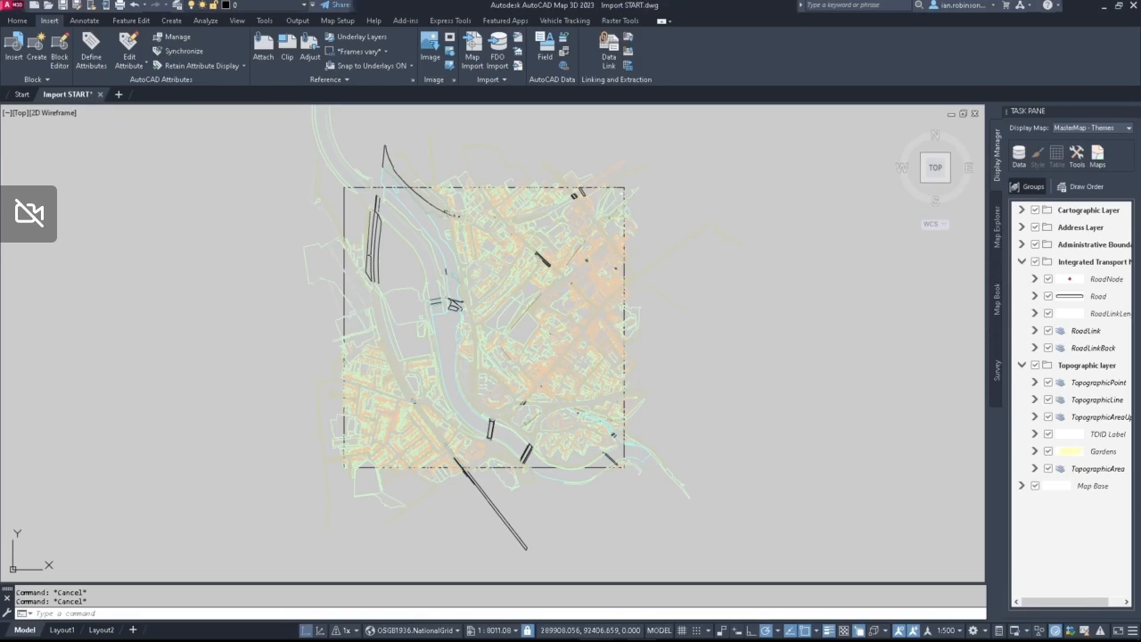
{"action": "type", "text": "EXPORT"}
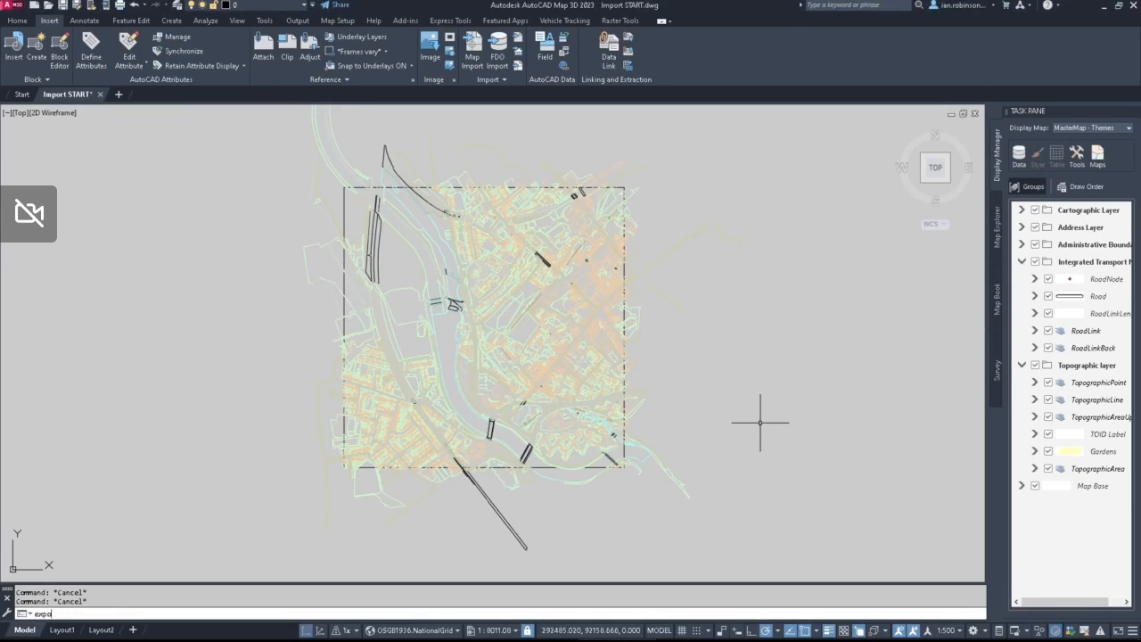
{"action": "key", "text": "Return"}
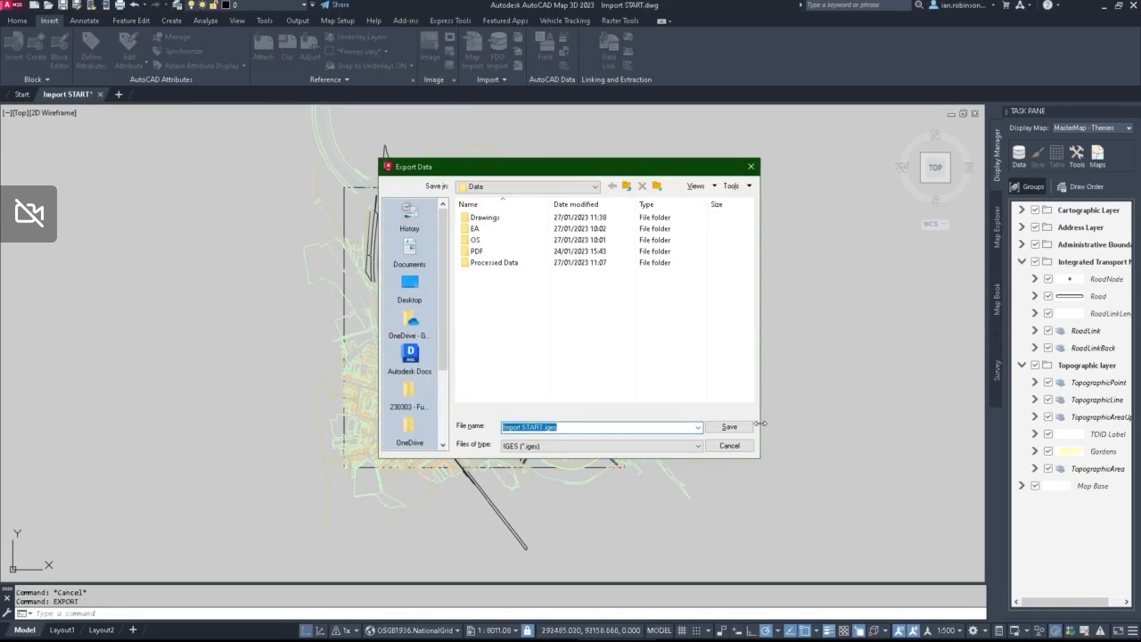
{"action": "left_click", "coordinate": [585, 446]}
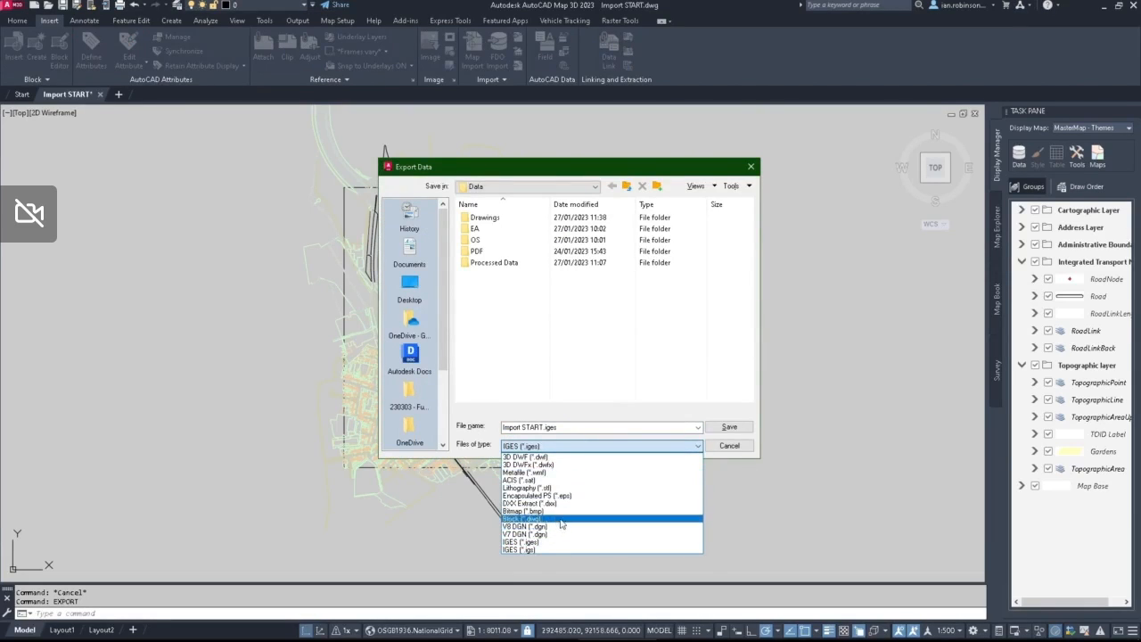
{"action": "left_click", "coordinate": [738, 448]}
{"action": "left_click", "coordinate": [739, 450]}
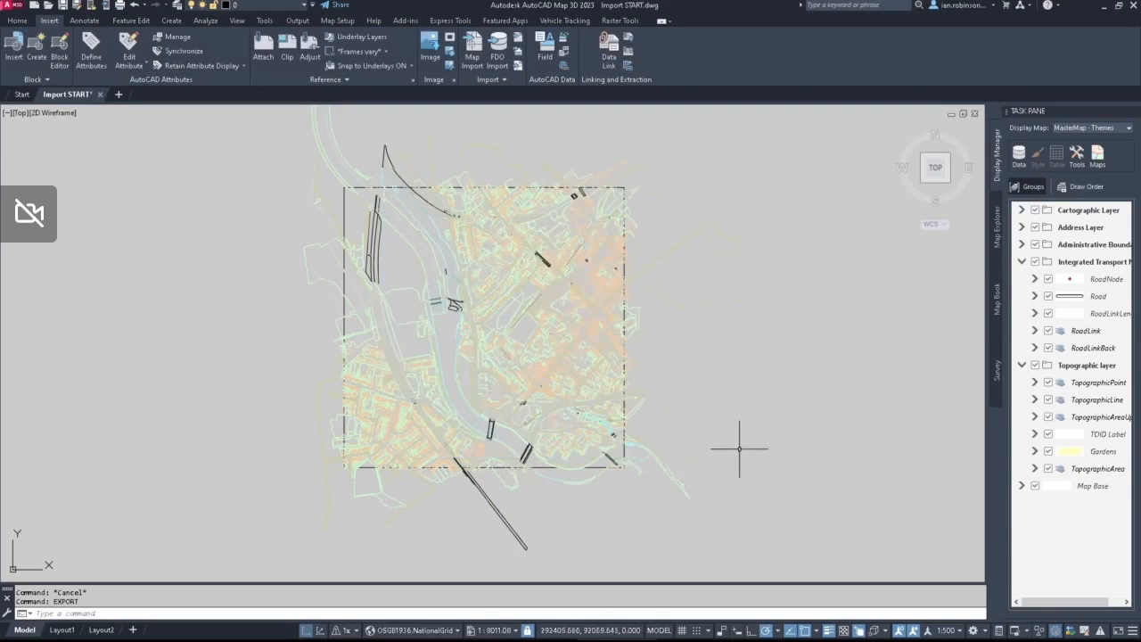
Step: Start MAPEXPORT with ESRI Shapefile (*.shp) as the format and go to the Buildings Spatial folder under Shapefiles
{"action": "type", "text": "mapexport"}
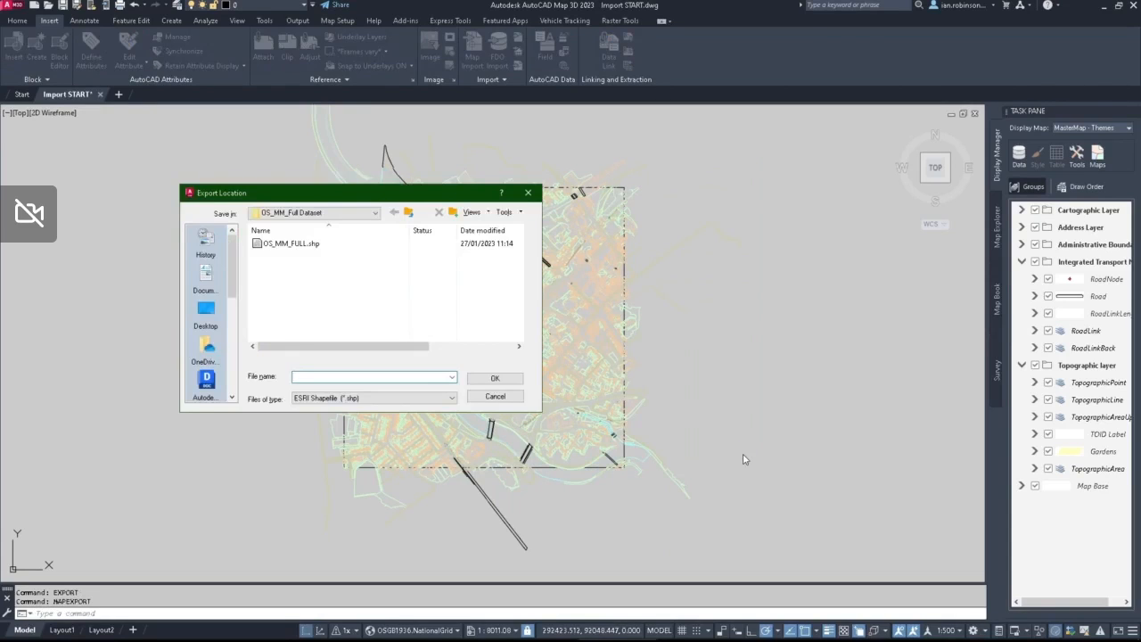
{"action": "left_click", "coordinate": [392, 398]}
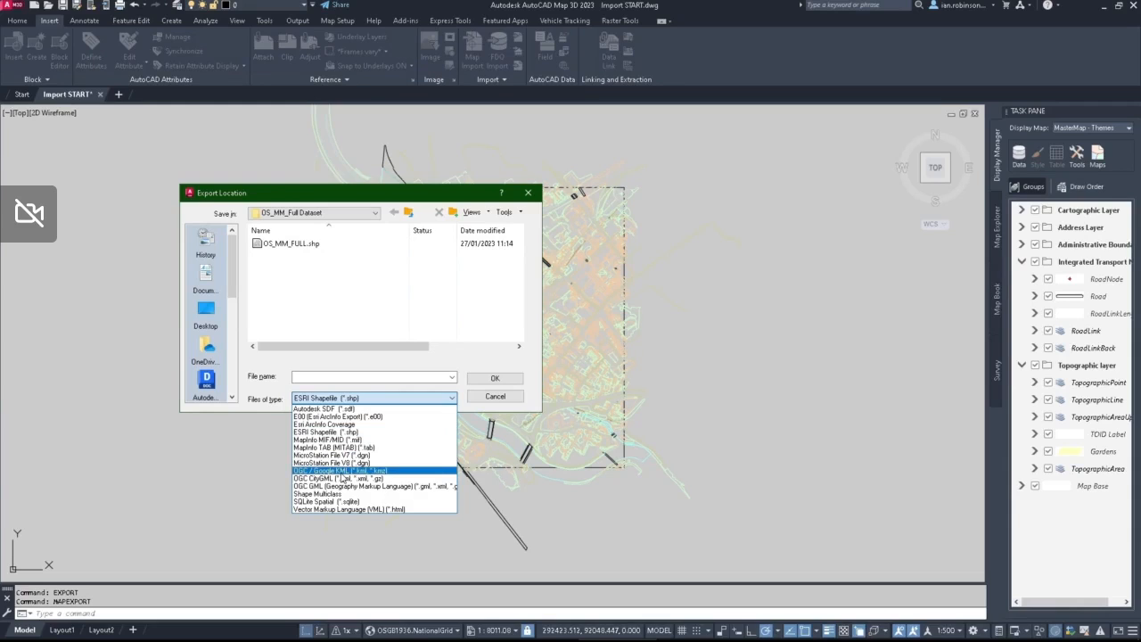
{"action": "left_click", "coordinate": [325, 431]}
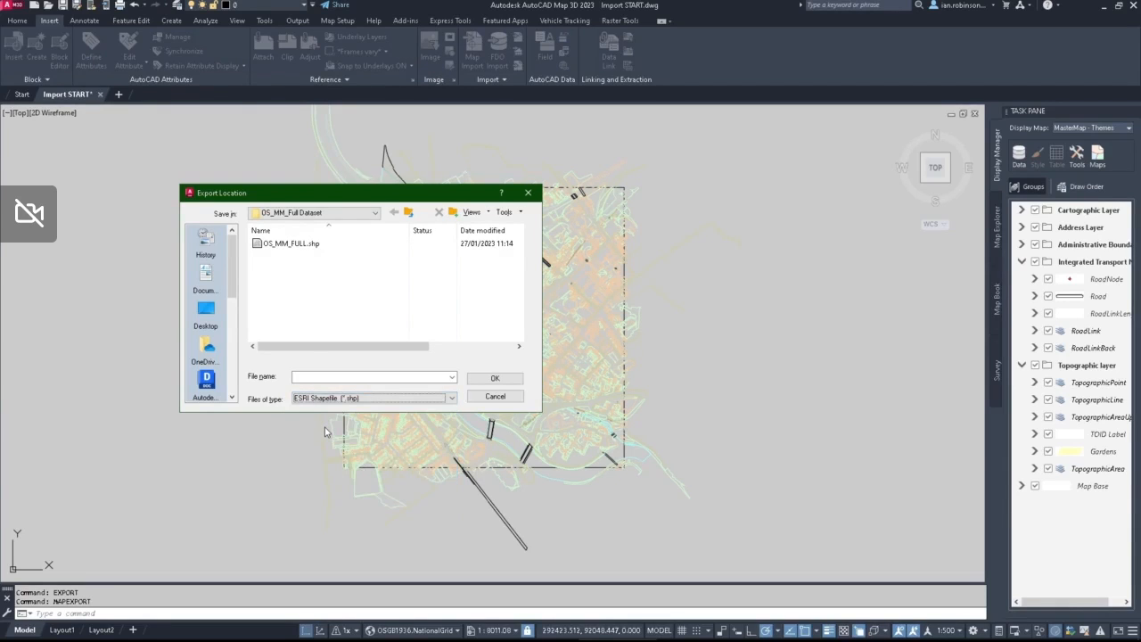
{"action": "left_click", "coordinate": [408, 212]}
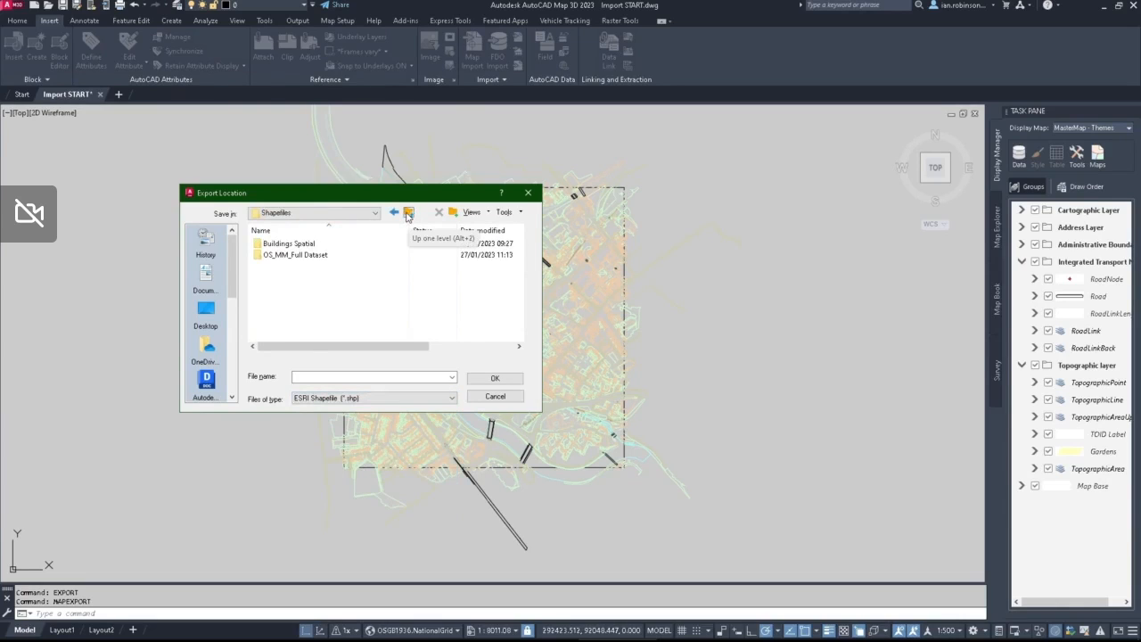
{"action": "double_click", "coordinate": [285, 244]}
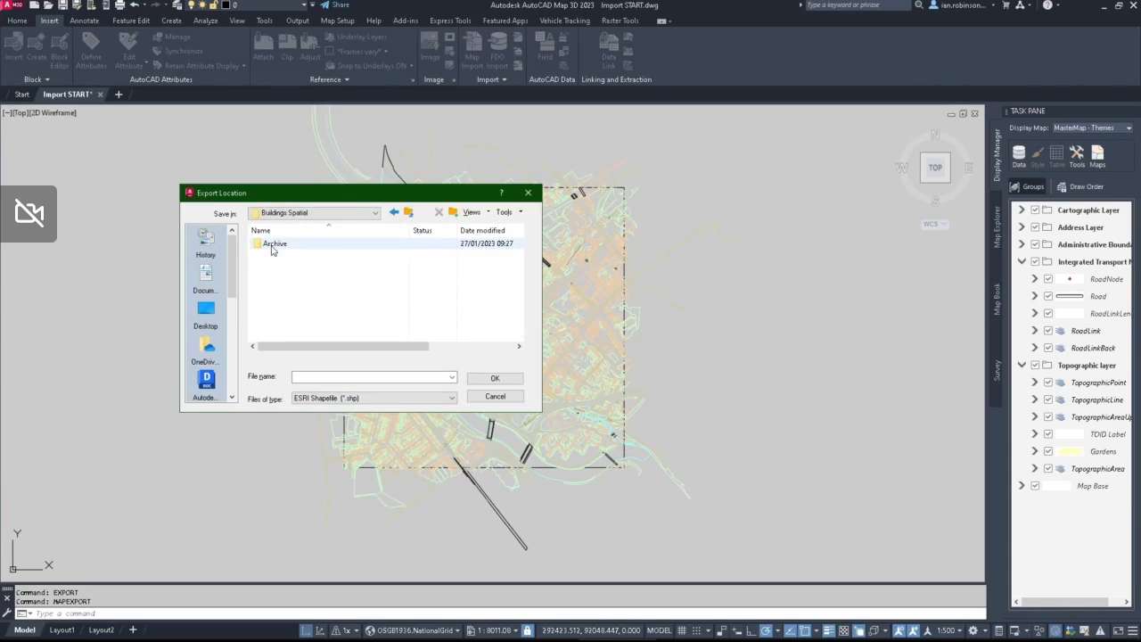
Step: Name the export file OS_MM_BUILDINGS and accept the export location
{"action": "left_click", "coordinate": [360, 377]}
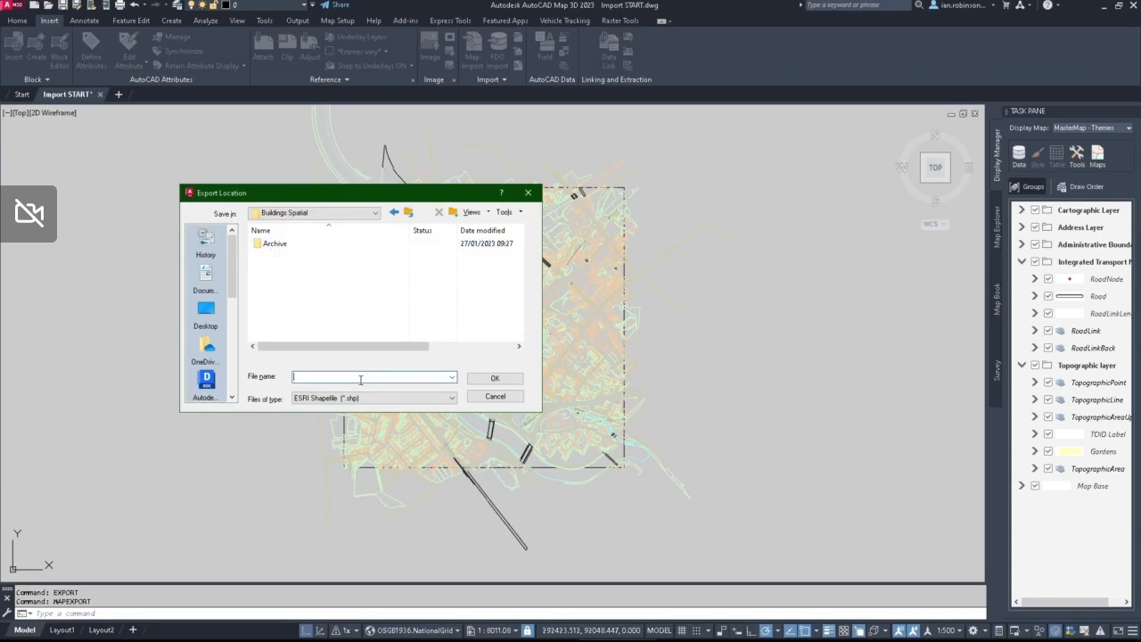
{"action": "type", "text": "OS_MM_BUILDINGS"}
{"action": "left_click", "coordinate": [497, 378]}
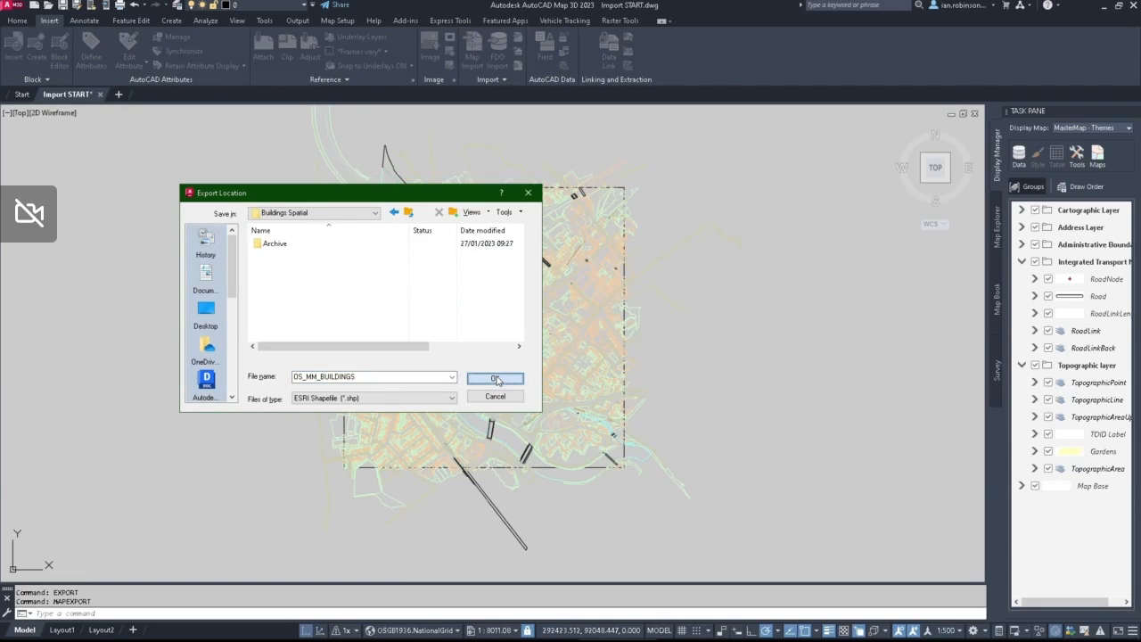
{"action": "left_click", "coordinate": [496, 379]}
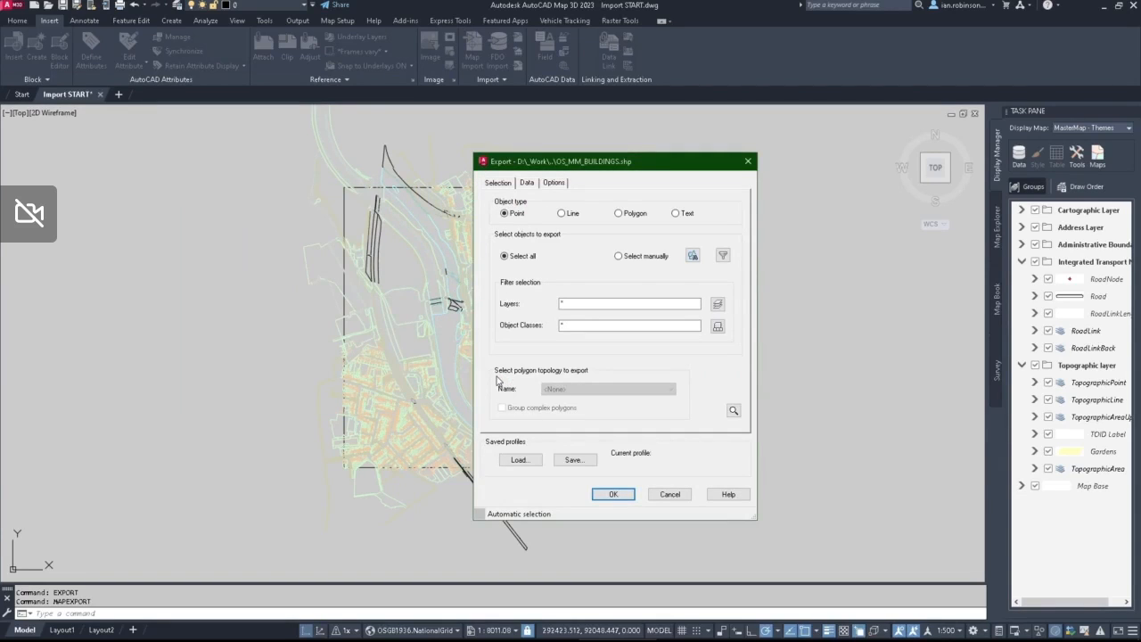
Step: Set the exported object type to Line and filter the selection to the Building layer only
{"action": "left_click", "coordinate": [509, 216]}
{"action": "left_click", "coordinate": [717, 304]}
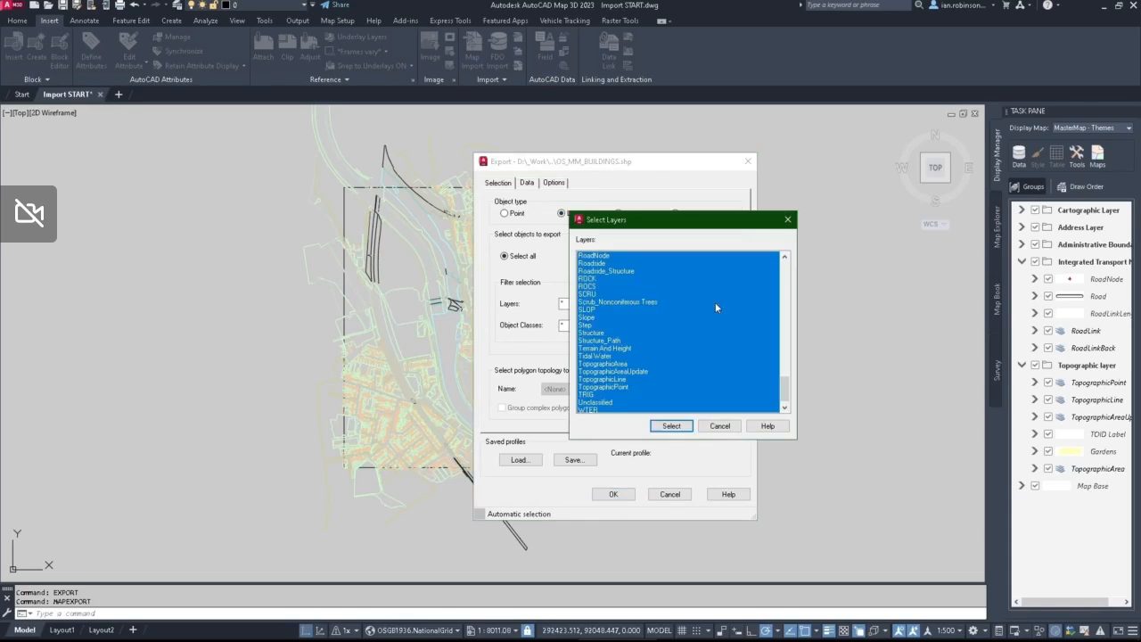
{"action": "scroll", "coordinate": [604, 321], "scroll_direction": "up", "scroll_amount": 15}
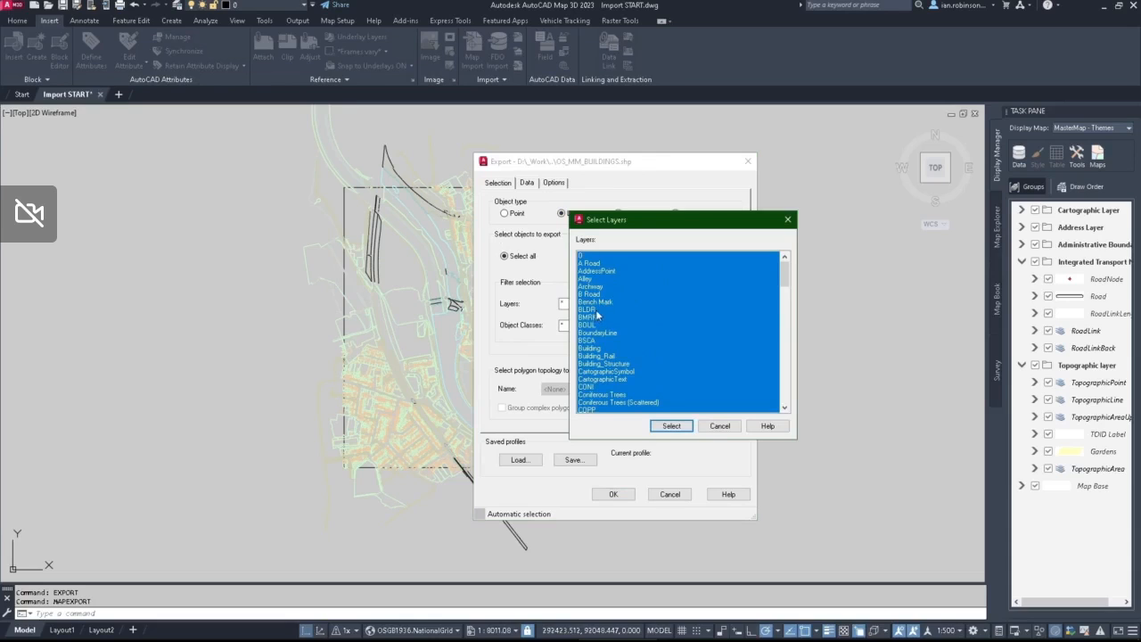
{"action": "left_click", "coordinate": [595, 348]}
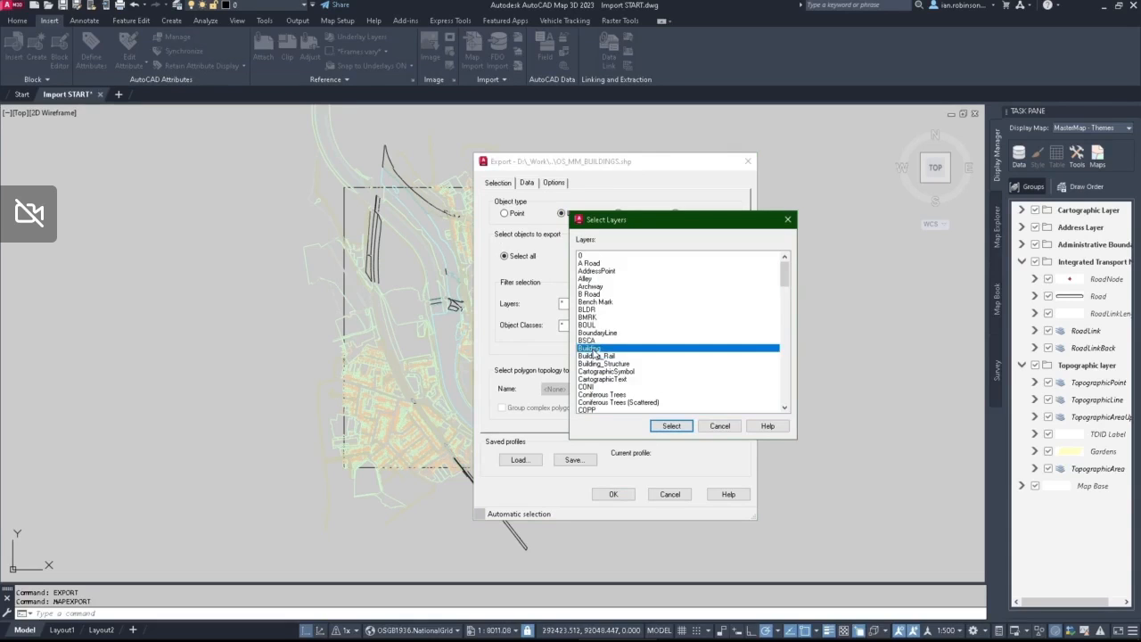
{"action": "left_click", "coordinate": [677, 429]}
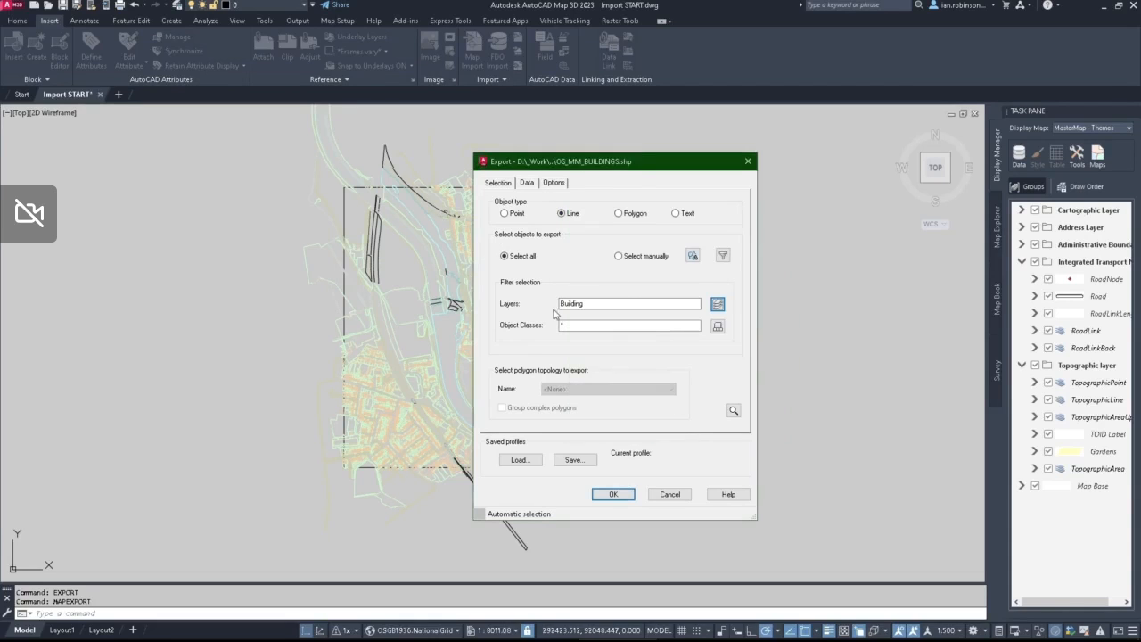
{"action": "left_click", "coordinate": [528, 306]}
Step: Open the attribute selection for the export and examine the available Properties fields such as AREA
{"action": "left_click", "coordinate": [529, 186]}
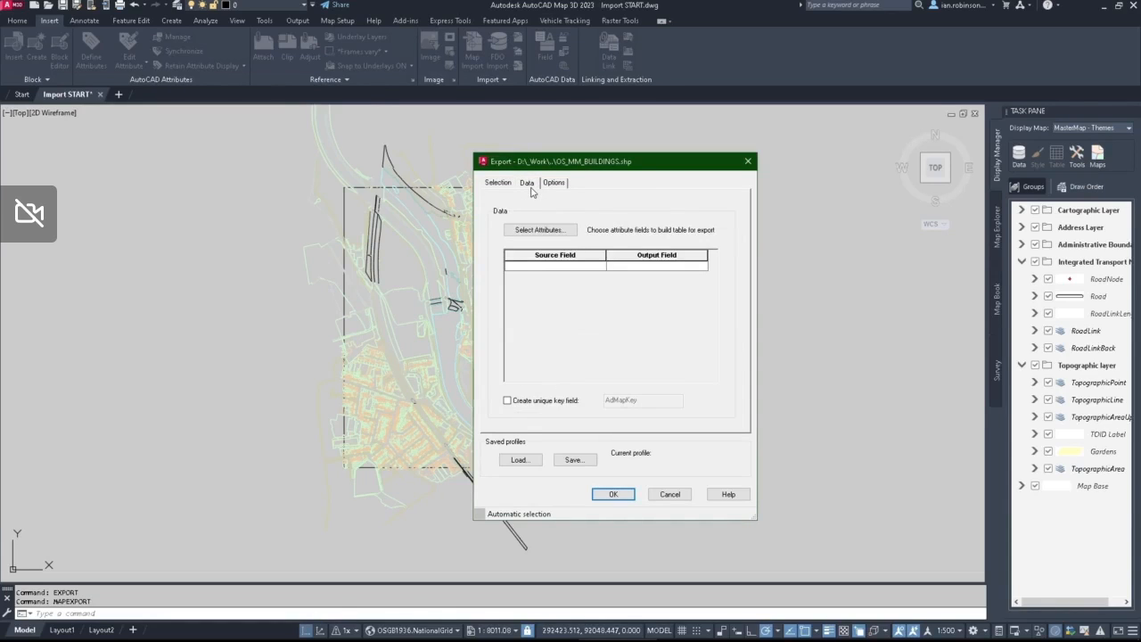
{"action": "left_click", "coordinate": [549, 231]}
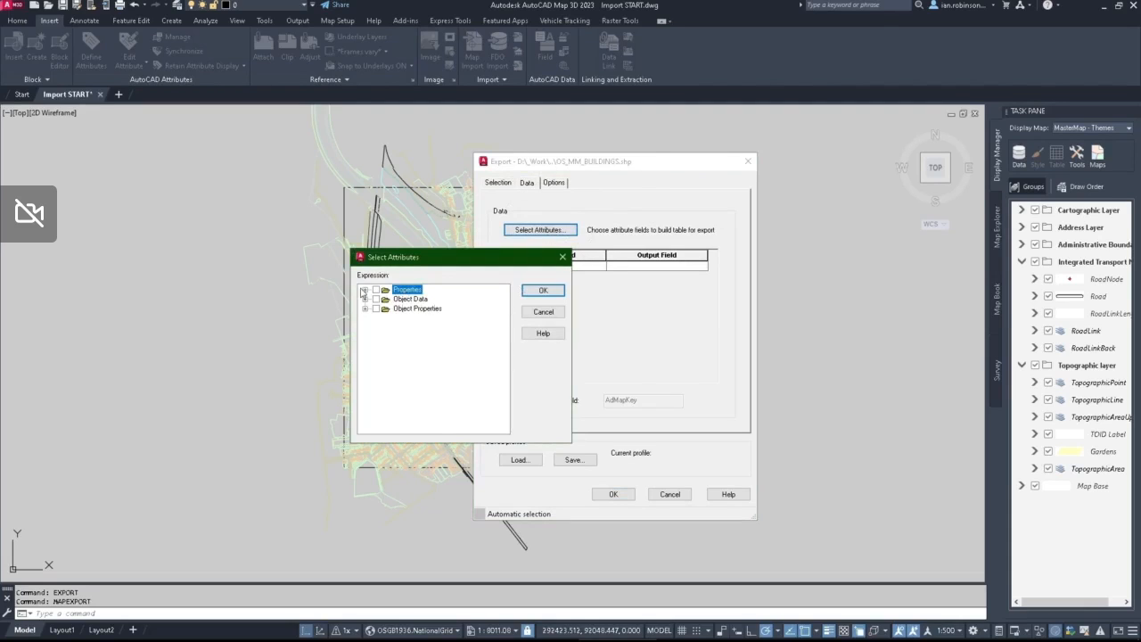
{"action": "left_click", "coordinate": [364, 292]}
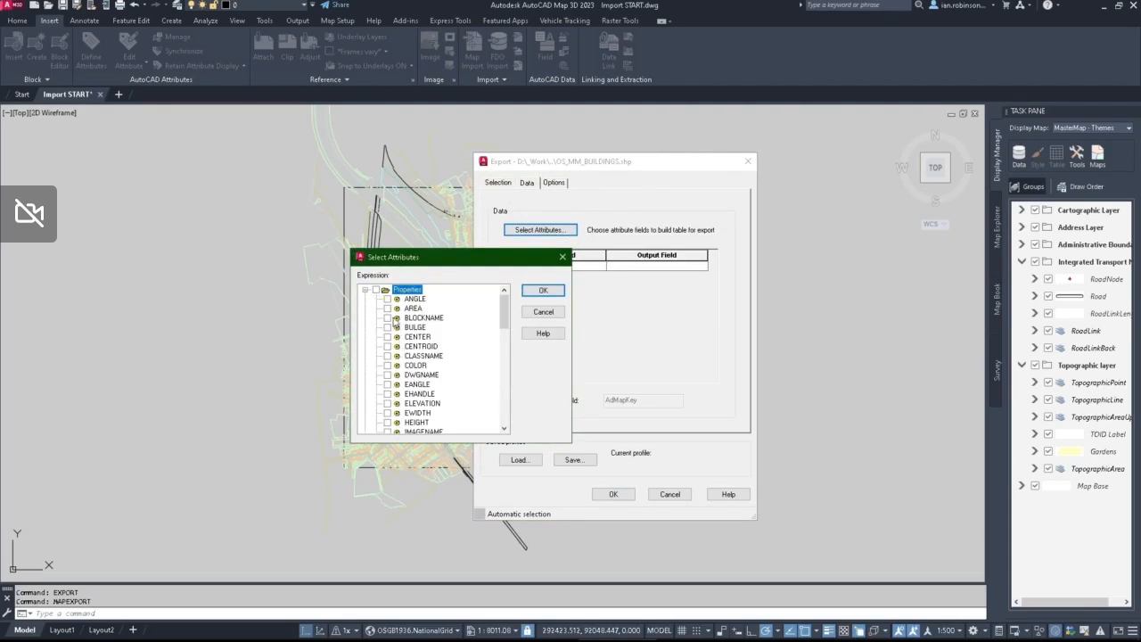
{"action": "left_click", "coordinate": [389, 310]}
{"action": "left_click", "coordinate": [388, 308]}
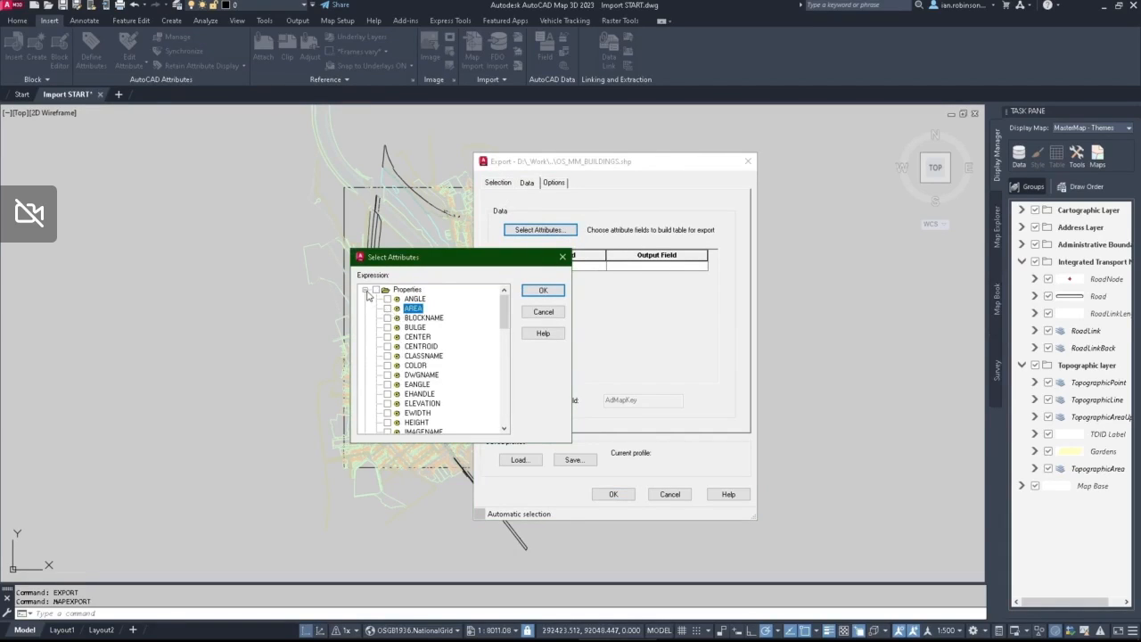
{"action": "left_click", "coordinate": [364, 289]}
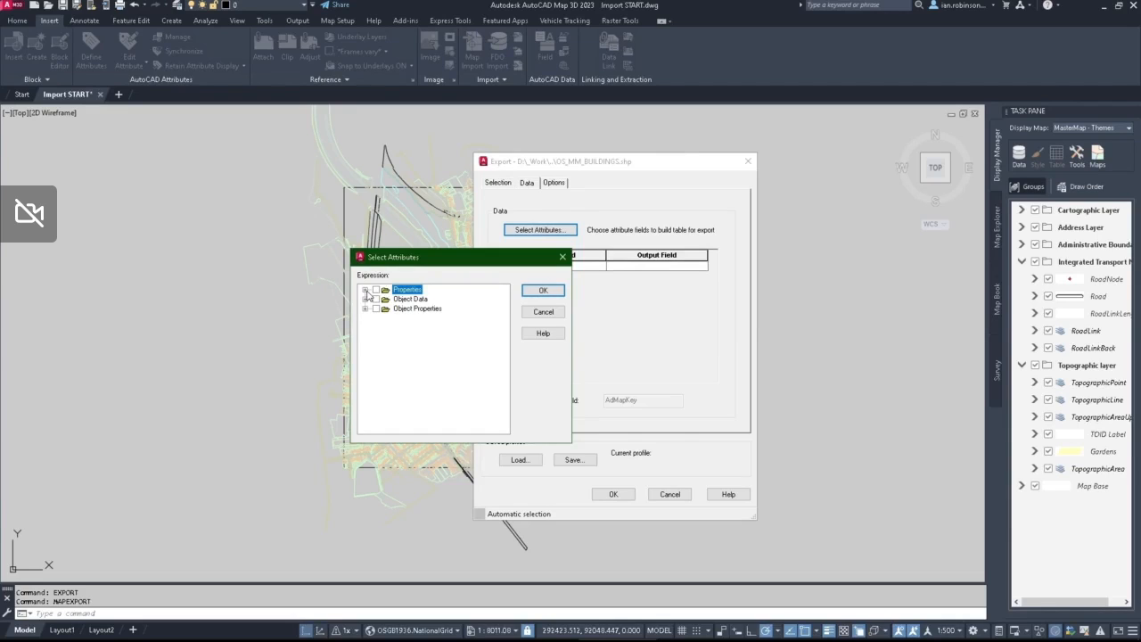
Step: Include all fields of the TopographicArea object data table in the export attributes
{"action": "left_click", "coordinate": [399, 300]}
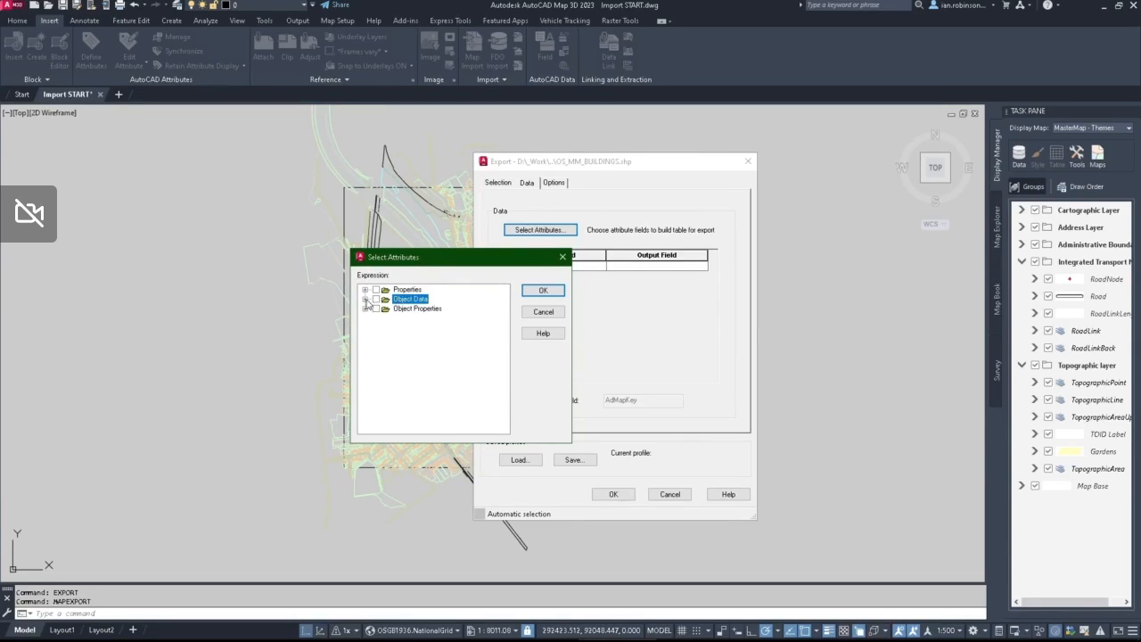
{"action": "left_click", "coordinate": [366, 300]}
{"action": "scroll", "coordinate": [445, 367], "scroll_direction": "down", "scroll_amount": 1}
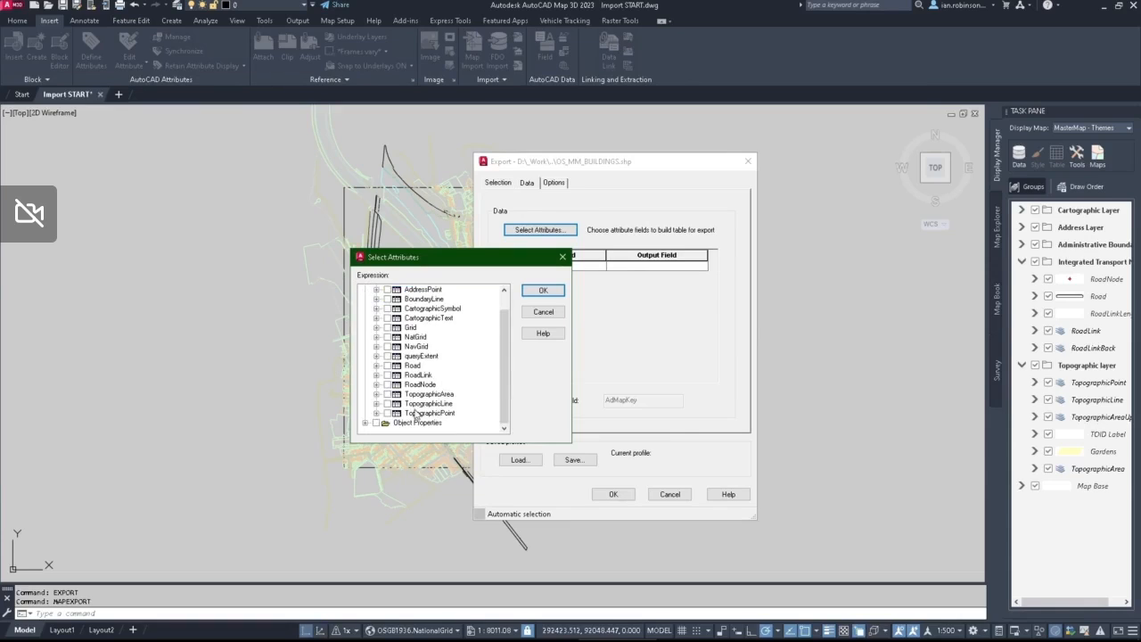
{"action": "left_click", "coordinate": [423, 396]}
{"action": "left_click", "coordinate": [376, 394]}
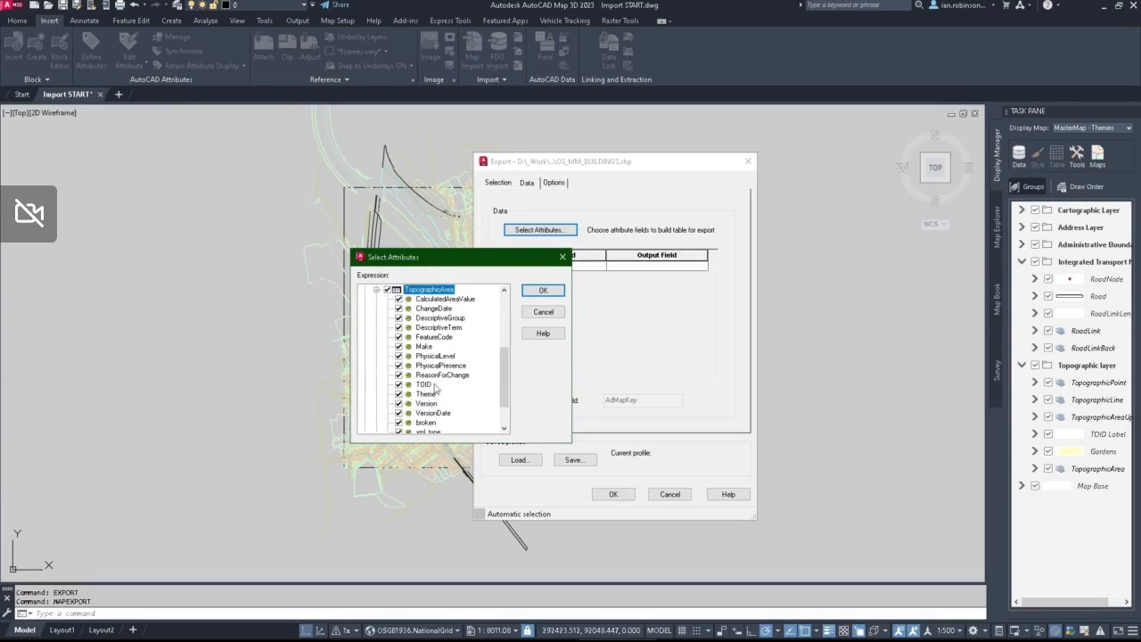
Step: Review the ticked TopographicArea fields, from CalculatedAreaValue to xml_type, and accept the attribute selection
{"action": "left_click", "coordinate": [431, 299]}
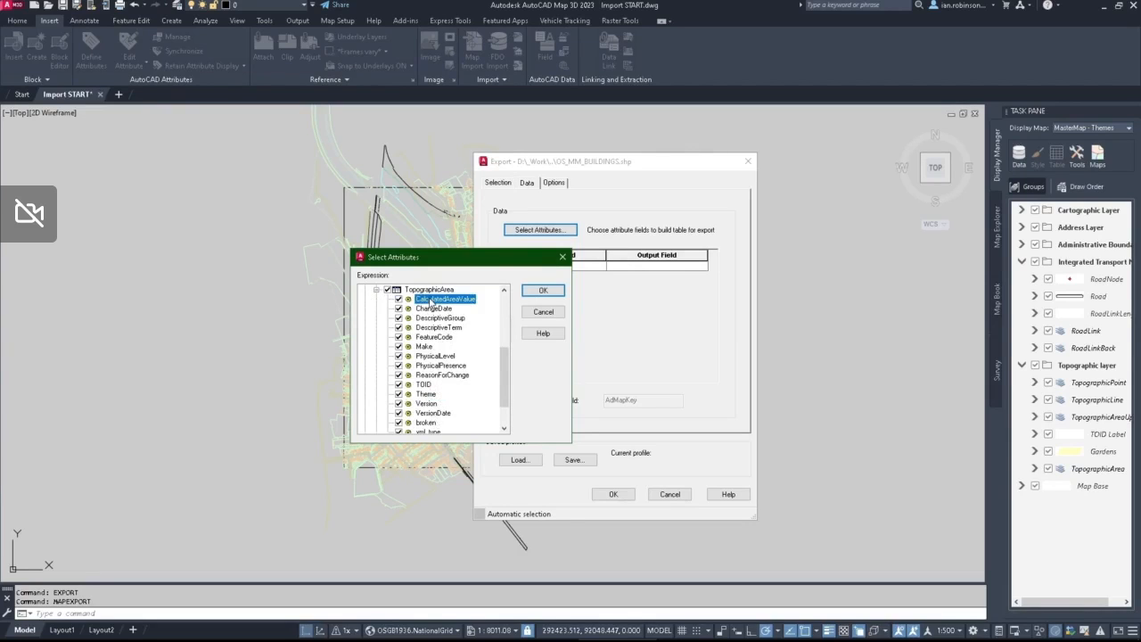
{"action": "scroll", "coordinate": [433, 316], "scroll_direction": "down", "scroll_amount": 1}
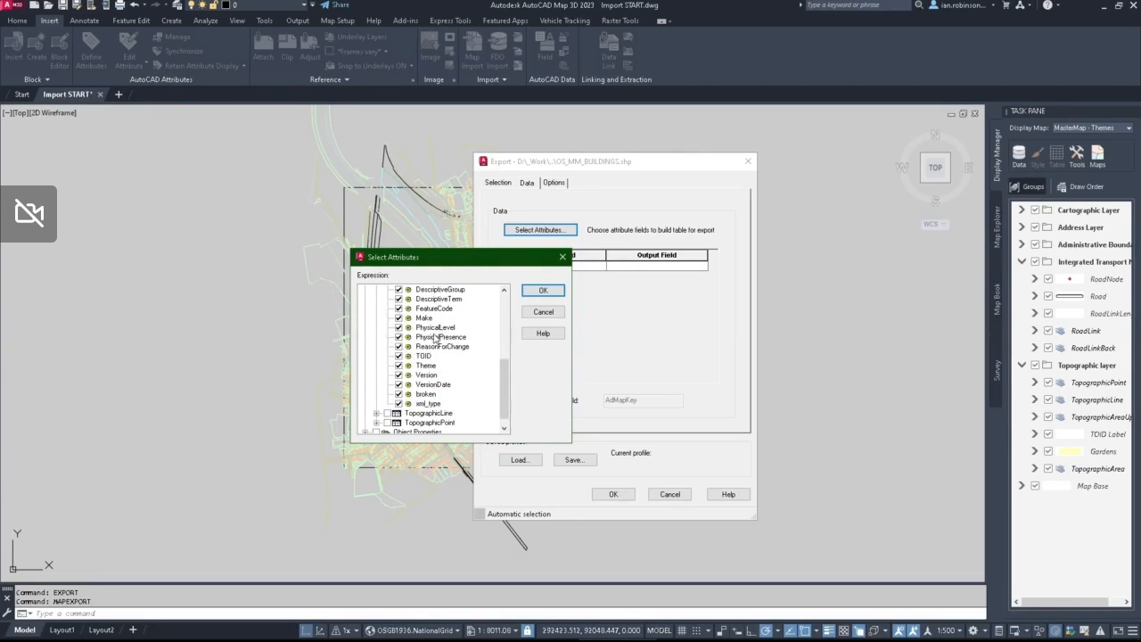
{"action": "scroll", "coordinate": [437, 338], "scroll_direction": "up", "scroll_amount": 1}
{"action": "scroll", "coordinate": [436, 340], "scroll_direction": "up", "scroll_amount": 2}
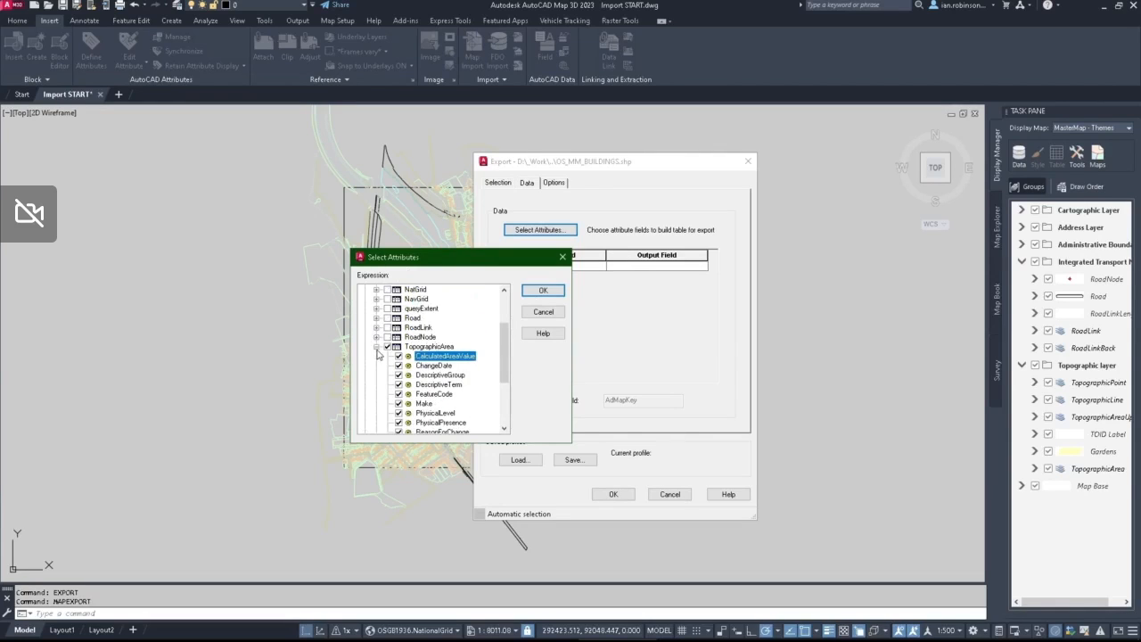
{"action": "left_click", "coordinate": [376, 353]}
{"action": "left_click", "coordinate": [392, 398]}
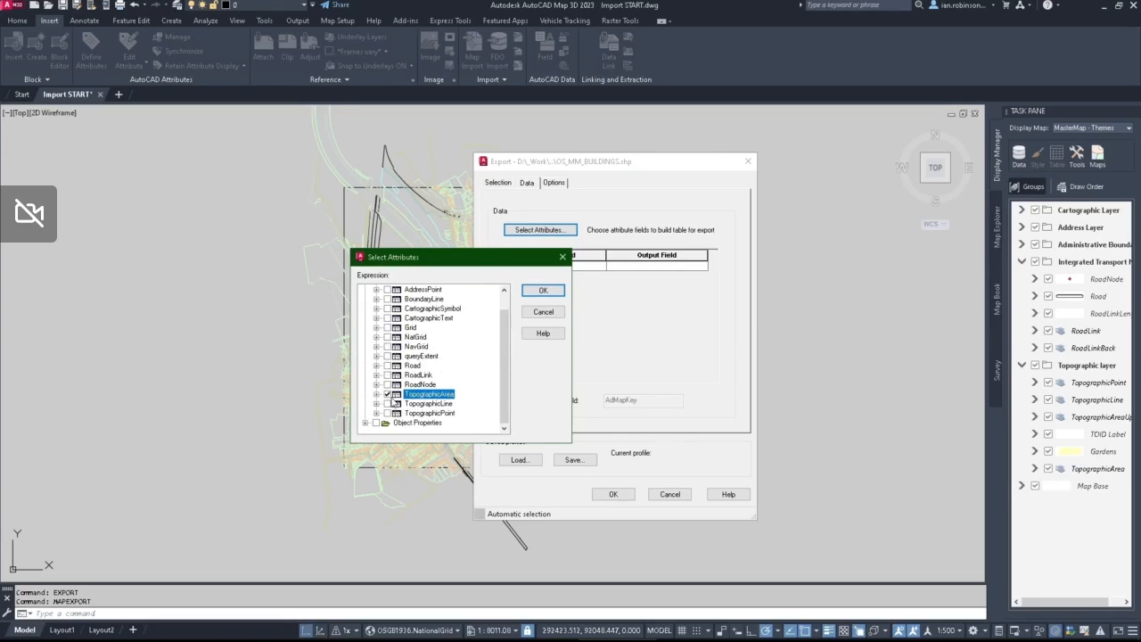
{"action": "left_click", "coordinate": [535, 294]}
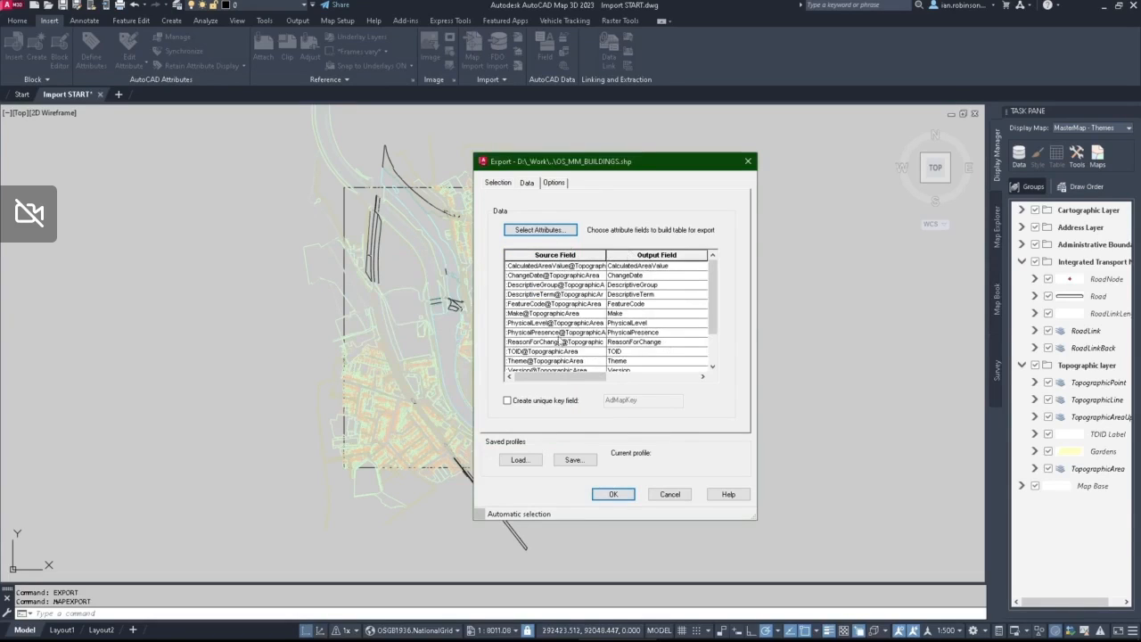
Step: Check the coordinate conversion and shapefile dimension options, leave them as they are, and go back to the selection settings
{"action": "left_click", "coordinate": [552, 183]}
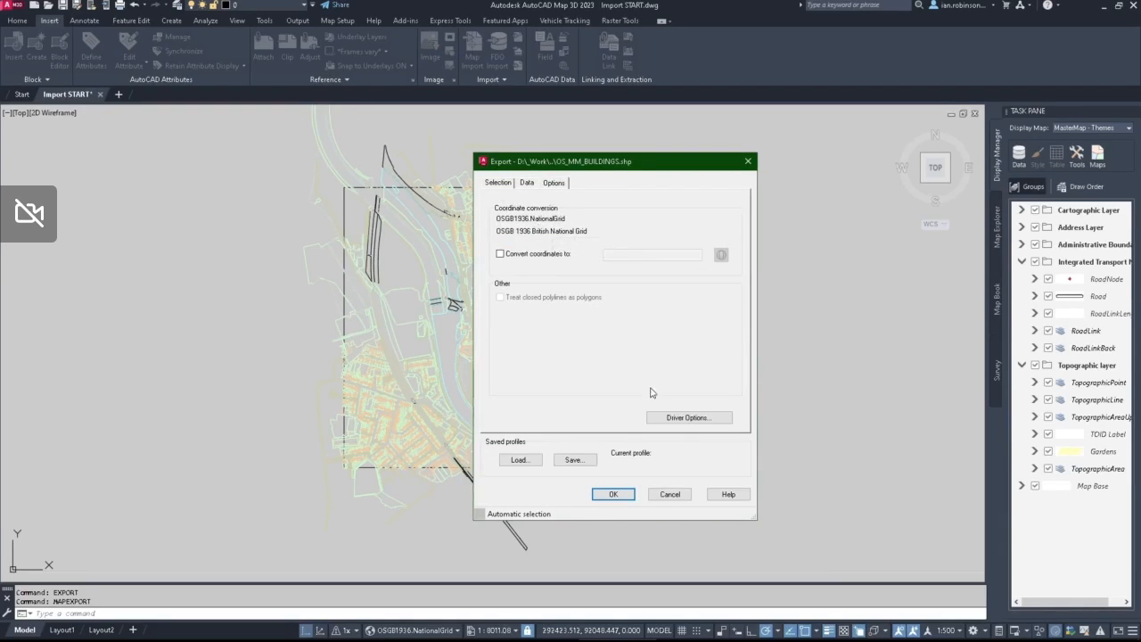
{"action": "left_click", "coordinate": [671, 418]}
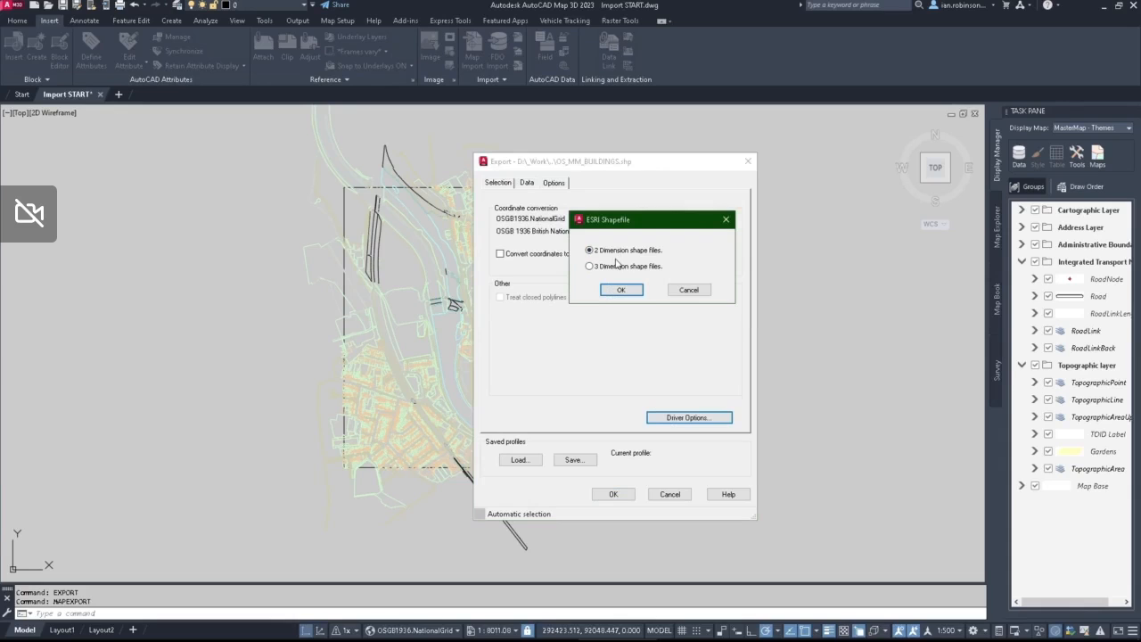
{"action": "left_click", "coordinate": [688, 290]}
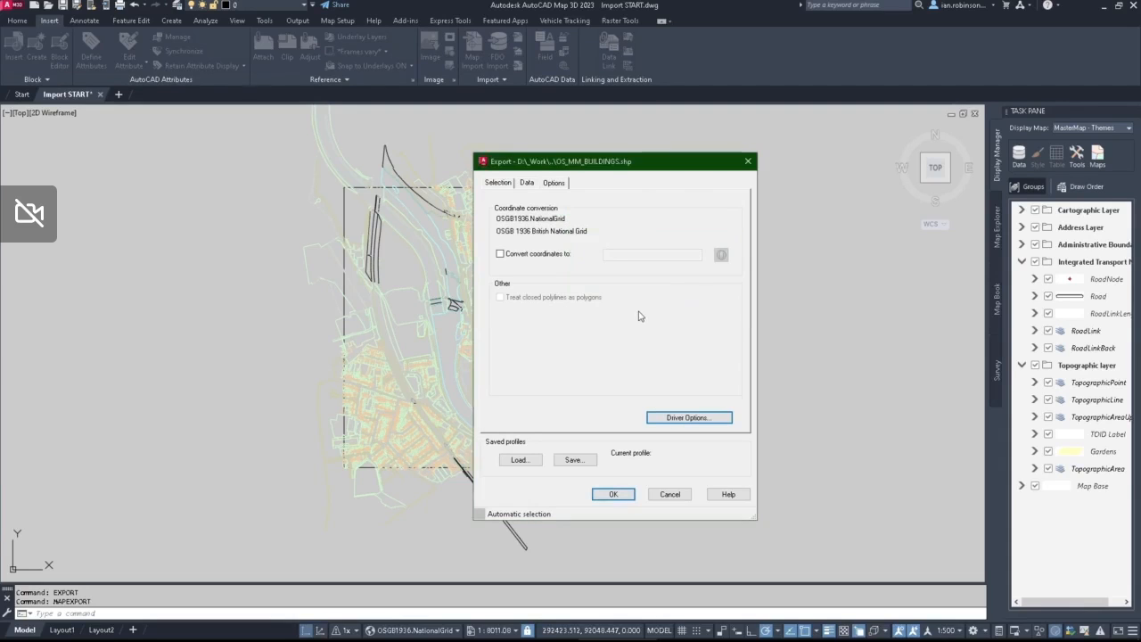
{"action": "left_click", "coordinate": [522, 184]}
{"action": "left_click", "coordinate": [497, 184]}
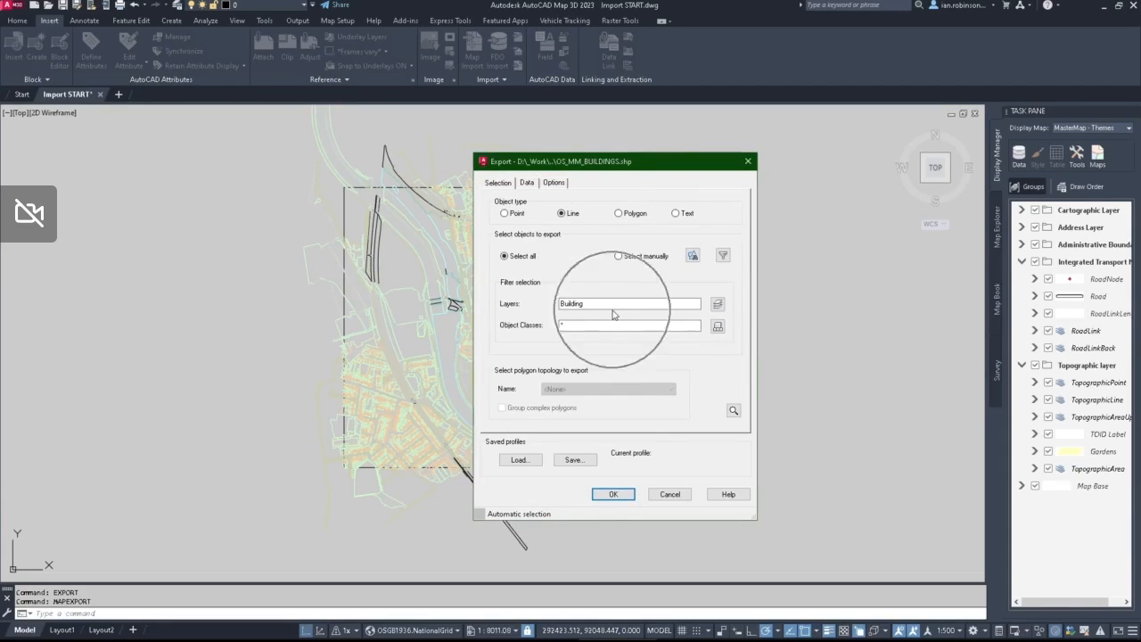
Step: Run the Building layer export to OS_MM_BUILDINGS.shp and check its result in the command history
{"action": "left_click", "coordinate": [613, 494]}
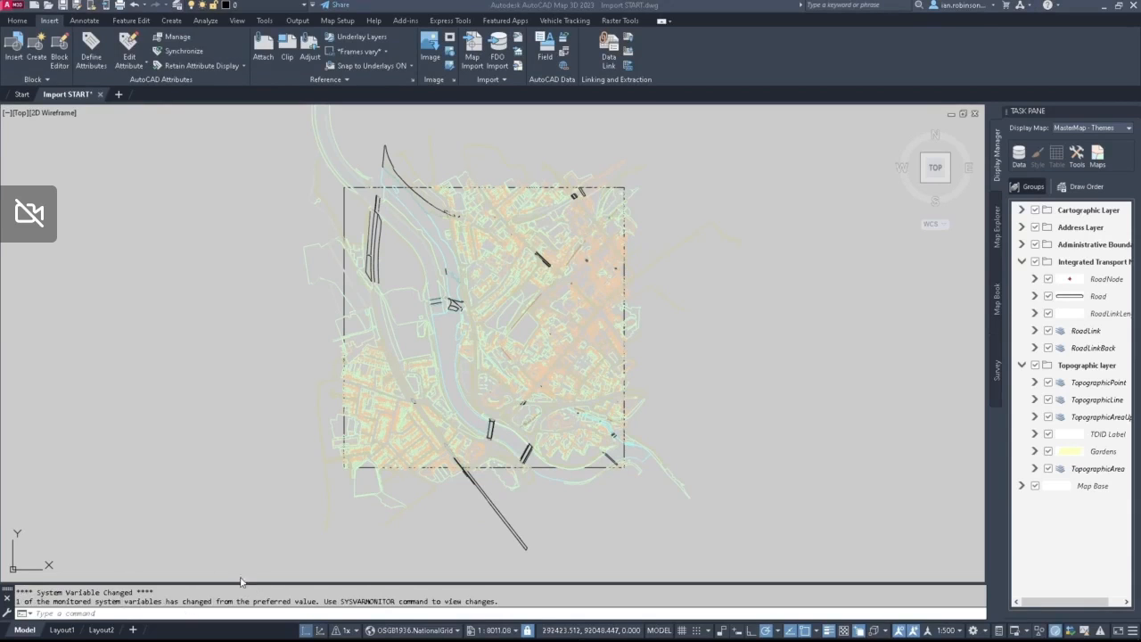
{"action": "key", "text": "F2"}
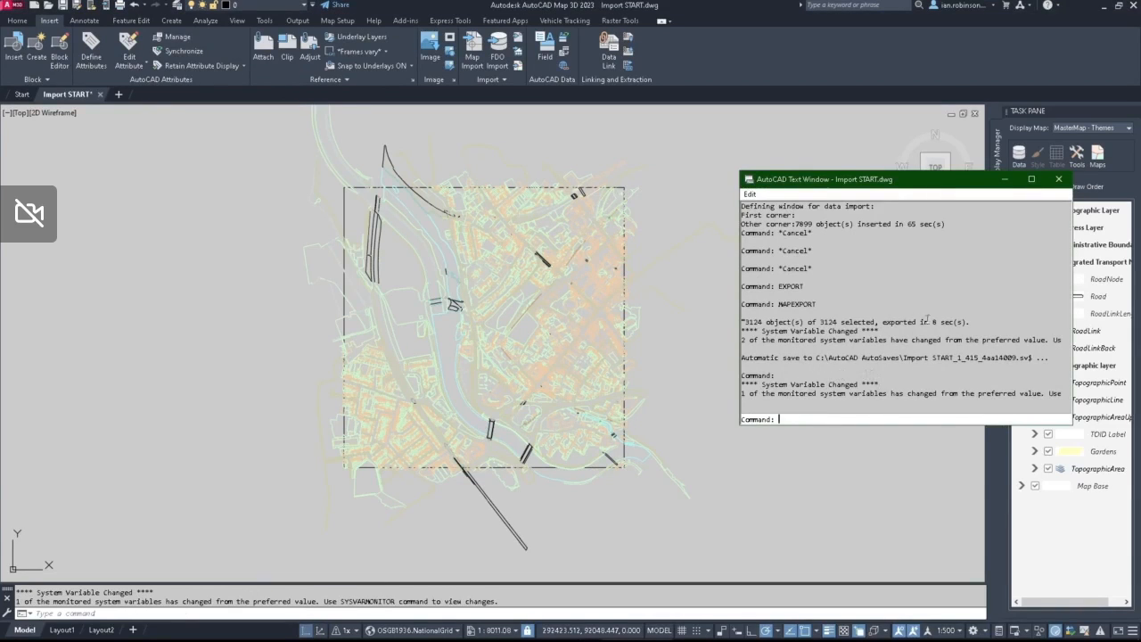
{"action": "left_click_drag", "start_coordinate": [972, 321], "coordinate": [736, 322]}
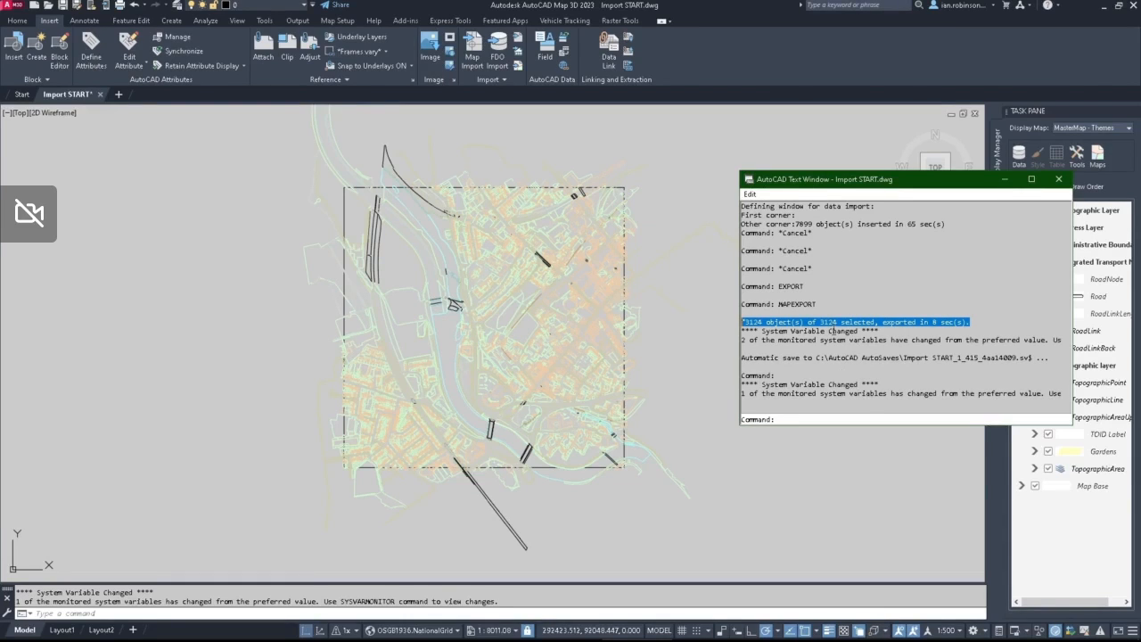
{"action": "left_click", "coordinate": [1058, 179]}
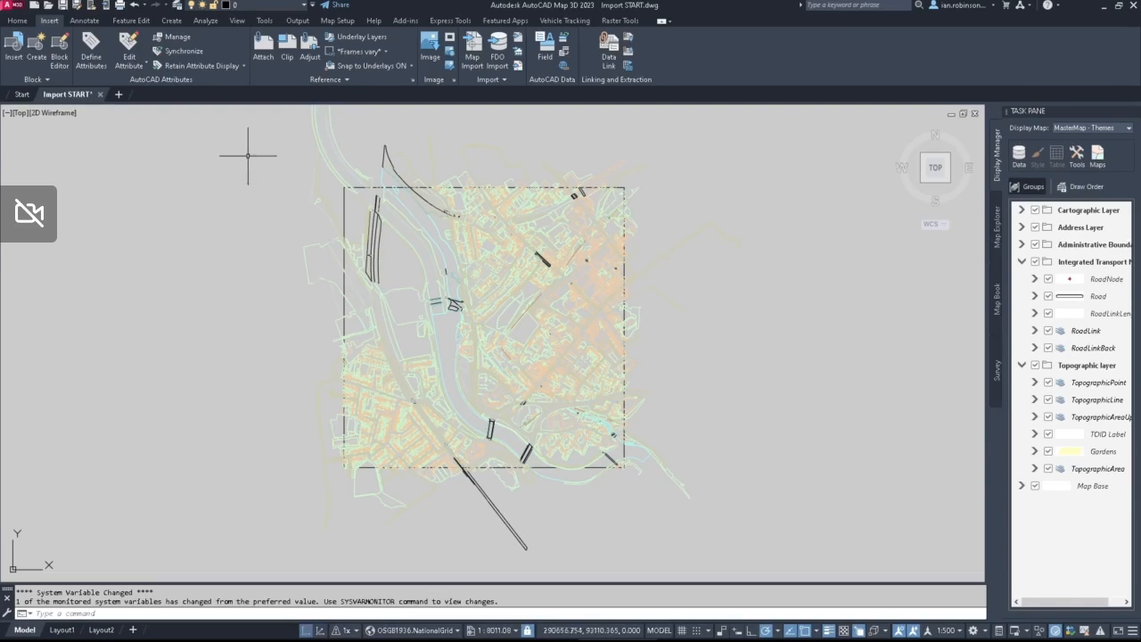
Step: Create a new blank drawing and open the Processed Data\Shapefiles\Buildings Spatial folder in File Explorer
{"action": "left_click", "coordinate": [119, 96]}
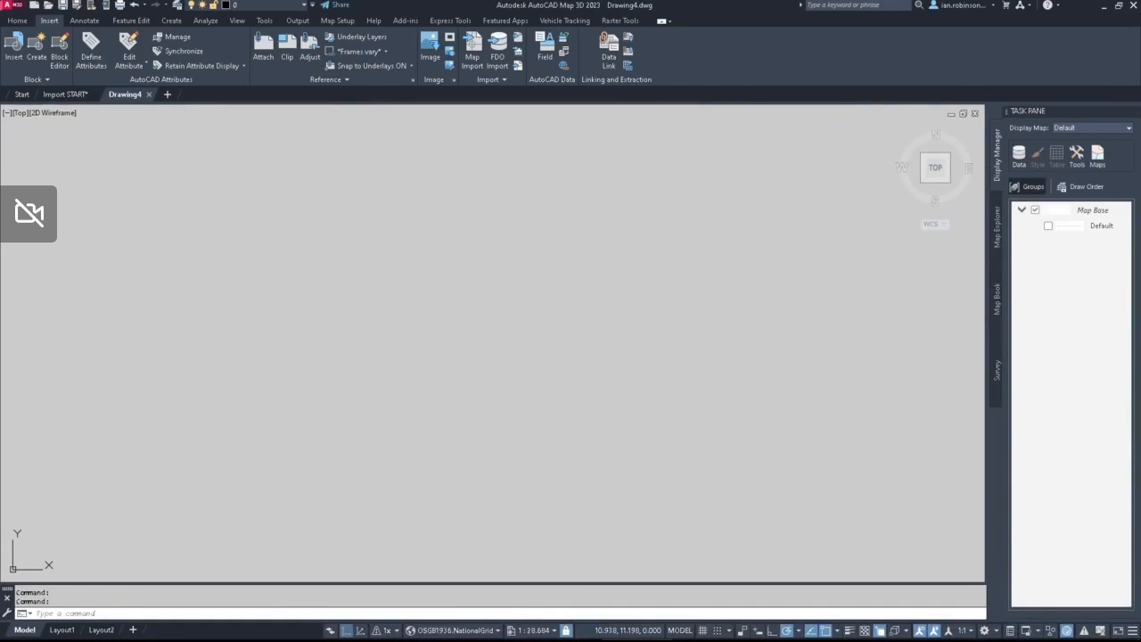
{"action": "left_click", "coordinate": [637, 640]}
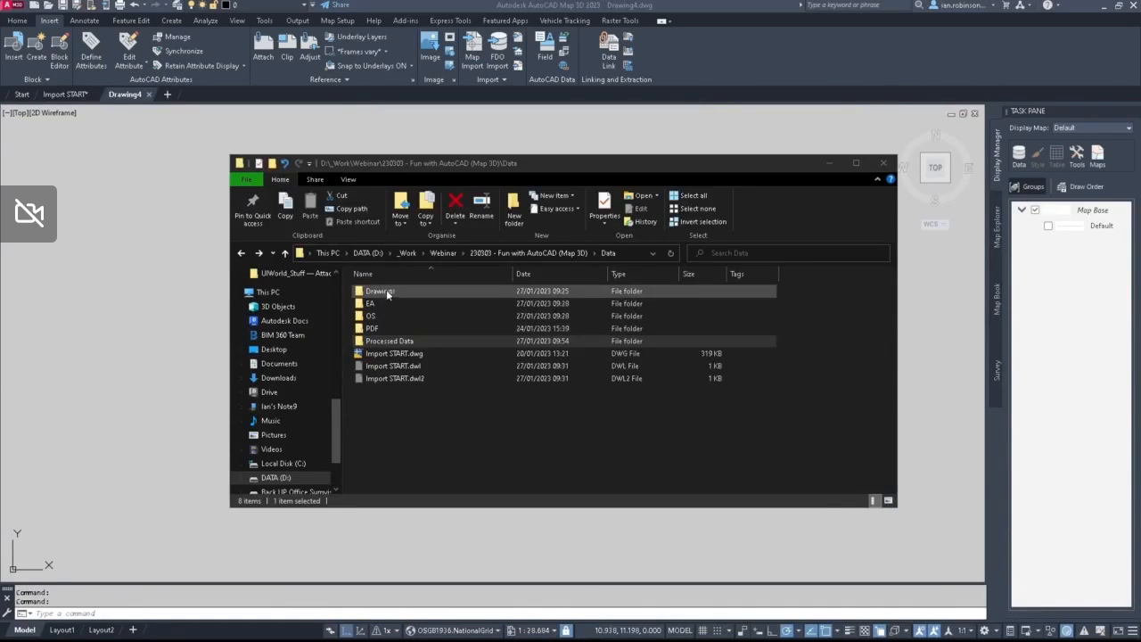
{"action": "double_click", "coordinate": [378, 342]}
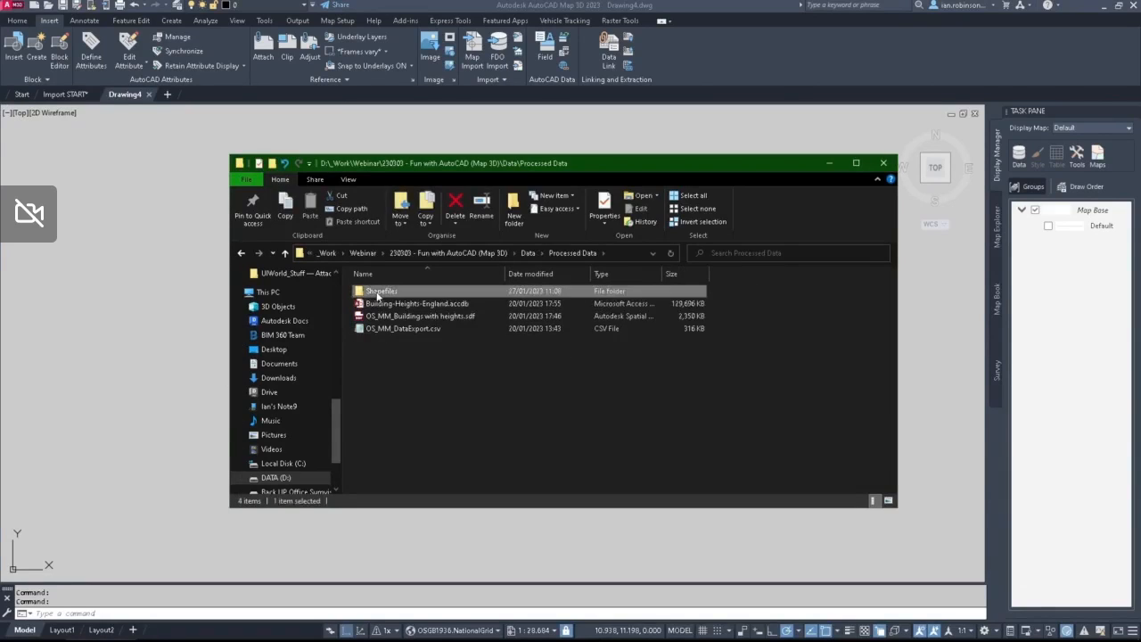
{"action": "double_click", "coordinate": [382, 292]}
{"action": "double_click", "coordinate": [383, 294]}
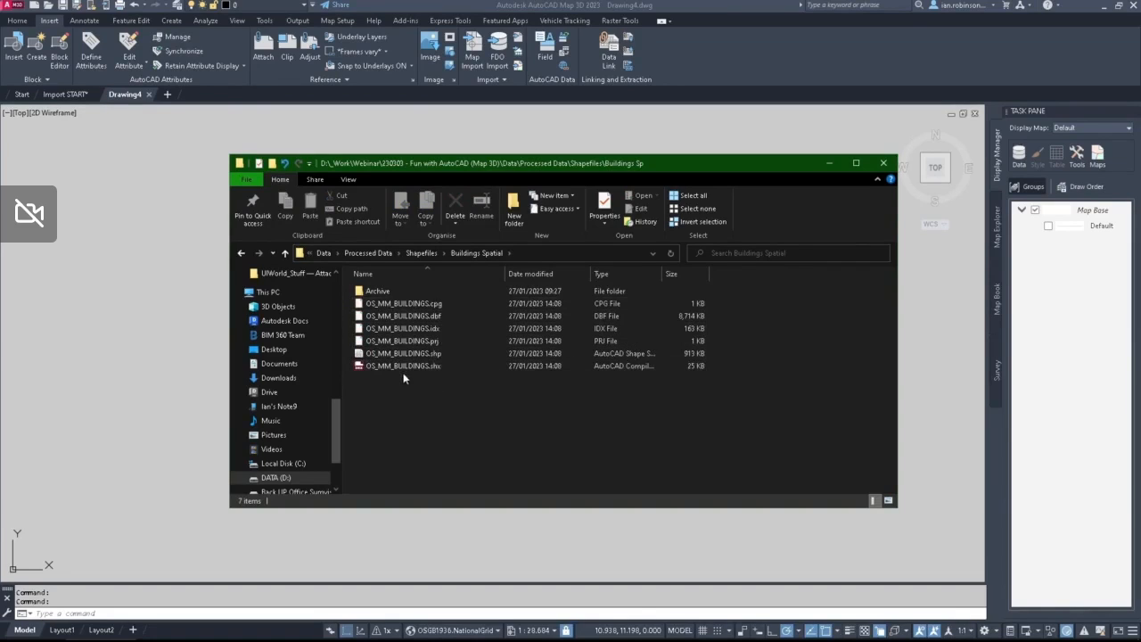
Step: Examine the exported OS_MM_BUILDINGS component files, including the .shp, .prj and .dbf files
{"action": "left_click", "coordinate": [402, 353]}
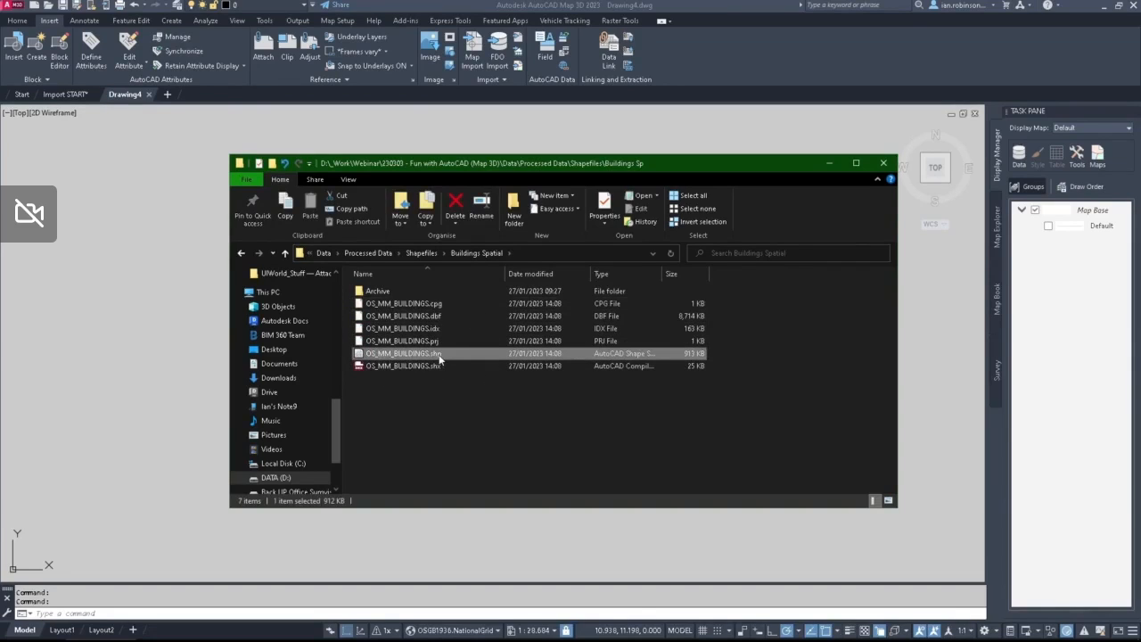
{"action": "left_click", "coordinate": [438, 356]}
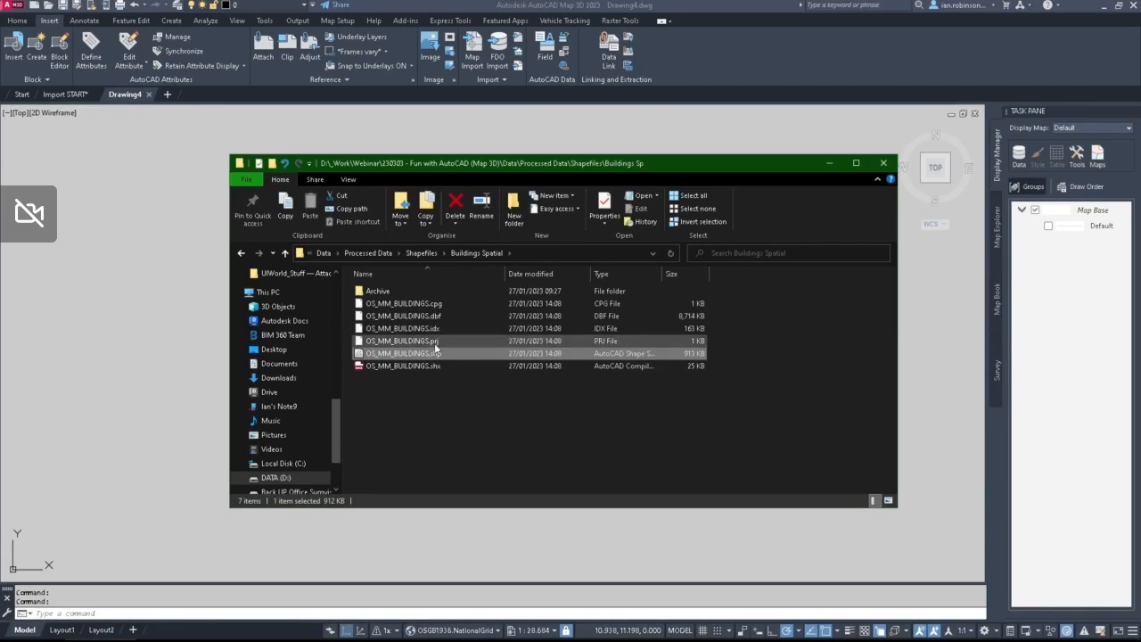
{"action": "left_click", "coordinate": [436, 349]}
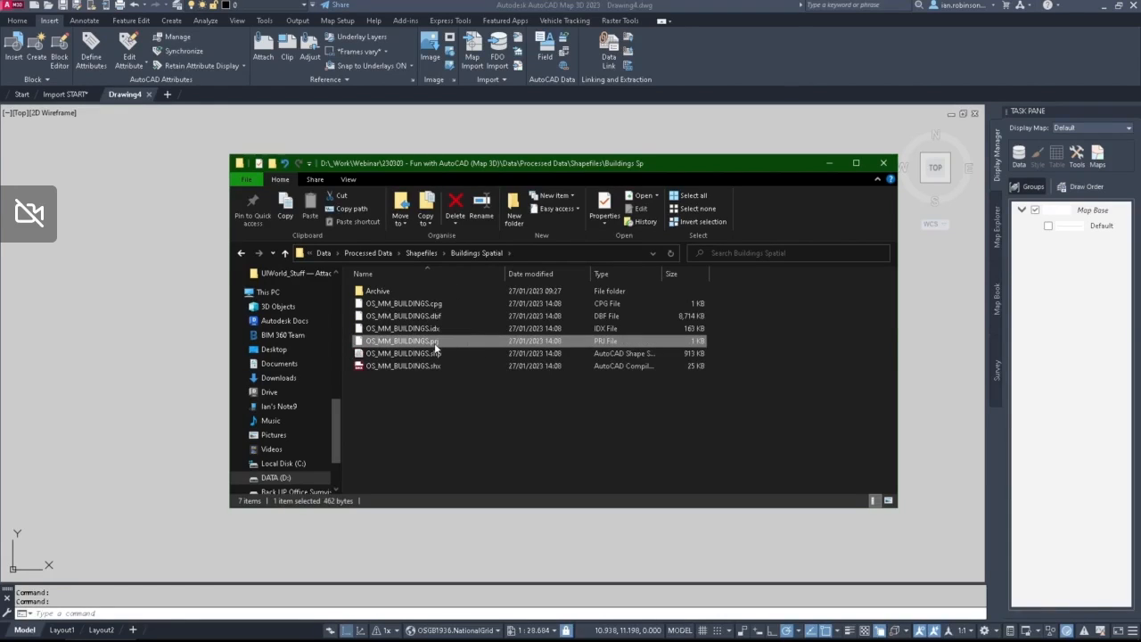
{"action": "left_click", "coordinate": [422, 319]}
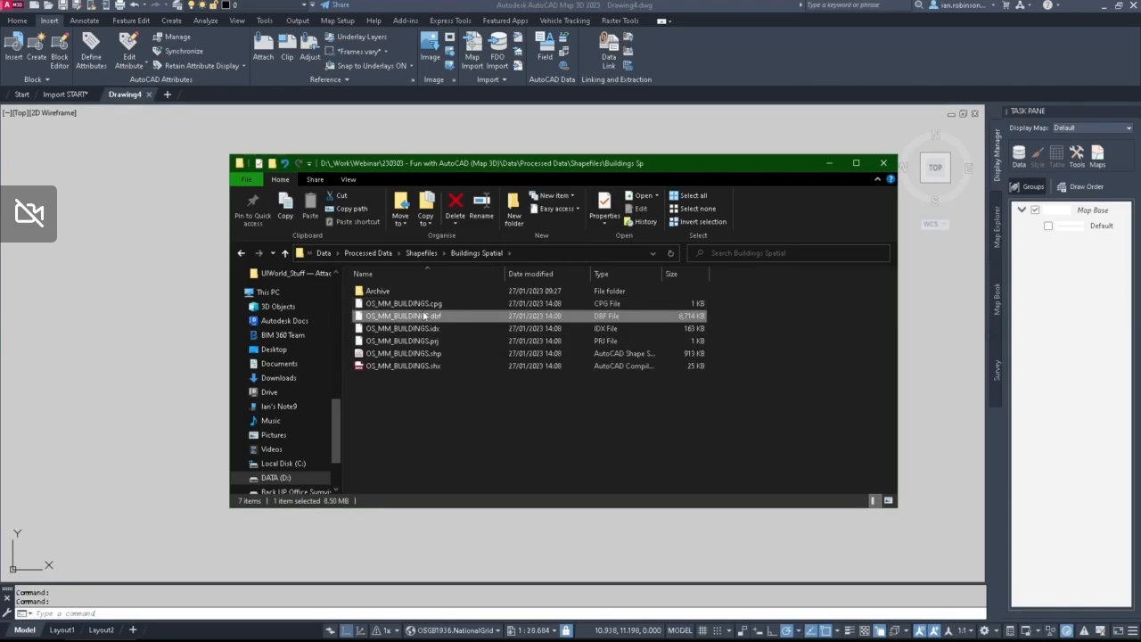
Step: Add OS_MM_BUILDINGS.shp from File Explorer to the blank drawing as a map layer
{"action": "left_click", "coordinate": [419, 353]}
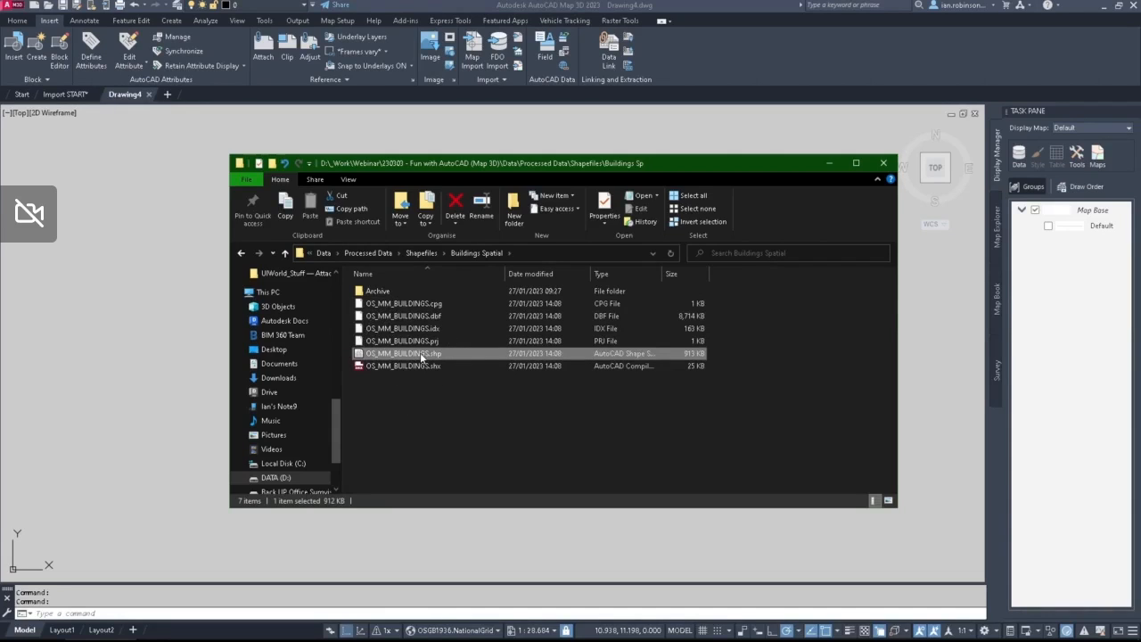
{"action": "mouse_move", "coordinate": [420, 352]}
{"action": "left_mouse_down"}
{"action": "mouse_move", "coordinate": [328, 364]}
{"action": "mouse_move", "coordinate": [130, 300]}
{"action": "left_mouse_up"}
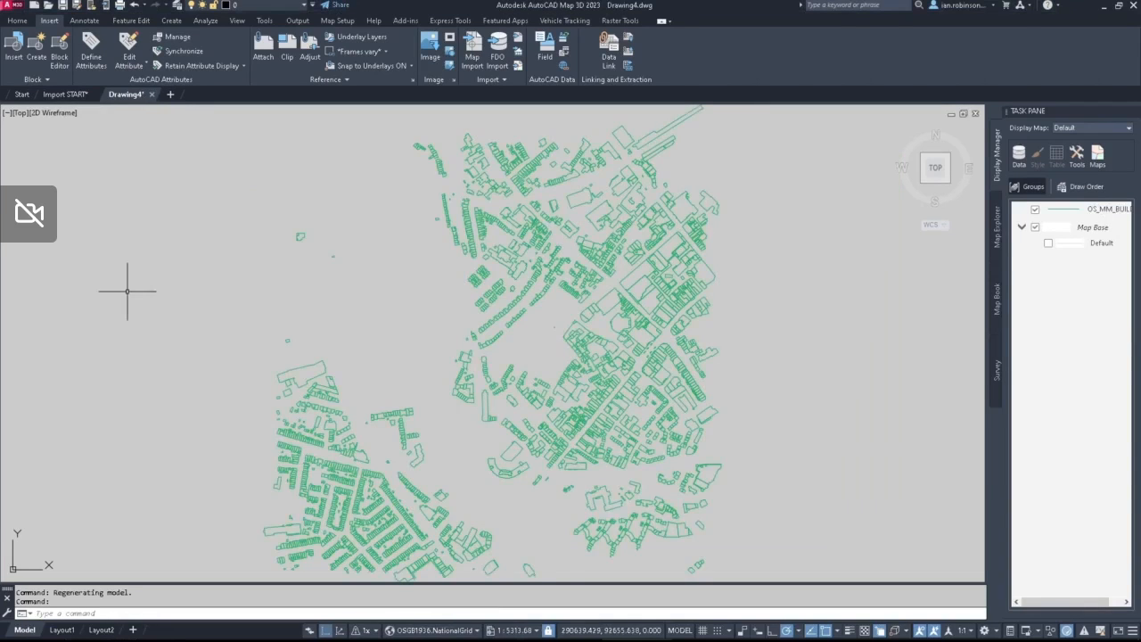
{"action": "mouse_move", "coordinate": [1084, 215]}
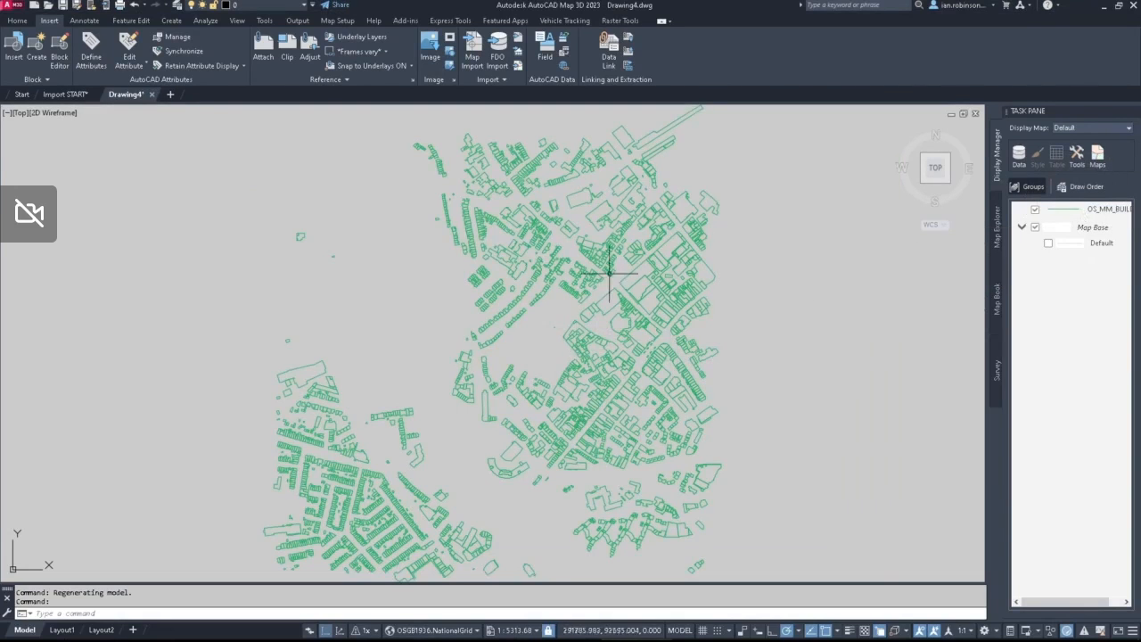
Step: Inspect the feature properties of the long, narrow building near the centre of the map
{"action": "scroll", "coordinate": [517, 413], "scroll_direction": "up", "scroll_amount": 6}
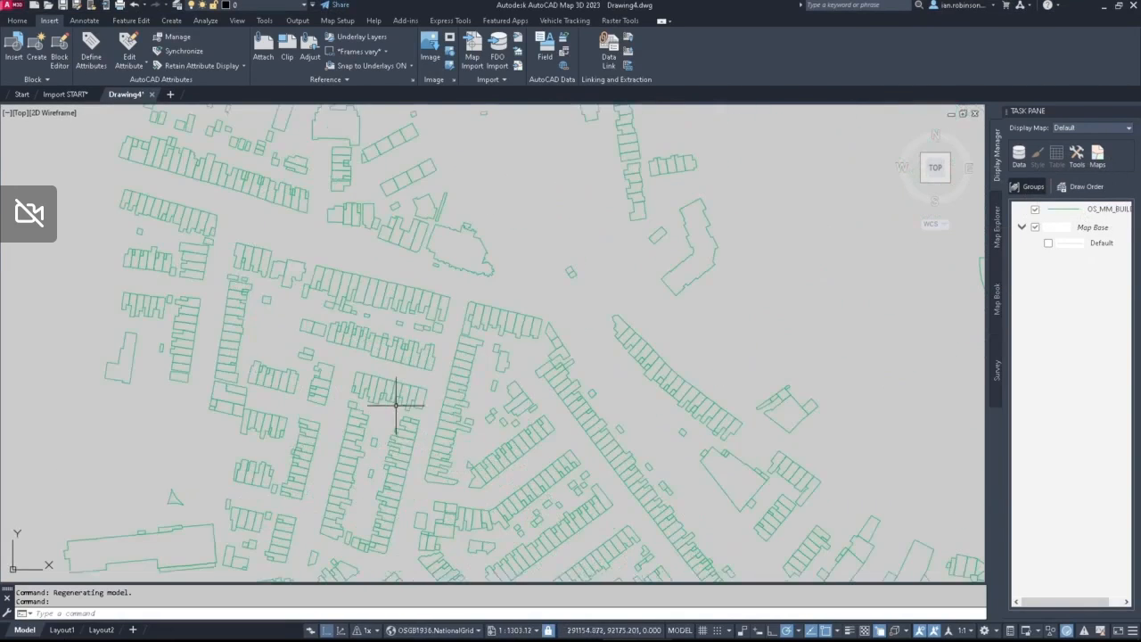
{"action": "middle_click_drag", "start_coordinate": [613, 276], "coordinate": [358, 437]}
{"action": "scroll", "coordinate": [501, 371], "scroll_direction": "up", "scroll_amount": 1}
{"action": "middle_click_drag", "start_coordinate": [659, 260], "coordinate": [324, 512]}
{"action": "scroll", "coordinate": [501, 380], "scroll_direction": "down", "scroll_amount": 2}
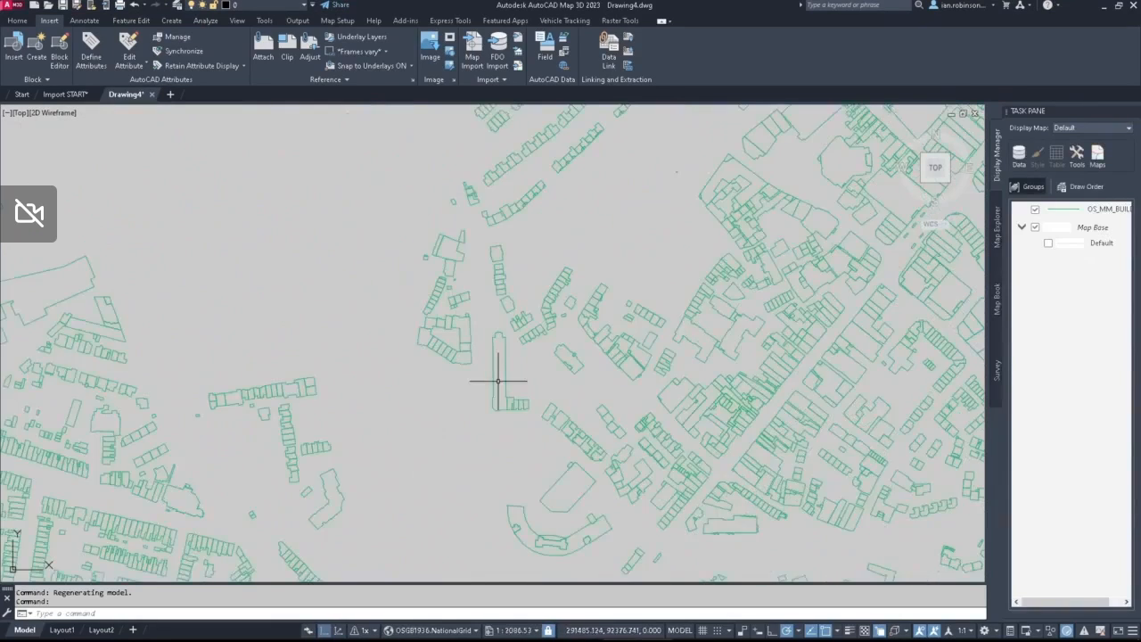
{"action": "middle_click_drag", "start_coordinate": [550, 373], "coordinate": [632, 301]}
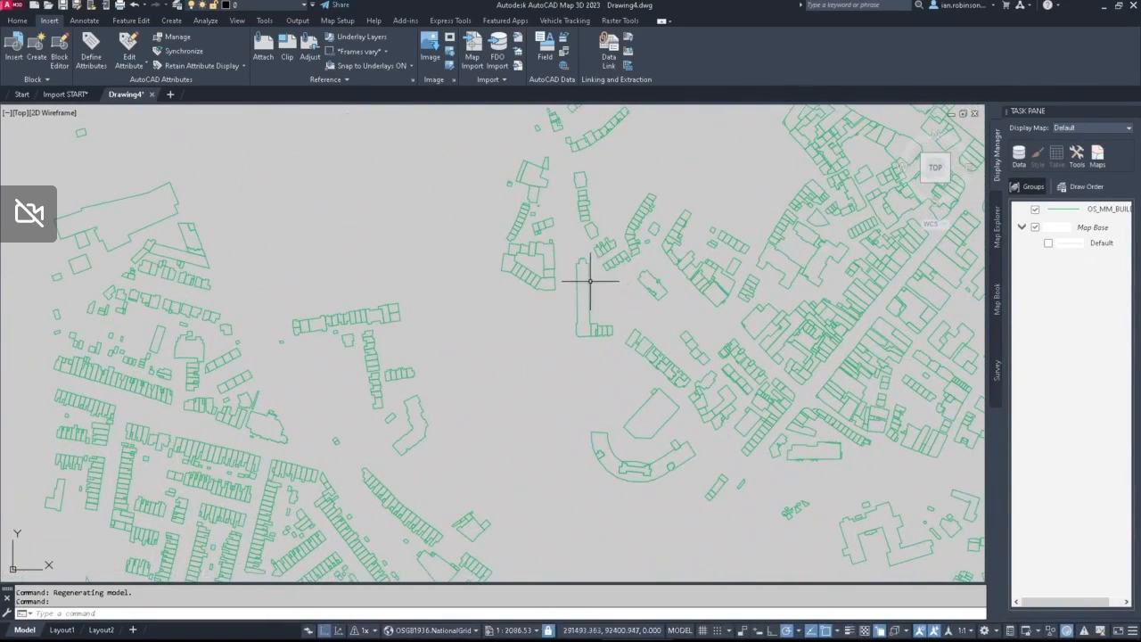
{"action": "left_click", "coordinate": [589, 281]}
{"action": "right_click", "coordinate": [431, 206]}
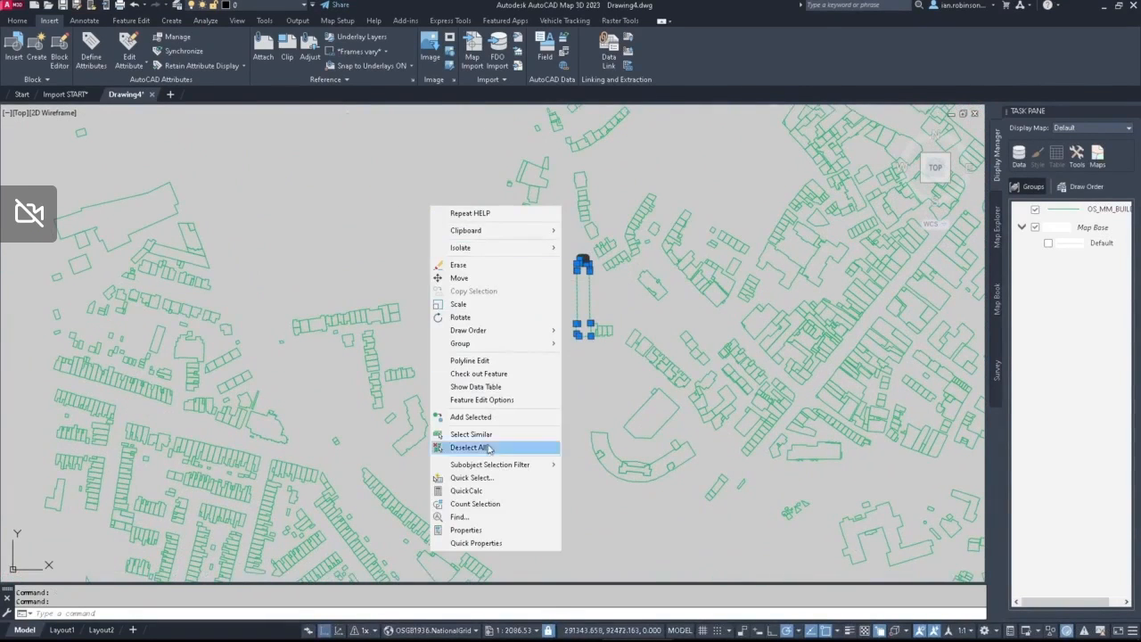
{"action": "left_click", "coordinate": [473, 530]}
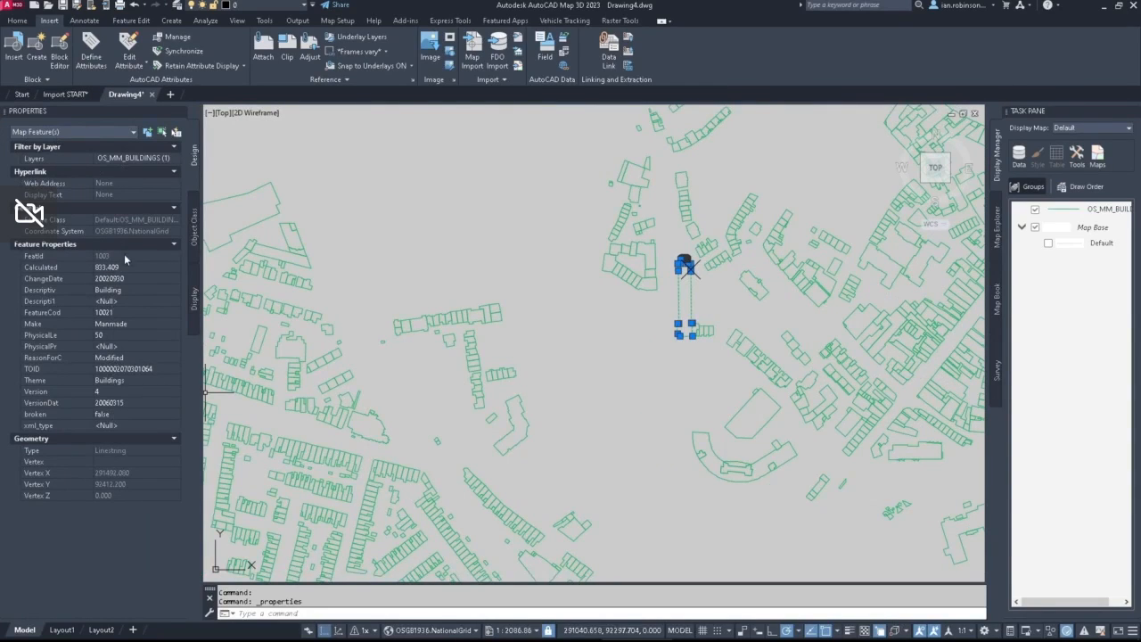
Step: Open the data table of the OS_MM_BUILDINGS layer and browse its attribute records
{"action": "left_click", "coordinate": [1089, 210]}
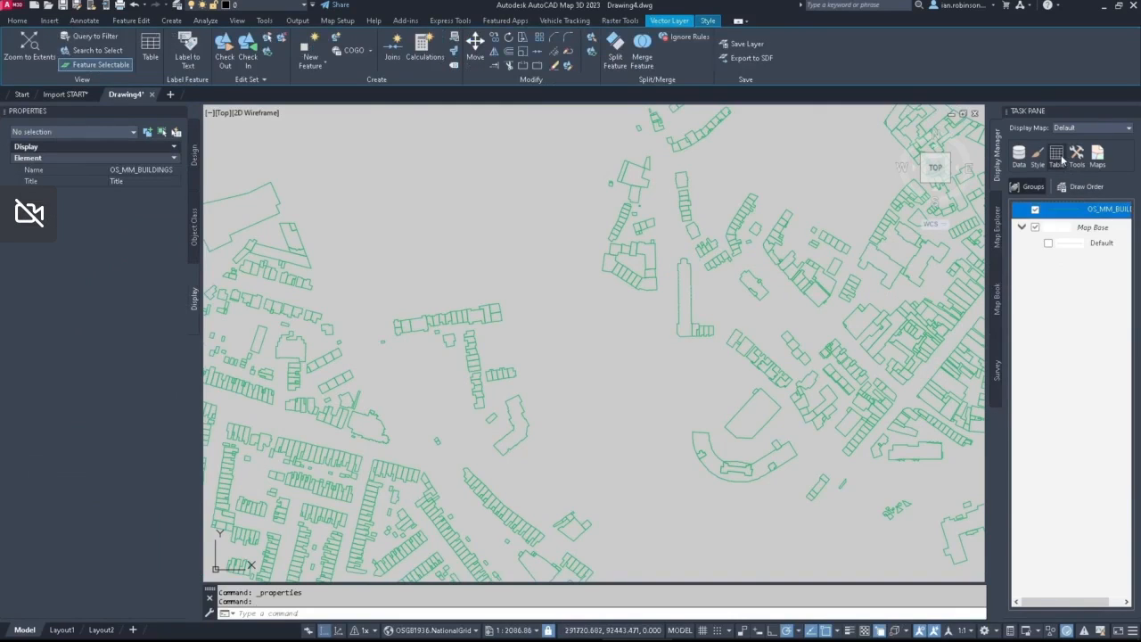
{"action": "left_click", "coordinate": [1058, 155]}
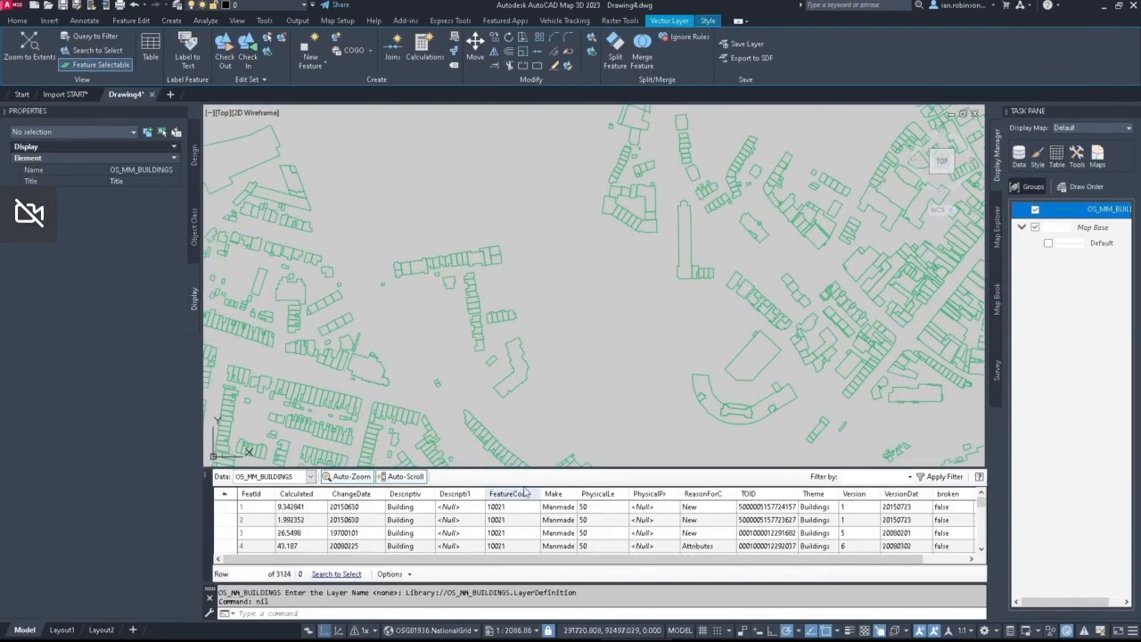
{"action": "scroll", "coordinate": [285, 535], "scroll_direction": "down", "scroll_amount": 15}
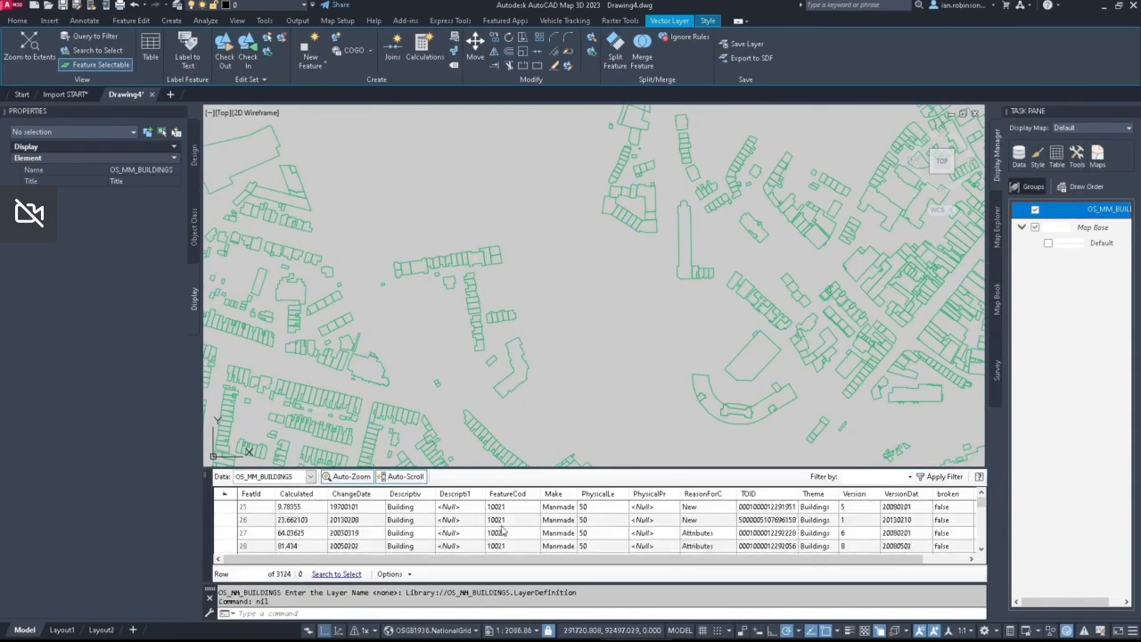
{"action": "scroll", "coordinate": [503, 528], "scroll_direction": "up", "scroll_amount": 15}
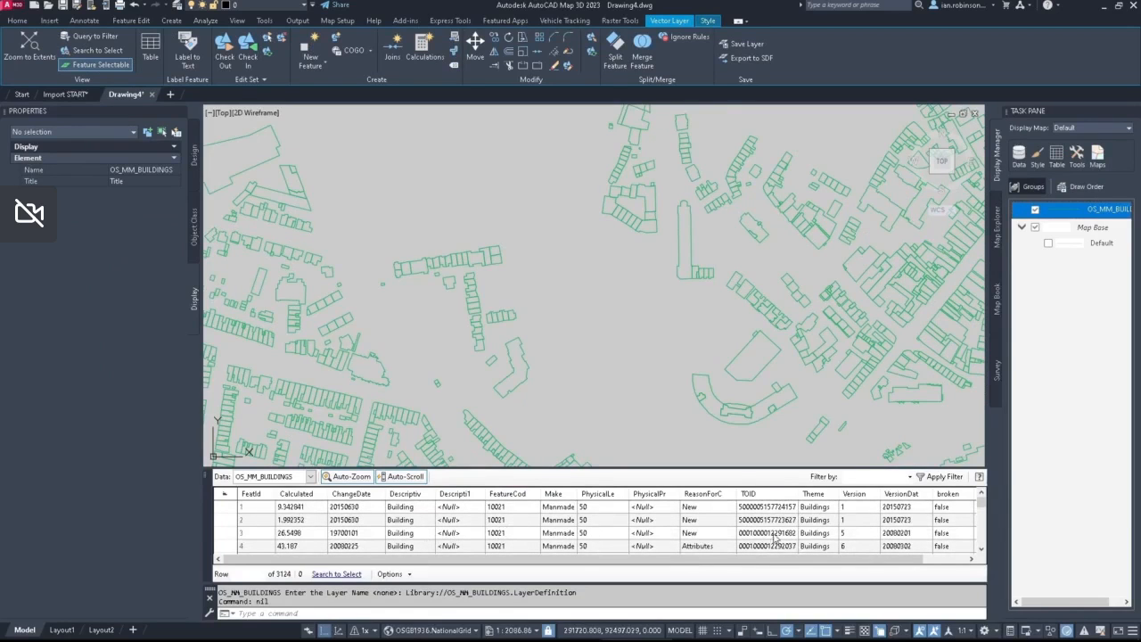
Step: Locate the buildings of table records 2, 3 and 4 on the map in turn, and clear the selection
{"action": "left_click", "coordinate": [229, 520]}
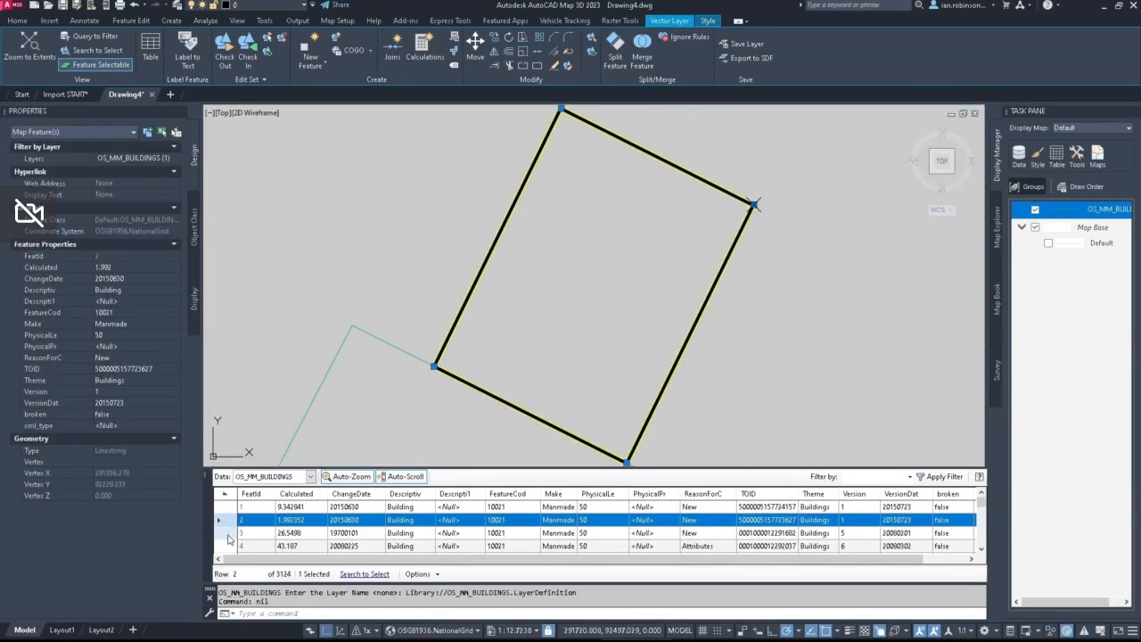
{"action": "left_click", "coordinate": [229, 533]}
{"action": "left_click", "coordinate": [229, 545]}
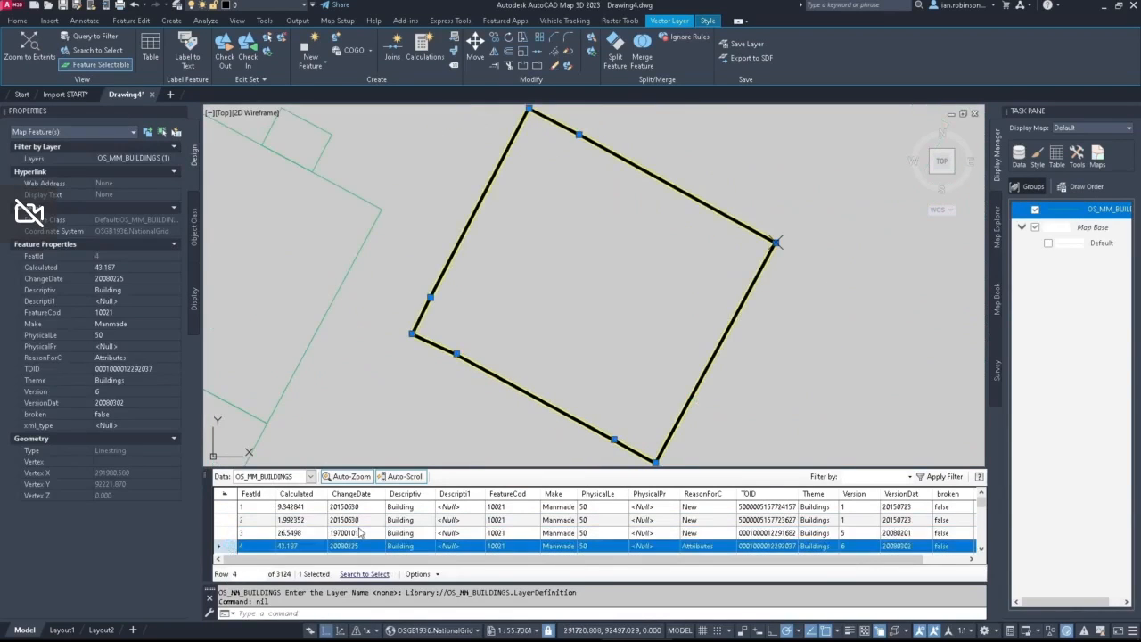
{"action": "scroll", "coordinate": [360, 532], "scroll_direction": "down", "scroll_amount": 3}
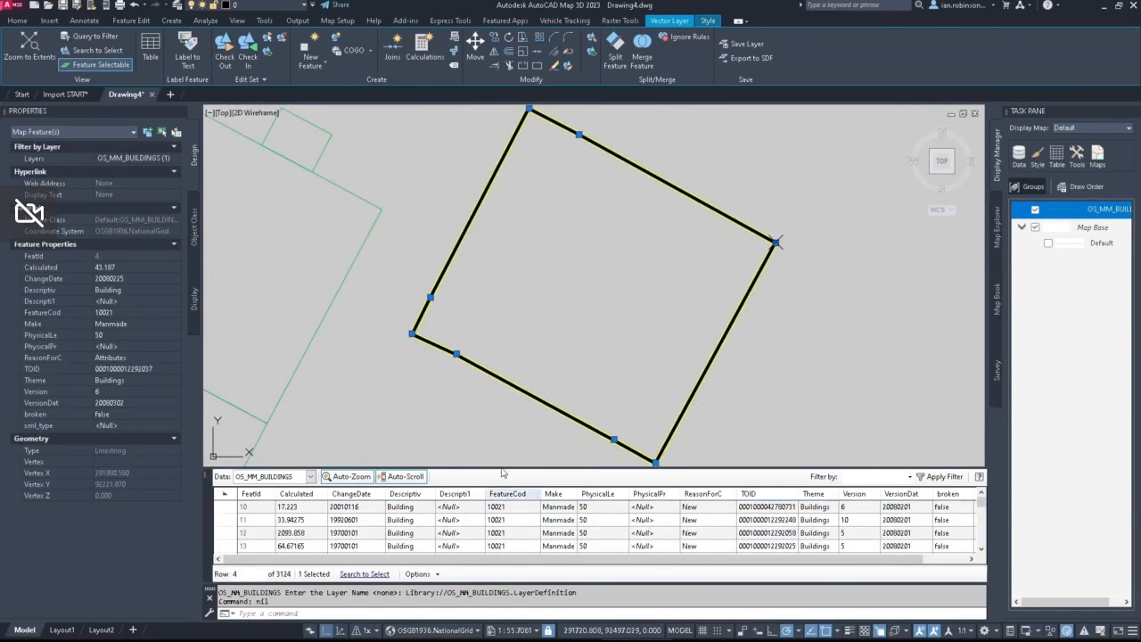
{"action": "scroll", "coordinate": [643, 272], "scroll_direction": "down", "scroll_amount": 10}
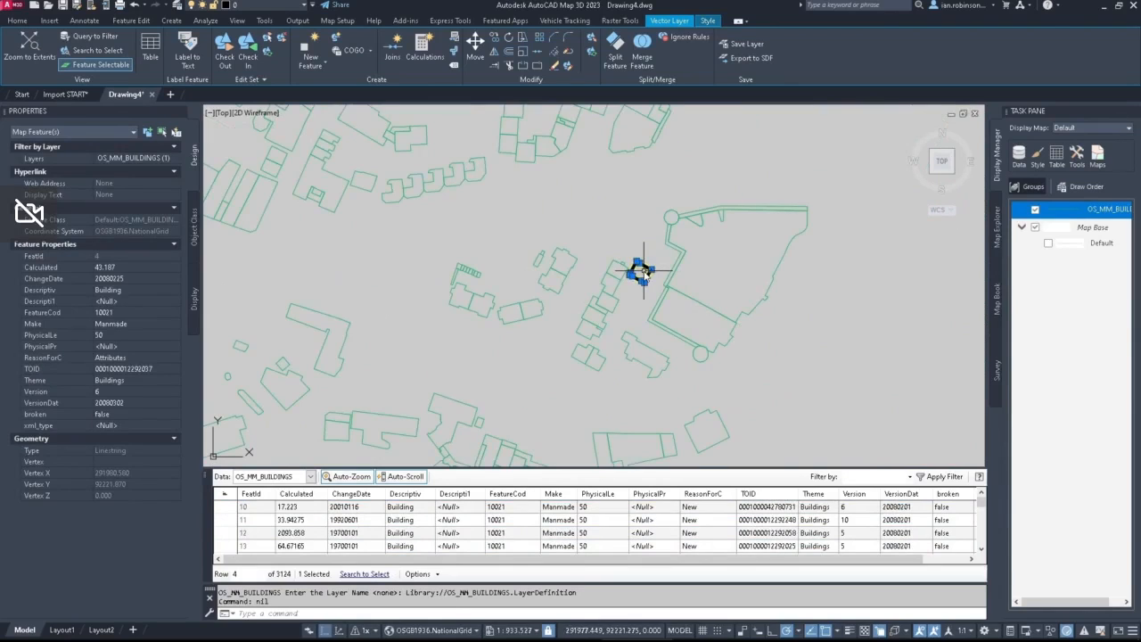
{"action": "left_click", "coordinate": [734, 276]}
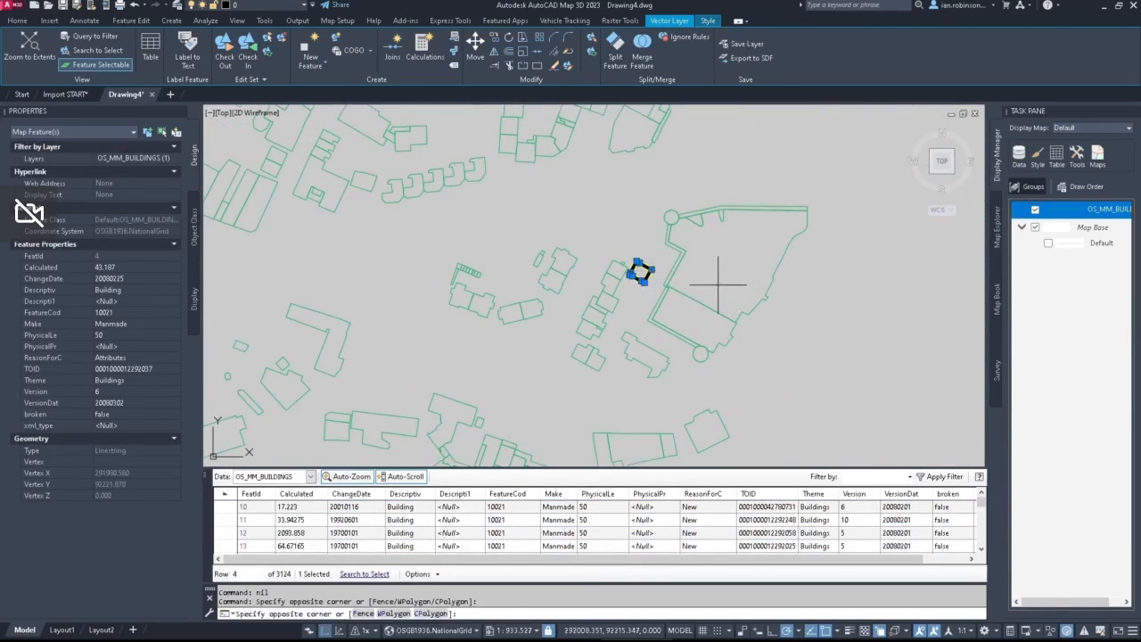
{"action": "key", "text": "Escape"}
{"action": "left_click", "coordinate": [717, 284]}
{"action": "left_click", "coordinate": [718, 284]}
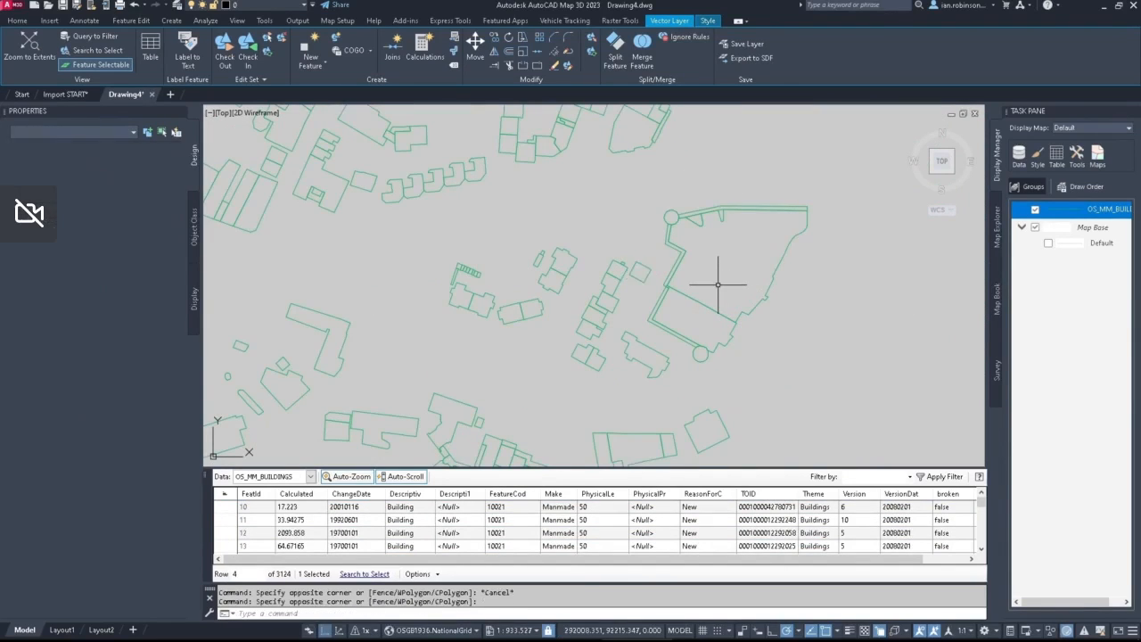
{"action": "key", "text": "Escape"}
{"action": "key", "text": "Escape"}
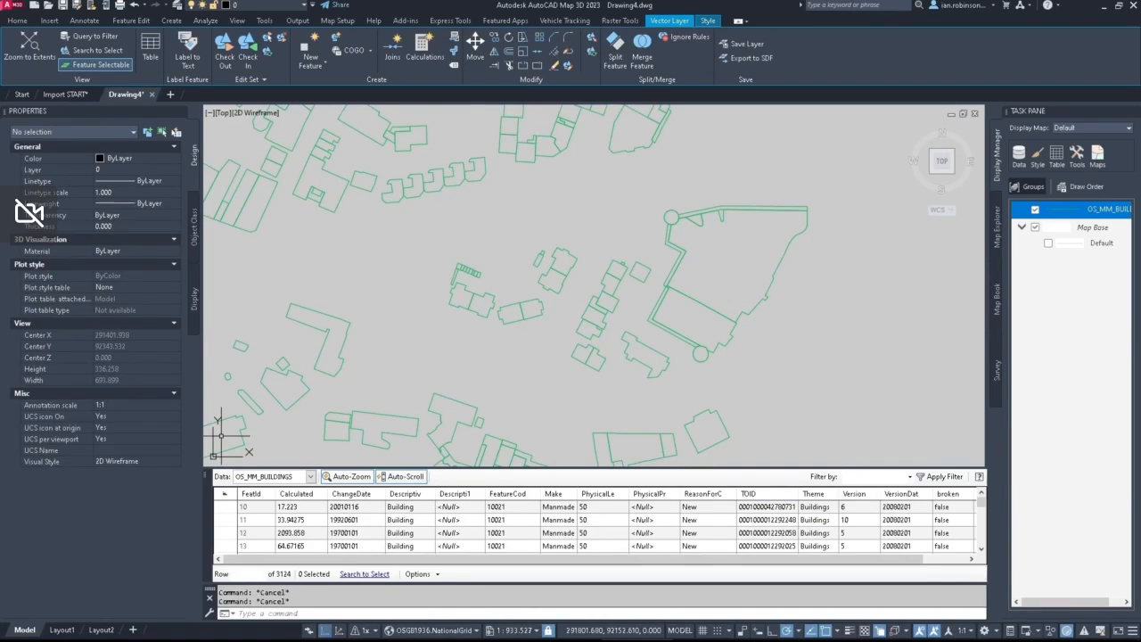
Step: Create another blank drawing, open the OS_MM_Full Dataset folder in File Explorer, and select all OS_MM_FULL files to check their size
{"action": "left_click", "coordinate": [171, 94]}
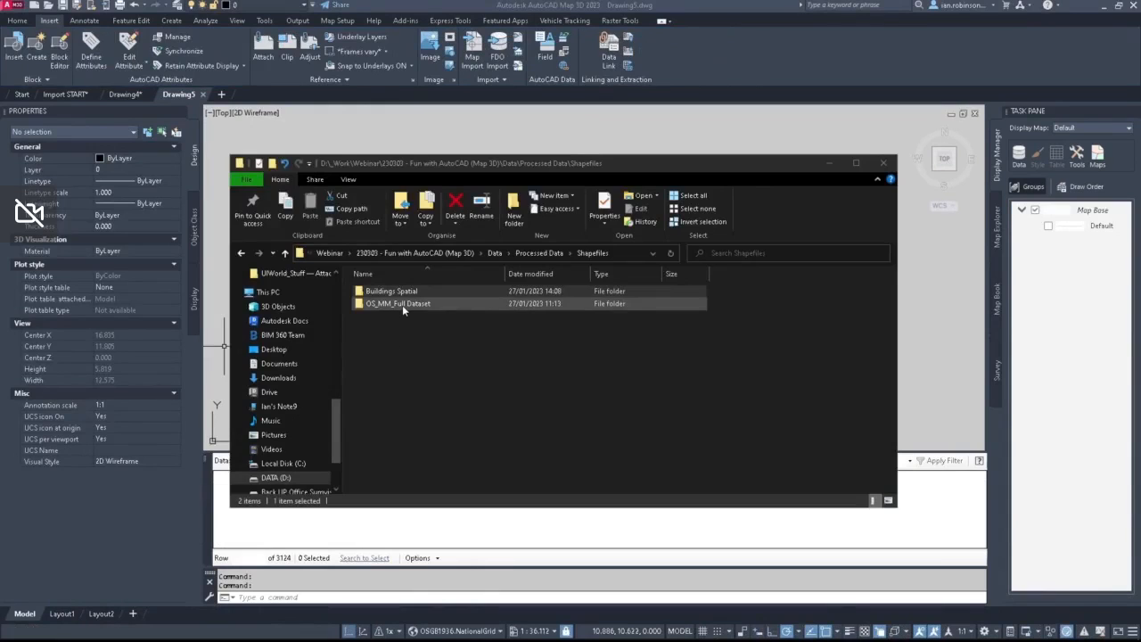
{"action": "double_click", "coordinate": [402, 305]}
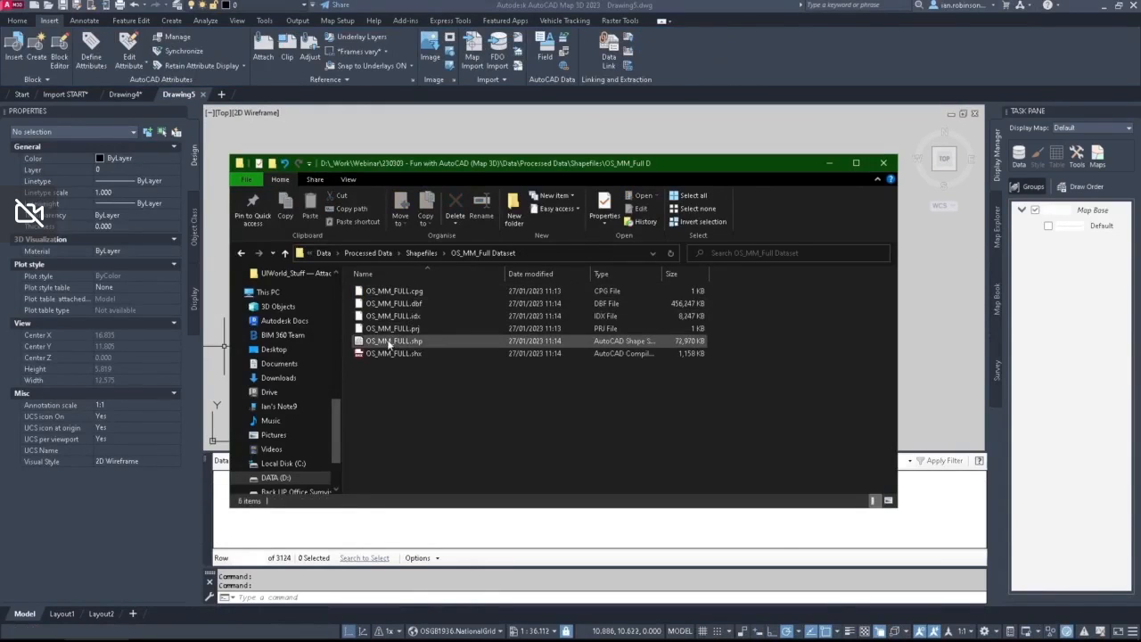
{"action": "left_click_drag", "start_coordinate": [389, 343], "coordinate": [450, 307]}
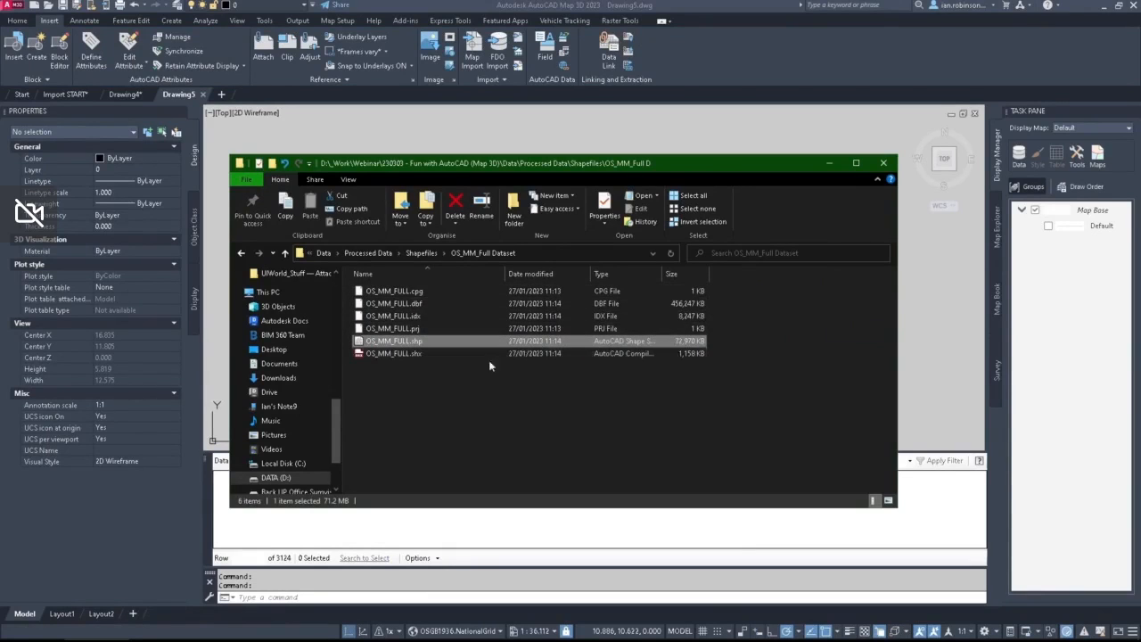
{"action": "mouse_move", "coordinate": [440, 397]}
{"action": "left_mouse_down"}
{"action": "mouse_move", "coordinate": [403, 316]}
{"action": "mouse_move", "coordinate": [412, 290]}
{"action": "left_mouse_up"}
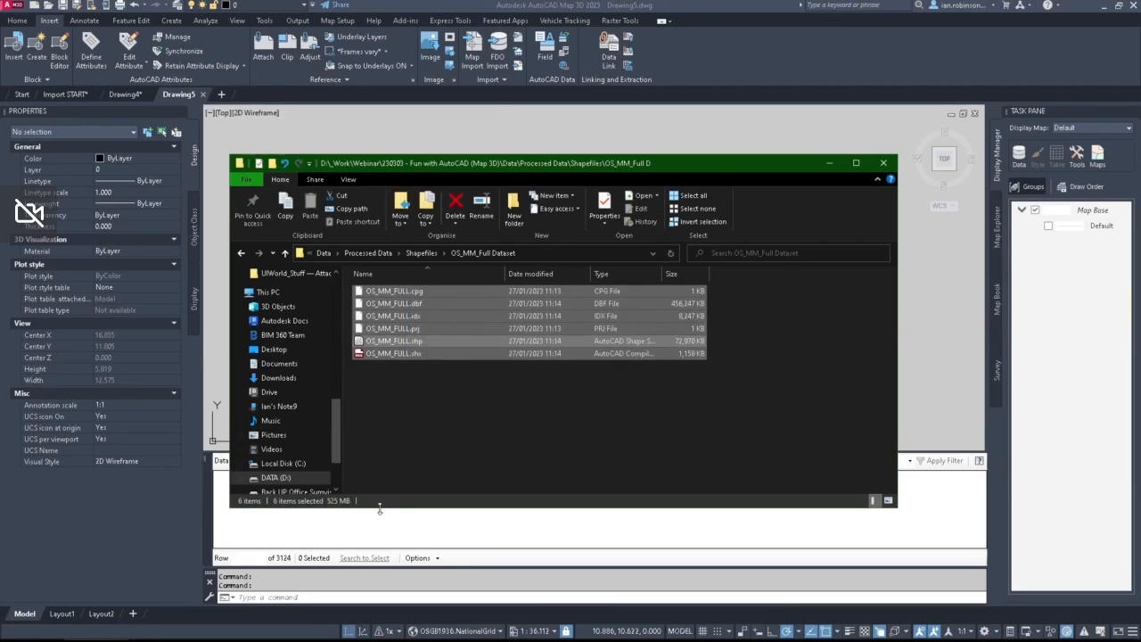
Step: Add OS_MM_FULL.shp from the open folder to the blank drawing as a map layer and look over the map
{"action": "left_click", "coordinate": [400, 378]}
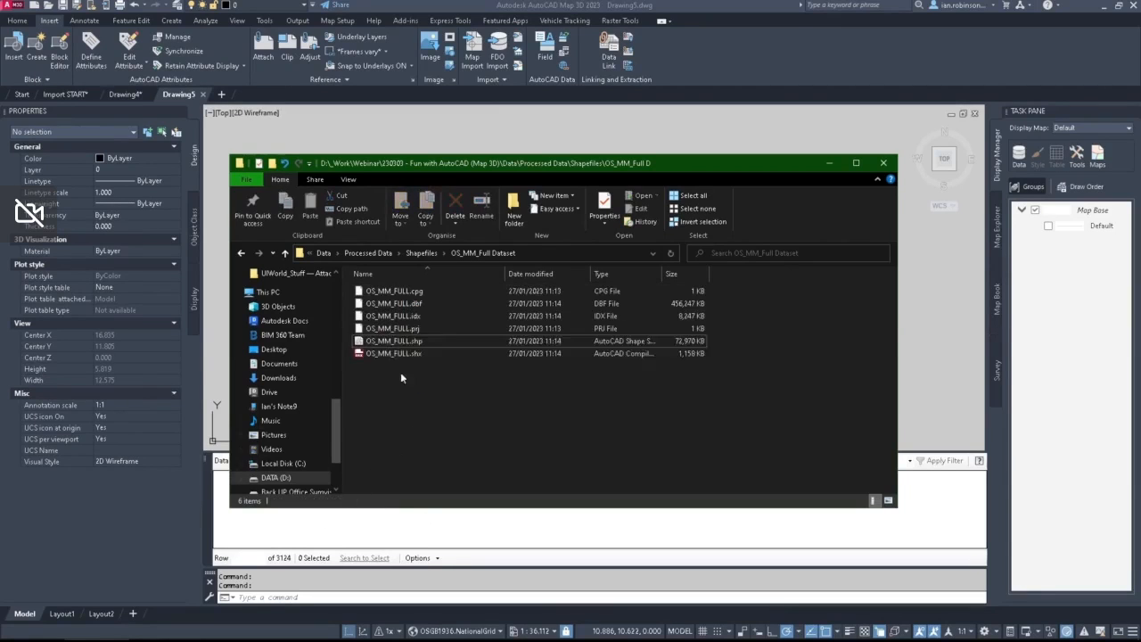
{"action": "mouse_move", "coordinate": [391, 340]}
{"action": "left_mouse_down"}
{"action": "mouse_move", "coordinate": [437, 321]}
{"action": "mouse_move", "coordinate": [988, 344]}
{"action": "mouse_move", "coordinate": [930, 326]}
{"action": "left_mouse_up"}
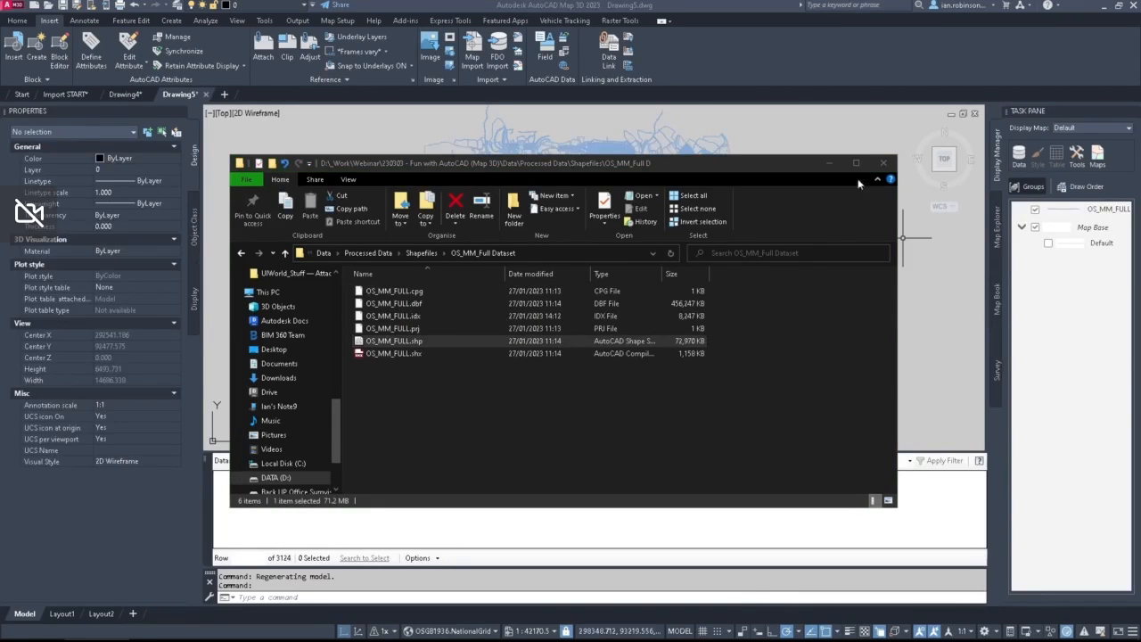
{"action": "left_click", "coordinate": [830, 162]}
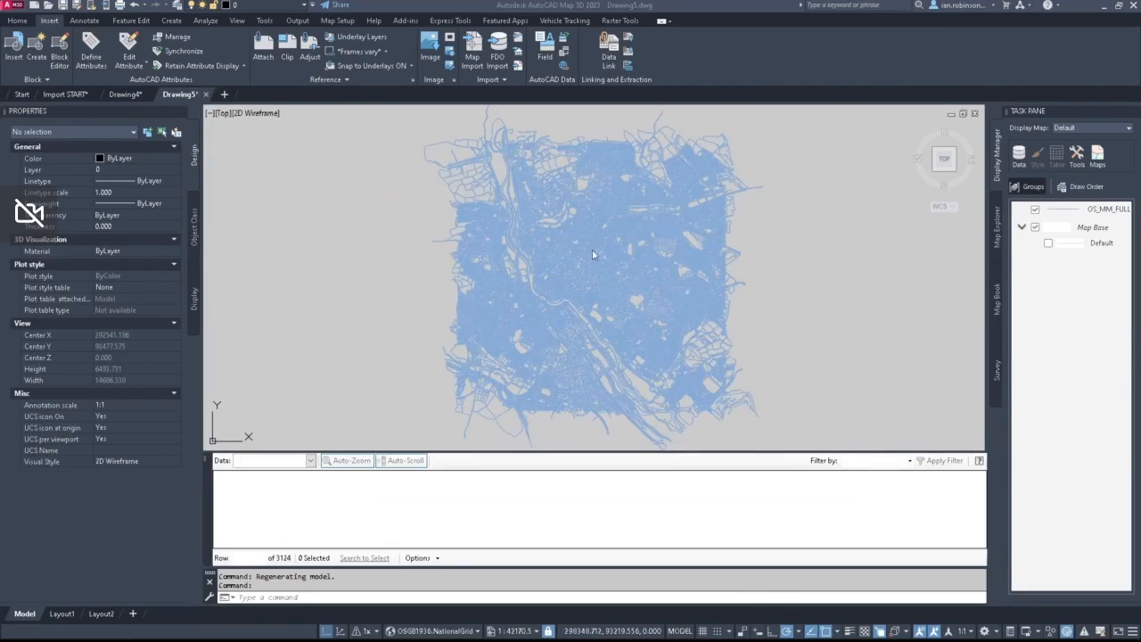
{"action": "scroll", "coordinate": [572, 261], "scroll_direction": "up", "scroll_amount": 8}
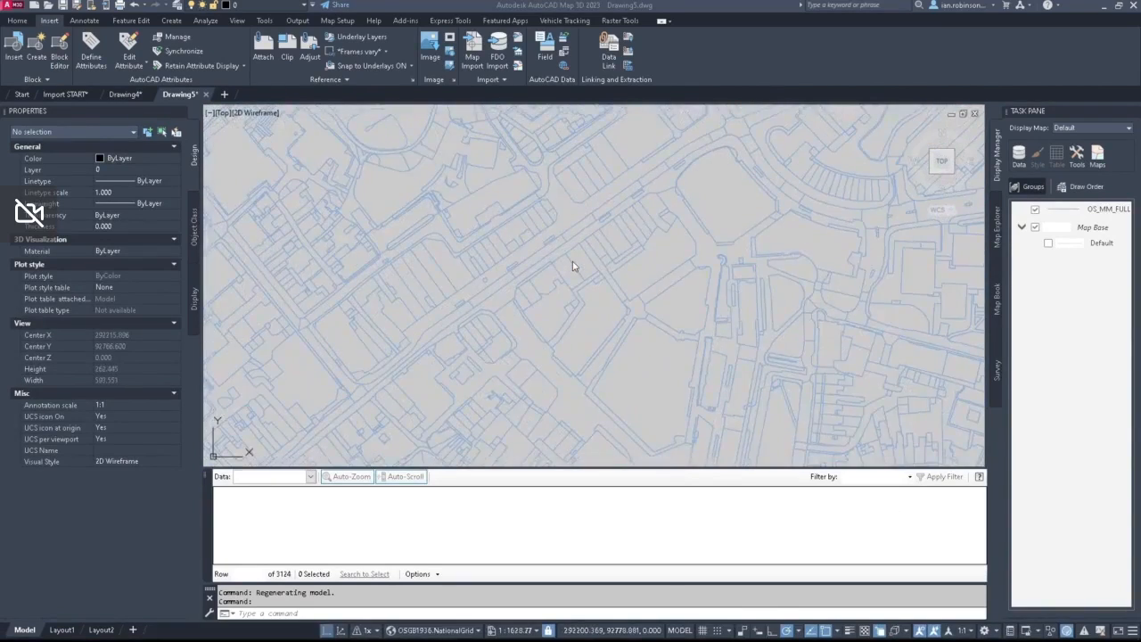
{"action": "scroll", "coordinate": [572, 261], "scroll_direction": "down", "scroll_amount": 8}
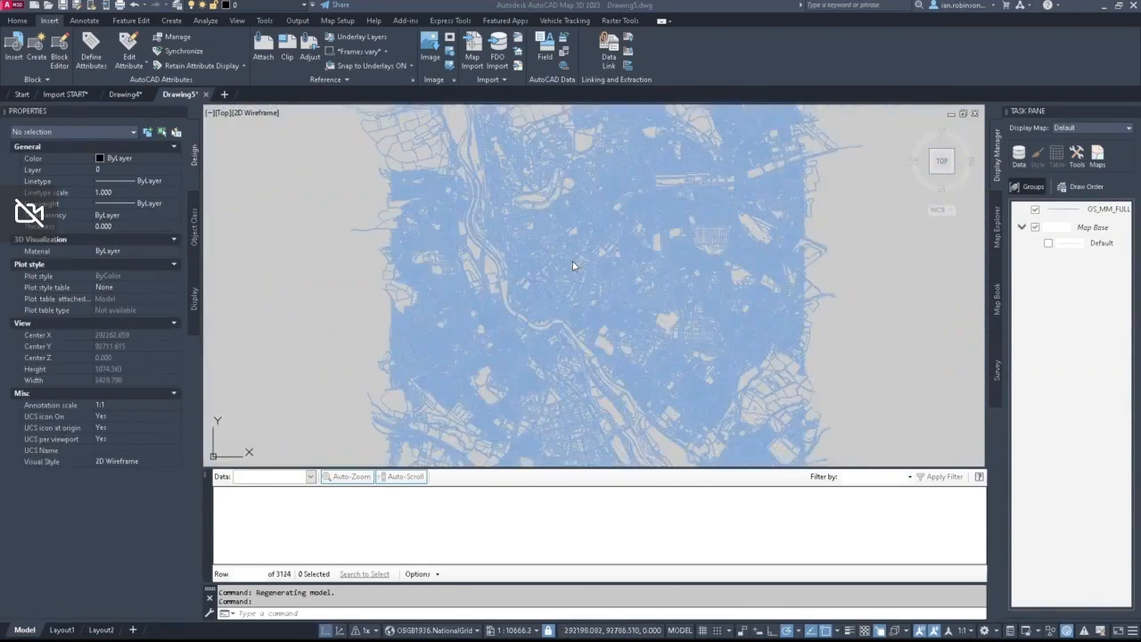
{"action": "scroll", "coordinate": [579, 270], "scroll_direction": "down", "scroll_amount": 8}
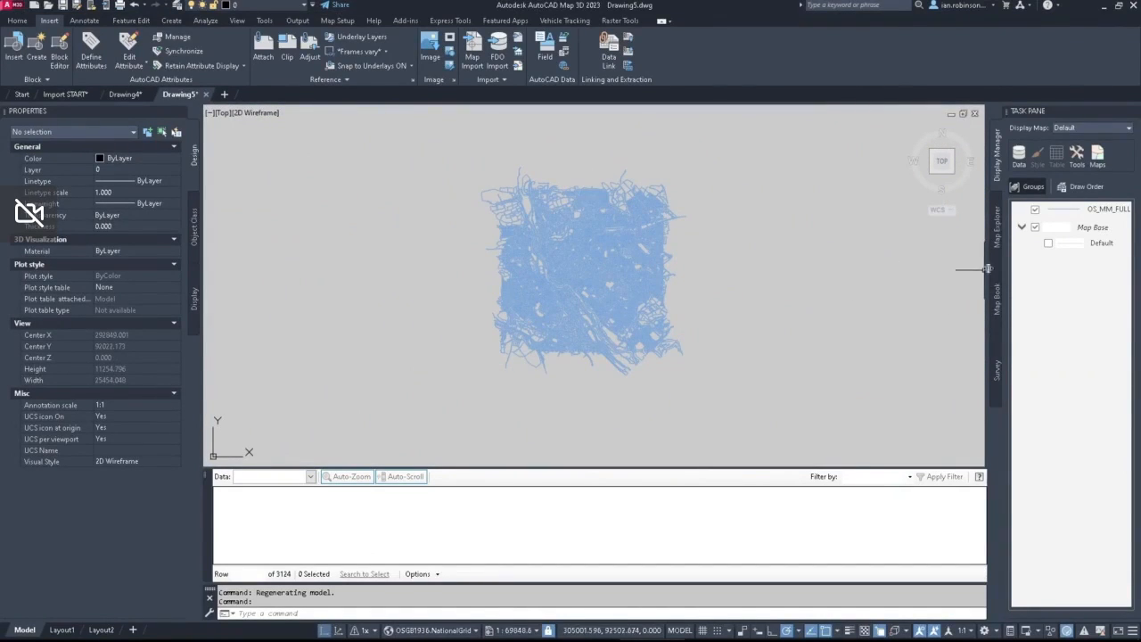
{"action": "right_click", "coordinate": [1059, 212]}
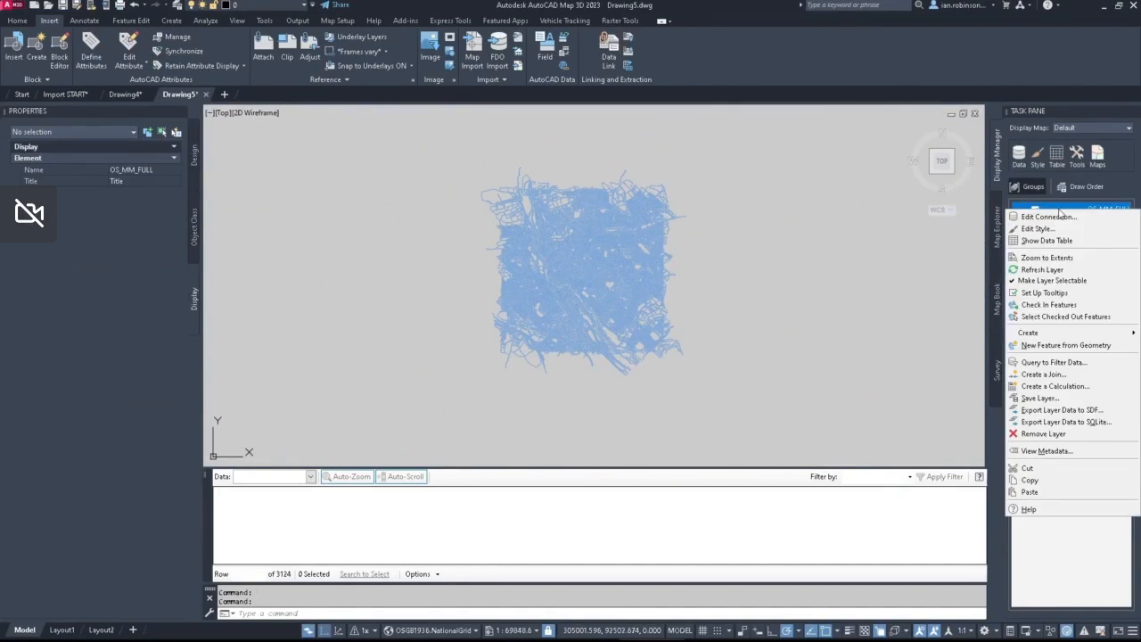
{"action": "left_click", "coordinate": [1048, 362]}
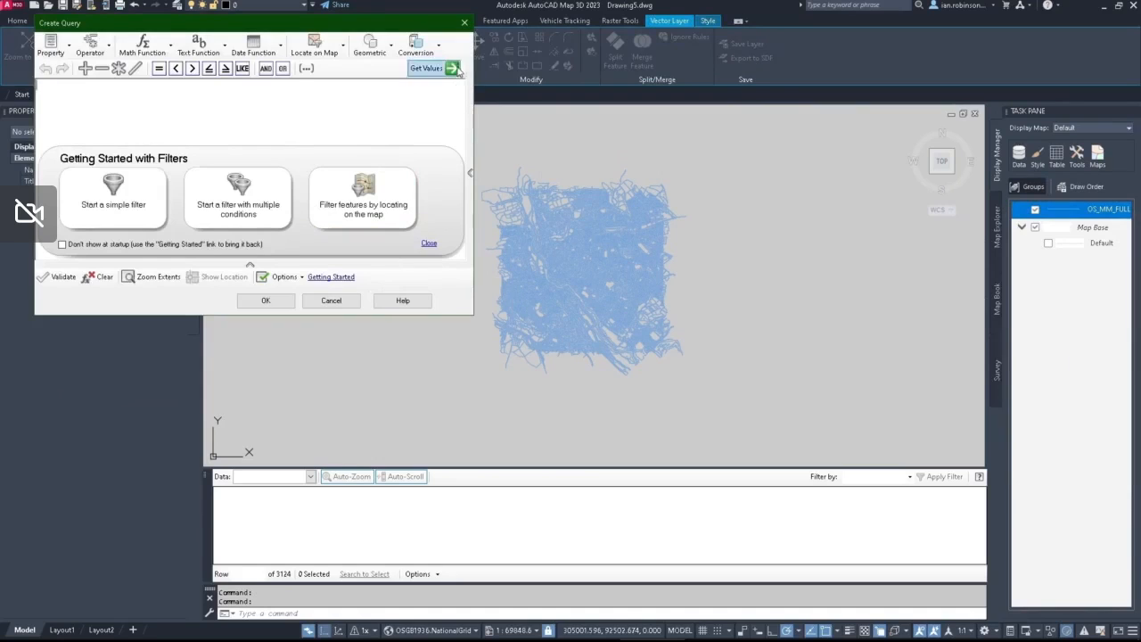
{"action": "left_click", "coordinate": [464, 24]}
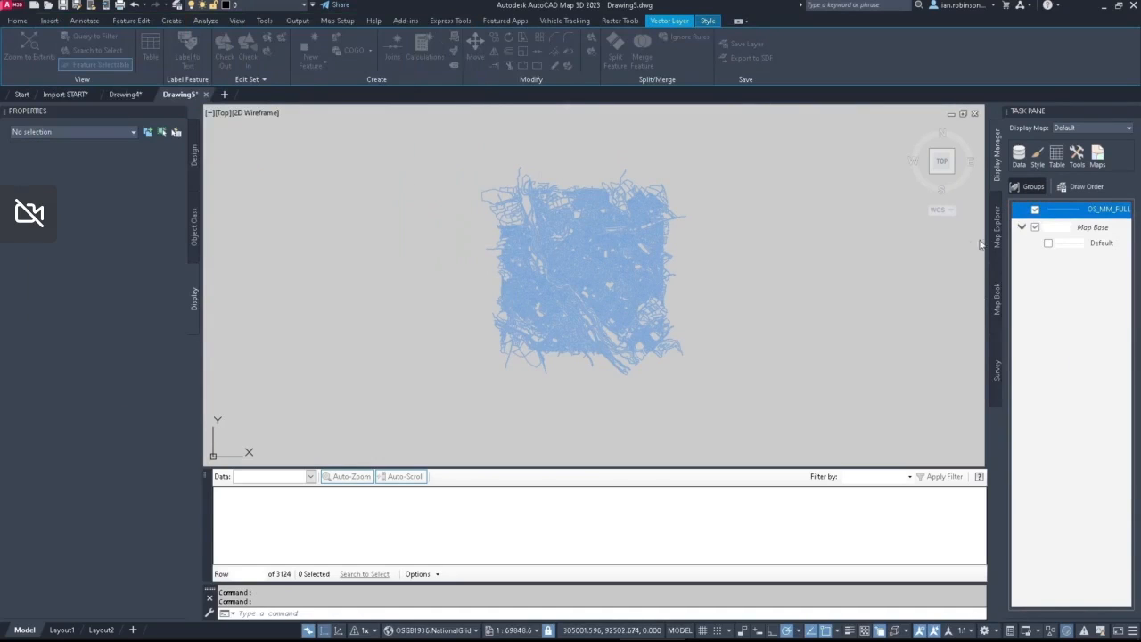
Step: Remove the OS_MM_FULL layer from the map
{"action": "right_click", "coordinate": [1050, 212]}
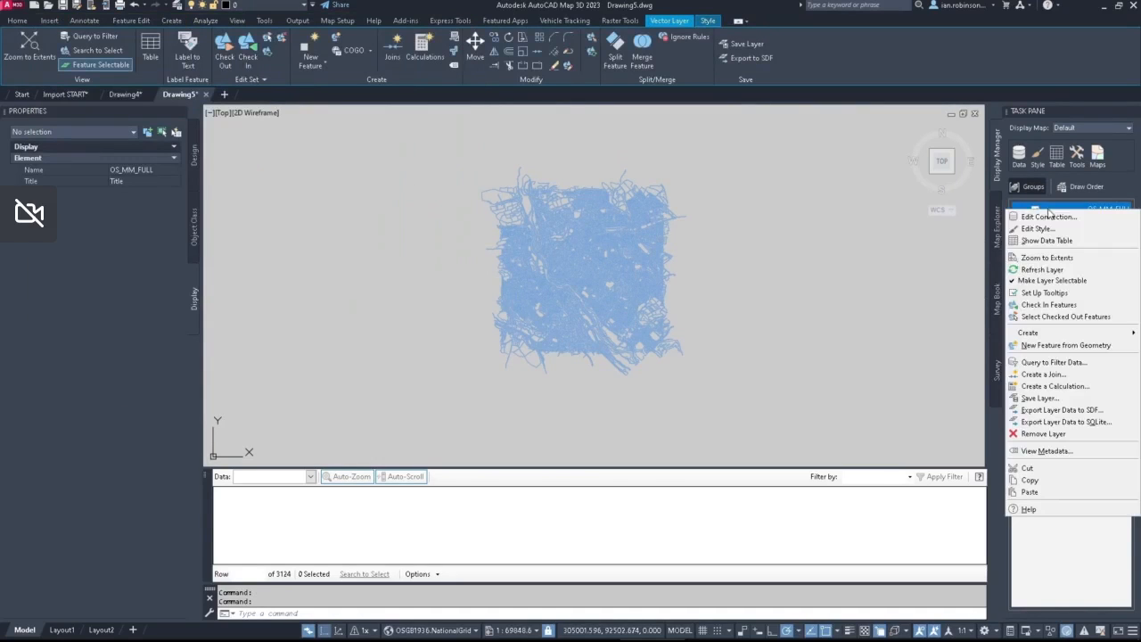
{"action": "left_click", "coordinate": [1039, 433]}
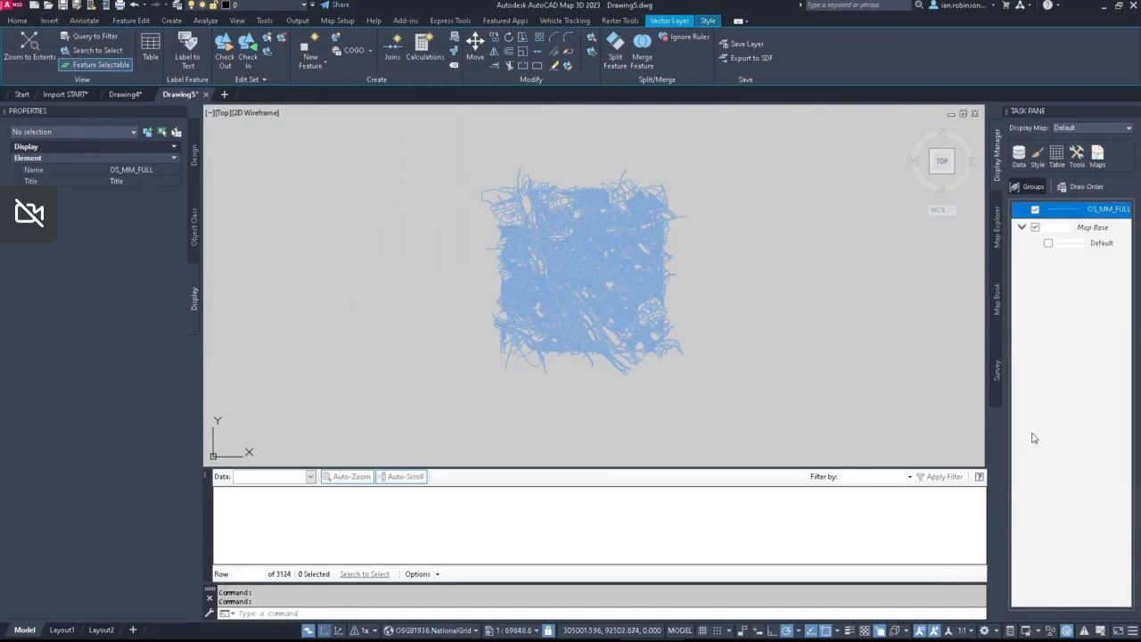
{"action": "left_click", "coordinate": [605, 350]}
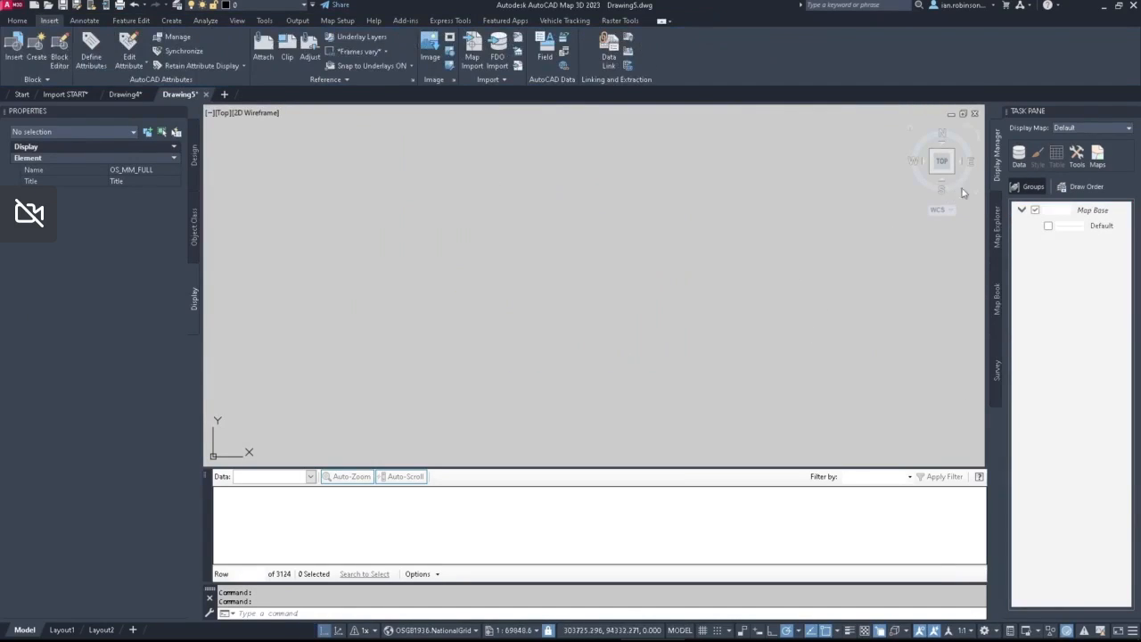
Step: Open the data connections and start a new SHP connection named MM BUILDINGS
{"action": "left_click", "coordinate": [1019, 154]}
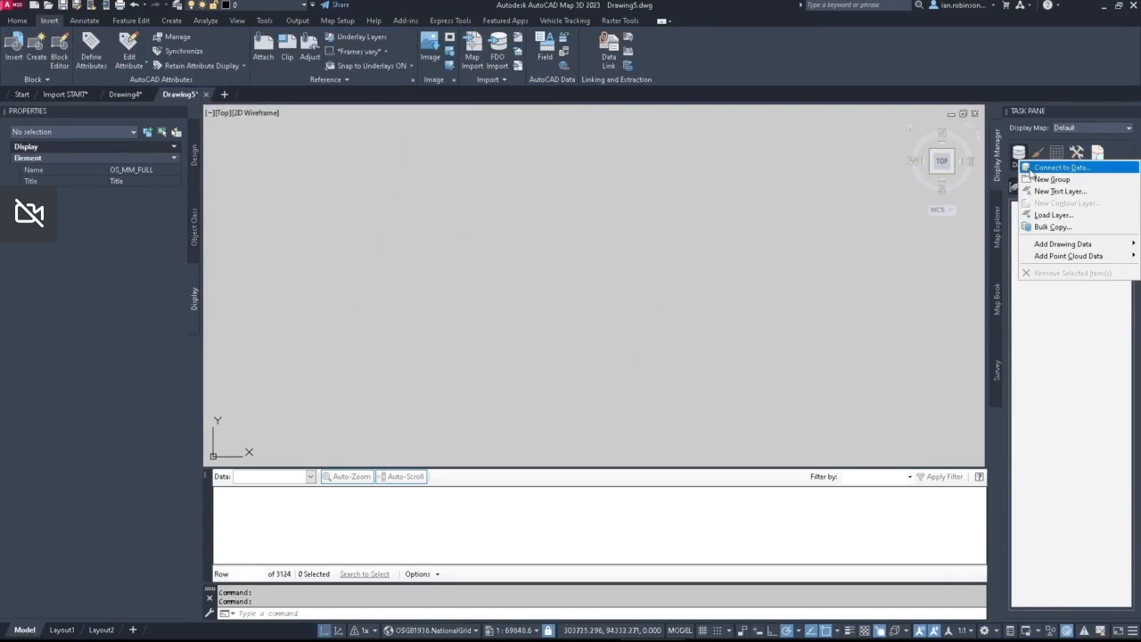
{"action": "left_click", "coordinate": [1030, 171]}
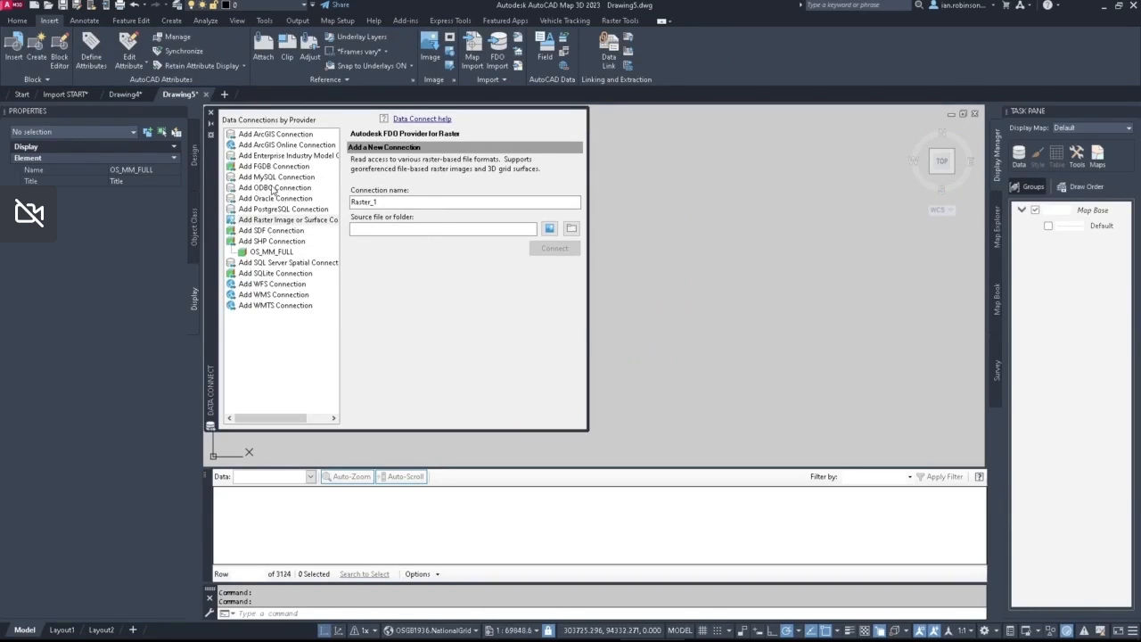
{"action": "left_click", "coordinate": [273, 188]}
{"action": "left_click", "coordinate": [269, 231]}
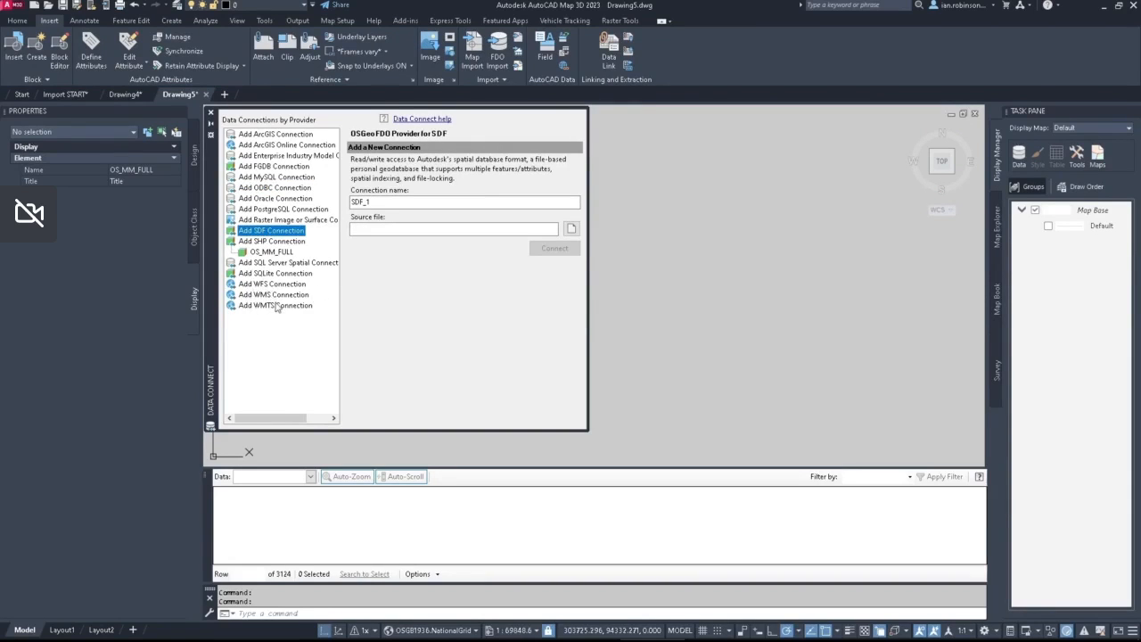
{"action": "left_click", "coordinate": [279, 252]}
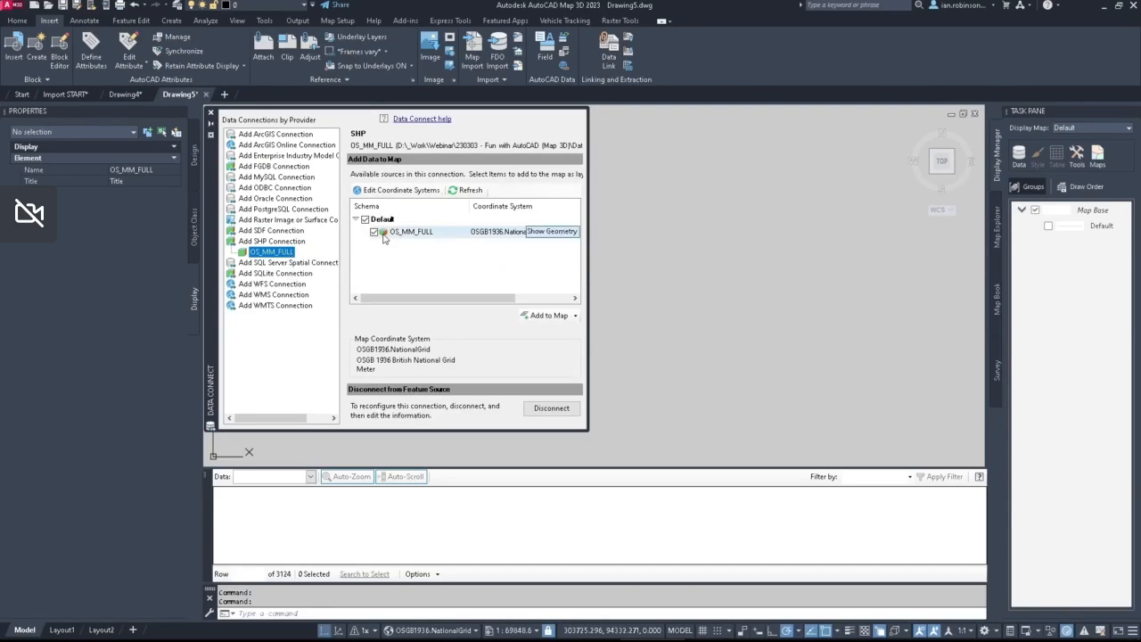
{"action": "left_click", "coordinate": [270, 243]}
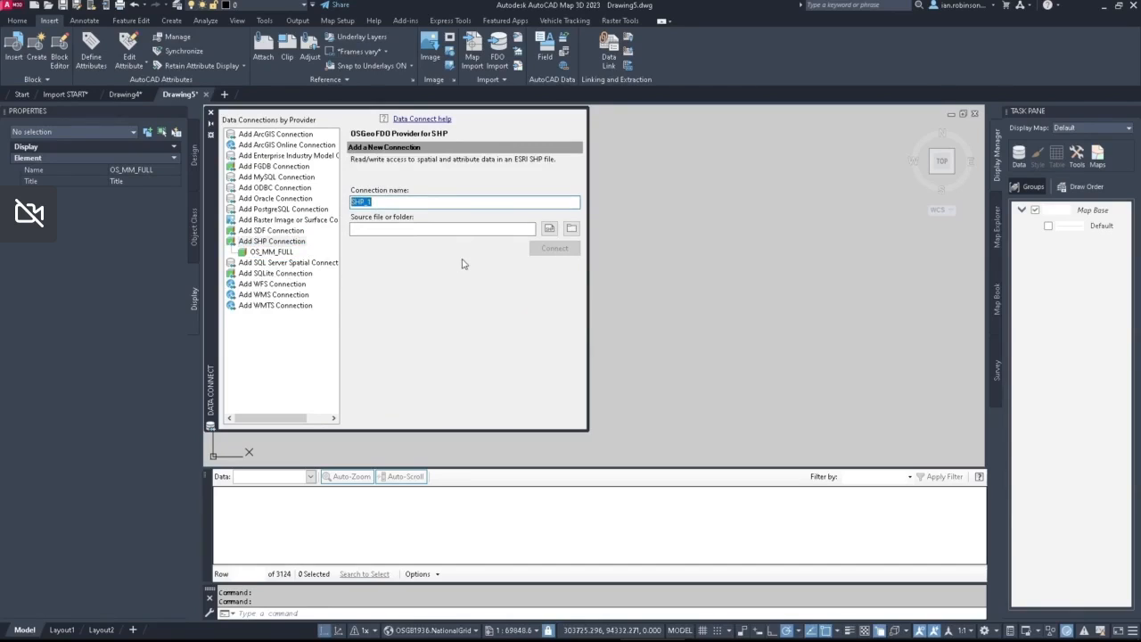
{"action": "type", "text": "MM BUILDINGSD"}
Step: Set OS_MM_FULL.shp from Processed Data\Shapefiles\OS_MM_Full Dataset as the connection's source file and connect to it
{"action": "left_click", "coordinate": [572, 230]}
{"action": "left_click", "coordinate": [550, 229]}
{"action": "left_click", "coordinate": [550, 229]}
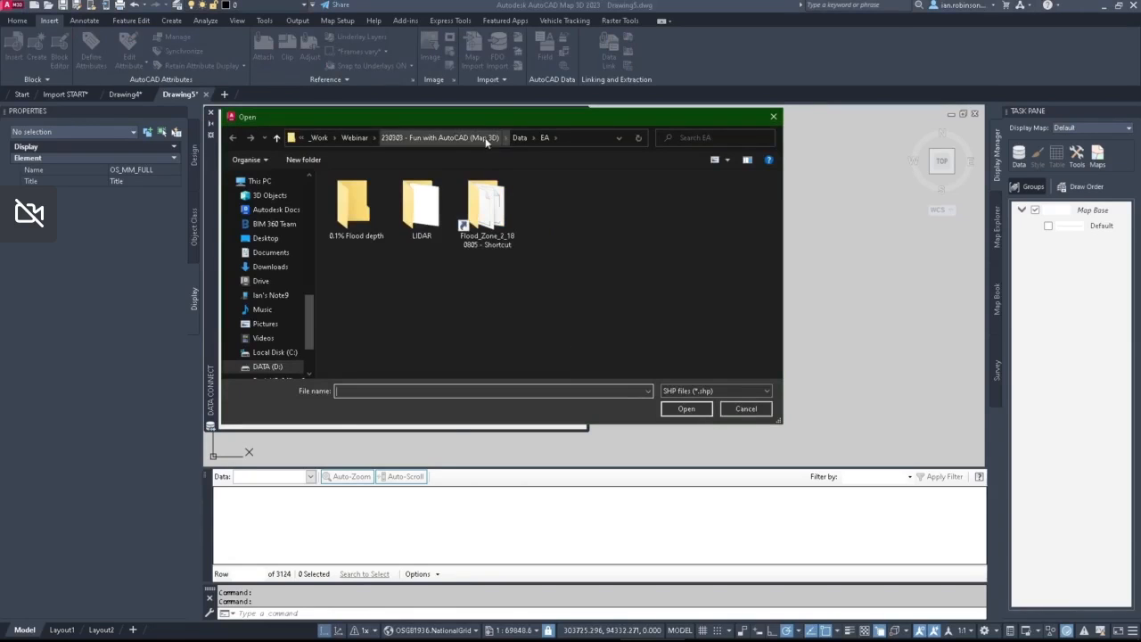
{"action": "left_click", "coordinate": [519, 137]}
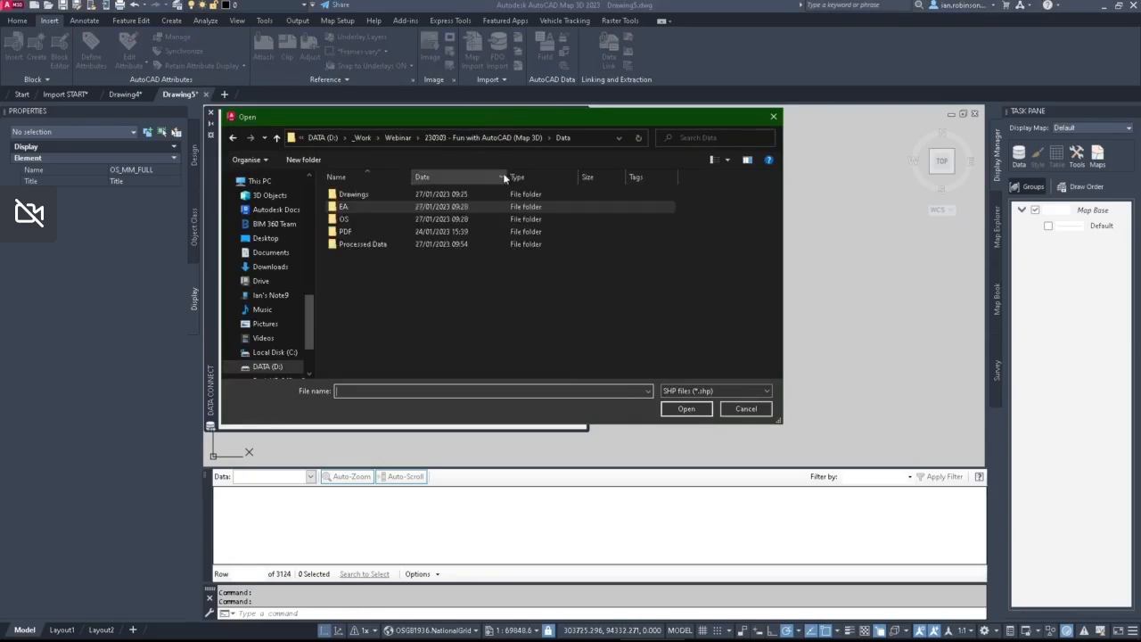
{"action": "double_click", "coordinate": [351, 244]}
{"action": "double_click", "coordinate": [352, 195]}
{"action": "double_click", "coordinate": [360, 207]}
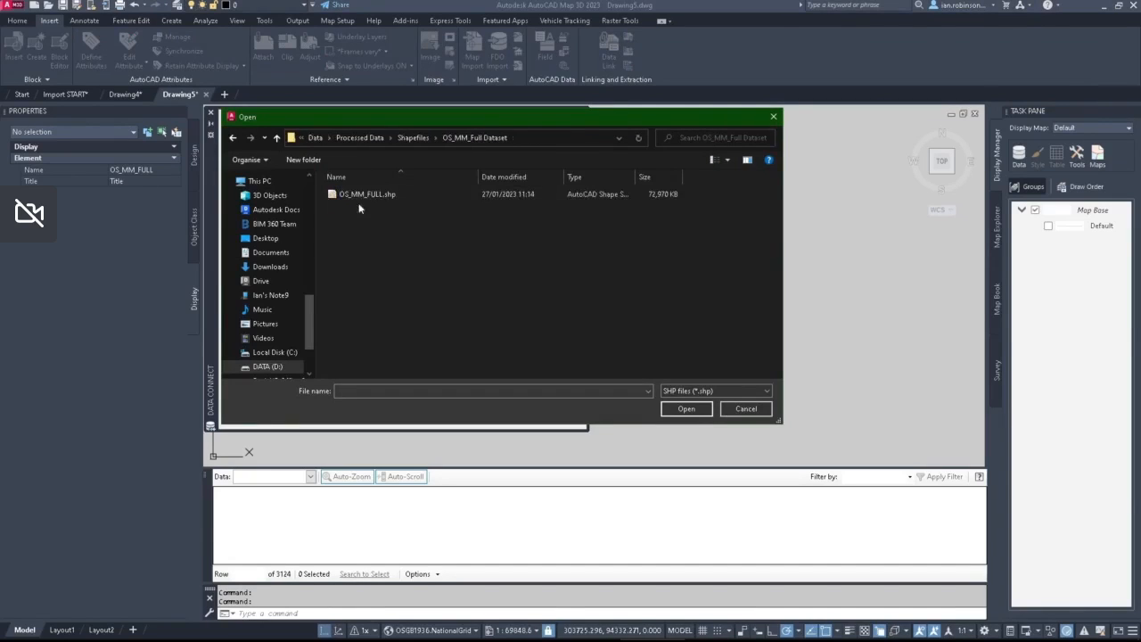
{"action": "left_click", "coordinate": [381, 197]}
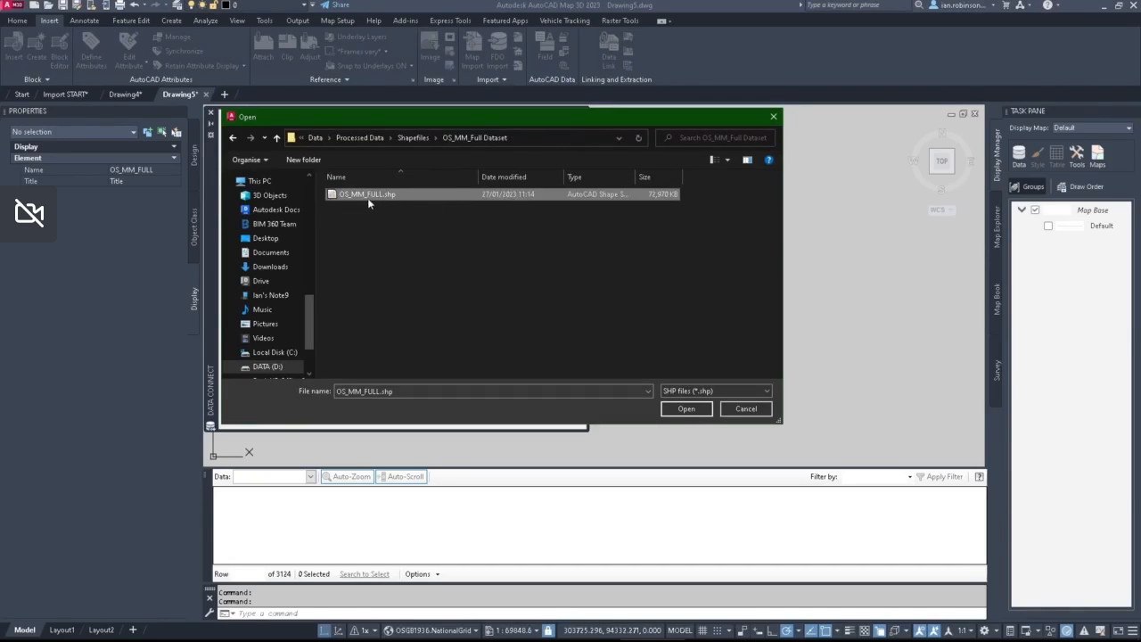
{"action": "left_click", "coordinate": [682, 410]}
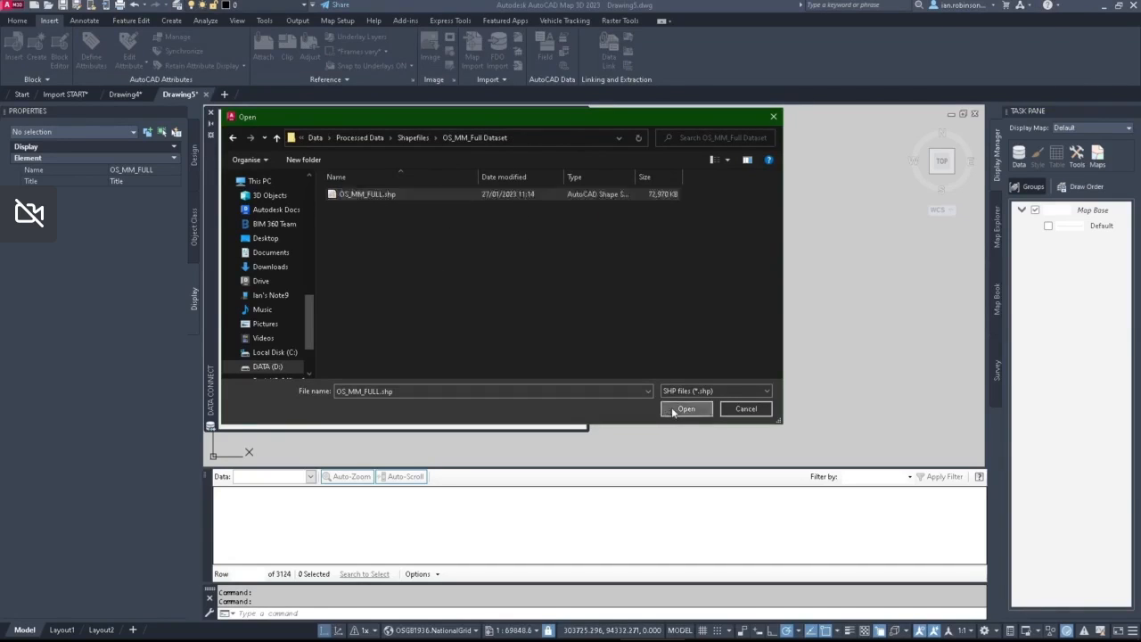
{"action": "left_click", "coordinate": [553, 247]}
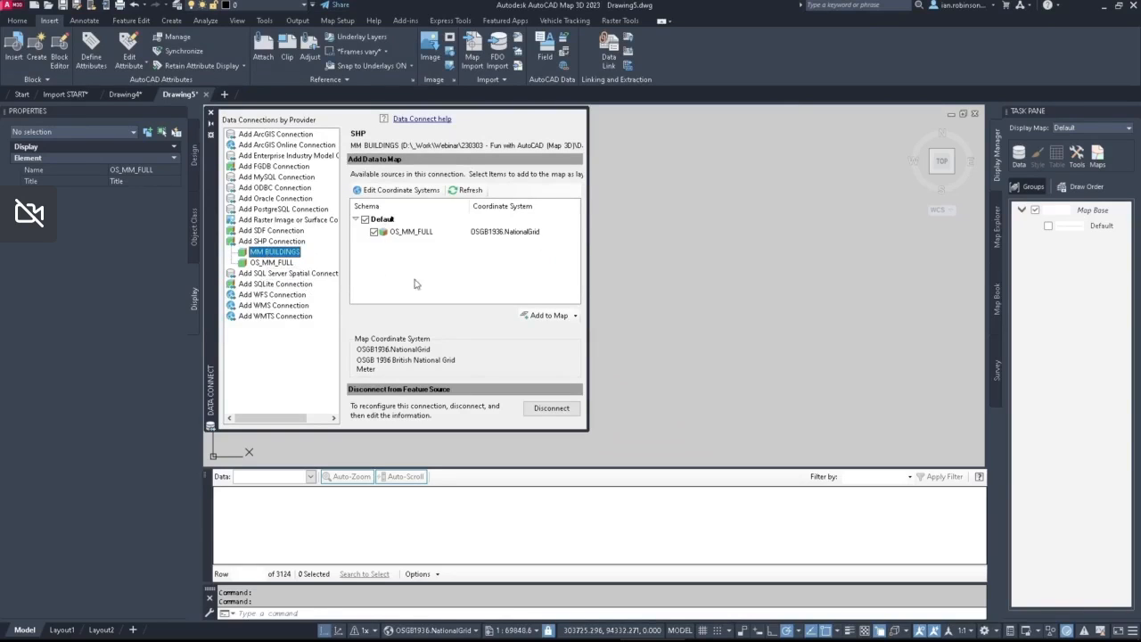
Step: Start adding OS_MM_FULL from the MM BUILDINGS connection to the map with a query
{"action": "left_click", "coordinate": [547, 315]}
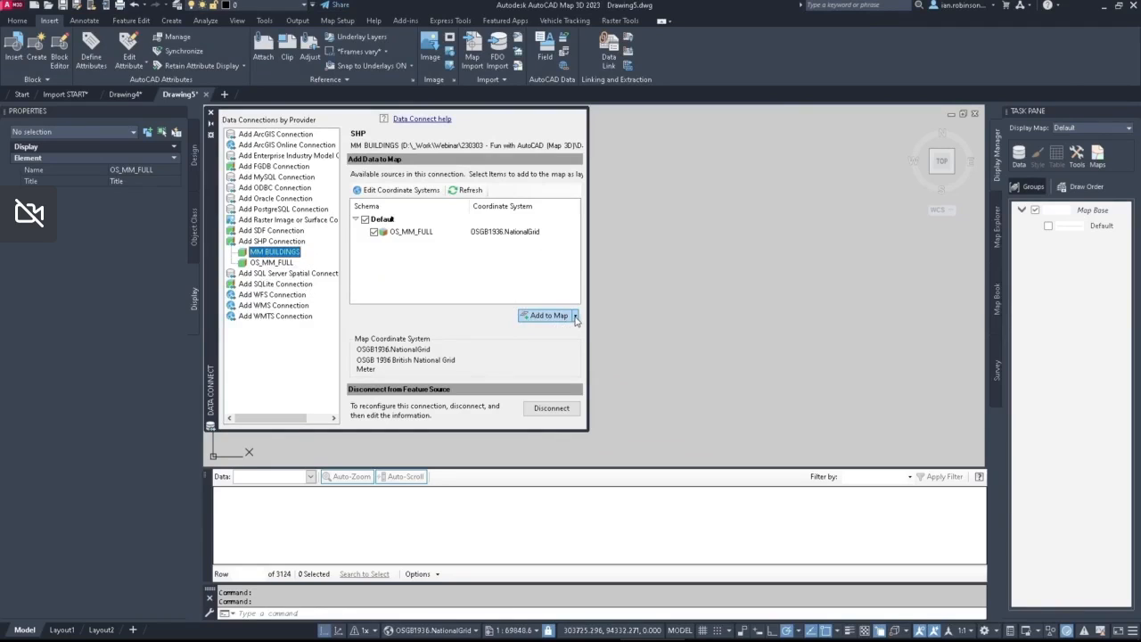
{"action": "left_click", "coordinate": [575, 316]}
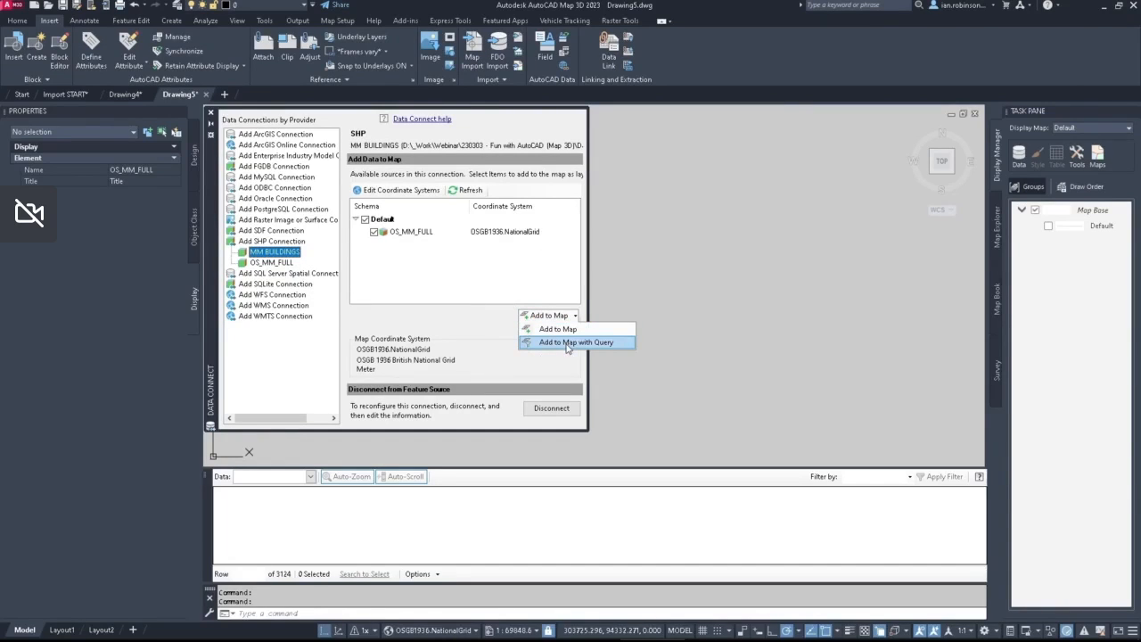
{"action": "left_click", "coordinate": [568, 344]}
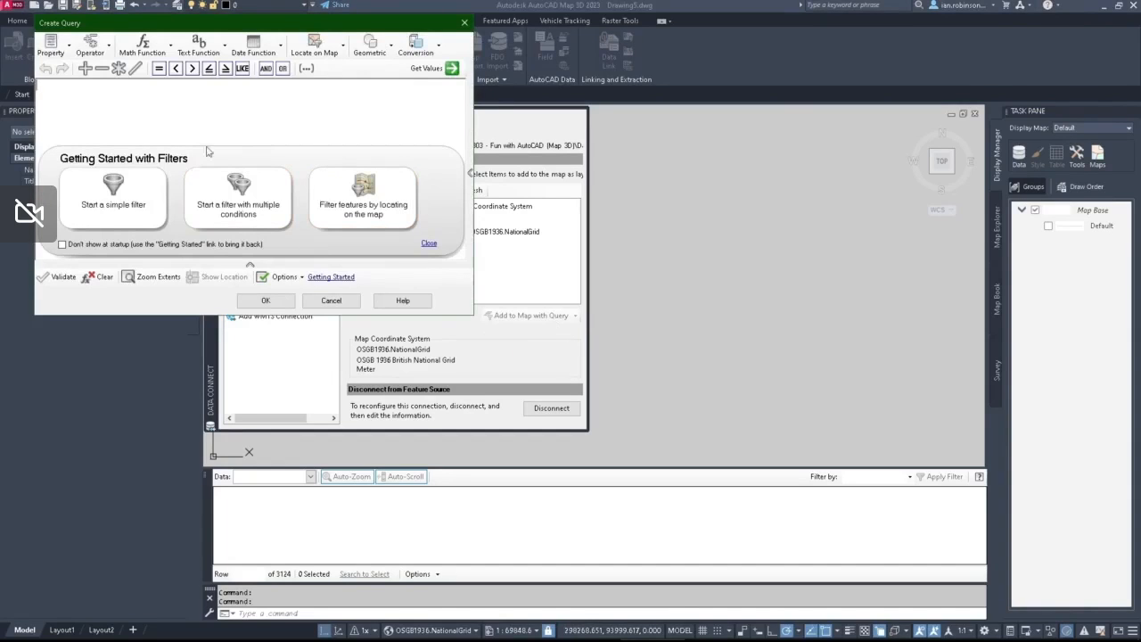
{"action": "left_click_drag", "start_coordinate": [79, 27], "coordinate": [451, 126]}
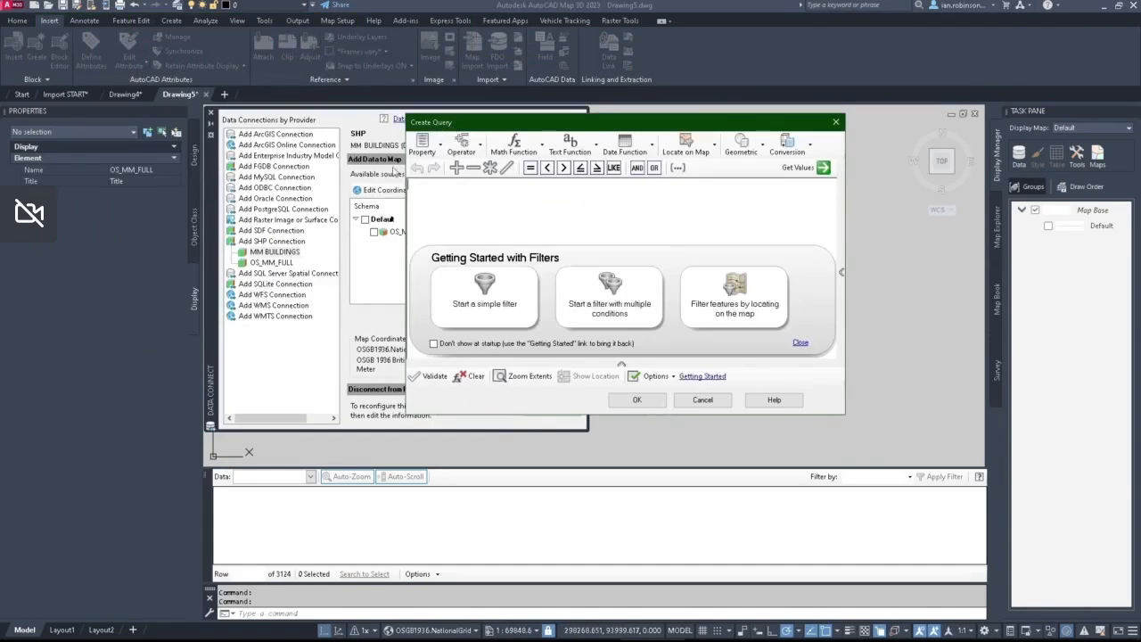
Step: Build the query expression Descriptiv = Bilding and validate it
{"action": "left_click", "coordinate": [421, 147]}
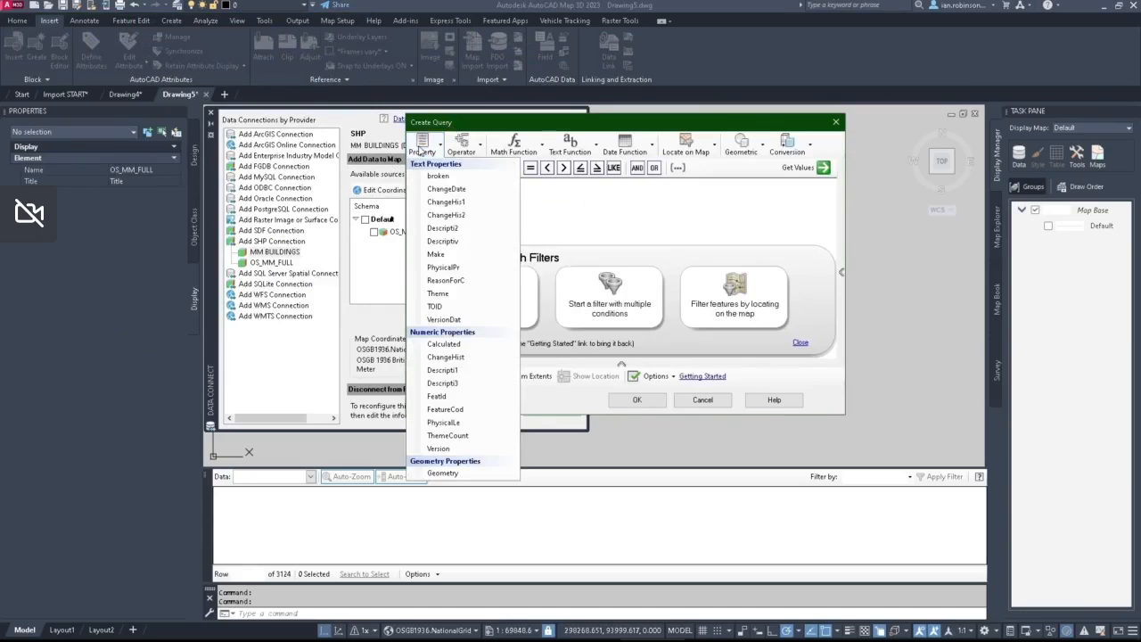
{"action": "left_click", "coordinate": [443, 242]}
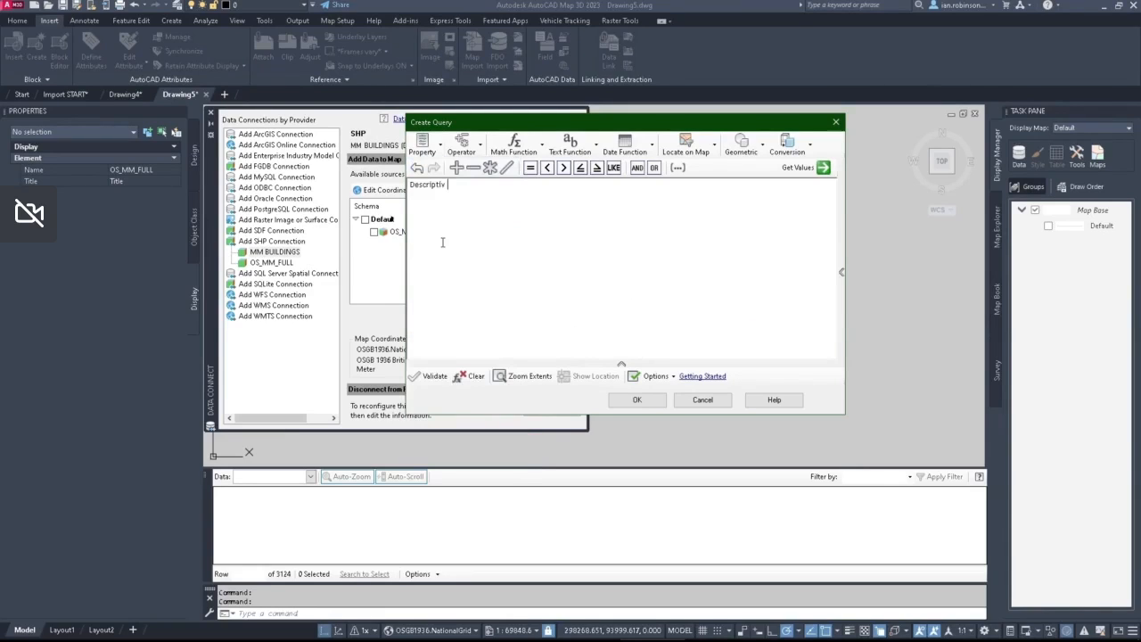
{"action": "left_click", "coordinate": [529, 168]}
{"action": "type", "text": "Bu"}
{"action": "type", "text": "ilding"}
{"action": "left_click", "coordinate": [436, 376]}
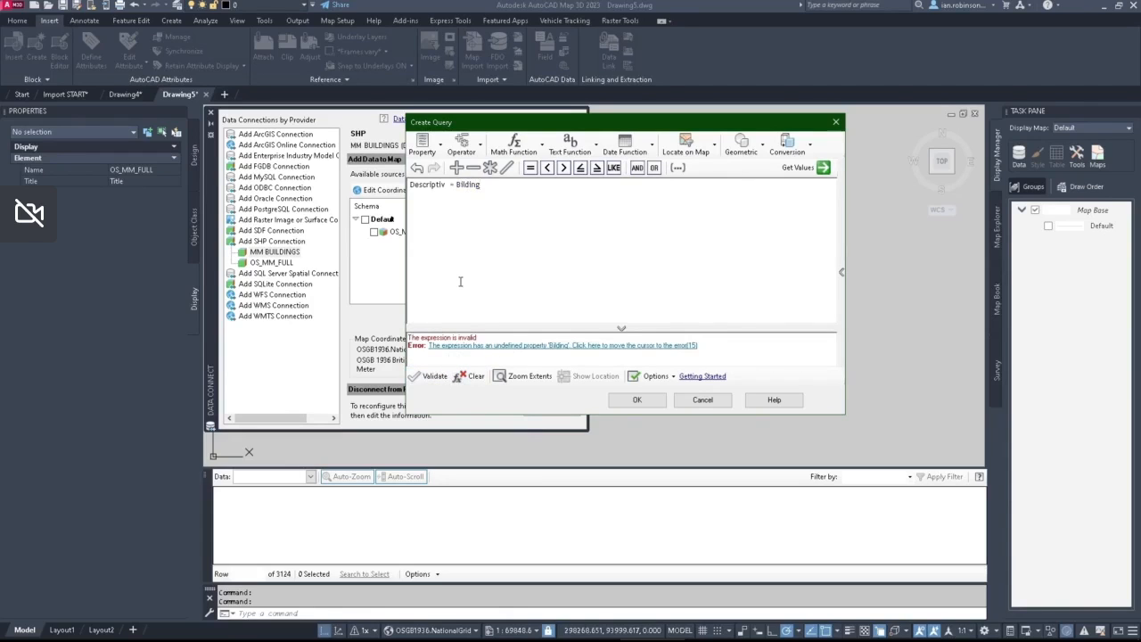
Step: Enclose the value Bilding in single quotes and validate the expression again
{"action": "left_click", "coordinate": [457, 185]}
{"action": "left_click", "coordinate": [647, 202]}
{"action": "key", "text": "Left"}
{"action": "key", "text": "Left"}
{"action": "type", "text": "'"}
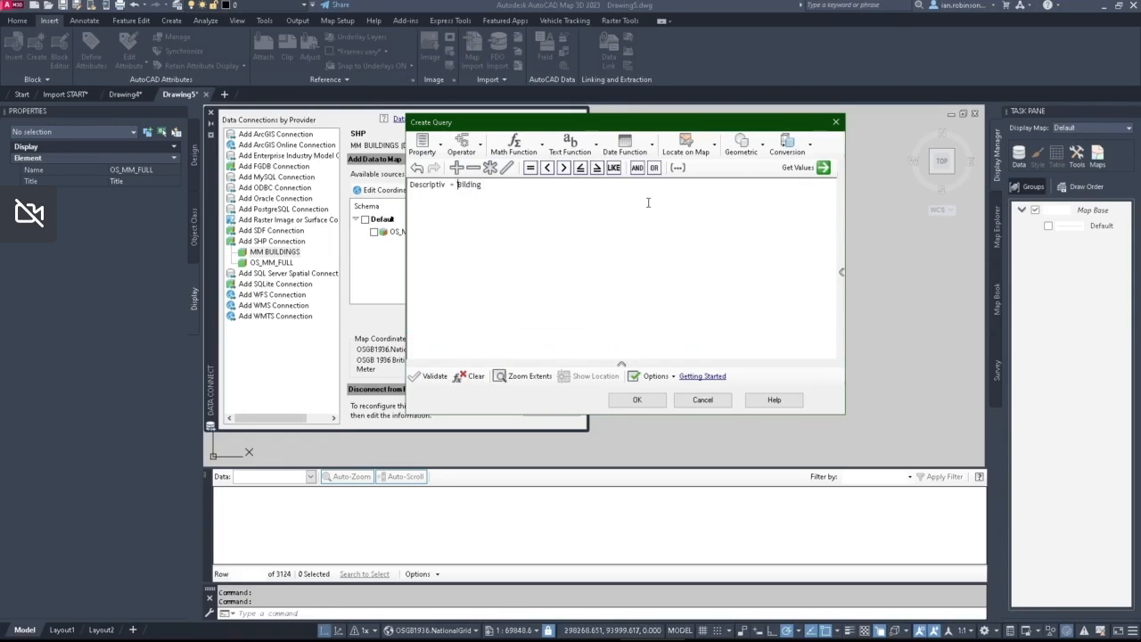
{"action": "type", "text": "'"}
{"action": "left_click", "coordinate": [433, 376]}
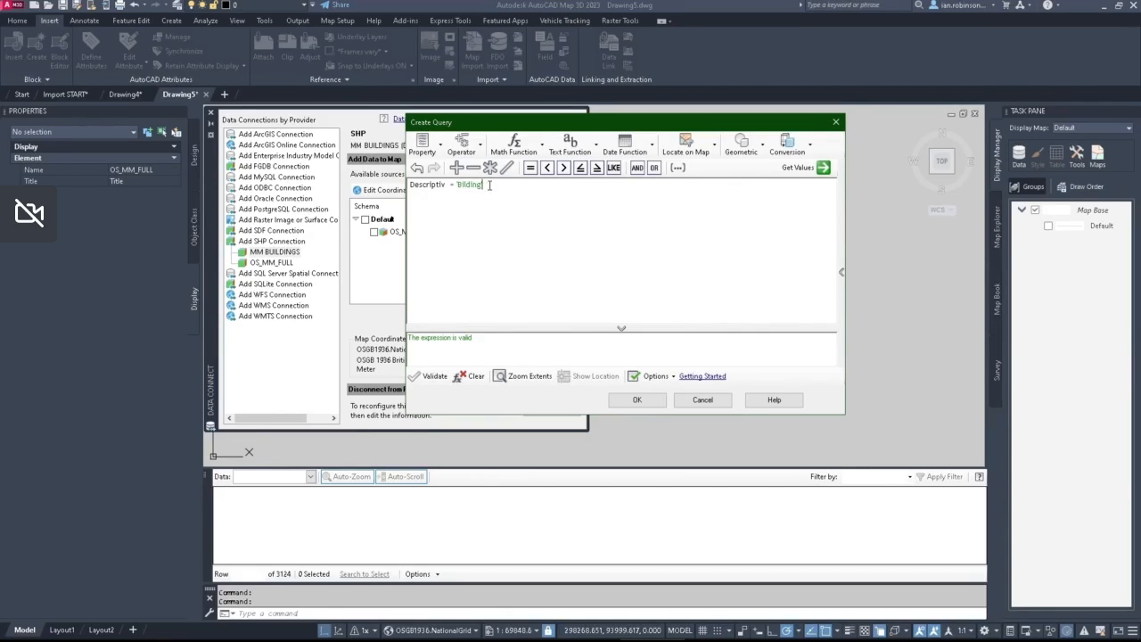
Step: Replace the query's misspelled value with Building, picked from the retrieved values of the Descriptiv property
{"action": "double_click", "coordinate": [484, 185]}
{"action": "key", "text": "Delete"}
{"action": "left_click", "coordinate": [804, 168]}
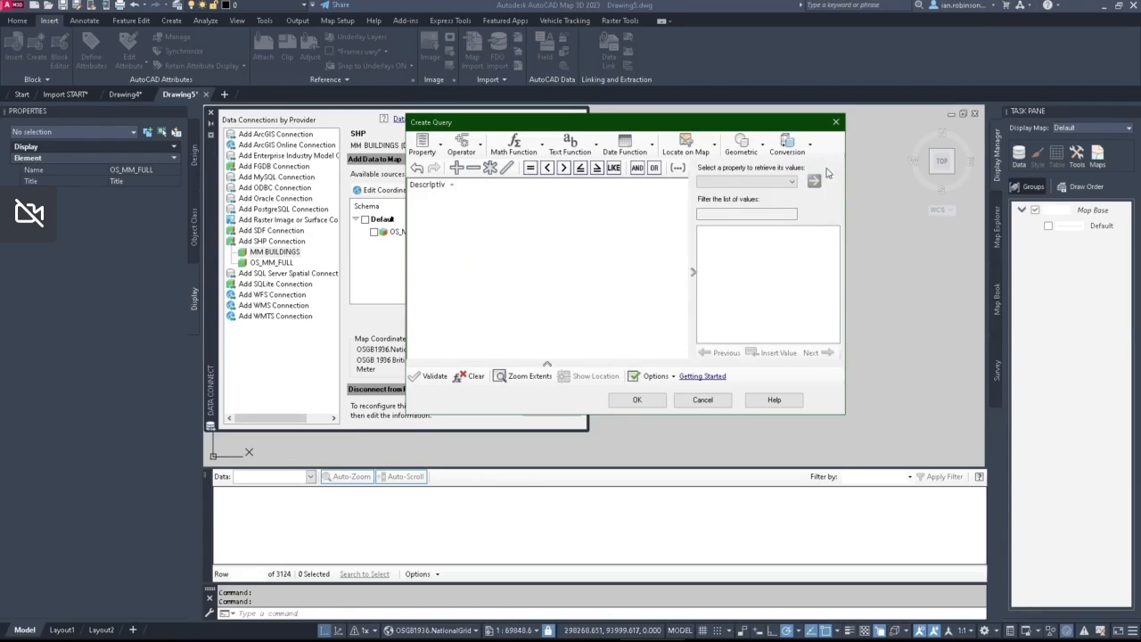
{"action": "left_click", "coordinate": [754, 182]}
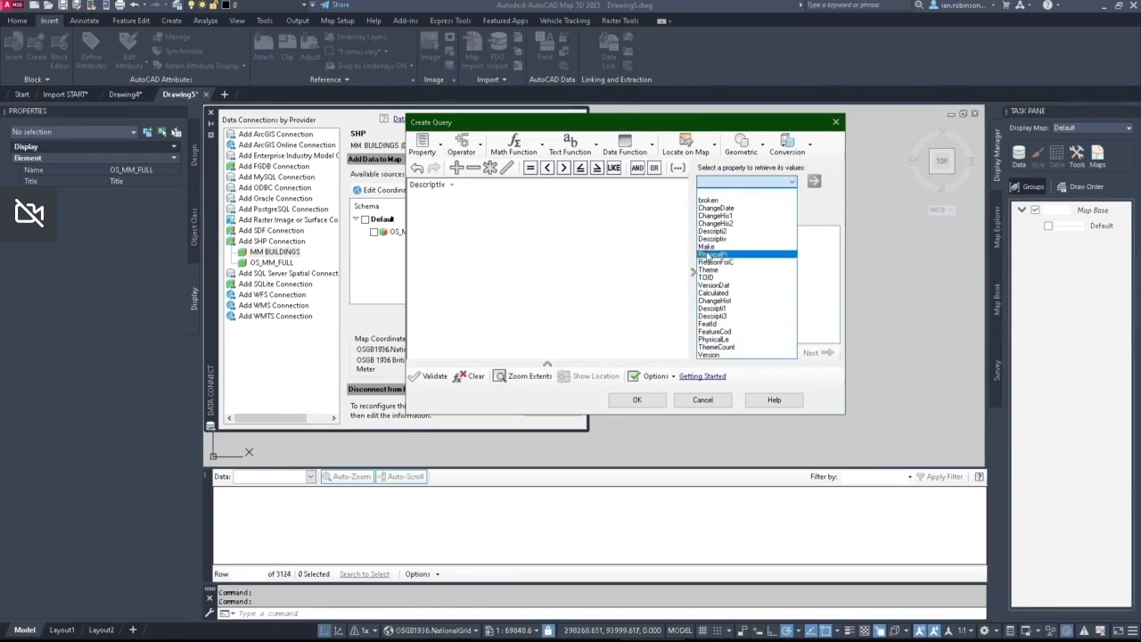
{"action": "left_click", "coordinate": [708, 241]}
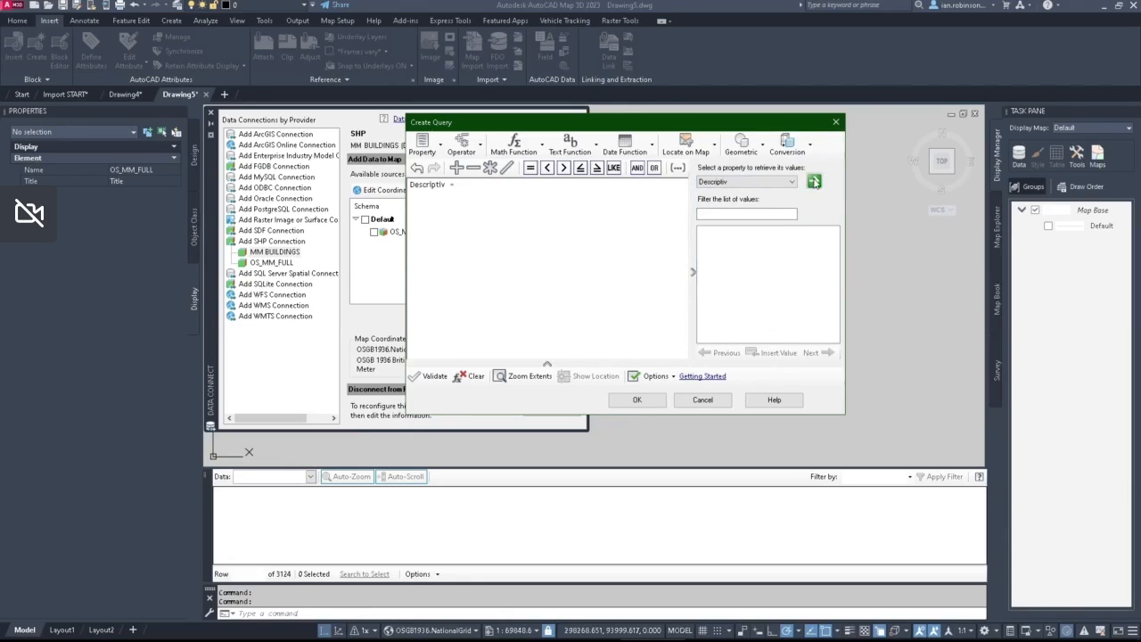
{"action": "left_click", "coordinate": [814, 182]}
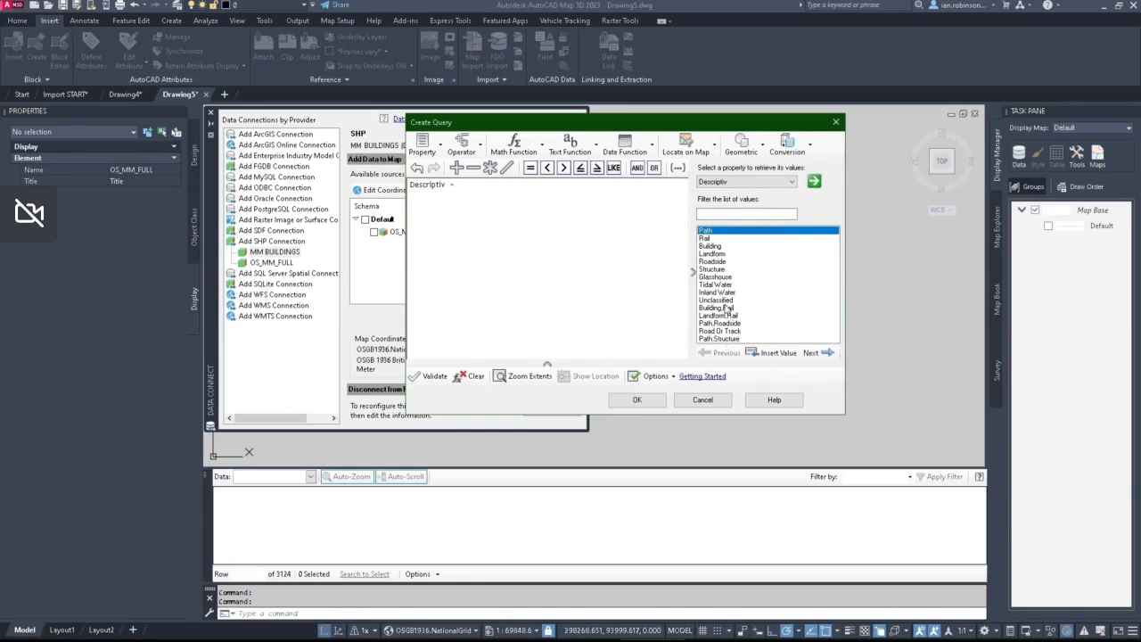
{"action": "double_click", "coordinate": [710, 246]}
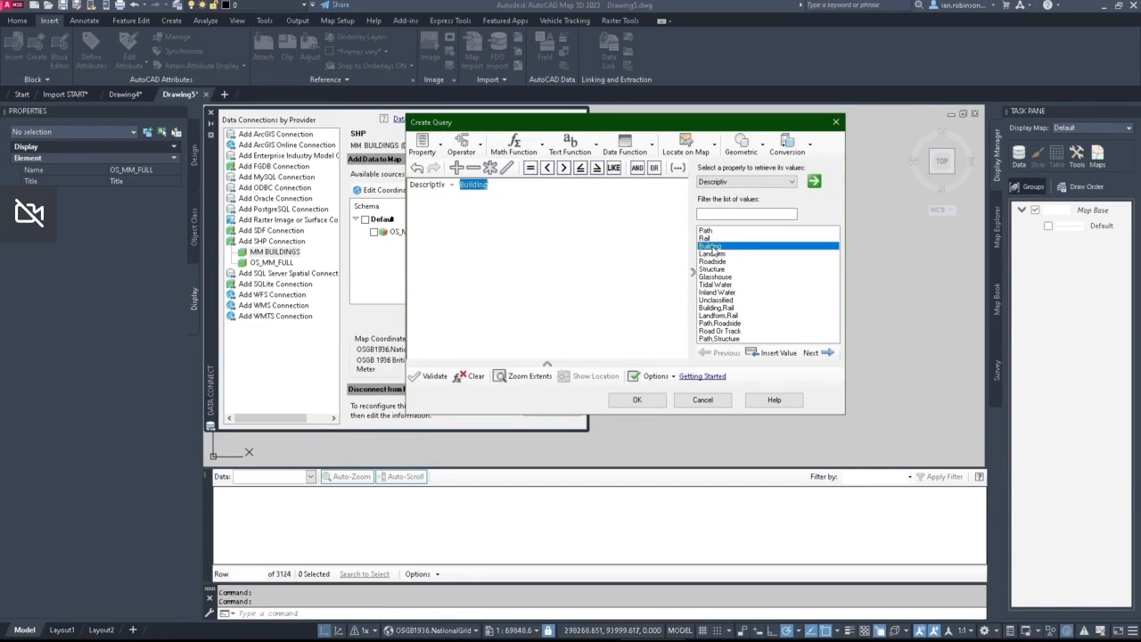
Step: Validate the Descriptiv = 'Building' expression, add the filtered OS_MM_FULL layer to the map, and close the data connection window
{"action": "left_click", "coordinate": [464, 186]}
{"action": "left_click", "coordinate": [429, 375]}
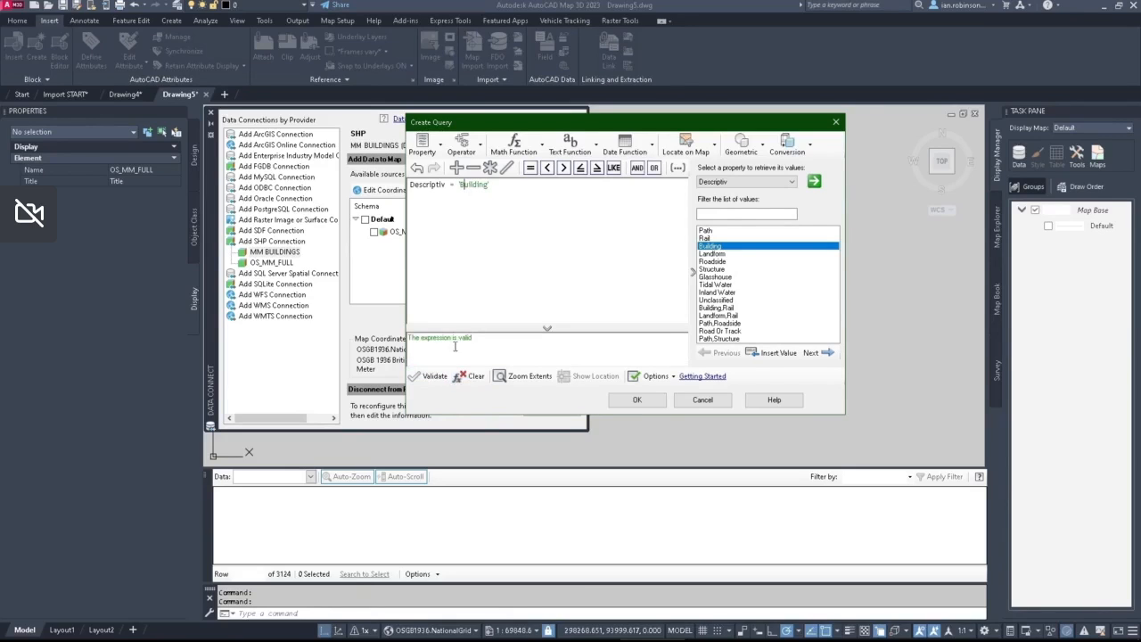
{"action": "left_click", "coordinate": [637, 400]}
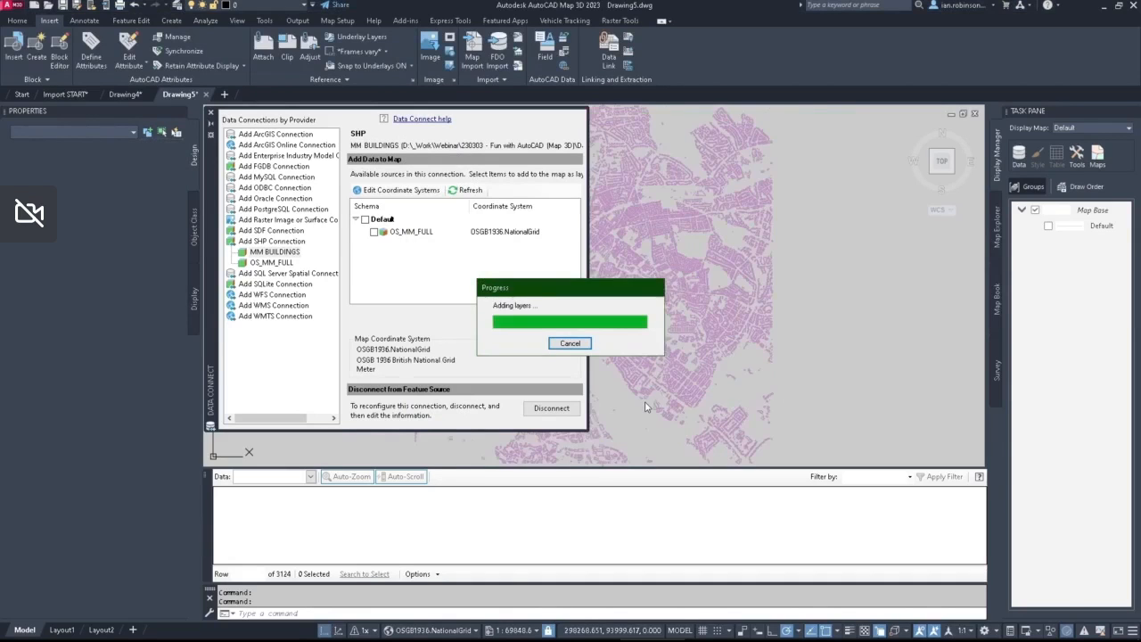
{"action": "left_click", "coordinate": [211, 114]}
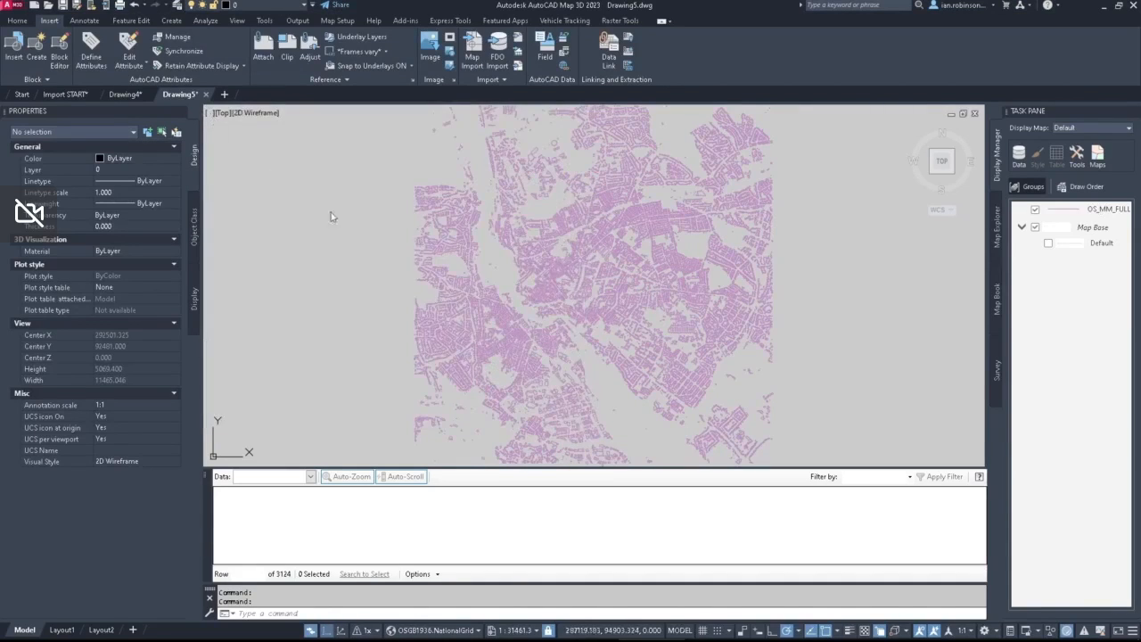
Step: Set the line style colour of the OS_MM_FULL layer to the standard red and close the style editor
{"action": "scroll", "coordinate": [605, 281], "scroll_direction": "up", "scroll_amount": 6}
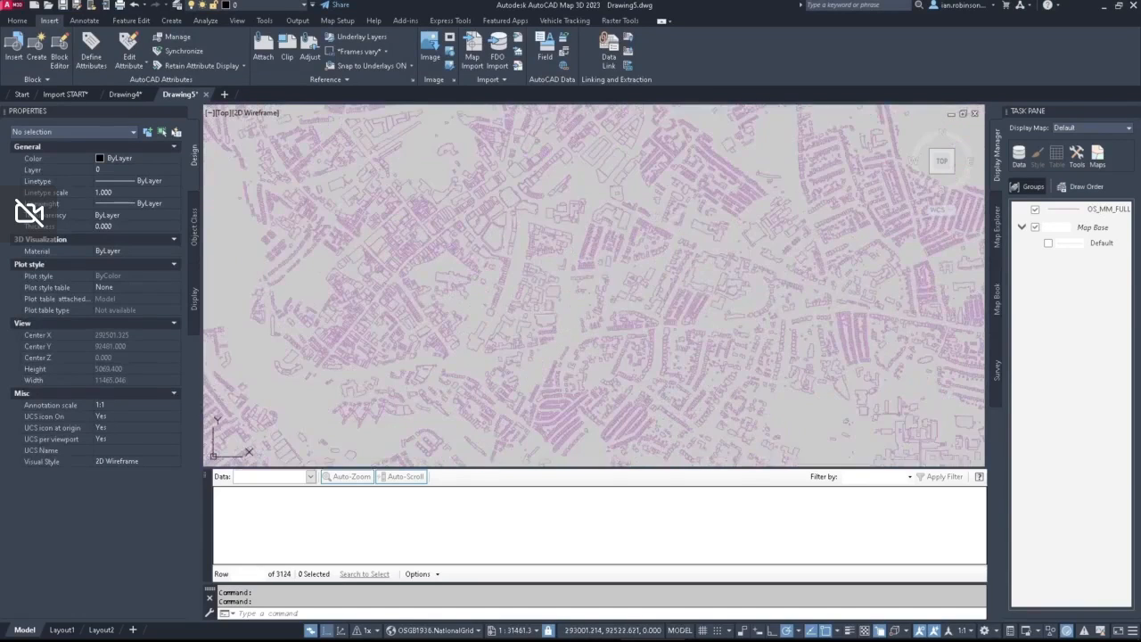
{"action": "middle_click_drag", "start_coordinate": [482, 267], "coordinate": [702, 295]}
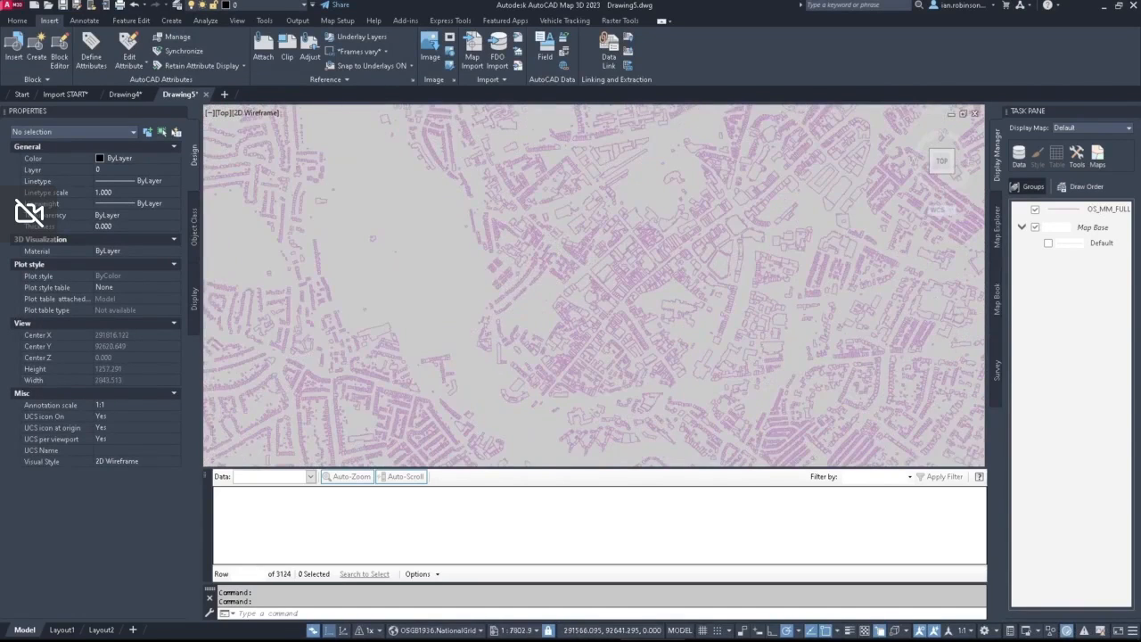
{"action": "scroll", "coordinate": [522, 279], "scroll_direction": "up", "scroll_amount": 4}
{"action": "scroll", "coordinate": [521, 279], "scroll_direction": "down", "scroll_amount": 8}
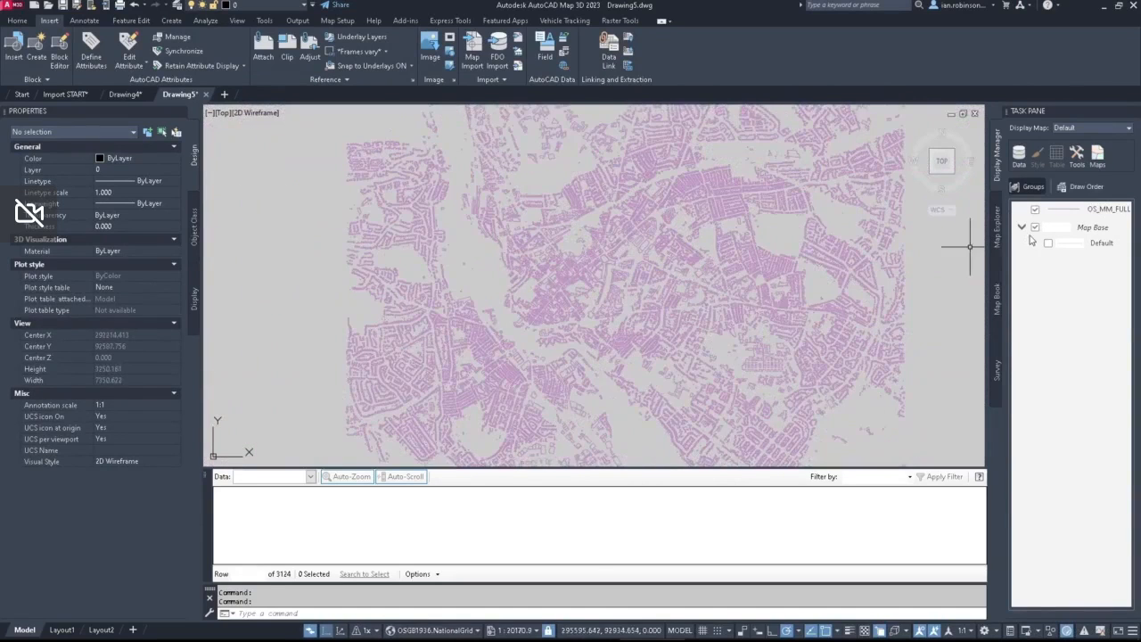
{"action": "left_click", "coordinate": [1070, 210]}
{"action": "left_click", "coordinate": [1037, 158]}
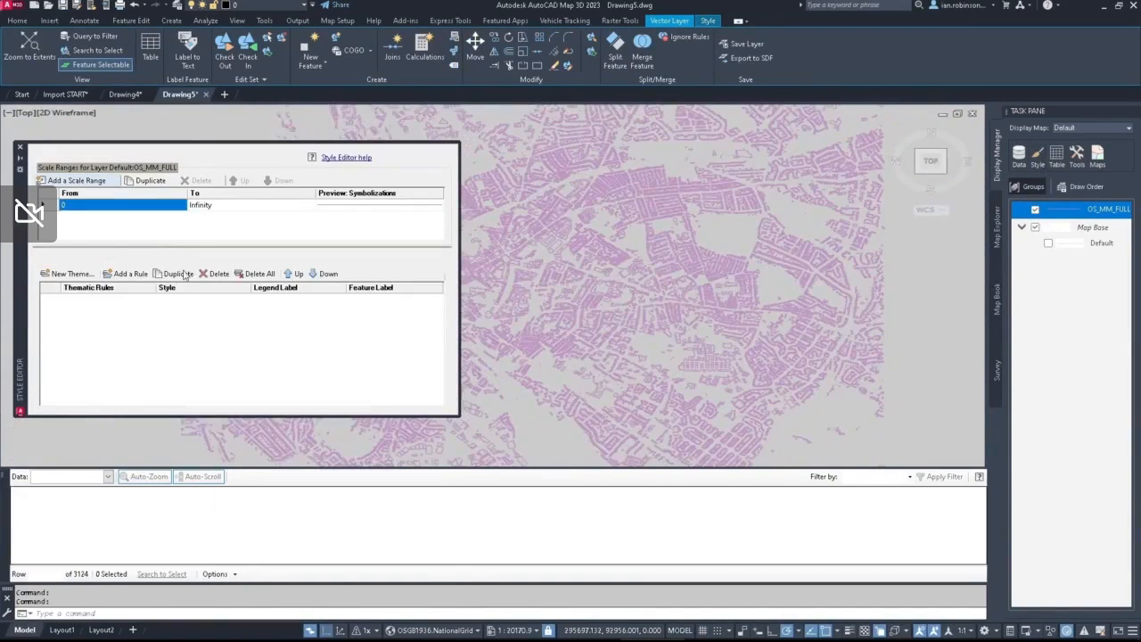
{"action": "left_click", "coordinate": [245, 300]}
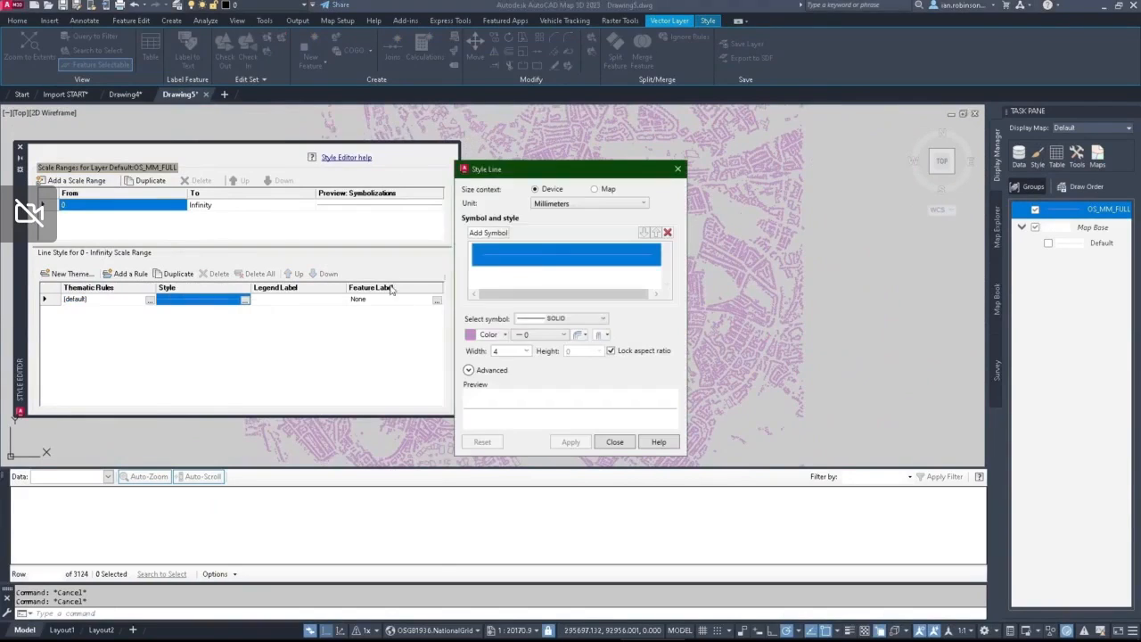
{"action": "left_click", "coordinate": [481, 334]}
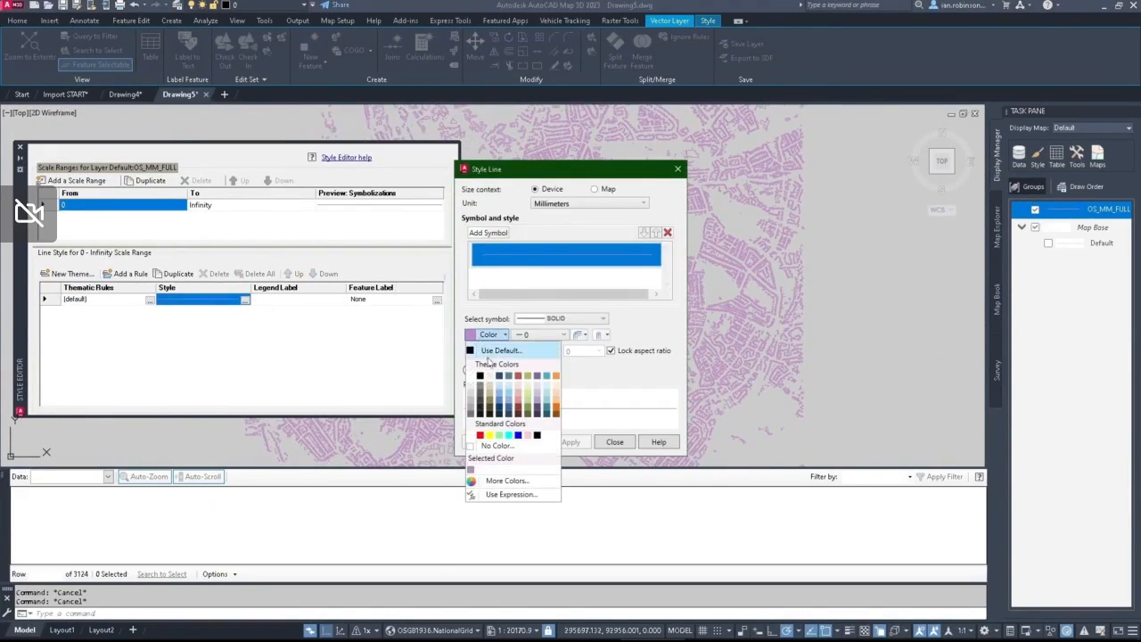
{"action": "left_click", "coordinate": [479, 434]}
{"action": "left_click", "coordinate": [614, 442]}
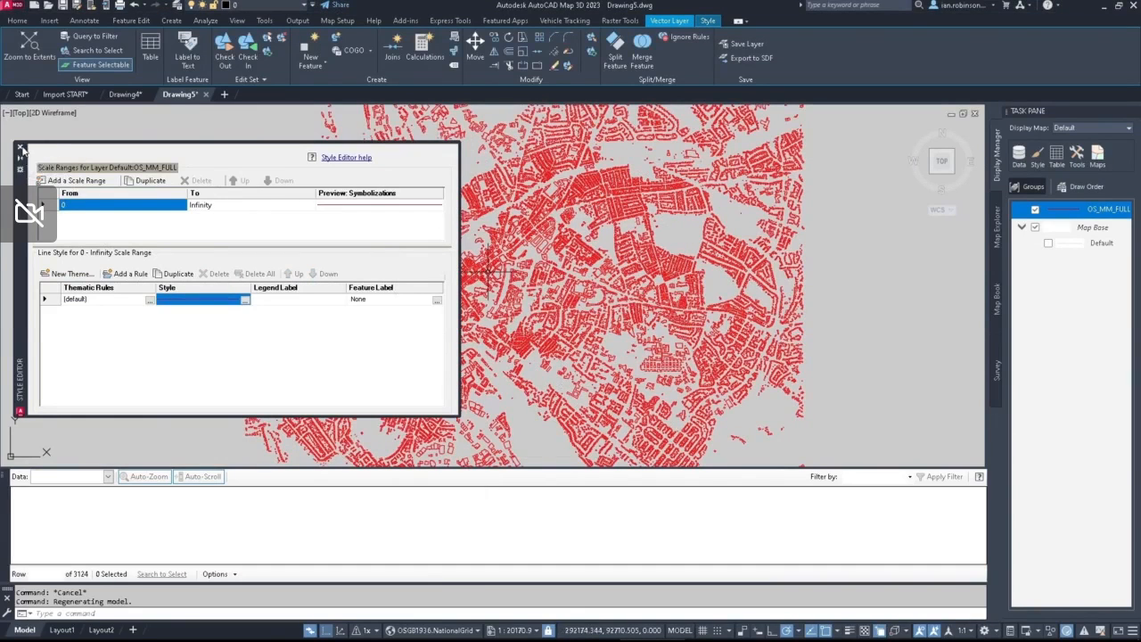
{"action": "left_click", "coordinate": [20, 147]}
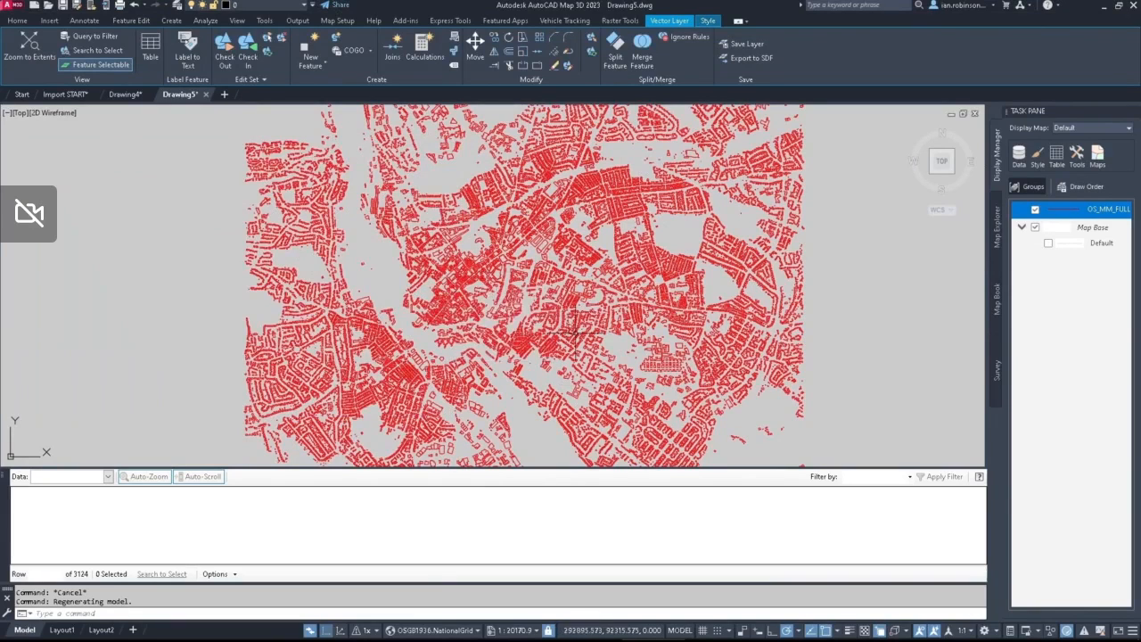
Step: Extend the OS_MM_FULL filter query with a location condition for features touching a rectangle drawn over the central map area
{"action": "mouse_move", "coordinate": [594, 344]}
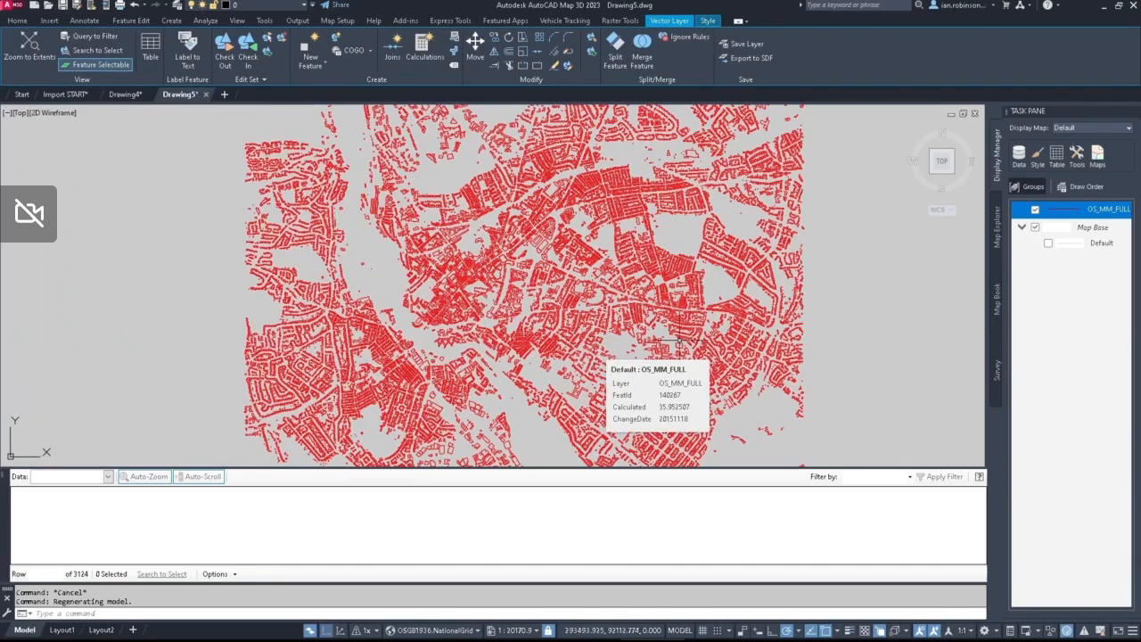
{"action": "right_click", "coordinate": [1061, 212]}
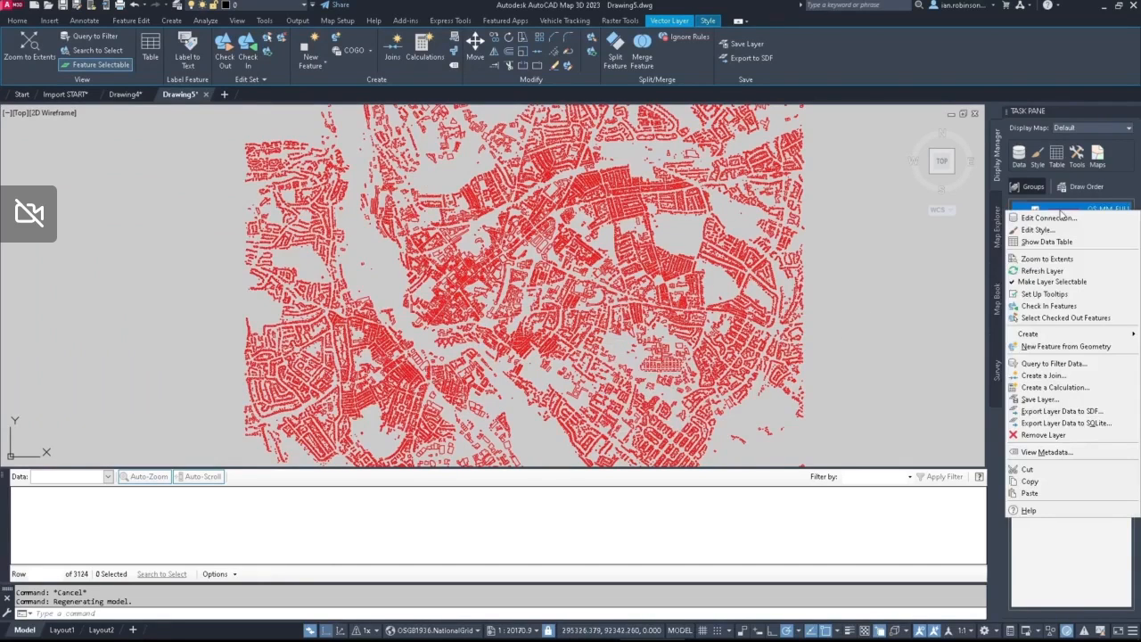
{"action": "left_click", "coordinate": [1043, 363]}
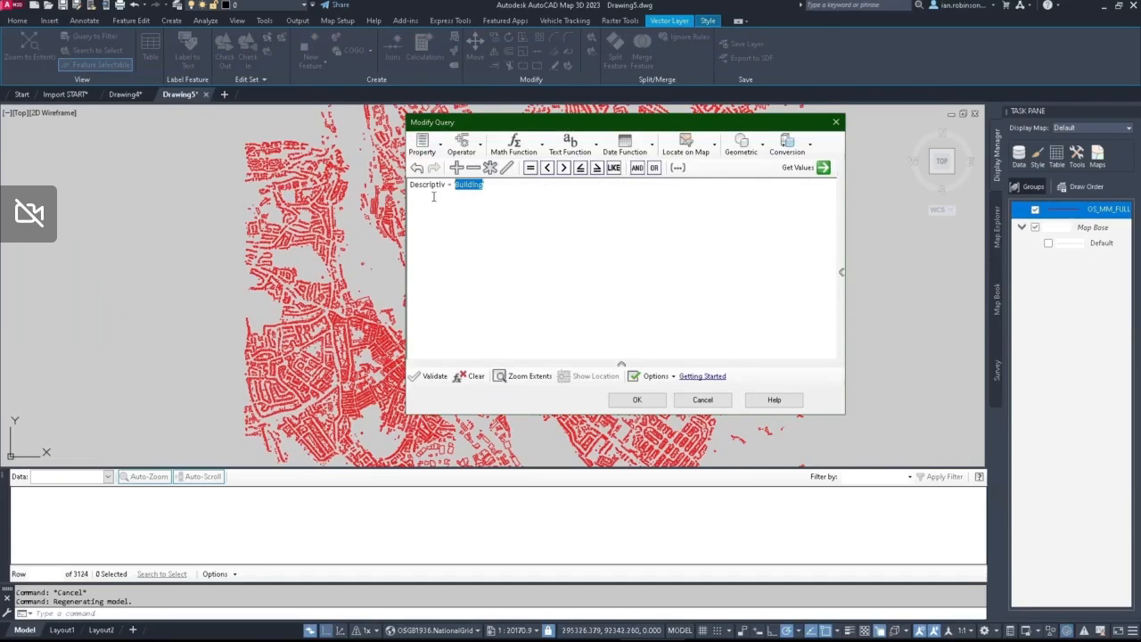
{"action": "left_click", "coordinate": [510, 189]}
{"action": "left_click", "coordinate": [696, 152]}
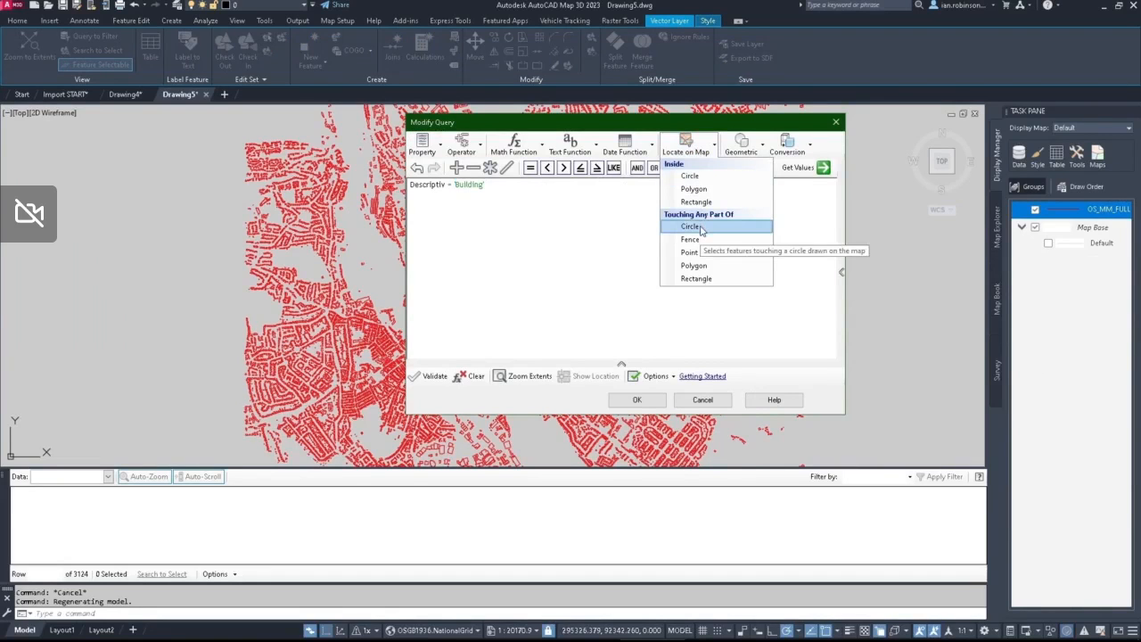
{"action": "left_click", "coordinate": [699, 279]}
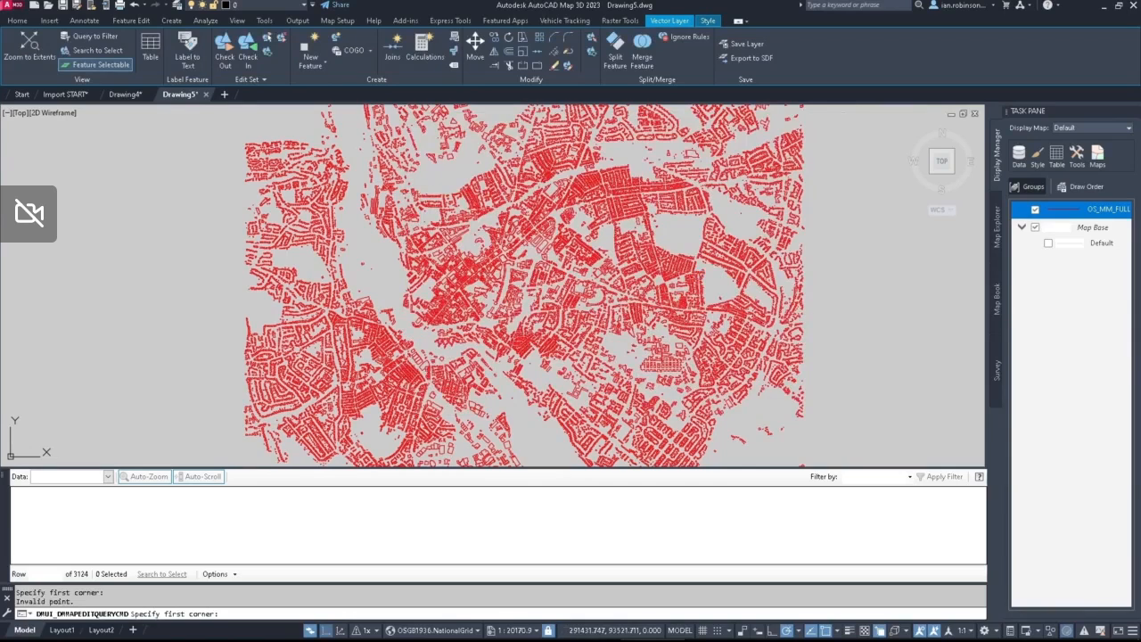
{"action": "left_click", "coordinate": [403, 182]}
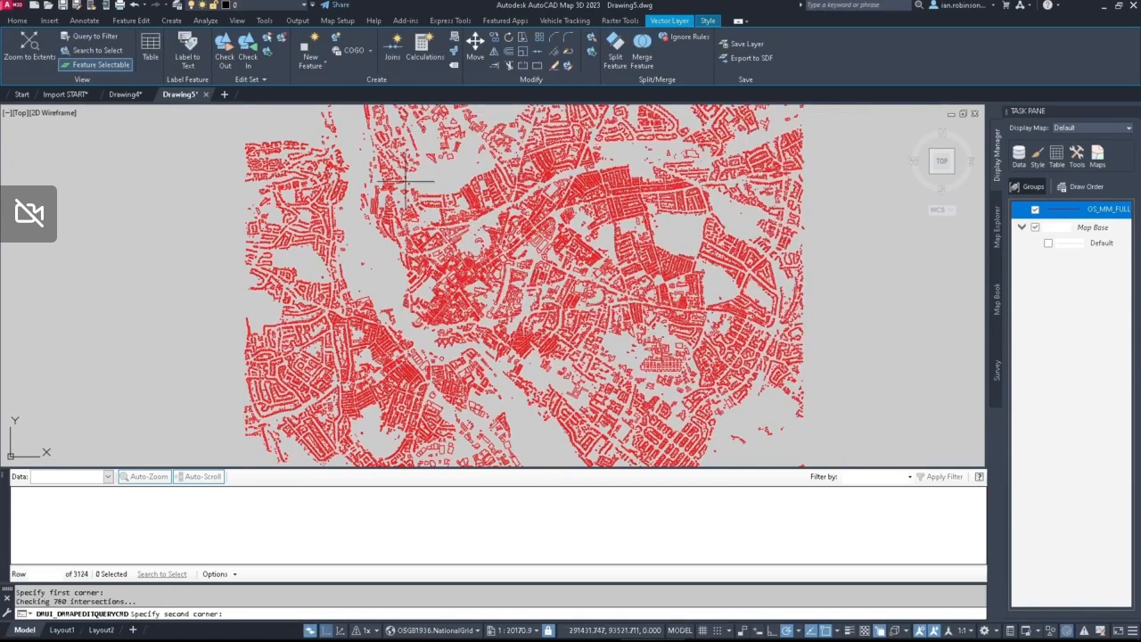
{"action": "left_click", "coordinate": [644, 370]}
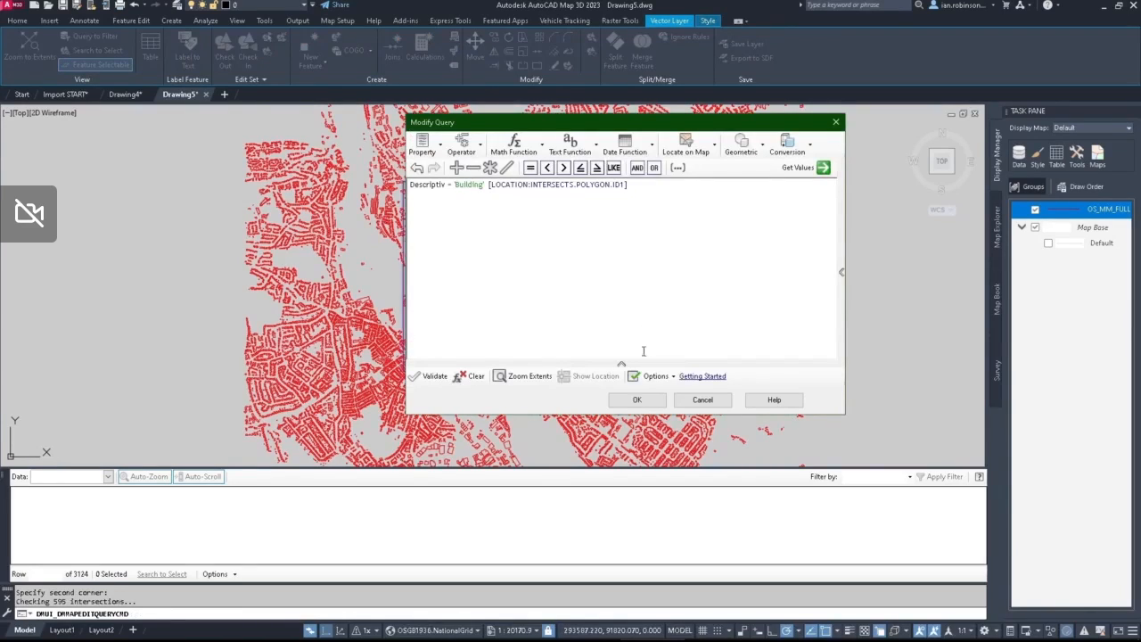
Step: Insert AND between the 'Building' condition and the location condition, apply the query, and inspect the buildings along the rectangle's edge
{"action": "left_click", "coordinate": [636, 400]}
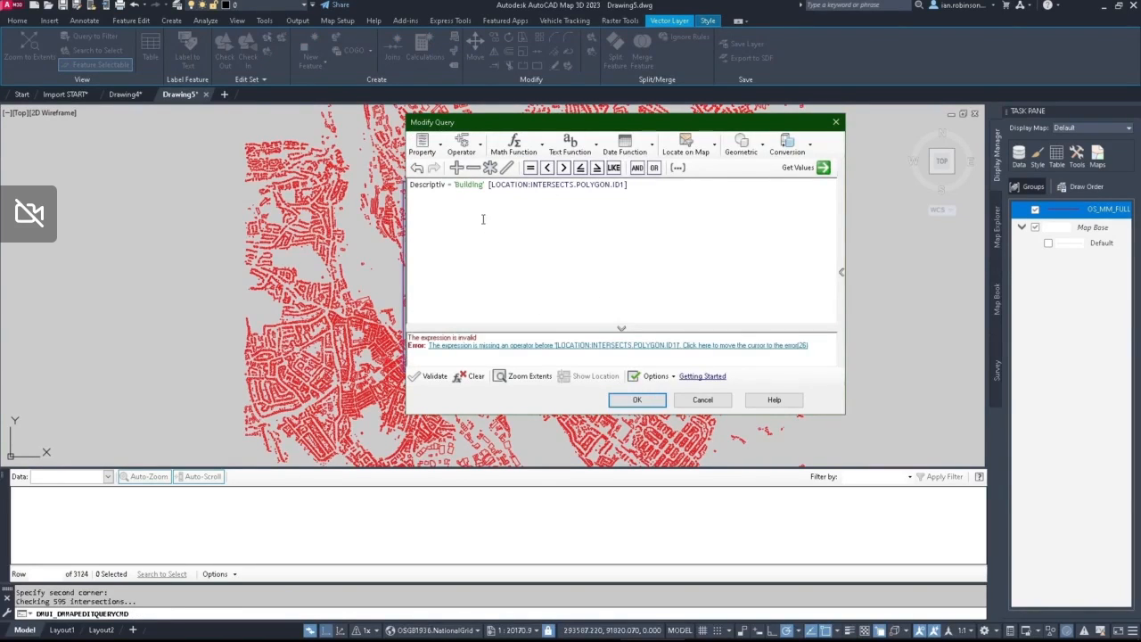
{"action": "left_click", "coordinate": [489, 189]}
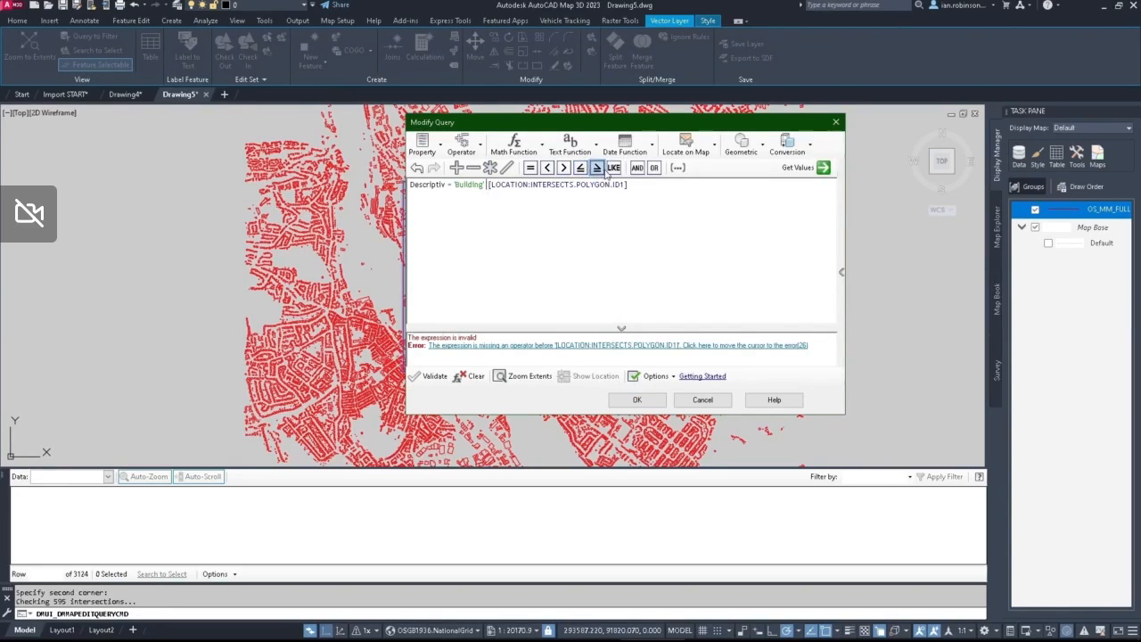
{"action": "left_click", "coordinate": [637, 169]}
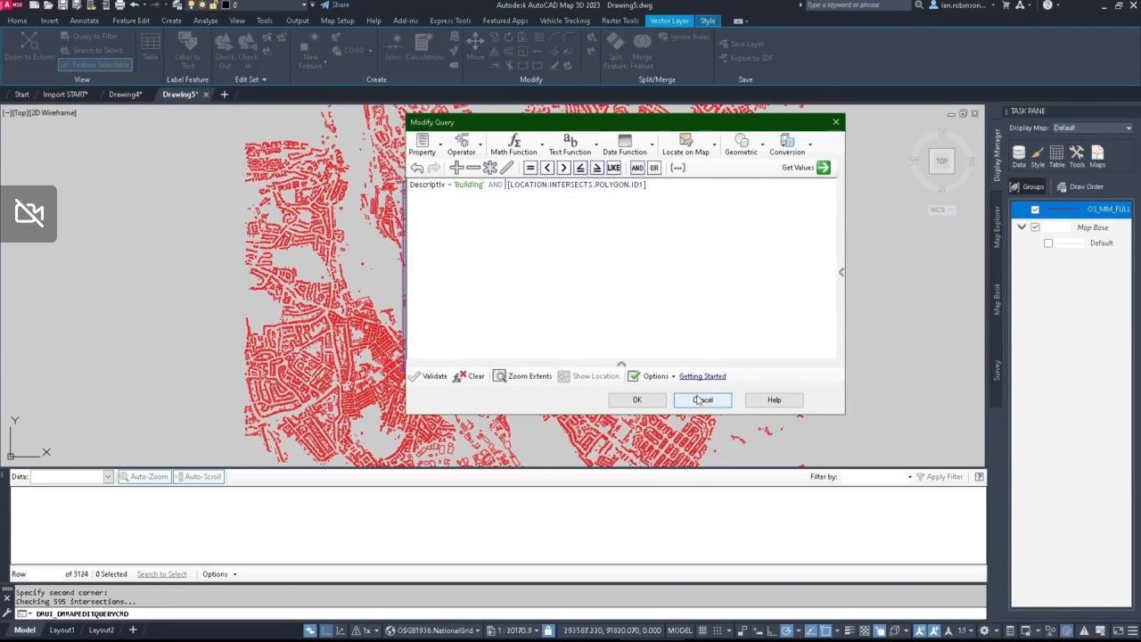
{"action": "left_click", "coordinate": [640, 401]}
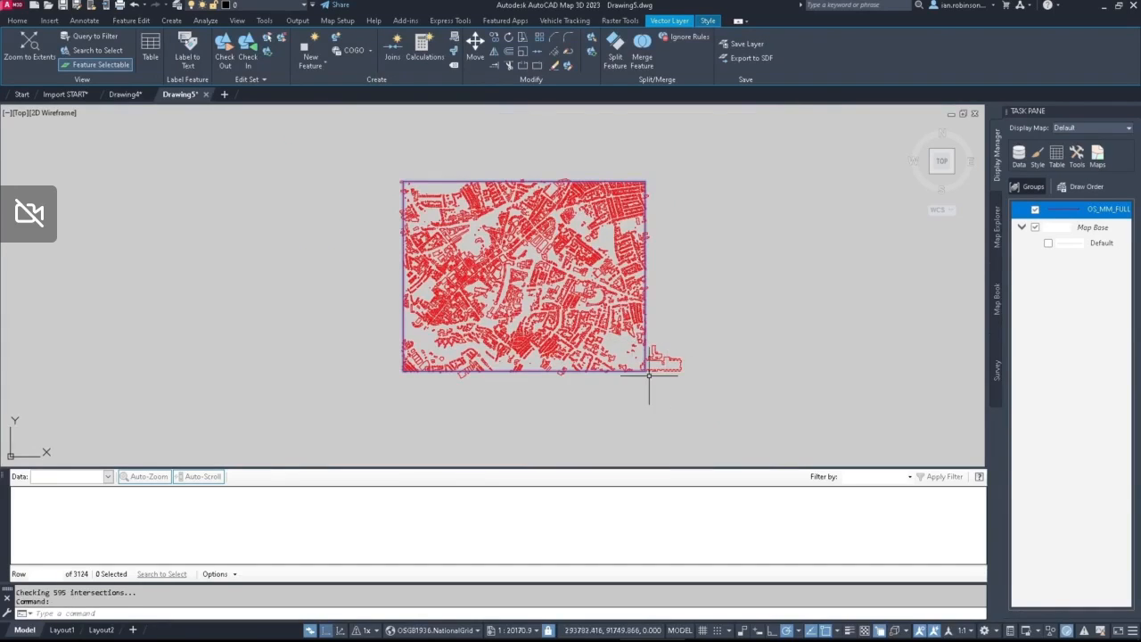
{"action": "scroll", "coordinate": [660, 364], "scroll_direction": "up", "scroll_amount": 5}
{"action": "scroll", "coordinate": [643, 374], "scroll_direction": "up", "scroll_amount": 3}
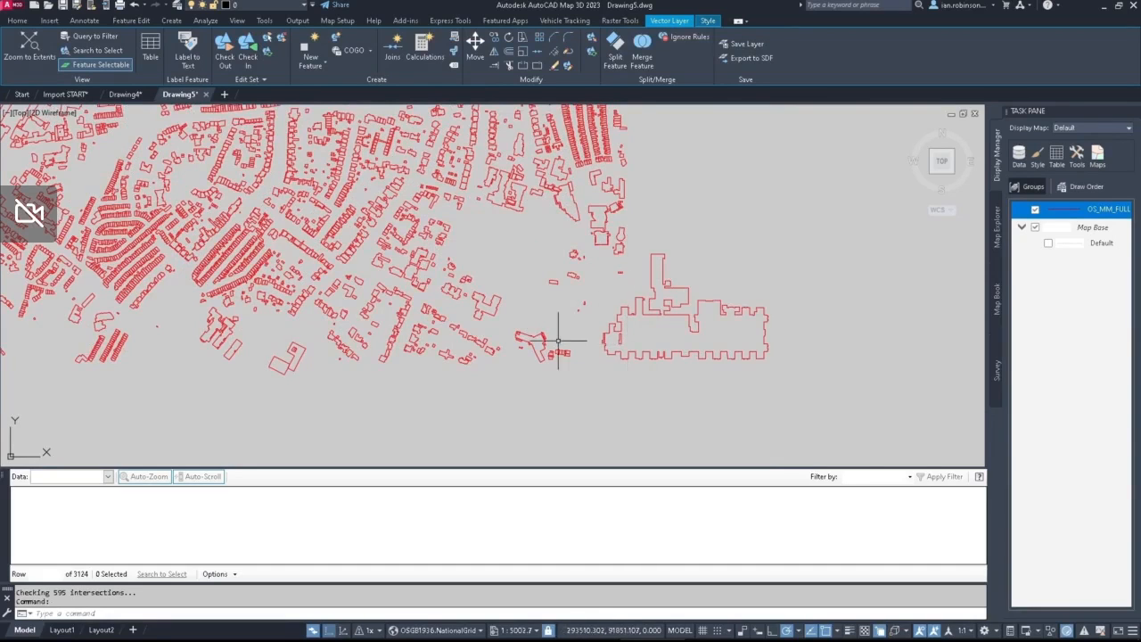
{"action": "scroll", "coordinate": [647, 334], "scroll_direction": "down", "scroll_amount": 4}
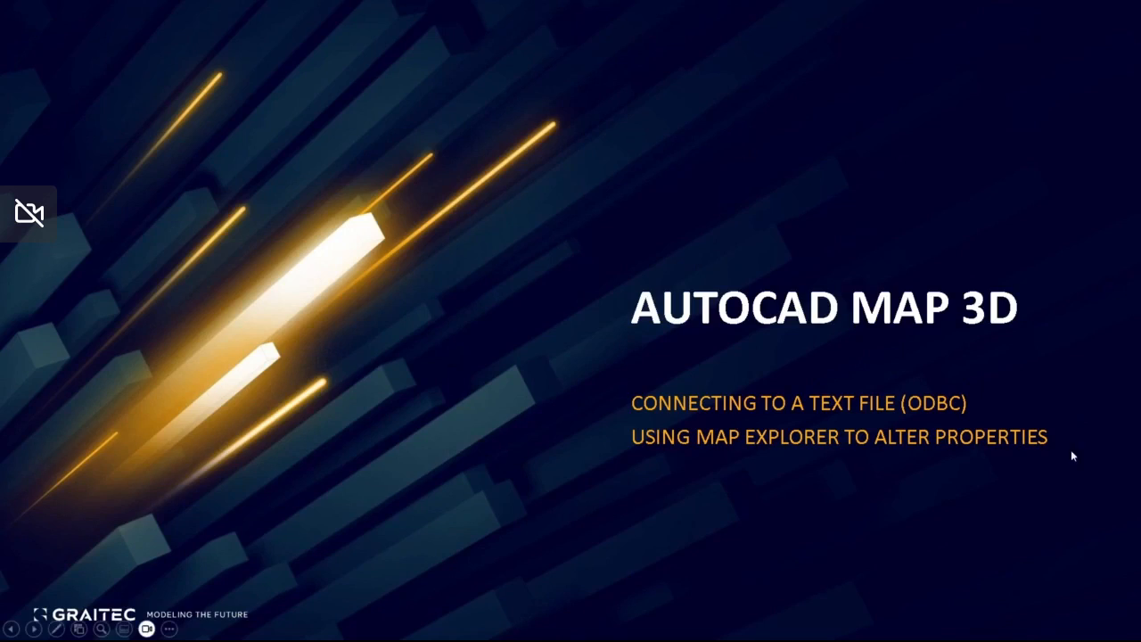
{"action": "key", "text": "Right"}
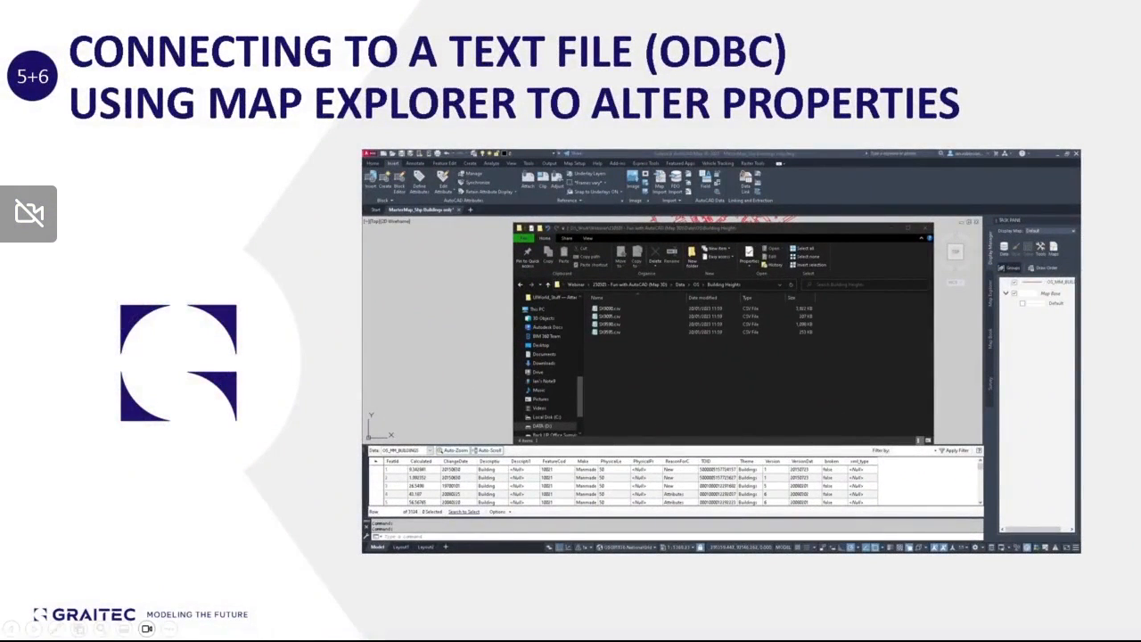
{"action": "key", "text": "Right"}
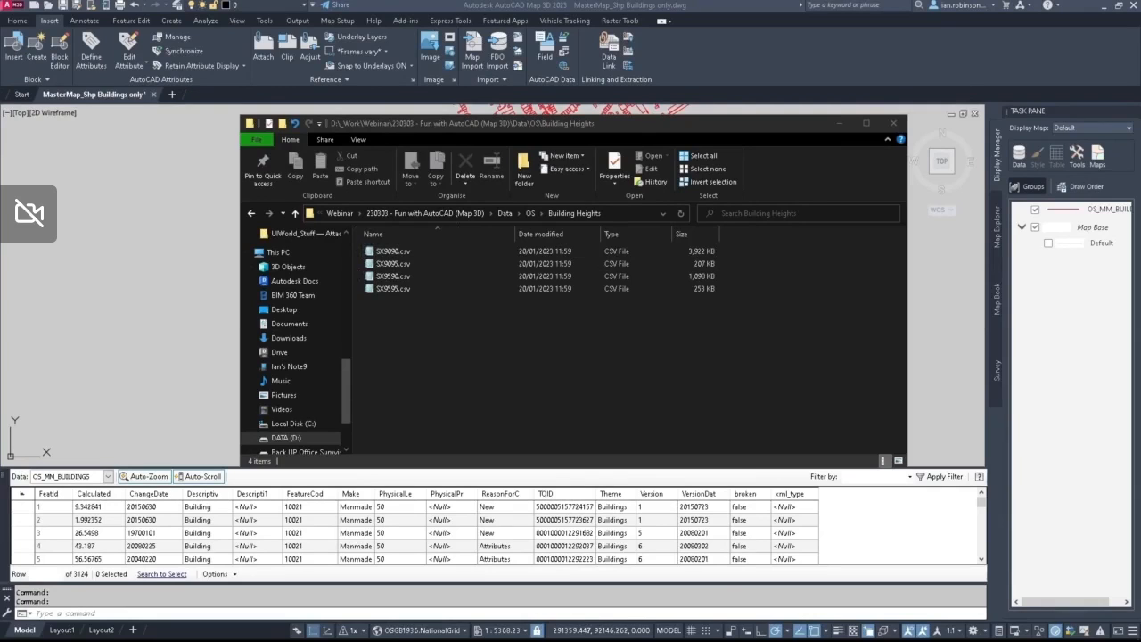
Step: View the building height data of SX9090.csv in Notepad and SX9095.csv in Excel, and close the Notepad file
{"action": "left_click_drag", "start_coordinate": [1140, 178], "coordinate": [615, 56]}
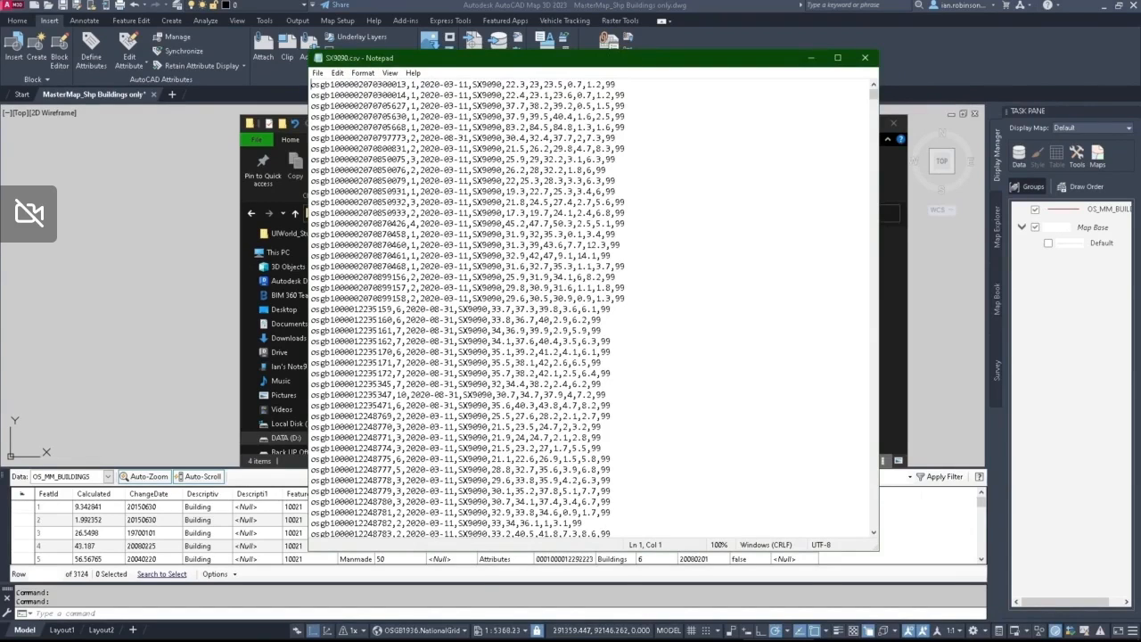
{"action": "left_click_drag", "start_coordinate": [1140, 124], "coordinate": [483, 34]}
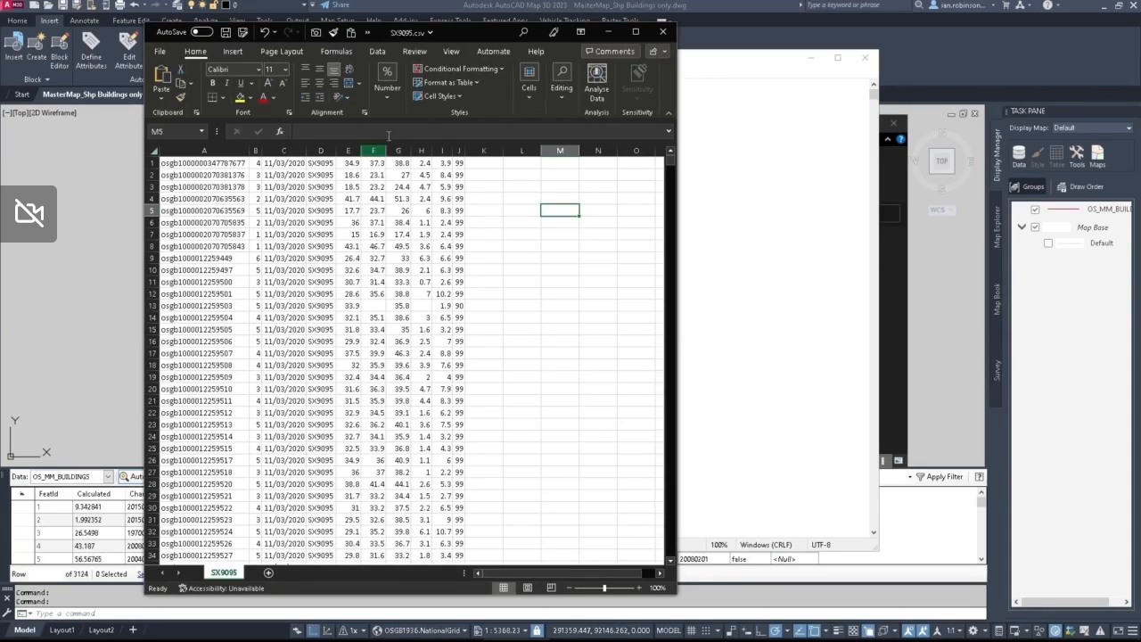
{"action": "left_click", "coordinate": [864, 58]}
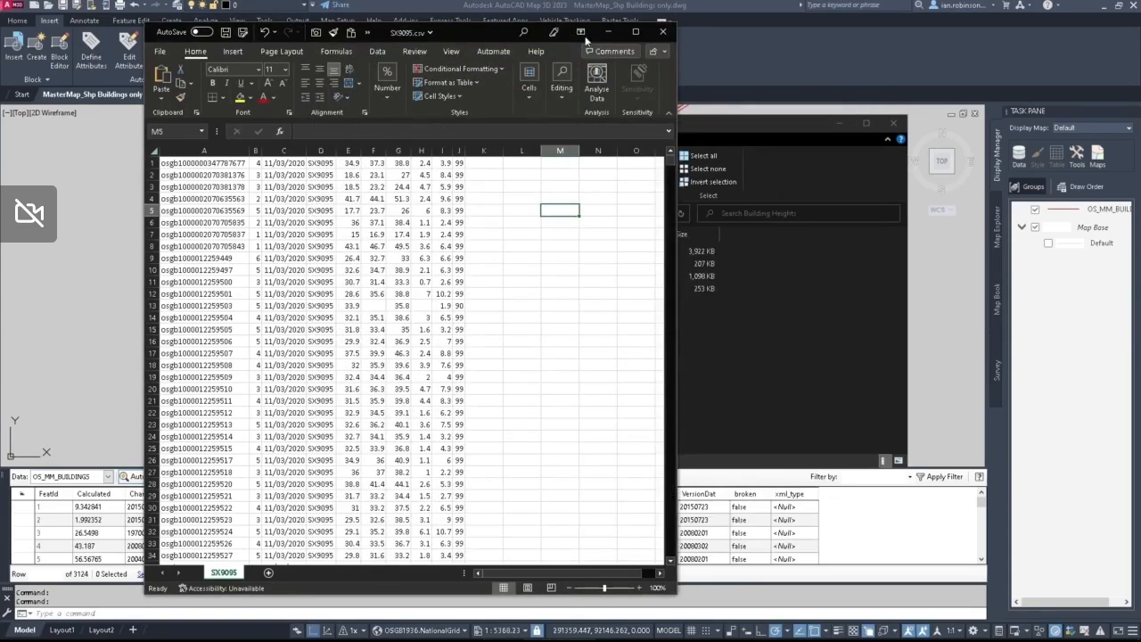
Step: Select the first three building records in the OS_MM_BUILDINGS data table one after another to view each building on the map
{"action": "left_click_drag", "start_coordinate": [481, 32], "coordinate": [982, 37]}
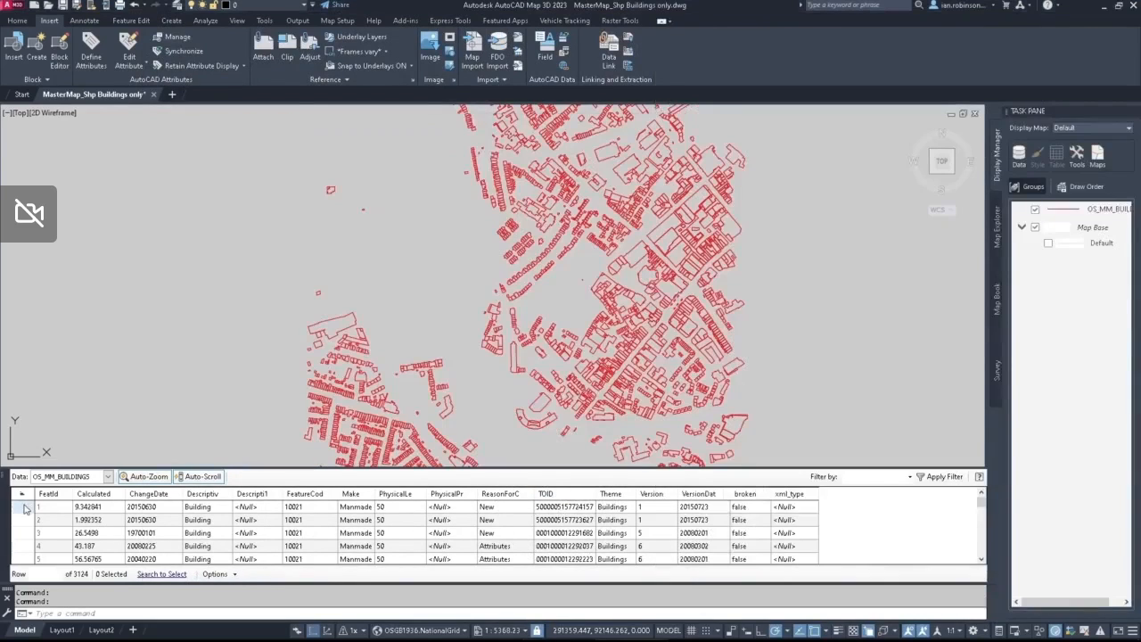
{"action": "left_click", "coordinate": [27, 512]}
{"action": "left_click", "coordinate": [26, 507]}
{"action": "left_click", "coordinate": [21, 518]}
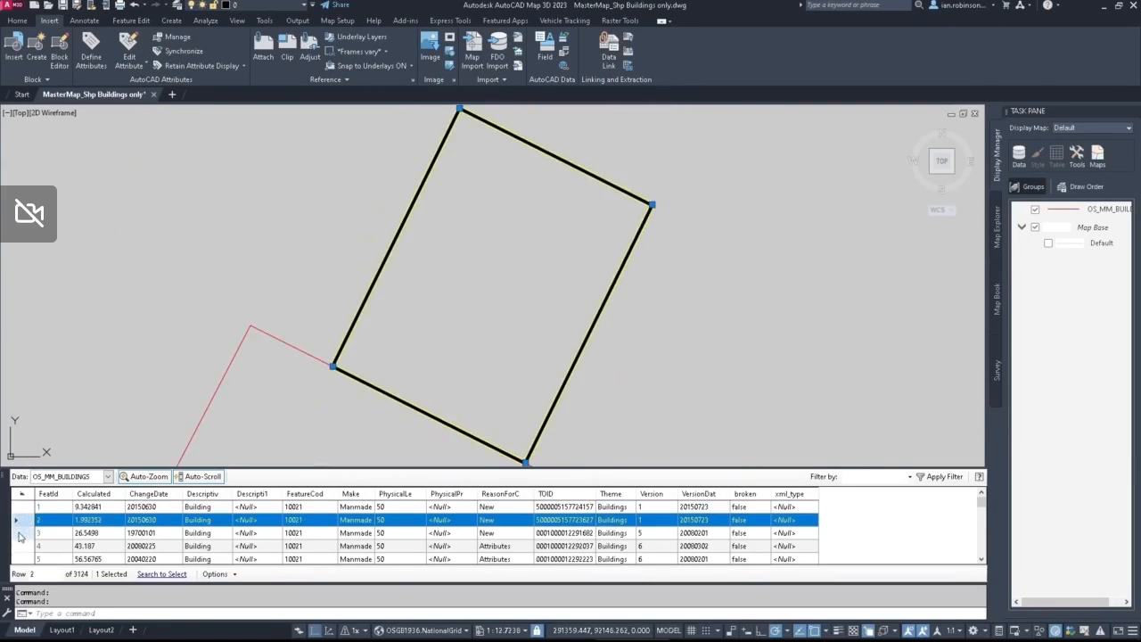
{"action": "left_click", "coordinate": [20, 533]}
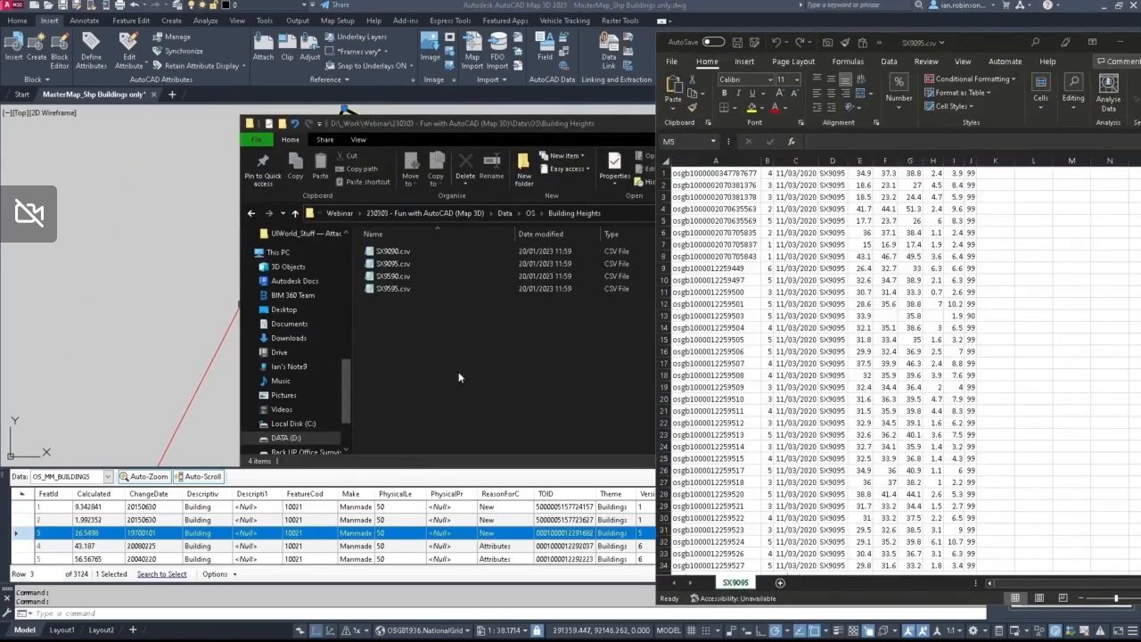
Step: Compare the building identifiers in column A of SX9095.csv with the TOID values in the OS_MM_BUILDINGS data table
{"action": "left_click", "coordinate": [714, 305]}
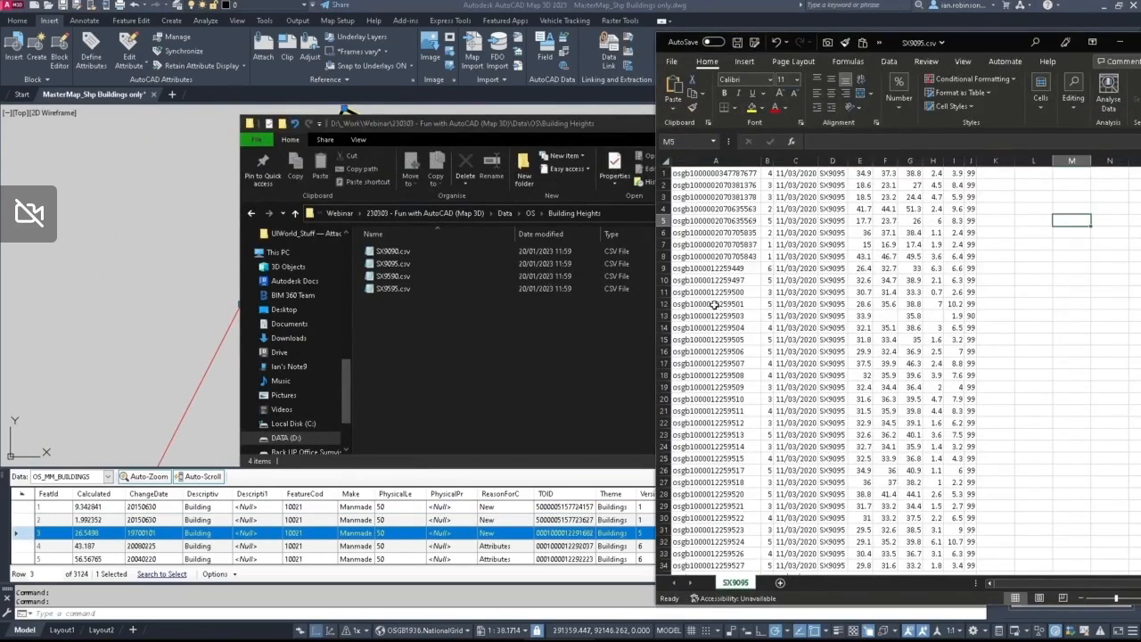
{"action": "left_click", "coordinate": [714, 305]}
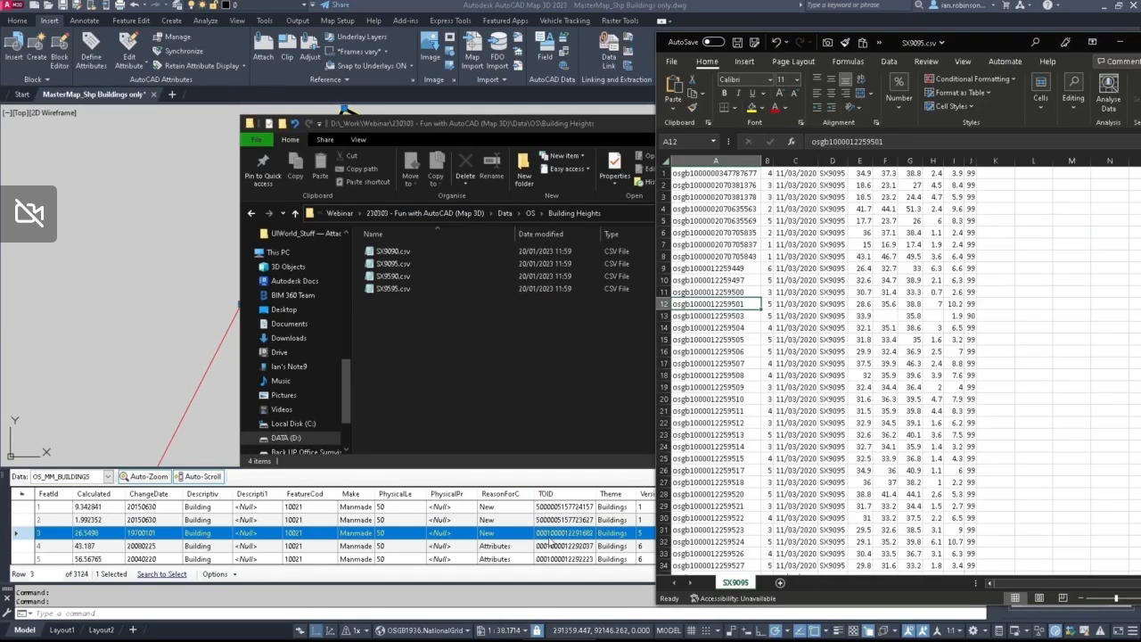
{"action": "scroll", "coordinate": [551, 542], "scroll_direction": "down", "scroll_amount": 9}
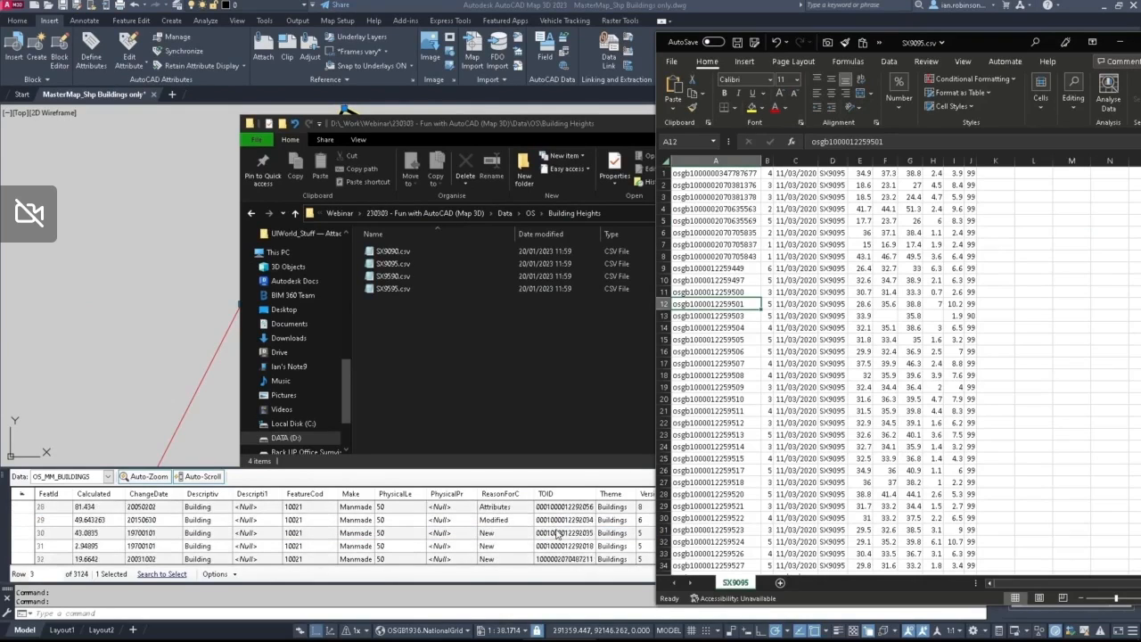
{"action": "scroll", "coordinate": [557, 533], "scroll_direction": "up", "scroll_amount": 1}
{"action": "scroll", "coordinate": [557, 533], "scroll_direction": "down", "scroll_amount": 7}
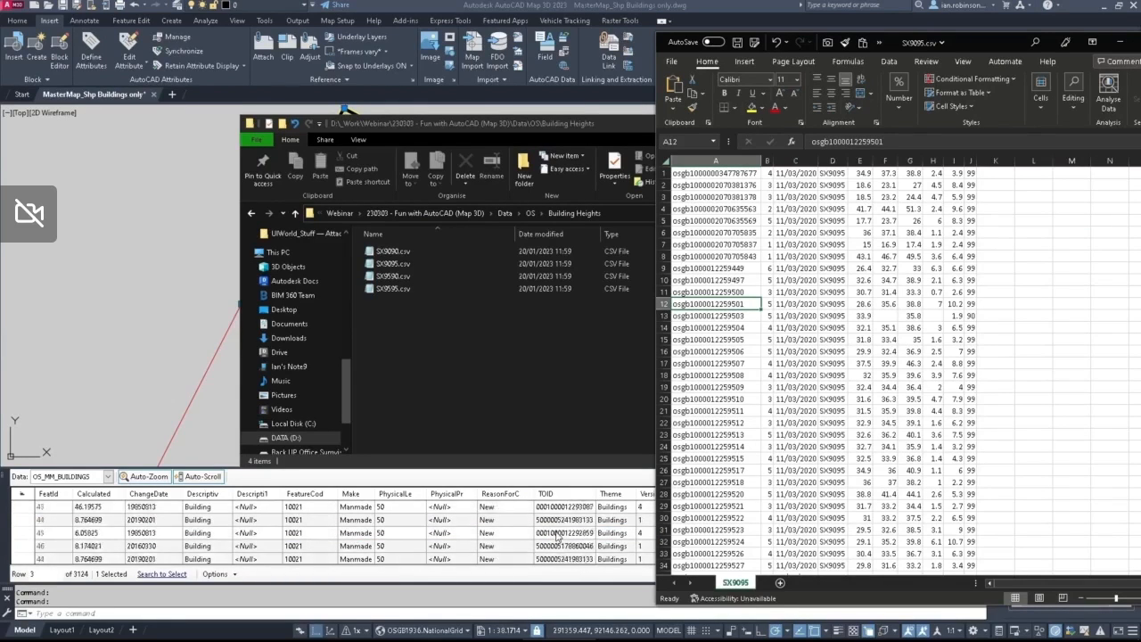
{"action": "scroll", "coordinate": [551, 545], "scroll_direction": "down", "scroll_amount": 3}
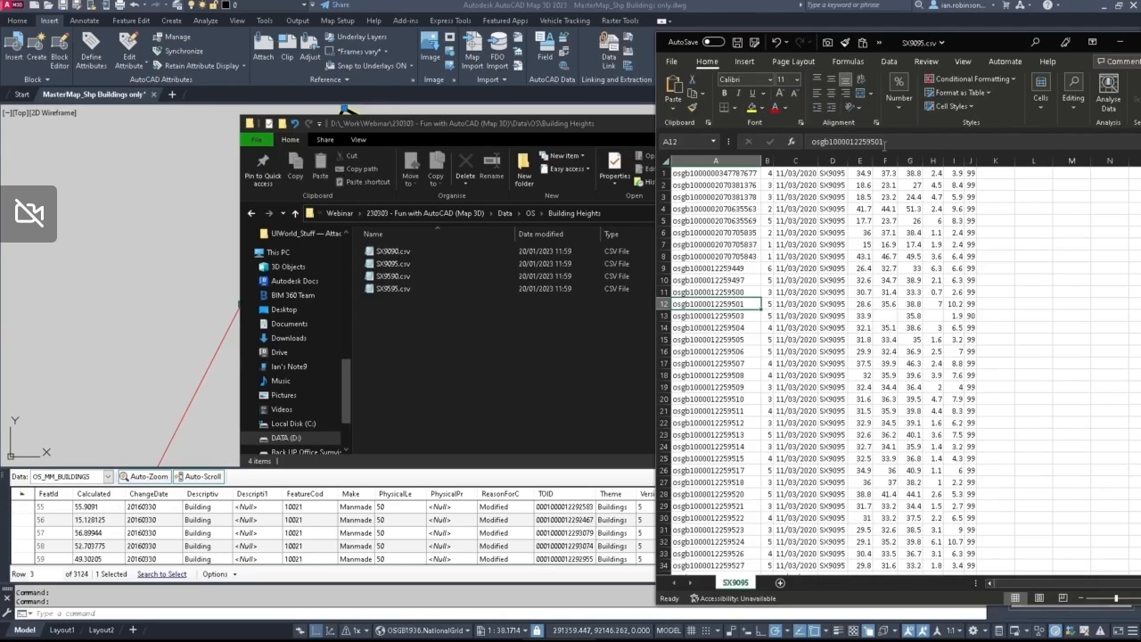
Step: Close SX9095.csv in Excel without saving changes
{"action": "left_click_drag", "start_coordinate": [993, 44], "coordinate": [677, 49]}
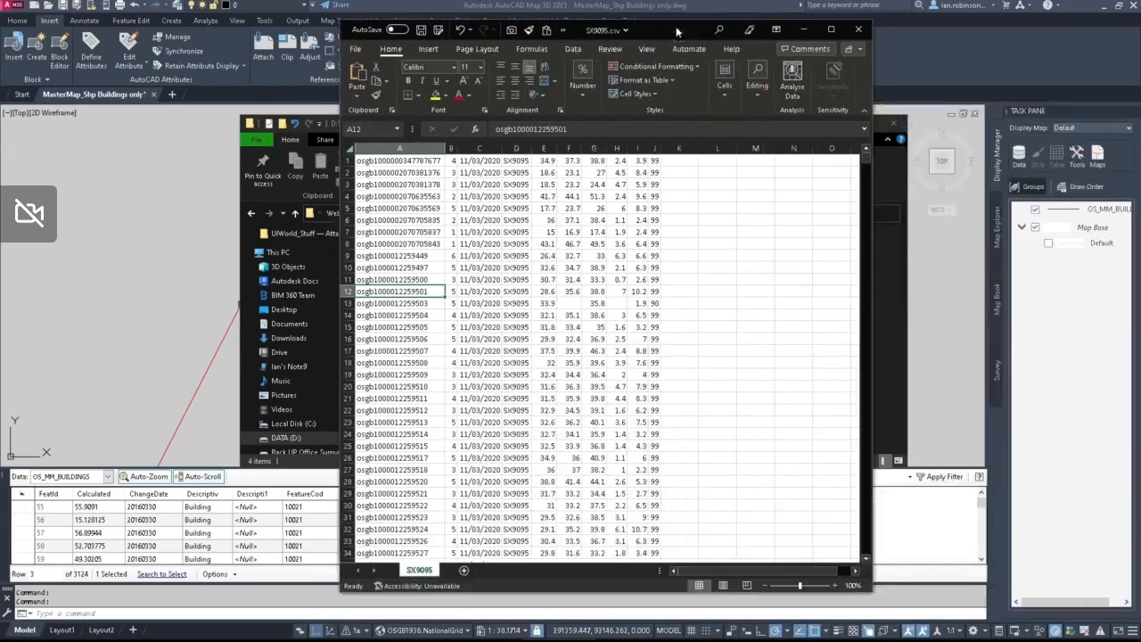
{"action": "left_click", "coordinate": [861, 29]}
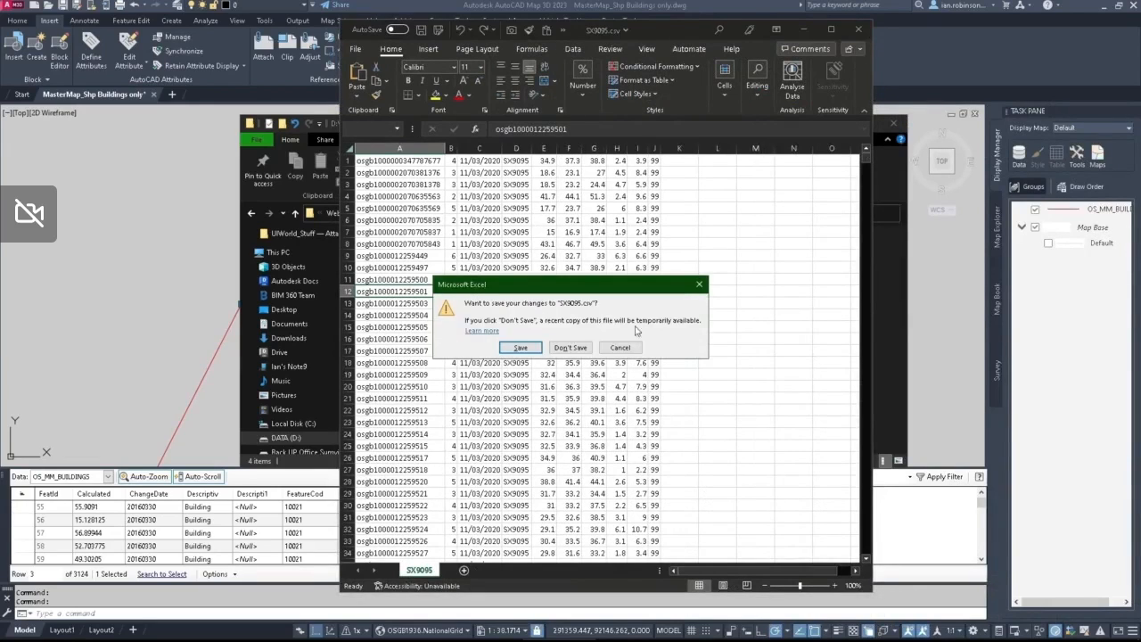
{"action": "left_click", "coordinate": [569, 348]}
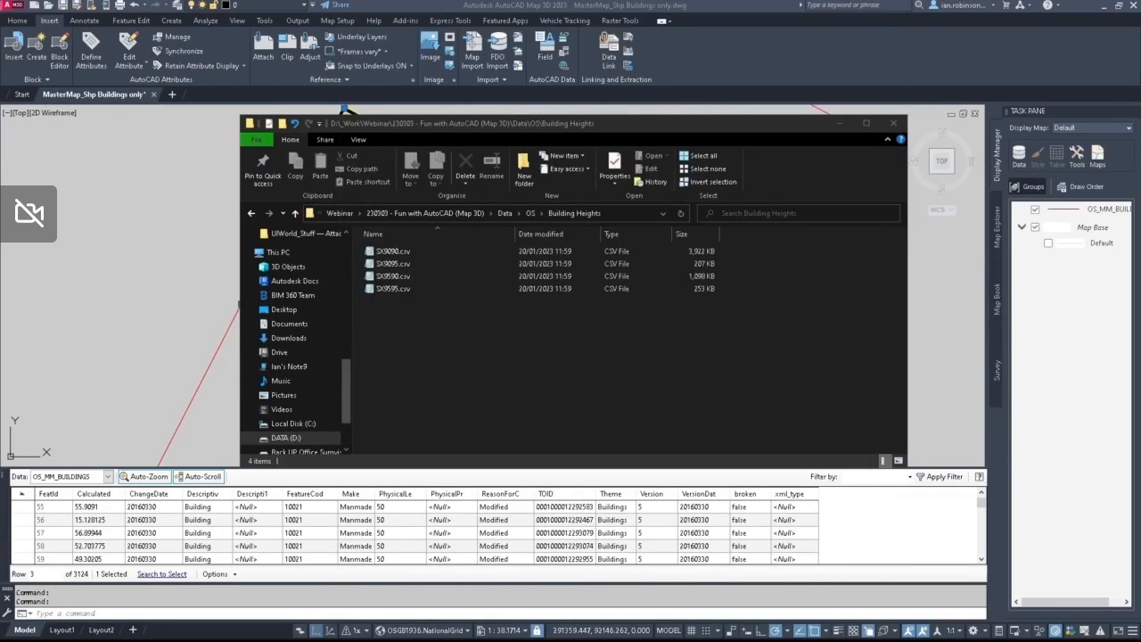
Step: Bring up the Building Heights.xlsx workbook and examine the REPLACE and IF formula texts in cells L1 and M1
{"action": "left_click_drag", "start_coordinate": [1140, 107], "coordinate": [779, 30]}
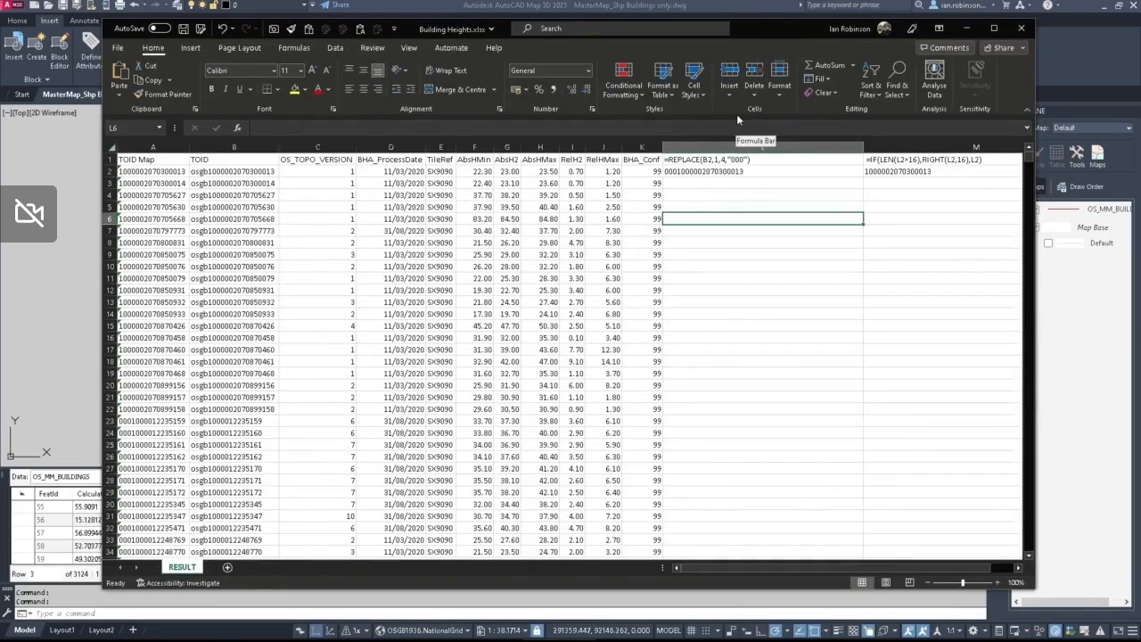
{"action": "left_click", "coordinate": [731, 159]}
{"action": "left_click", "coordinate": [879, 161]}
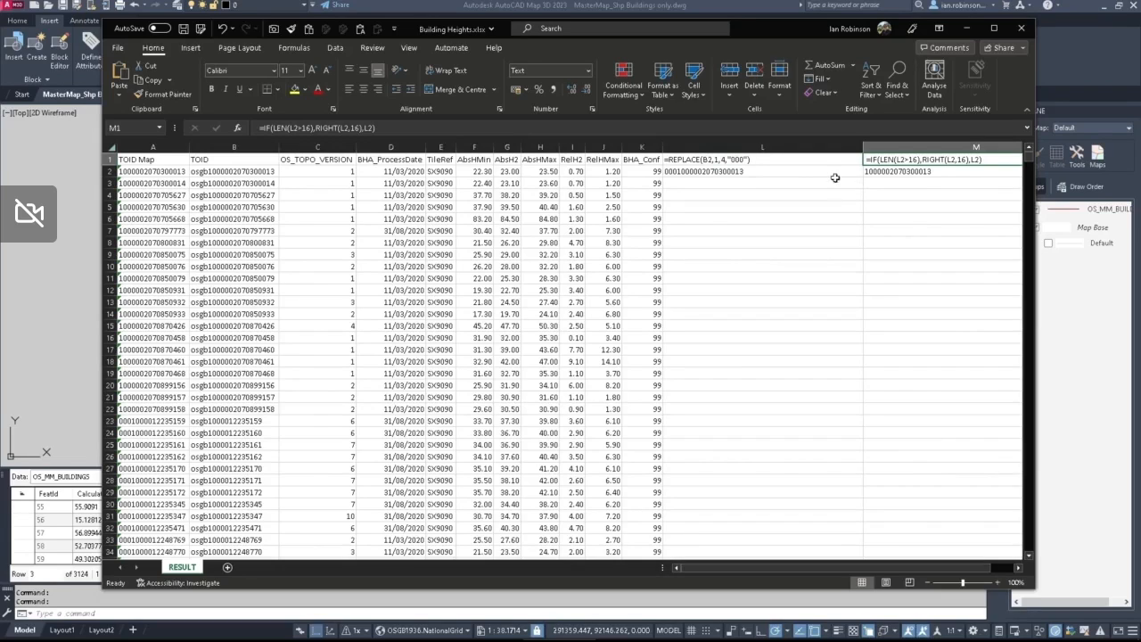
{"action": "left_click", "coordinate": [808, 160]}
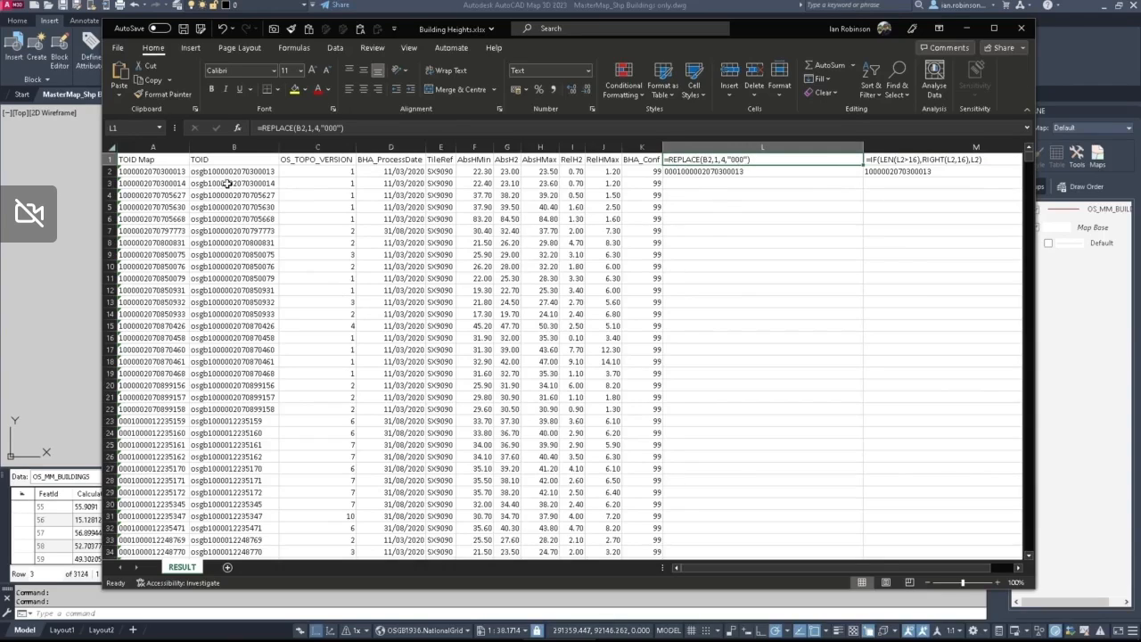
{"action": "left_click", "coordinate": [749, 238]}
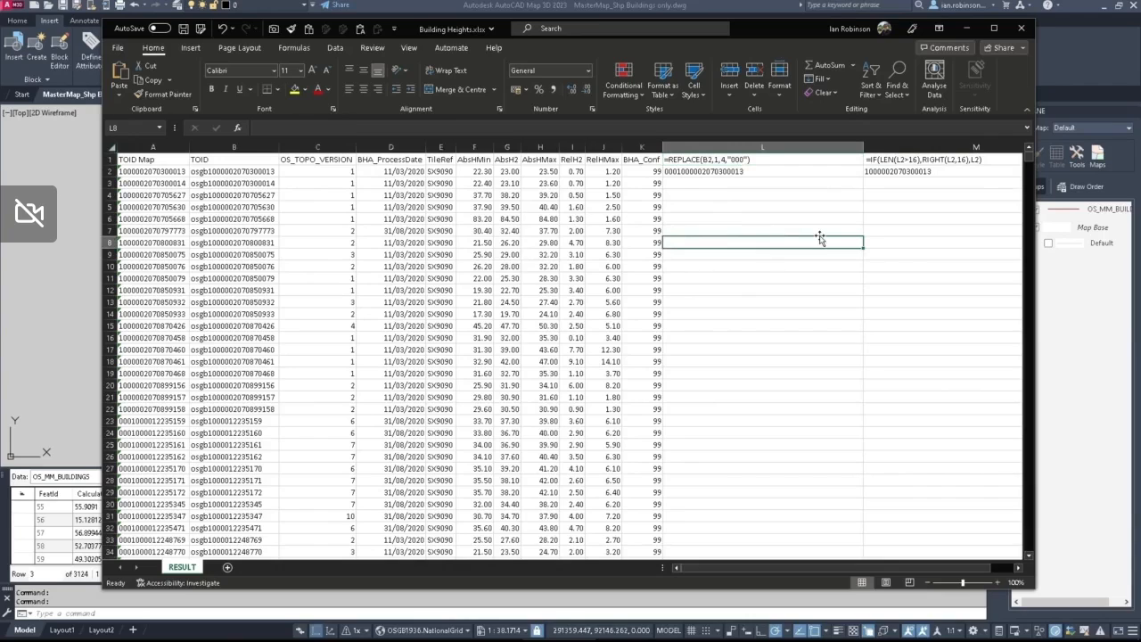
{"action": "type", "text": "=replace"}
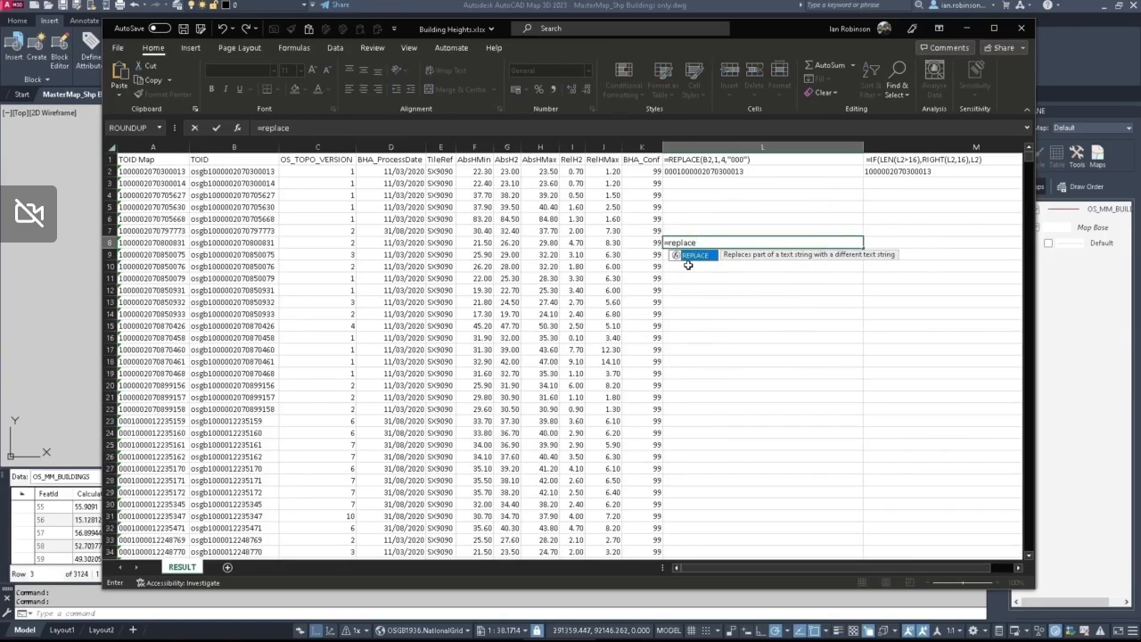
{"action": "type", "text": "("}
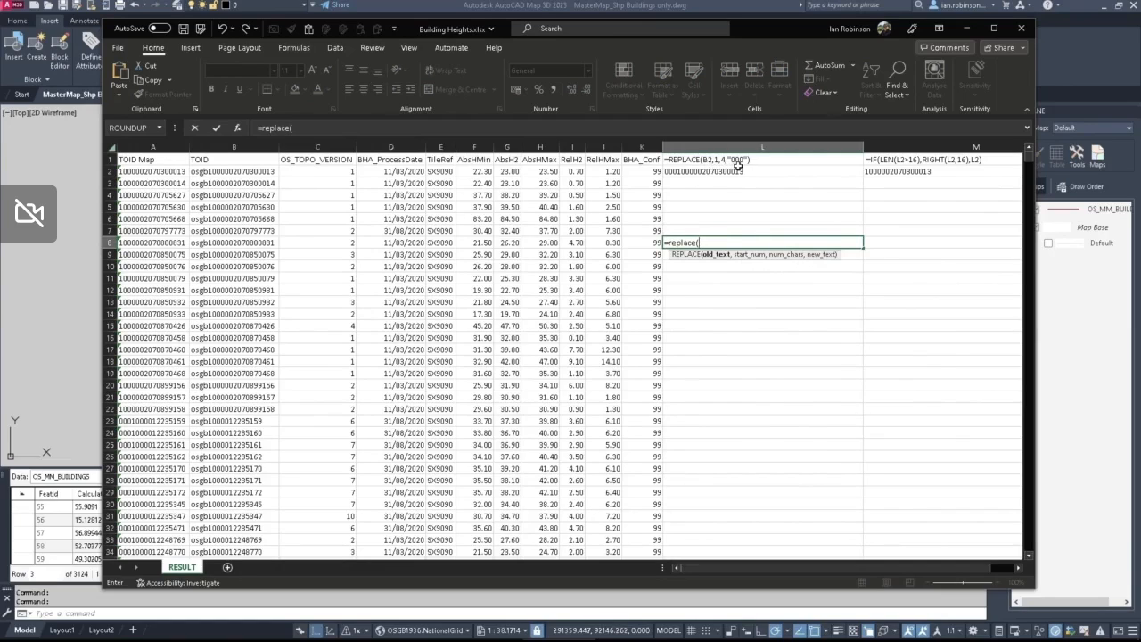
{"action": "key", "text": "Escape"}
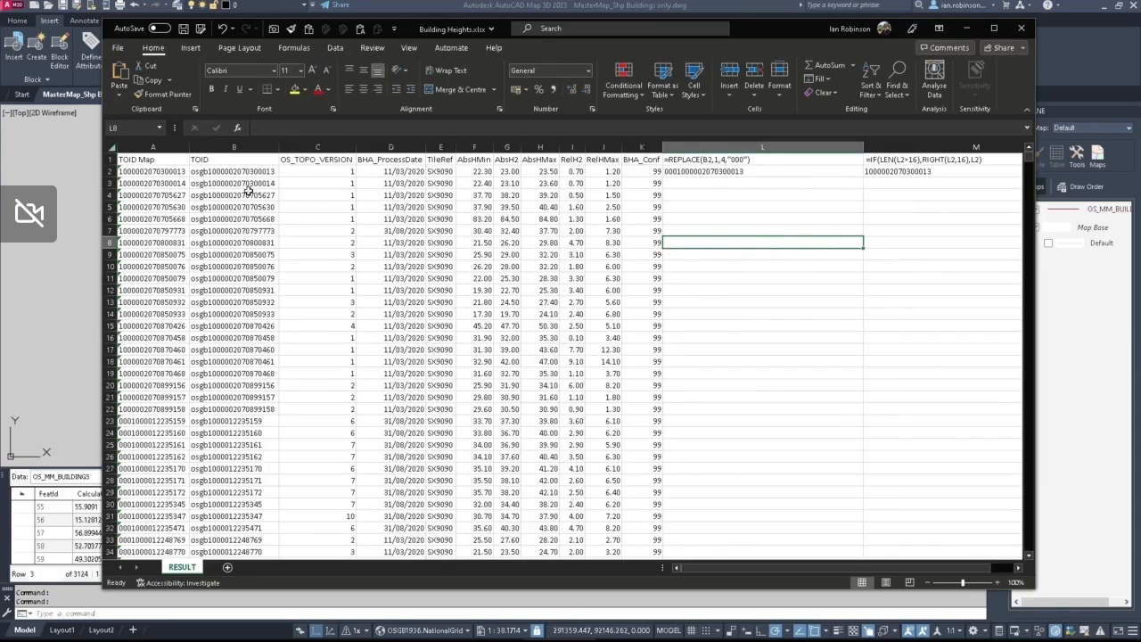
Step: Fill the formula =REPLACE(B2,1,4,"000") from cell L2 down column L for all building rows
{"action": "left_click", "coordinate": [727, 169]}
{"action": "double_click", "coordinate": [862, 177]}
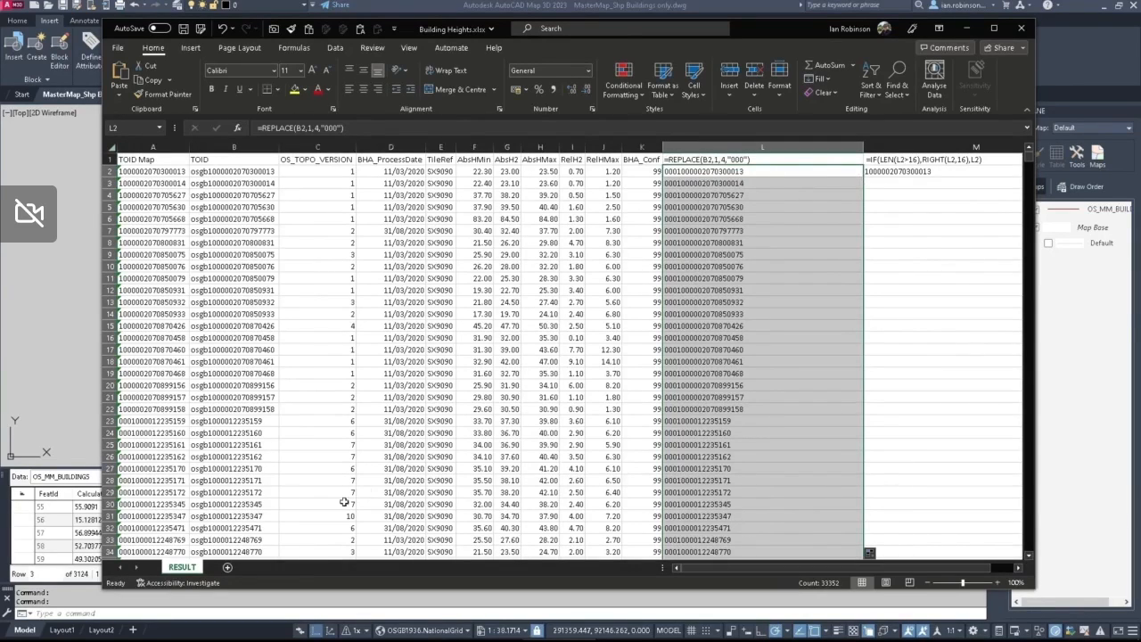
{"action": "key", "text": "ctrl"}
{"action": "key", "text": "ctrl"}
{"action": "key", "text": "ctrl"}
{"action": "key", "text": "ctrl"}
Step: Fill the formula =IF(LEN(L2>16),RIGHT(L2,16),L2) from cell M2 down column M and check the converted identifiers
{"action": "left_click", "coordinate": [919, 161]}
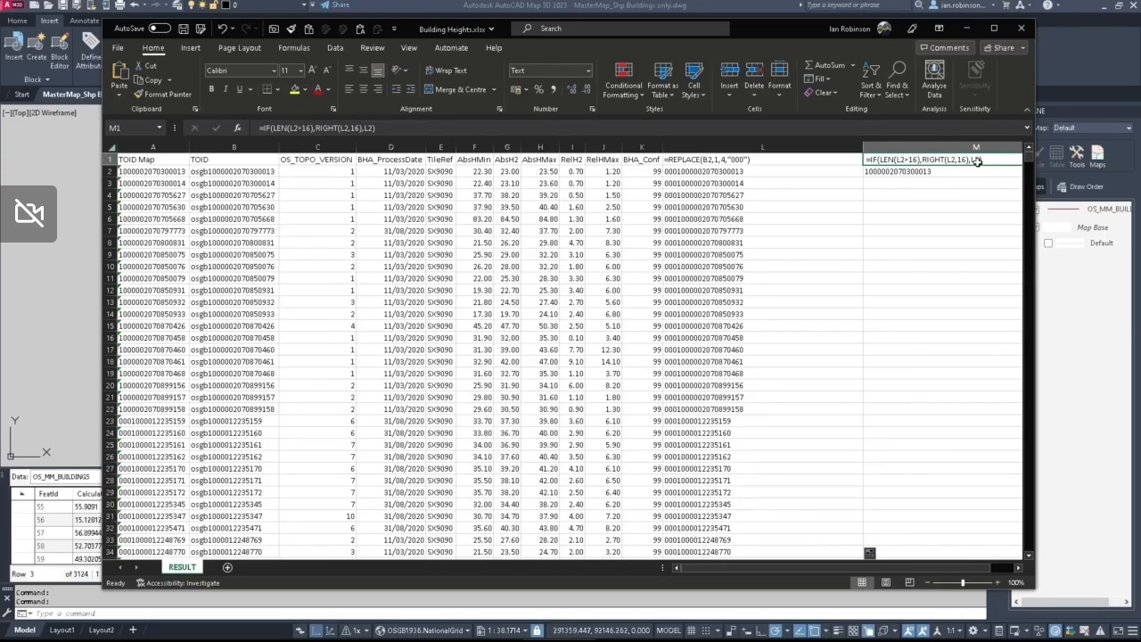
{"action": "key", "text": "Return"}
{"action": "left_click_drag", "start_coordinate": [876, 568], "coordinate": [909, 575]}
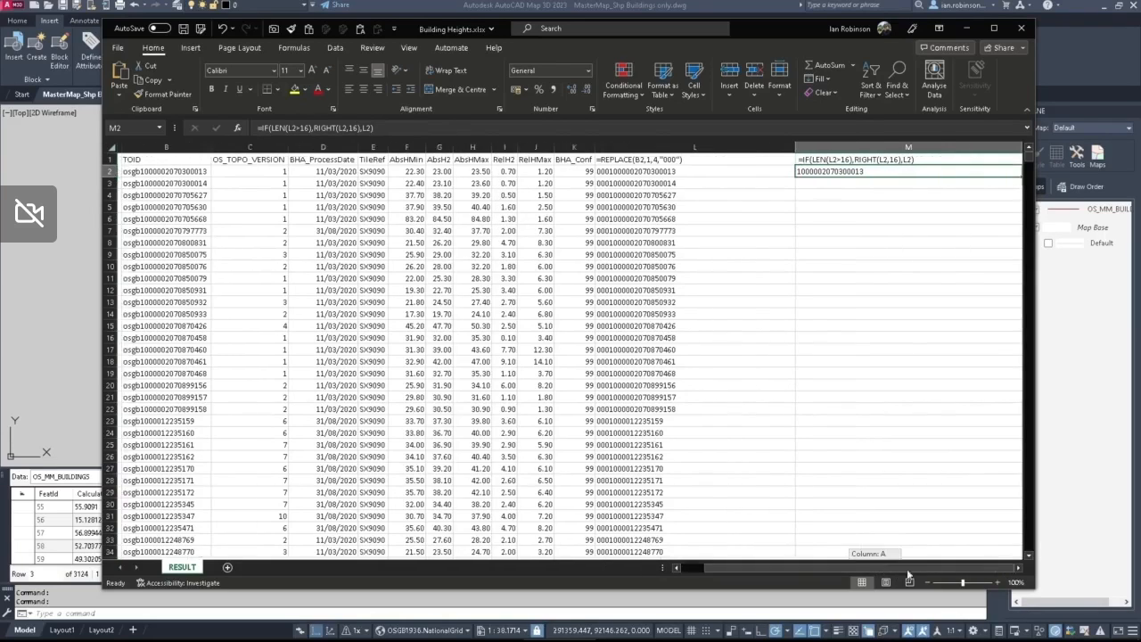
{"action": "double_click", "coordinate": [1021, 178]}
{"action": "scroll", "coordinate": [837, 349], "scroll_direction": "down", "scroll_amount": 9}
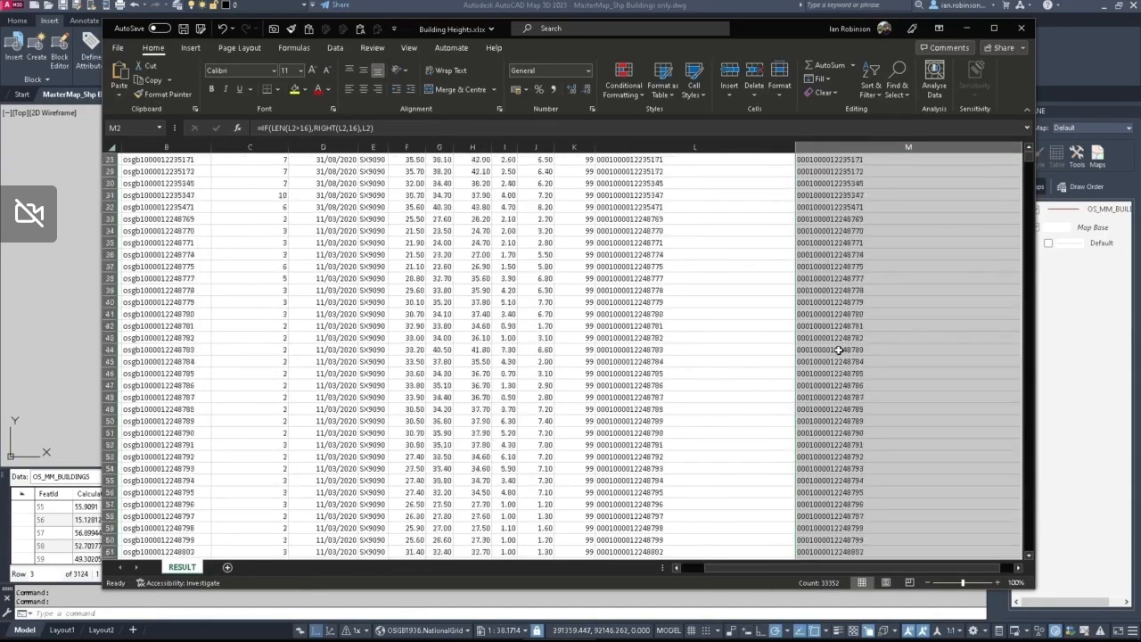
{"action": "scroll", "coordinate": [838, 350], "scroll_direction": "down", "scroll_amount": 20}
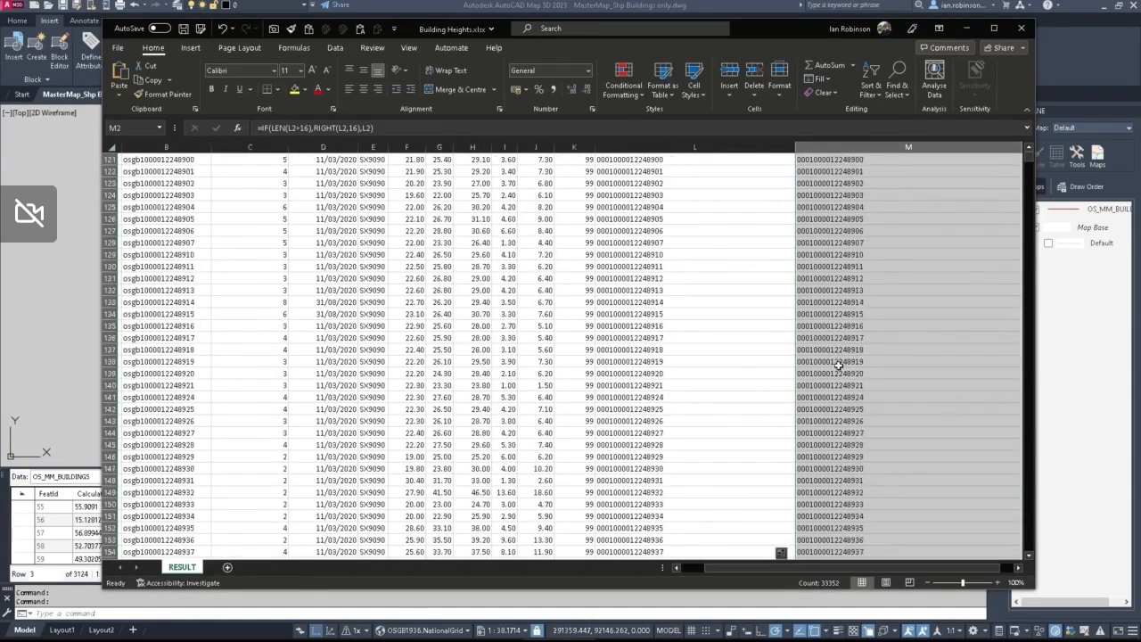
{"action": "scroll", "coordinate": [838, 365], "scroll_direction": "down", "scroll_amount": 5}
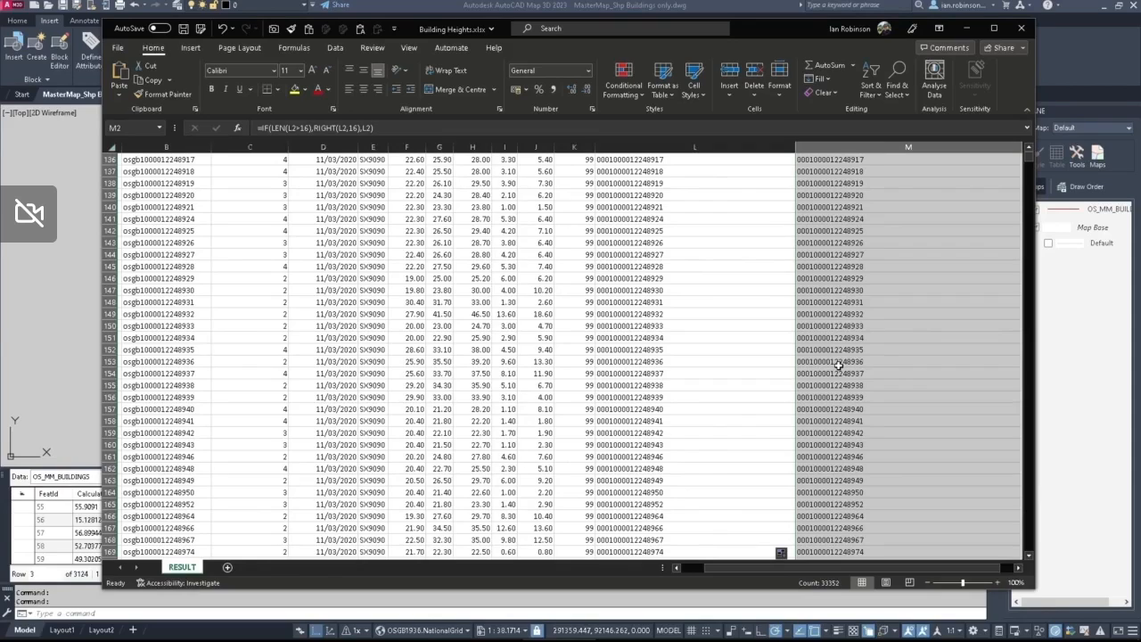
{"action": "scroll", "coordinate": [839, 366], "scroll_direction": "up", "scroll_amount": 7}
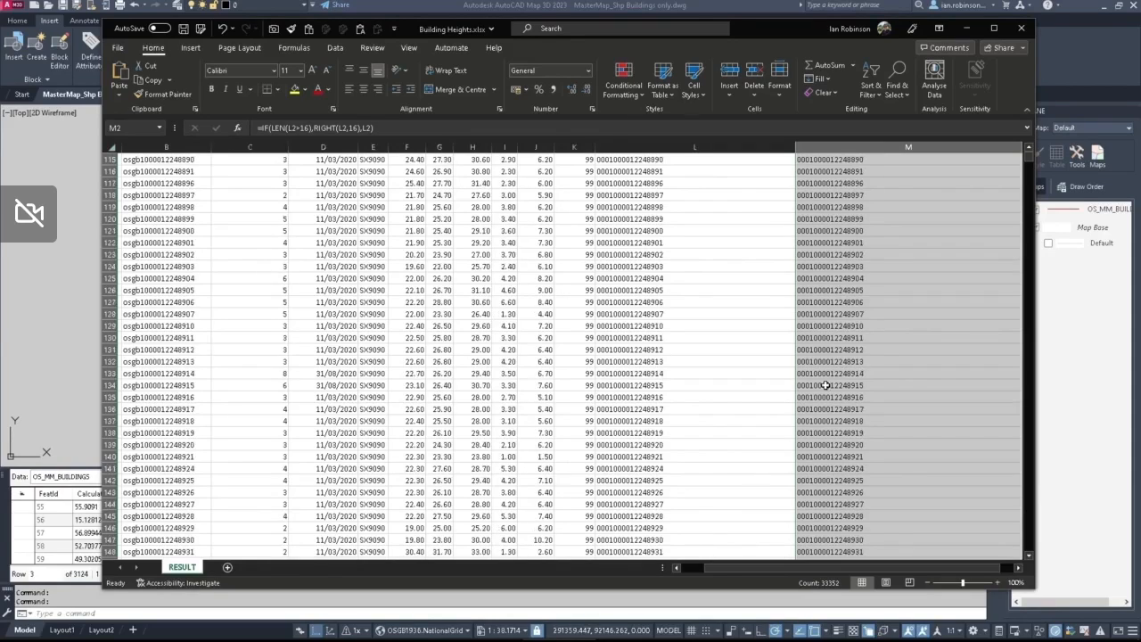
{"action": "left_click", "coordinate": [693, 570]}
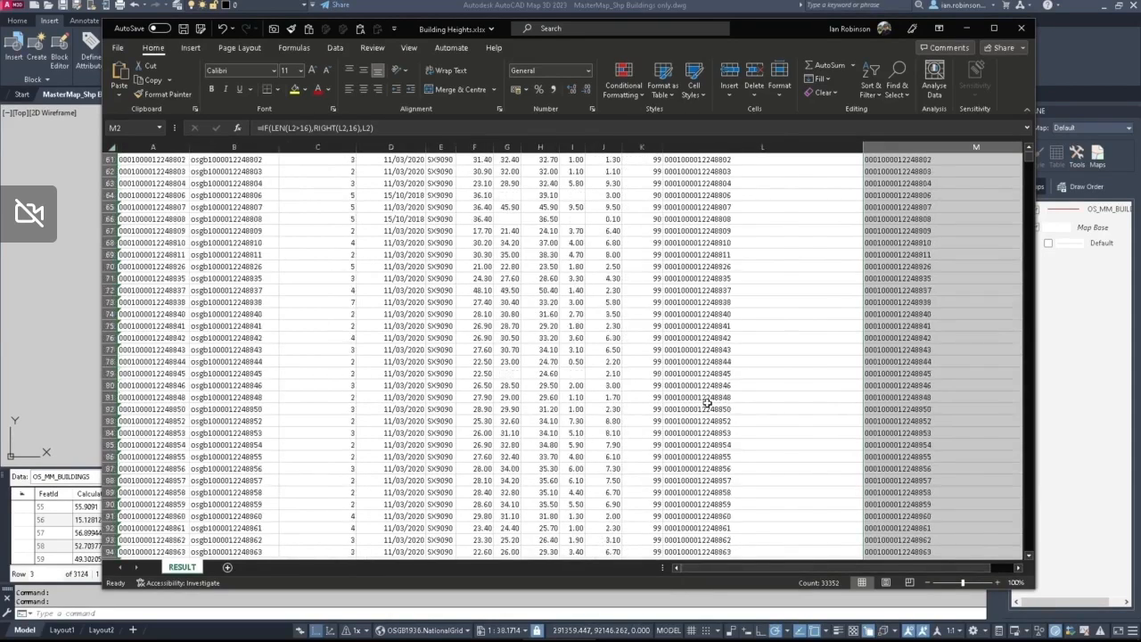
{"action": "scroll", "coordinate": [707, 403], "scroll_direction": "up", "scroll_amount": 20}
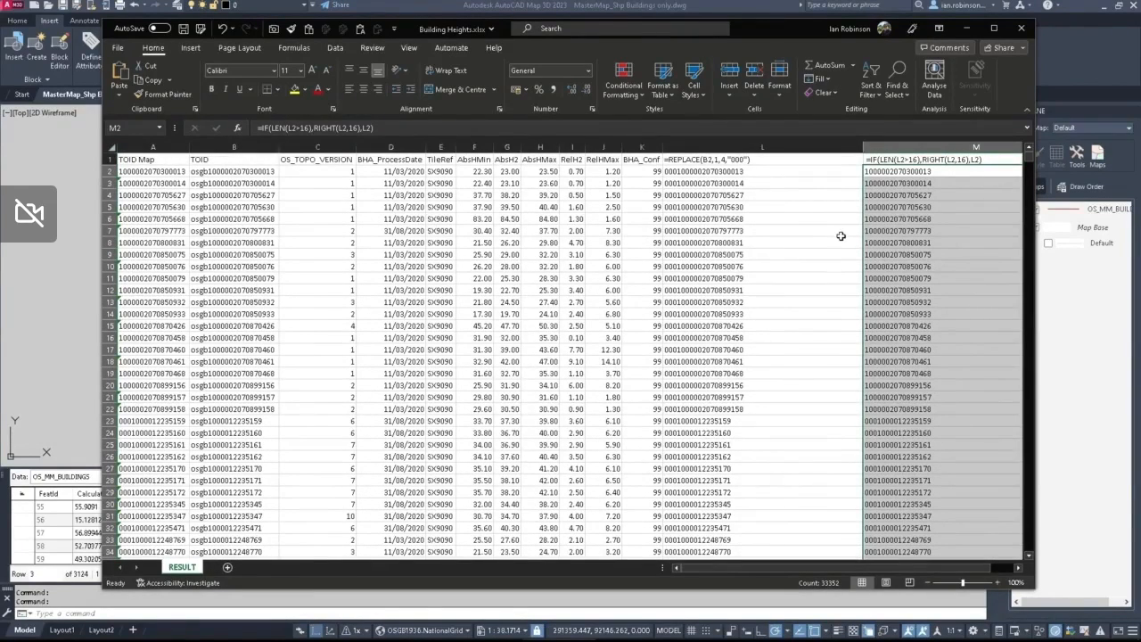
Step: Compare the TOID Map values in column A with the formula results in column M by selecting their upper rows in turn
{"action": "left_click", "coordinate": [150, 158]}
{"action": "left_click", "coordinate": [149, 147]}
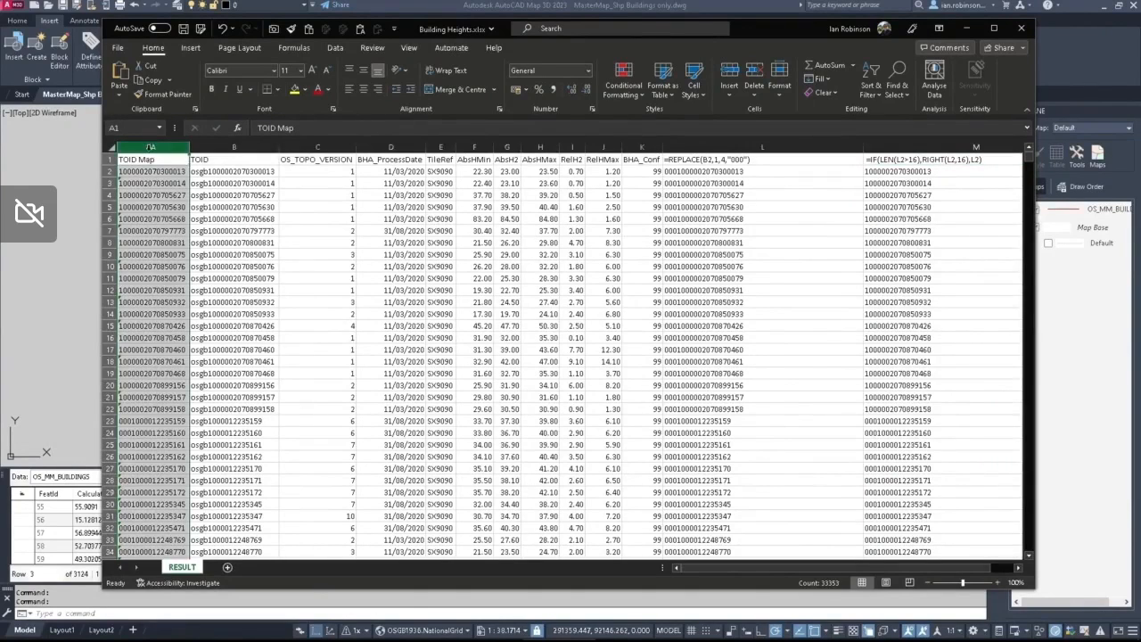
{"action": "left_click", "coordinate": [149, 172]}
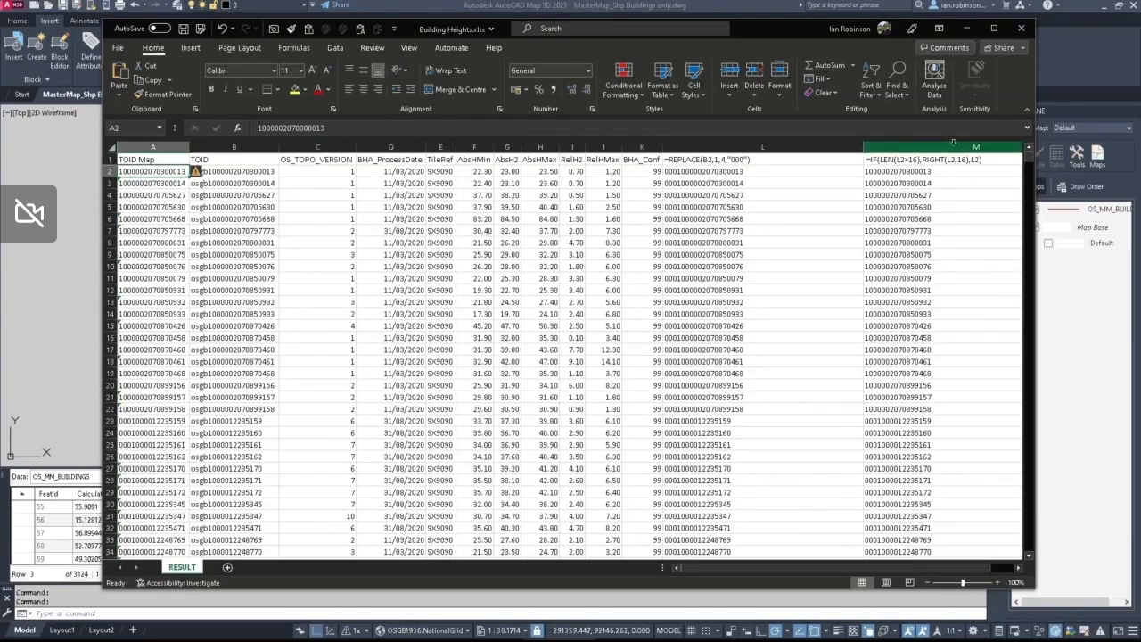
{"action": "left_click_drag", "start_coordinate": [888, 171], "coordinate": [880, 378]}
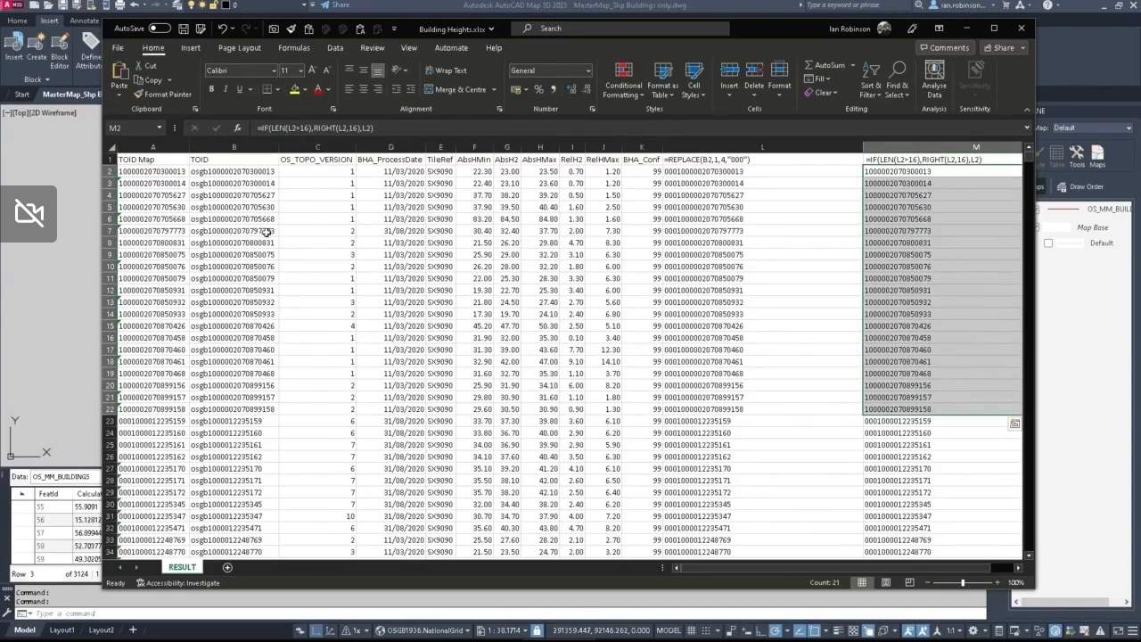
{"action": "left_click_drag", "start_coordinate": [164, 172], "coordinate": [138, 326]}
{"action": "right_click", "coordinate": [138, 326]}
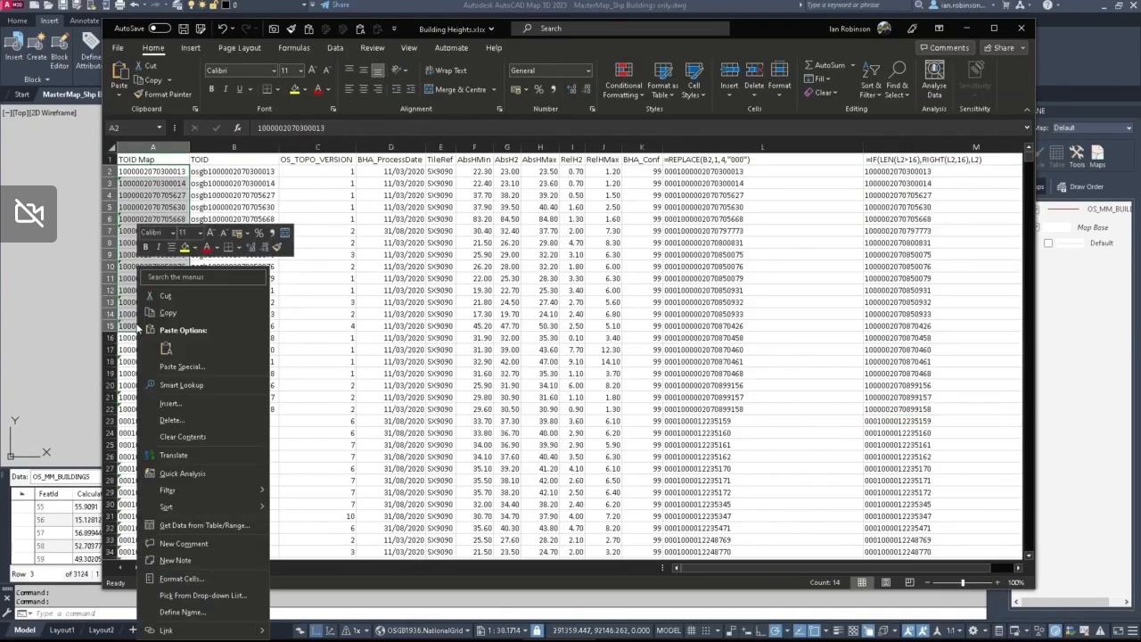
{"action": "left_click", "coordinate": [194, 317]}
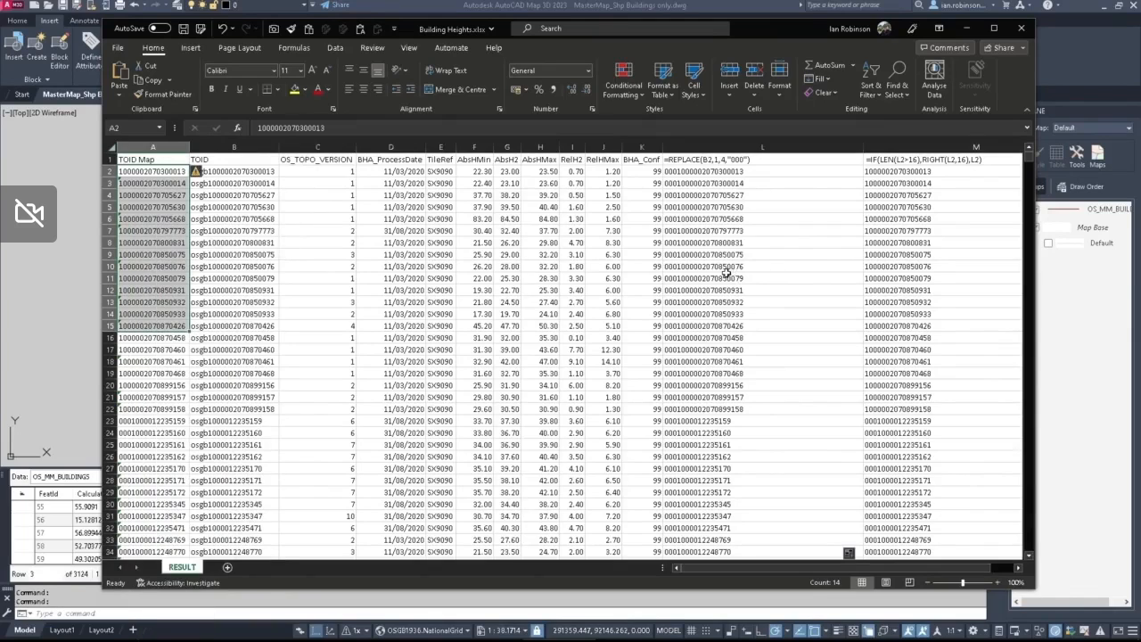
{"action": "left_click", "coordinate": [386, 233]}
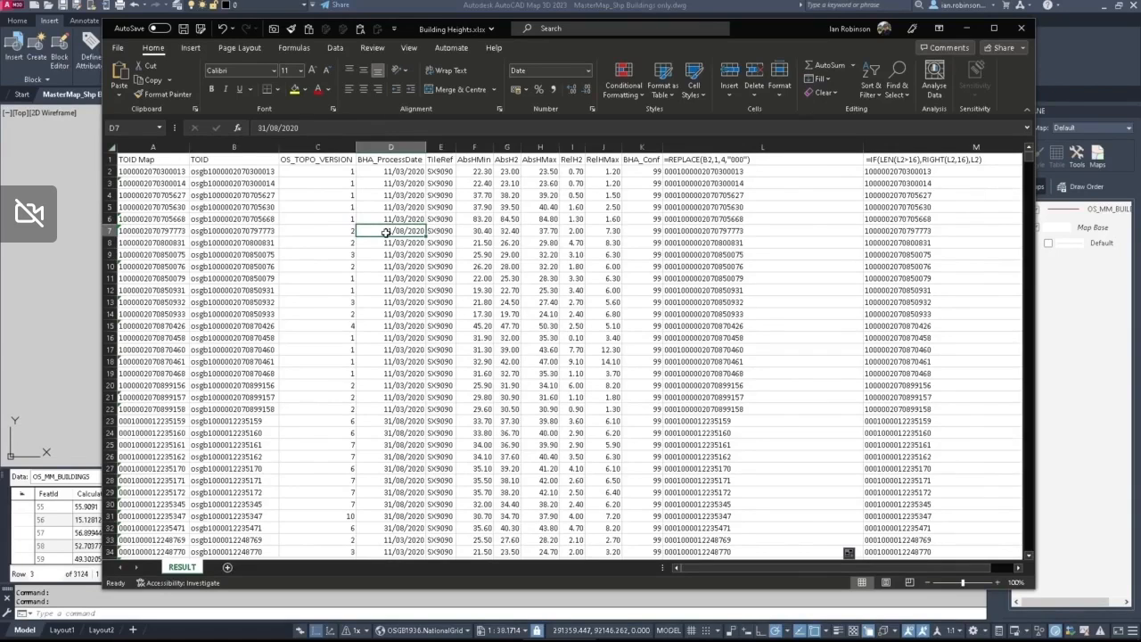
Step: Close the Building Heights.xlsx workbook without saving and inspect the TOID Map column of the SX90 Formatted table in Access
{"action": "left_click", "coordinate": [1020, 28]}
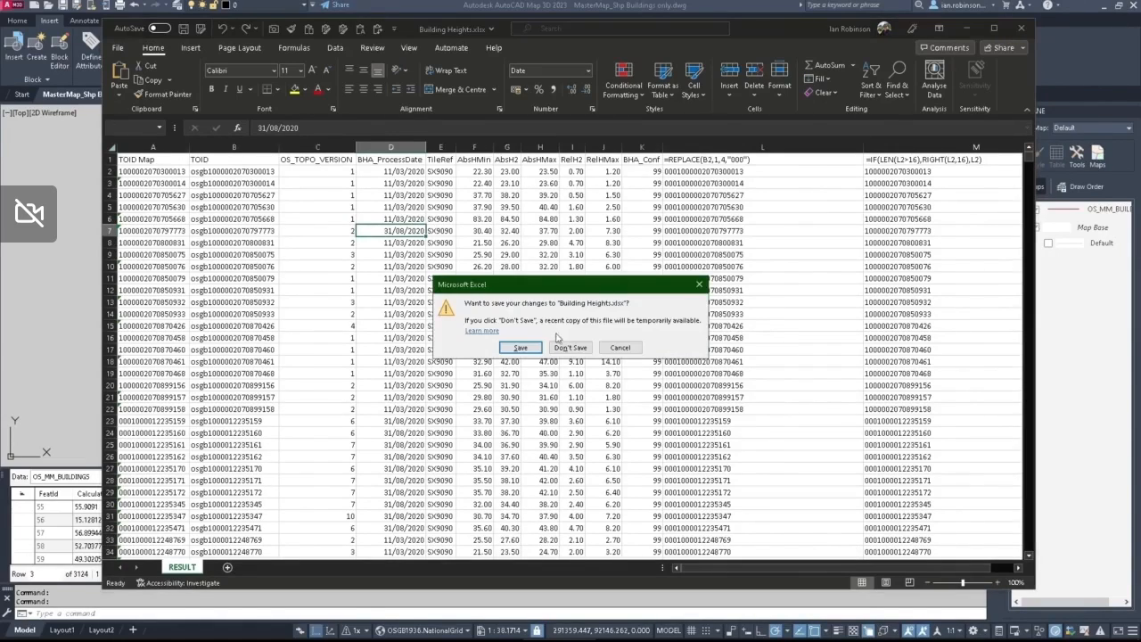
{"action": "left_click", "coordinate": [569, 348]}
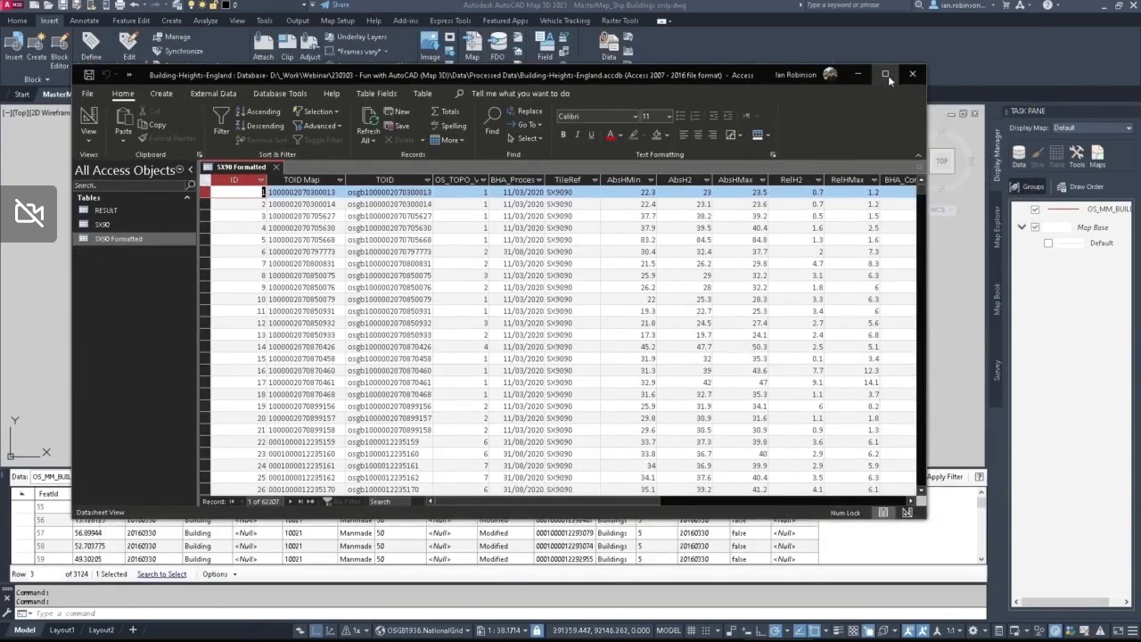
{"action": "left_click", "coordinate": [885, 74]}
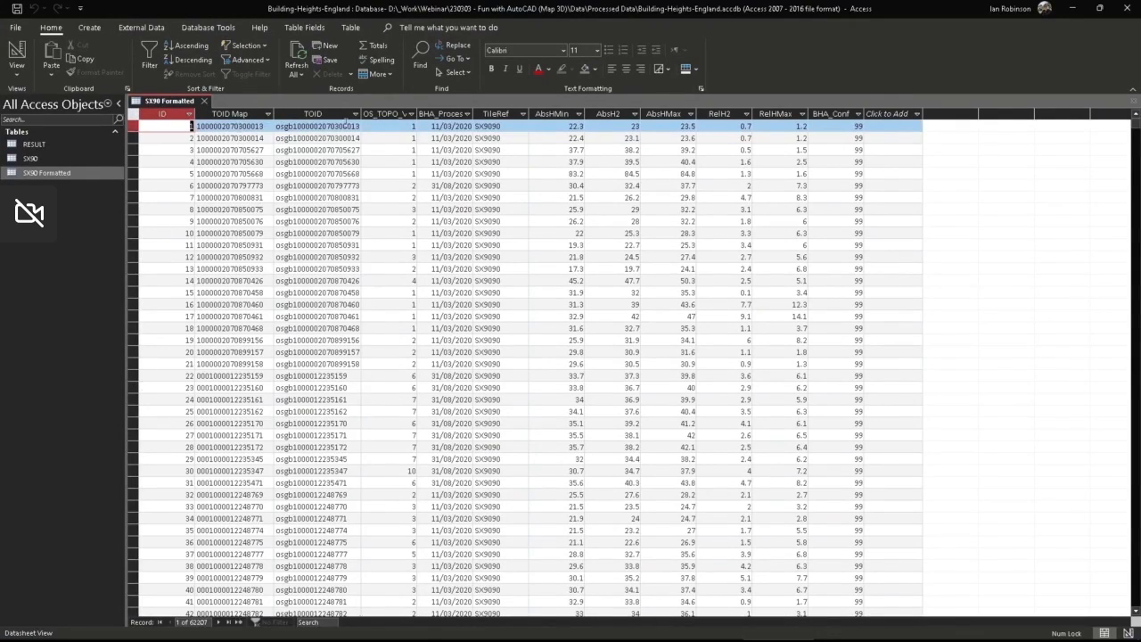
{"action": "left_click", "coordinate": [225, 113]}
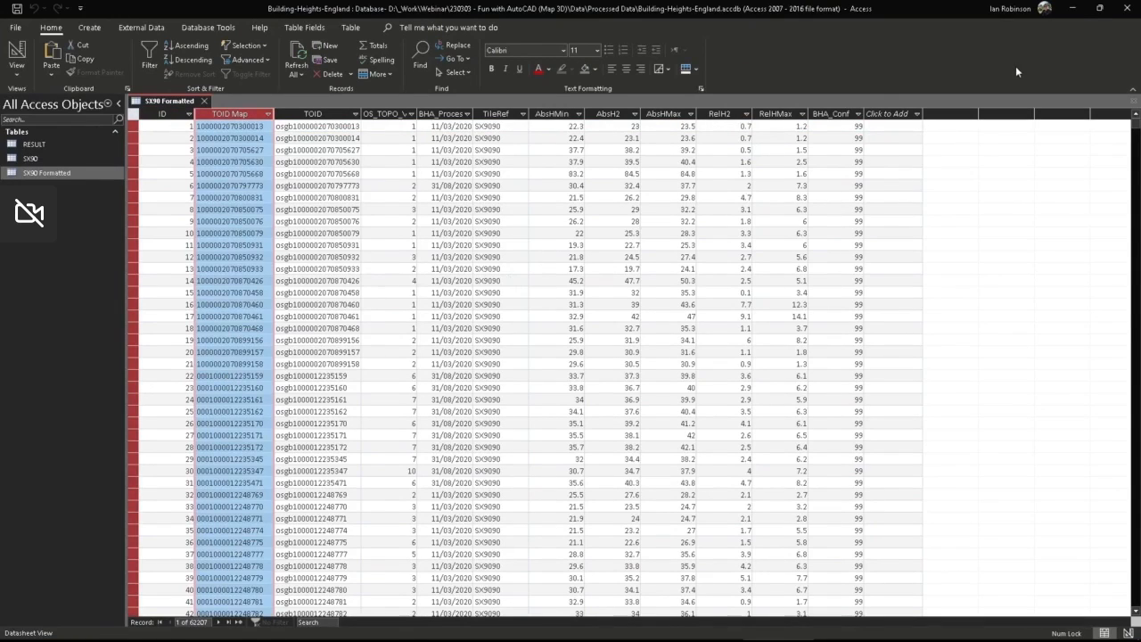
{"action": "left_click", "coordinate": [1073, 9]}
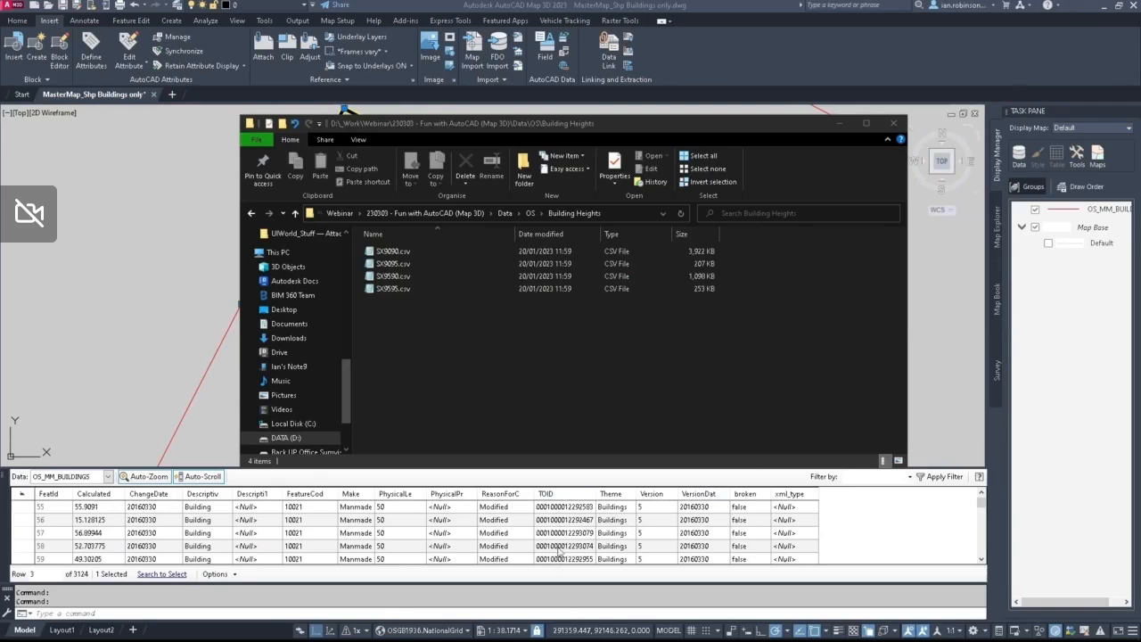
Step: Return to the AutoCAD Map drawing, clear the selected building and bring the full extent of the buildings into view
{"action": "left_click", "coordinate": [800, 72]}
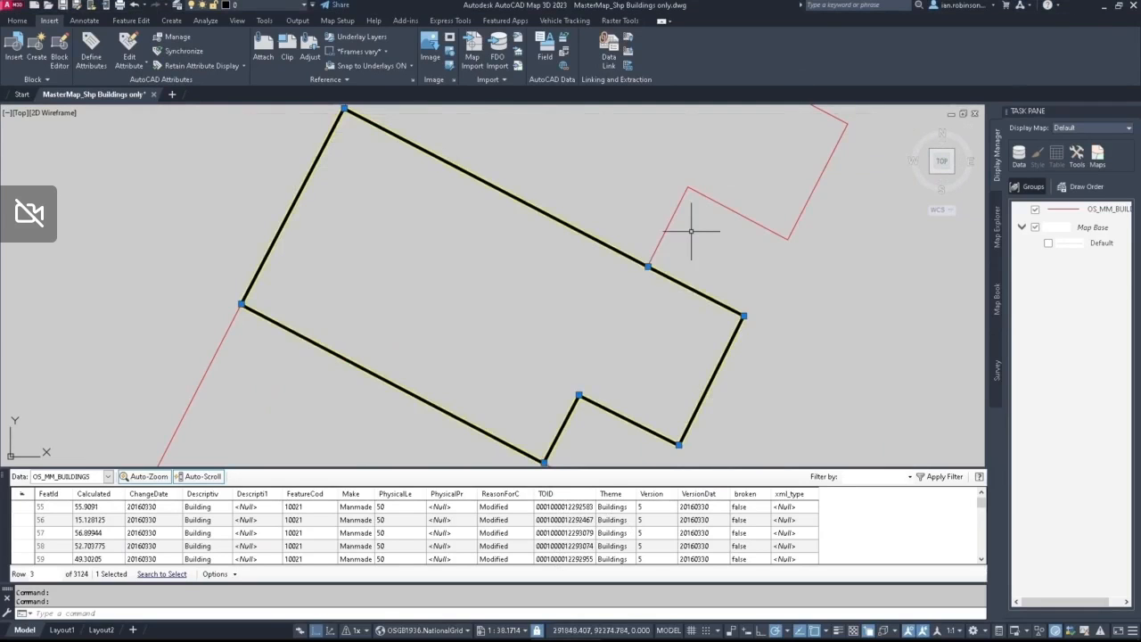
{"action": "key", "text": "Escape"}
{"action": "scroll", "coordinate": [693, 231], "scroll_direction": "down", "scroll_amount": 10}
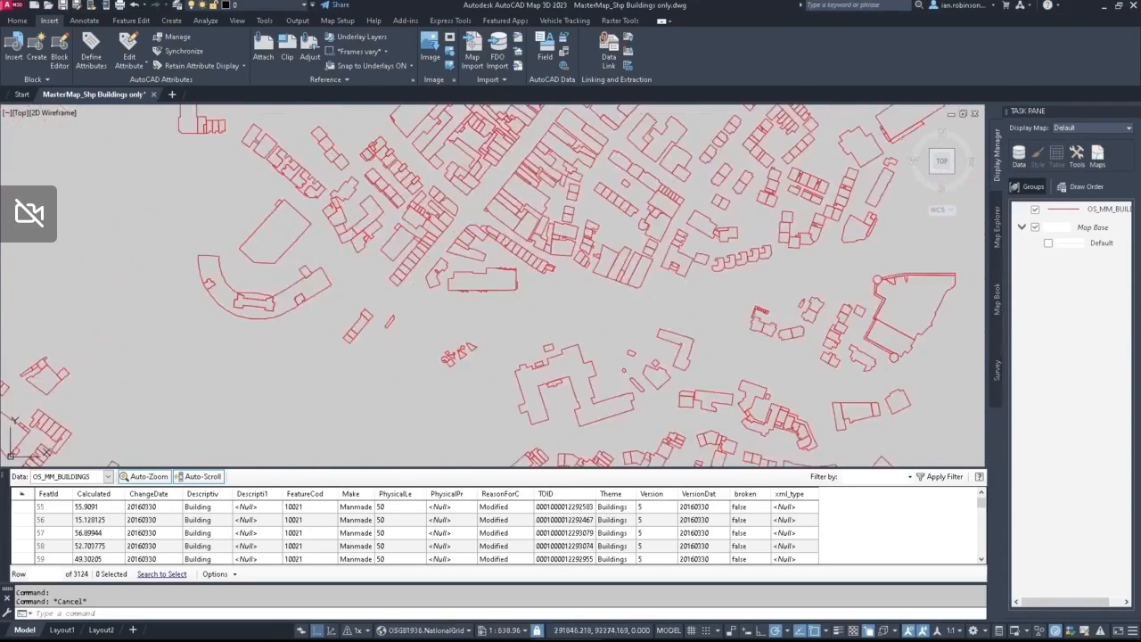
{"action": "scroll", "coordinate": [664, 241], "scroll_direction": "down", "scroll_amount": 3}
{"action": "scroll", "coordinate": [602, 308], "scroll_direction": "up", "scroll_amount": 3}
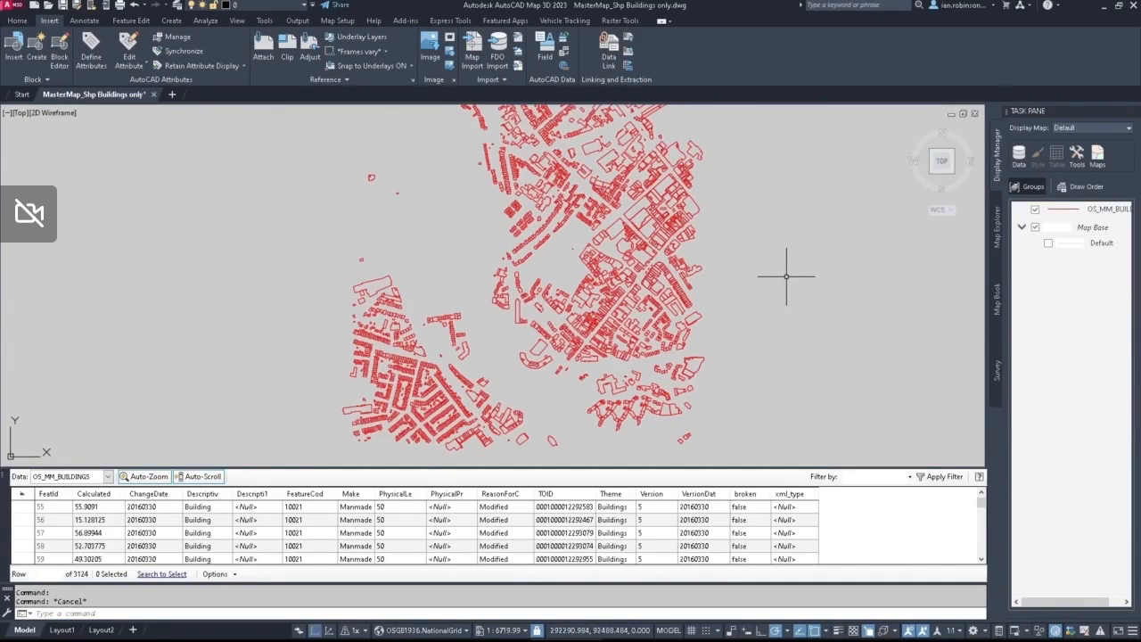
Step: Search Windows for odbc and open the 64-bit ODBC Data Sources administrator
{"action": "key", "text": "super"}
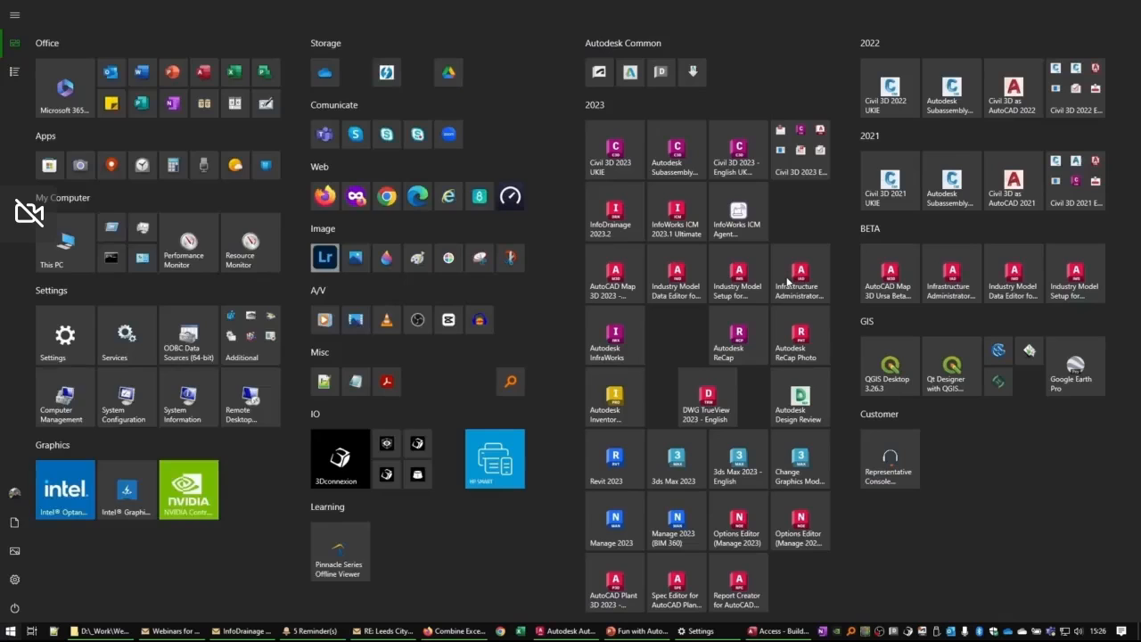
{"action": "type", "text": "odbc"}
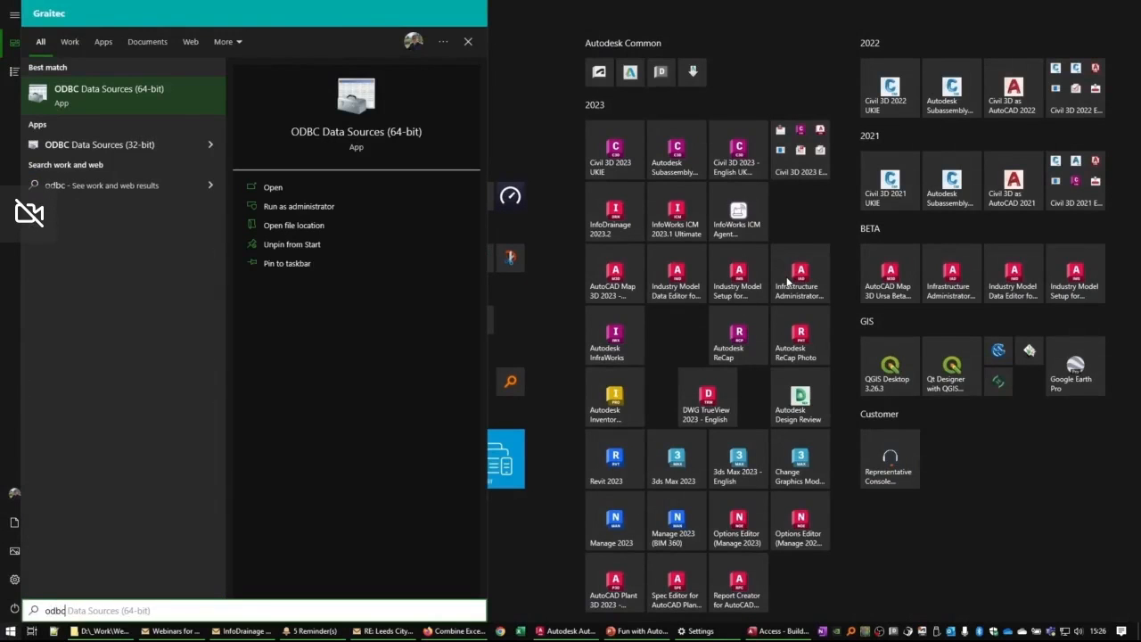
{"action": "left_click", "coordinate": [130, 99]}
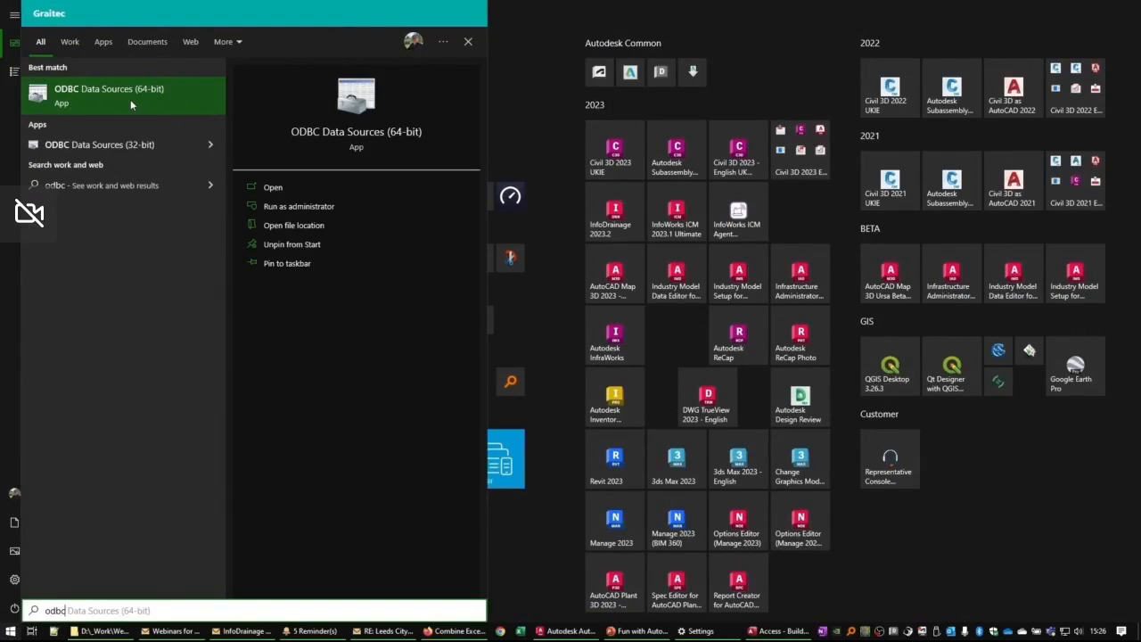
{"action": "left_click", "coordinate": [128, 143]}
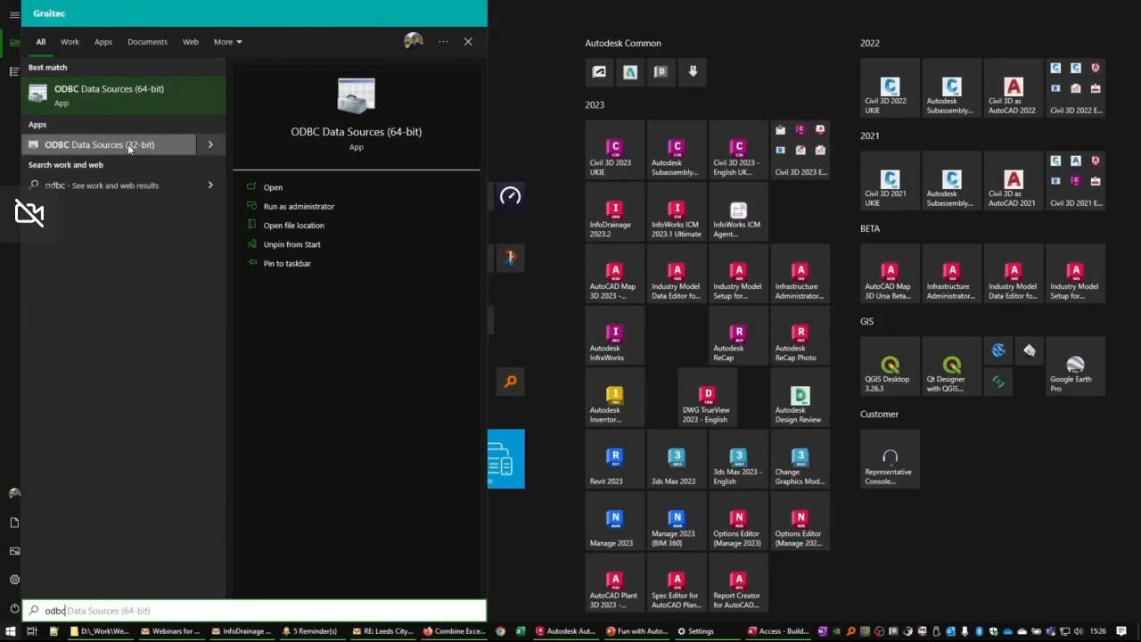
{"action": "left_click", "coordinate": [127, 144]}
{"action": "left_click", "coordinate": [130, 97]}
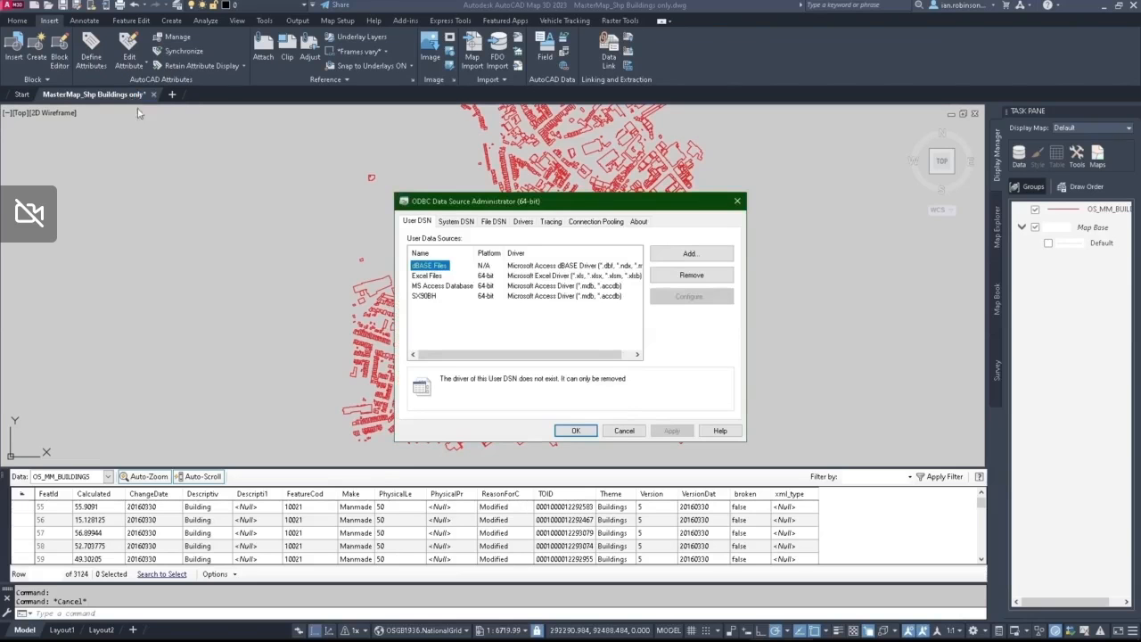
Step: Add a new user data source based on the Microsoft Access Driver (*.mdb, *.accdb)
{"action": "left_click", "coordinate": [428, 300]}
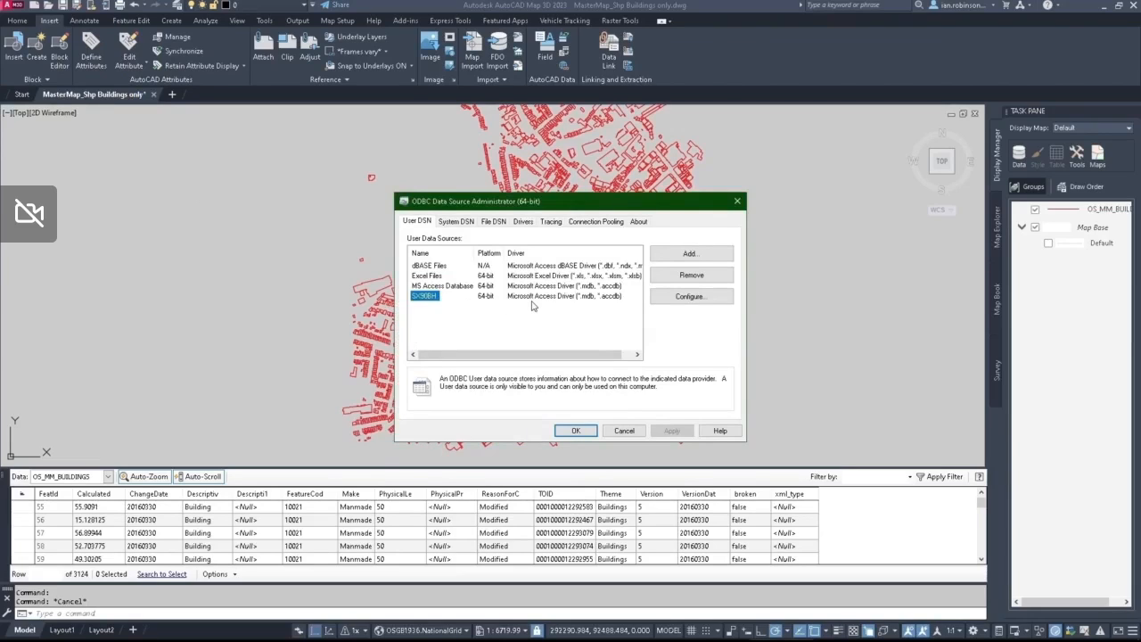
{"action": "left_click", "coordinate": [677, 256]}
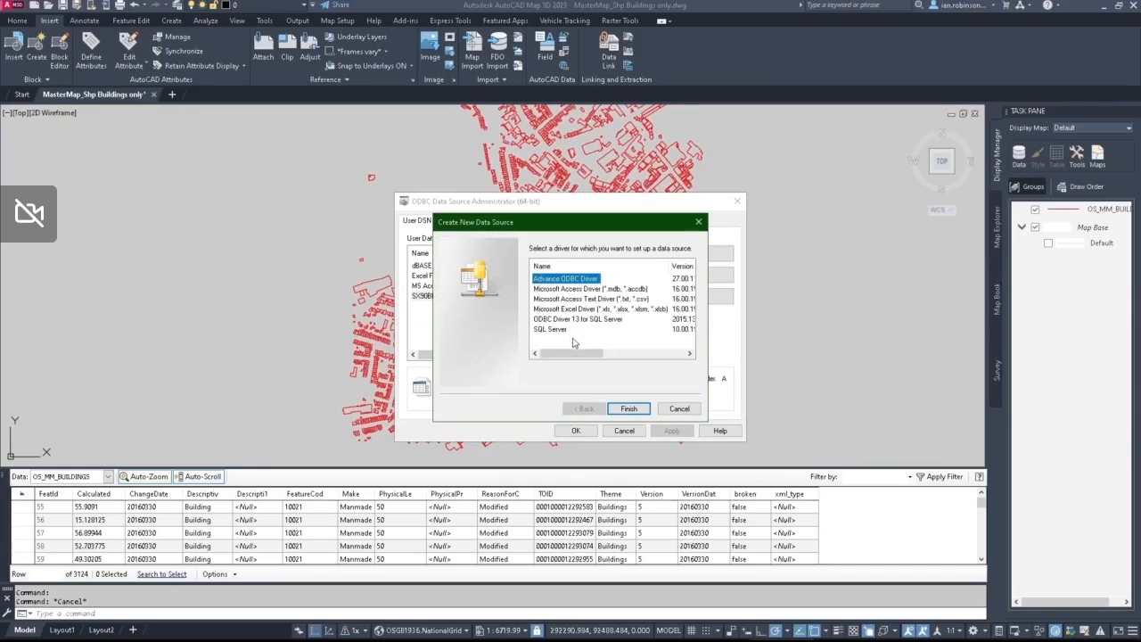
{"action": "left_click", "coordinate": [572, 289]}
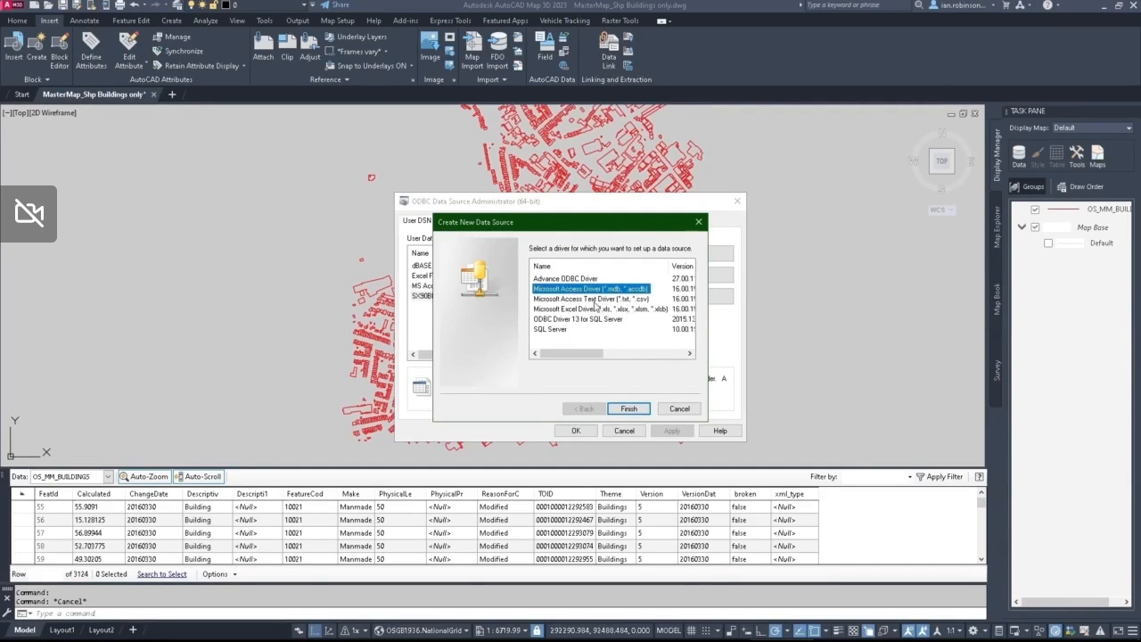
{"action": "left_click", "coordinate": [597, 301]}
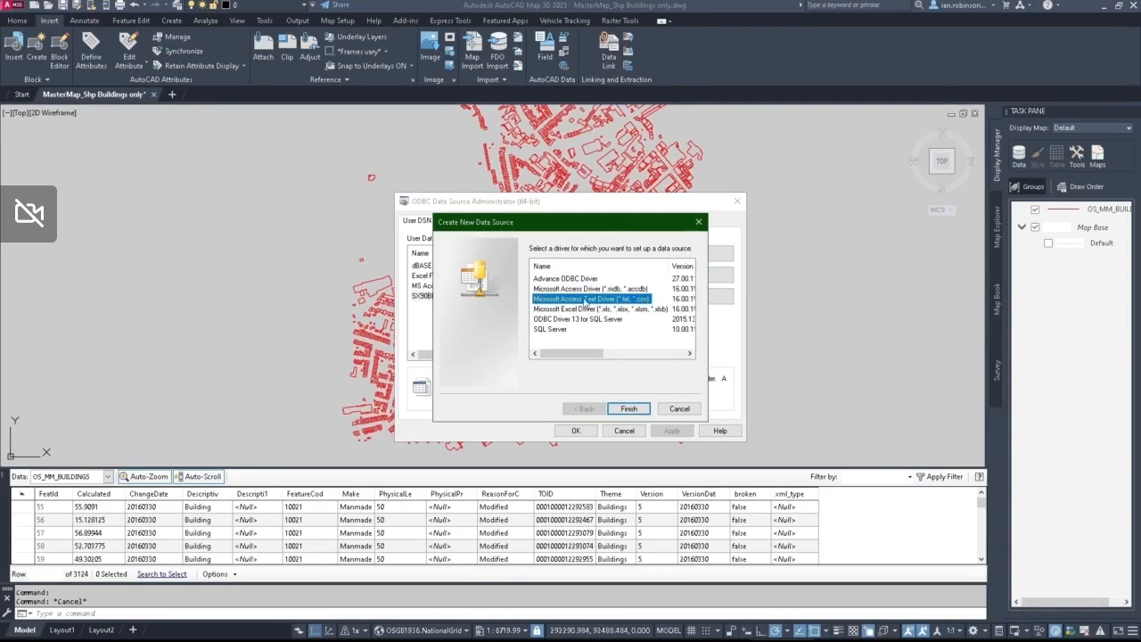
{"action": "left_click", "coordinate": [581, 289]}
{"action": "left_click", "coordinate": [610, 411]}
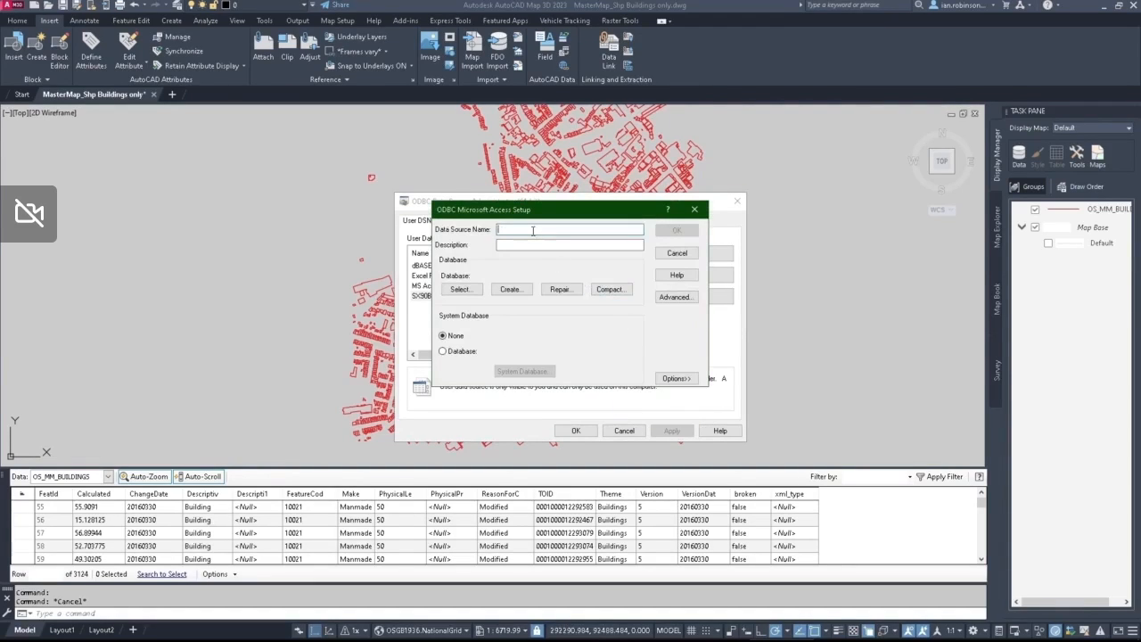
Step: Name the new Access data source SX90BH_2
{"action": "type", "text": "SX90"}
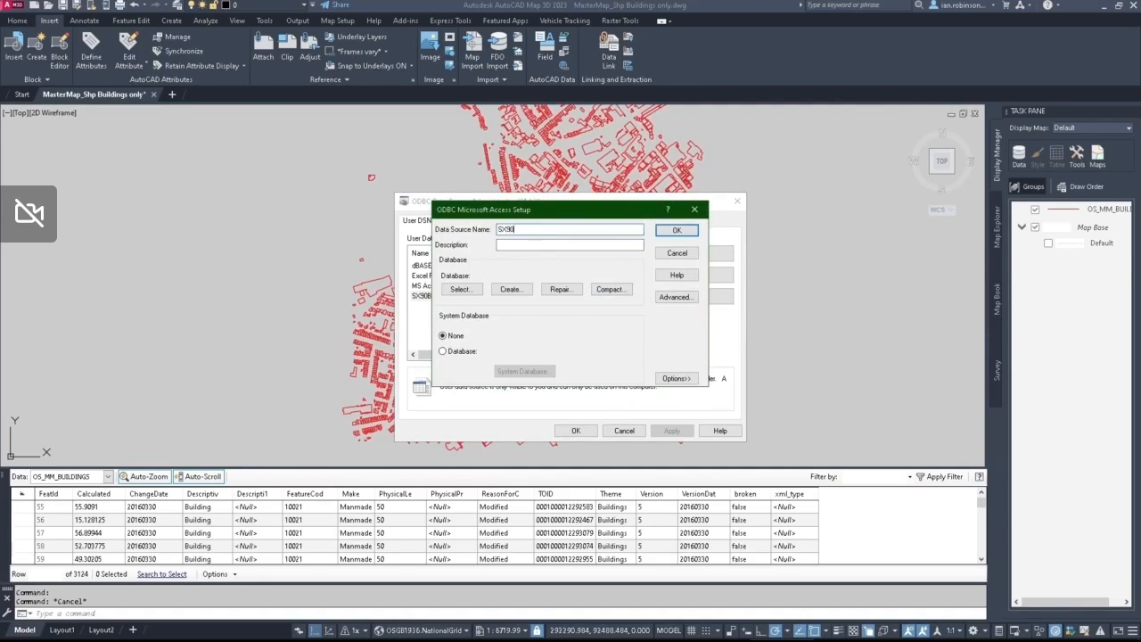
{"action": "type", "text": "BH_2"}
Step: Start selecting the database and browse on drive D to the Data folder of the 230303 project under _Work\Webinar
{"action": "left_click", "coordinate": [460, 289]}
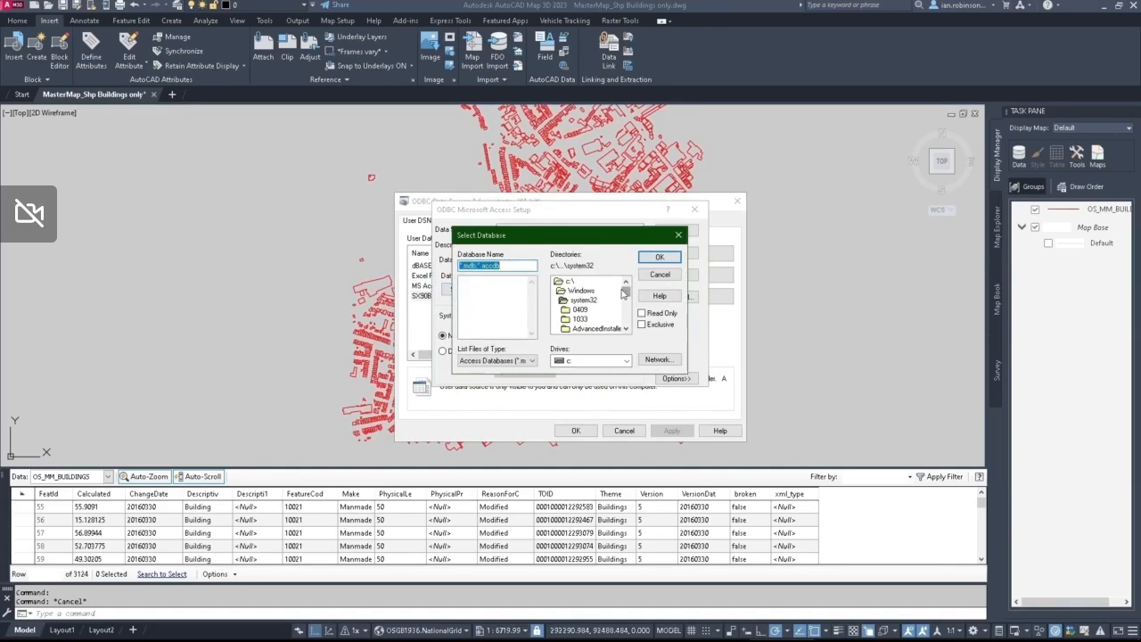
{"action": "left_click", "coordinate": [577, 360]}
{"action": "left_click", "coordinate": [581, 382]}
{"action": "scroll", "coordinate": [577, 312], "scroll_direction": "down", "scroll_amount": 4}
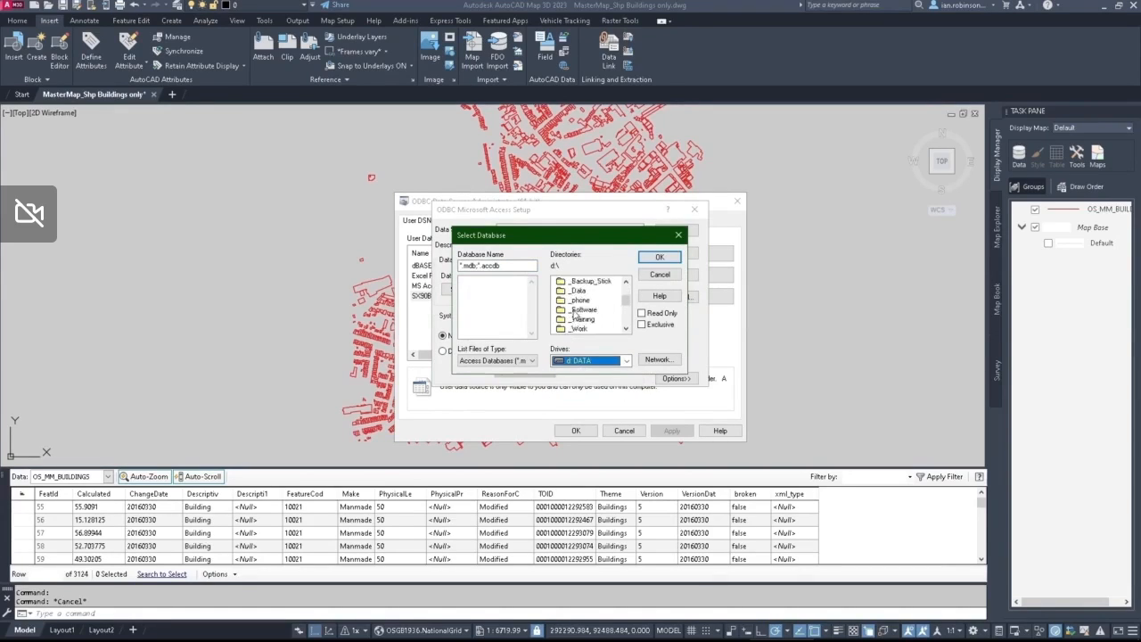
{"action": "scroll", "coordinate": [576, 310], "scroll_direction": "up", "scroll_amount": 3}
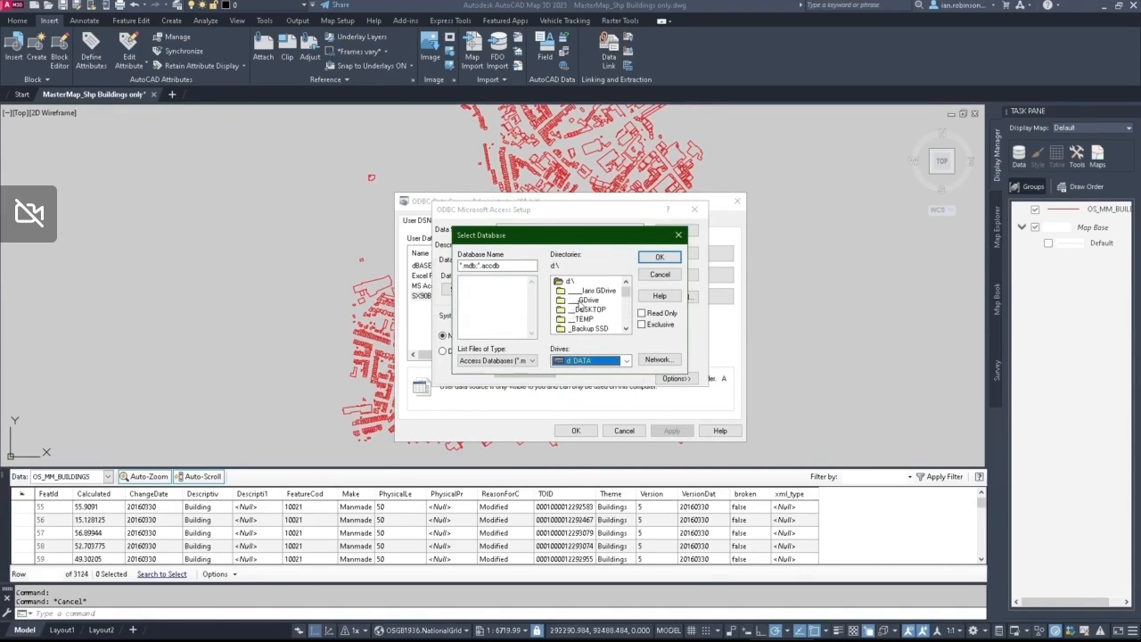
{"action": "double_click", "coordinate": [580, 301]}
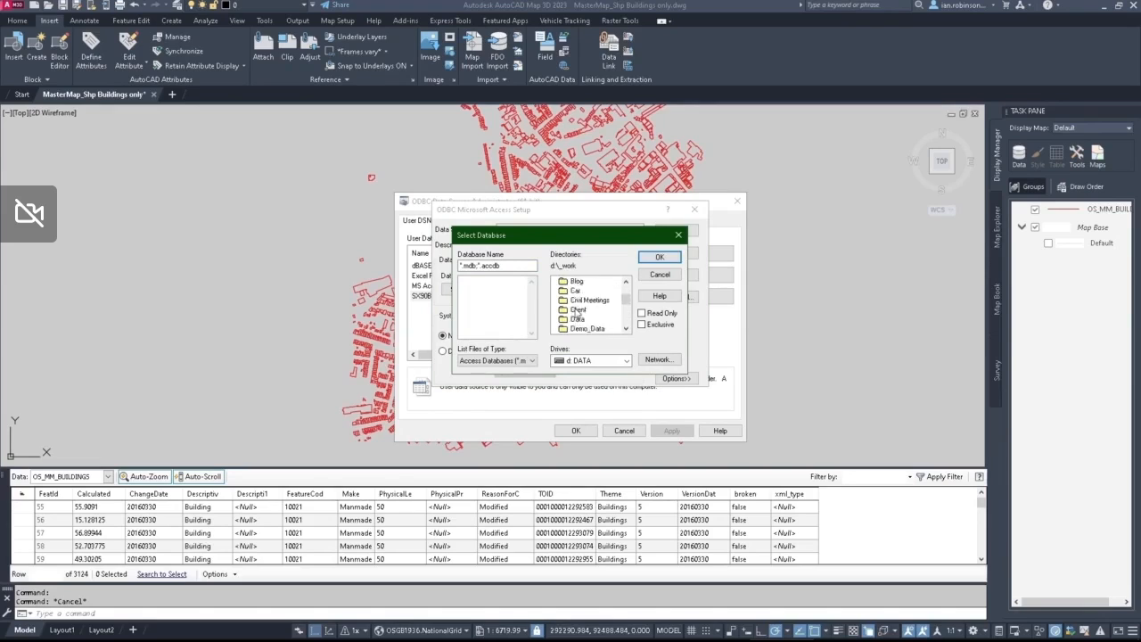
{"action": "scroll", "coordinate": [578, 311], "scroll_direction": "down", "scroll_amount": 4}
{"action": "double_click", "coordinate": [581, 328]}
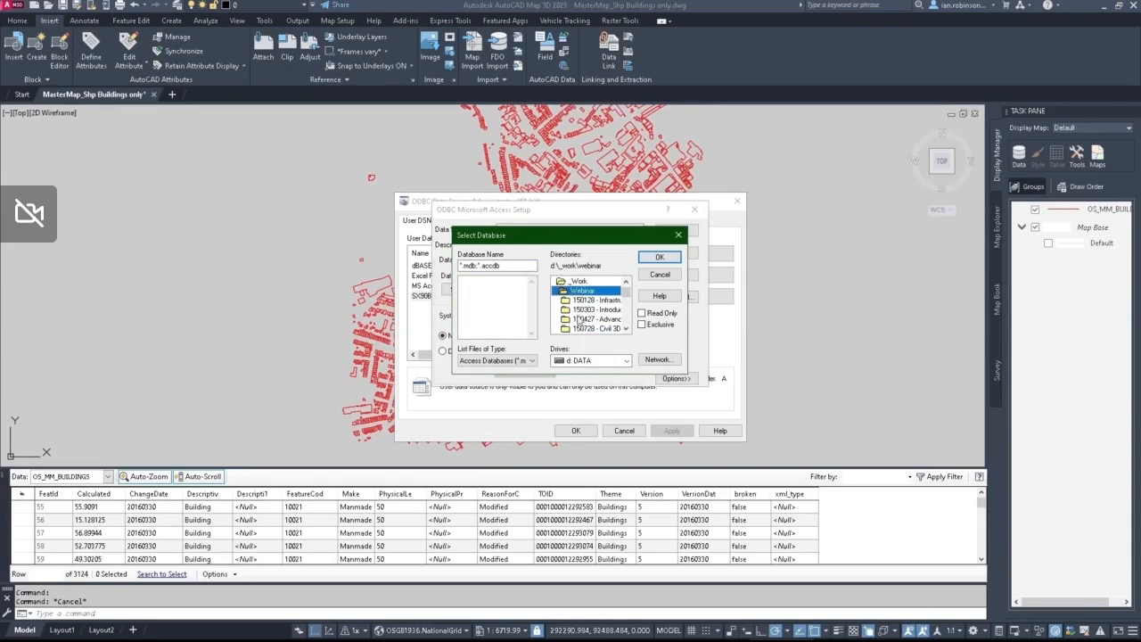
{"action": "scroll", "coordinate": [579, 321], "scroll_direction": "down", "scroll_amount": 3}
{"action": "double_click", "coordinate": [586, 300]}
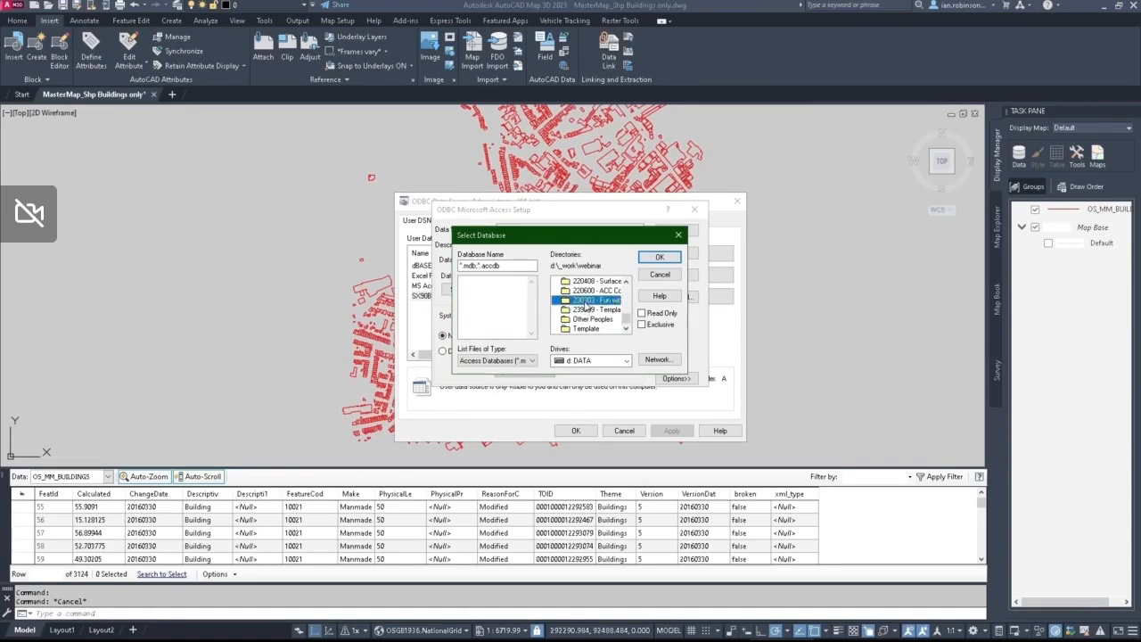
{"action": "double_click", "coordinate": [582, 310]}
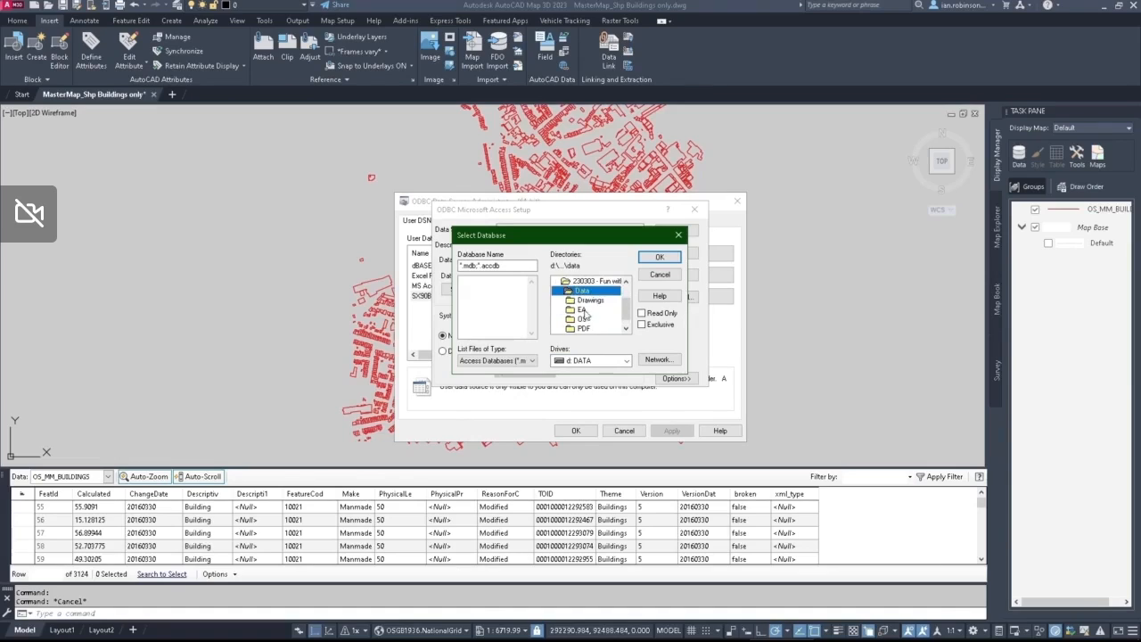
{"action": "scroll", "coordinate": [592, 319], "scroll_direction": "down", "scroll_amount": 1}
{"action": "double_click", "coordinate": [590, 311]}
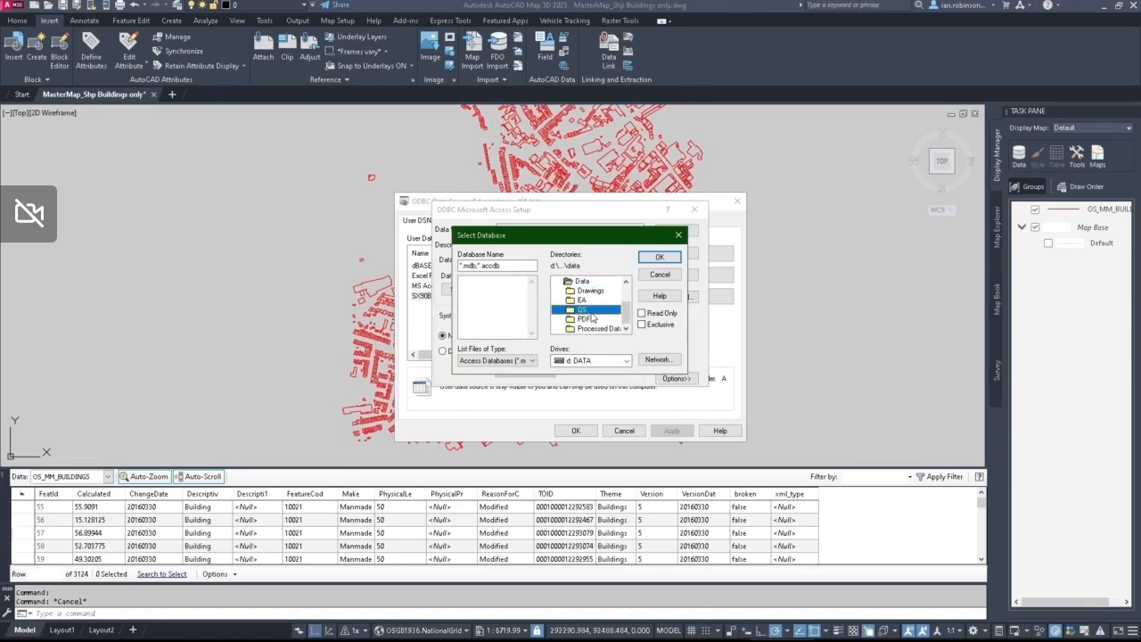
{"action": "double_click", "coordinate": [582, 290]}
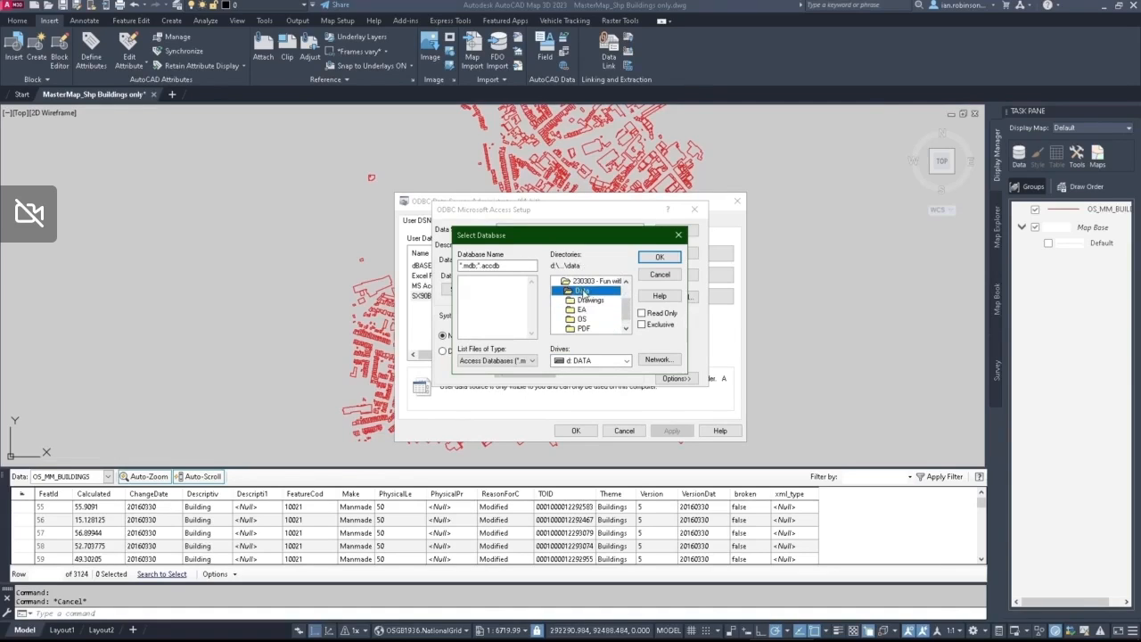
Step: Open the Processed Data folder and choose Building-Heights-England.accdb as the database
{"action": "scroll", "coordinate": [588, 315], "scroll_direction": "down", "scroll_amount": 1}
{"action": "double_click", "coordinate": [595, 328]}
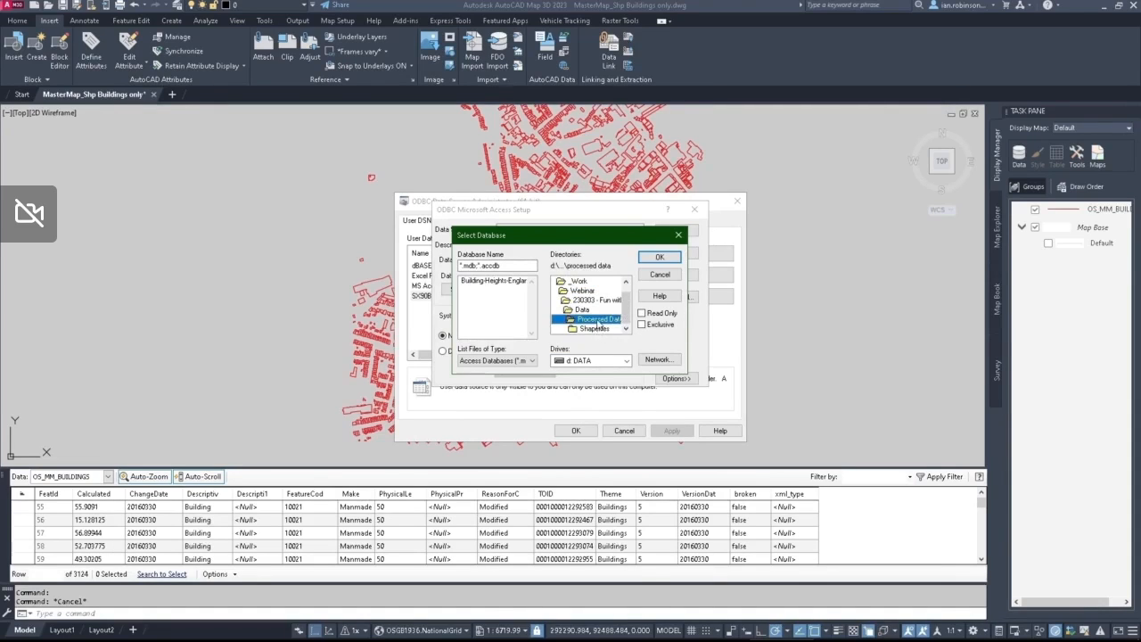
{"action": "left_click", "coordinate": [499, 281]}
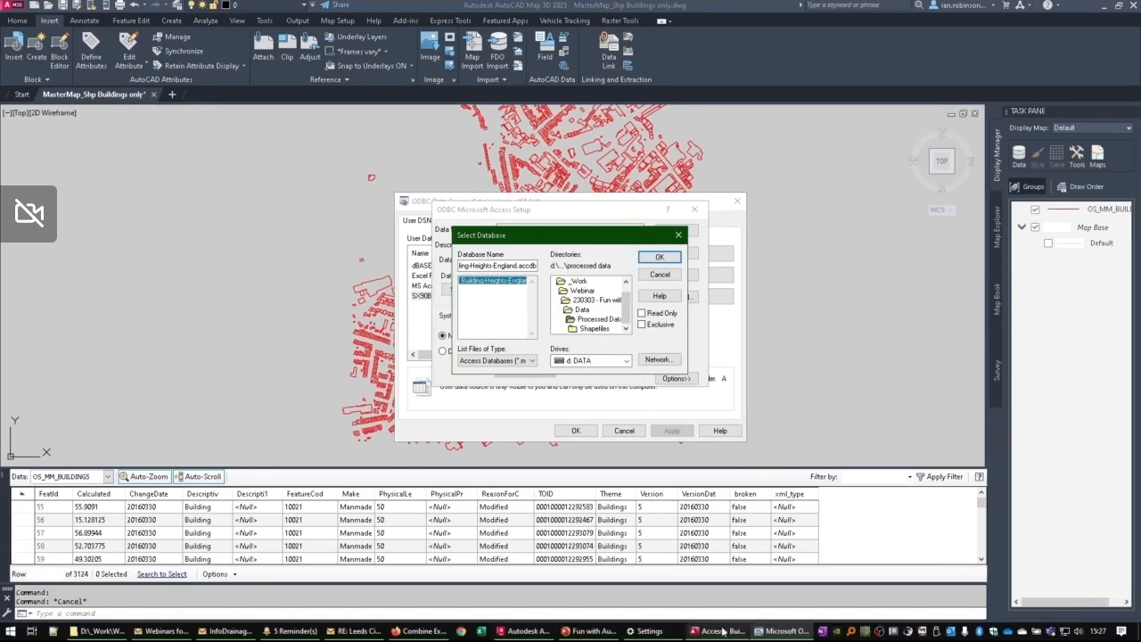
Step: Switch to Access and close the Building-Heights-England database without saving the SX90 Formatted table's layout changes
{"action": "left_click", "coordinate": [718, 630]}
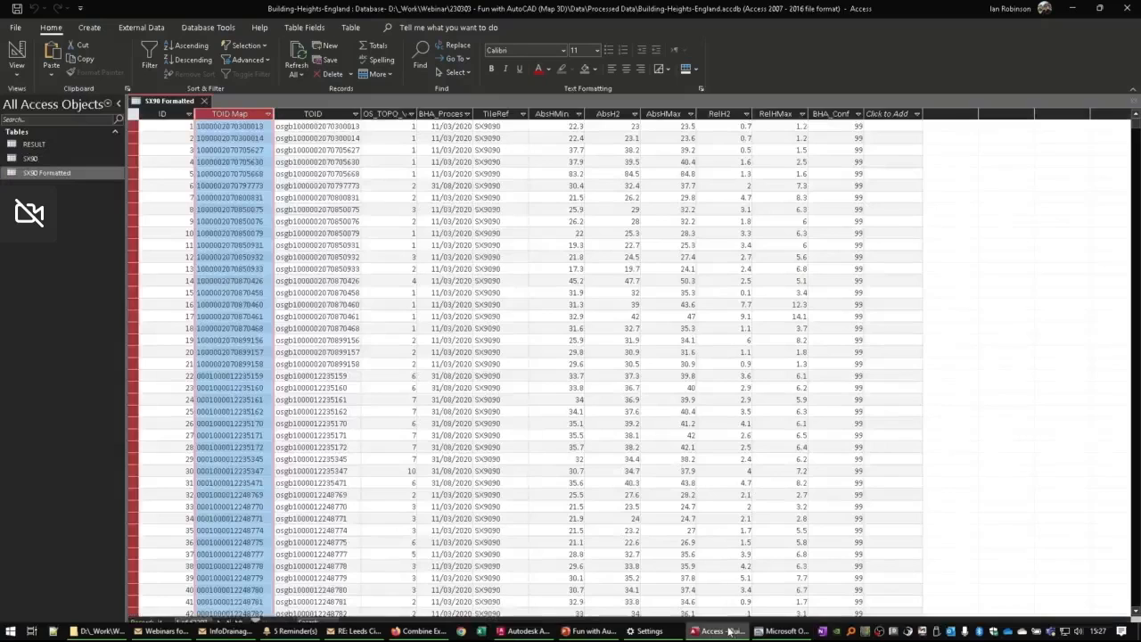
{"action": "left_click", "coordinate": [1127, 10]}
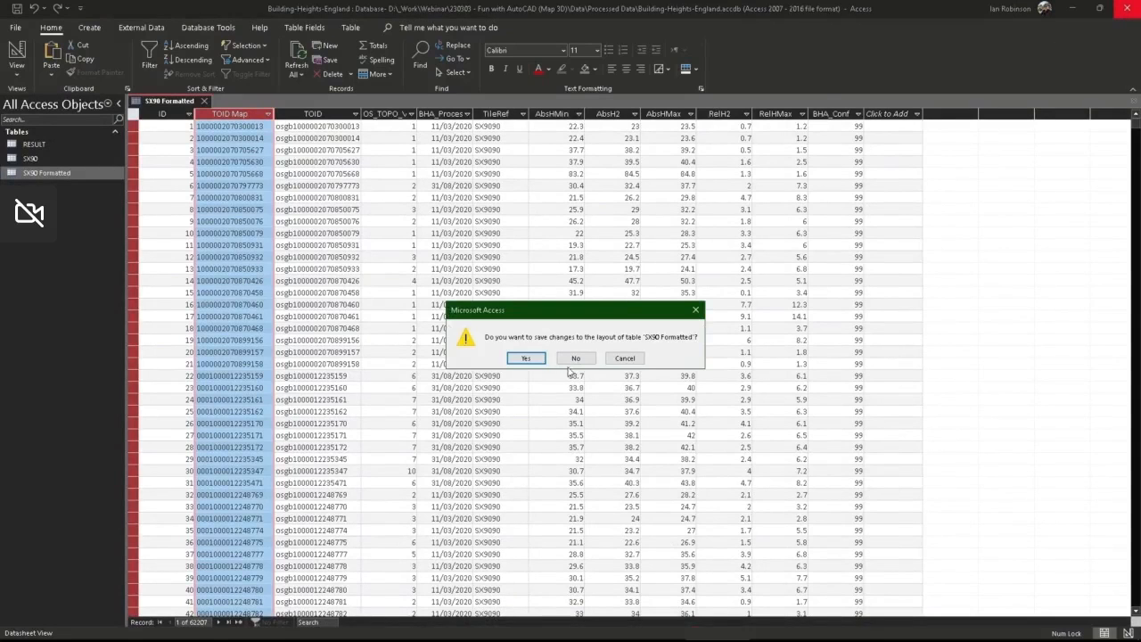
{"action": "left_click", "coordinate": [576, 361]}
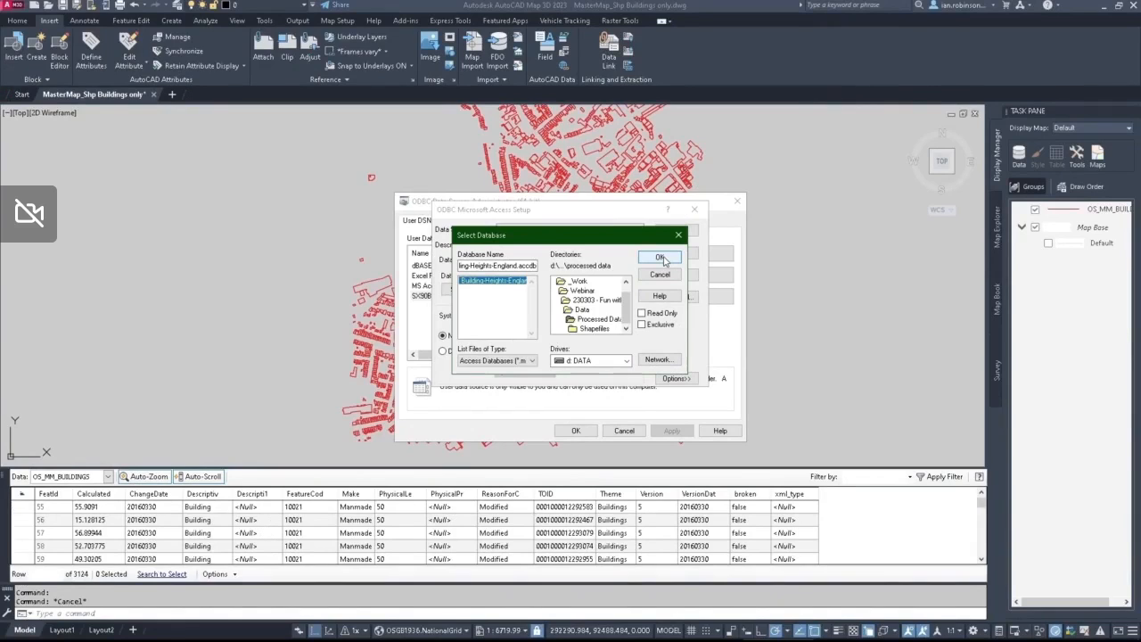
Step: Confirm Building-Heights-England.accdb as the data source's database and reveal the additional driver options
{"action": "left_click", "coordinate": [660, 257]}
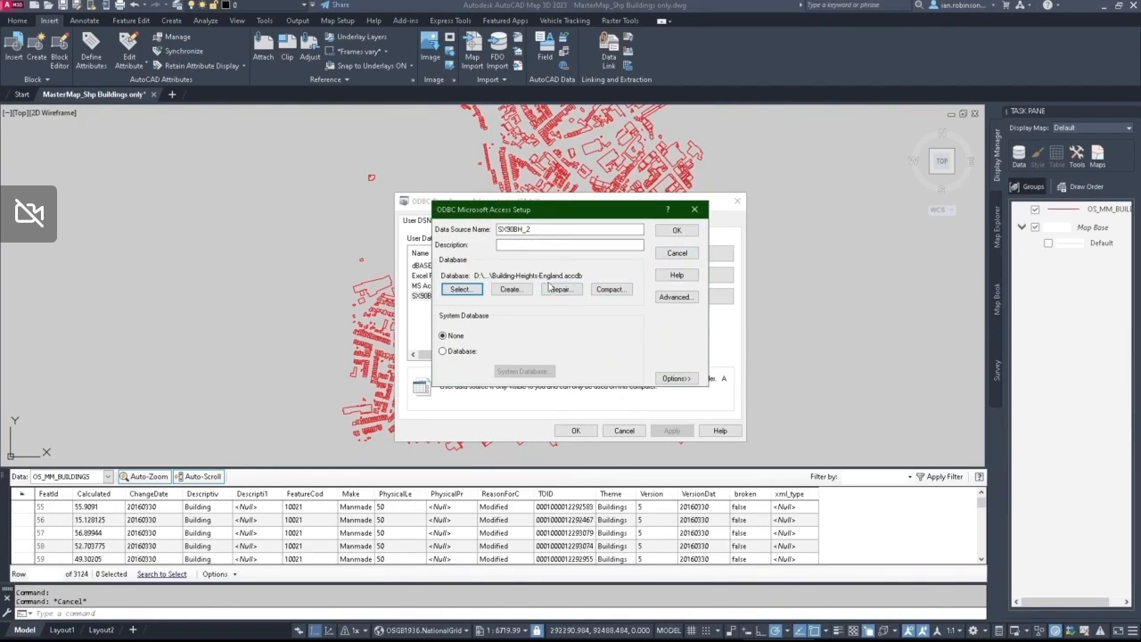
{"action": "left_click", "coordinate": [675, 378]}
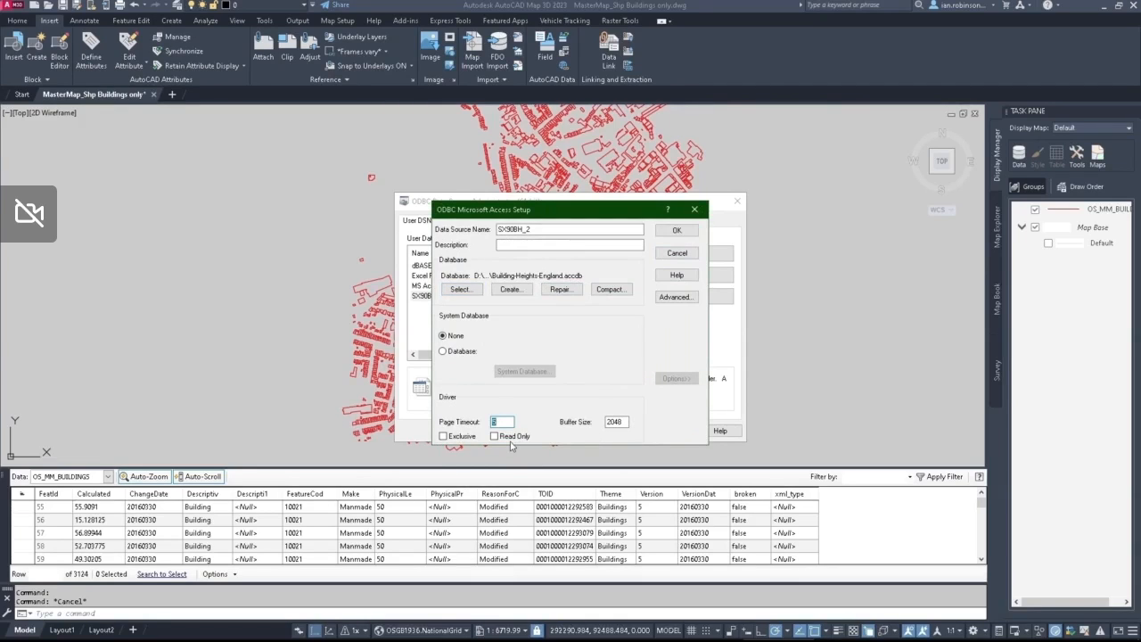
Step: Save the SX90BH_2 data source, highlight it among the user data sources and return to the map drawing
{"action": "left_click", "coordinate": [675, 231]}
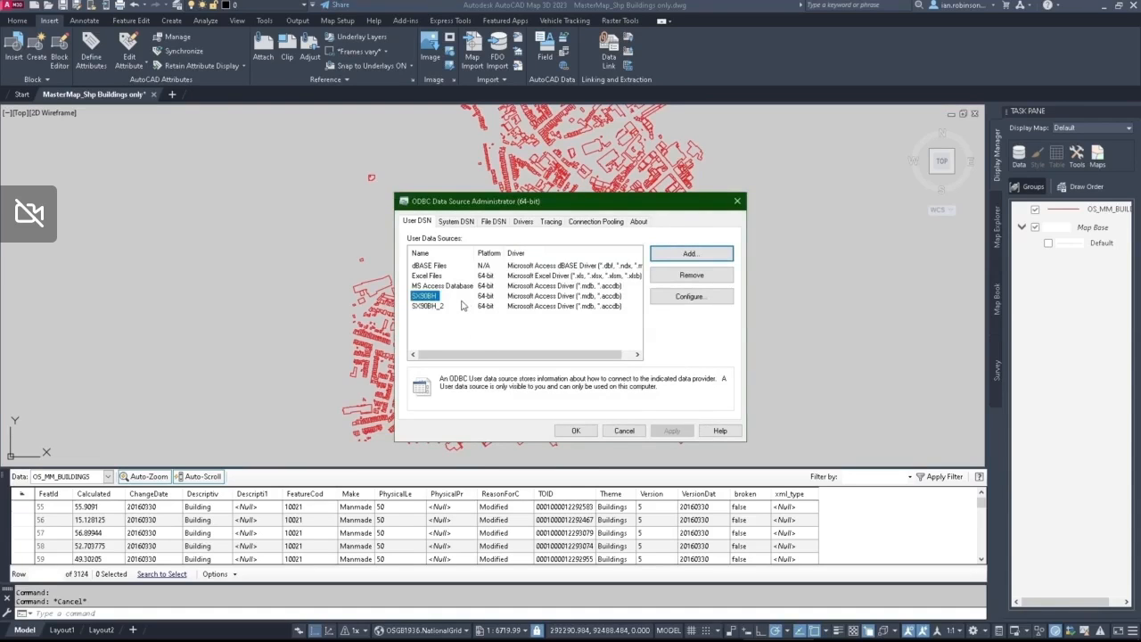
{"action": "left_click", "coordinate": [438, 310]}
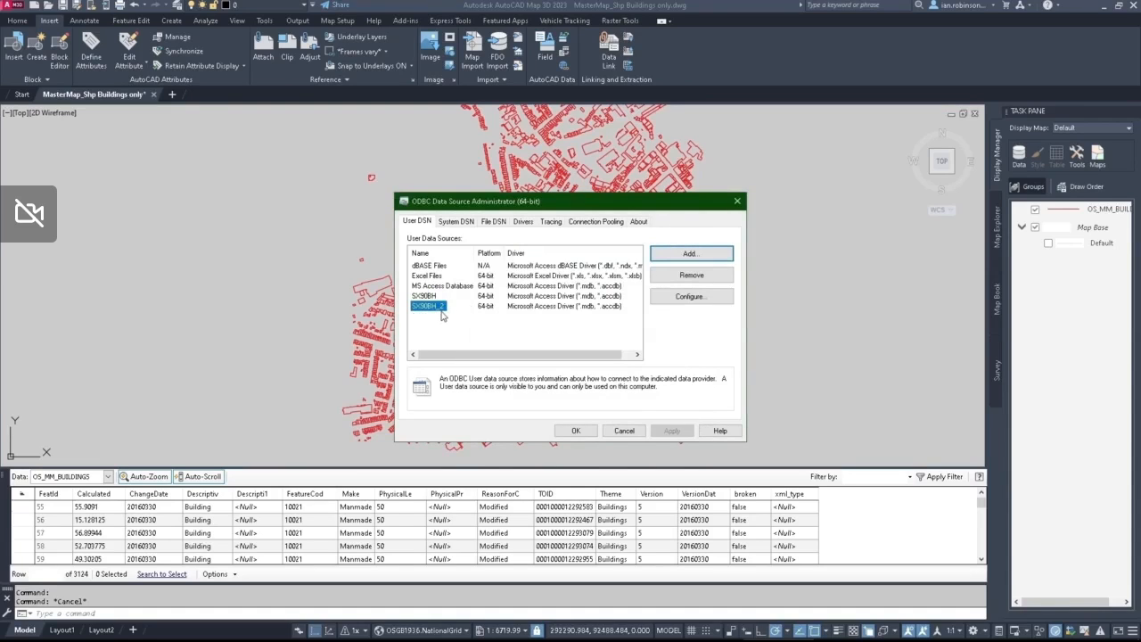
{"action": "left_click", "coordinate": [775, 66]}
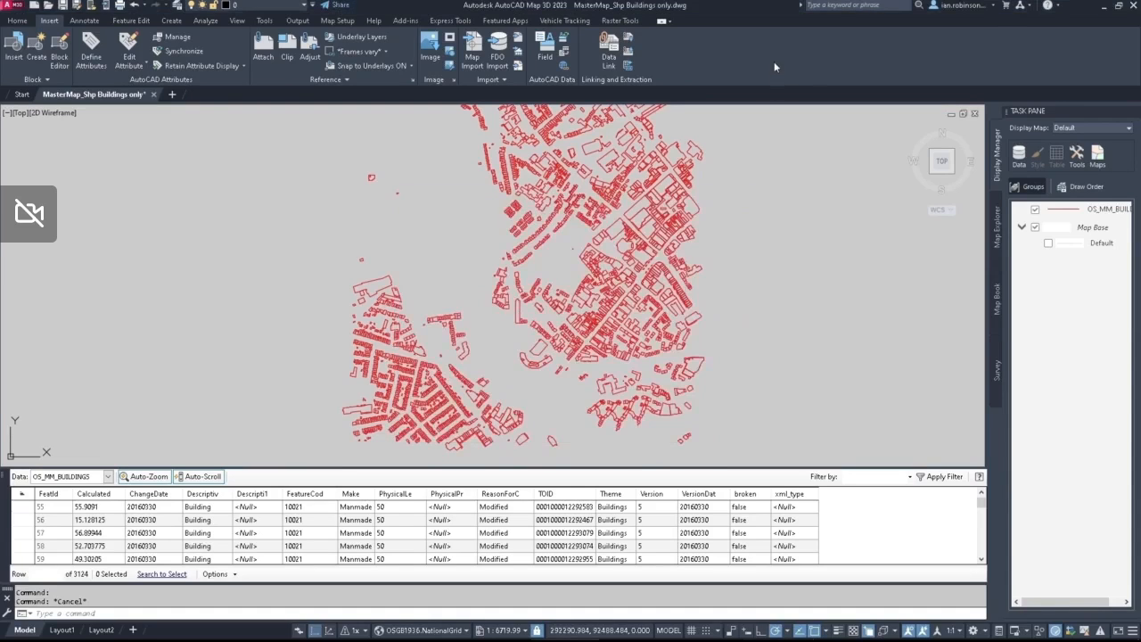
Step: Start a new ODBC data connection for the map and name it BH
{"action": "left_click", "coordinate": [1019, 159]}
{"action": "left_click", "coordinate": [1050, 179]}
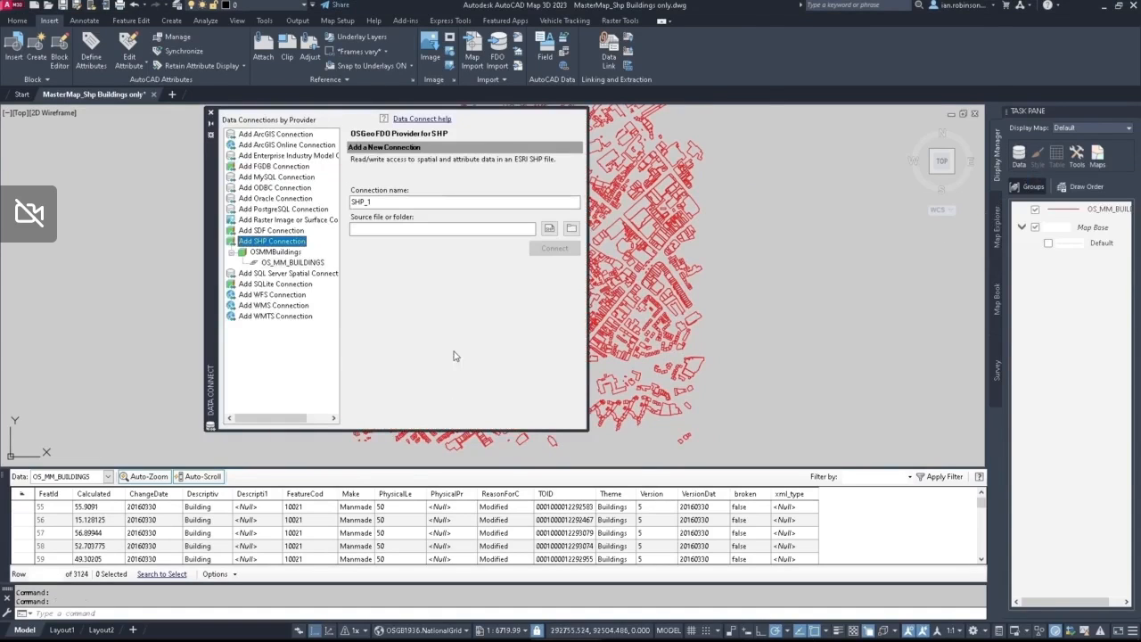
{"action": "left_click", "coordinate": [258, 189]}
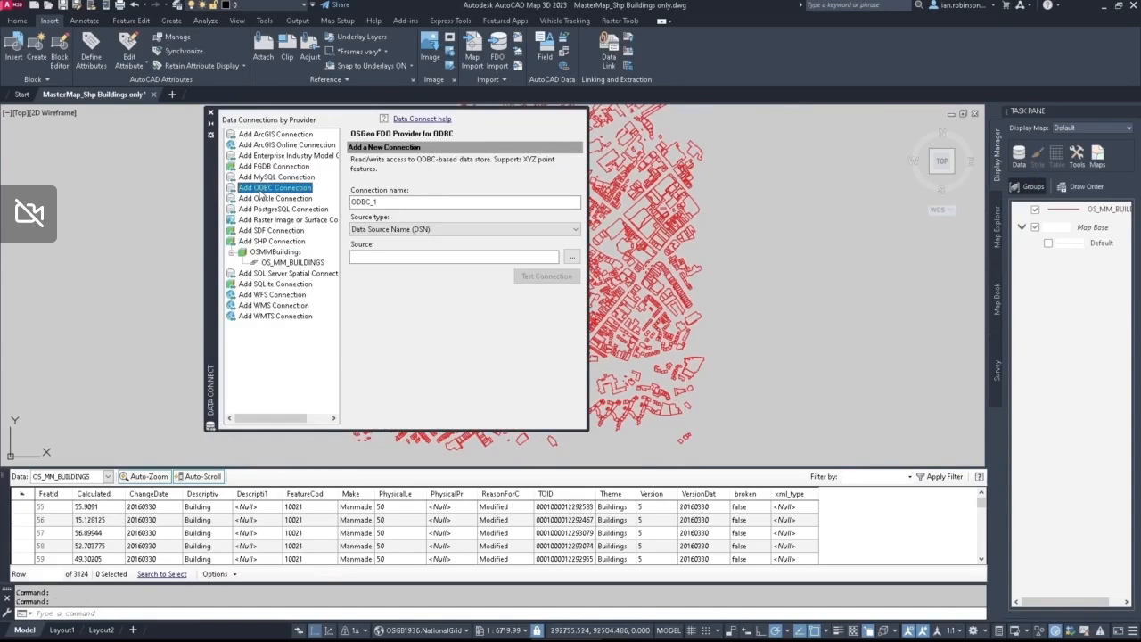
{"action": "left_click_drag", "start_coordinate": [382, 202], "coordinate": [312, 204]}
{"action": "type", "text": "BH"}
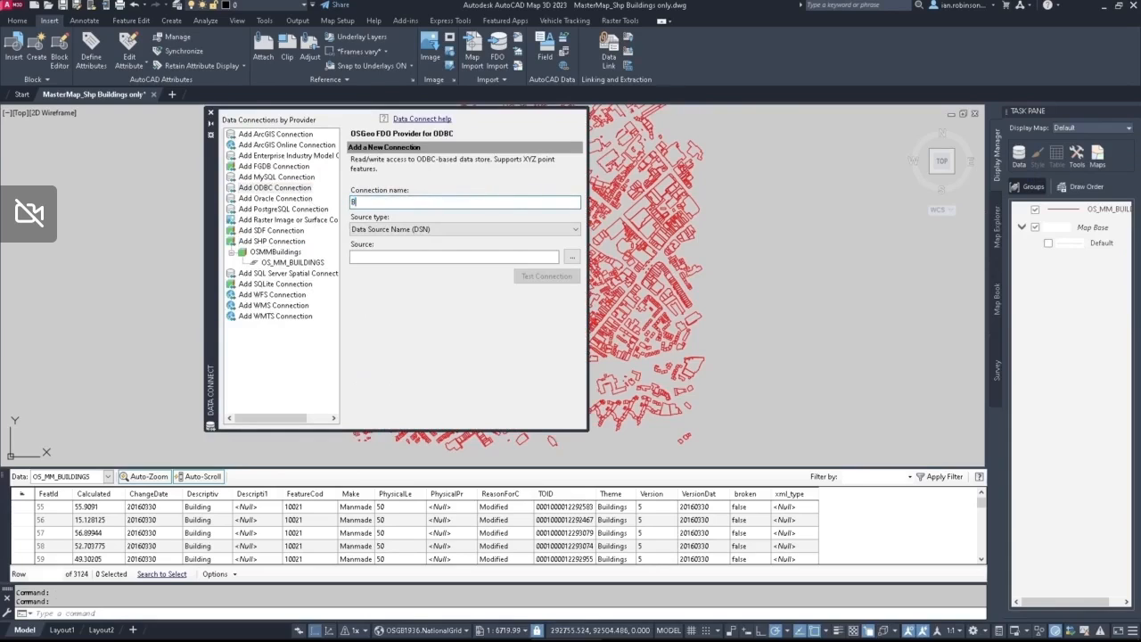
Step: Set SX90BH_2 as the BH connection's data source name and test the connection
{"action": "left_click", "coordinate": [570, 257]}
{"action": "left_click", "coordinate": [343, 266]}
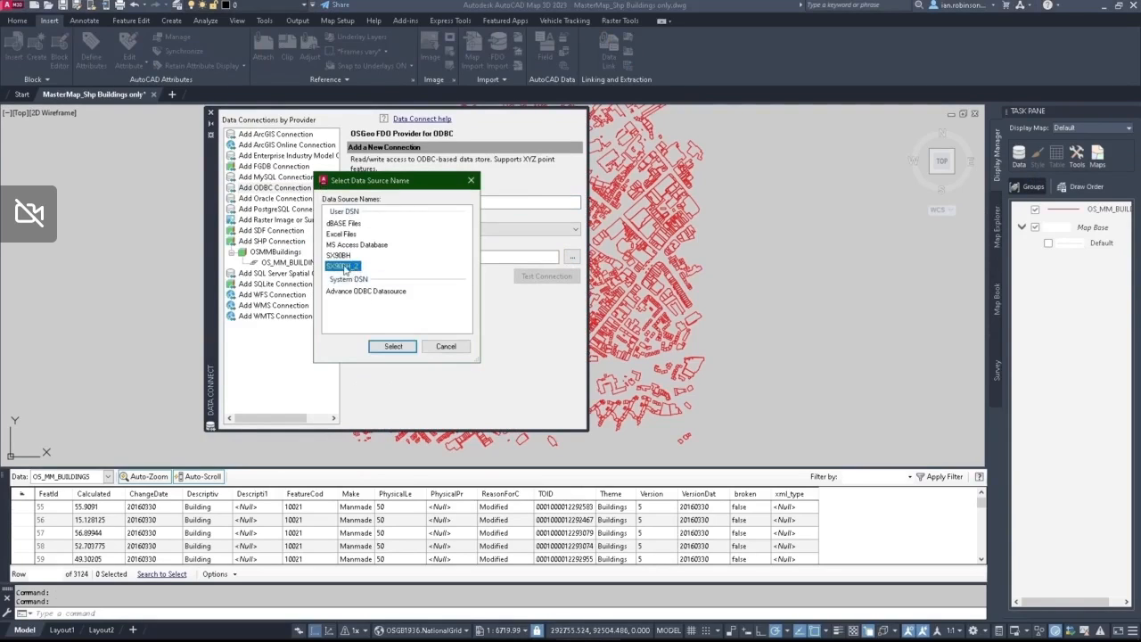
{"action": "left_click", "coordinate": [392, 346]}
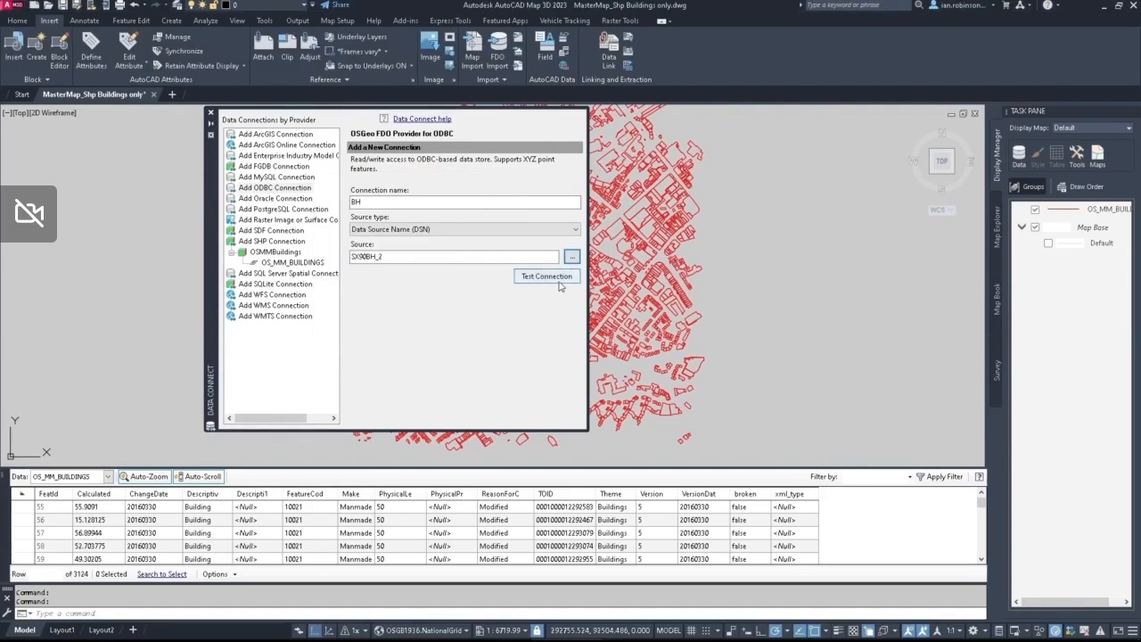
{"action": "left_click", "coordinate": [547, 276]}
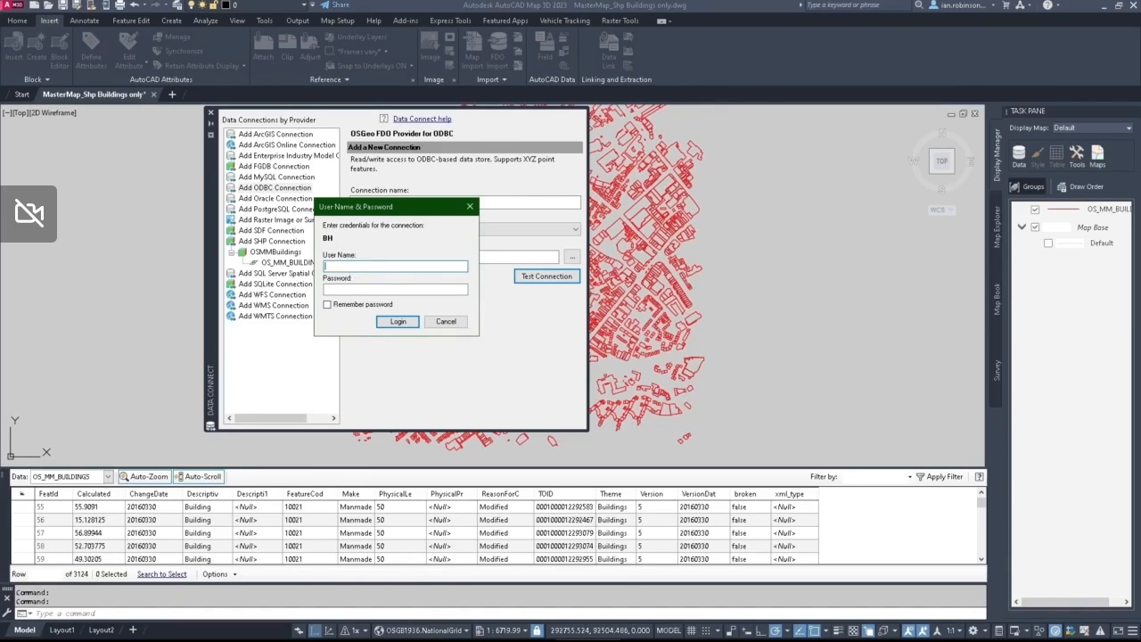
Step: Check the default authorization in SX90BH_2's advanced options, close the setup without changes and return to the connection's login prompt
{"action": "left_click", "coordinate": [773, 633]}
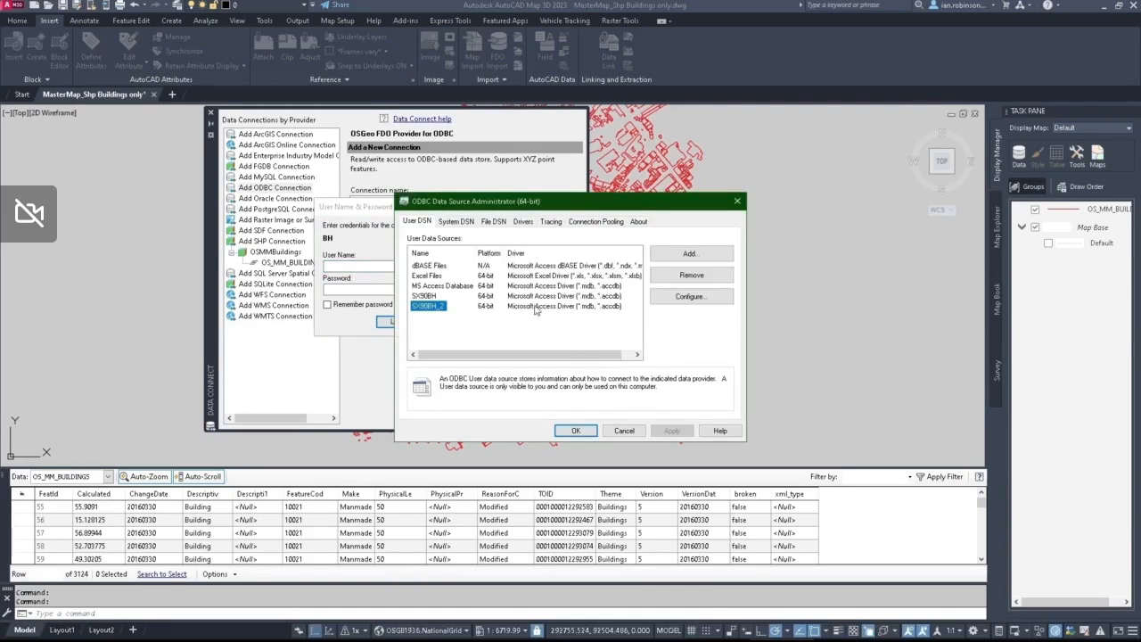
{"action": "left_click", "coordinate": [688, 296]}
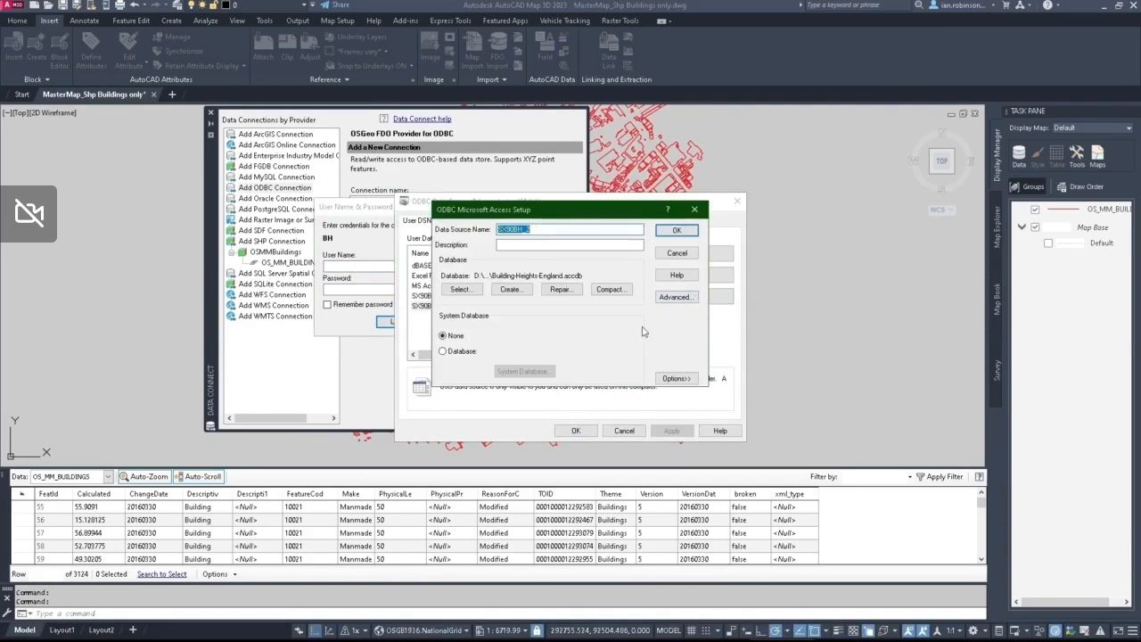
{"action": "left_click", "coordinate": [674, 297]}
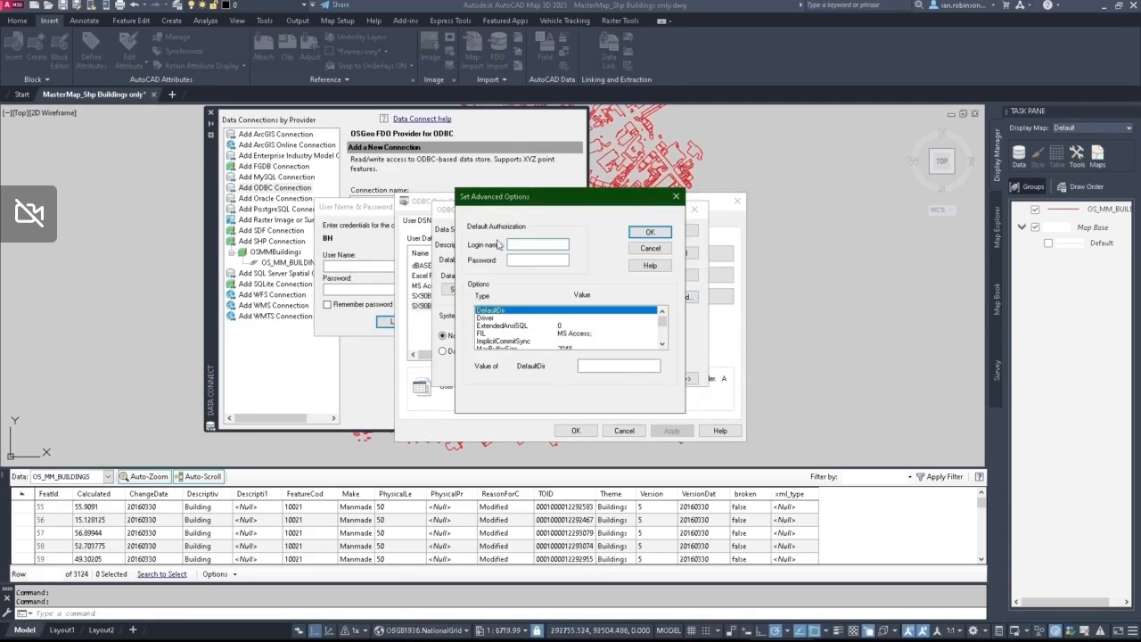
{"action": "left_click", "coordinate": [677, 197]}
{"action": "left_click", "coordinate": [694, 211]}
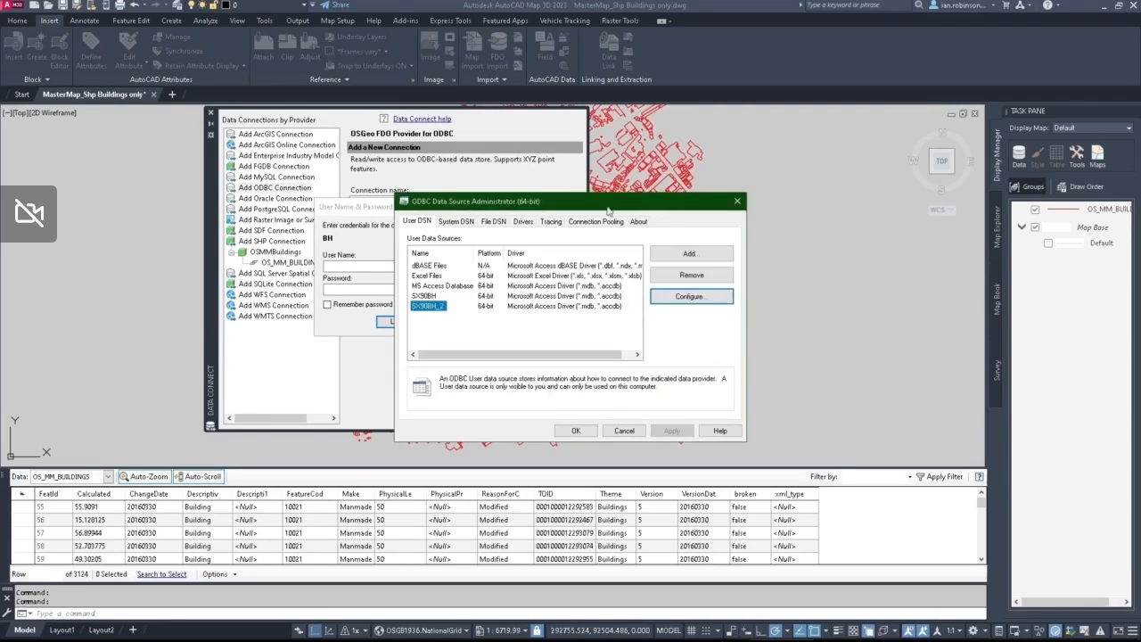
{"action": "left_click", "coordinate": [354, 218]}
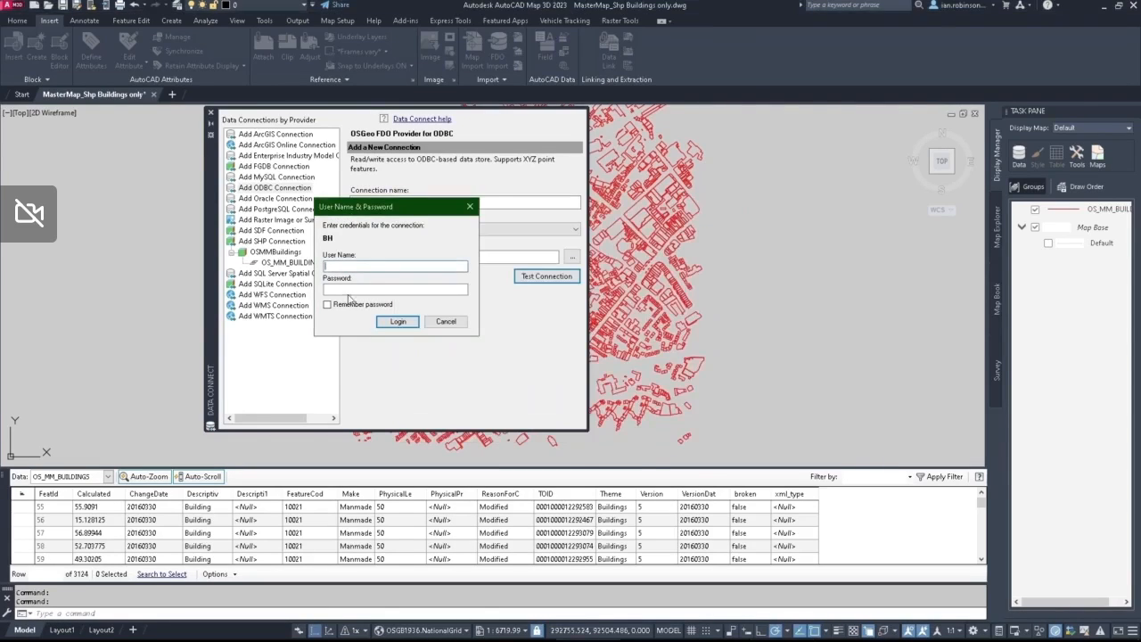
Step: Log in without credentials and connect BH with only the Fdo:SX90 Formatted class enabled
{"action": "left_click", "coordinate": [401, 322]}
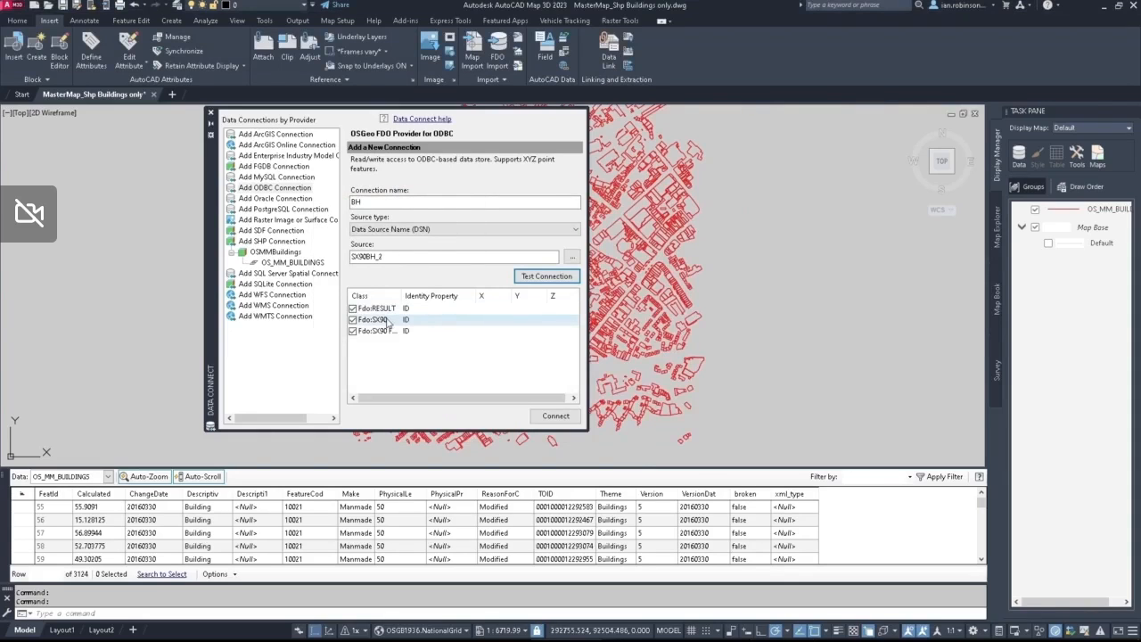
{"action": "left_click_drag", "start_coordinate": [399, 295], "coordinate": [457, 295]}
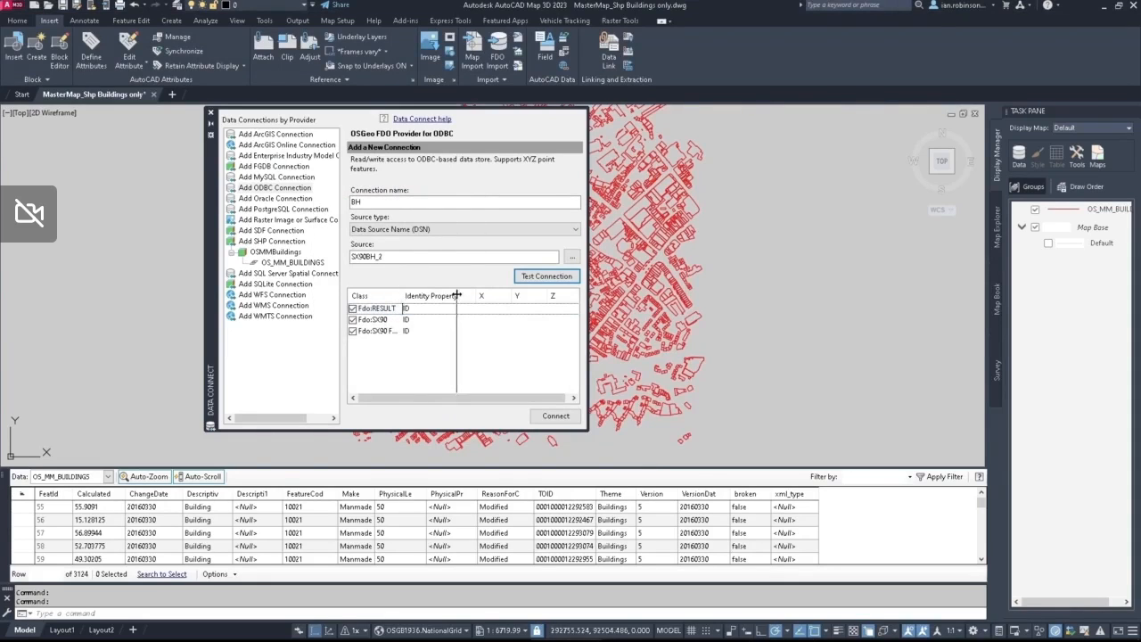
{"action": "left_click", "coordinate": [352, 319]}
{"action": "left_click", "coordinate": [352, 307]}
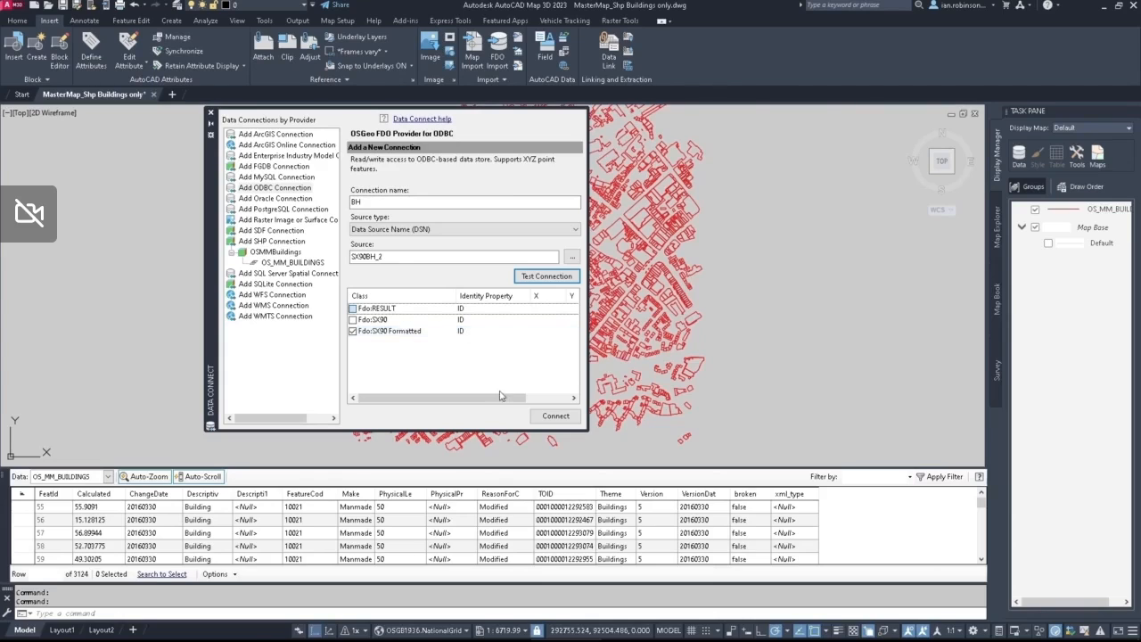
{"action": "left_click", "coordinate": [553, 416]}
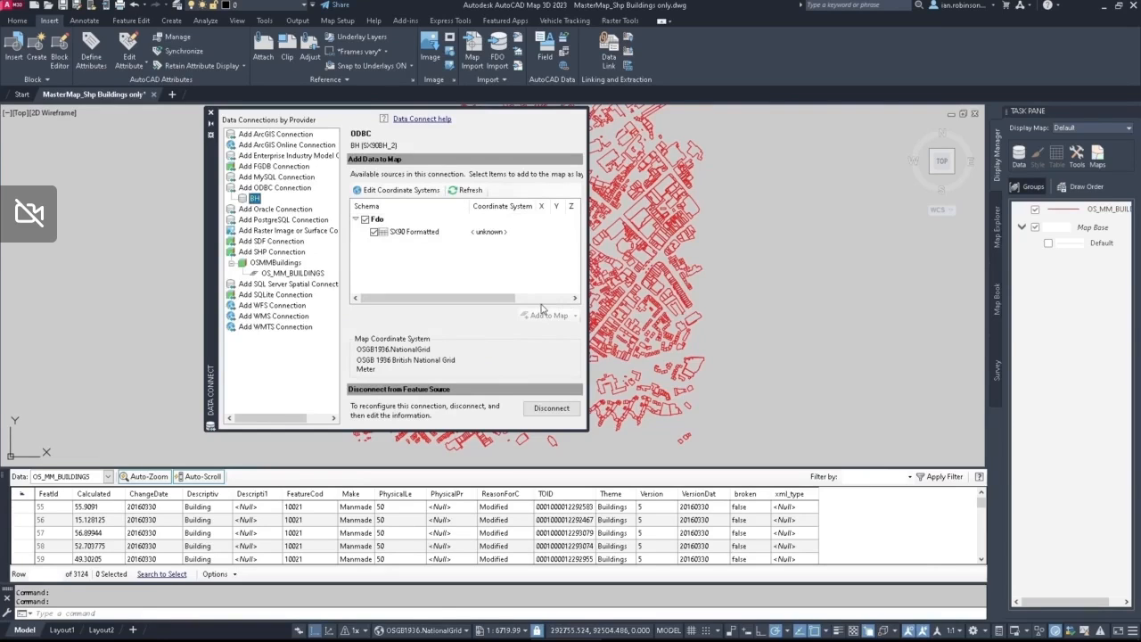
{"action": "left_click", "coordinate": [211, 114]}
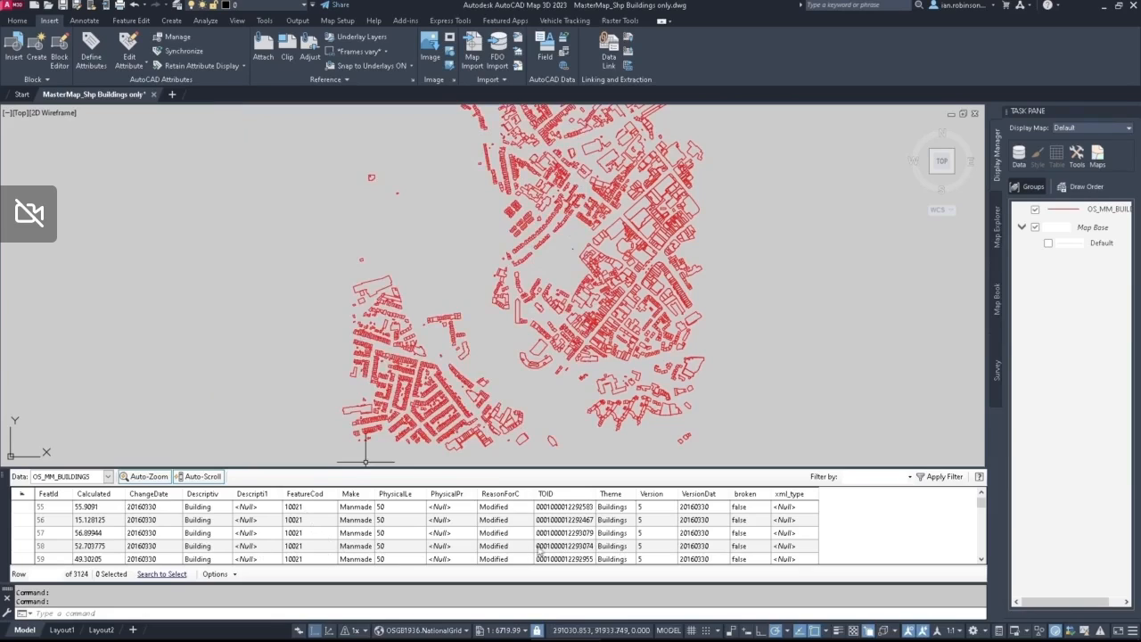
Step: Start a join from the OS_MM_BUILDINGS data table to the BH:Fdo:SX90 Formatted table
{"action": "left_click", "coordinate": [562, 513]}
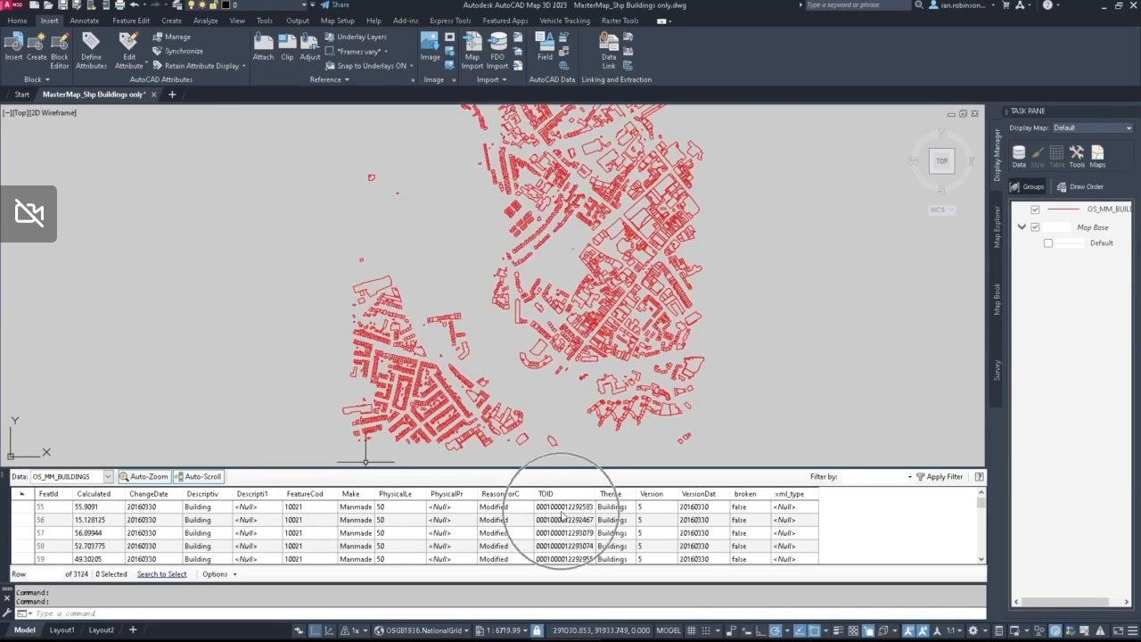
{"action": "left_click", "coordinate": [562, 514]}
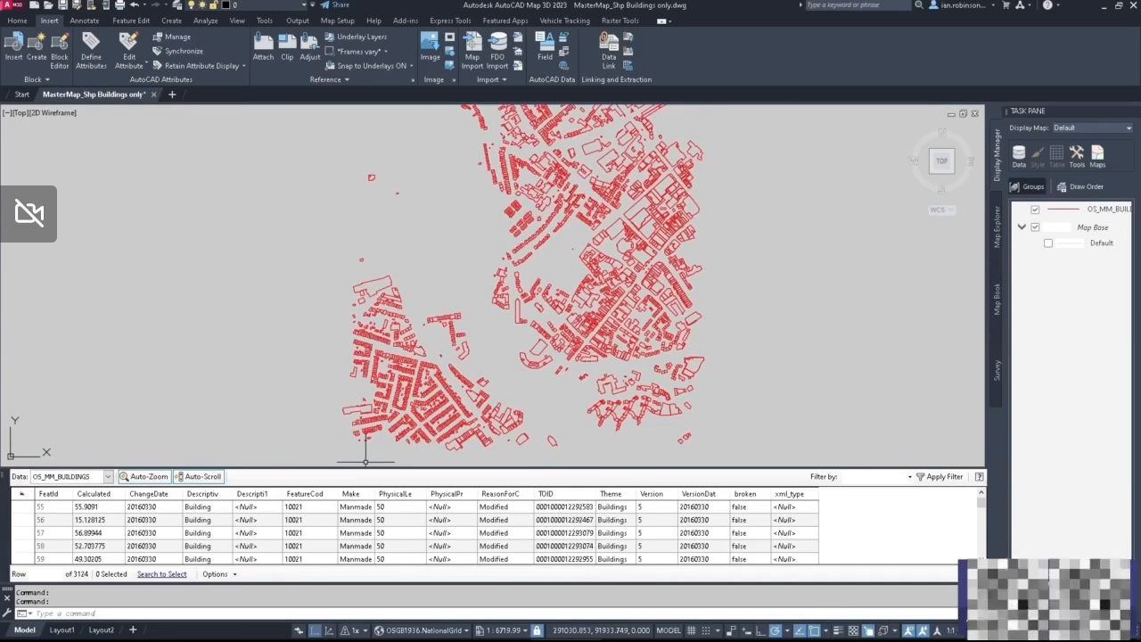
{"action": "left_click", "coordinate": [234, 574]}
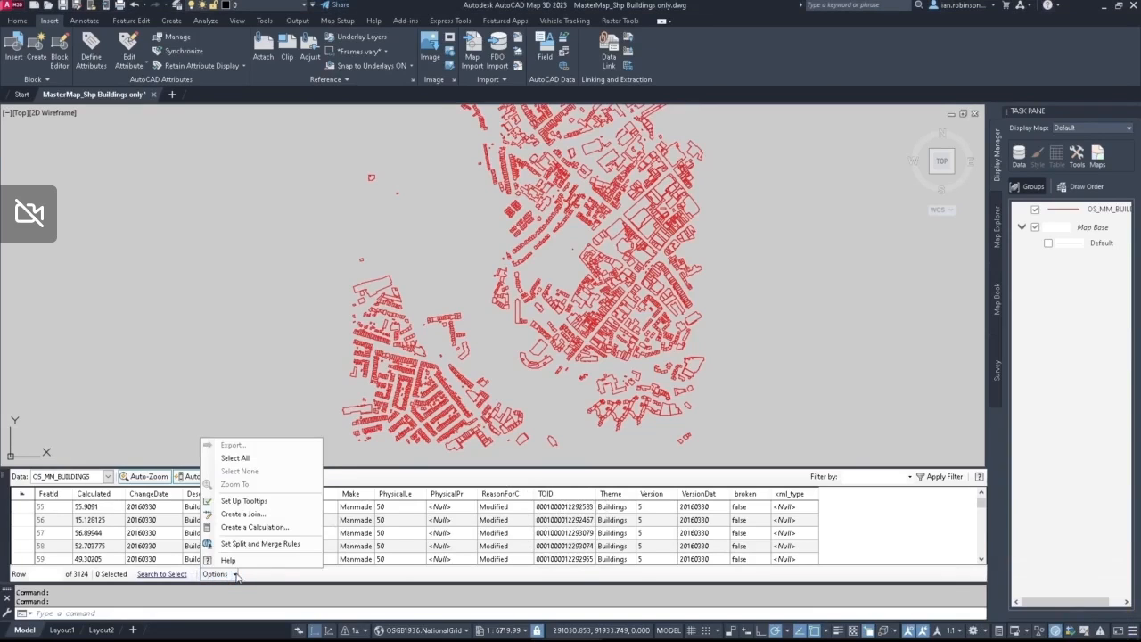
{"action": "left_click", "coordinate": [251, 515]}
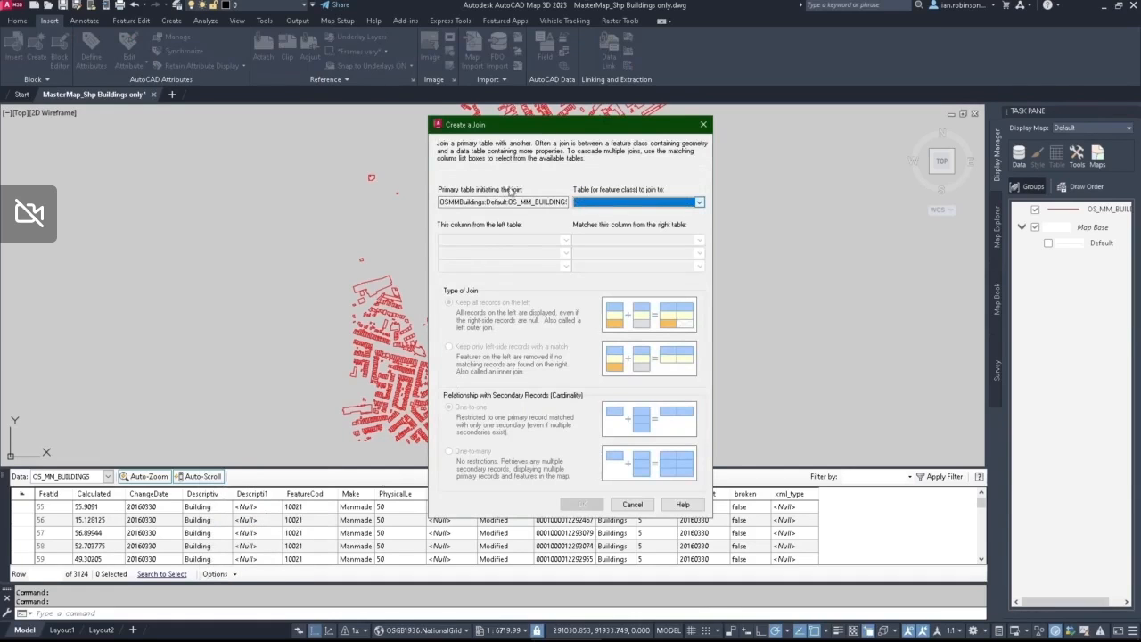
{"action": "left_click", "coordinate": [700, 202]}
{"action": "left_click", "coordinate": [633, 234]}
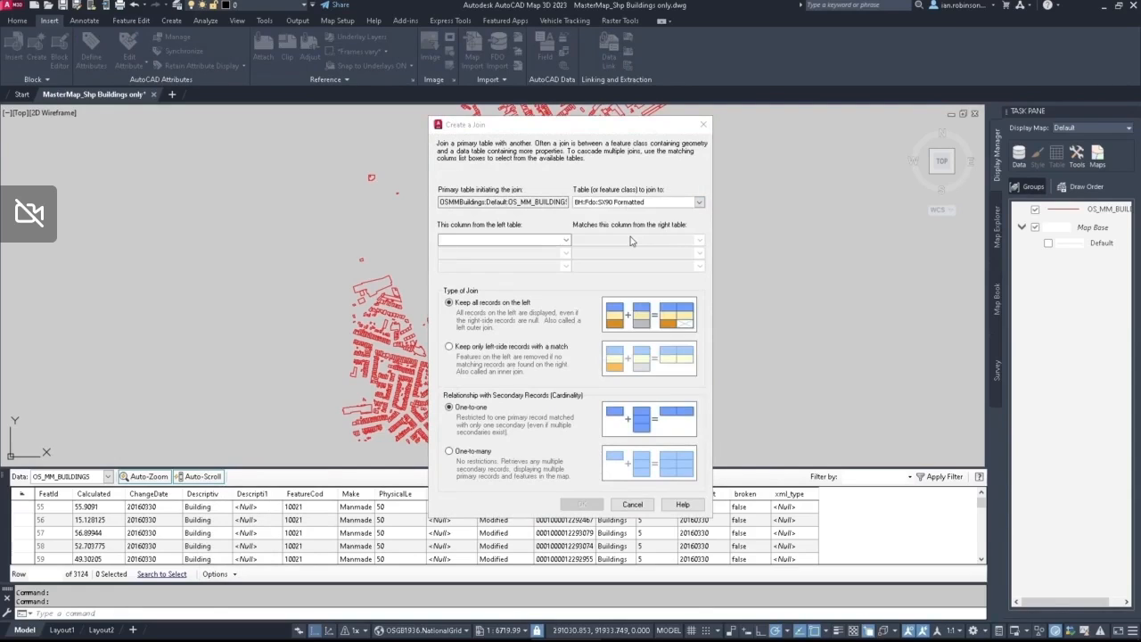
Step: Match the TOID column to TOID Map in the secondary table and create the join
{"action": "left_click", "coordinate": [565, 241]}
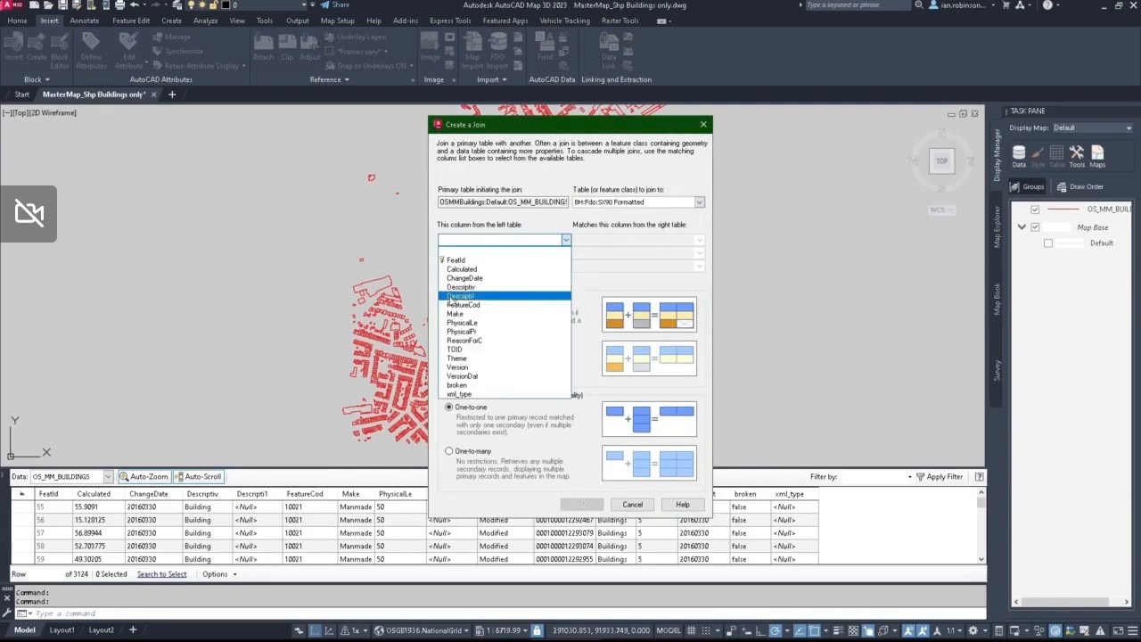
{"action": "left_click", "coordinate": [457, 349]}
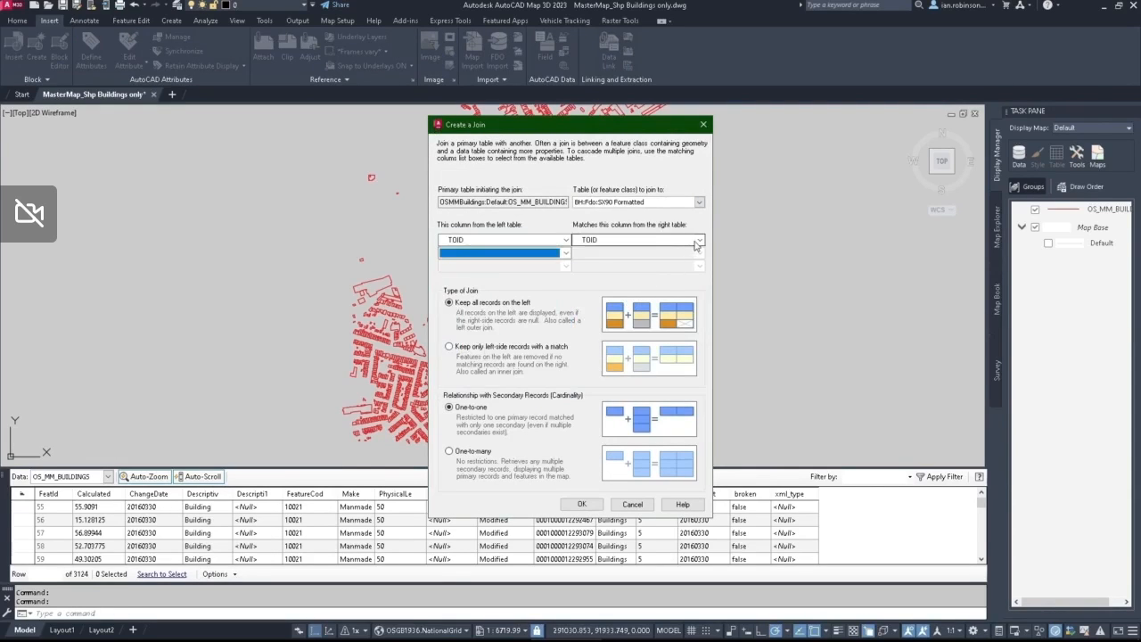
{"action": "left_click", "coordinate": [700, 240]}
{"action": "left_click", "coordinate": [592, 262]}
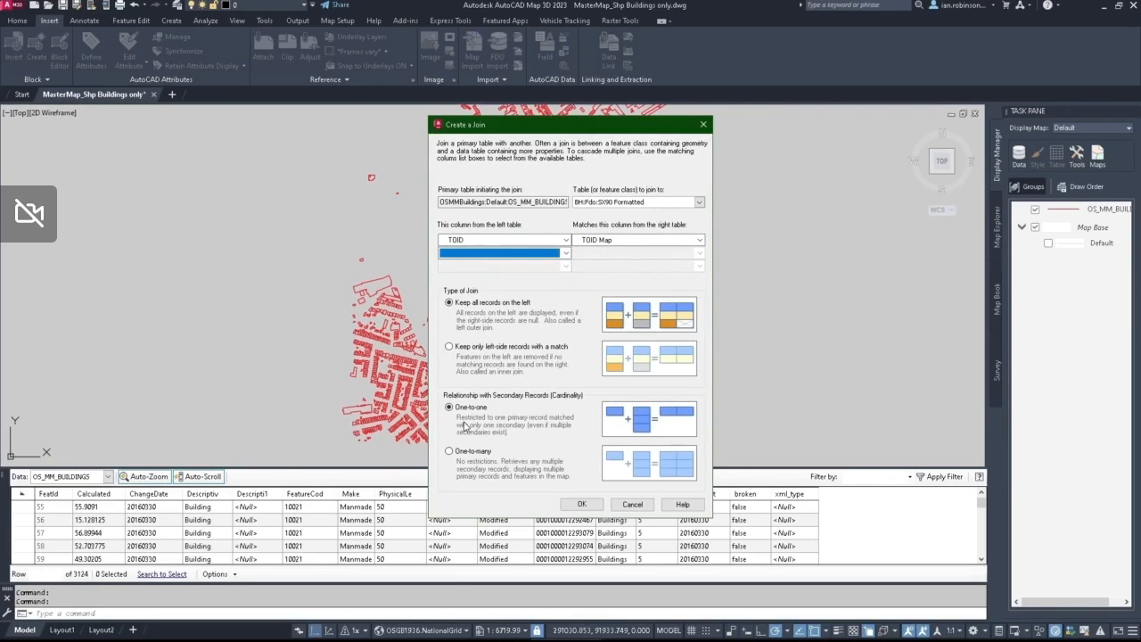
{"action": "left_click", "coordinate": [598, 508]}
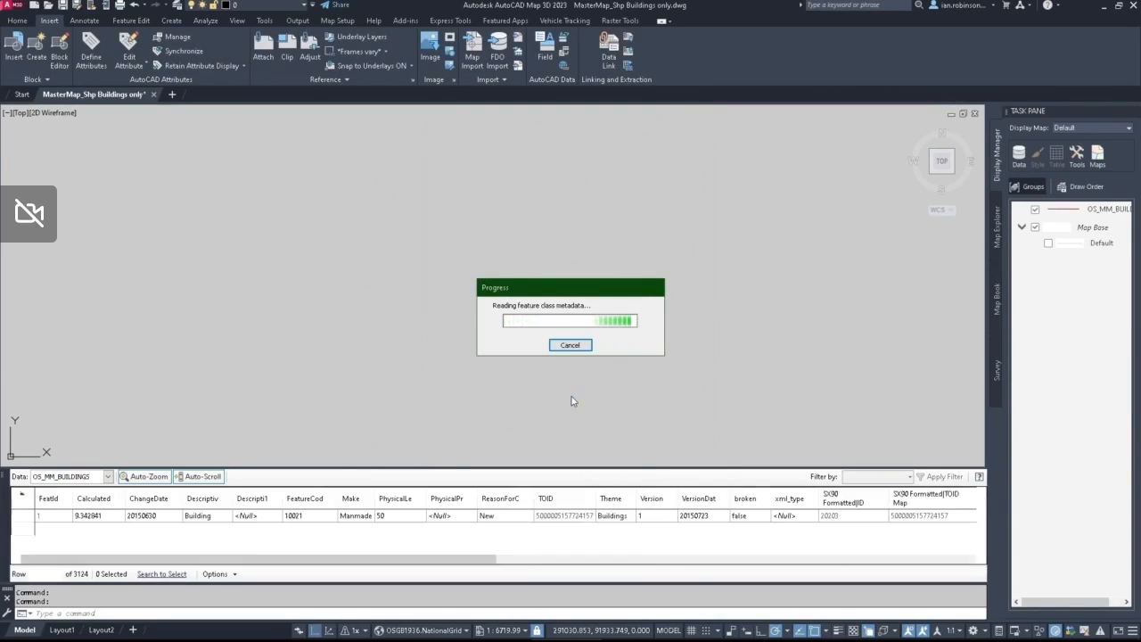
Step: Select the large rectangular building north of the octagonal one, review its joined SX90 height attributes and clear the selection
{"action": "left_click_drag", "start_coordinate": [472, 558], "coordinate": [917, 593]}
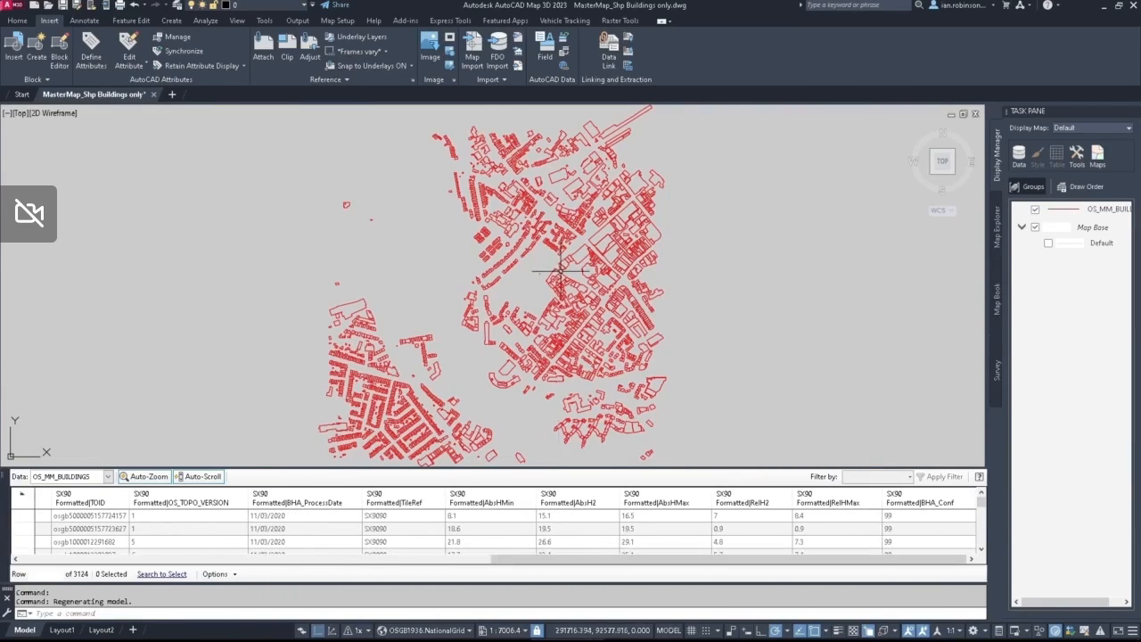
{"action": "scroll", "coordinate": [559, 269], "scroll_direction": "up", "scroll_amount": 8}
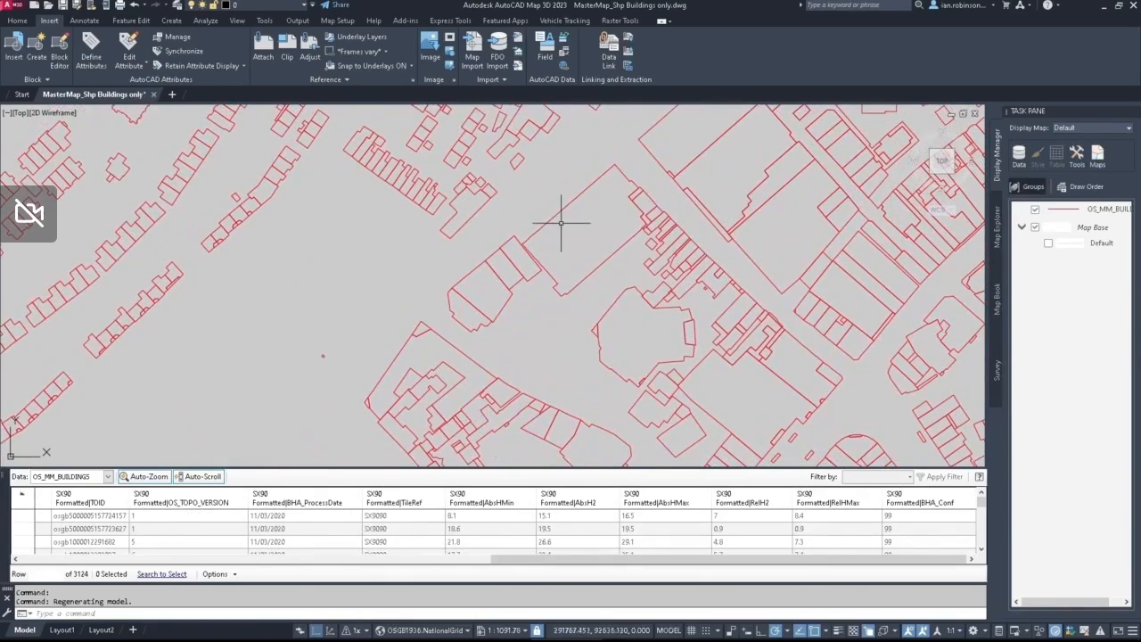
{"action": "left_click", "coordinate": [557, 212]}
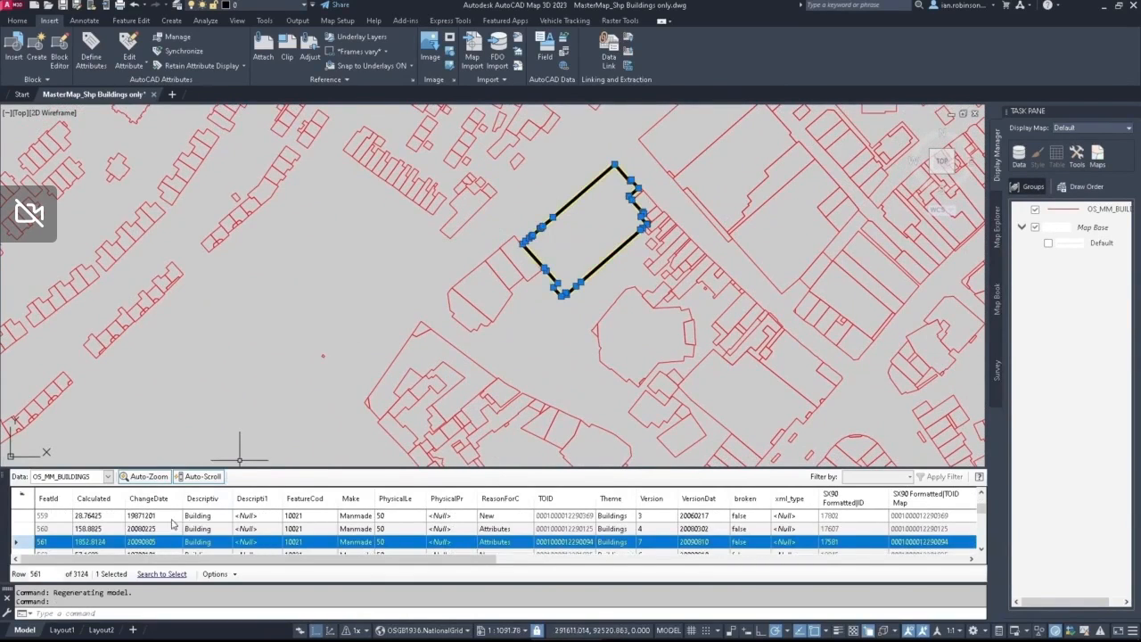
{"action": "left_click_drag", "start_coordinate": [412, 560], "coordinate": [889, 580]}
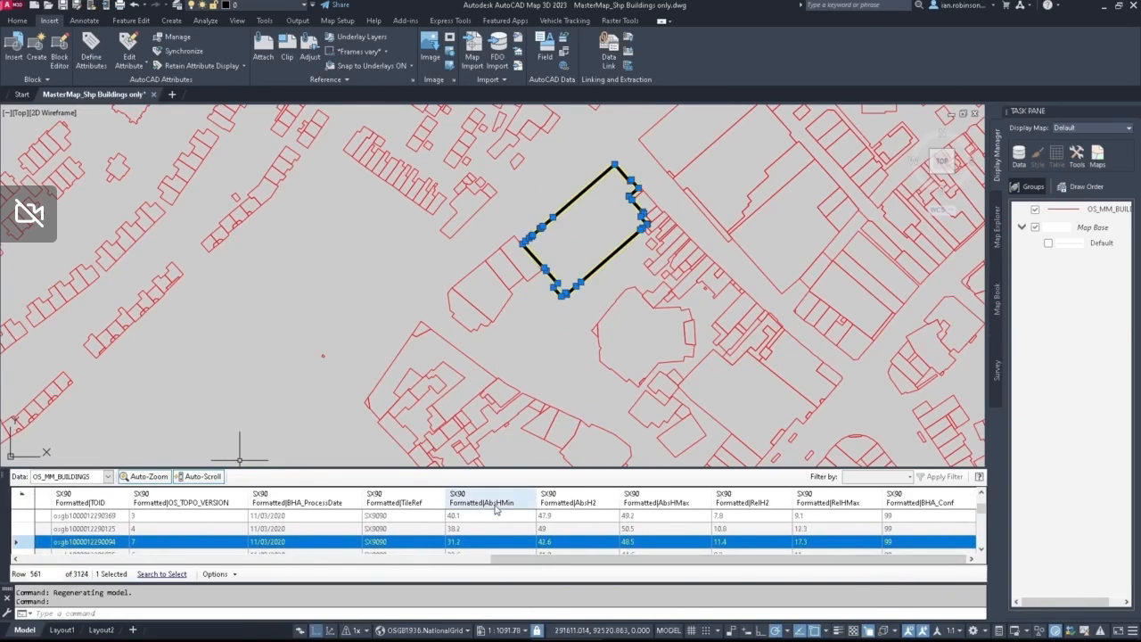
{"action": "left_click", "coordinate": [500, 506]}
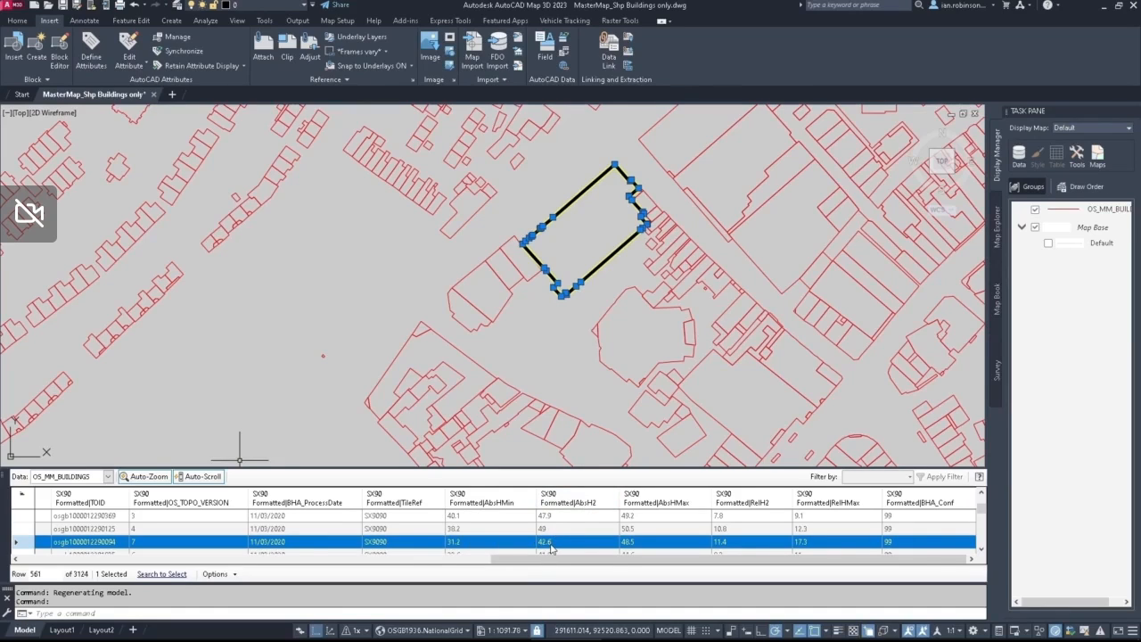
{"action": "key", "text": "ctrl"}
{"action": "left_click", "coordinate": [774, 504]}
{"action": "scroll", "coordinate": [615, 237], "scroll_direction": "down", "scroll_amount": 4}
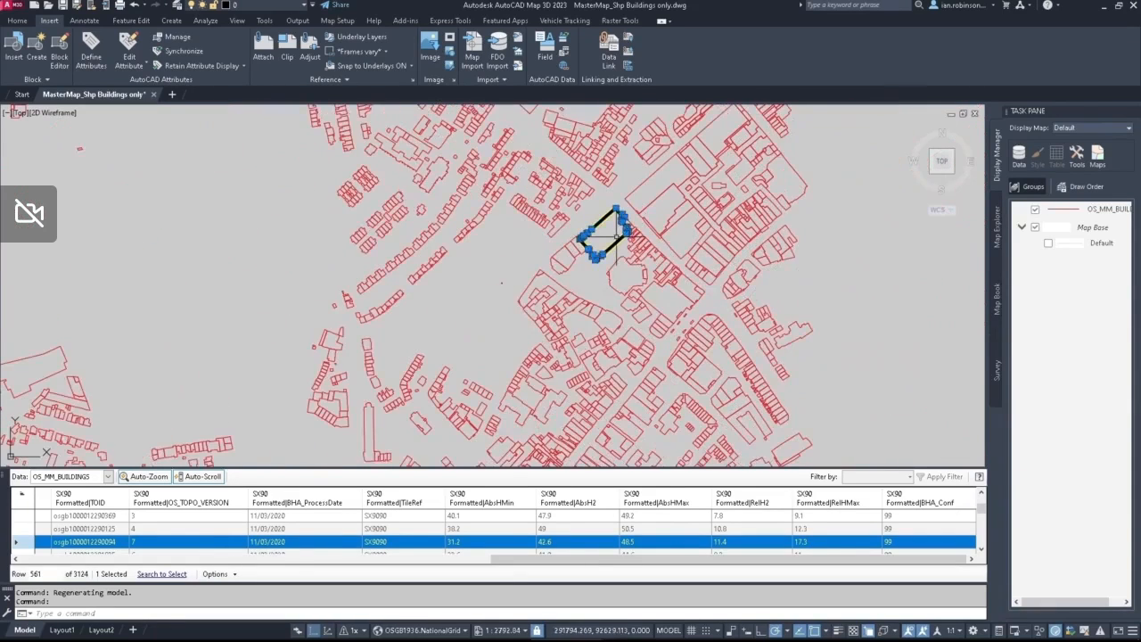
{"action": "key", "text": "Escape"}
{"action": "scroll", "coordinate": [615, 236], "scroll_direction": "down", "scroll_amount": 4}
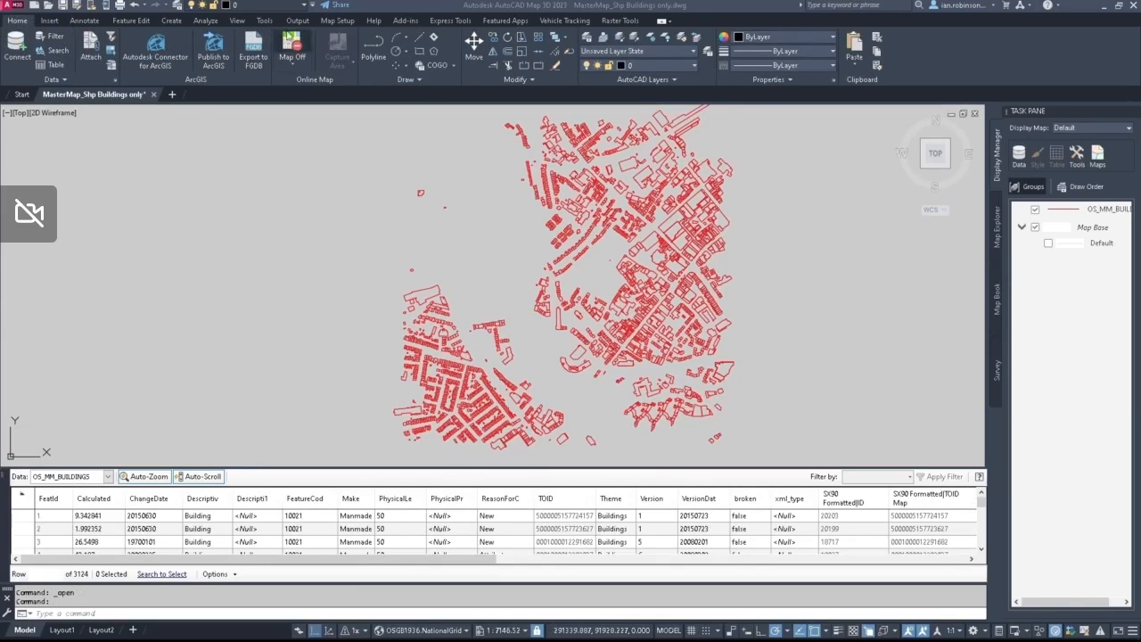
Step: Export the OS_MM_BUILDINGS layer data to SDF as OS_MM_BUILDINGS.sdf in the Processed Data folder
{"action": "left_click", "coordinate": [298, 20]}
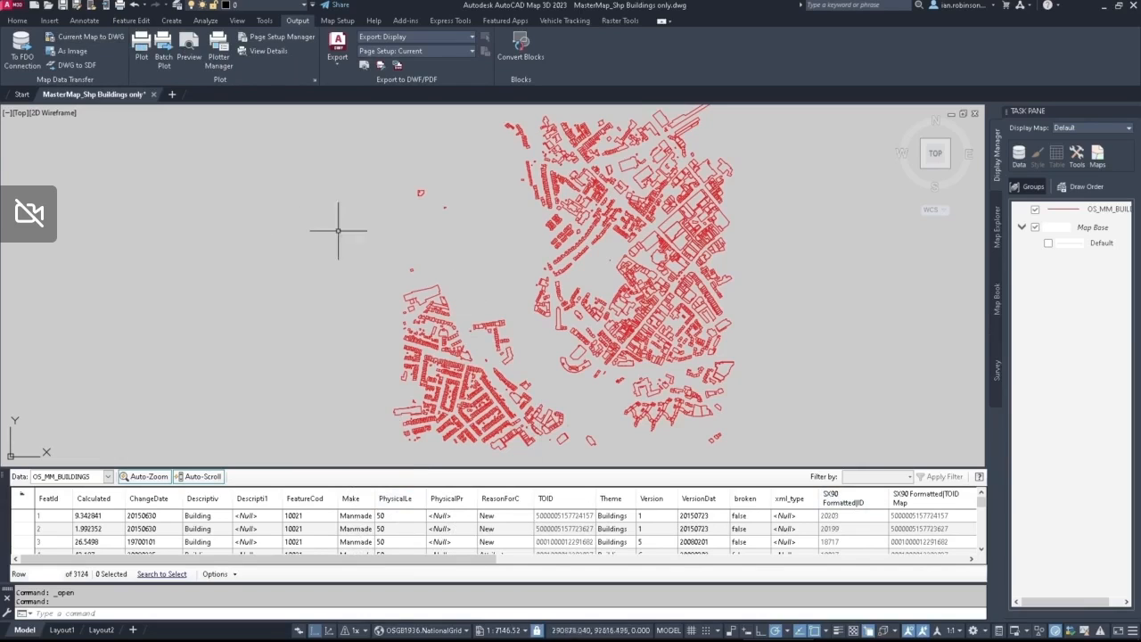
{"action": "left_click", "coordinate": [17, 21]}
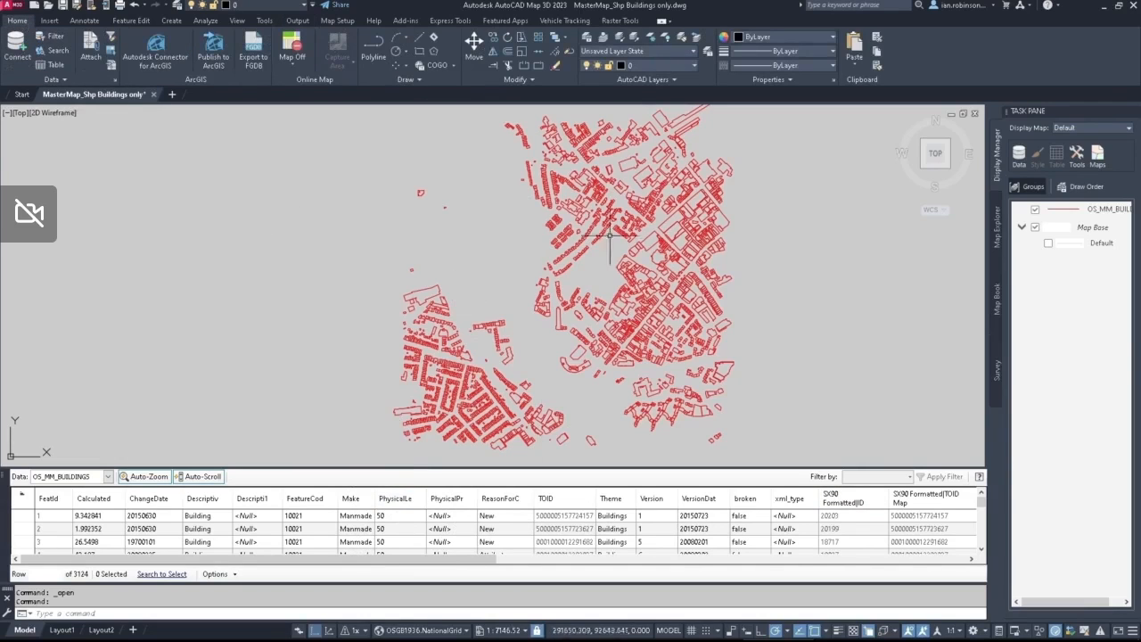
{"action": "right_click", "coordinate": [1083, 212]}
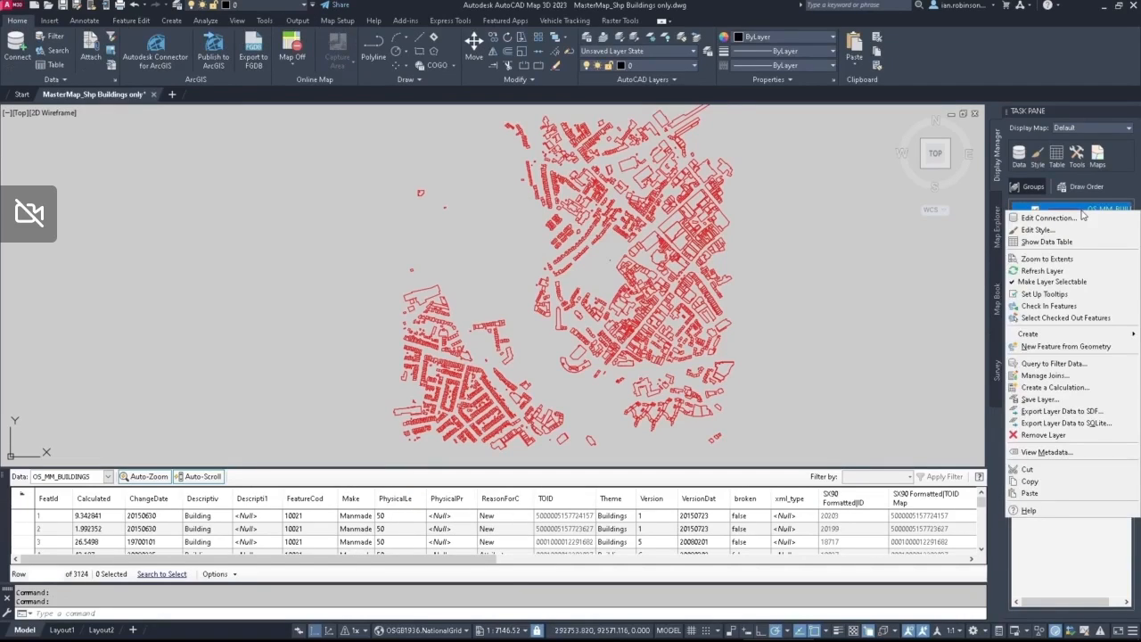
{"action": "left_click", "coordinate": [1082, 411]}
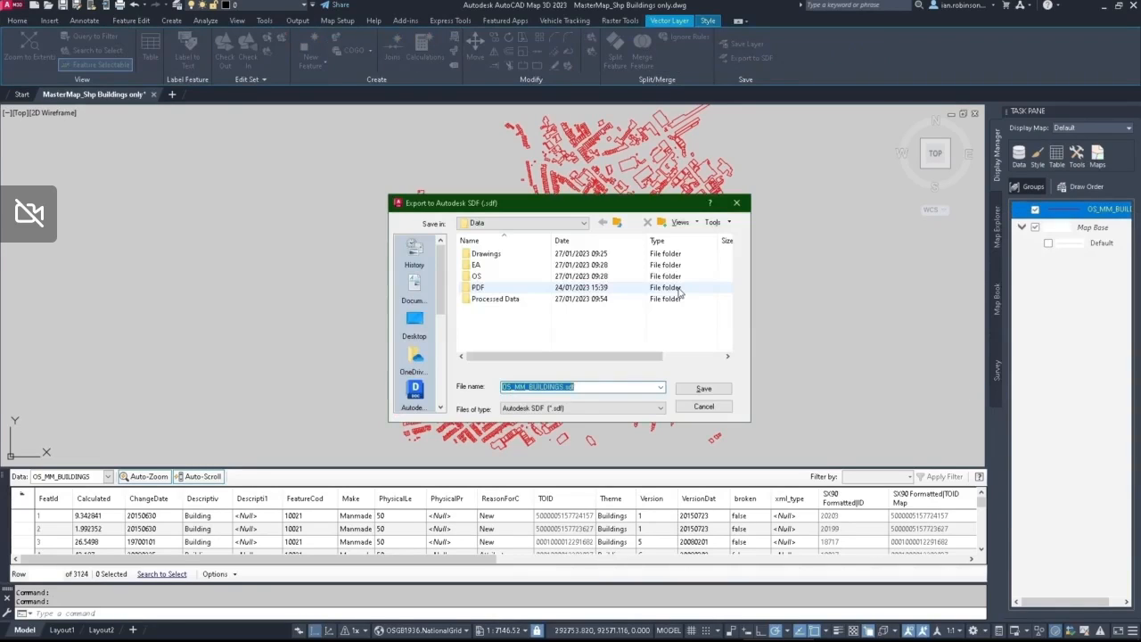
{"action": "double_click", "coordinate": [486, 298]}
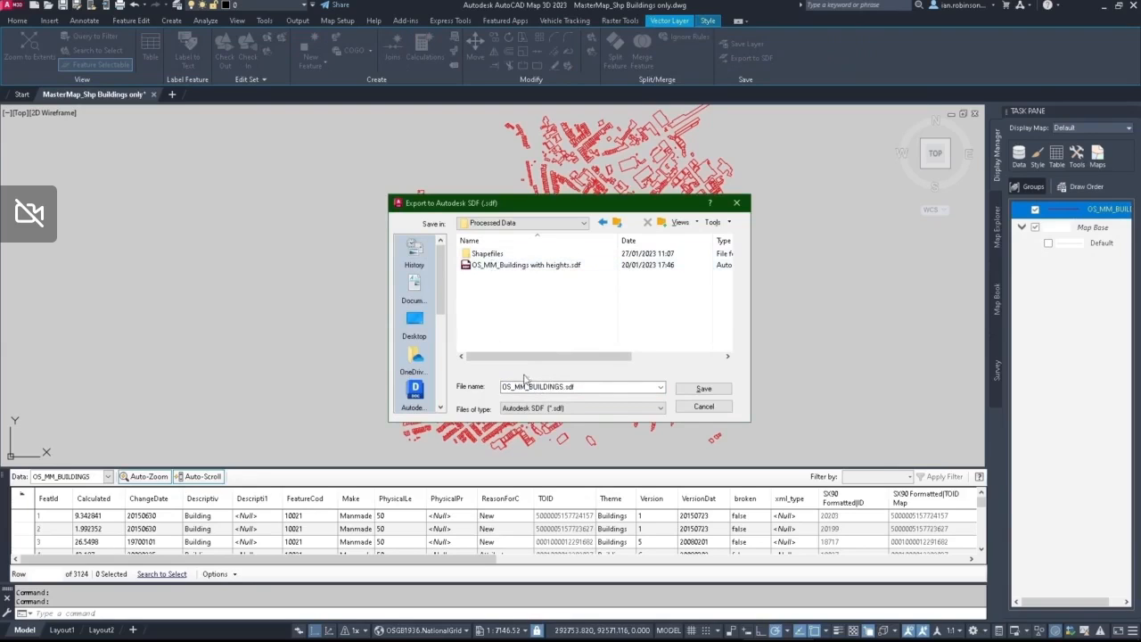
{"action": "left_click", "coordinate": [697, 393]}
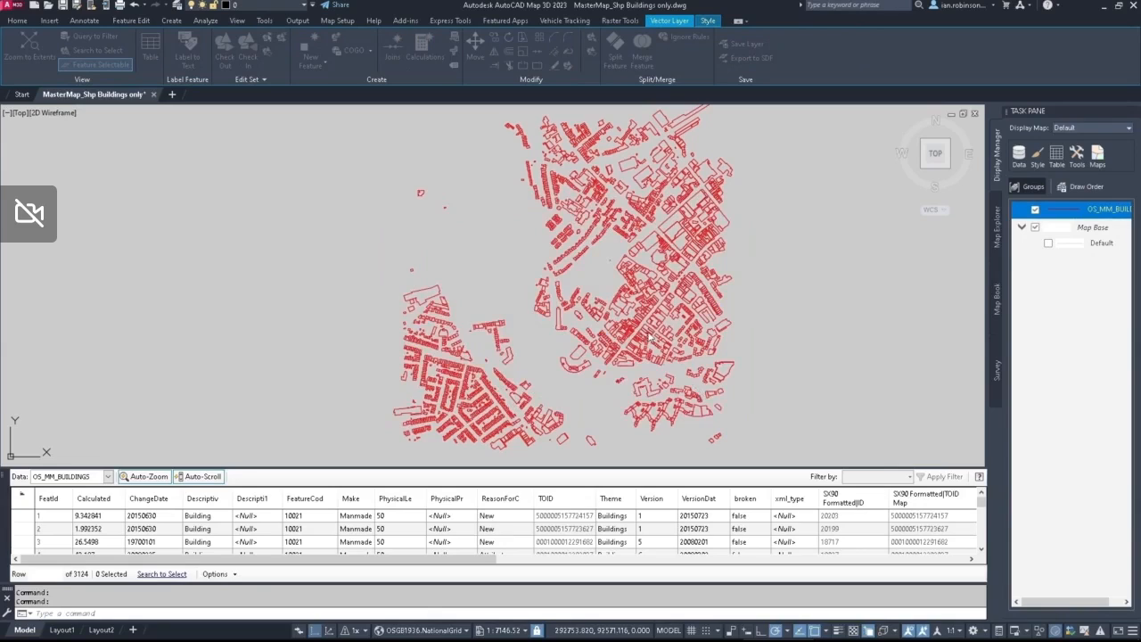
Step: Create a new drawing, start MAPIMPORT and choose the Autodesk SDF file OS_MM_BUILDINGS.sdf from the Processed Data folder
{"action": "left_click", "coordinate": [172, 94]}
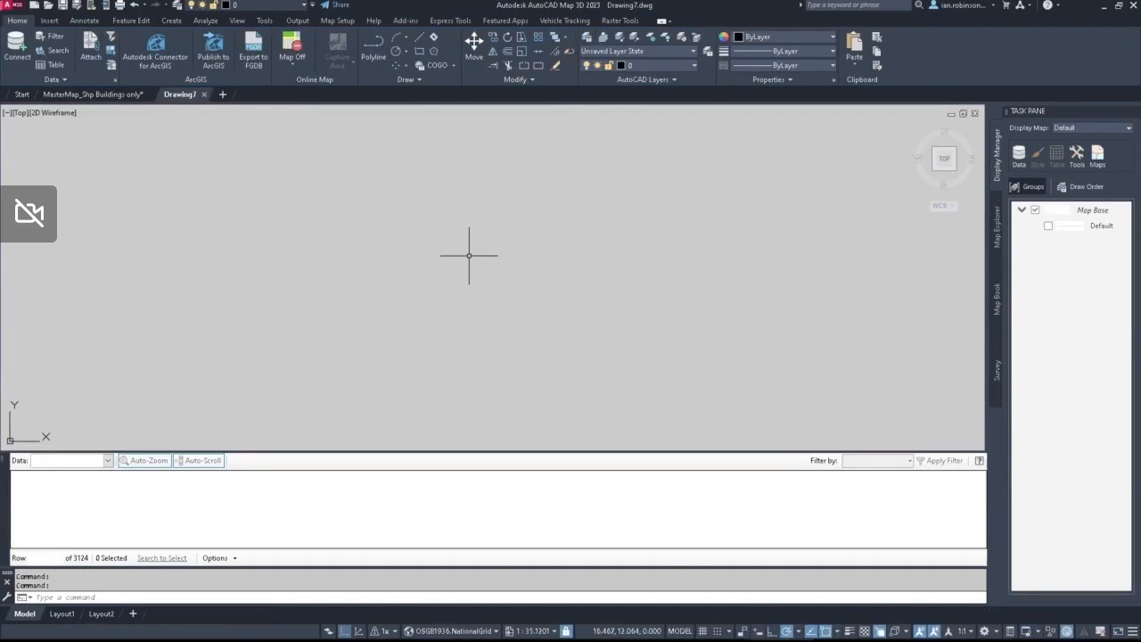
{"action": "type", "text": "mapim"}
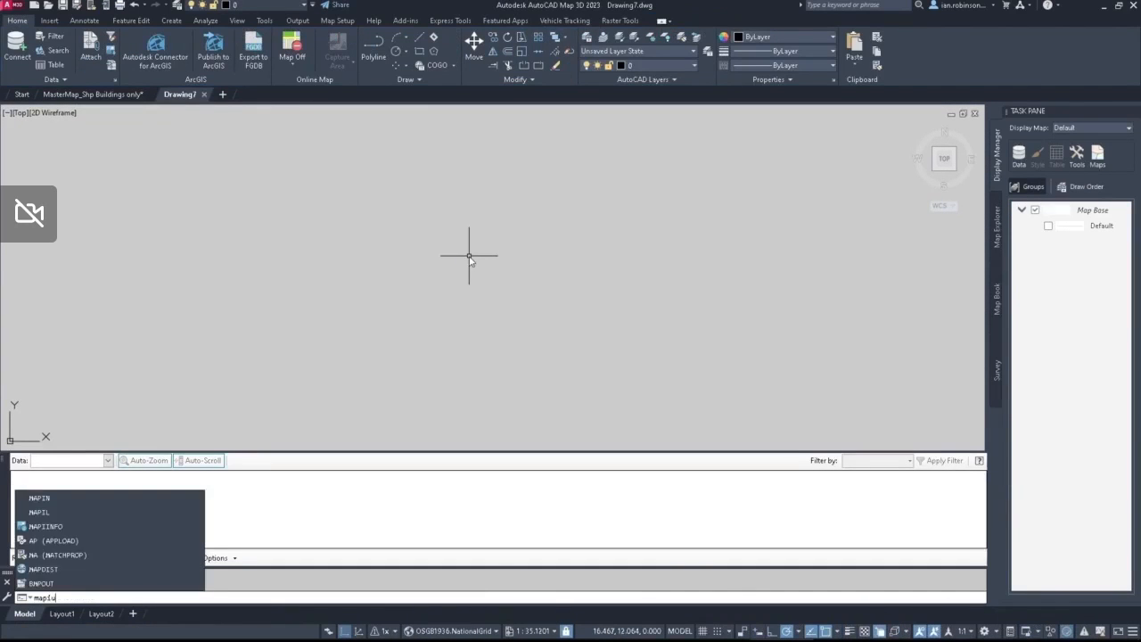
{"action": "type", "text": "p"}
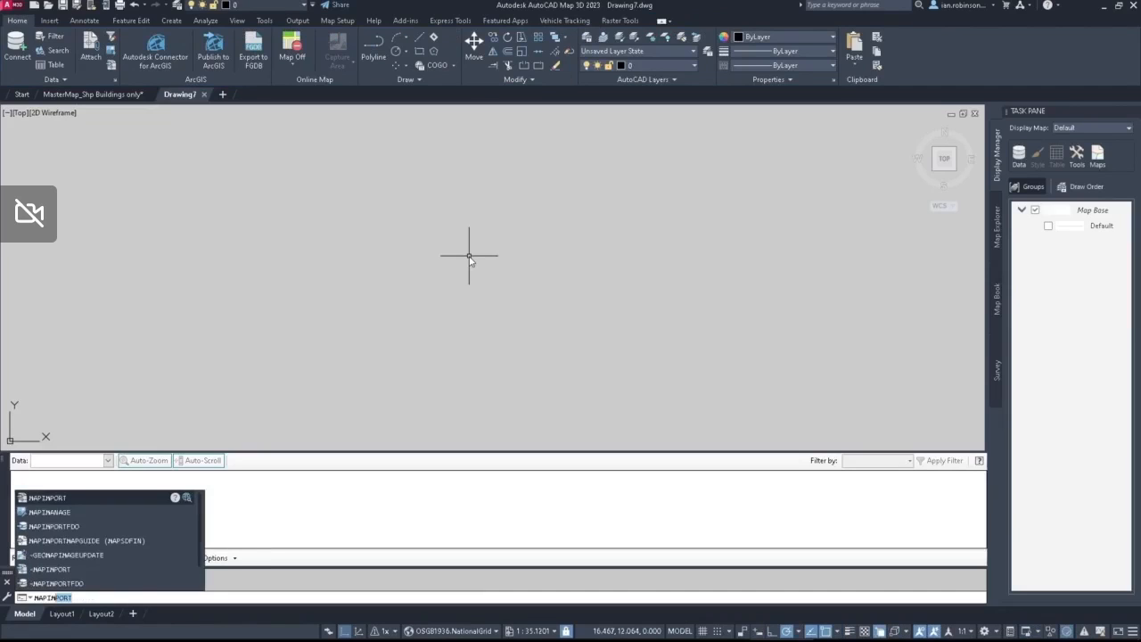
{"action": "key", "text": "Return"}
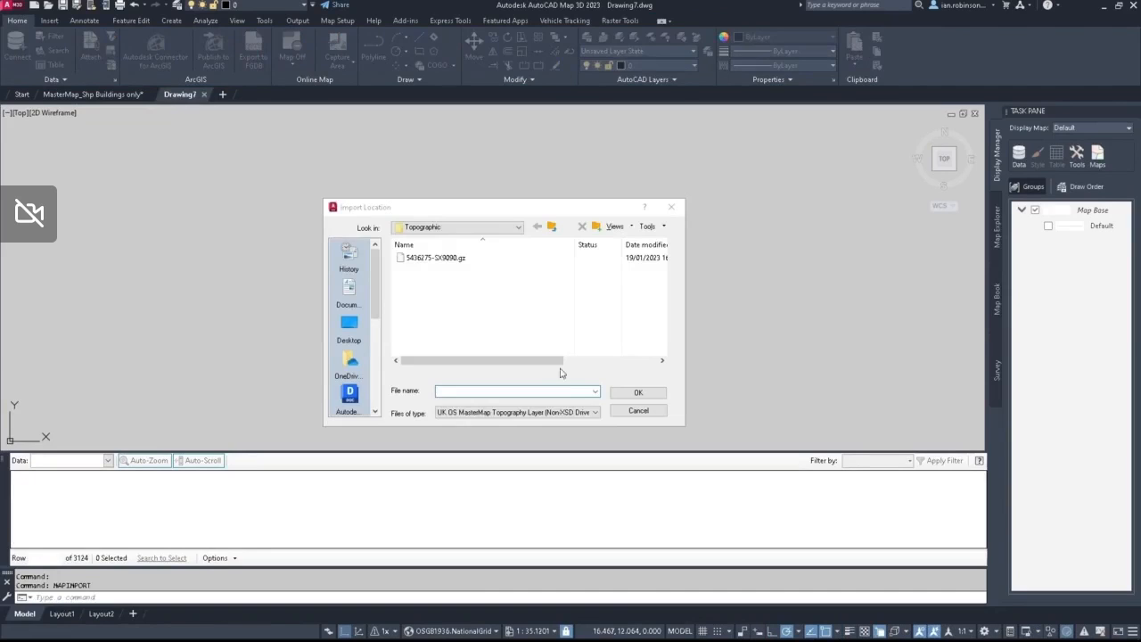
{"action": "left_click", "coordinate": [593, 413]}
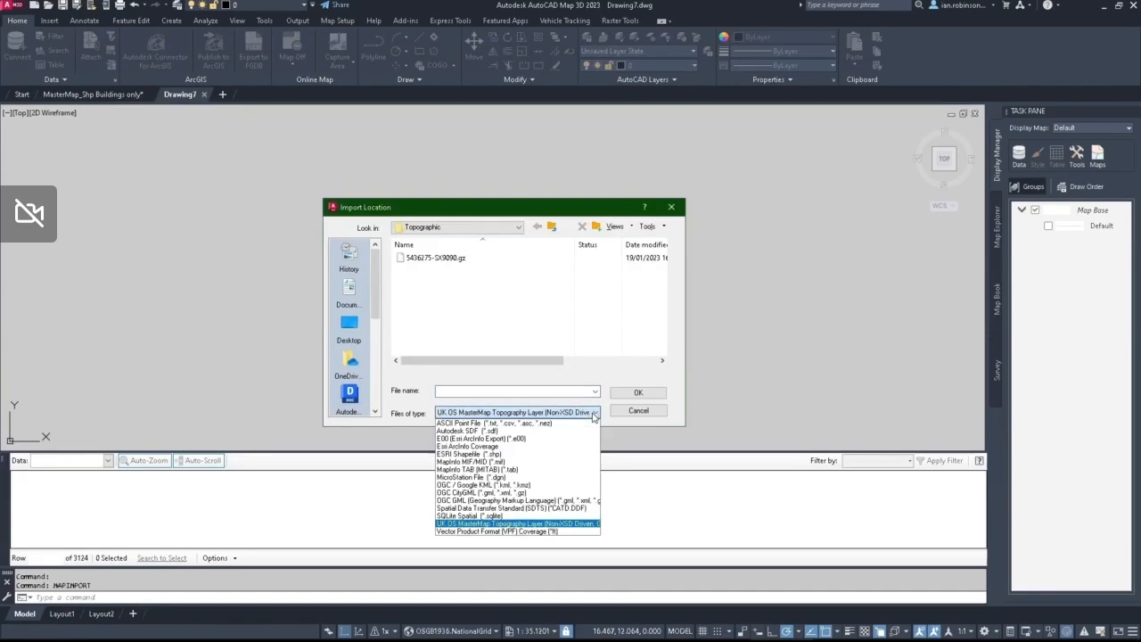
{"action": "left_click", "coordinate": [482, 430]}
{"action": "left_click", "coordinate": [552, 228]}
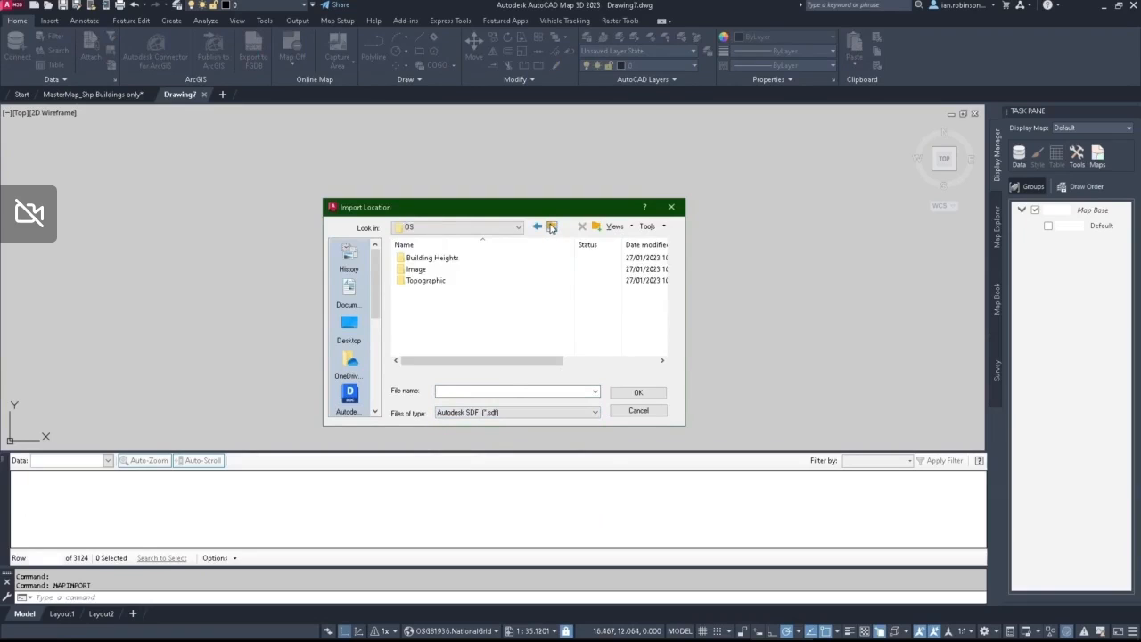
{"action": "left_click", "coordinate": [552, 228]}
{"action": "double_click", "coordinate": [419, 305]}
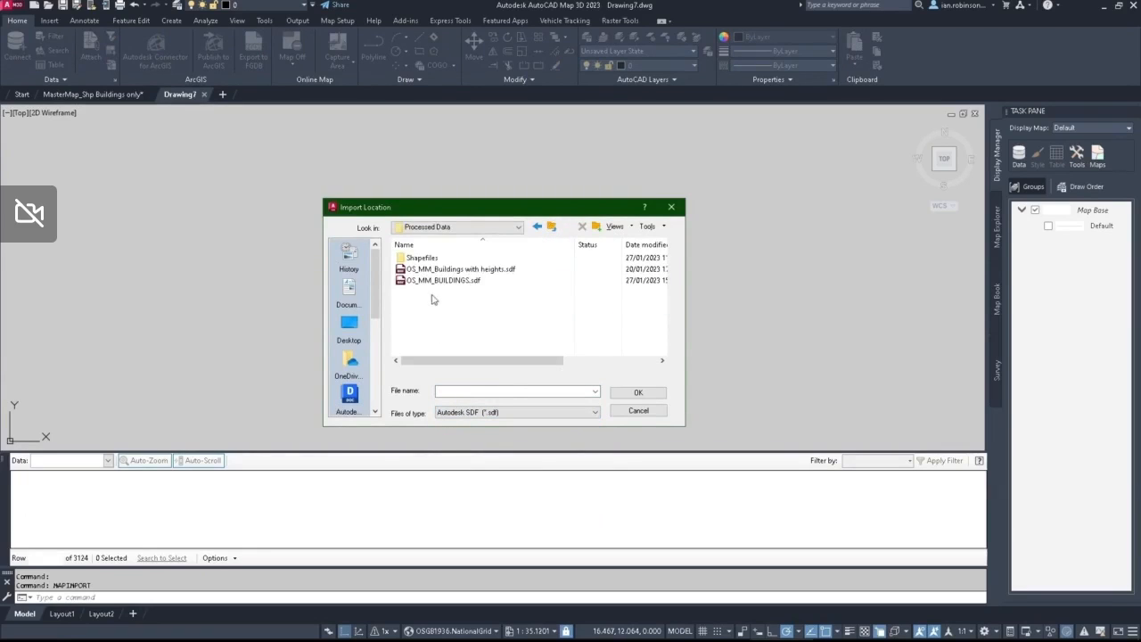
{"action": "left_click", "coordinate": [432, 281]}
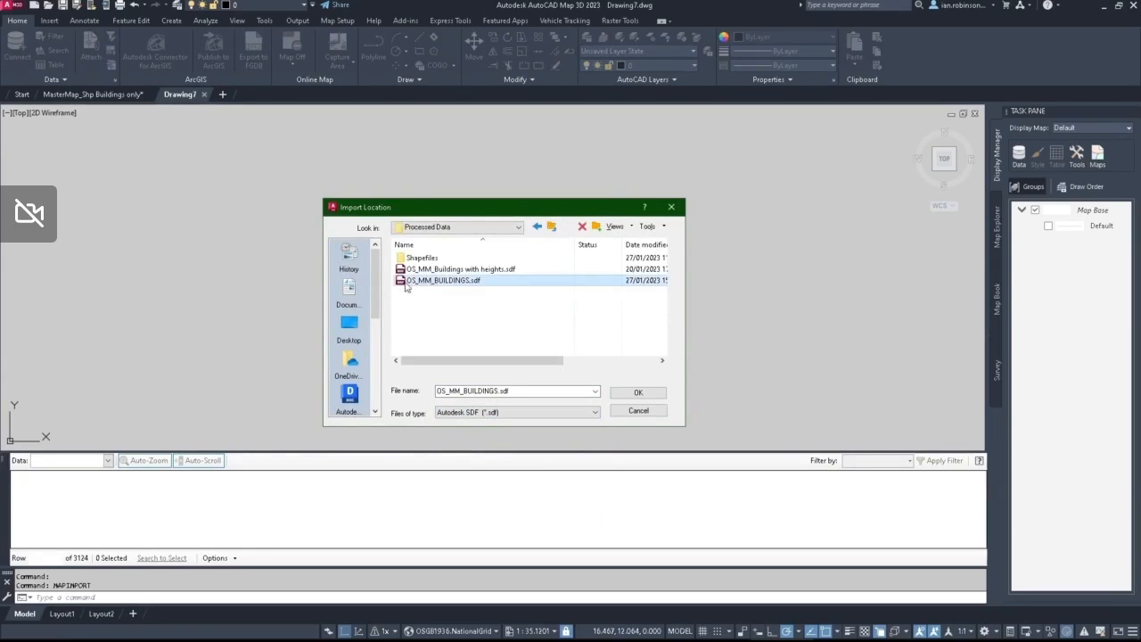
{"action": "left_click", "coordinate": [638, 394]}
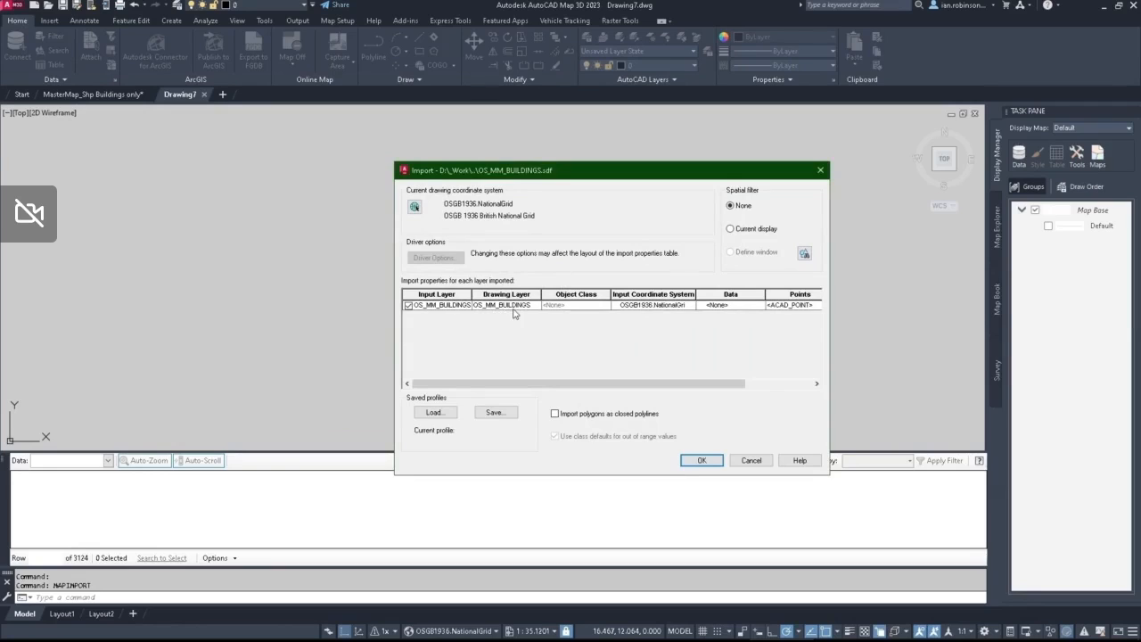
Step: Import the buildings with attributes as object data in the Schema_OS_MM_BUILDINGS table, checking the SX90 height fields in the field mapping
{"action": "left_click", "coordinate": [745, 307]}
{"action": "left_click", "coordinate": [771, 344]}
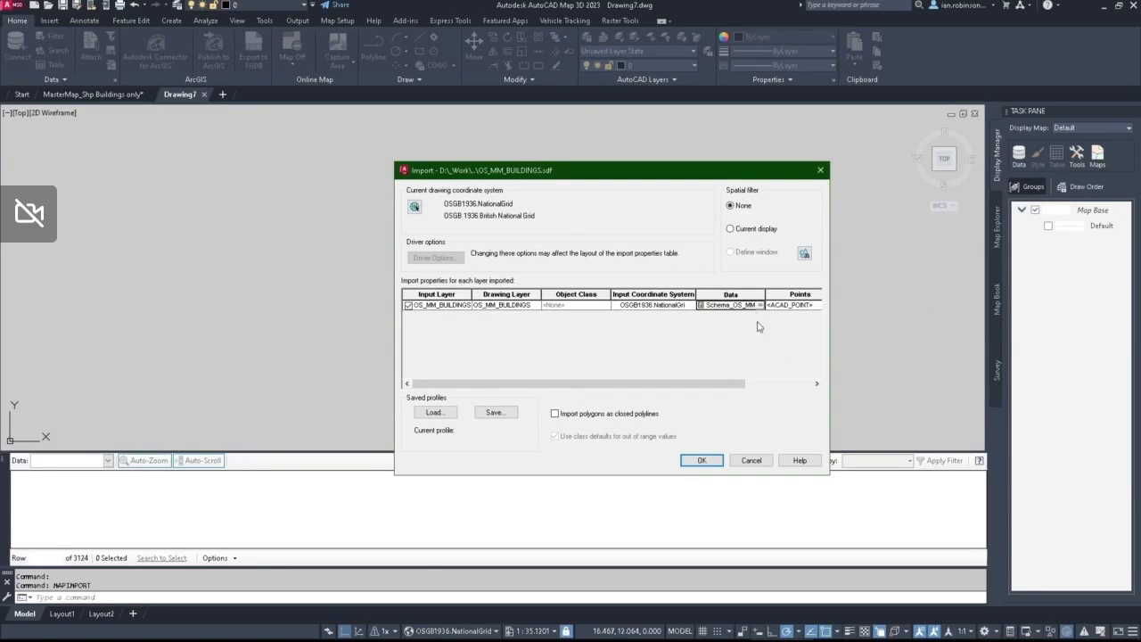
{"action": "left_click", "coordinate": [759, 306]}
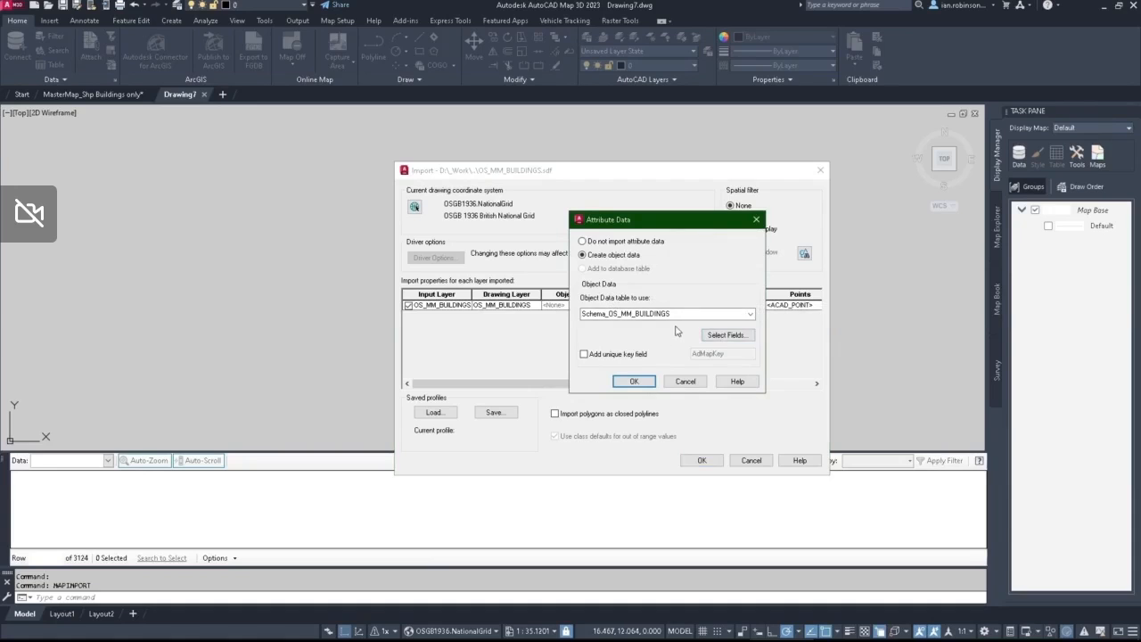
{"action": "left_click", "coordinate": [726, 335]}
{"action": "scroll", "coordinate": [439, 241], "scroll_direction": "down", "scroll_amount": 5}
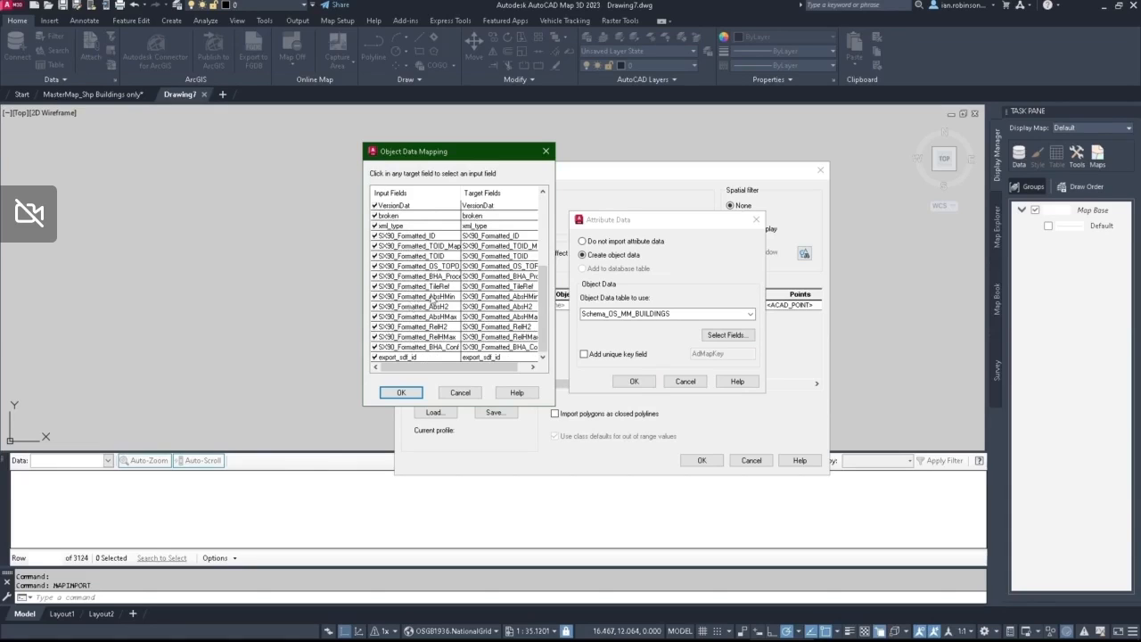
{"action": "left_click", "coordinate": [448, 309]}
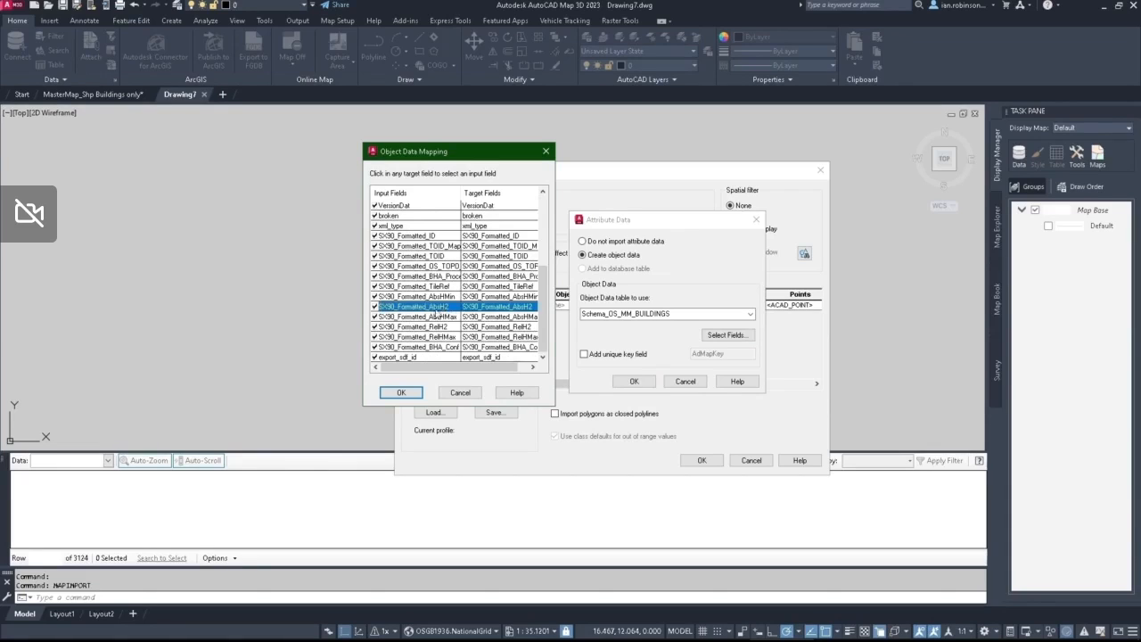
{"action": "left_click", "coordinate": [434, 328]}
{"action": "left_click", "coordinate": [458, 393]}
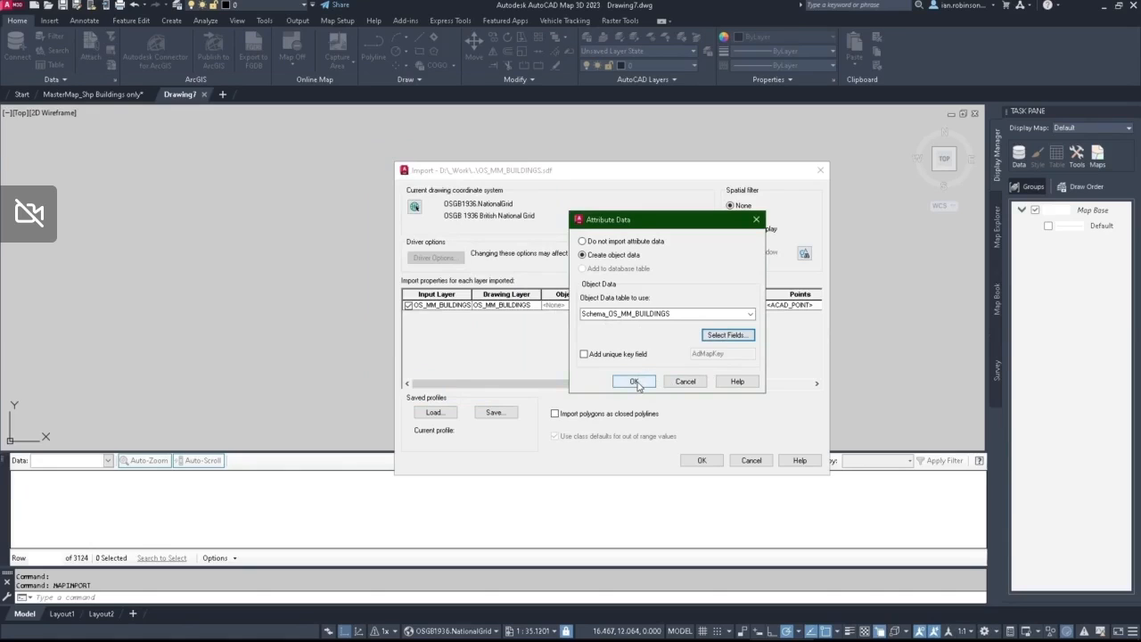
{"action": "left_click", "coordinate": [635, 382]}
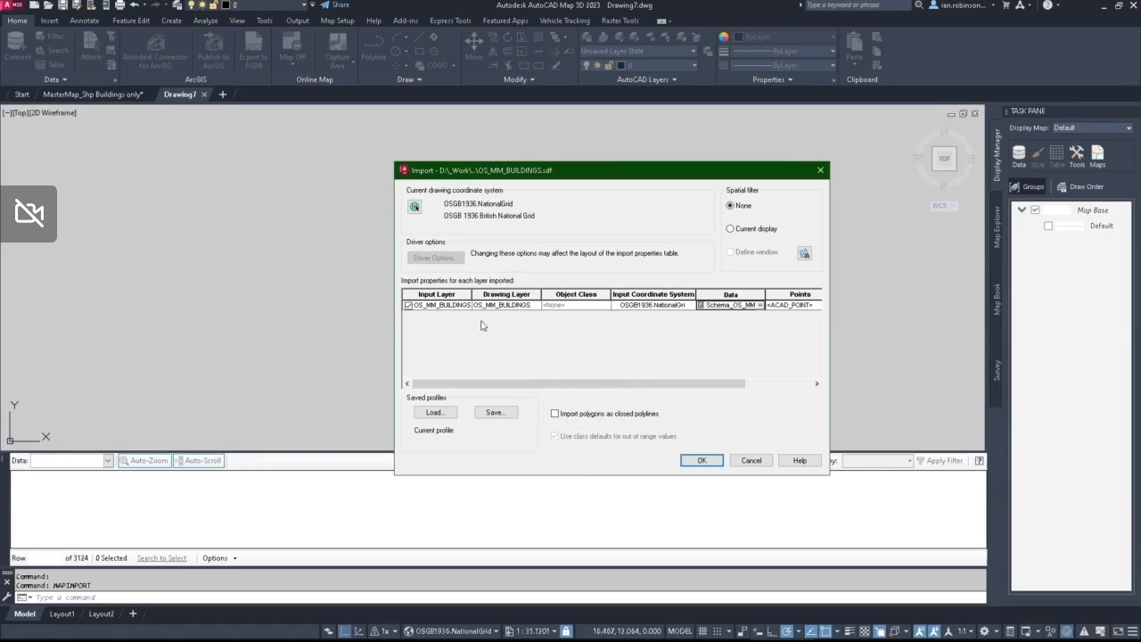
{"action": "left_click", "coordinate": [716, 463]}
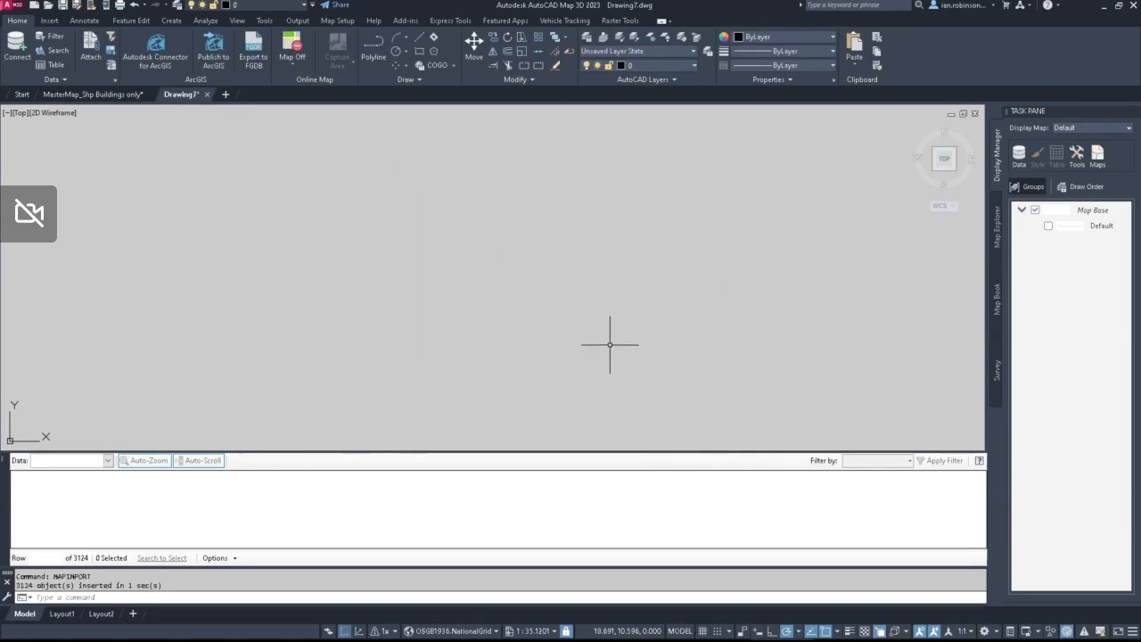
Step: Select the long narrow building with the rounded north end, examine its object data heights in its properties and clear the selection
{"action": "middle_click", "coordinate": [593, 284]}
{"action": "middle_click", "coordinate": [593, 284]}
{"action": "scroll", "coordinate": [491, 325], "scroll_direction": "up", "scroll_amount": 5}
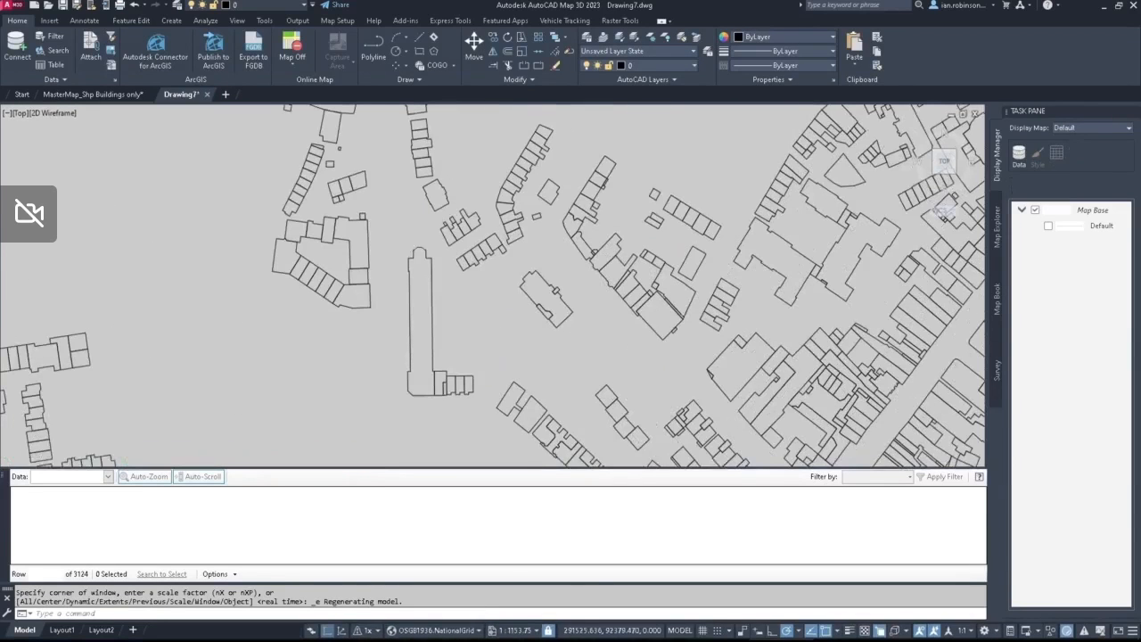
{"action": "left_click", "coordinate": [433, 285]}
{"action": "right_click", "coordinate": [172, 312]}
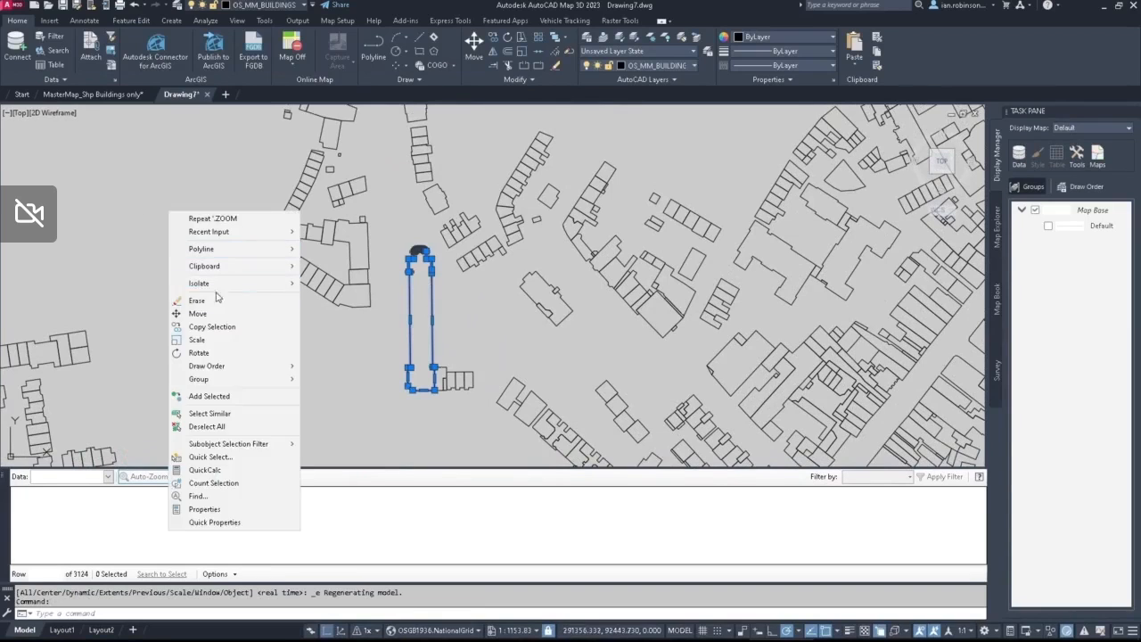
{"action": "left_click", "coordinate": [223, 507]}
{"action": "scroll", "coordinate": [147, 309], "scroll_direction": "down", "scroll_amount": 5}
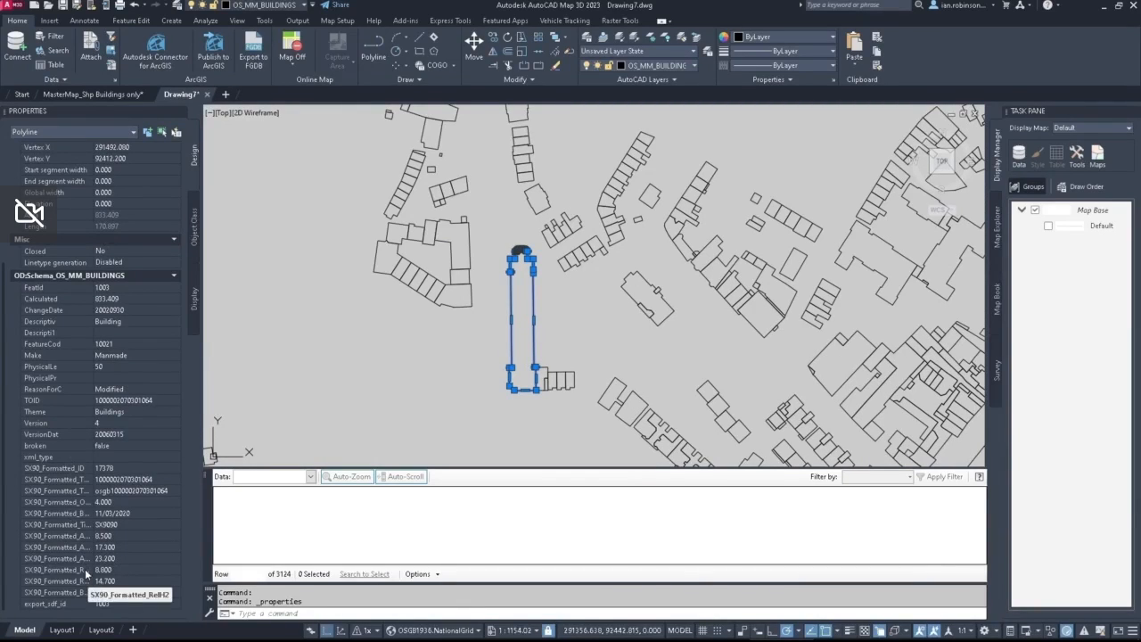
{"action": "left_click", "coordinate": [113, 572]}
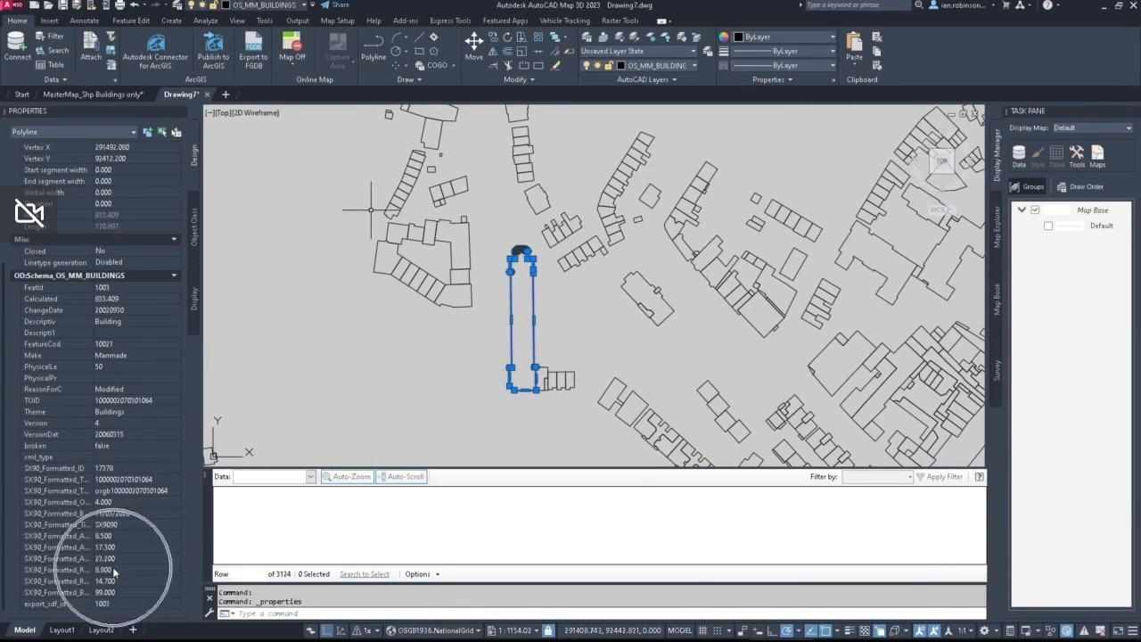
{"action": "middle_click_drag", "start_coordinate": [580, 306], "coordinate": [623, 337]}
{"action": "key", "text": "Escape"}
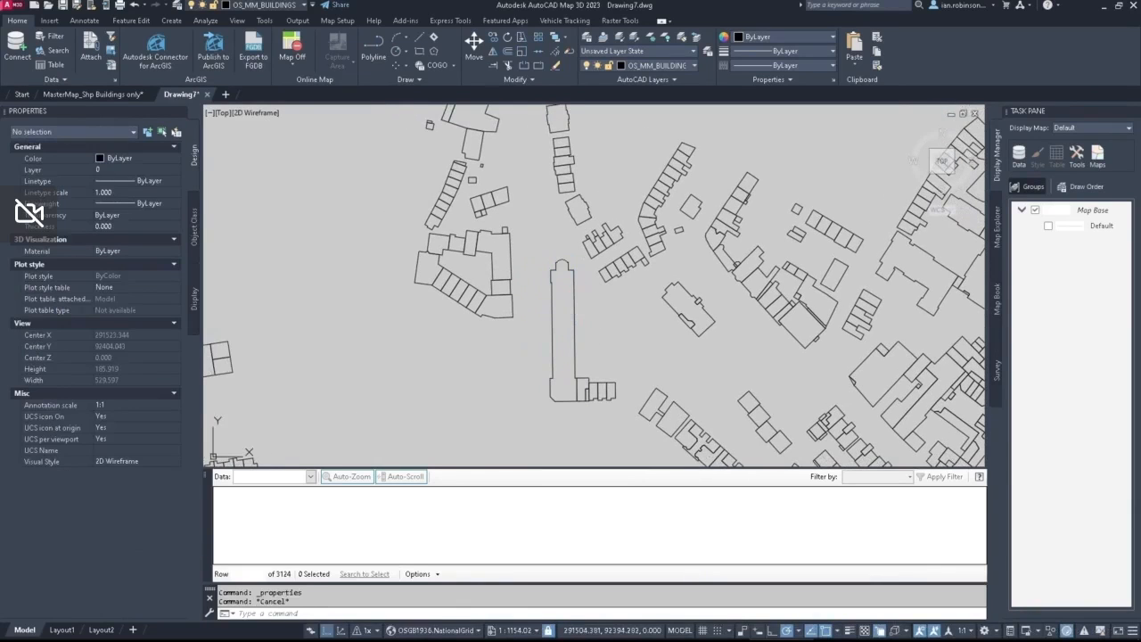
{"action": "key", "text": "Escape"}
{"action": "scroll", "coordinate": [606, 314], "scroll_direction": "down", "scroll_amount": 6}
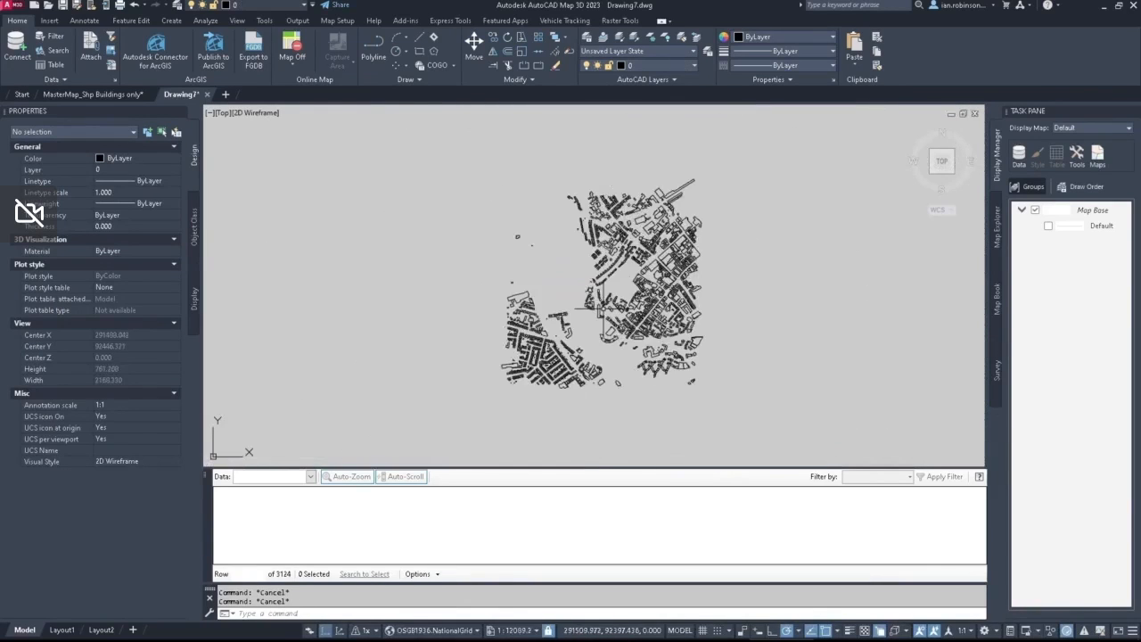
Step: Save the drawing as CAD BUILDINGS WITH BH in the Processed Data folder
{"action": "left_click", "coordinate": [78, 5]}
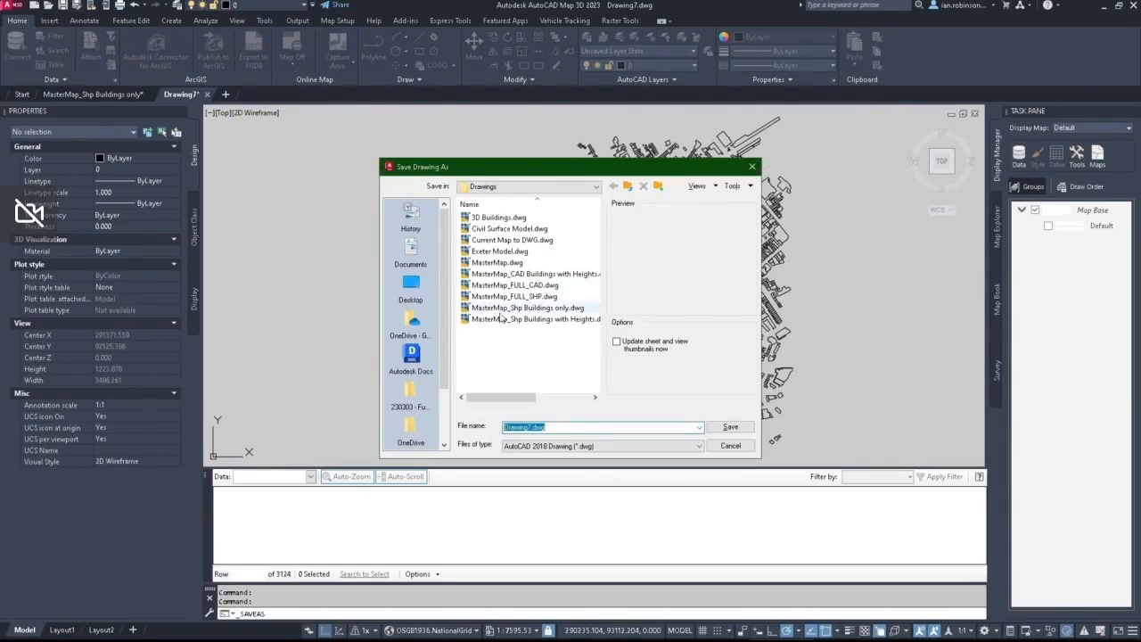
{"action": "left_click", "coordinate": [627, 185]}
{"action": "double_click", "coordinate": [486, 264]}
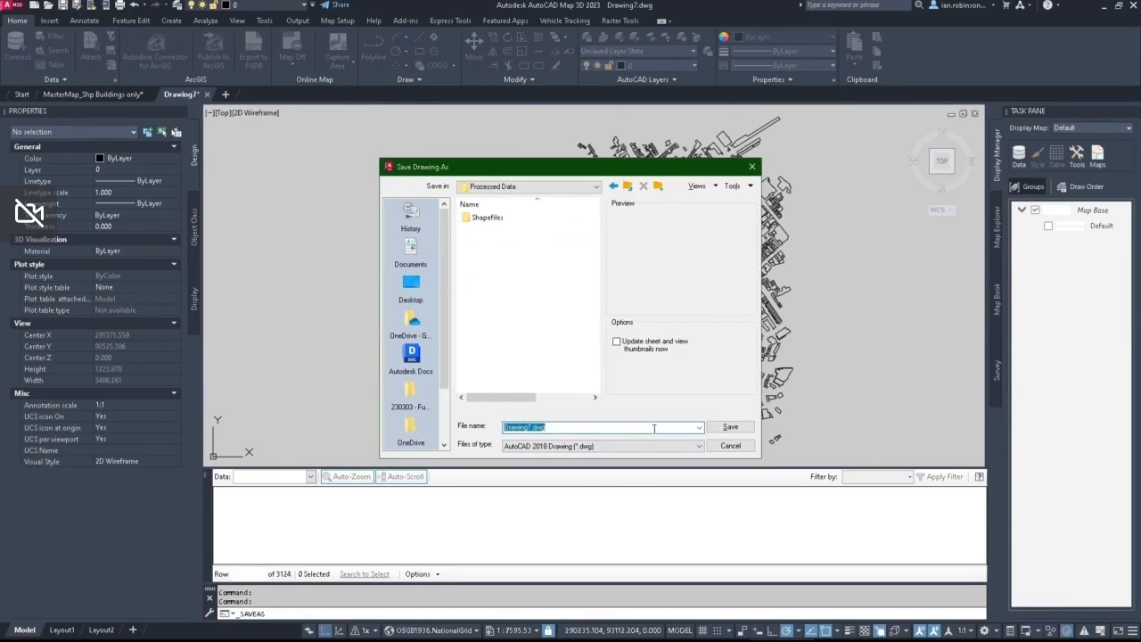
{"action": "type", "text": "CAD BUILDINGS WITH BH"}
{"action": "left_click", "coordinate": [731, 427]}
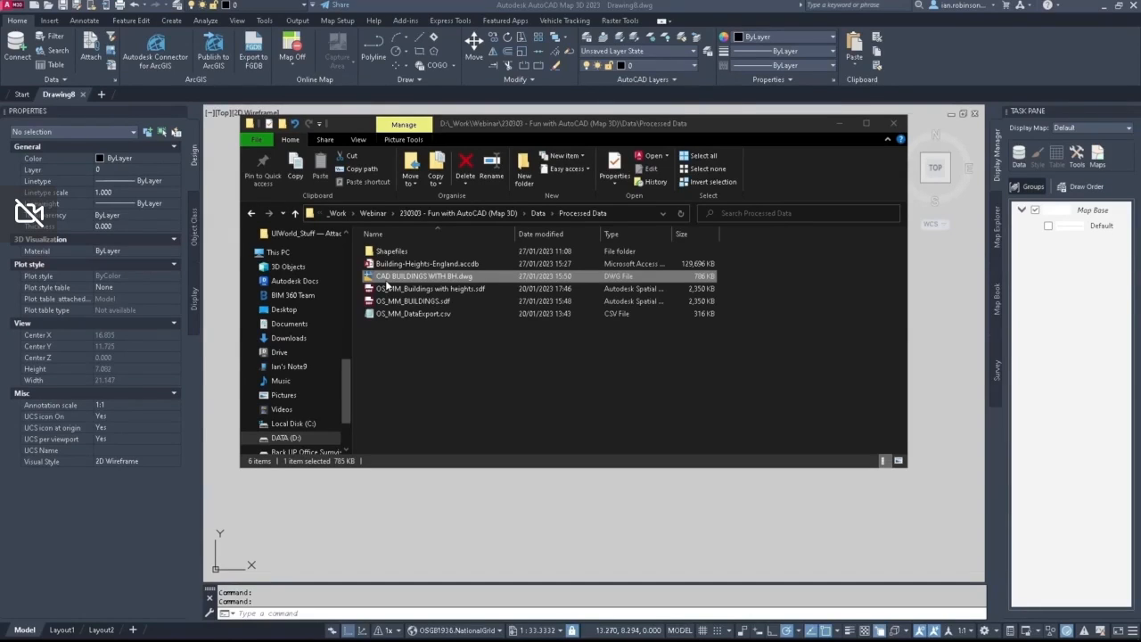
Step: Attach CAD BUILDINGS WITH BH.dwg from the Processed Data folder to the new drawing in Map Explorer
{"action": "left_click_drag", "start_coordinate": [386, 283], "coordinate": [998, 225]}
{"action": "left_click", "coordinate": [998, 226]}
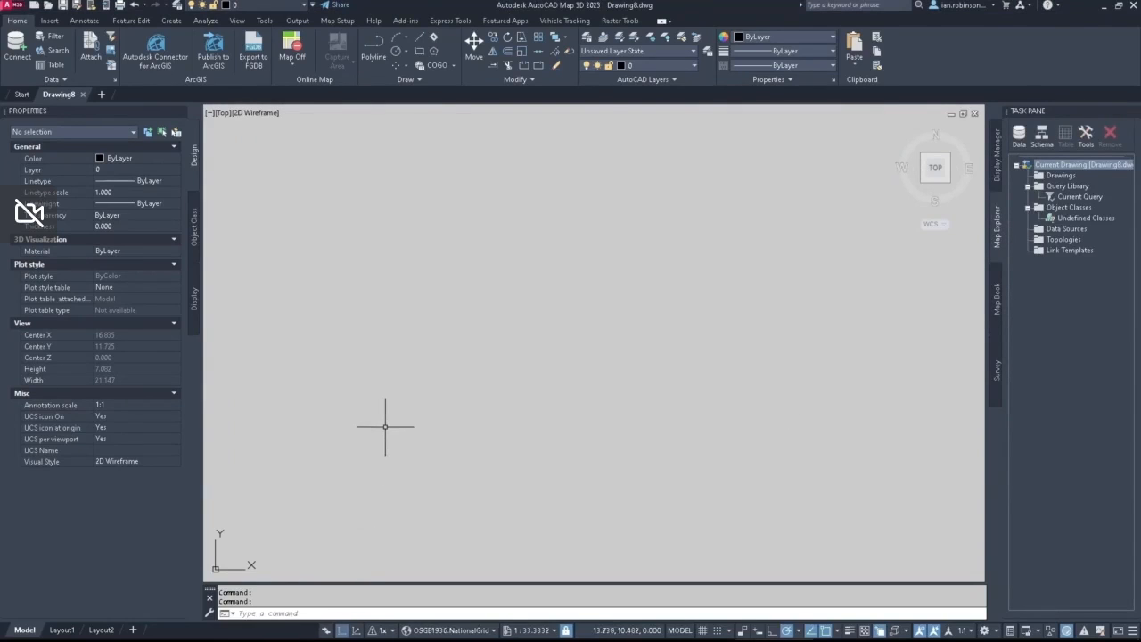
{"action": "key", "text": "alt+Tab"}
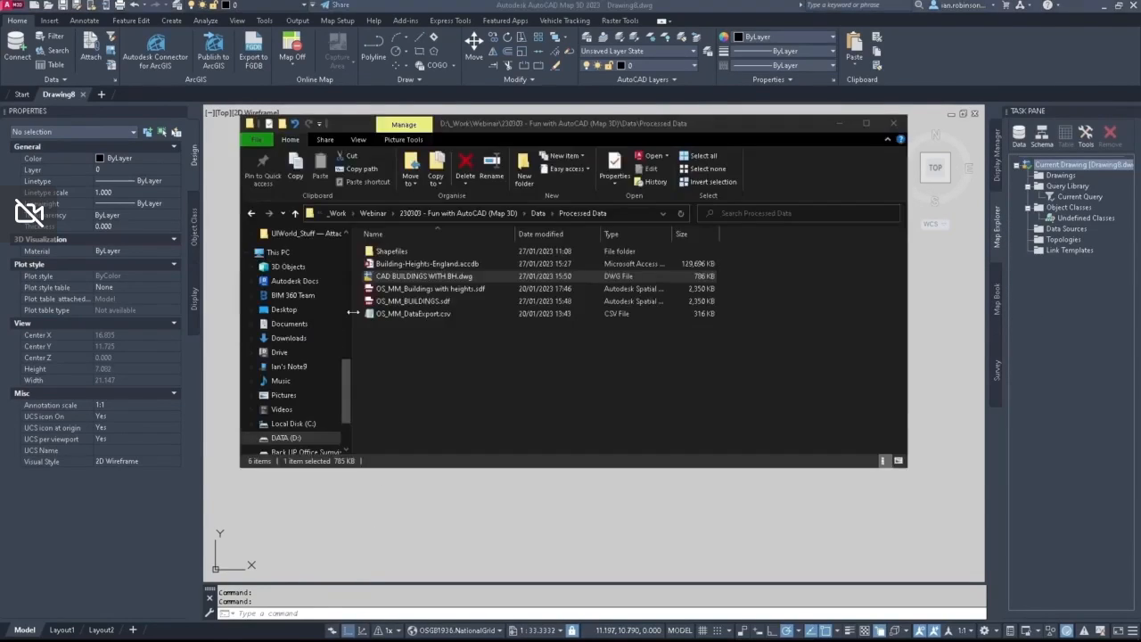
{"action": "left_click_drag", "start_coordinate": [388, 281], "coordinate": [1095, 294]}
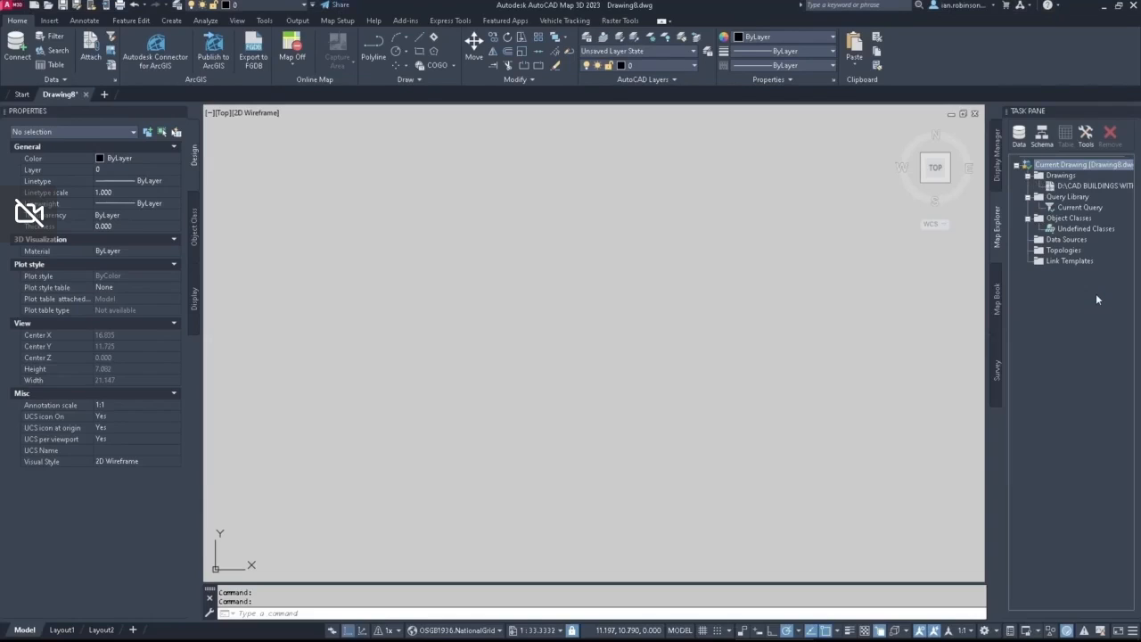
Step: Preview the attached CAD BUILDINGS WITH BH drawing at its extents and clear the preview by regenerating the model
{"action": "right_click", "coordinate": [1065, 186]}
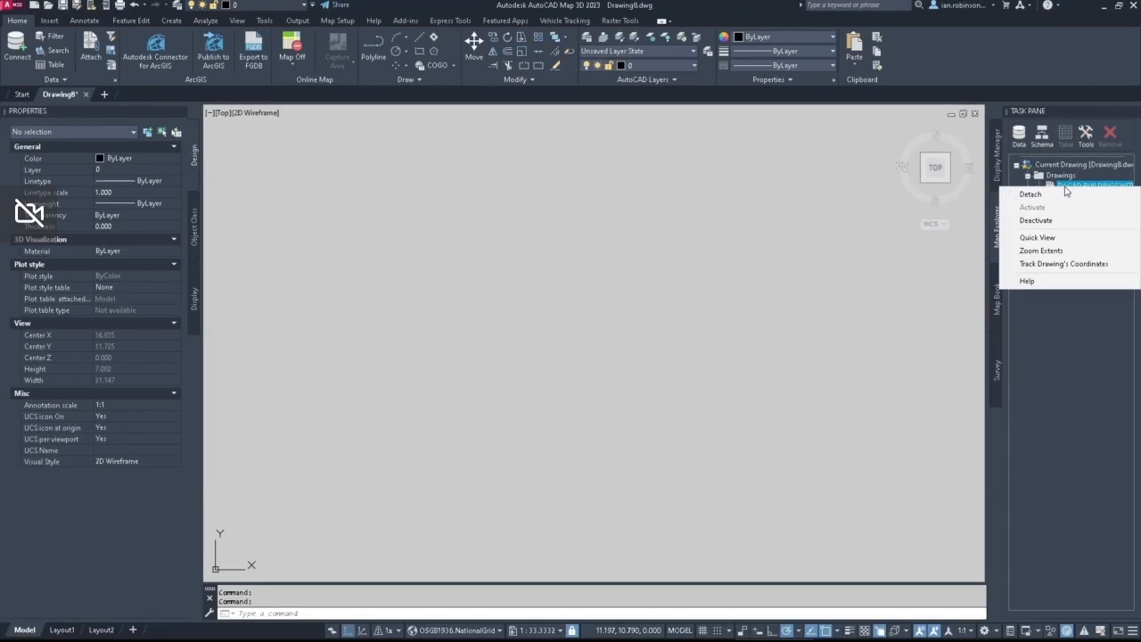
{"action": "left_click", "coordinate": [1045, 221]}
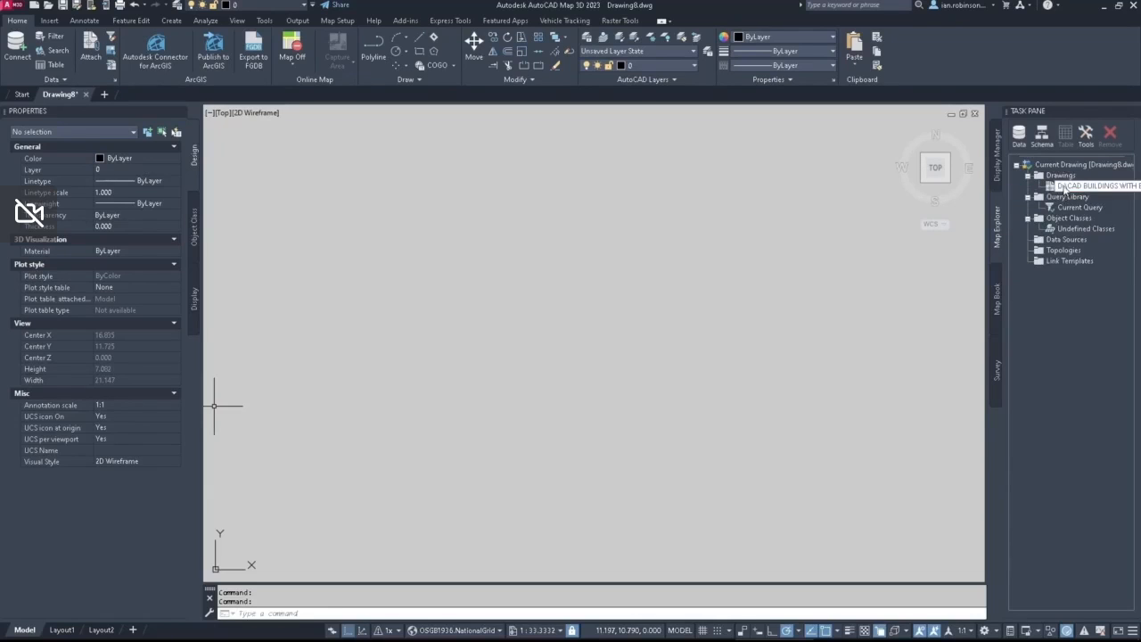
{"action": "right_click", "coordinate": [1064, 186]}
{"action": "left_click", "coordinate": [1049, 246]}
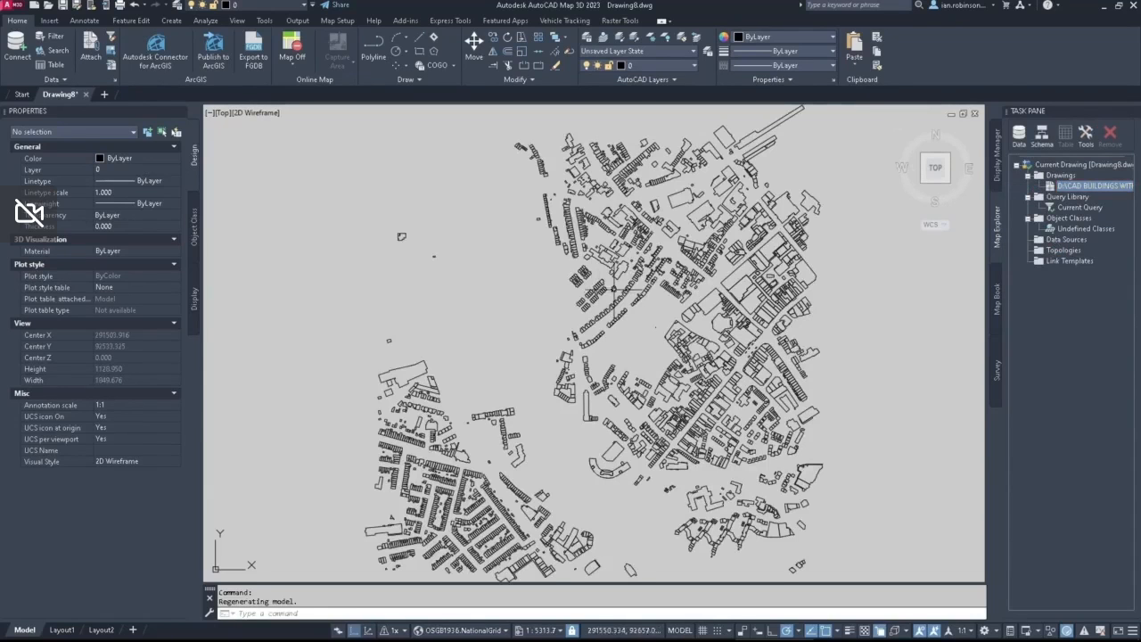
{"action": "scroll", "coordinate": [660, 268], "scroll_direction": "up", "scroll_amount": 5}
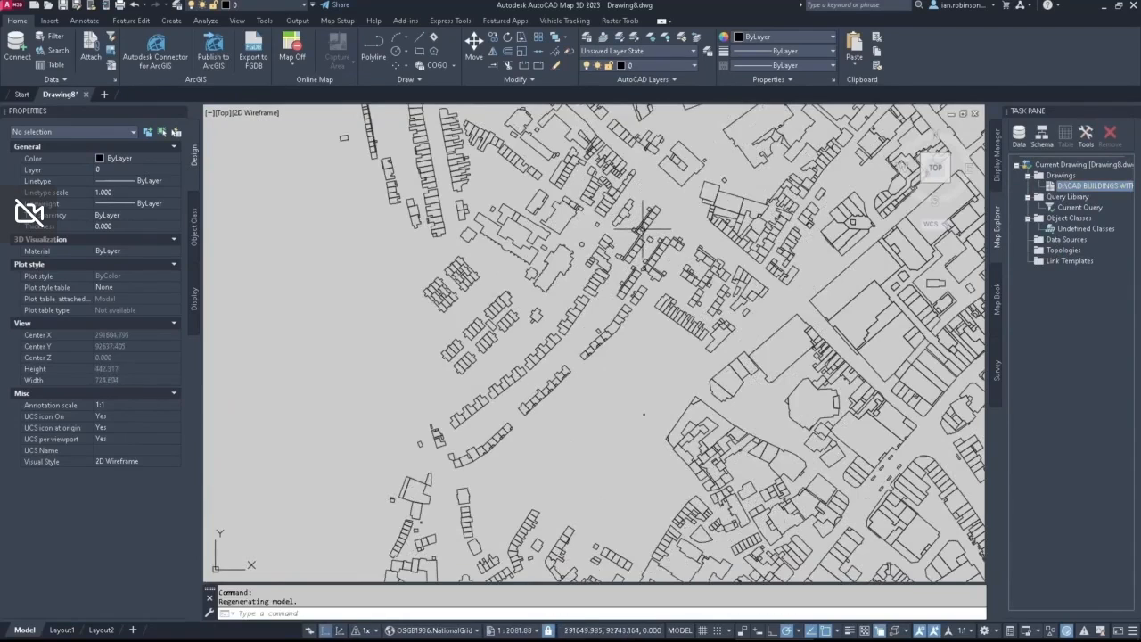
{"action": "scroll", "coordinate": [642, 230], "scroll_direction": "down", "scroll_amount": 5}
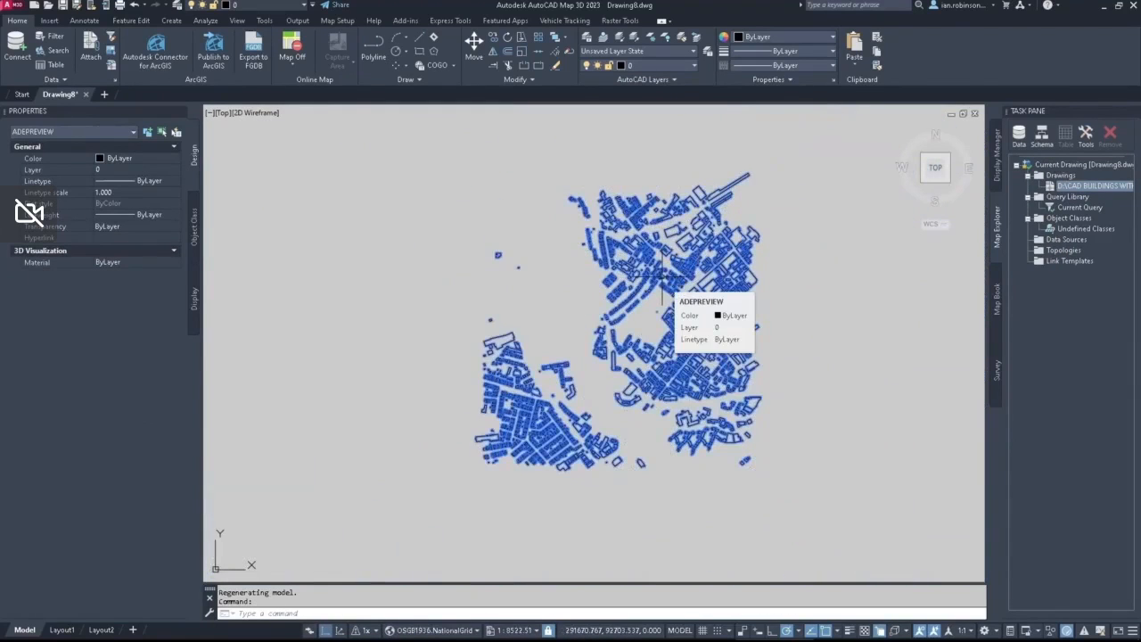
{"action": "key", "text": "Escape"}
{"action": "type", "text": "RE"}
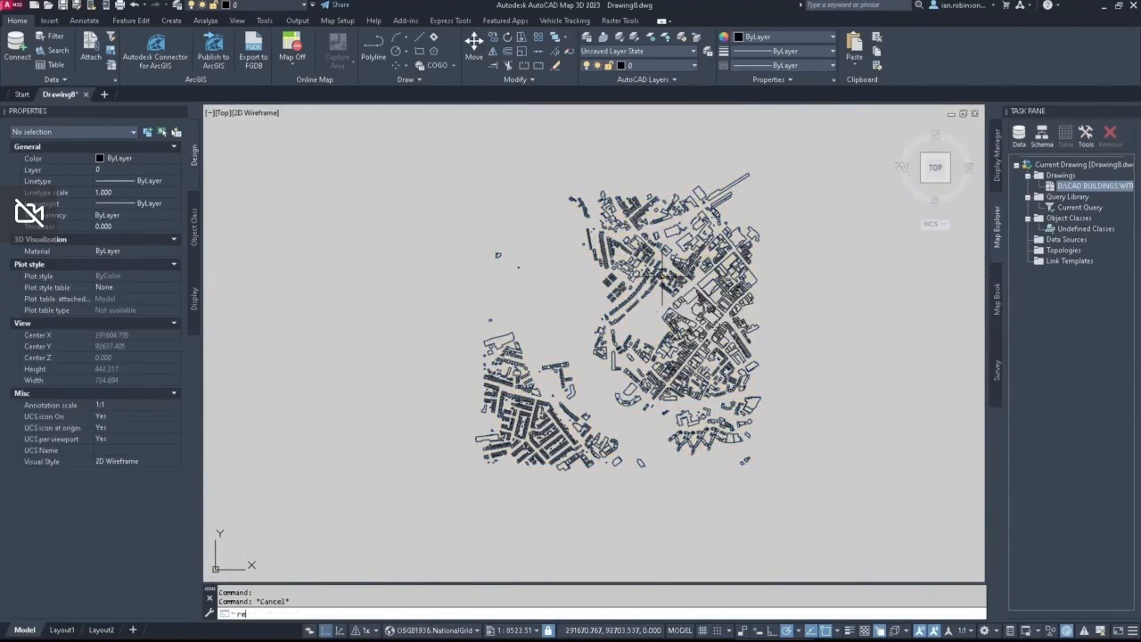
{"action": "key", "text": "Return"}
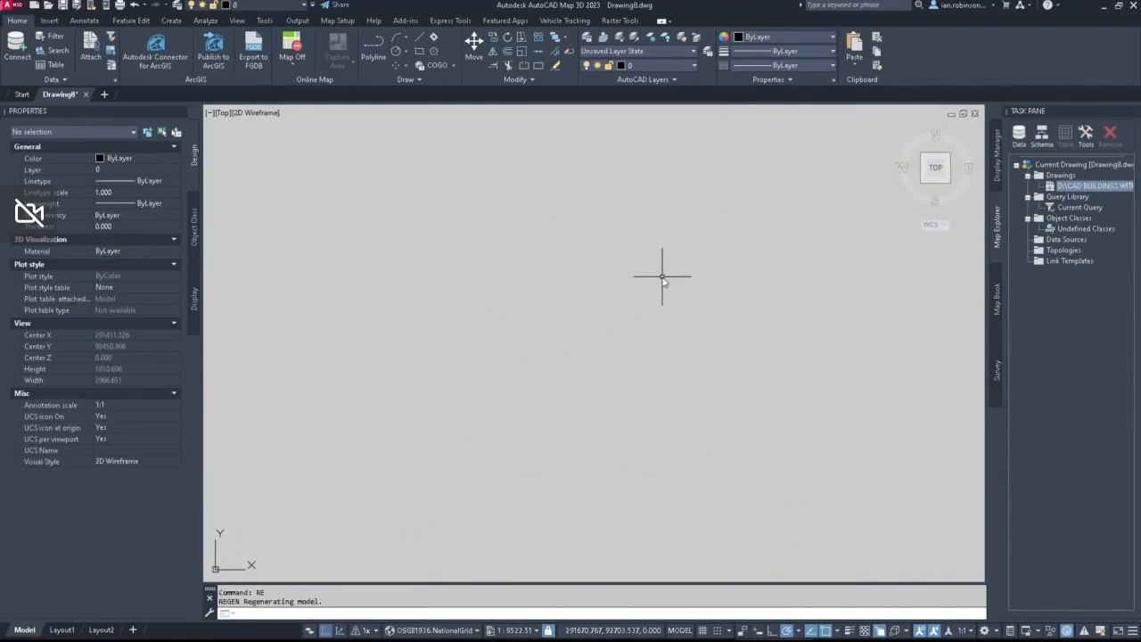
Step: Define the current query of the attached drawing with a location condition using the All boundary type
{"action": "left_click", "coordinate": [1064, 207]}
{"action": "double_click", "coordinate": [1063, 208]}
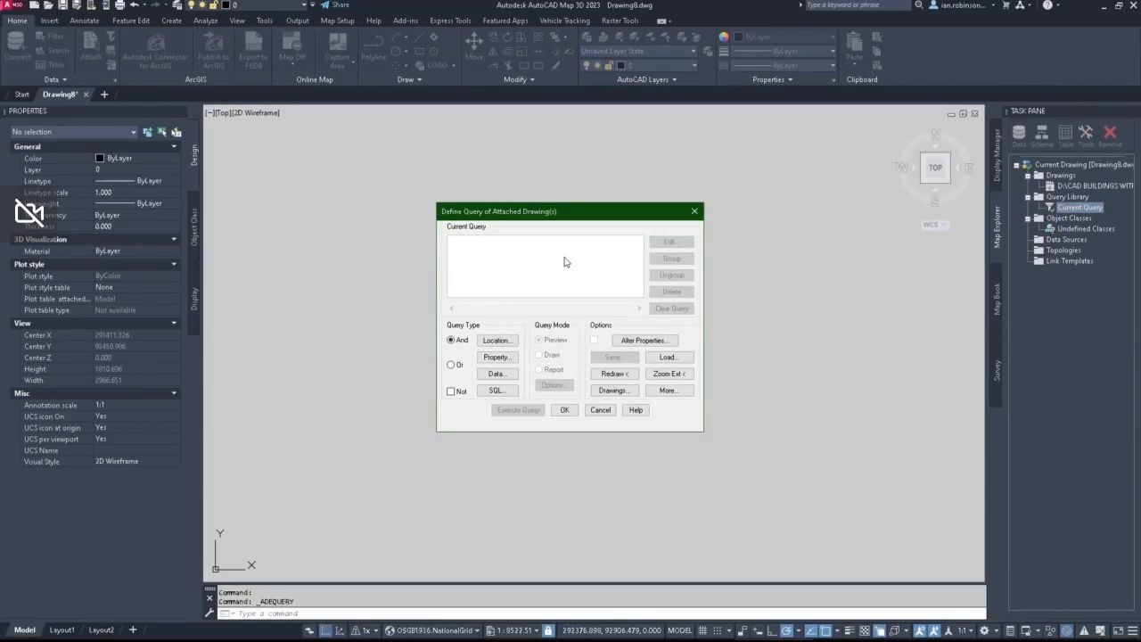
{"action": "left_click", "coordinate": [497, 340]}
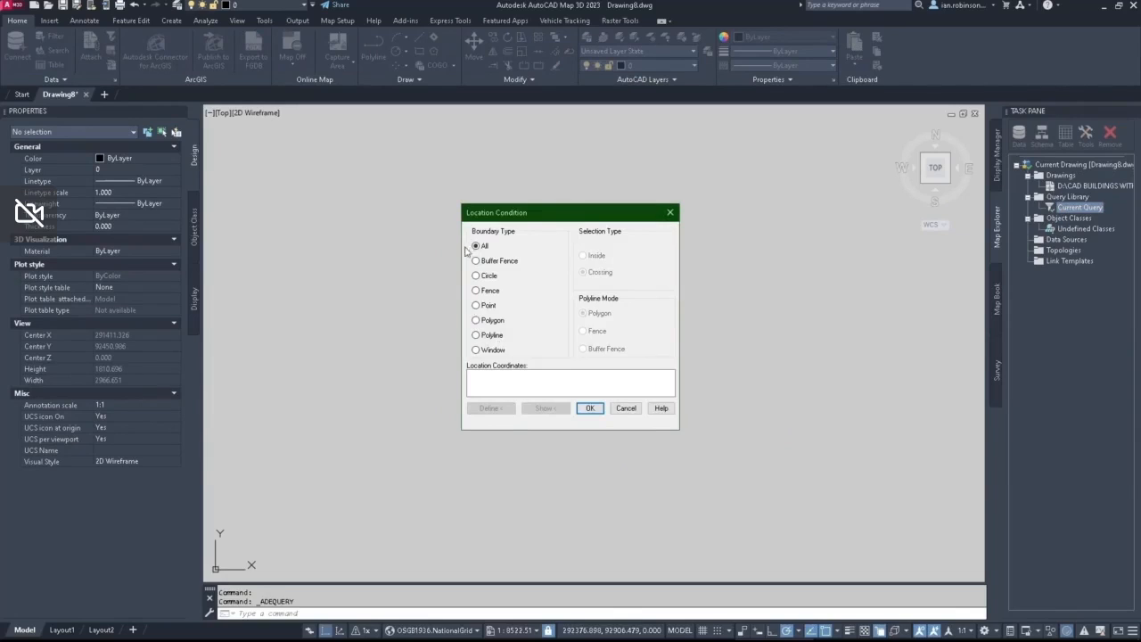
{"action": "left_click", "coordinate": [589, 407]}
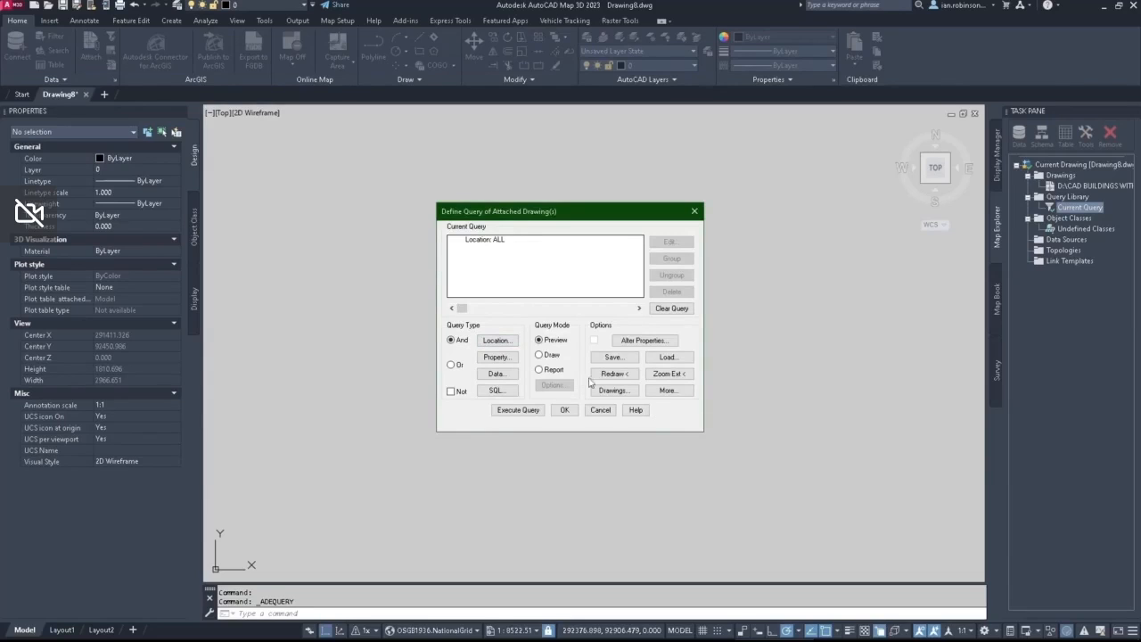
Step: Add an Elevation property alteration to the query, driven by the SX90_Formatted_AbsHMin object data field of Schema_OS_MM_BUILDINGS
{"action": "left_click", "coordinate": [639, 340]}
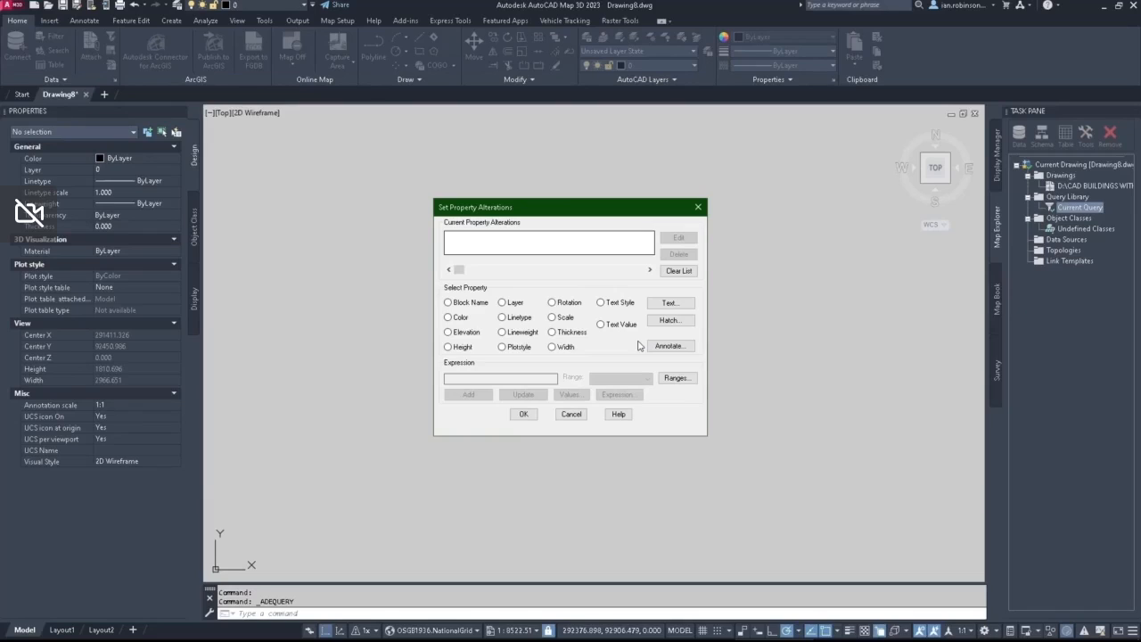
{"action": "left_click", "coordinate": [448, 333]}
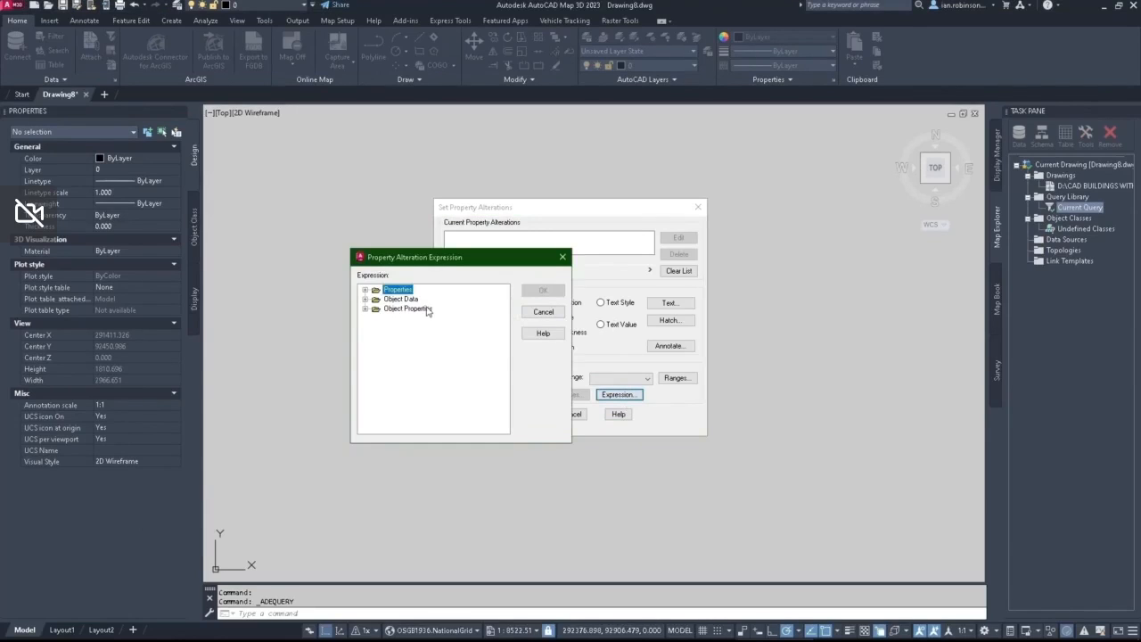
{"action": "left_click", "coordinate": [365, 300]}
{"action": "left_click", "coordinate": [377, 309]}
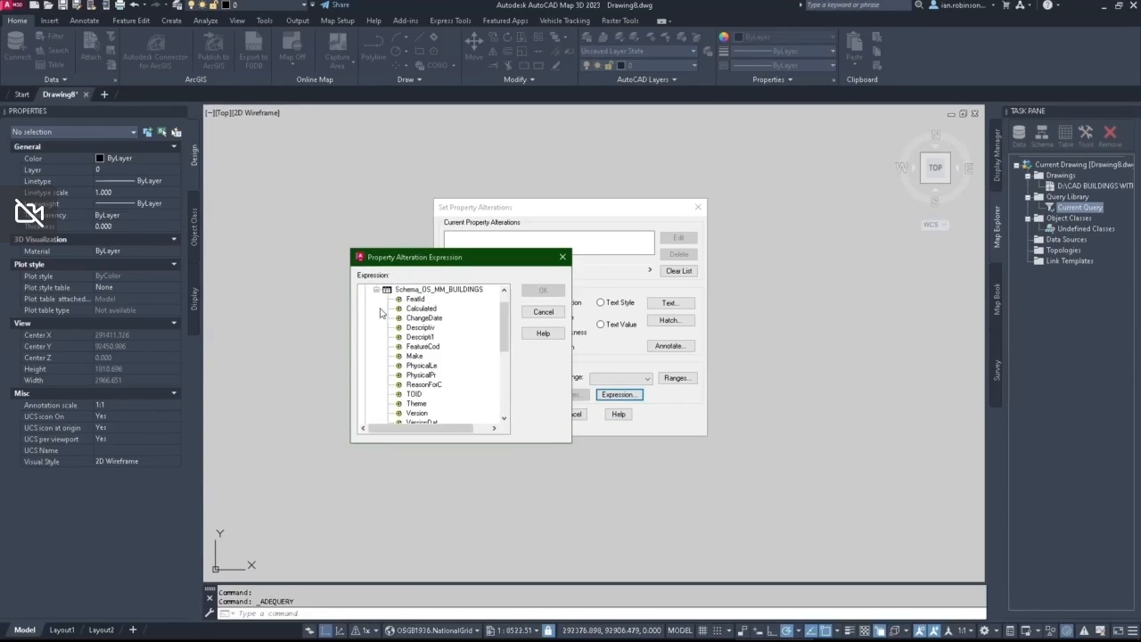
{"action": "scroll", "coordinate": [436, 370], "scroll_direction": "down", "scroll_amount": 6}
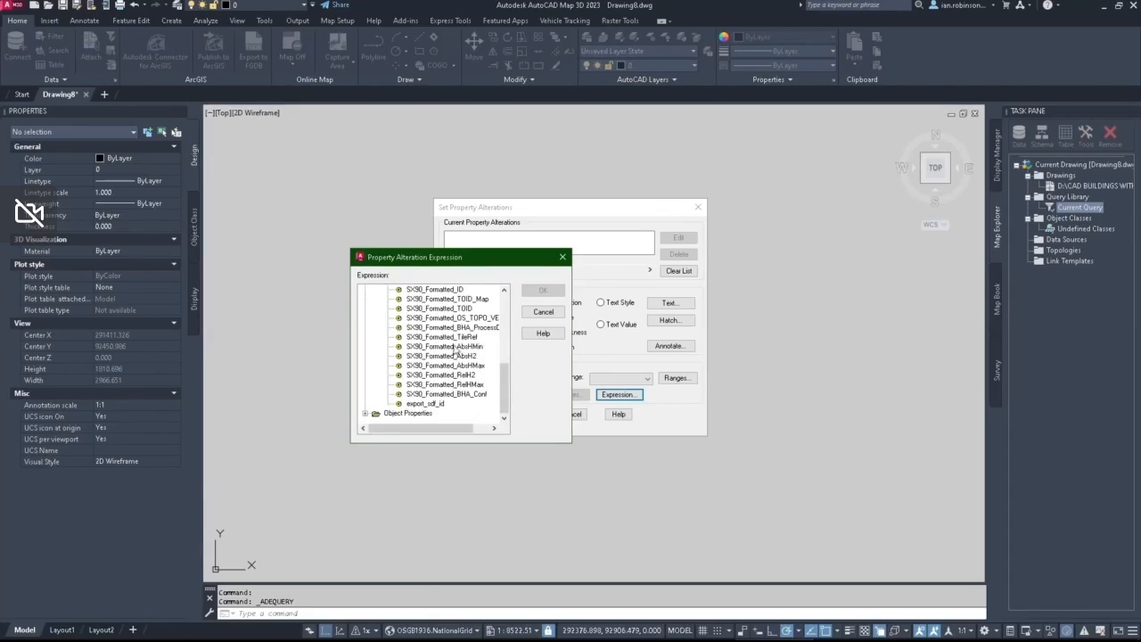
{"action": "left_click", "coordinate": [457, 347]}
{"action": "left_click", "coordinate": [542, 291]}
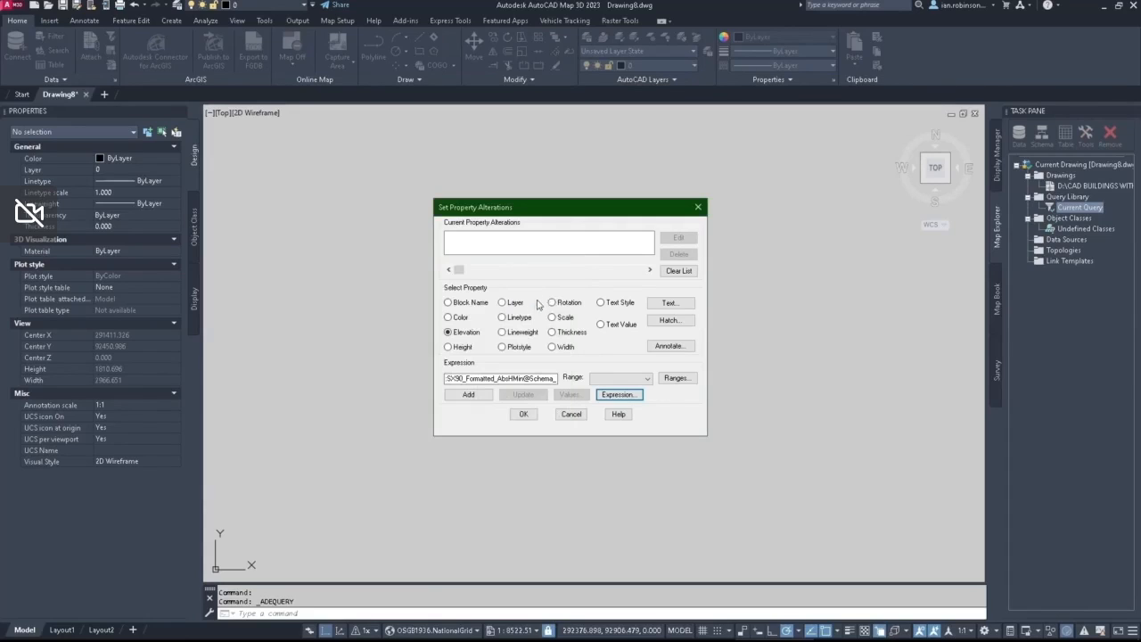
{"action": "left_click", "coordinate": [469, 394]}
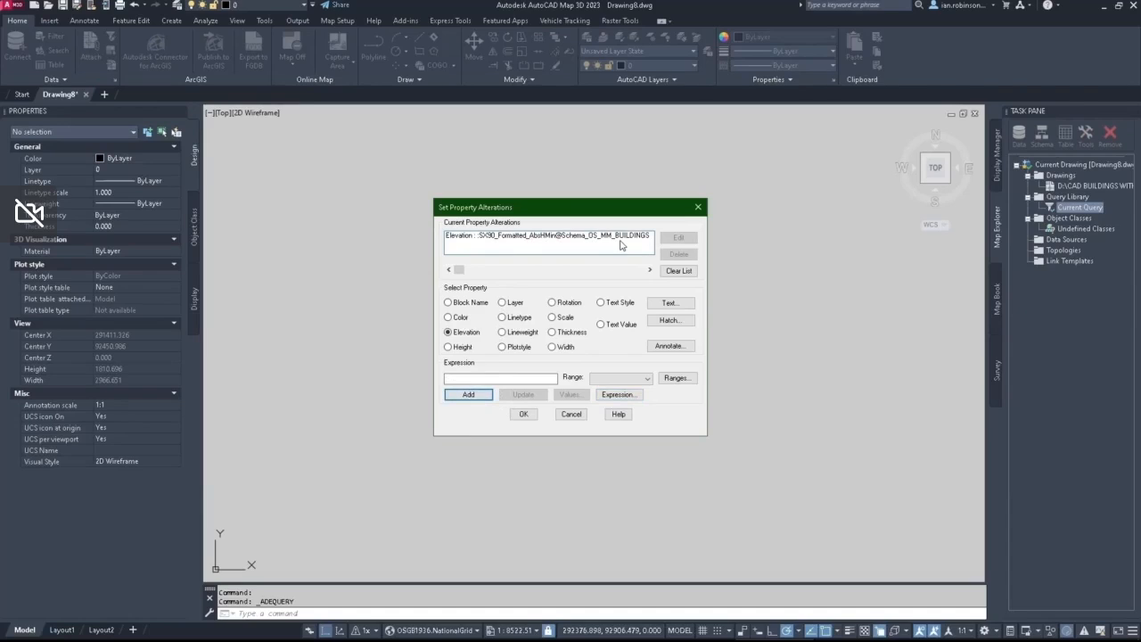
Step: Add a Thickness property alteration driven by the SX90_Formatted_RelH2 object data field of Schema_OS_MM_BUILDINGS
{"action": "left_click", "coordinate": [552, 332]}
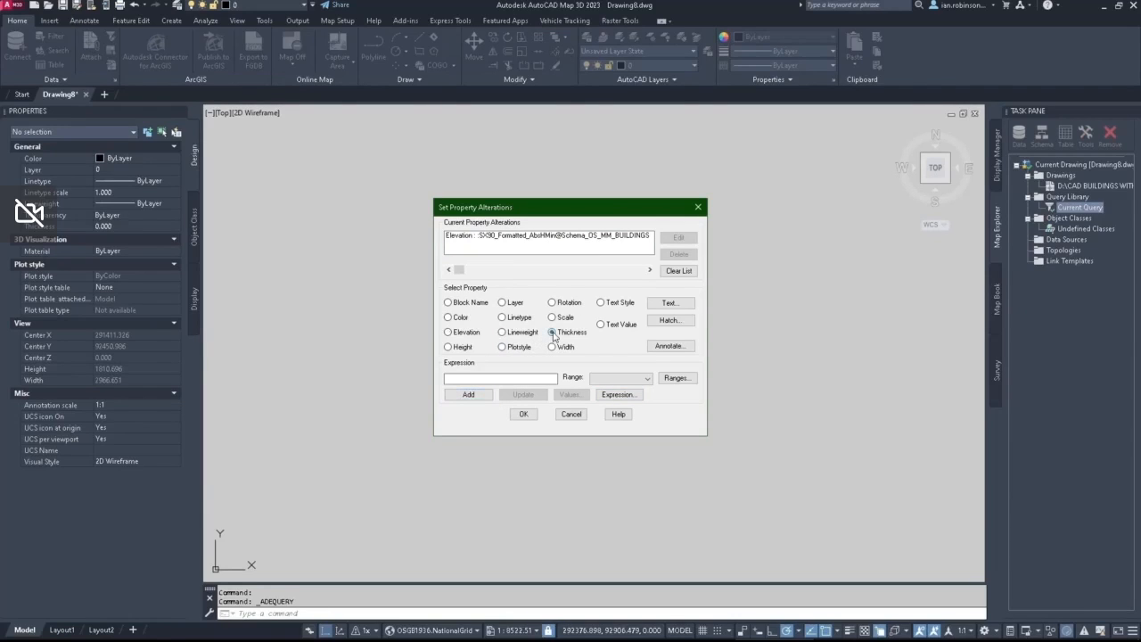
{"action": "left_click", "coordinate": [619, 394]}
{"action": "left_click", "coordinate": [364, 300]}
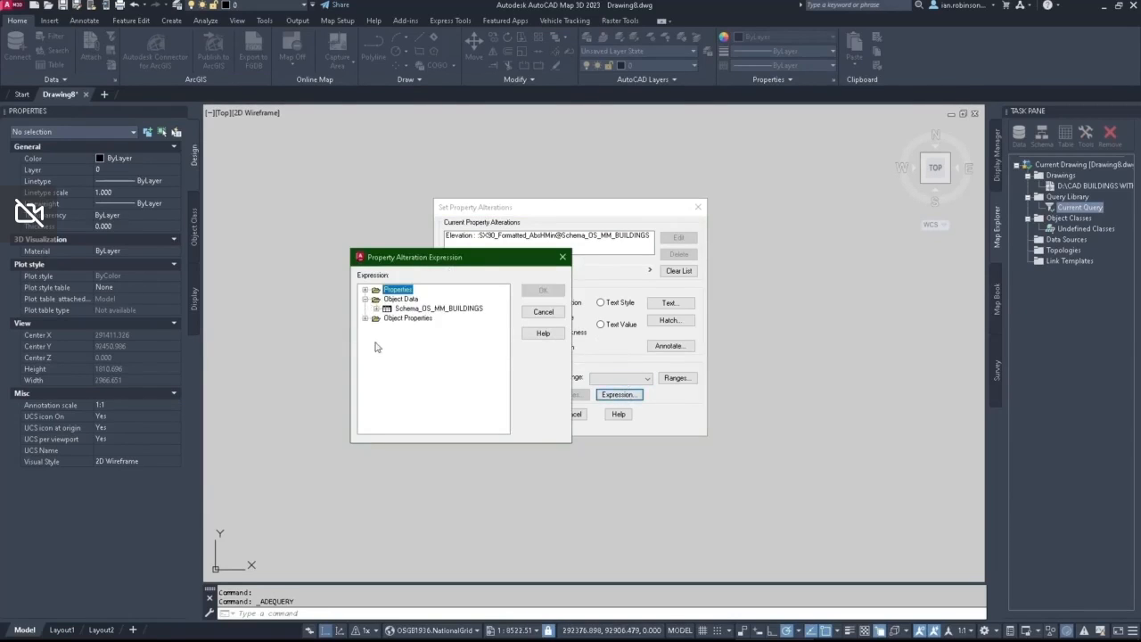
{"action": "left_click", "coordinate": [376, 309]}
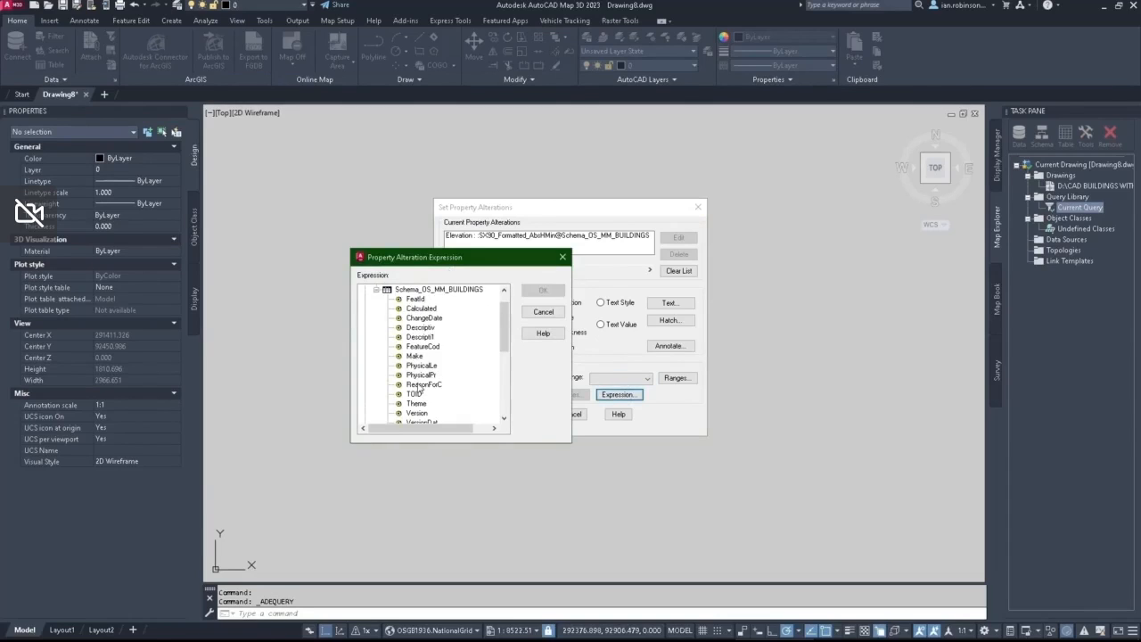
{"action": "scroll", "coordinate": [418, 389], "scroll_direction": "down", "scroll_amount": 8}
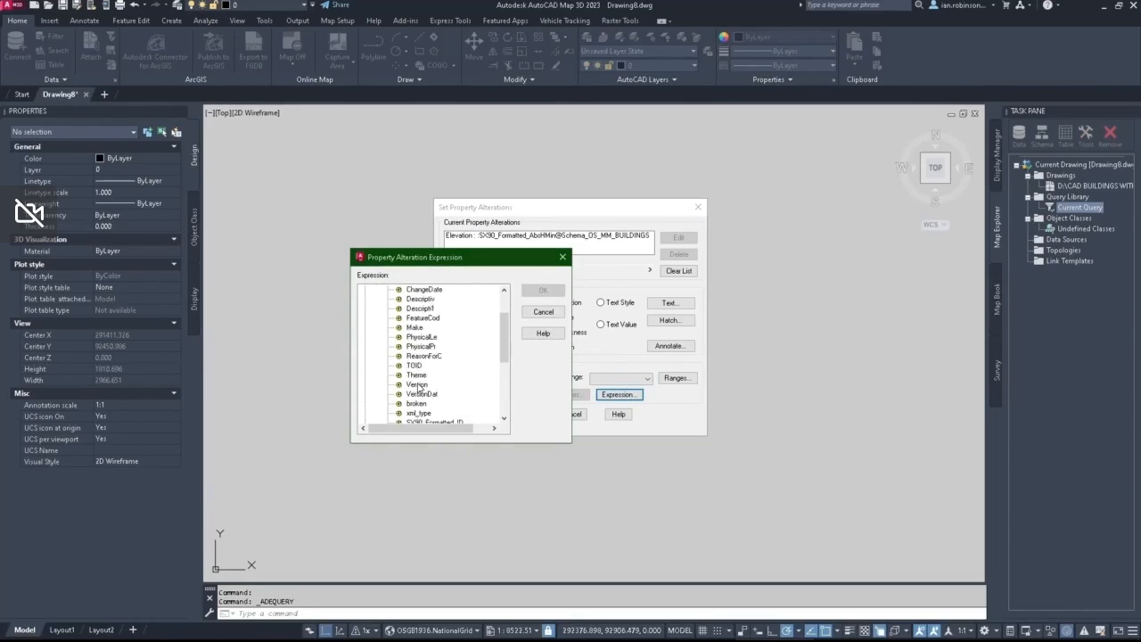
{"action": "left_click", "coordinate": [462, 376]}
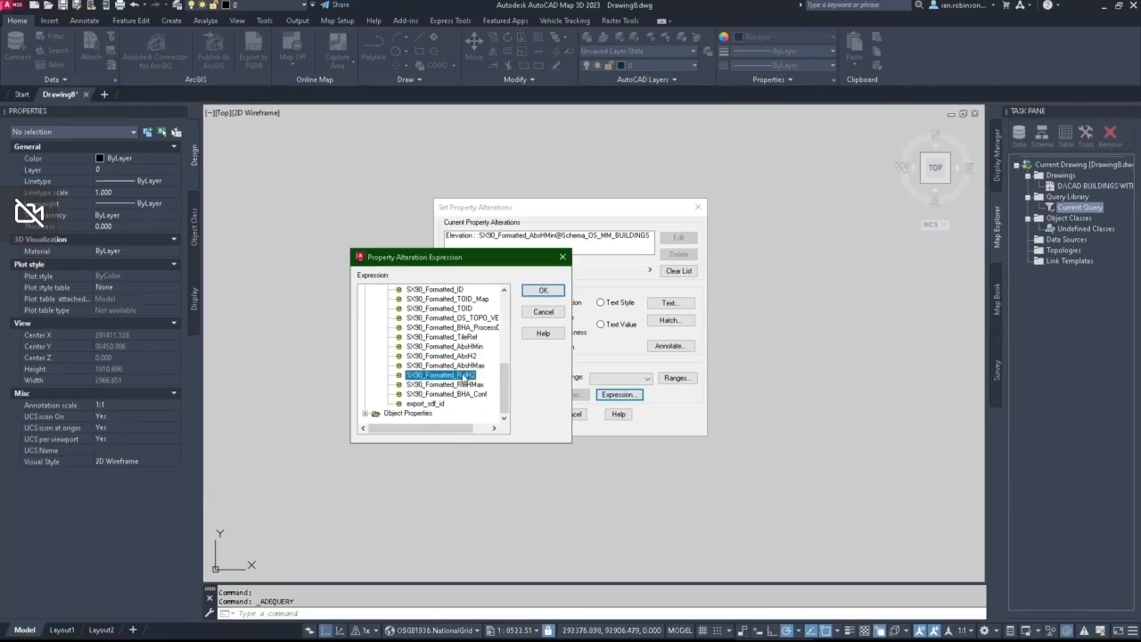
{"action": "left_click", "coordinate": [537, 291]}
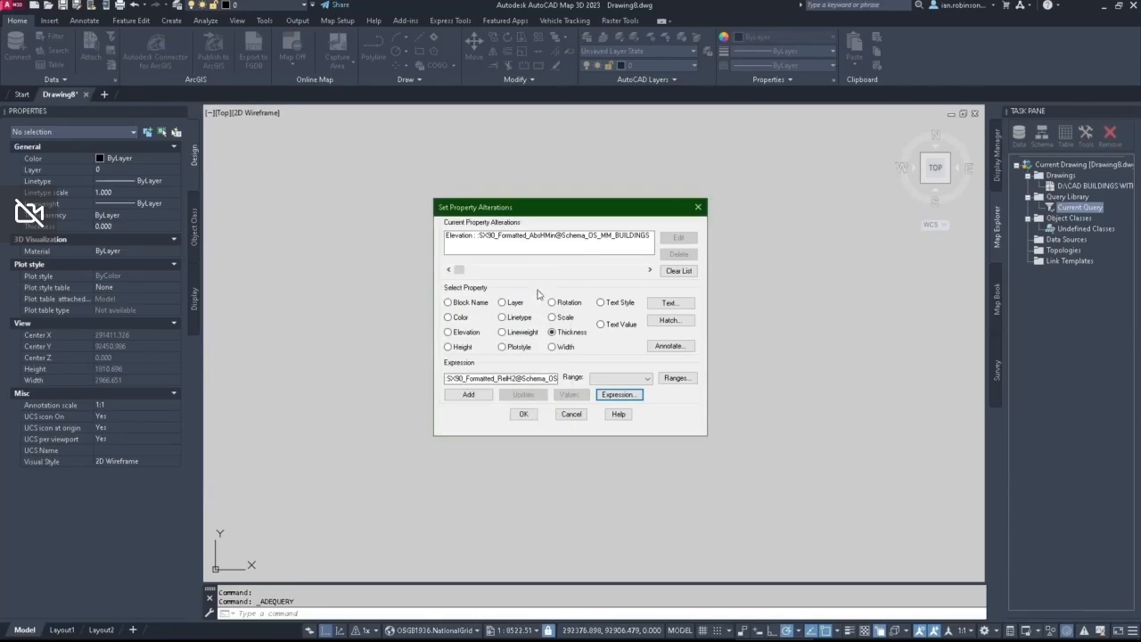
{"action": "left_click", "coordinate": [469, 394]}
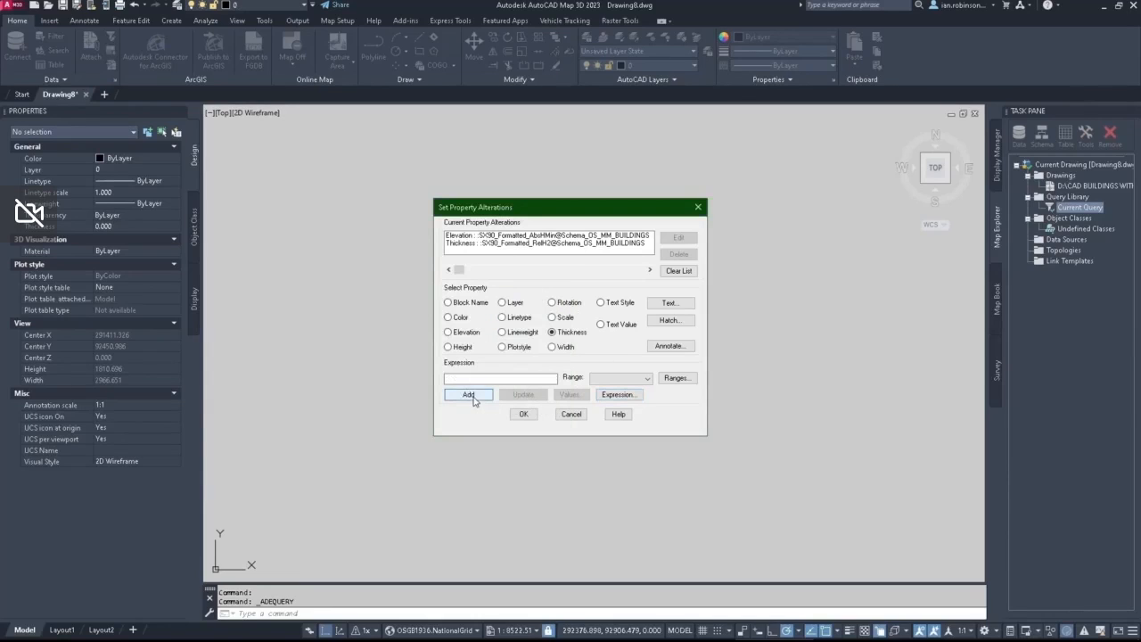
Step: Accept the property alterations and execute the query in Draw mode to bring in the buildings
{"action": "left_click", "coordinate": [524, 415]}
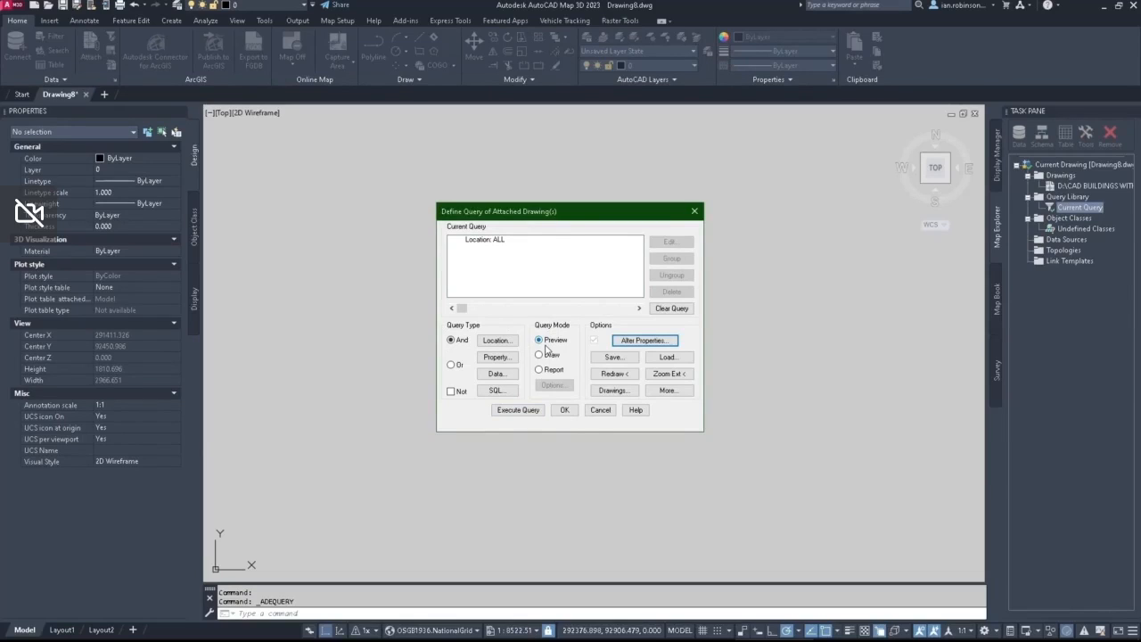
{"action": "left_click", "coordinate": [543, 354]}
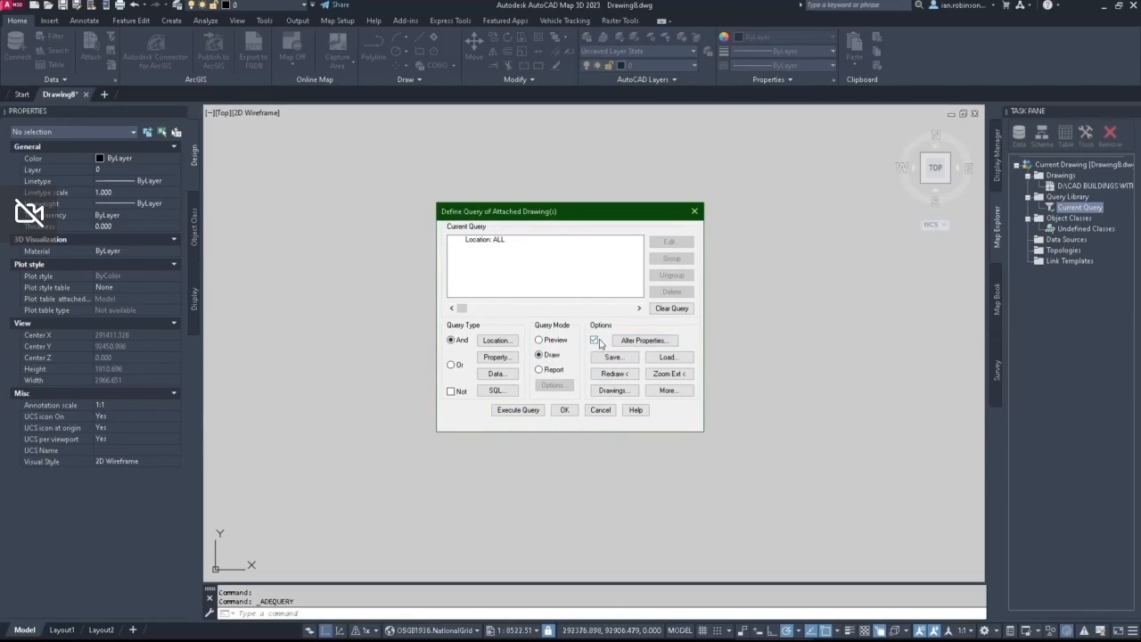
{"action": "left_click", "coordinate": [520, 410]}
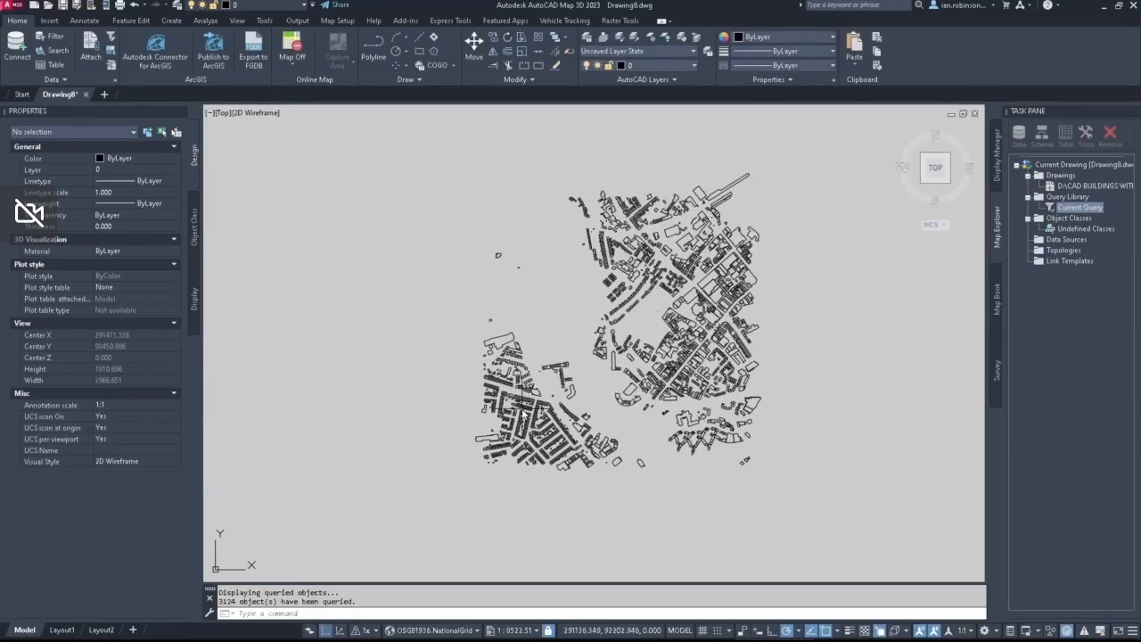
Step: View the buildings in 3D, check the elevation and thickness of the long narrow building in its properties, and clear the selection
{"action": "left_click", "coordinate": [922, 185]}
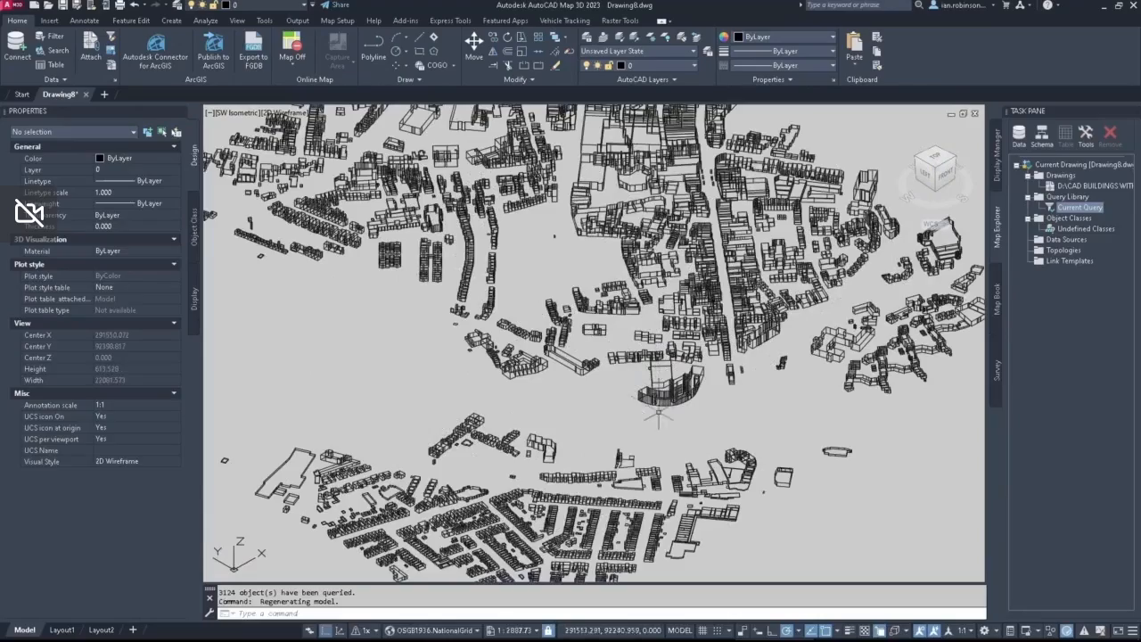
{"action": "middle_click_drag", "start_coordinate": [660, 428], "coordinate": [568, 395], "text": "shift"}
{"action": "scroll", "coordinate": [598, 364], "scroll_direction": "up", "scroll_amount": 5}
{"action": "scroll", "coordinate": [624, 374], "scroll_direction": "up", "scroll_amount": 5}
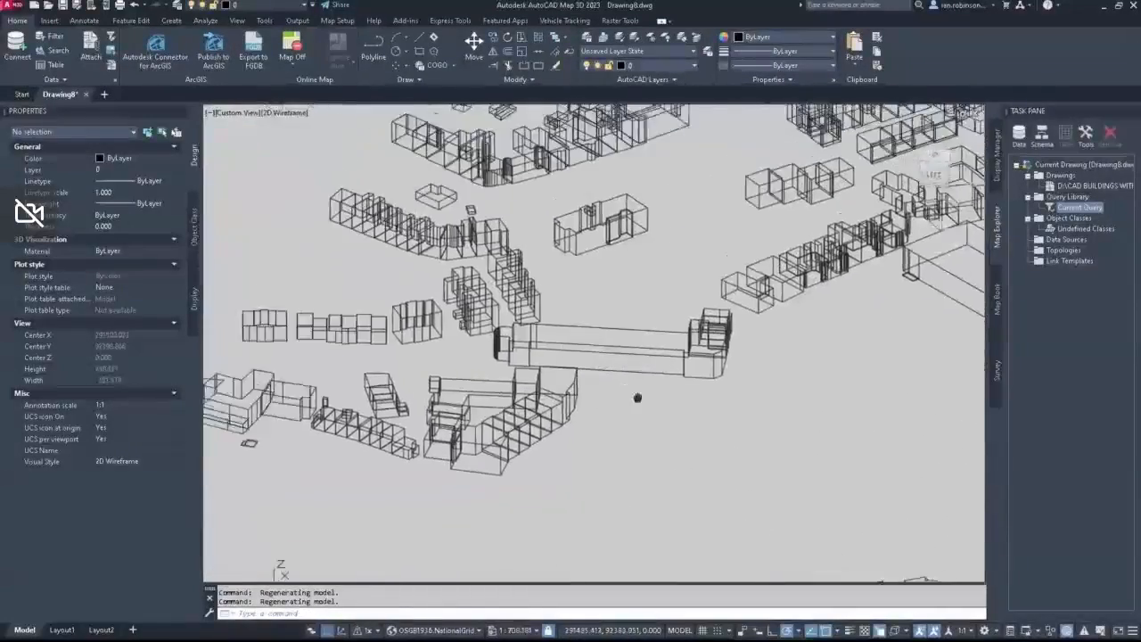
{"action": "left_click", "coordinate": [644, 366]}
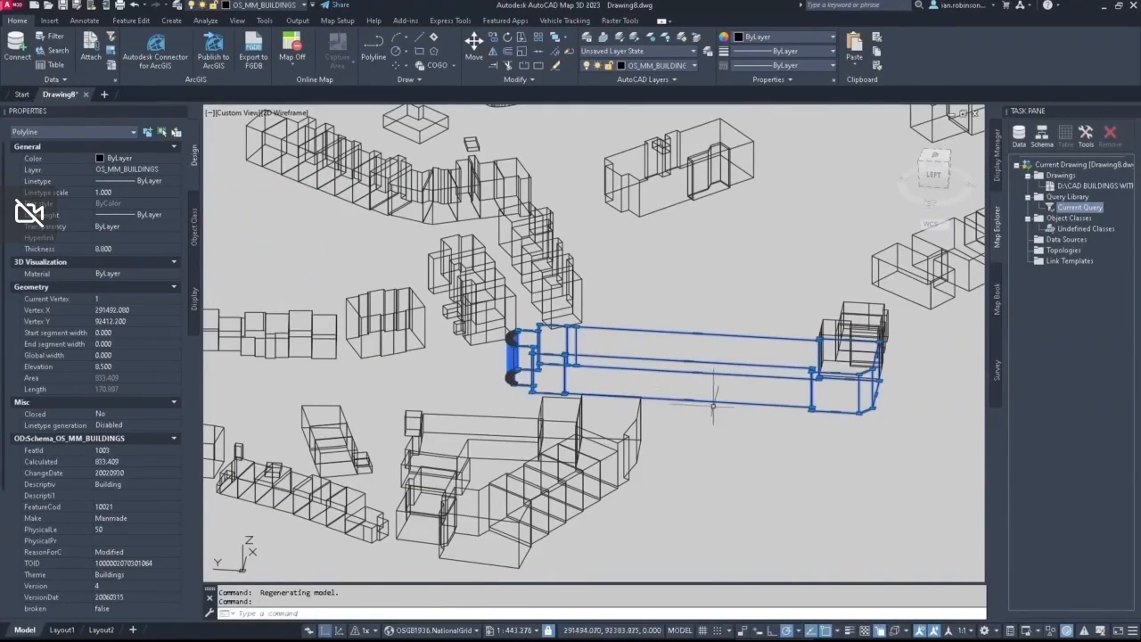
{"action": "scroll", "coordinate": [704, 359], "scroll_direction": "down", "scroll_amount": 3}
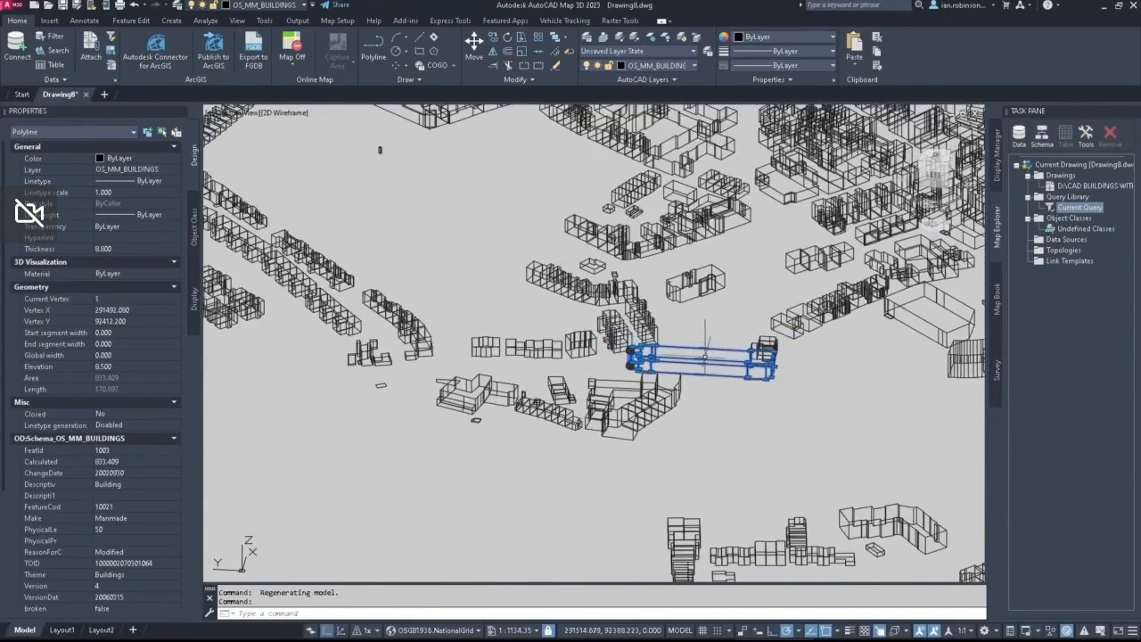
{"action": "scroll", "coordinate": [704, 357], "scroll_direction": "down", "scroll_amount": 3}
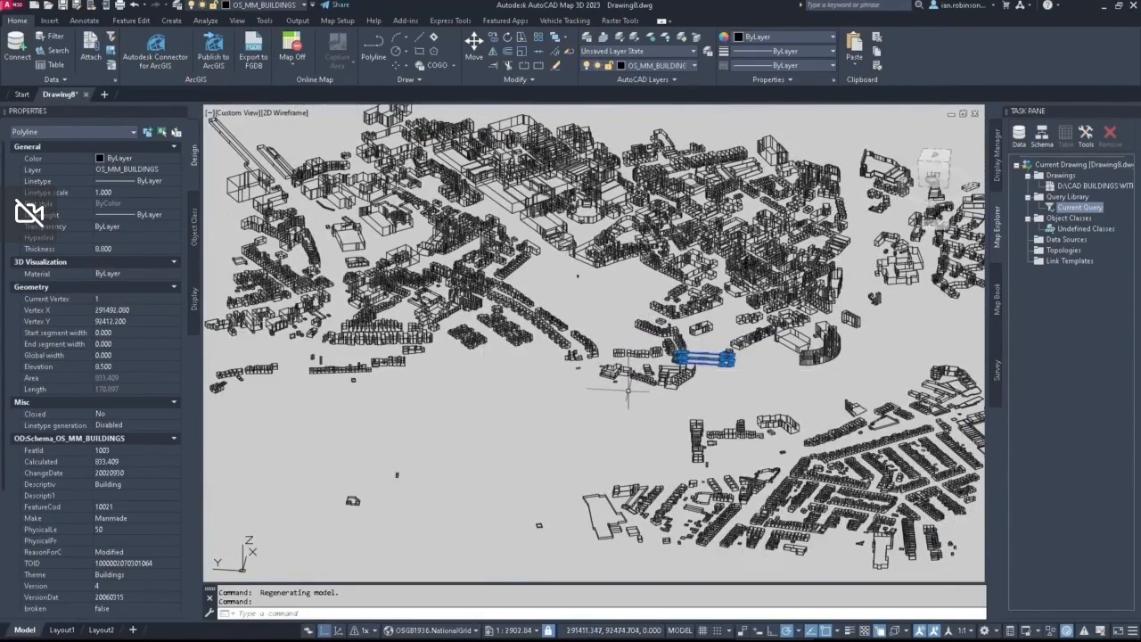
{"action": "key", "text": "Escape"}
{"action": "key", "text": "Escape"}
Step: Select the small building at the end of a housing row, check its elevation and thickness, and clear the selection
{"action": "scroll", "coordinate": [624, 356], "scroll_direction": "down", "scroll_amount": 4}
{"action": "scroll", "coordinate": [626, 350], "scroll_direction": "up", "scroll_amount": 2}
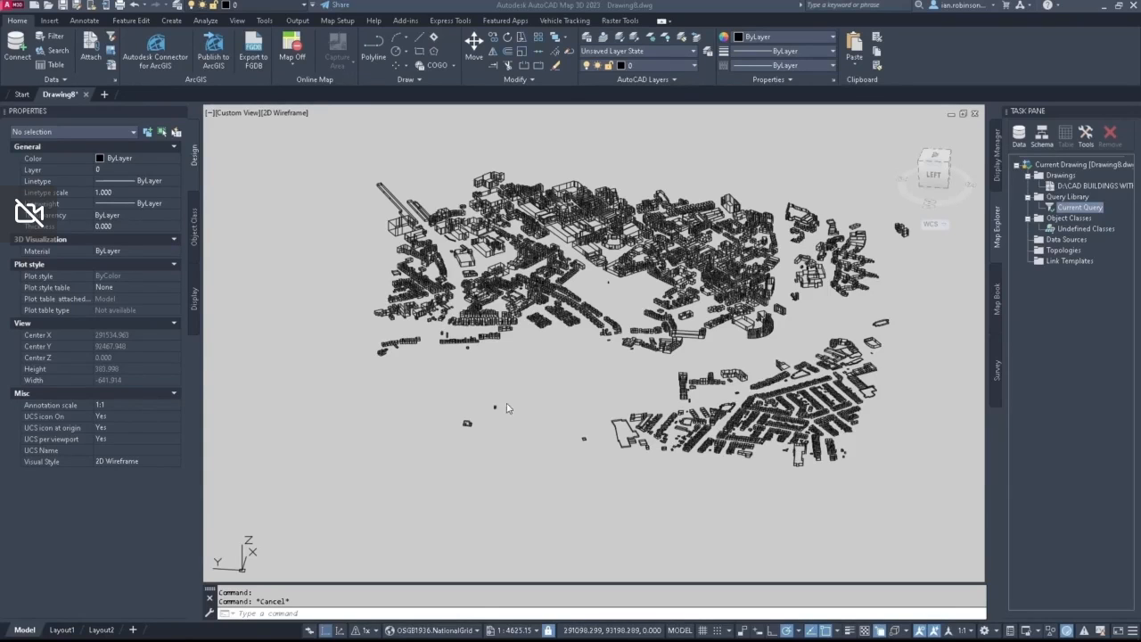
{"action": "scroll", "coordinate": [588, 379], "scroll_direction": "up", "scroll_amount": 6}
{"action": "scroll", "coordinate": [564, 278], "scroll_direction": "up", "scroll_amount": 2}
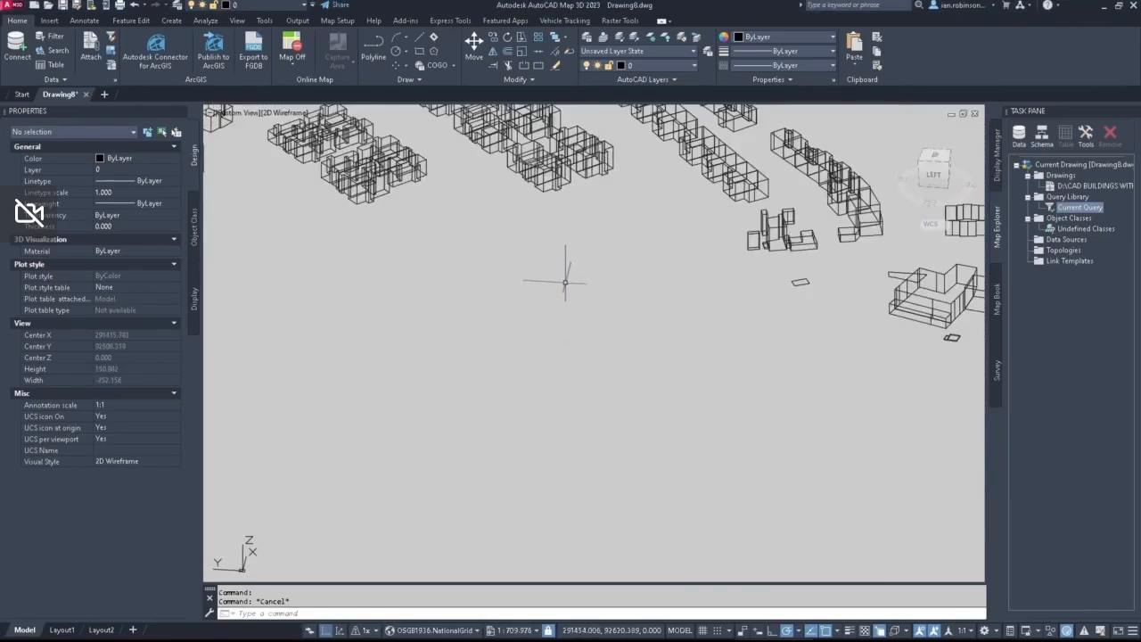
{"action": "middle_click_drag", "start_coordinate": [565, 279], "coordinate": [583, 477]}
{"action": "left_click", "coordinate": [615, 367]}
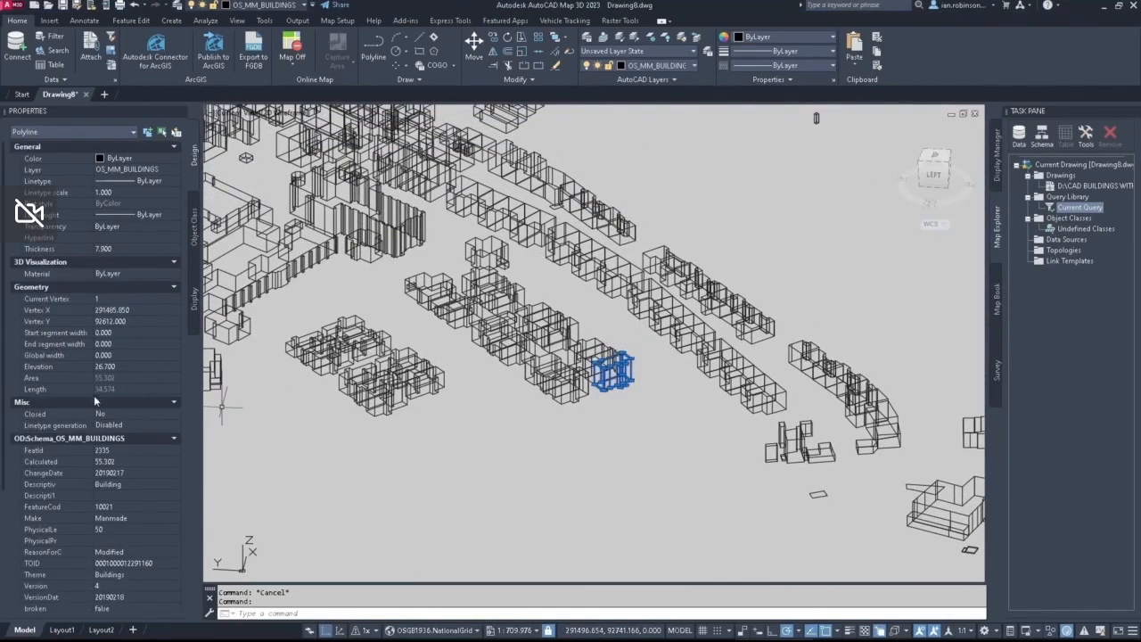
{"action": "scroll", "coordinate": [542, 386], "scroll_direction": "down", "scroll_amount": 10}
{"action": "scroll", "coordinate": [603, 339], "scroll_direction": "down", "scroll_amount": 2}
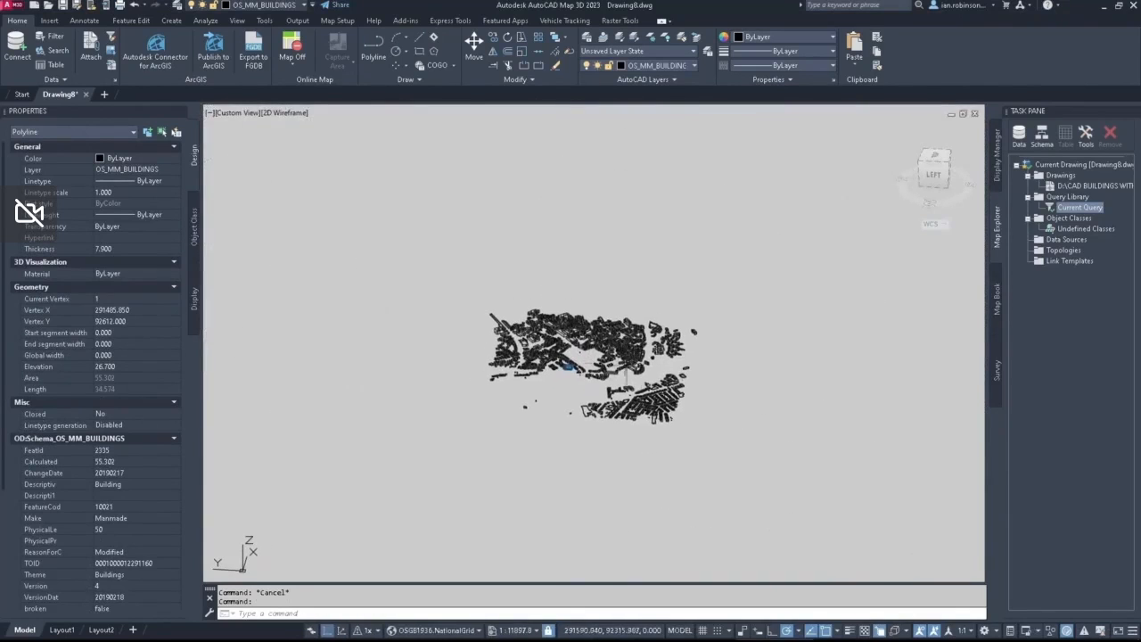
{"action": "key", "text": "Escape"}
{"action": "left_click", "coordinate": [772, 484]}
{"action": "left_click", "coordinate": [411, 250]}
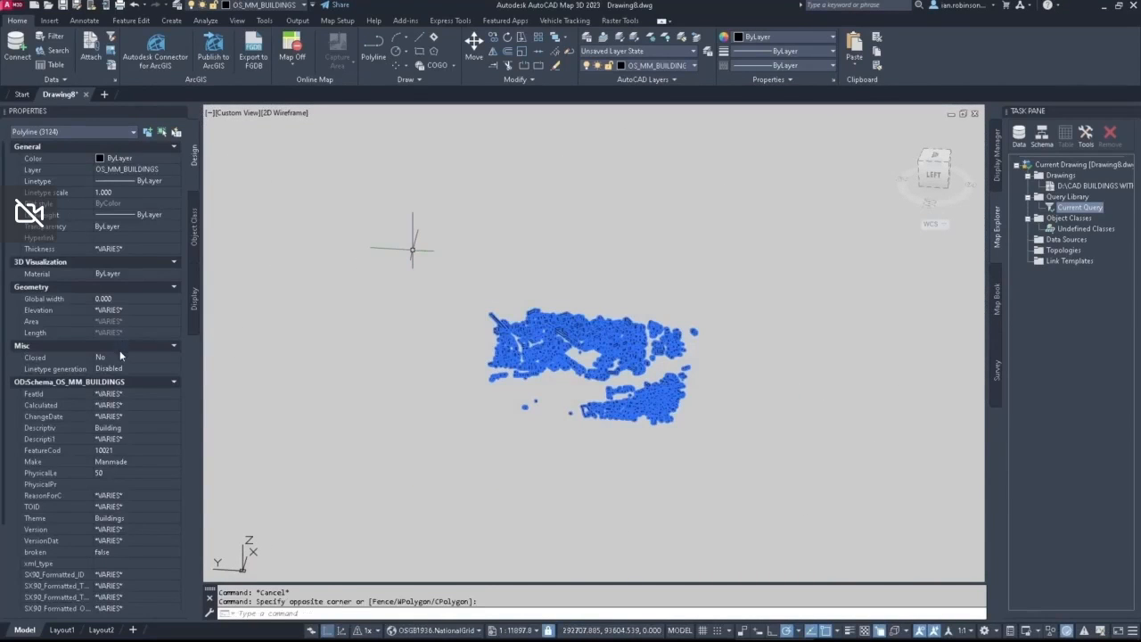
{"action": "left_click", "coordinate": [118, 356]}
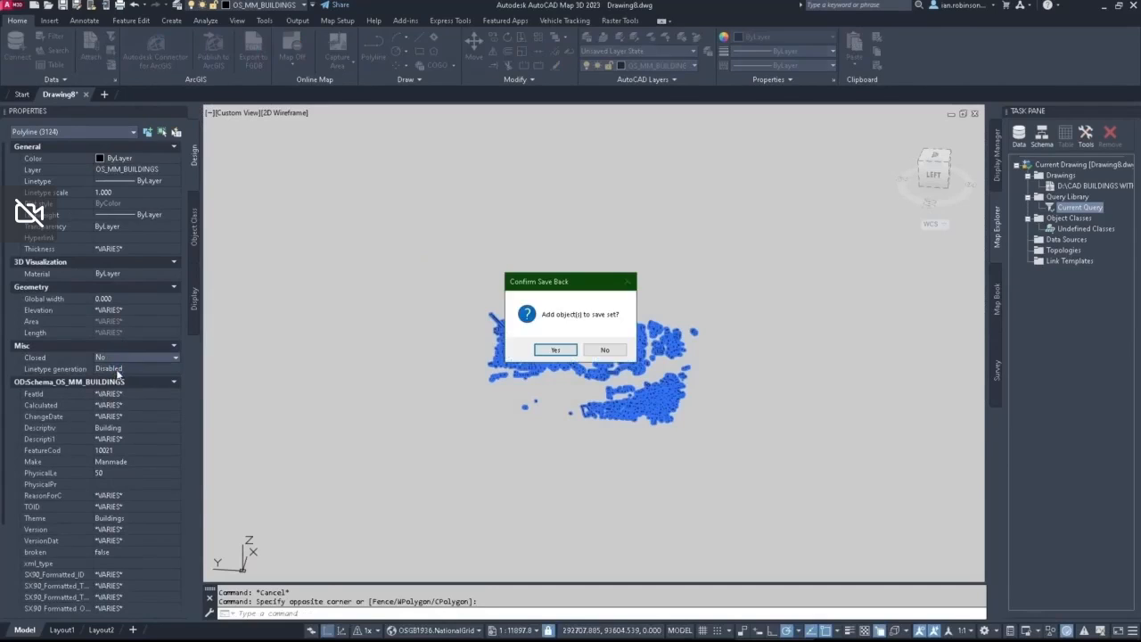
{"action": "left_click", "coordinate": [609, 352]}
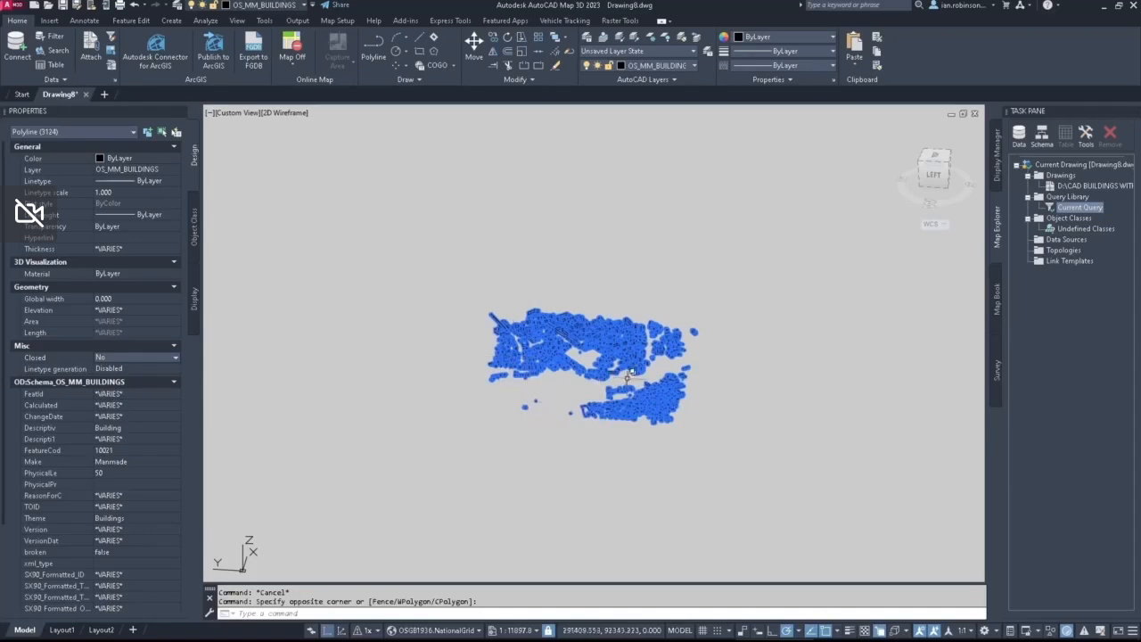
{"action": "key", "text": "Escape"}
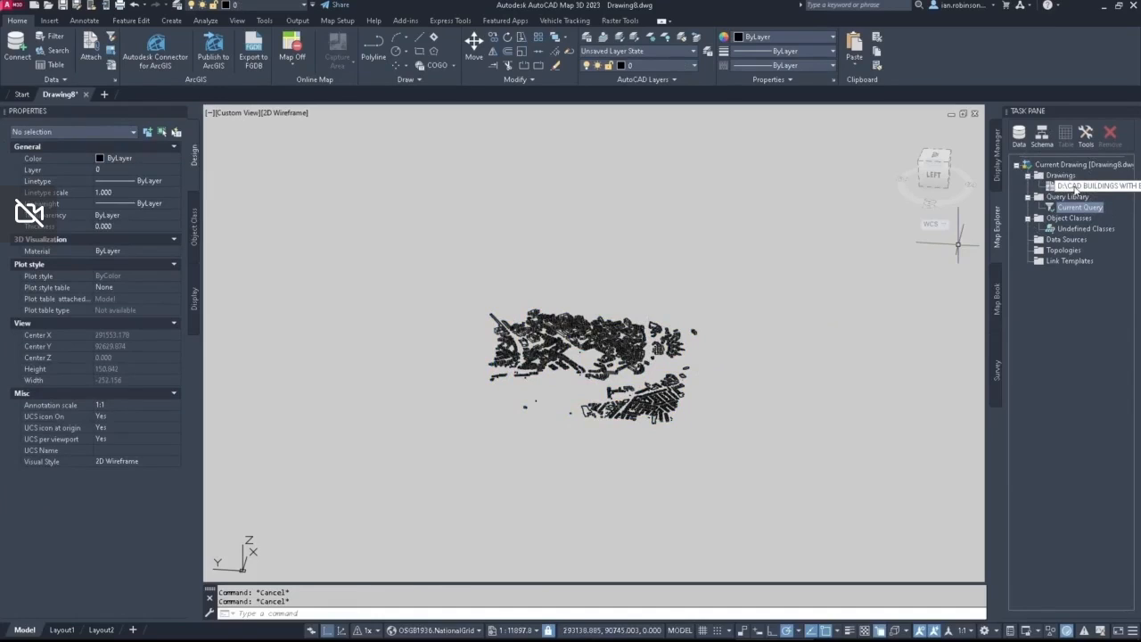
Step: Detach the attached source drawing CAD BUILDINGS WITH BH.dwg and review the detachment warning's message details
{"action": "right_click", "coordinate": [1074, 187]}
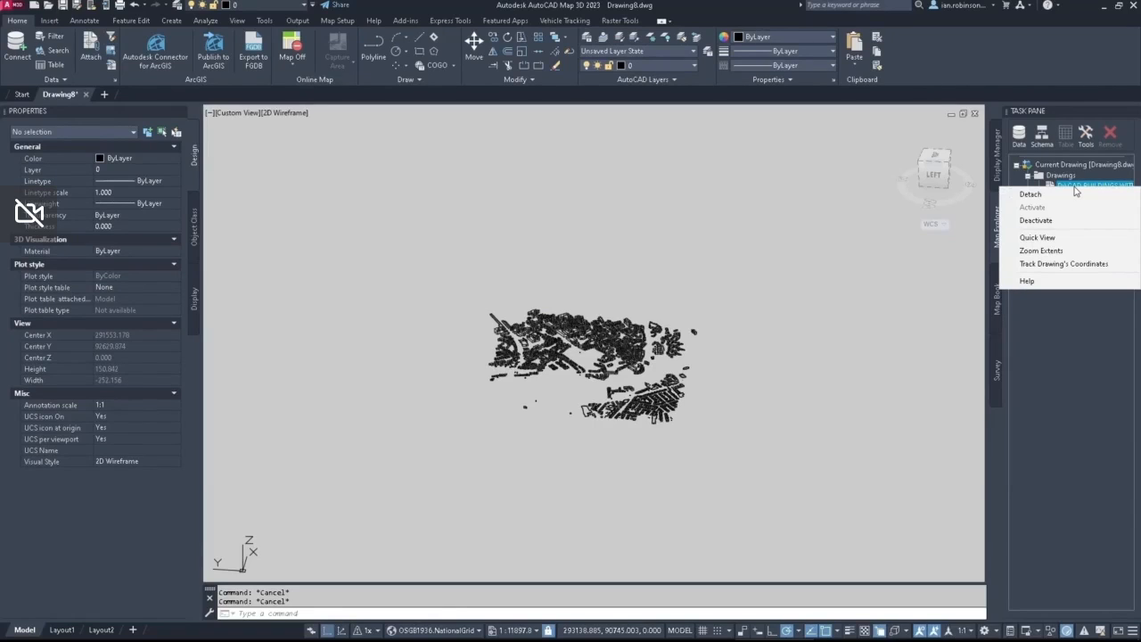
{"action": "left_click", "coordinate": [1059, 194]}
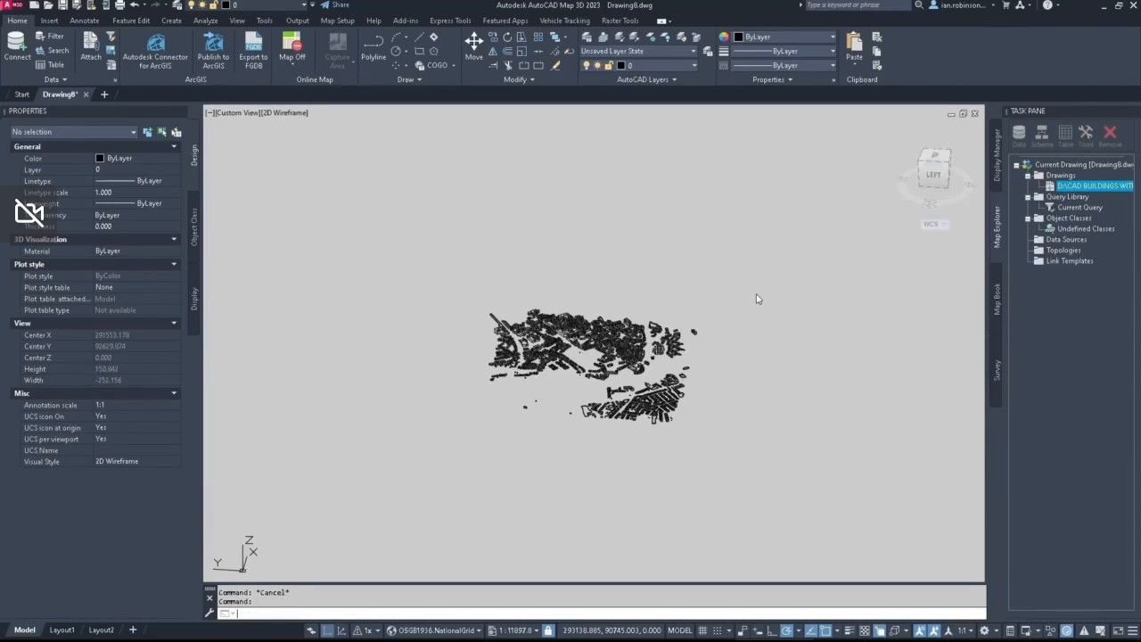
{"action": "right_click", "coordinate": [1077, 189]}
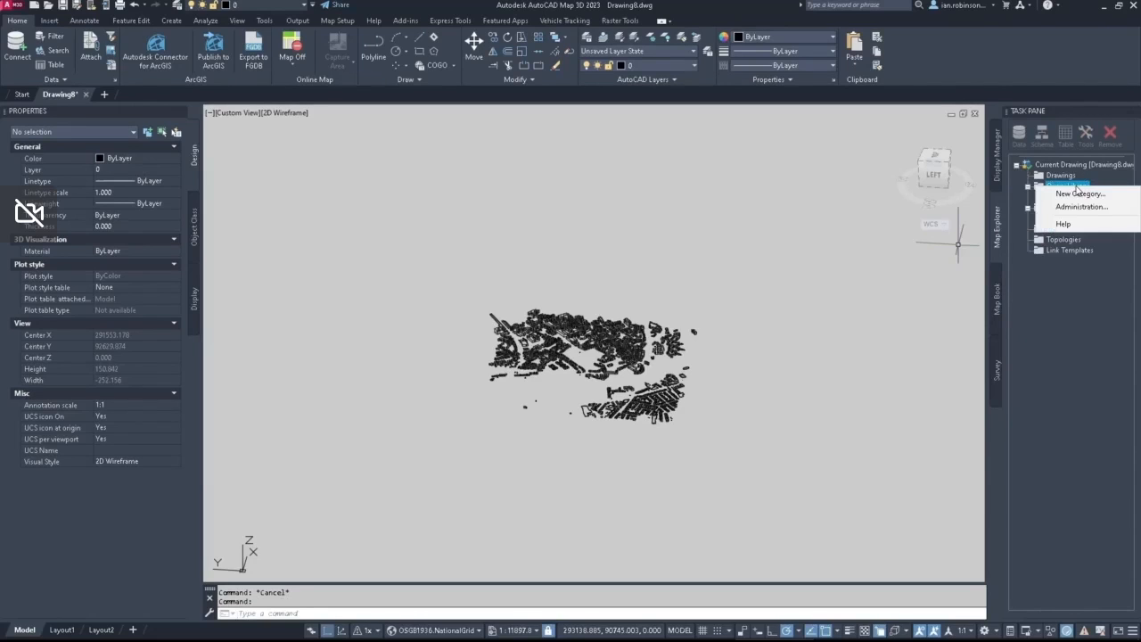
{"action": "left_click", "coordinate": [1038, 365]}
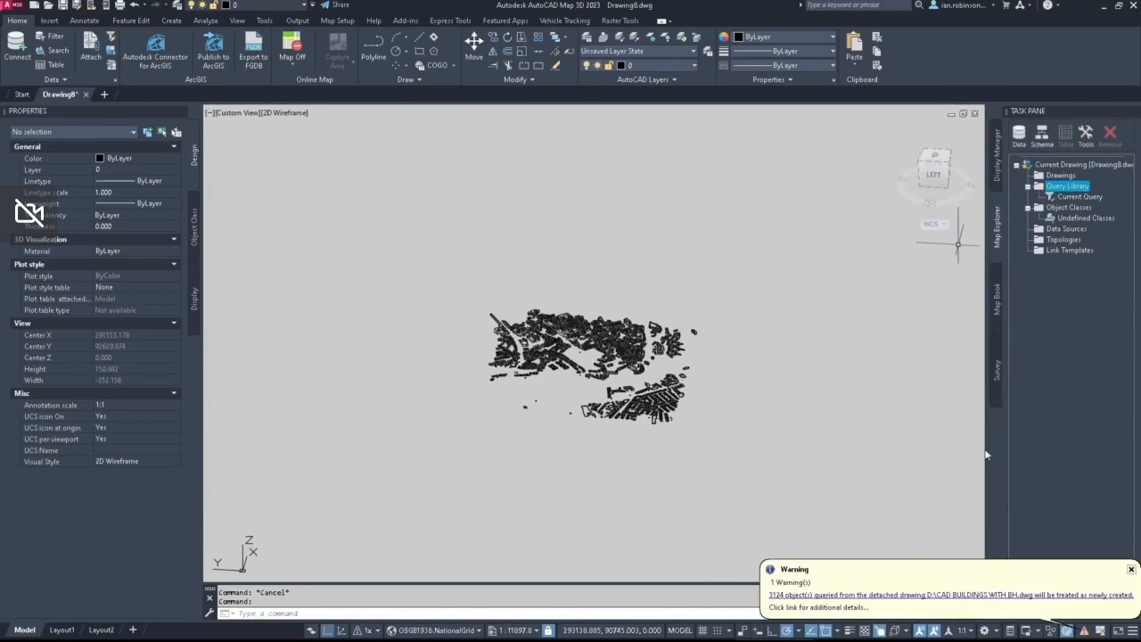
{"action": "left_click", "coordinate": [889, 595]}
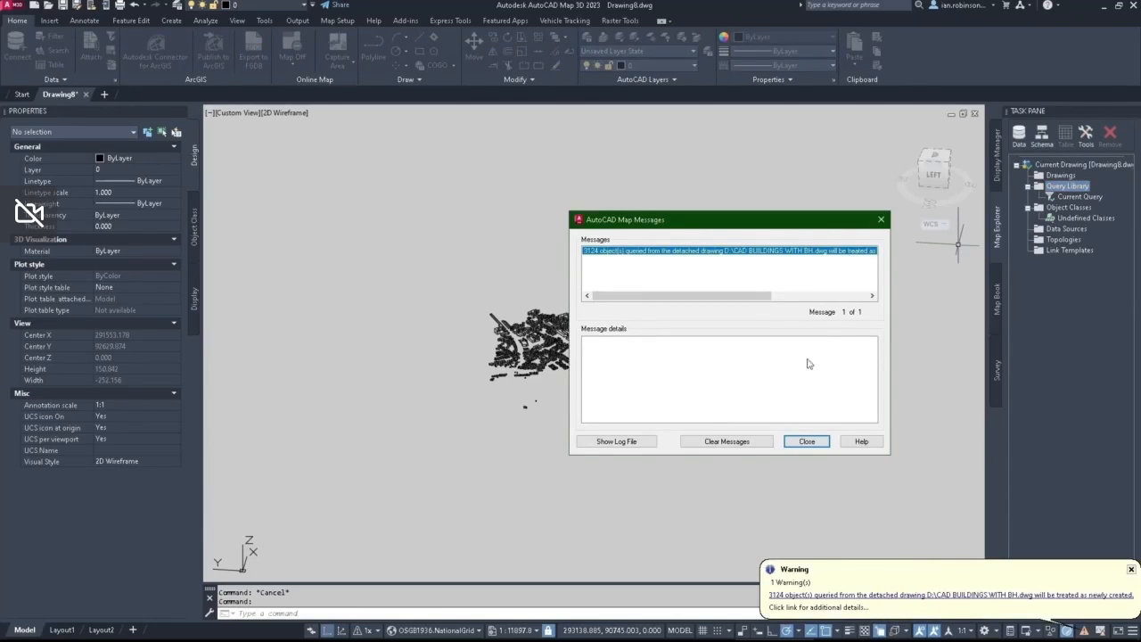
{"action": "left_click", "coordinate": [802, 441]}
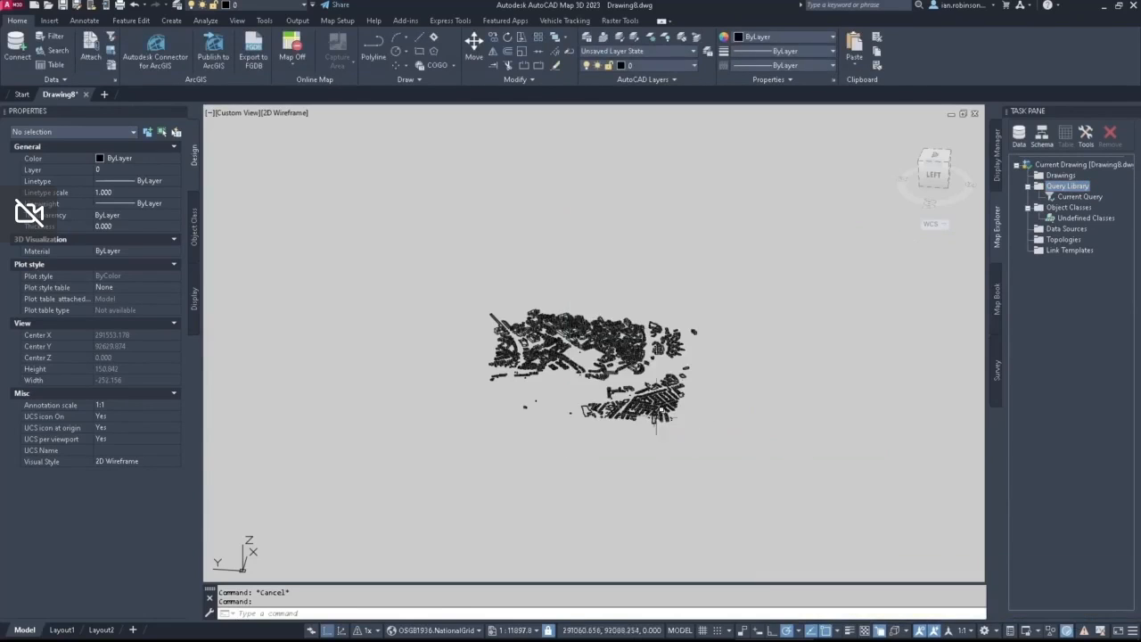
Step: Select all the building polylines and set their Closed property to Yes
{"action": "left_click", "coordinate": [774, 466]}
{"action": "left_click", "coordinate": [446, 253]}
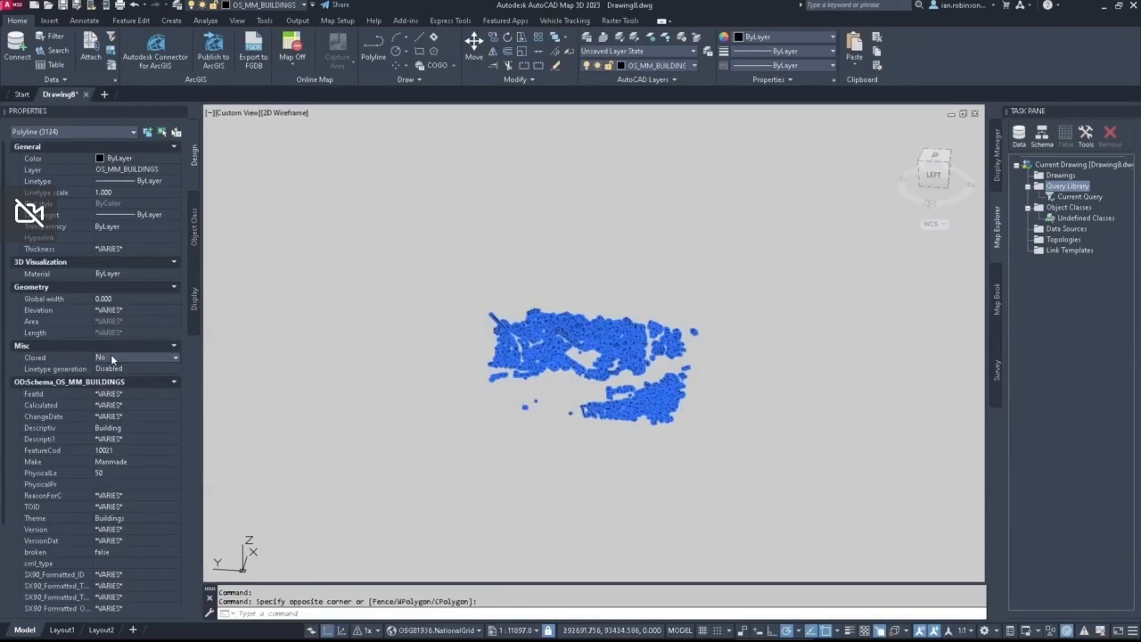
{"action": "left_click", "coordinate": [110, 356]}
{"action": "left_click", "coordinate": [111, 367]}
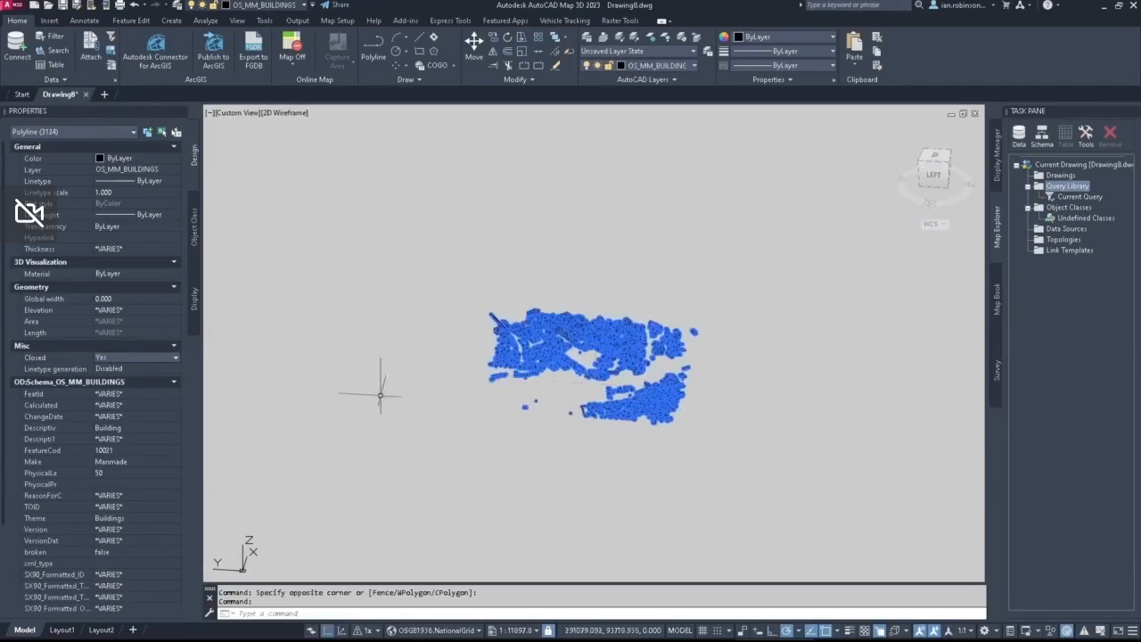
Step: Convert all the selected closed building polylines to 3D solids with CONVTOSOLID and clear any selection
{"action": "scroll", "coordinate": [615, 357], "scroll_direction": "up", "scroll_amount": 6}
{"action": "scroll", "coordinate": [615, 356], "scroll_direction": "down", "scroll_amount": 4}
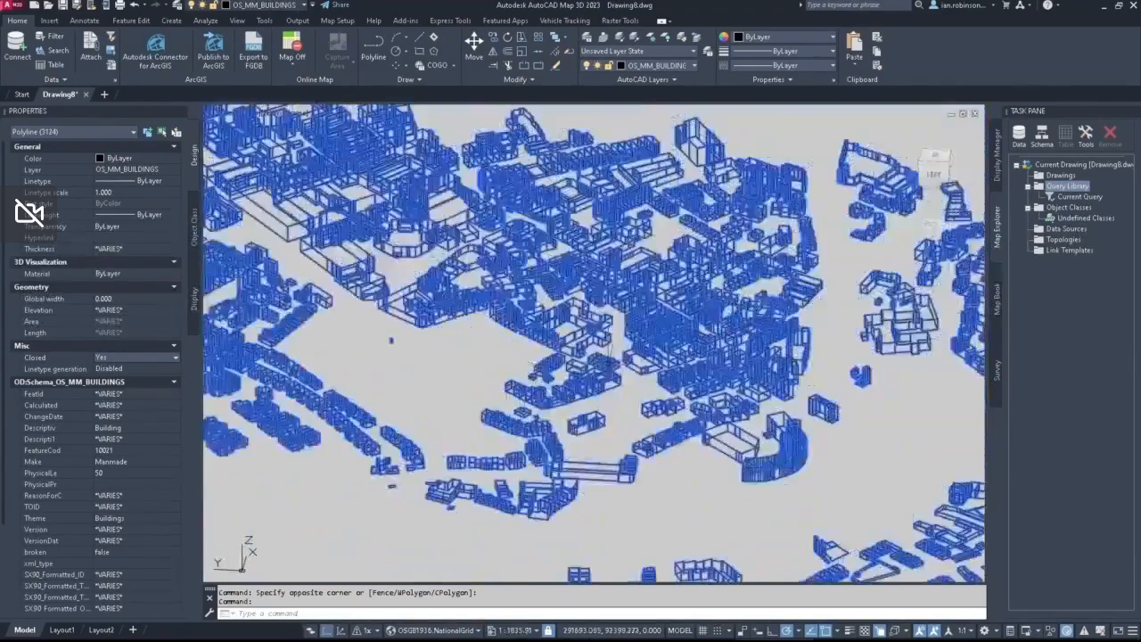
{"action": "middle_click_drag", "start_coordinate": [699, 243], "coordinate": [728, 223]}
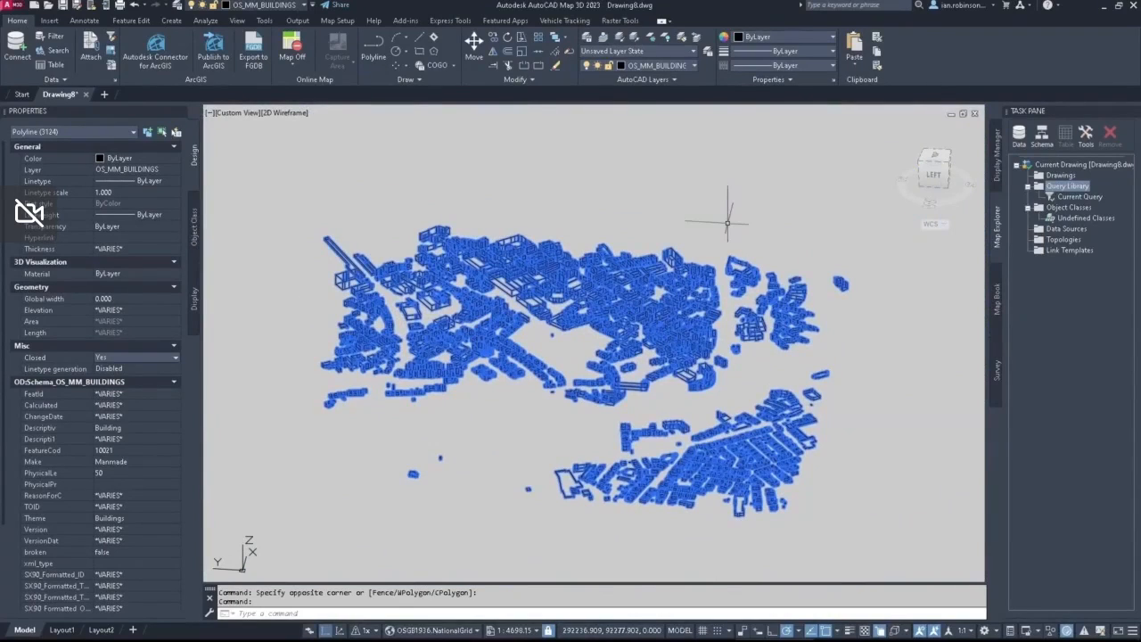
{"action": "type", "text": "CONVTOSOLID"}
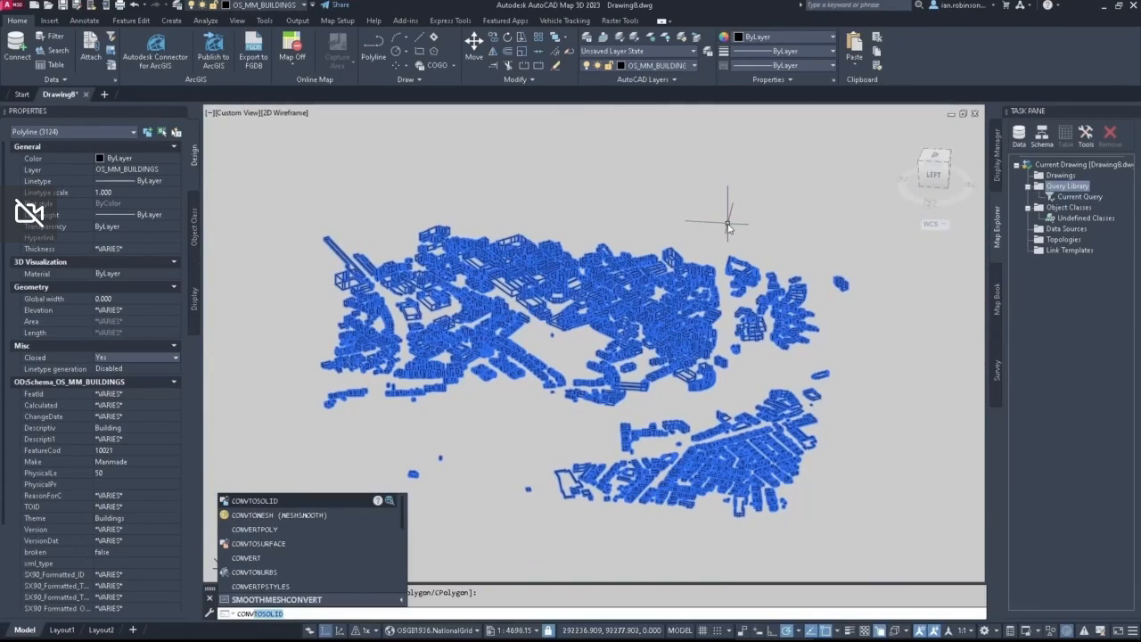
{"action": "key", "text": "Return"}
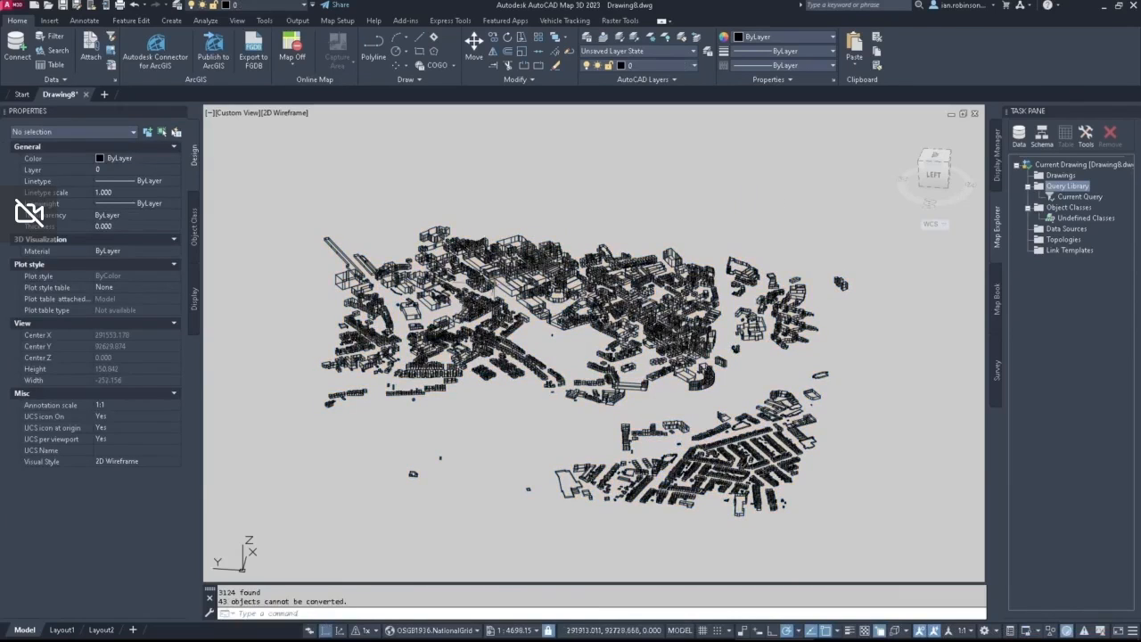
{"action": "left_click", "coordinate": [502, 283]}
{"action": "key", "text": "Escape"}
{"action": "key", "text": "Escape"}
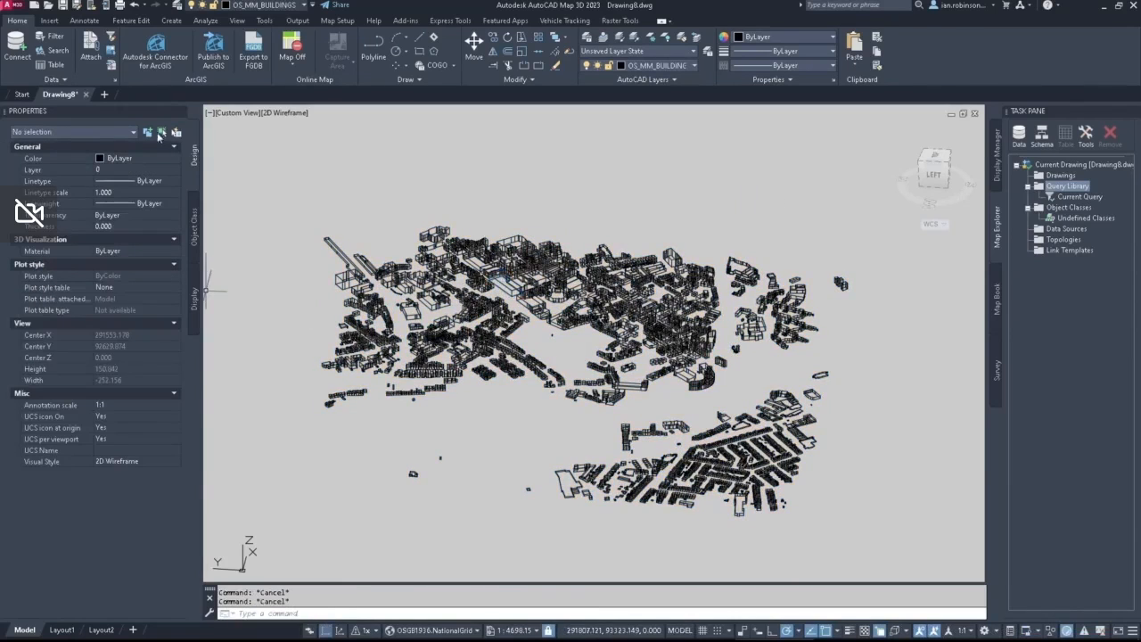
Step: Display the model in the Shades of Gray visual style and examine the solid buildings up close and from the front
{"action": "left_click", "coordinate": [280, 115]}
{"action": "left_click", "coordinate": [322, 221]}
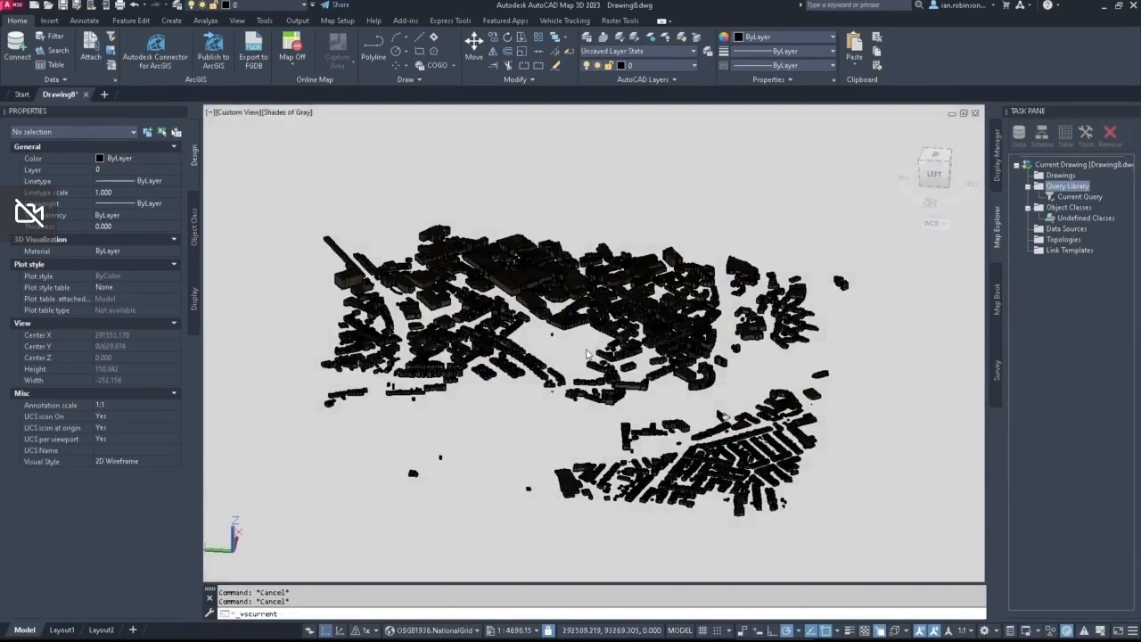
{"action": "scroll", "coordinate": [583, 343], "scroll_direction": "up", "scroll_amount": 6}
{"action": "middle_click_drag", "start_coordinate": [558, 389], "coordinate": [818, 443]}
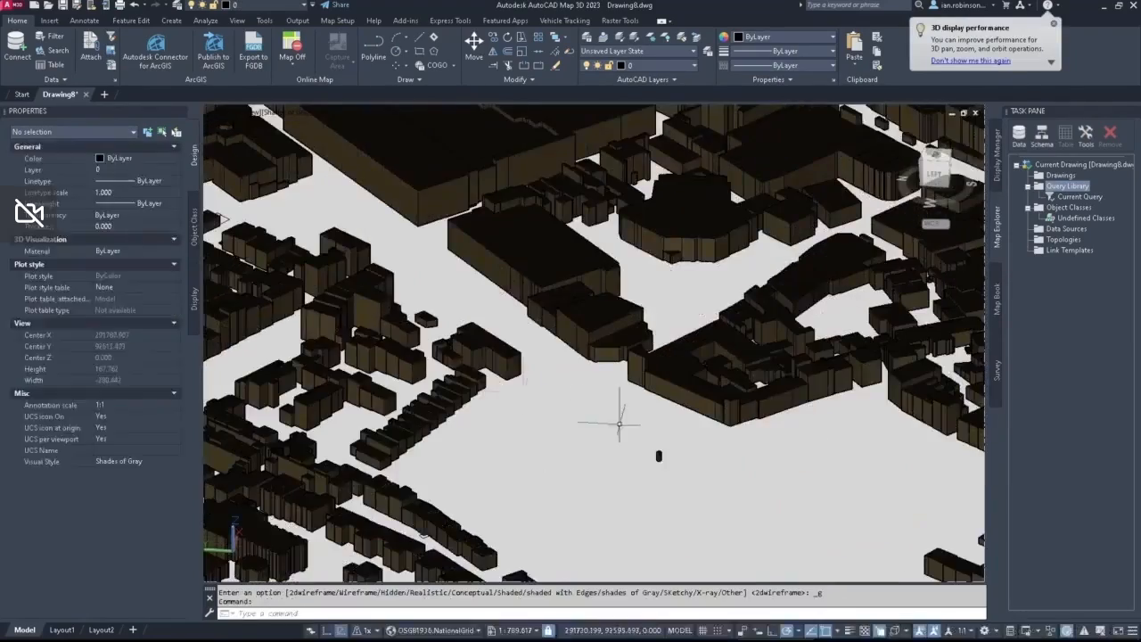
{"action": "middle_click_drag", "start_coordinate": [619, 426], "coordinate": [724, 483]}
{"action": "scroll", "coordinate": [723, 483], "scroll_direction": "up", "scroll_amount": 2}
{"action": "mouse_move", "coordinate": [511, 362]}
{"action": "middle_mouse_down", "text": "shift"}
{"action": "mouse_move", "coordinate": [601, 427]}
{"action": "mouse_move", "coordinate": [483, 370]}
{"action": "mouse_move", "coordinate": [509, 319]}
{"action": "mouse_move", "coordinate": [594, 291]}
{"action": "mouse_move", "coordinate": [708, 308]}
{"action": "middle_mouse_up", "text": "shift"}
{"action": "scroll", "coordinate": [594, 290], "scroll_direction": "down", "scroll_amount": 5}
{"action": "scroll", "coordinate": [581, 298], "scroll_direction": "down", "scroll_amount": 3}
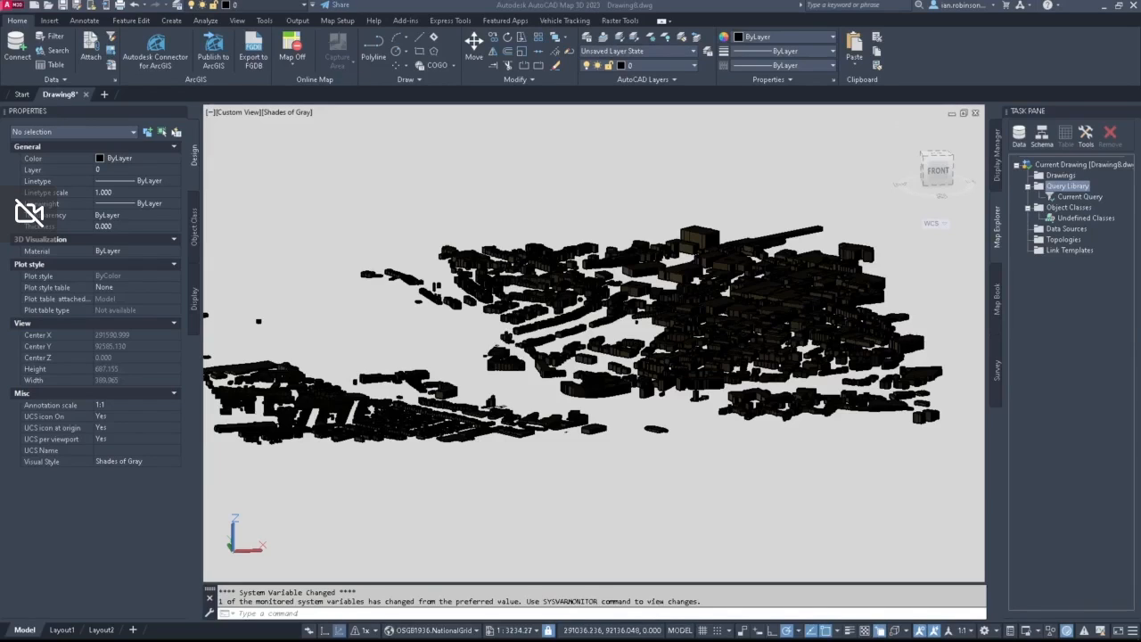
Step: Return the drawing to the 2D top view with all the buildings in sight
{"action": "left_click", "coordinate": [324, 631]}
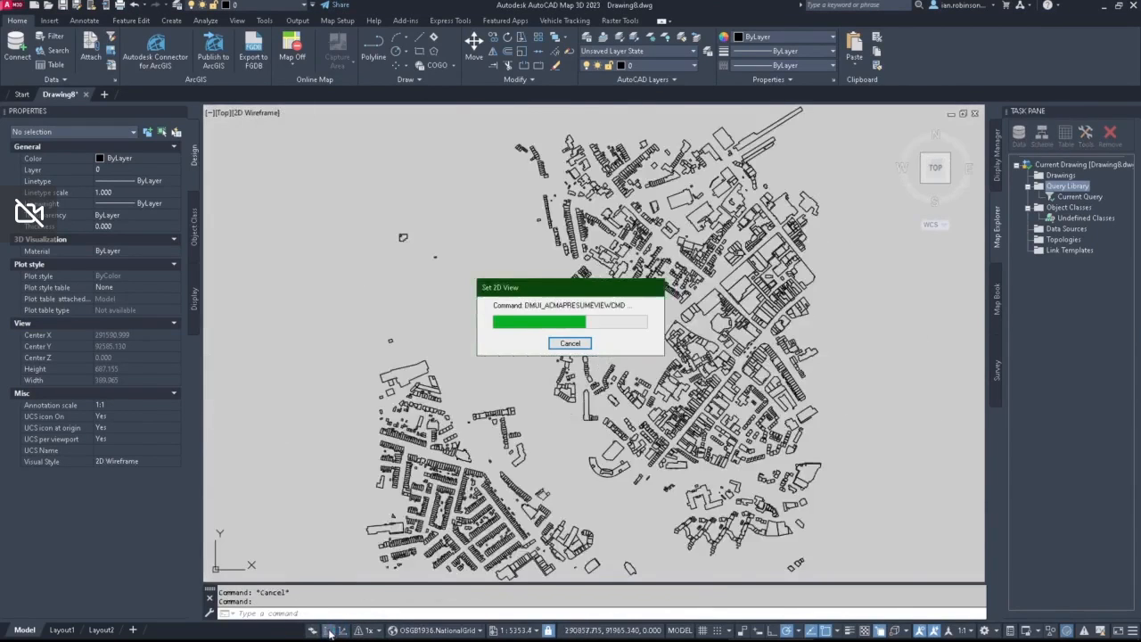
{"action": "scroll", "coordinate": [551, 369], "scroll_direction": "down", "scroll_amount": 4}
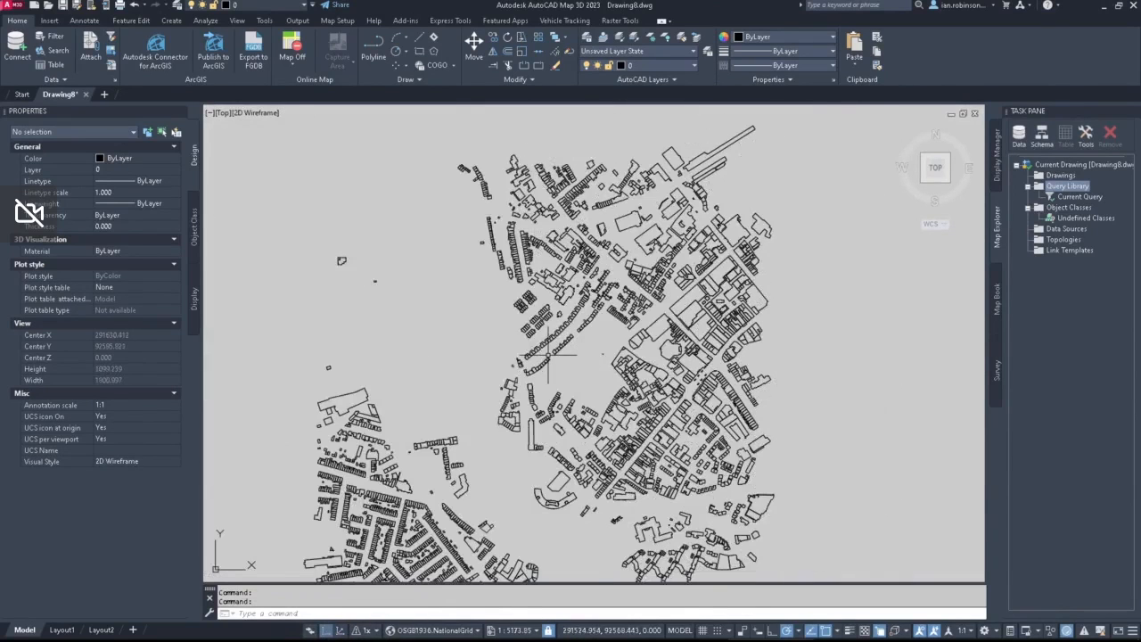
{"action": "mouse_move", "coordinate": [551, 369]}
{"action": "middle_mouse_down"}
{"action": "mouse_move", "coordinate": [603, 349]}
{"action": "mouse_move", "coordinate": [582, 338]}
{"action": "middle_mouse_up"}
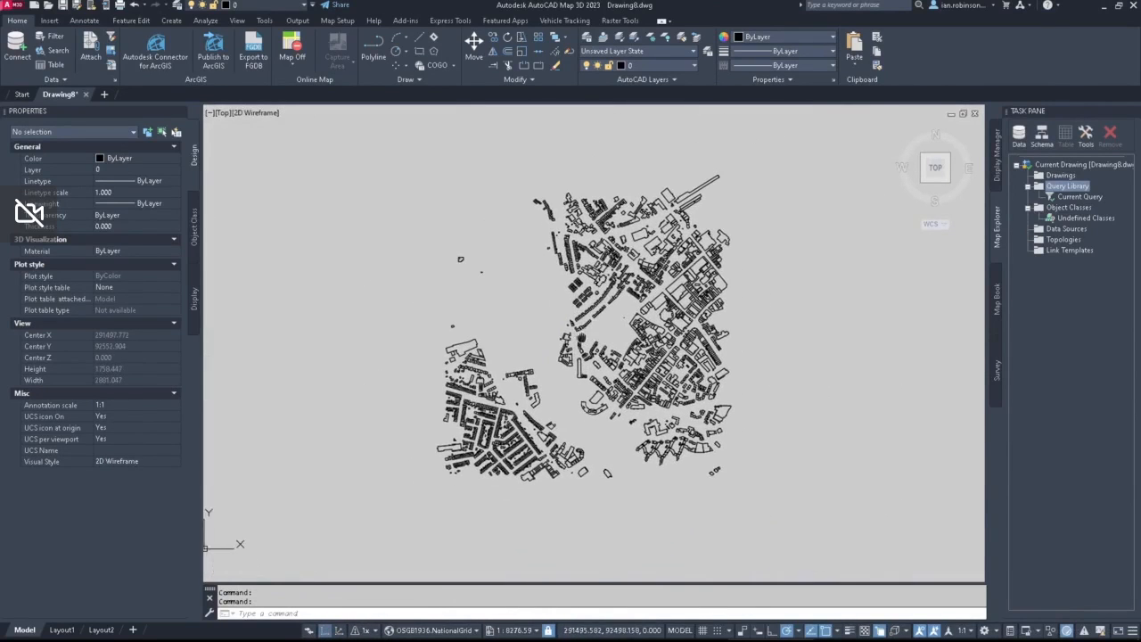
Step: Start a new raster image or surface data connection for the display map
{"action": "left_click", "coordinate": [997, 153]}
{"action": "left_click", "coordinate": [1019, 153]}
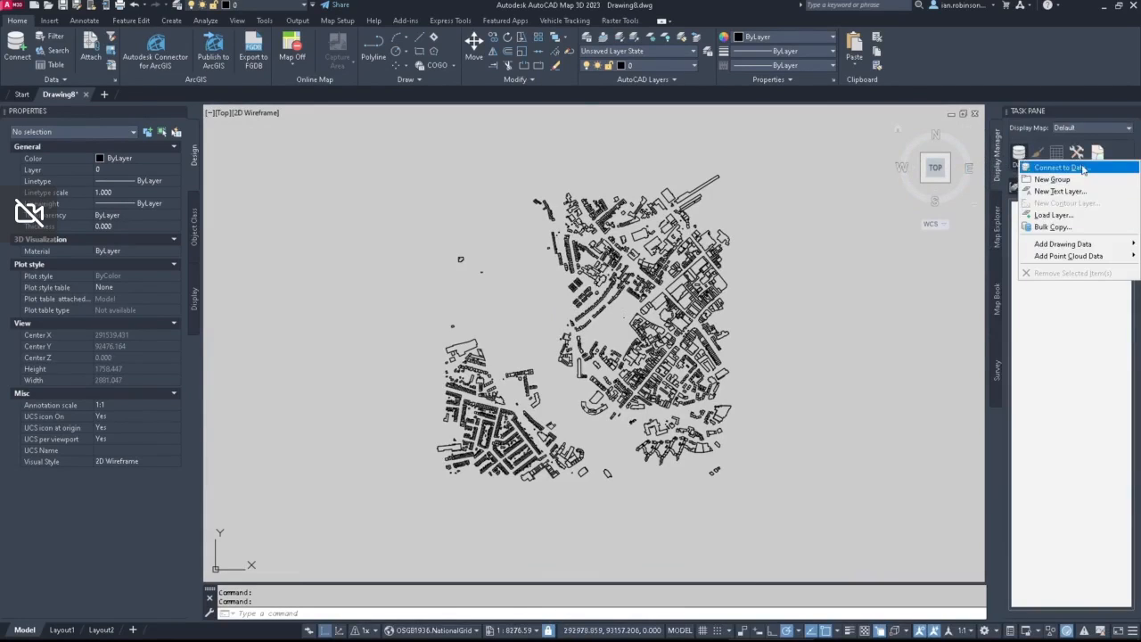
{"action": "left_click", "coordinate": [1041, 166]}
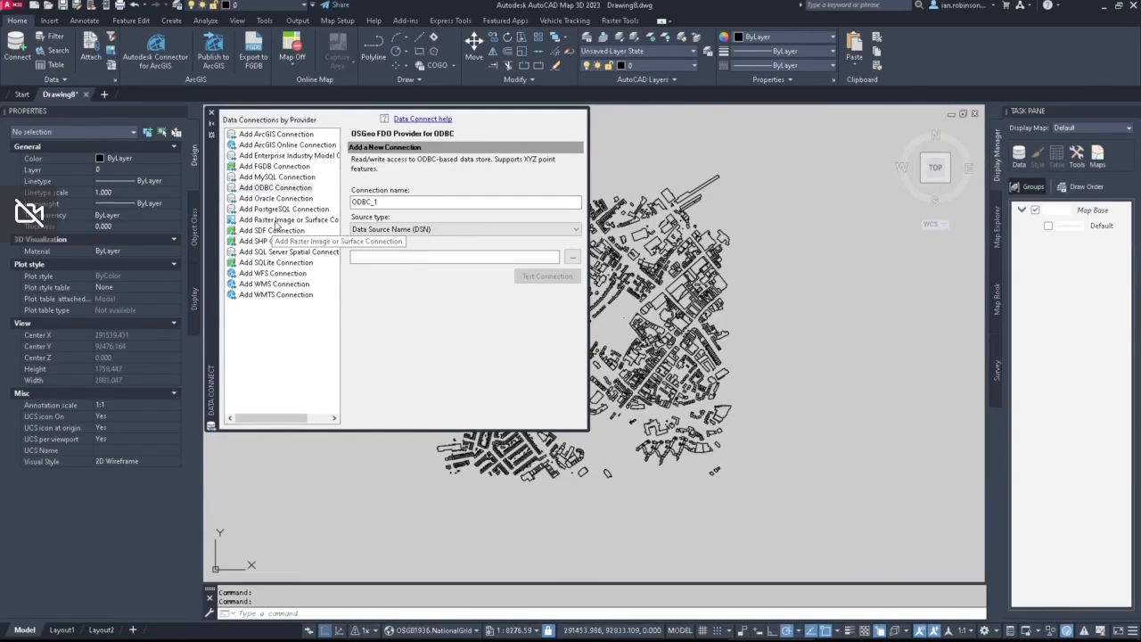
{"action": "left_click", "coordinate": [277, 220]}
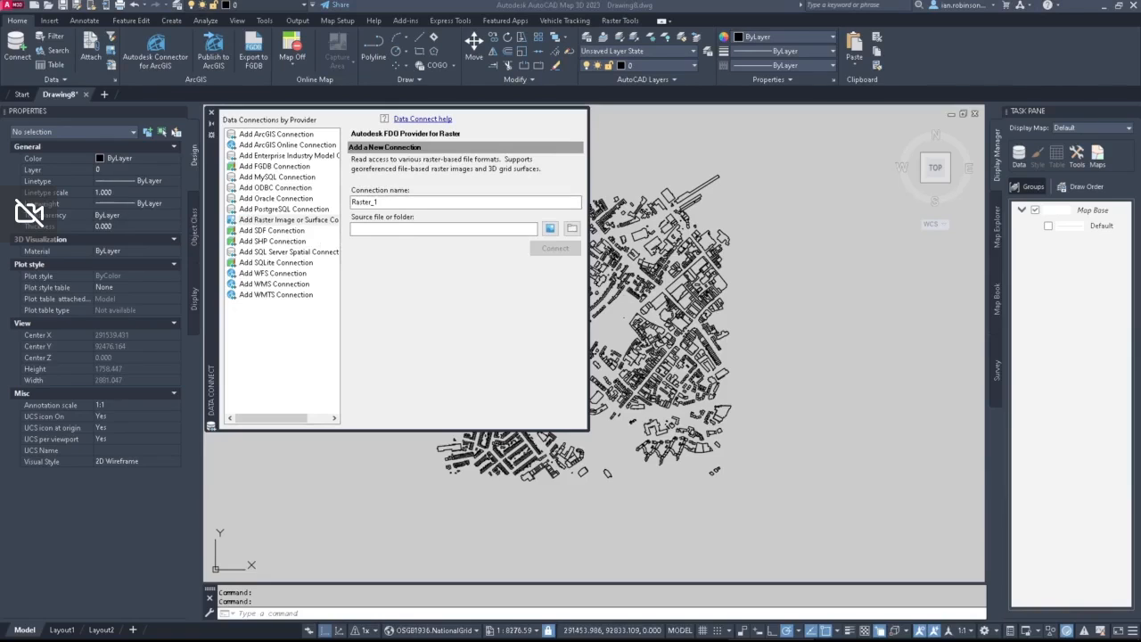
Step: Switch to File Explorer, open the LIDAR folder inside EA, copy its path, and return to the raster connection setup
{"action": "left_click_drag", "start_coordinate": [0, 232], "coordinate": [842, 124]}
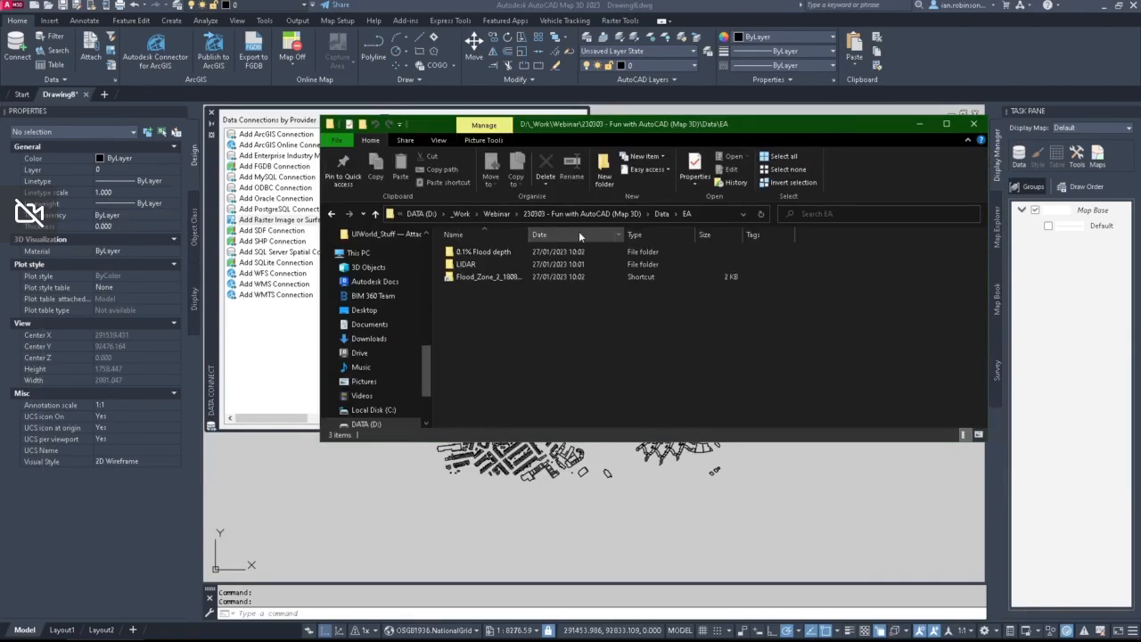
{"action": "double_click", "coordinate": [465, 266]}
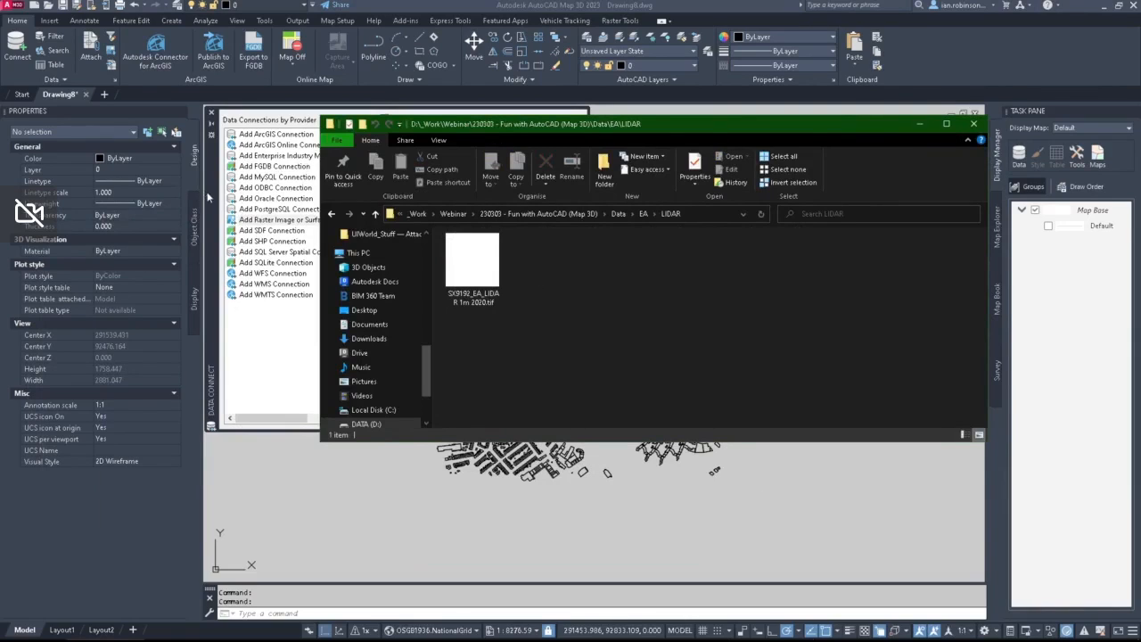
{"action": "left_click", "coordinate": [695, 214]}
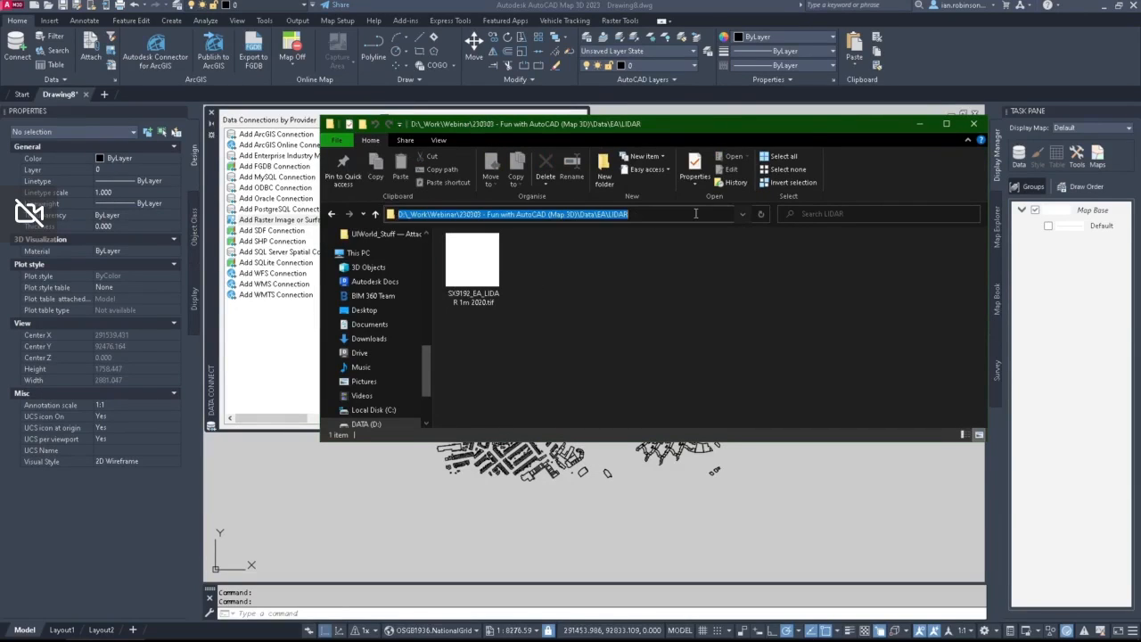
{"action": "left_click", "coordinate": [252, 220]}
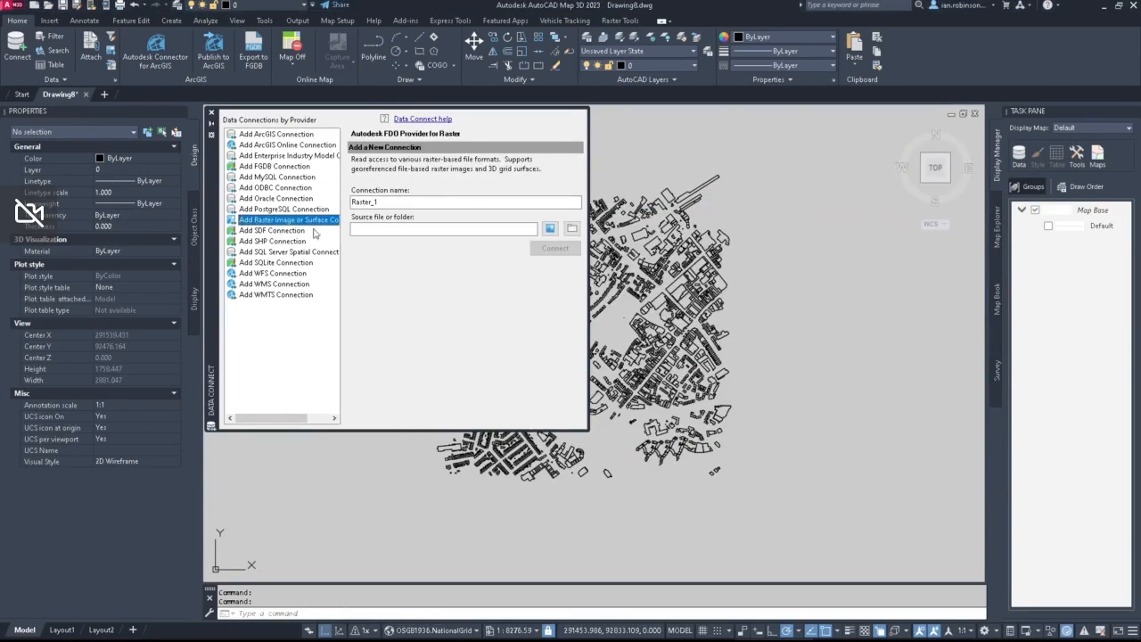
Step: Connect to SX9192_EA_LIDAR 1m 2020.tif from the copied LIDAR folder path and add the raster surface to the map
{"action": "left_click", "coordinate": [551, 230]}
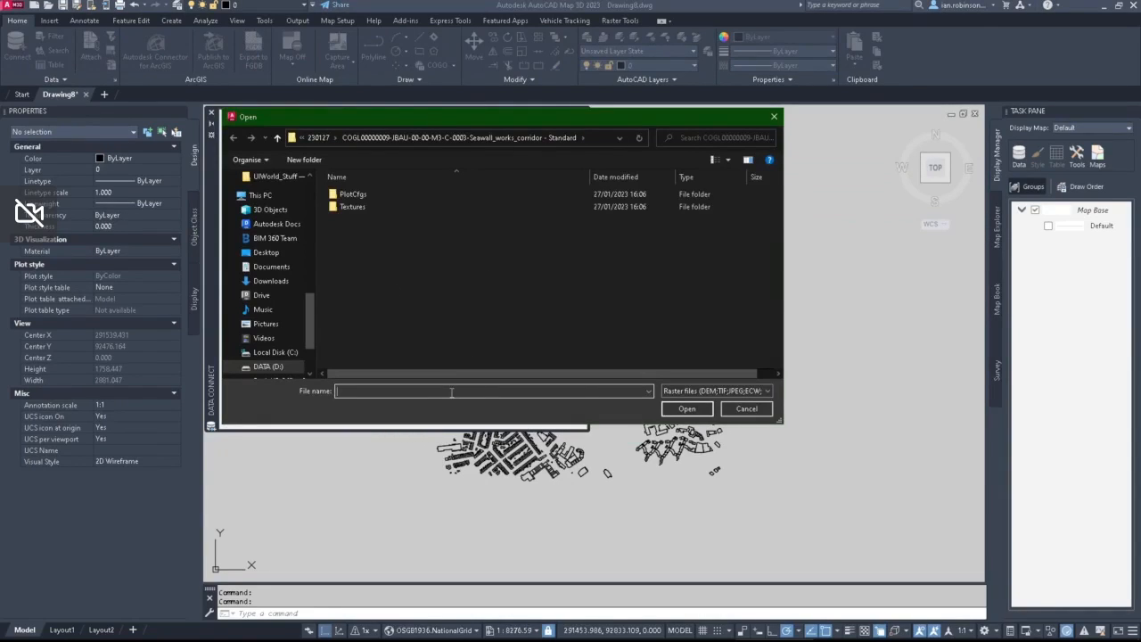
{"action": "type", "text": "D:\\_Work\\Webinar\\230310 - Fun with AutoCAD (Map 3D)\\Data\\EA\\LIDAR"}
{"action": "key", "text": "Return"}
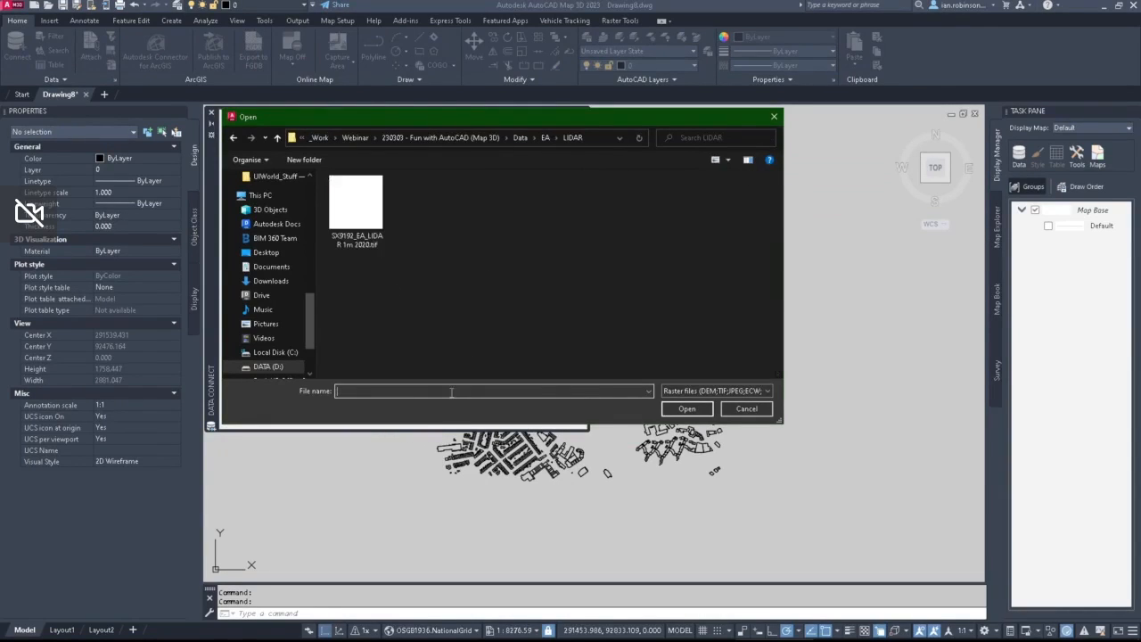
{"action": "left_click", "coordinate": [372, 196]}
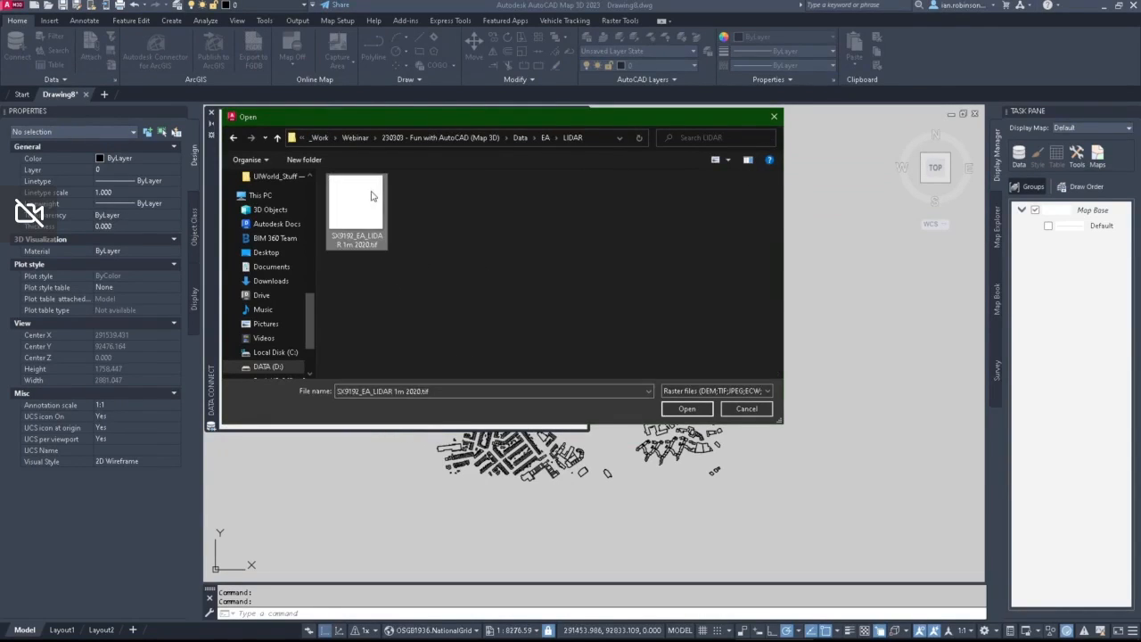
{"action": "left_click", "coordinate": [692, 408]}
{"action": "left_click", "coordinate": [555, 249]}
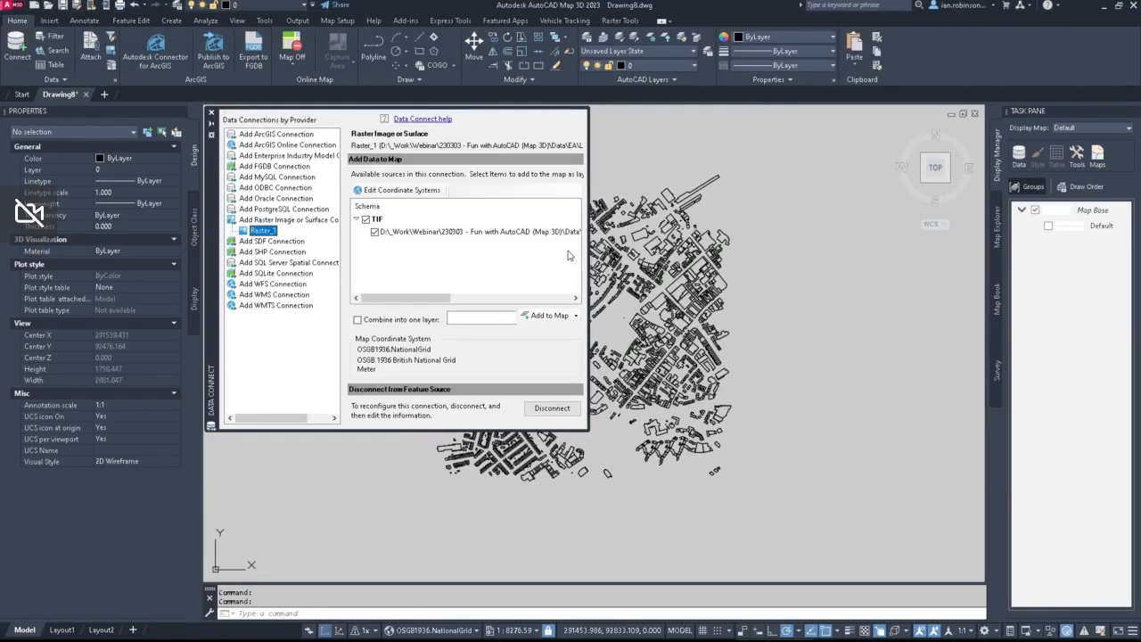
{"action": "left_click", "coordinate": [535, 312]}
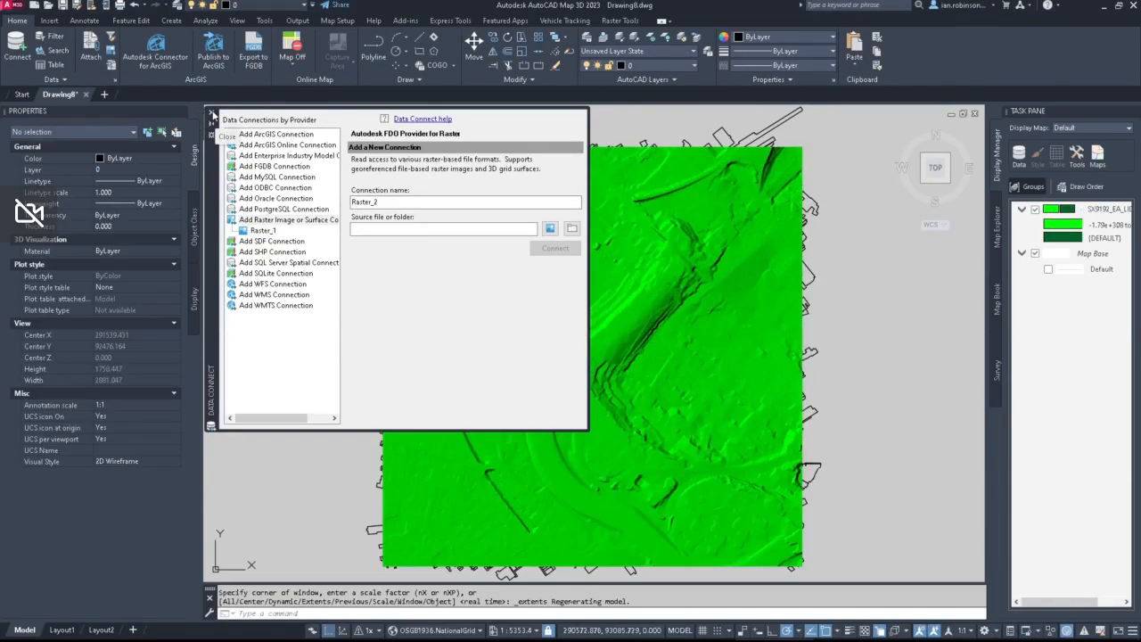
Step: Close the object properties palette and add the OS_MM_BUILDINGS drawing layer to the display map above the LIDAR surface
{"action": "left_click", "coordinate": [212, 114]}
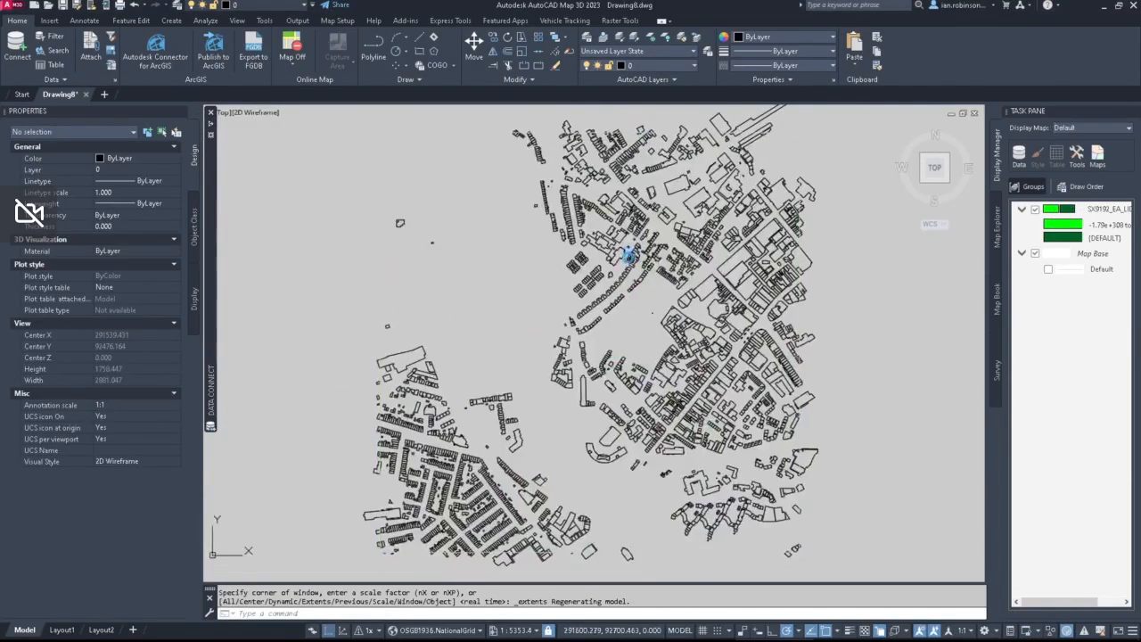
{"action": "left_click", "coordinate": [181, 112]}
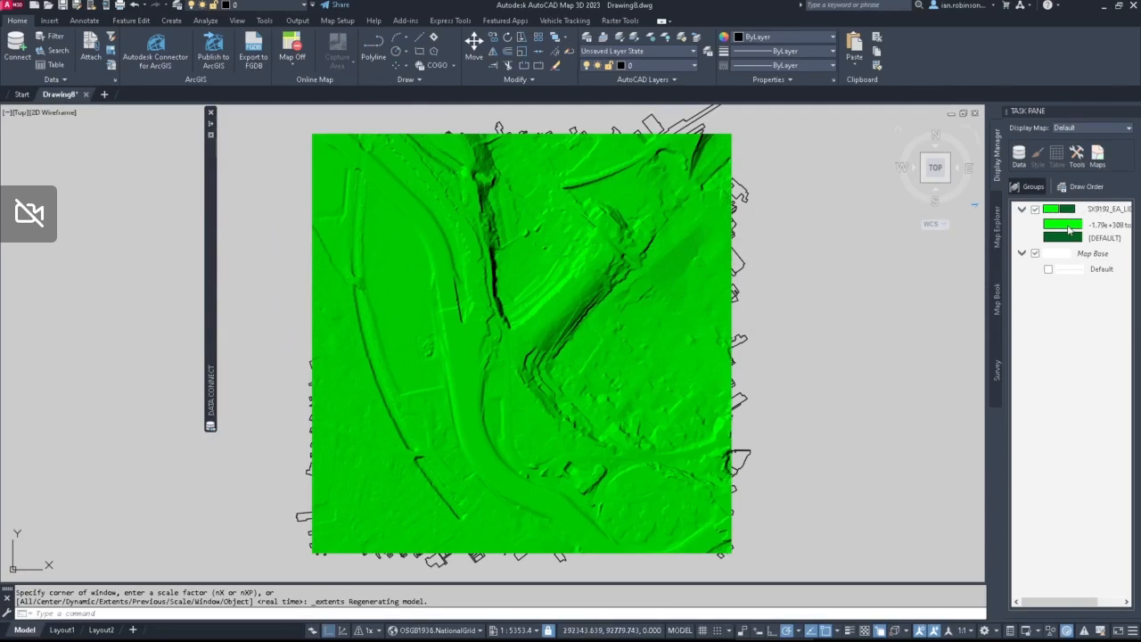
{"action": "left_click", "coordinate": [1021, 156]}
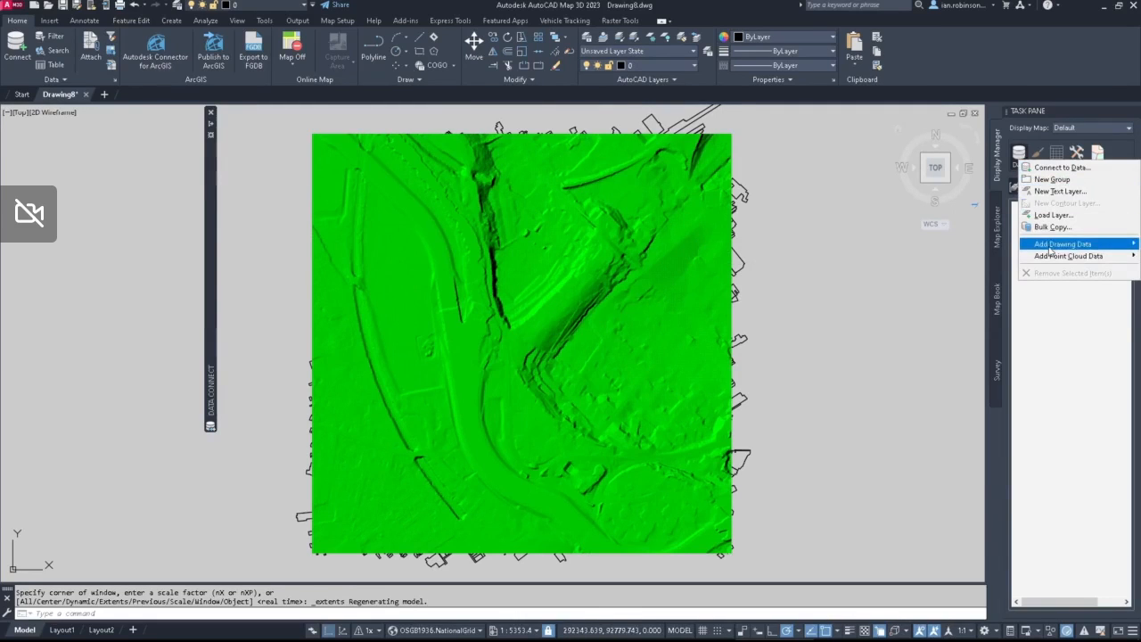
{"action": "mouse_move", "coordinate": [1051, 248]}
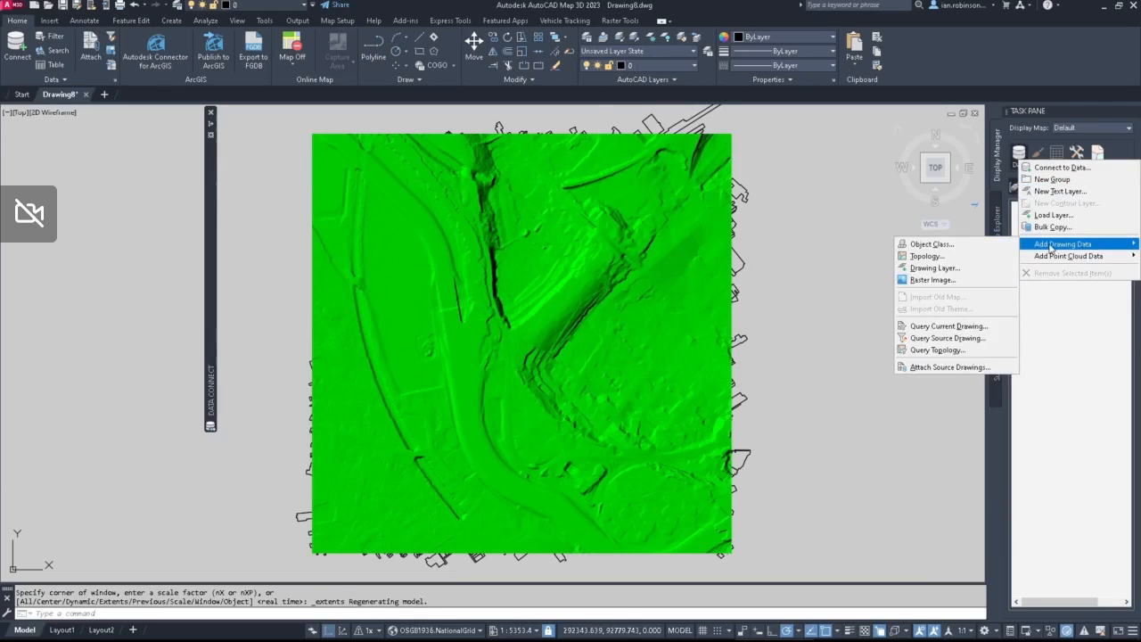
{"action": "left_click", "coordinate": [933, 269]}
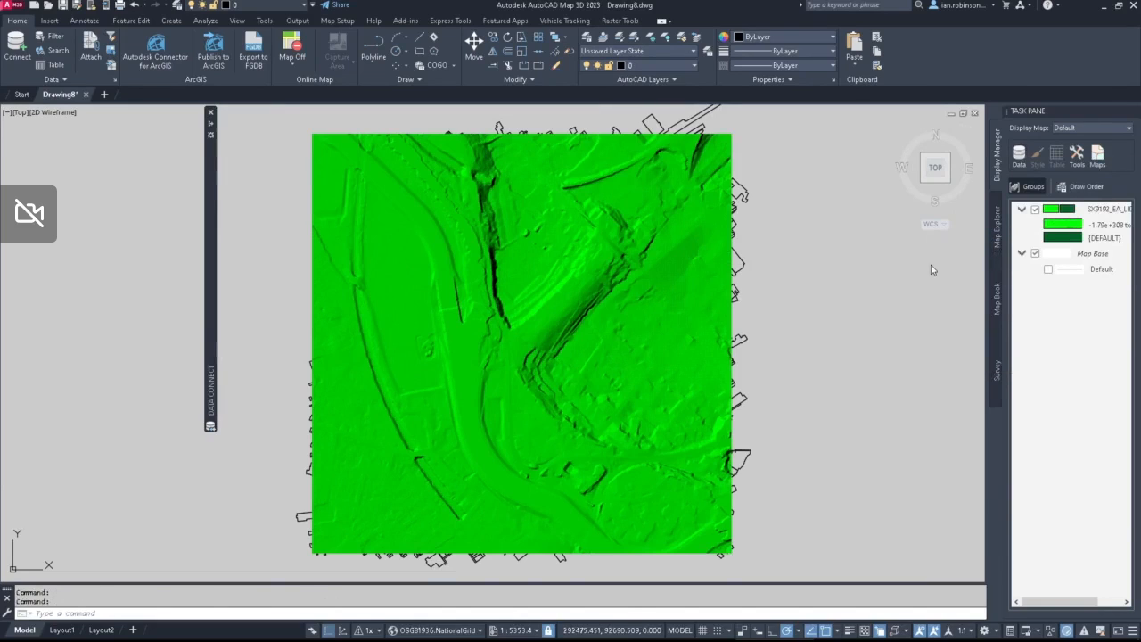
{"action": "left_click", "coordinate": [507, 243]}
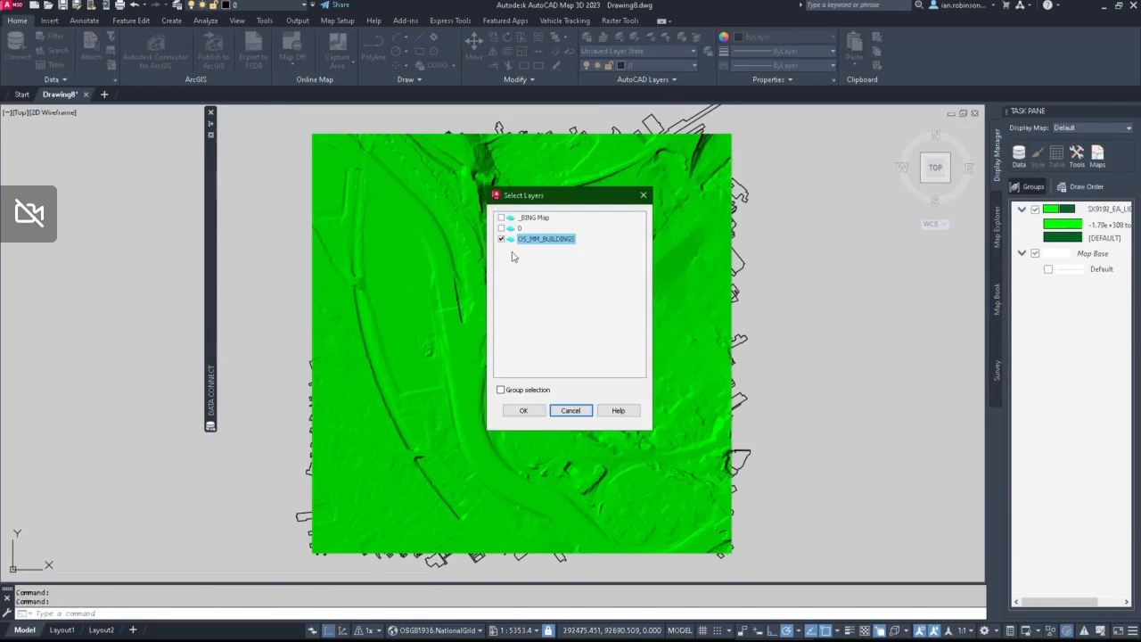
{"action": "left_click", "coordinate": [524, 410]}
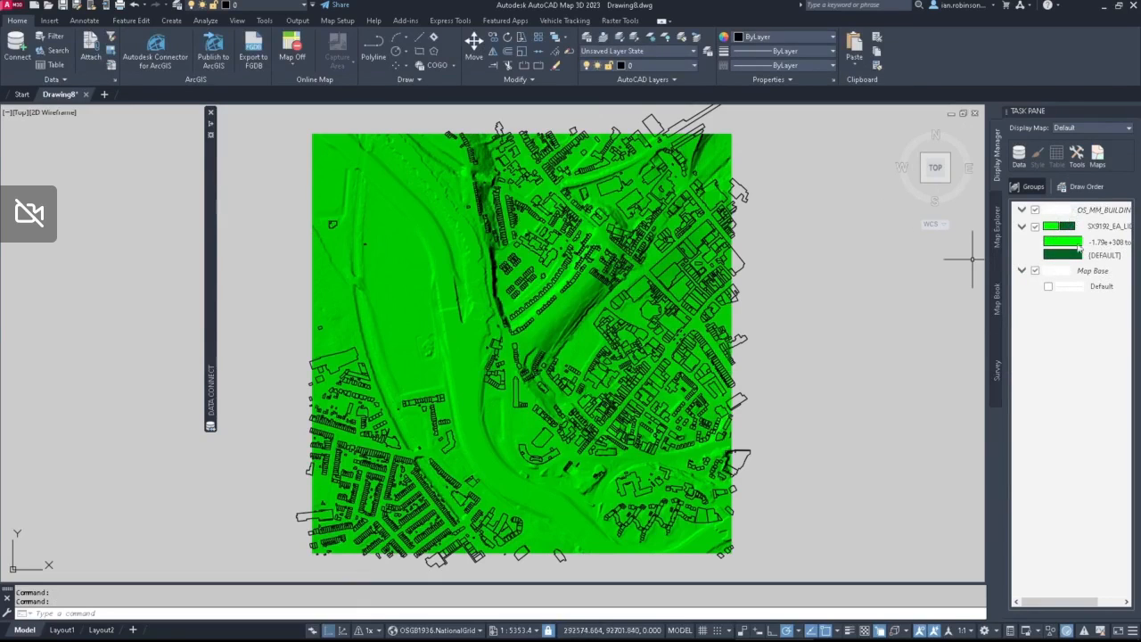
{"action": "left_click", "coordinate": [1035, 210]}
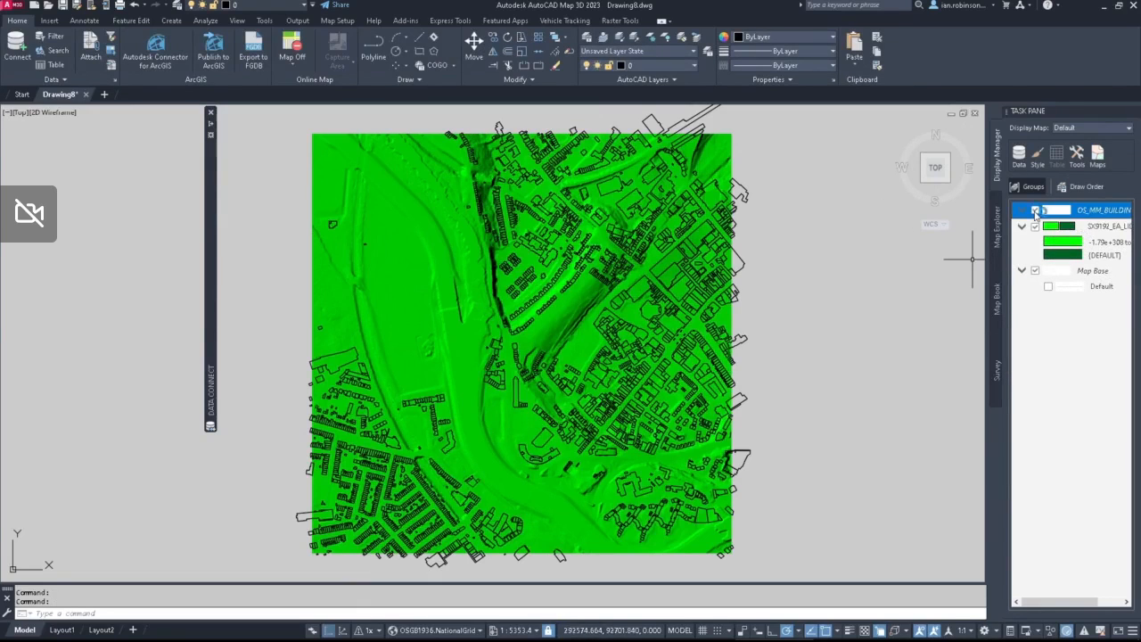
{"action": "left_click", "coordinate": [1035, 211]}
Step: Theme the SX9192_EA_LIDAR surface by Height with the USGS National Map palette, replacing all existing rules, and apply the style
{"action": "left_click", "coordinate": [1065, 226]}
{"action": "left_click", "coordinate": [1037, 156]}
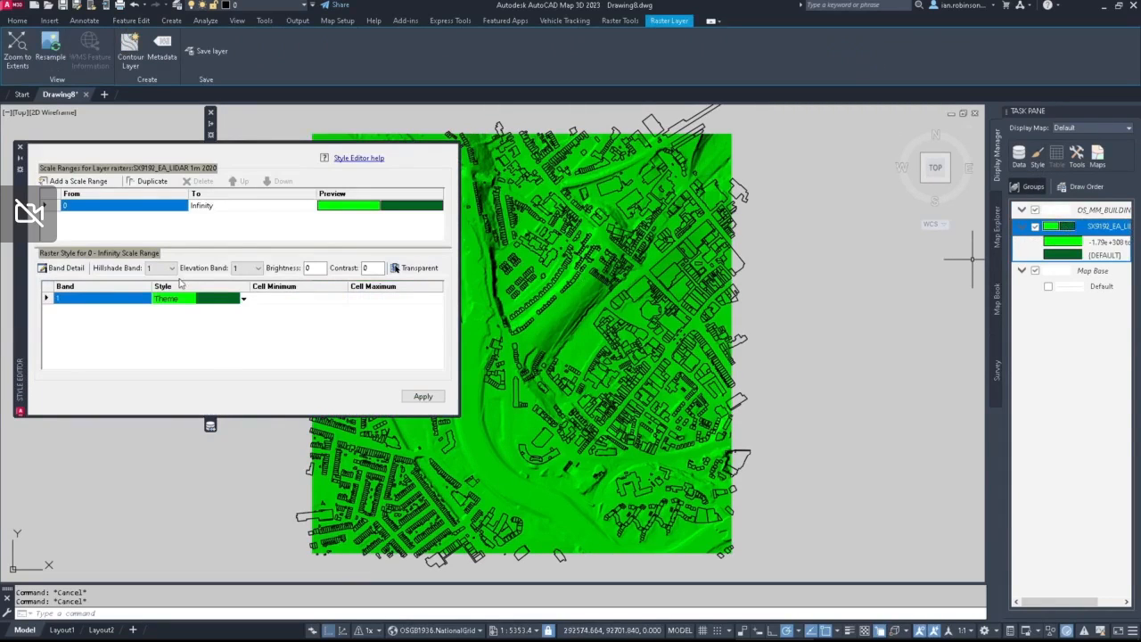
{"action": "left_click", "coordinate": [189, 297]}
{"action": "left_click", "coordinate": [218, 301]}
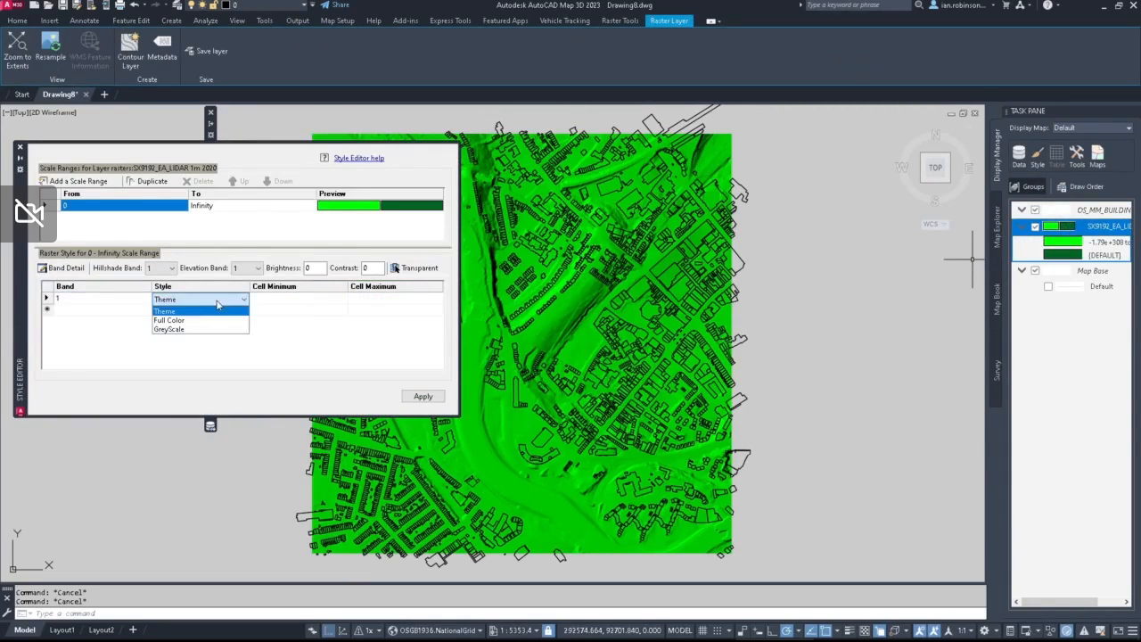
{"action": "left_click", "coordinate": [166, 310]}
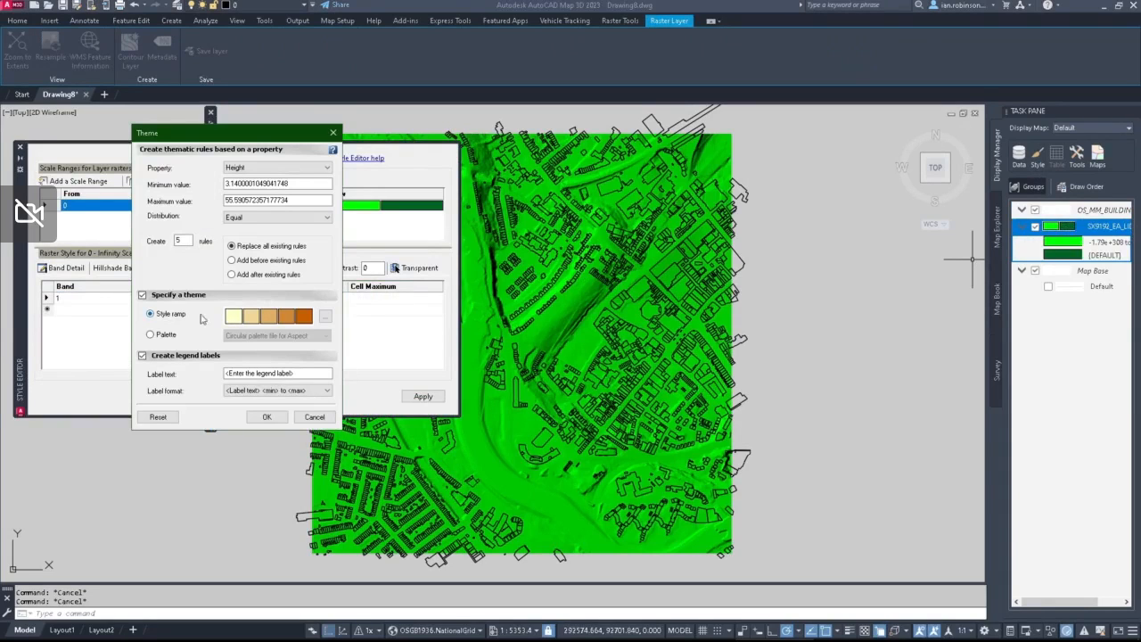
{"action": "left_click", "coordinate": [151, 335]}
{"action": "left_click", "coordinate": [255, 336]}
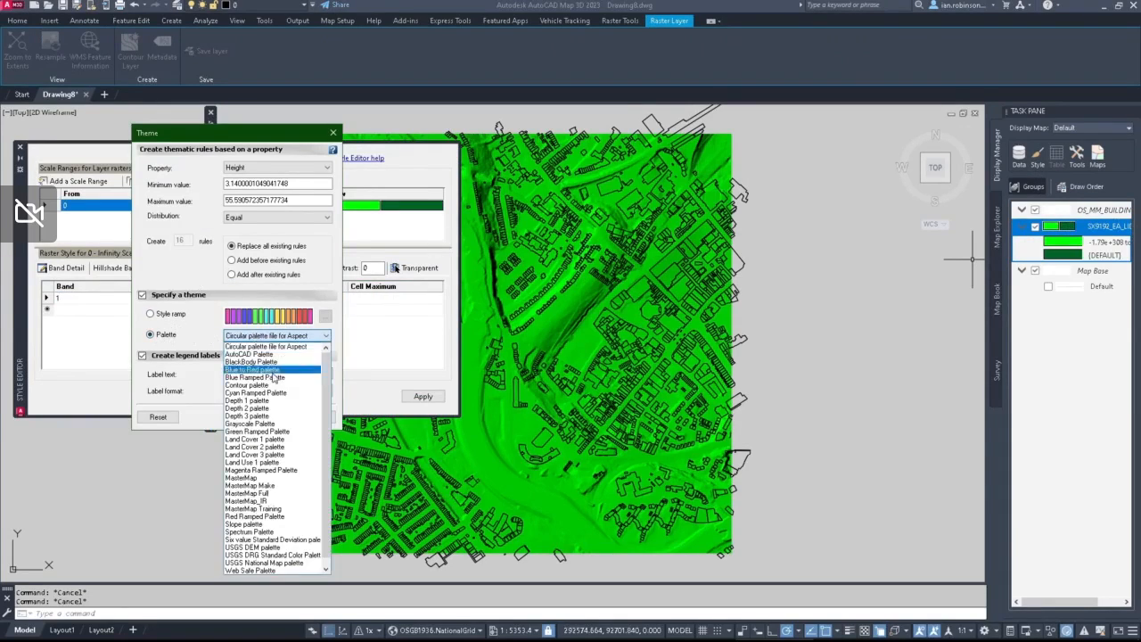
{"action": "left_click", "coordinate": [265, 564]}
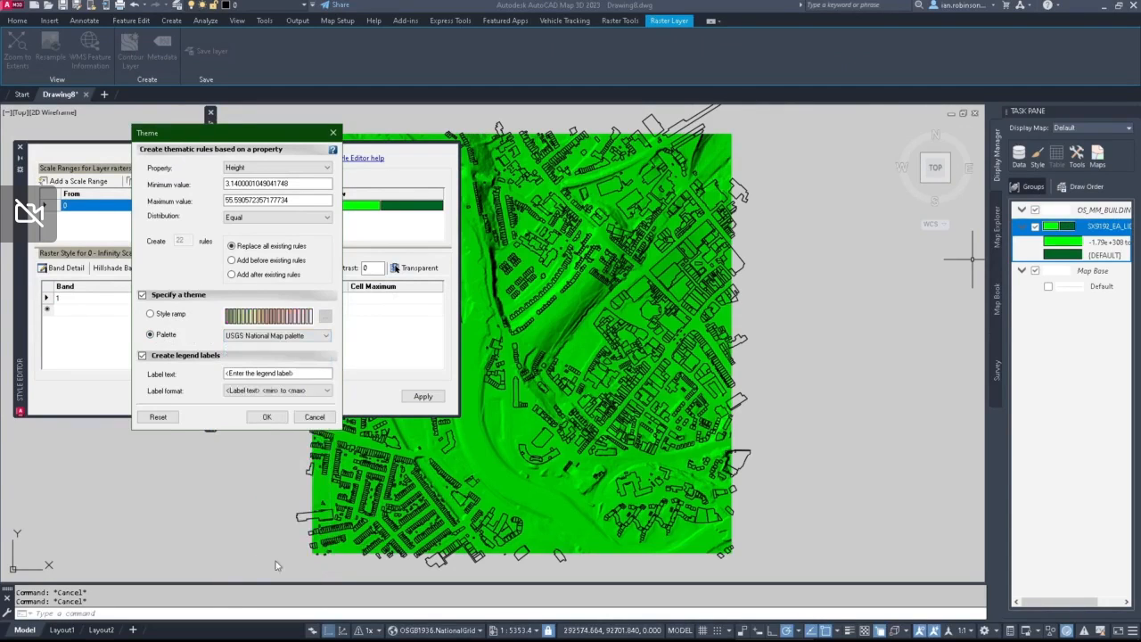
{"action": "left_click", "coordinate": [265, 416]}
{"action": "left_click", "coordinate": [415, 395]}
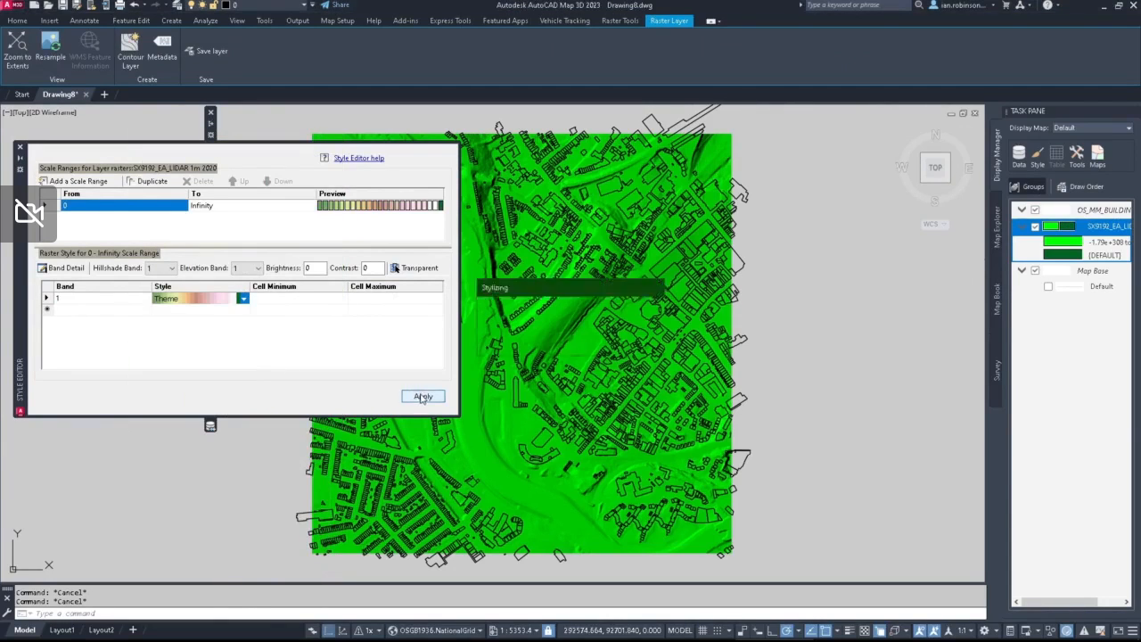
{"action": "left_click", "coordinate": [21, 156]}
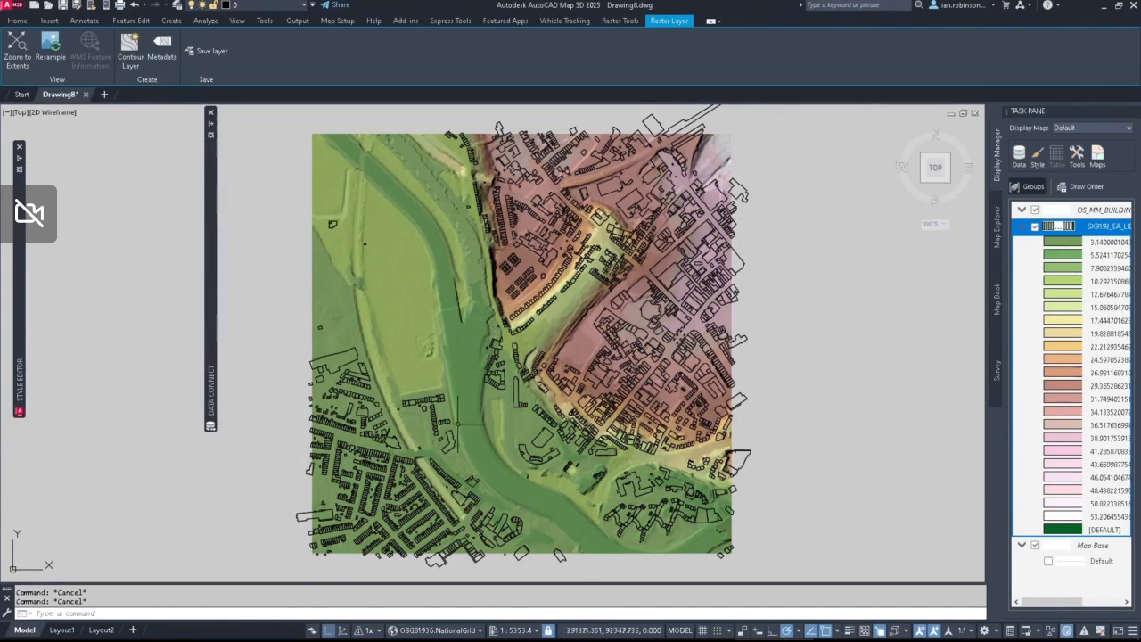
Step: Switch the map to 3D and orbit in close to the buildings standing on the terrain
{"action": "left_click", "coordinate": [344, 631]}
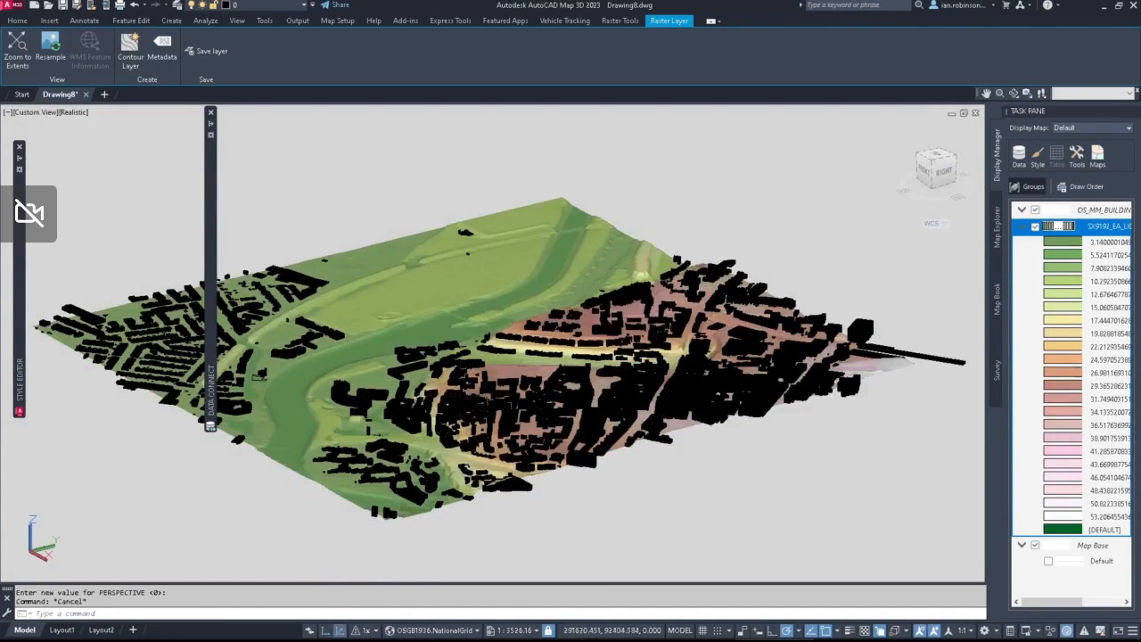
{"action": "middle_click_drag", "start_coordinate": [461, 400], "coordinate": [751, 377]}
{"action": "scroll", "coordinate": [622, 383], "scroll_direction": "up", "scroll_amount": 7}
{"action": "scroll", "coordinate": [599, 378], "scroll_direction": "down", "scroll_amount": 4}
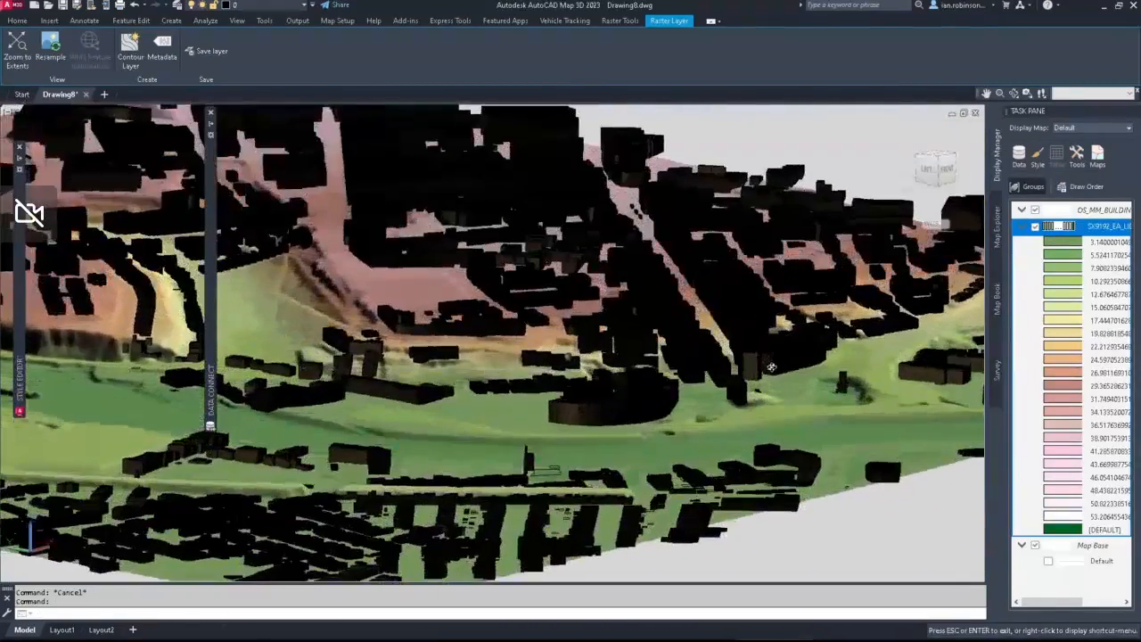
Step: Change the colour of the OS_MM_BUILDINGS layer to the lightest of the grey index shades
{"action": "left_click", "coordinate": [271, 9]}
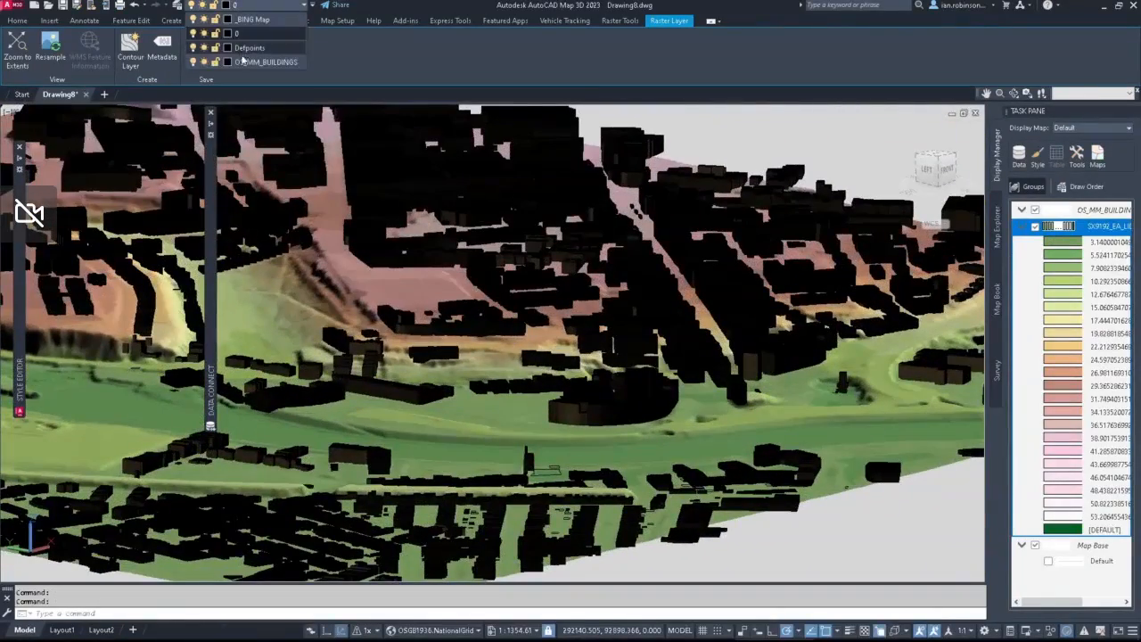
{"action": "left_click", "coordinate": [227, 60]}
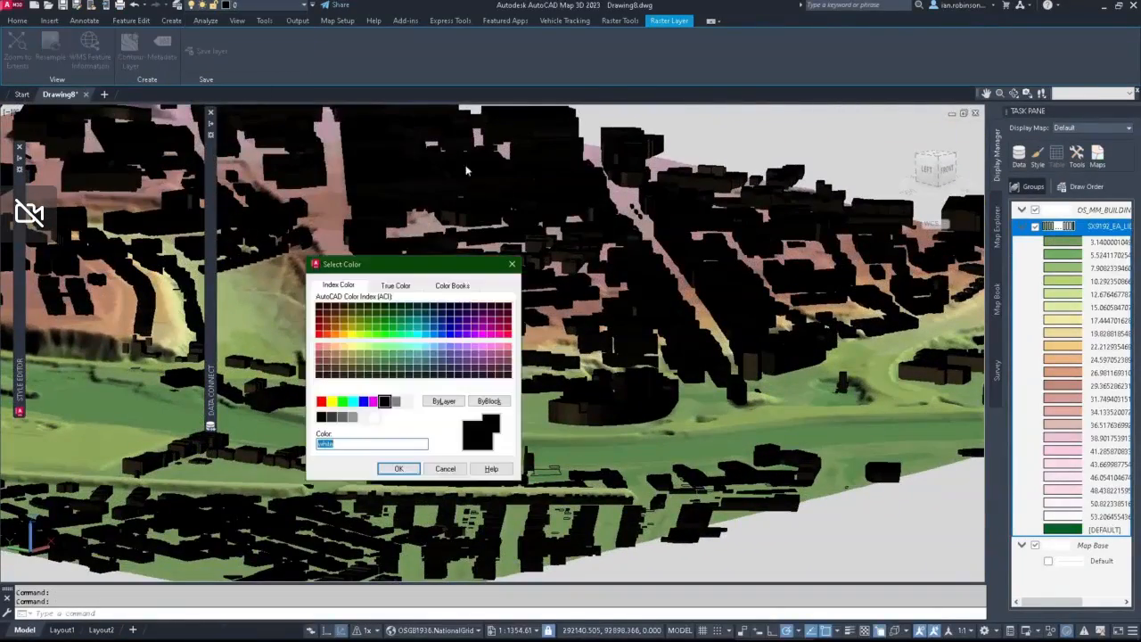
{"action": "left_click", "coordinate": [374, 416]}
{"action": "left_click", "coordinate": [397, 469]}
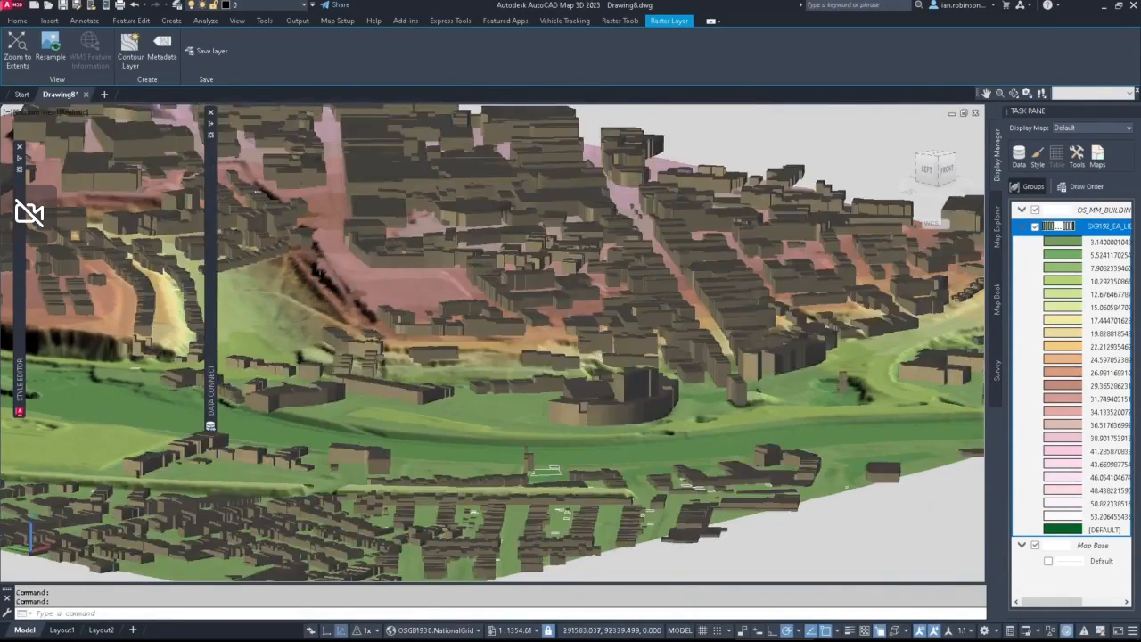
Step: Examine the recoloured buildings against the terrain from a lower 3D angle and return the map to the 2D top view
{"action": "scroll", "coordinate": [417, 225], "scroll_direction": "down", "scroll_amount": 2}
{"action": "middle_click_drag", "start_coordinate": [638, 357], "coordinate": [528, 437], "text": "shift"}
{"action": "scroll", "coordinate": [504, 379], "scroll_direction": "up", "scroll_amount": 4}
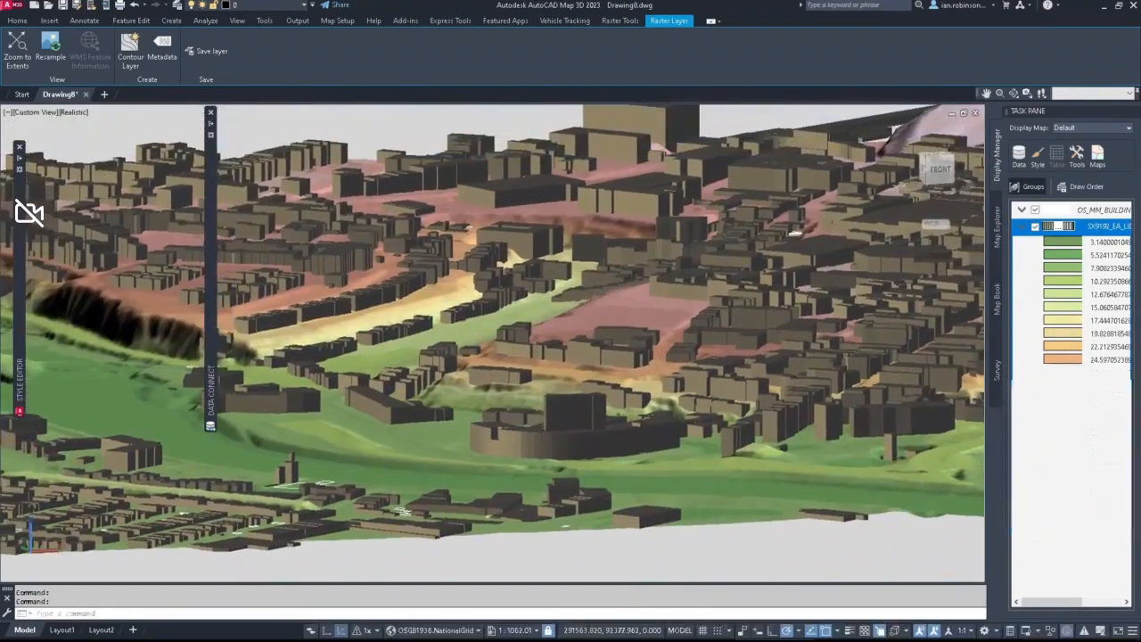
{"action": "left_click", "coordinate": [340, 630]}
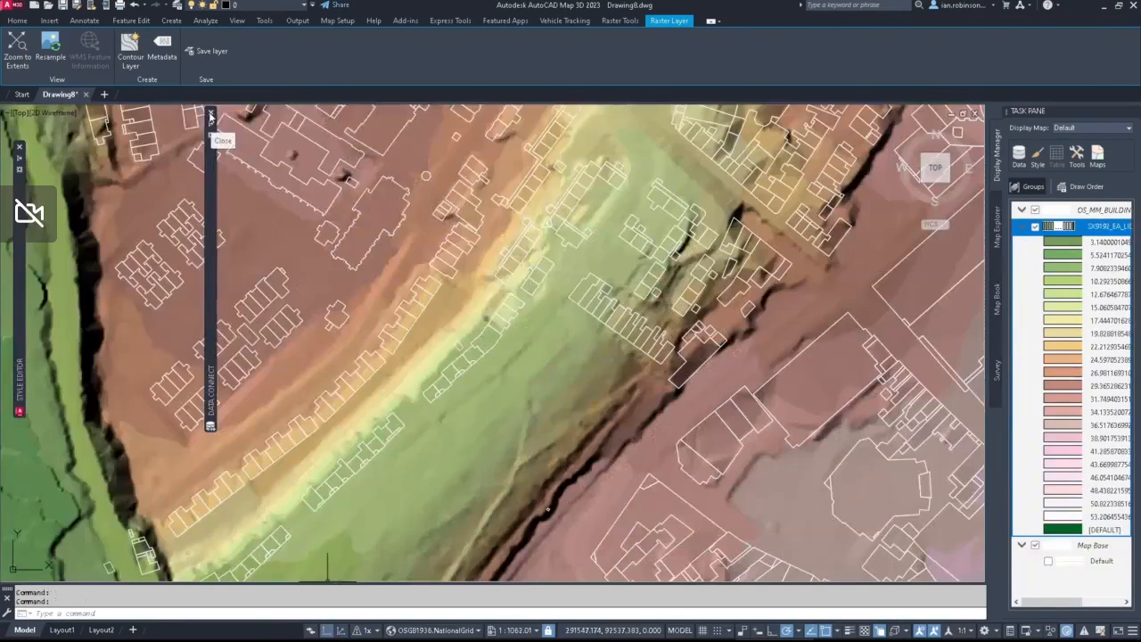
Step: Name a new raster connection Arial and choose SX9192.ECW from the OS Image folder as its source file
{"action": "mouse_move", "coordinate": [212, 116]}
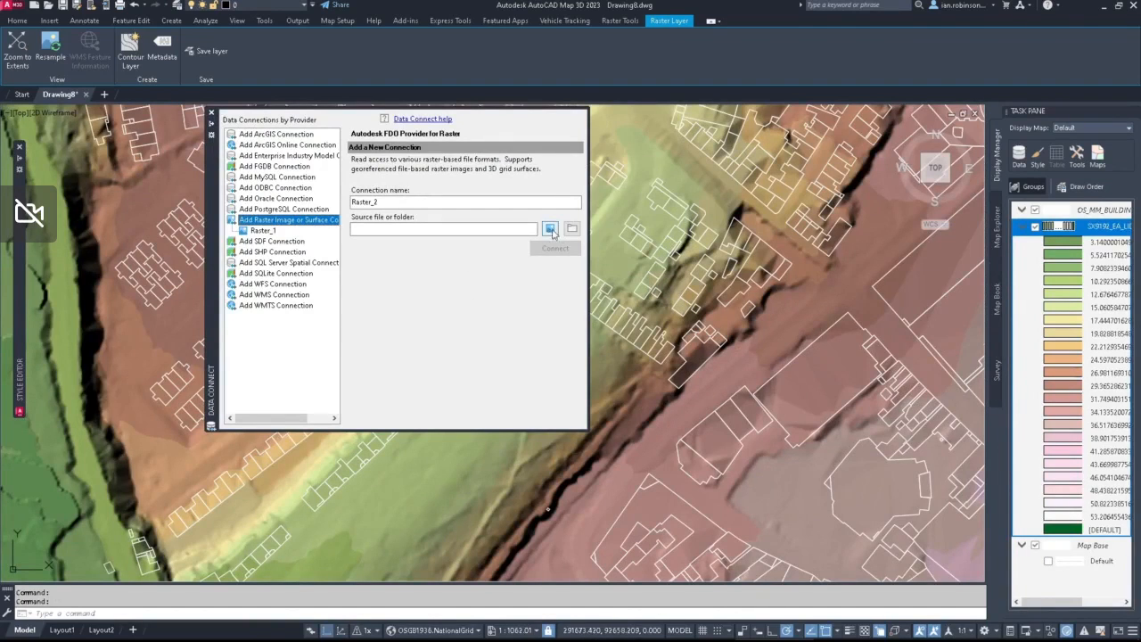
{"action": "double_click", "coordinate": [403, 202]}
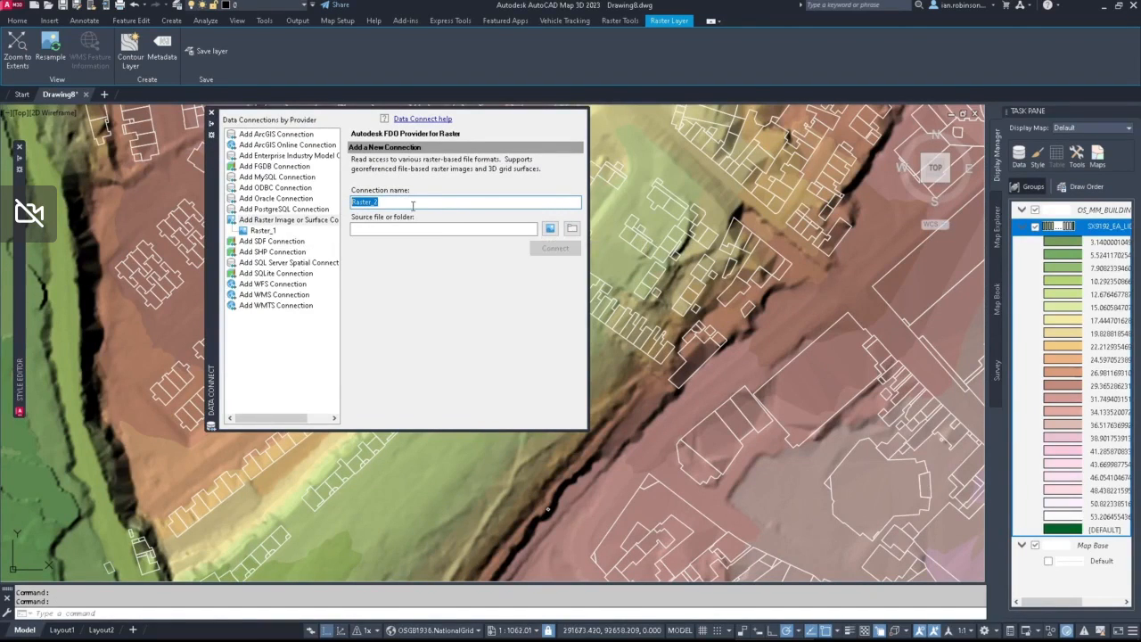
{"action": "type", "text": "Arial"}
{"action": "left_click", "coordinate": [547, 228]}
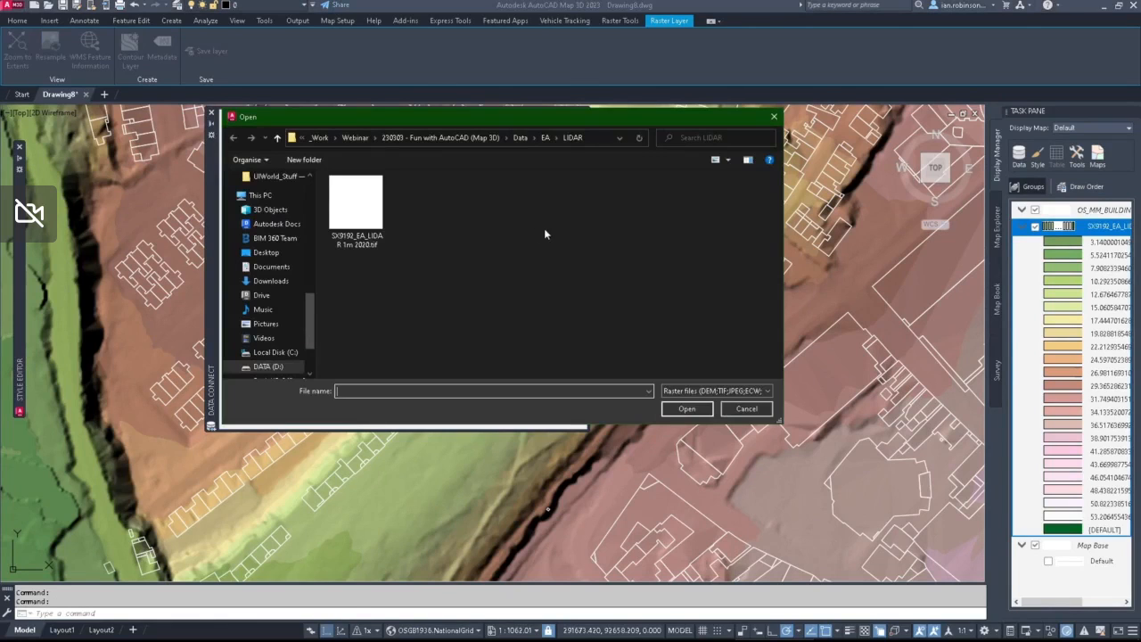
{"action": "left_click", "coordinate": [523, 139]}
{"action": "double_click", "coordinate": [352, 219]}
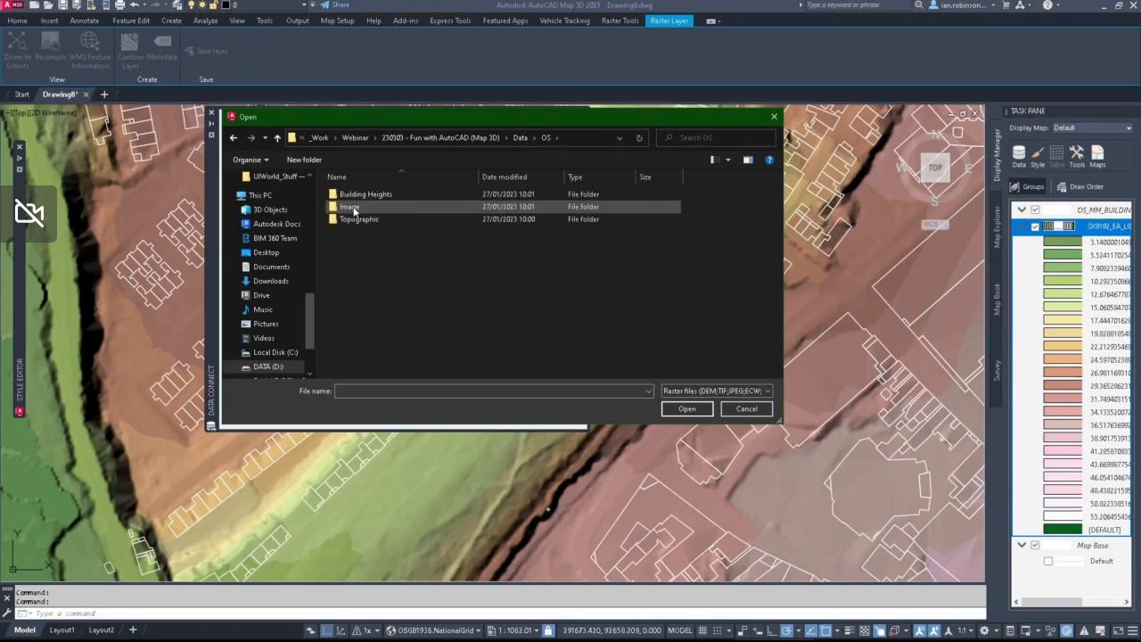
{"action": "double_click", "coordinate": [353, 206]}
{"action": "left_click", "coordinate": [352, 196]}
{"action": "left_click", "coordinate": [687, 408]}
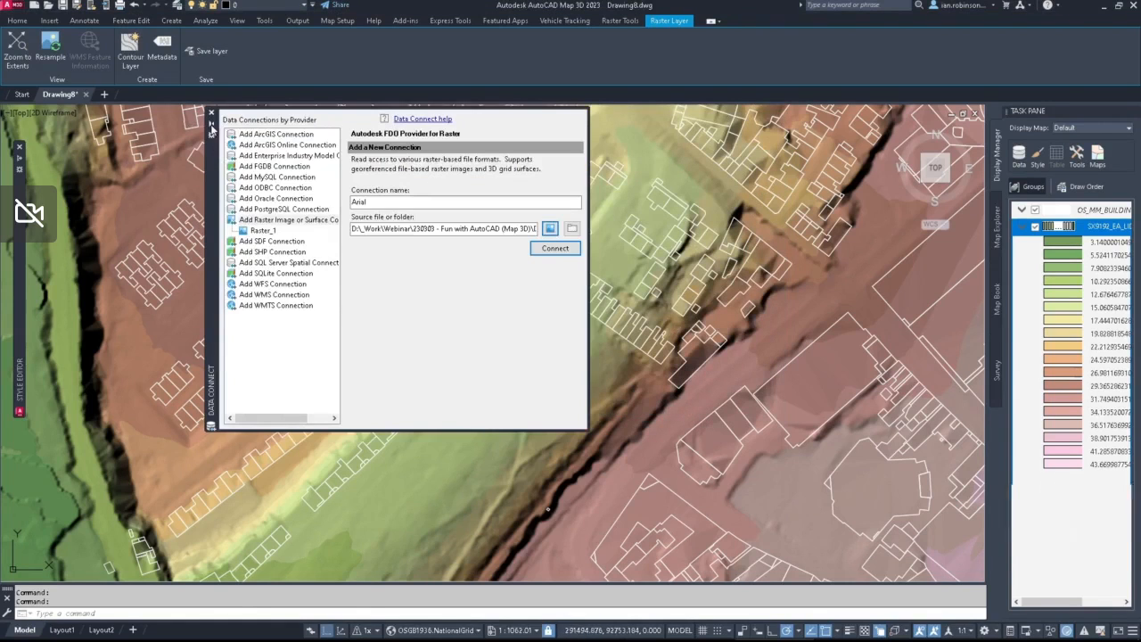
Step: Connect to the Arial raster source and add its ECW image to the map
{"action": "mouse_move", "coordinate": [212, 143]}
{"action": "left_click", "coordinate": [554, 249]}
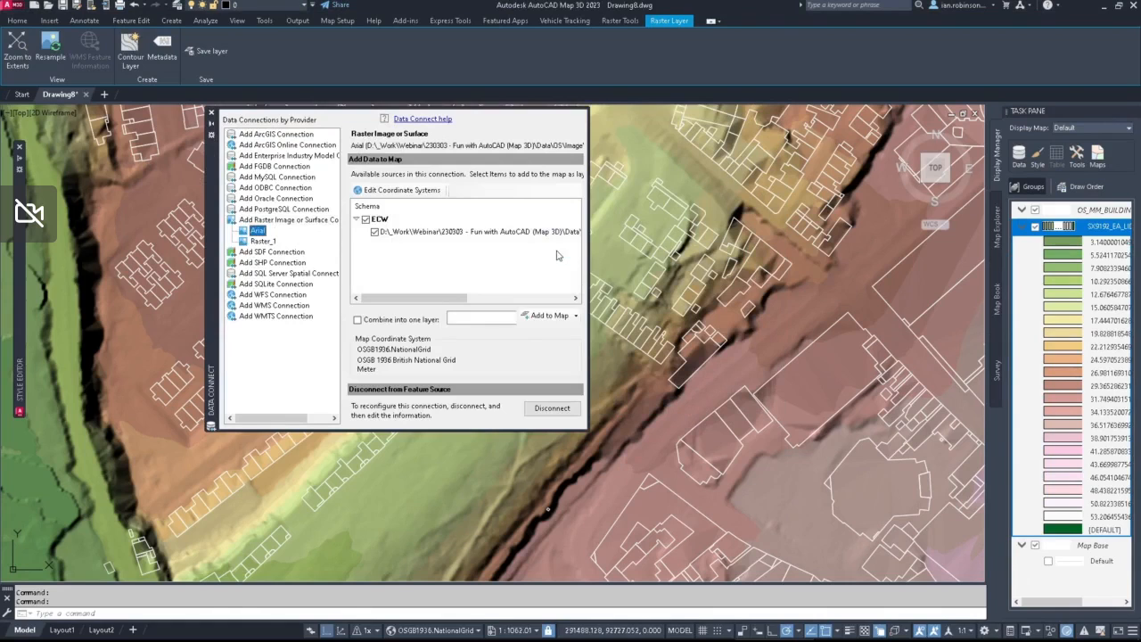
{"action": "left_click", "coordinate": [544, 316]}
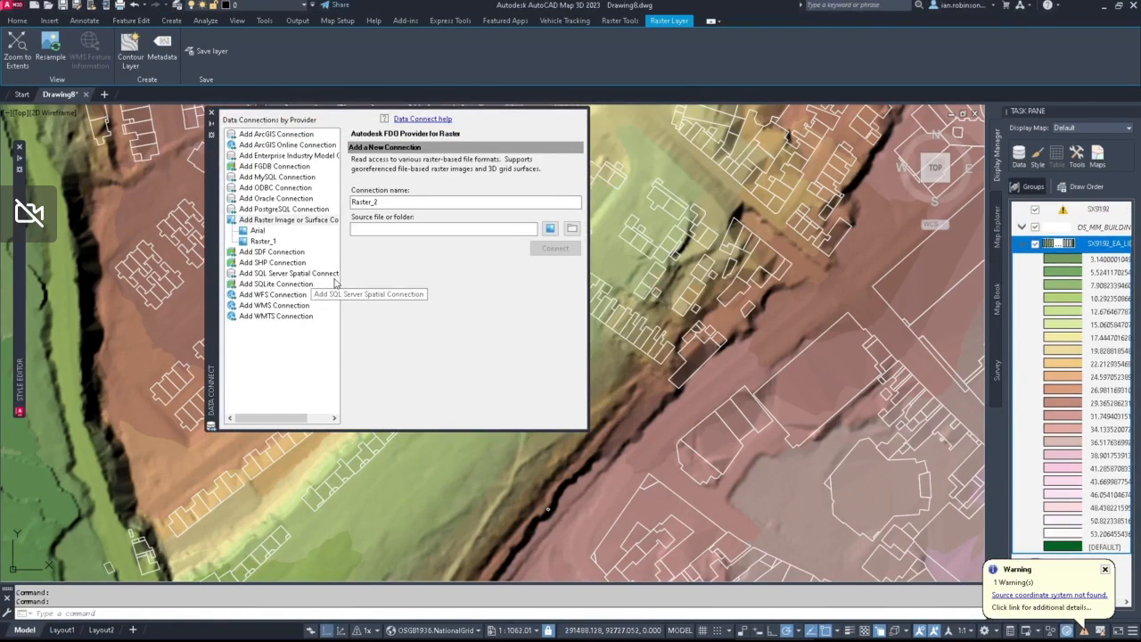
Step: Read and clear the map warning messages, and check which coordinate system the Arial connection assigns to SX9192.ECW
{"action": "left_click", "coordinate": [1028, 595]}
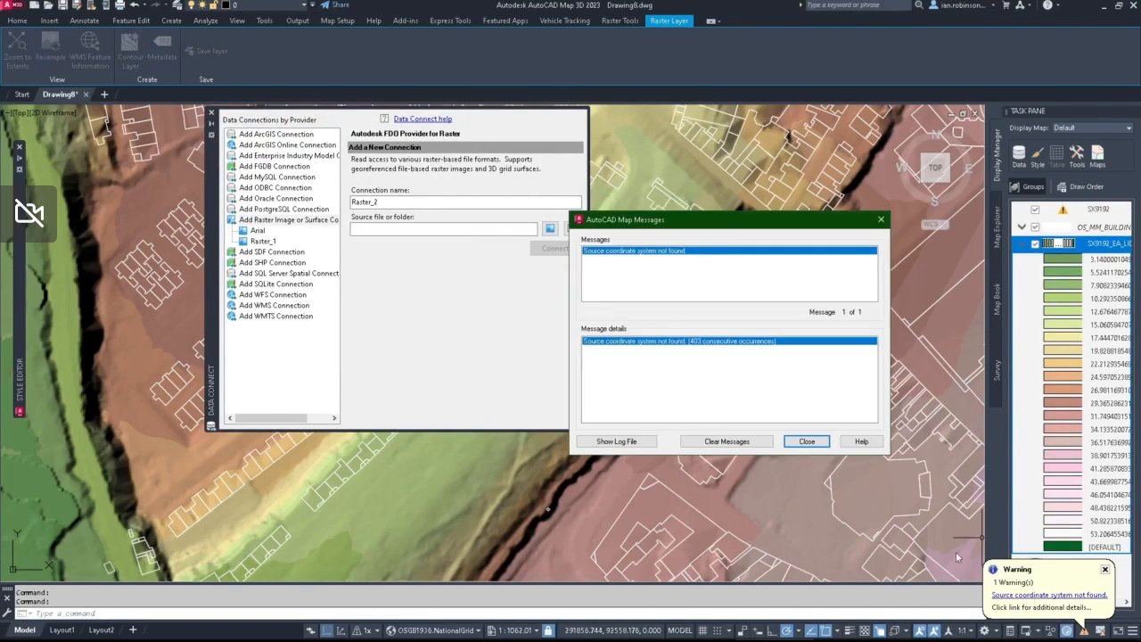
{"action": "left_click", "coordinate": [727, 442]}
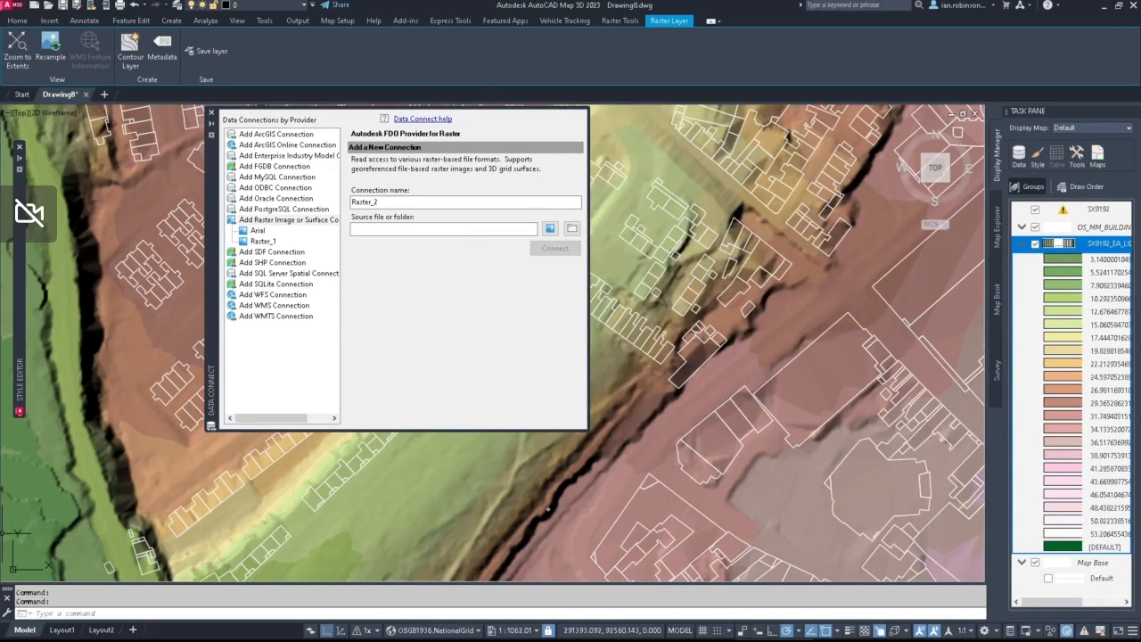
{"action": "left_click", "coordinate": [257, 231]}
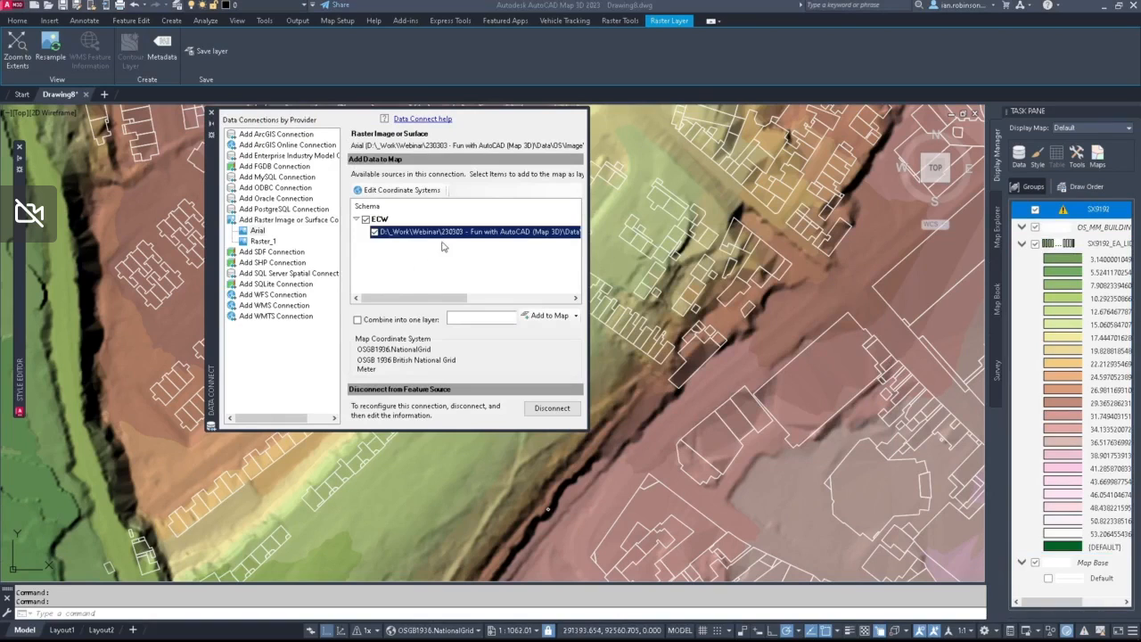
{"action": "left_click_drag", "start_coordinate": [419, 298], "coordinate": [526, 298]}
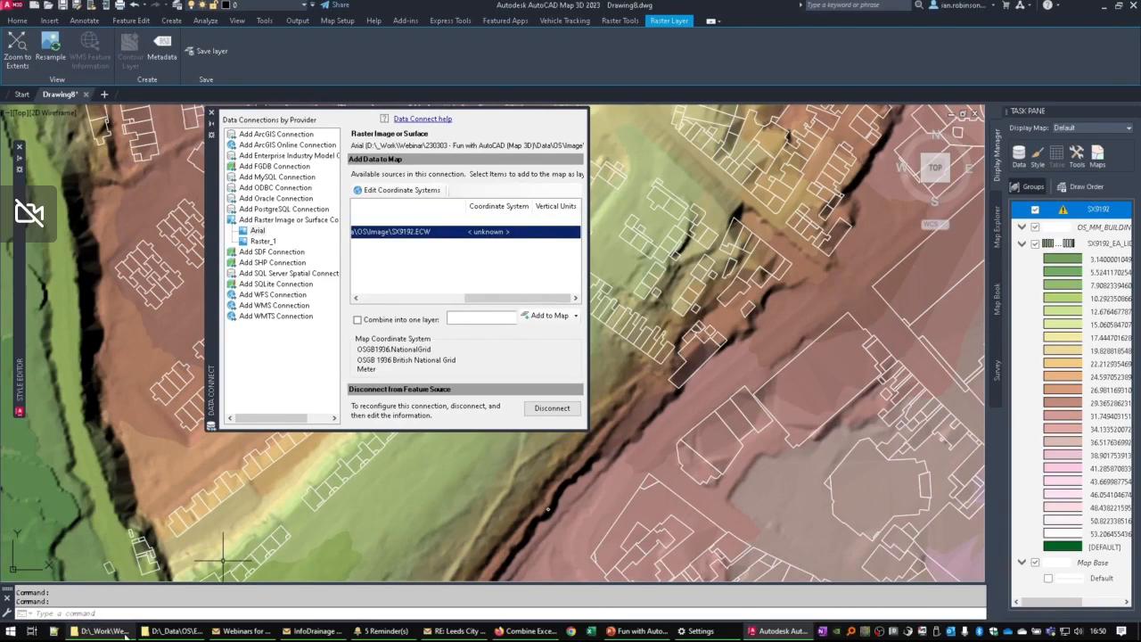
Step: Switch to File Explorer and open SX9192.XML from the OS Image folder to examine the image's metadata
{"action": "left_click", "coordinate": [125, 631]}
{"action": "left_click", "coordinate": [471, 265]}
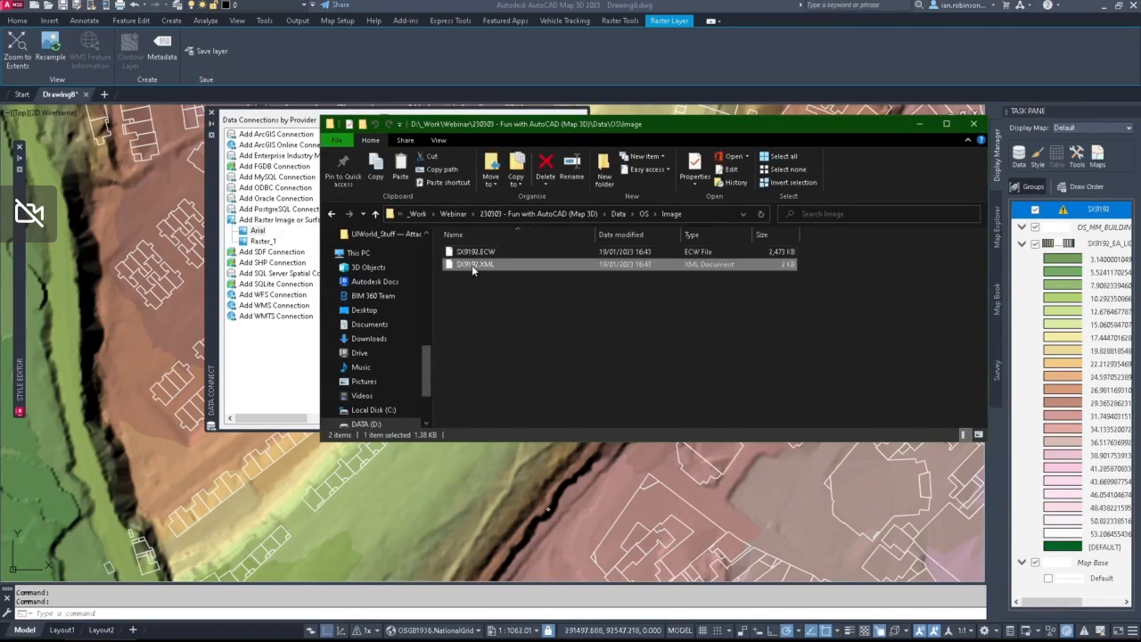
{"action": "double_click", "coordinate": [472, 264]}
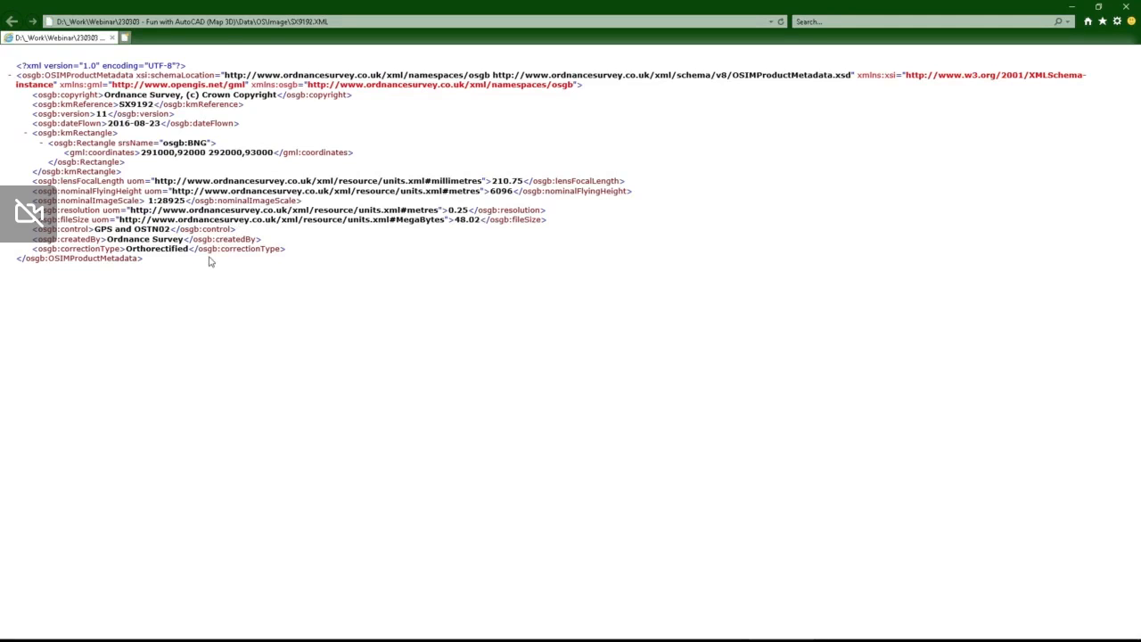
Step: Close the metadata and override the coordinate system of the Arial connection's OSGB36 TMOSGB spatial context with OSGB1936.NationalGrid
{"action": "left_click", "coordinate": [1126, 8]}
{"action": "left_click", "coordinate": [260, 232]}
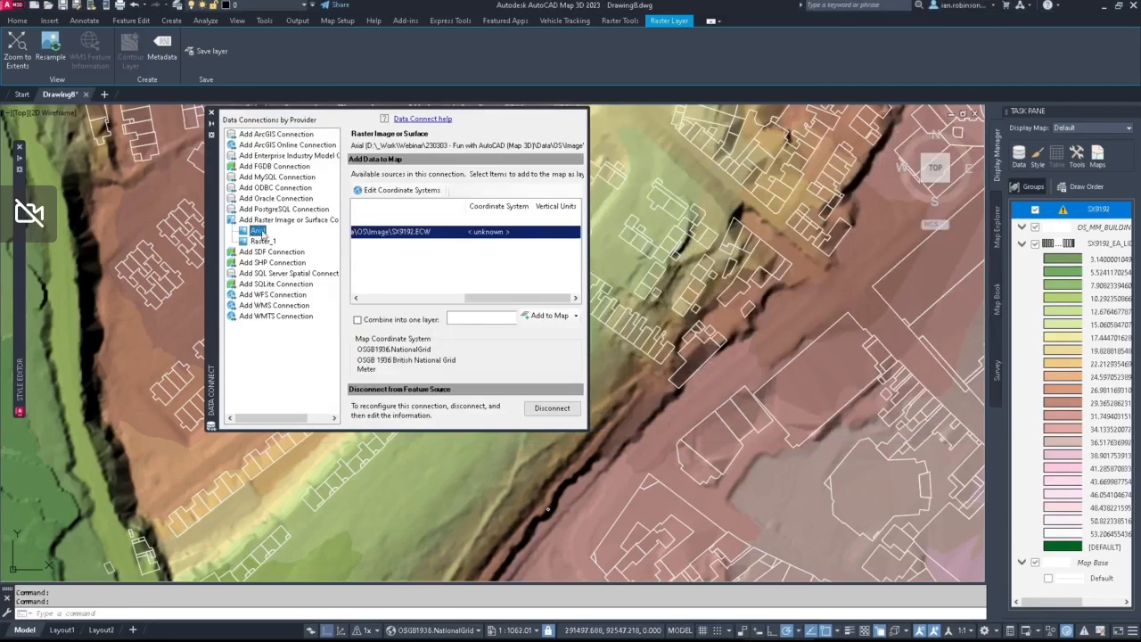
{"action": "left_click", "coordinate": [488, 234]}
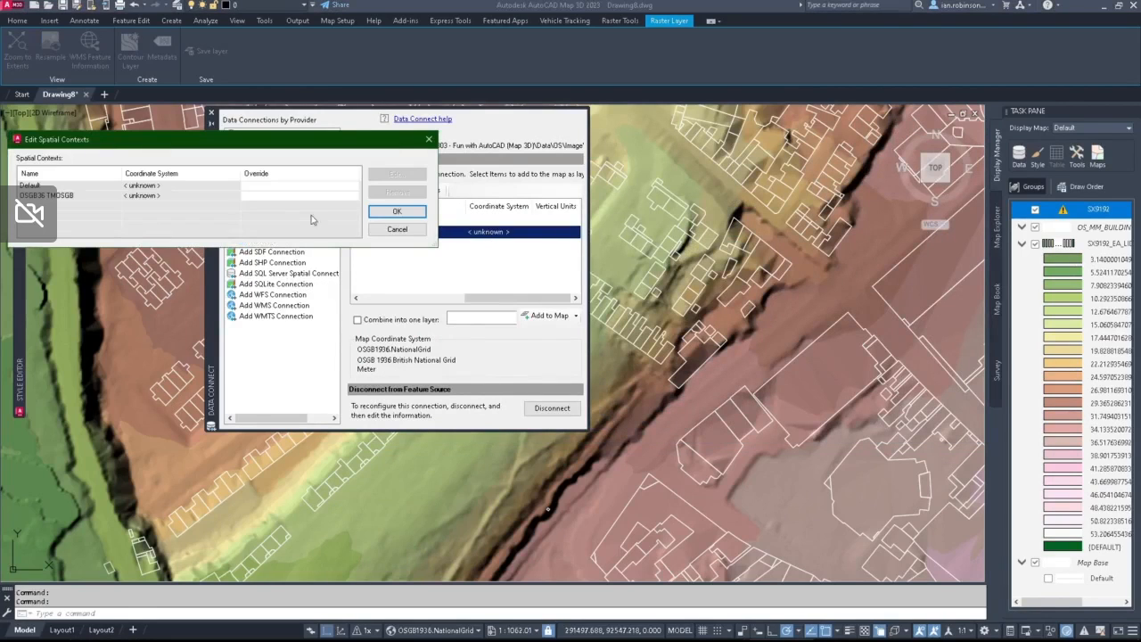
{"action": "left_click", "coordinate": [71, 198]}
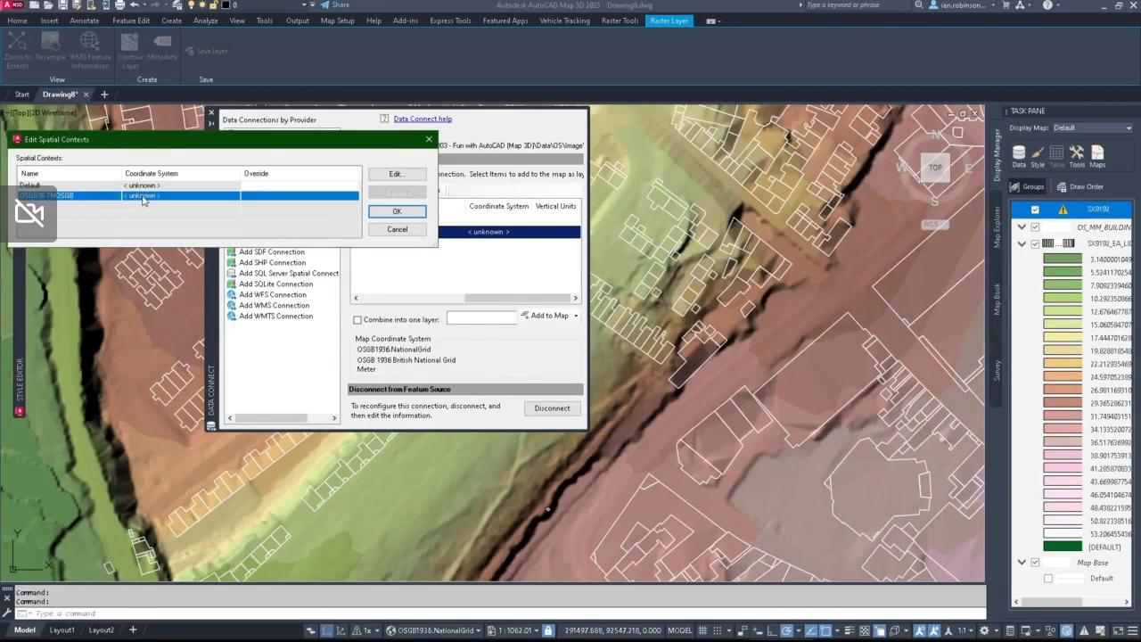
{"action": "left_click", "coordinate": [378, 176]}
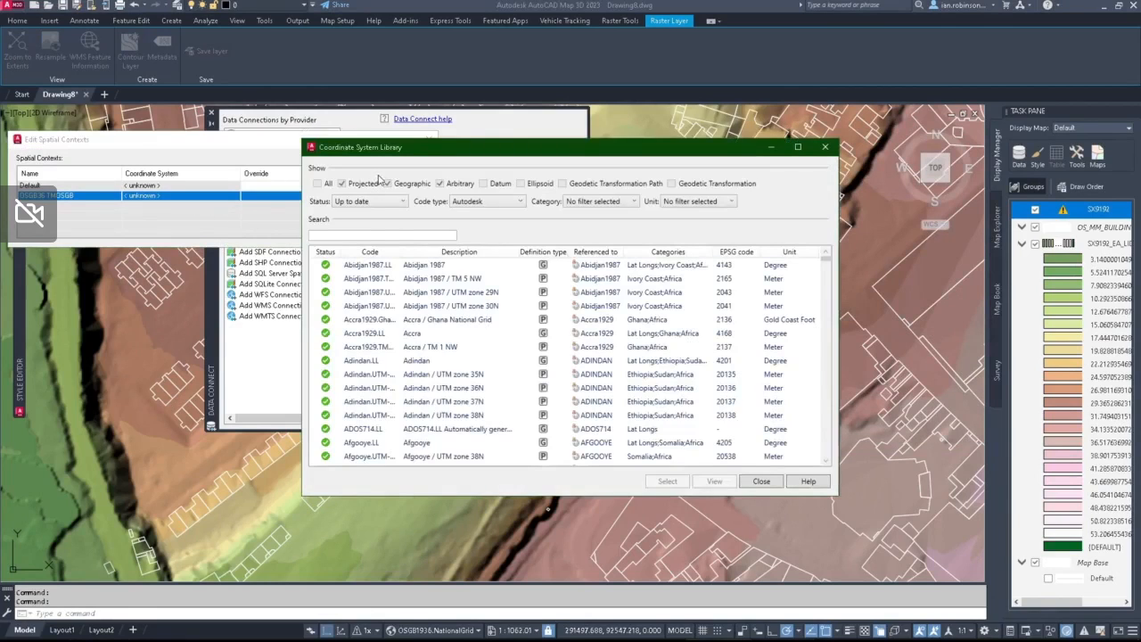
{"action": "left_click", "coordinate": [387, 235]}
{"action": "type", "text": "o"}
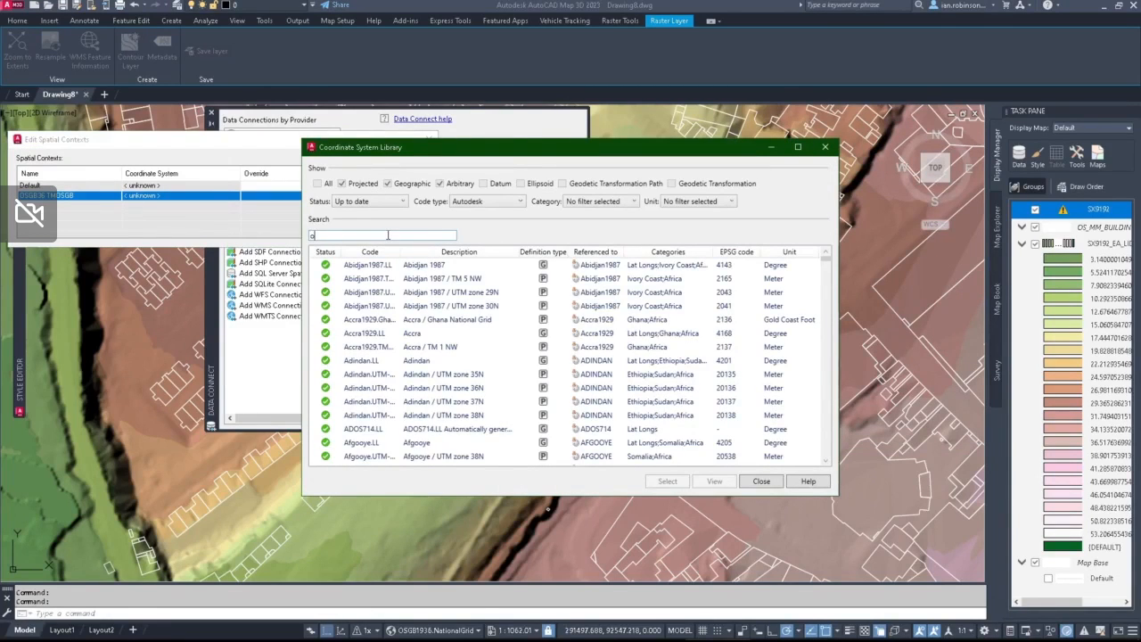
{"action": "type", "text": "sgb"}
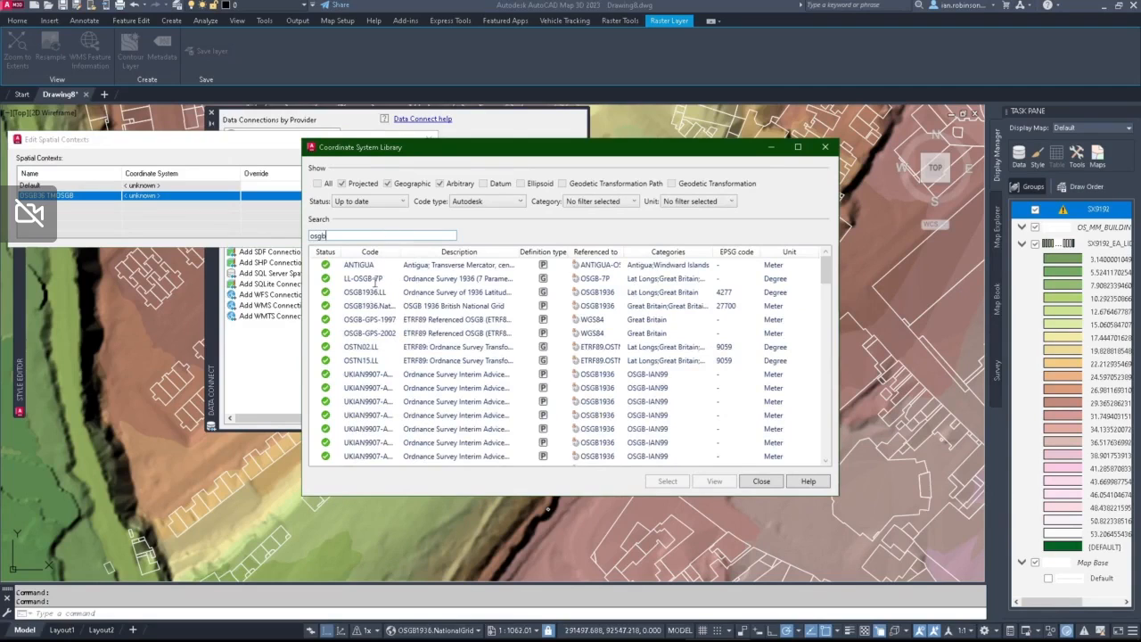
{"action": "double_click", "coordinate": [373, 309]}
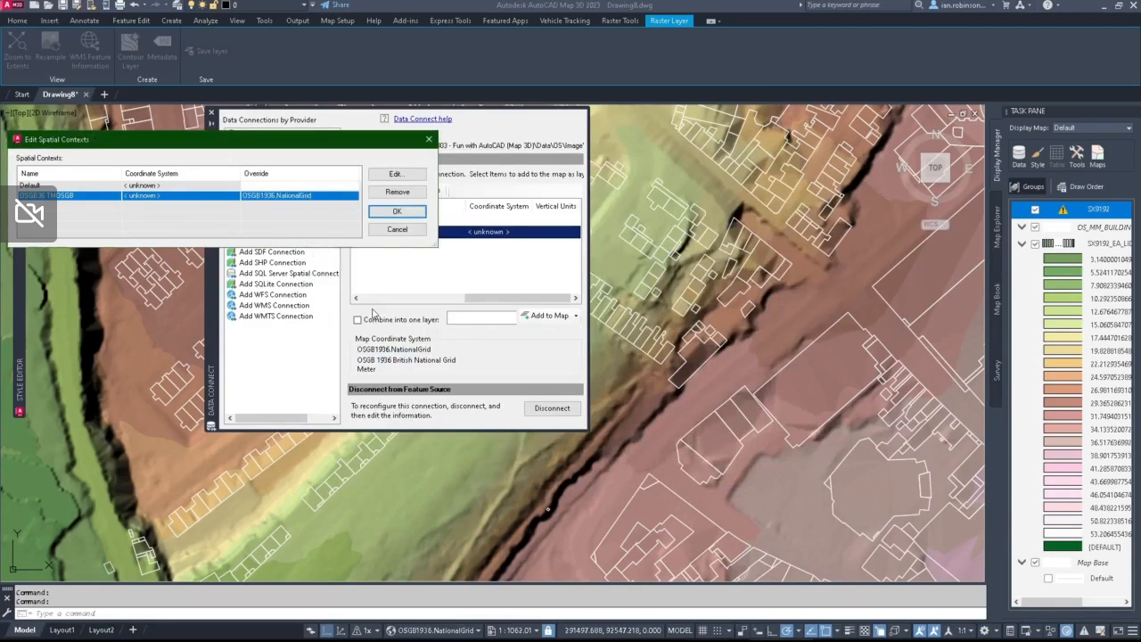
{"action": "left_click", "coordinate": [395, 229]}
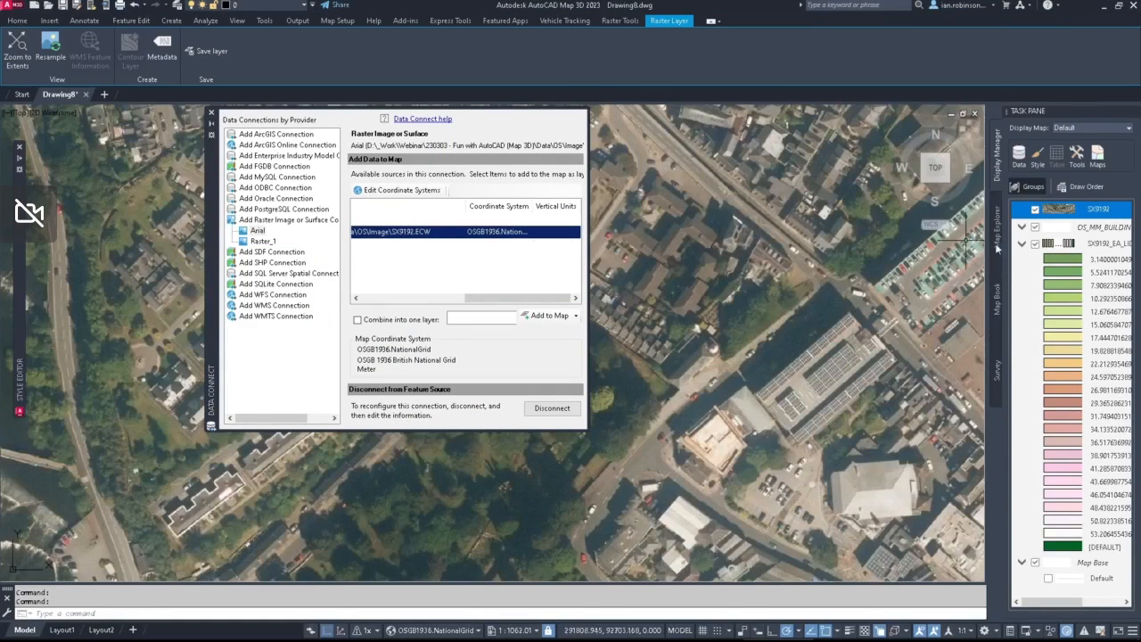
{"action": "left_click", "coordinate": [212, 112]}
Step: Switch the map to 3D to examine the aerial image draped over the terrain and buildings, and return to 2D
{"action": "scroll", "coordinate": [496, 268], "scroll_direction": "down", "scroll_amount": 3}
{"action": "scroll", "coordinate": [596, 292], "scroll_direction": "down", "scroll_amount": 6}
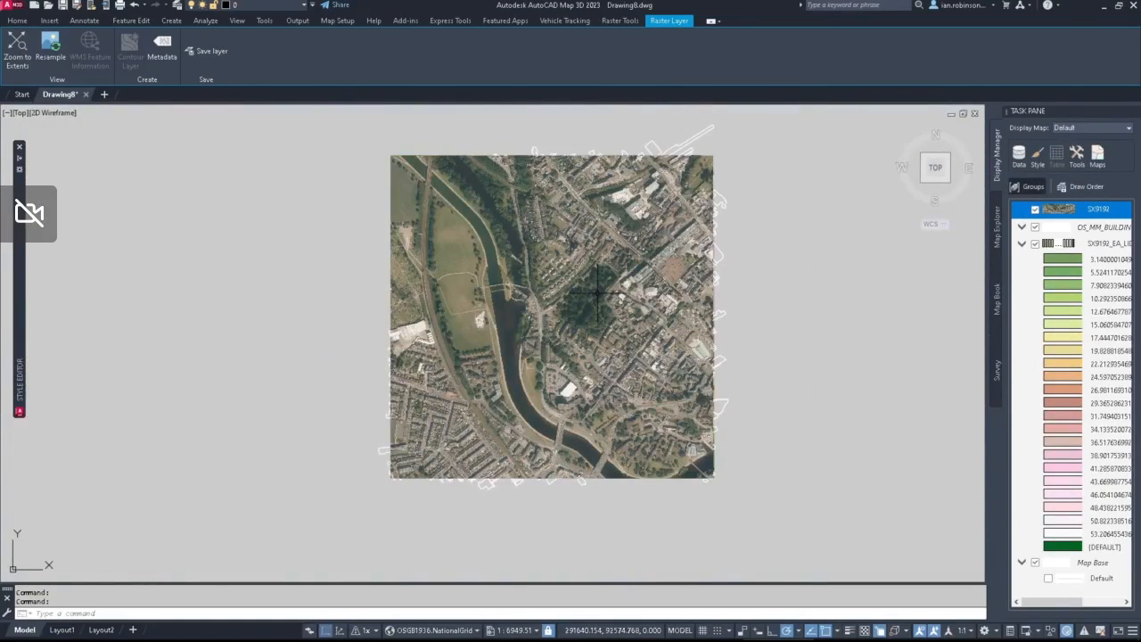
{"action": "left_click", "coordinate": [339, 630]}
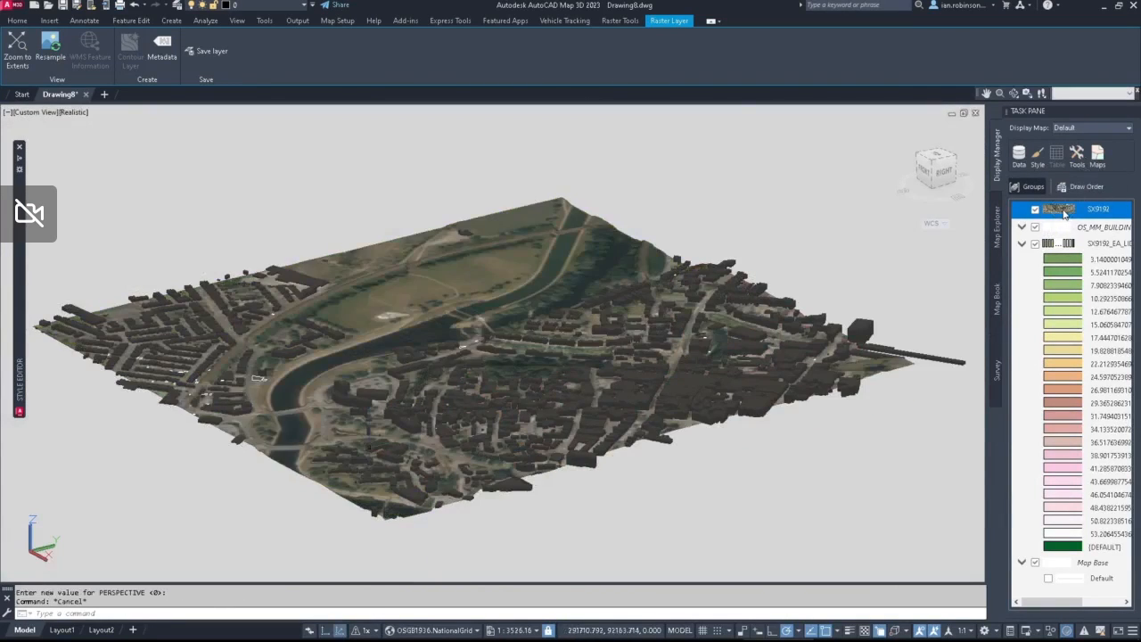
{"action": "middle_click_drag", "start_coordinate": [623, 401], "coordinate": [700, 419], "text": "shift"}
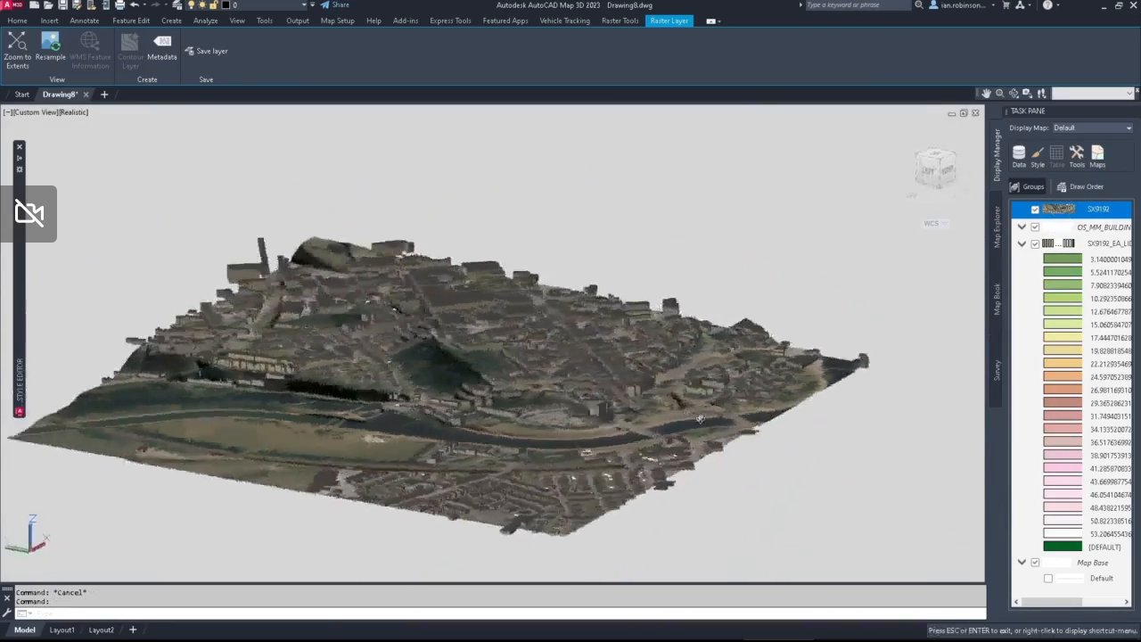
{"action": "scroll", "coordinate": [544, 343], "scroll_direction": "up", "scroll_amount": 6}
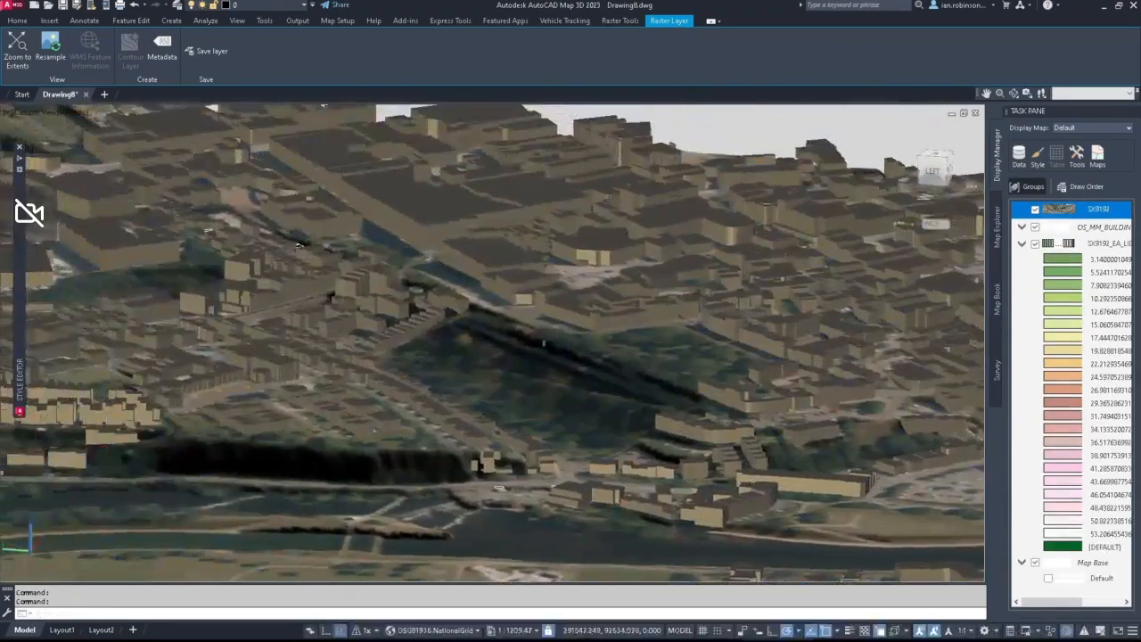
{"action": "middle_click_drag", "start_coordinate": [298, 245], "coordinate": [383, 223]}
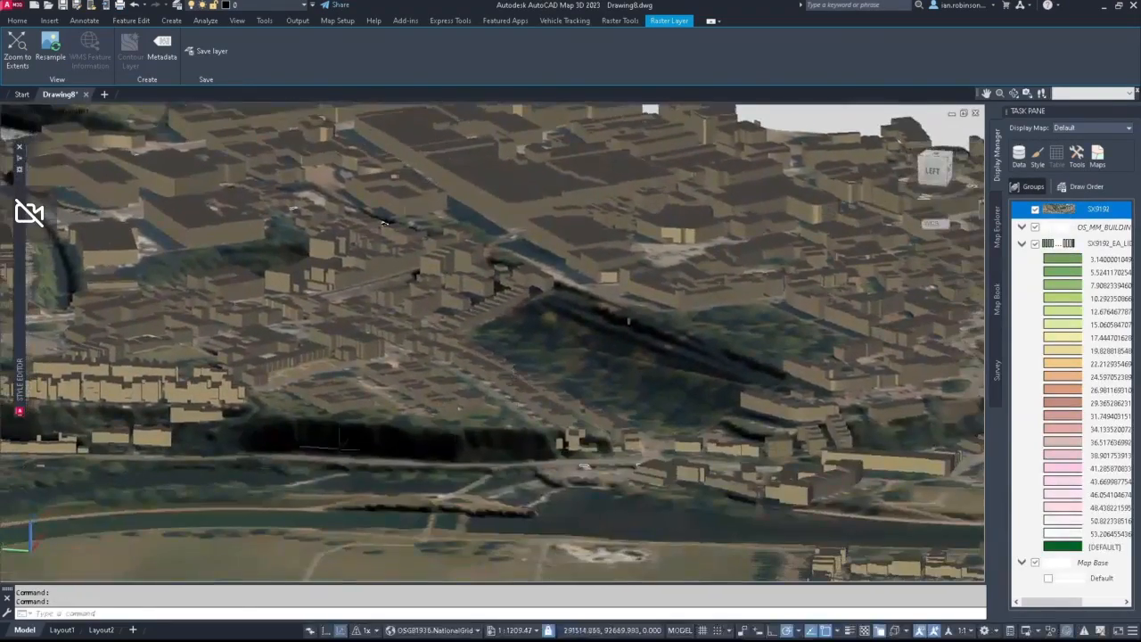
{"action": "left_click", "coordinate": [339, 629]}
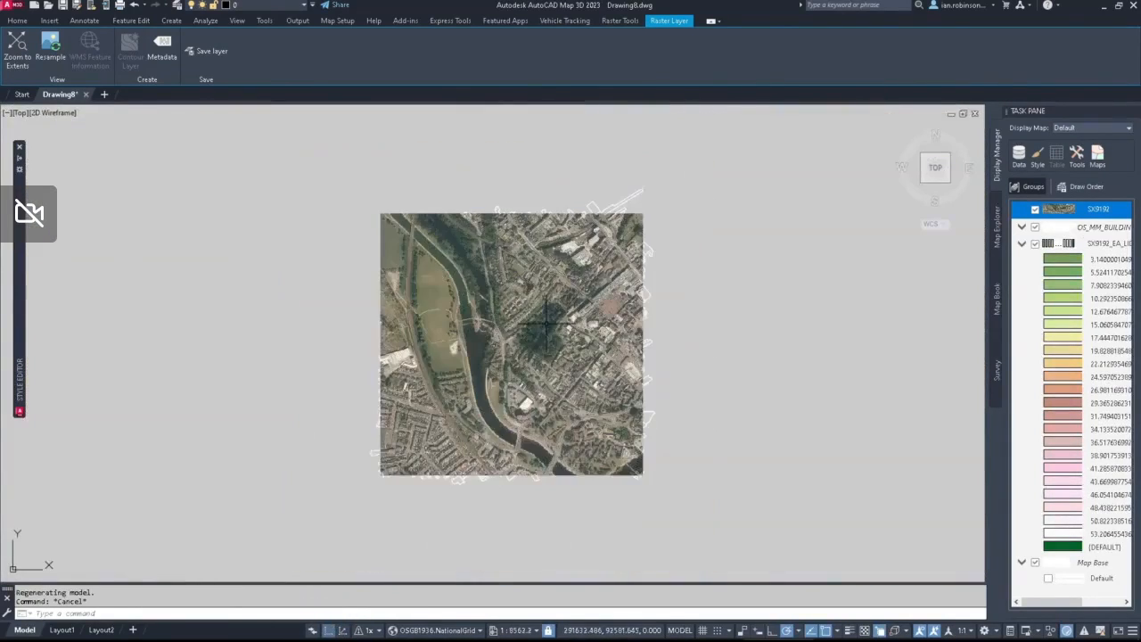
Step: Reorder the map layers so the OS MasterMap buildings layer sits above the SX9192 aerial image
{"action": "middle_click_drag", "start_coordinate": [547, 332], "coordinate": [624, 300]}
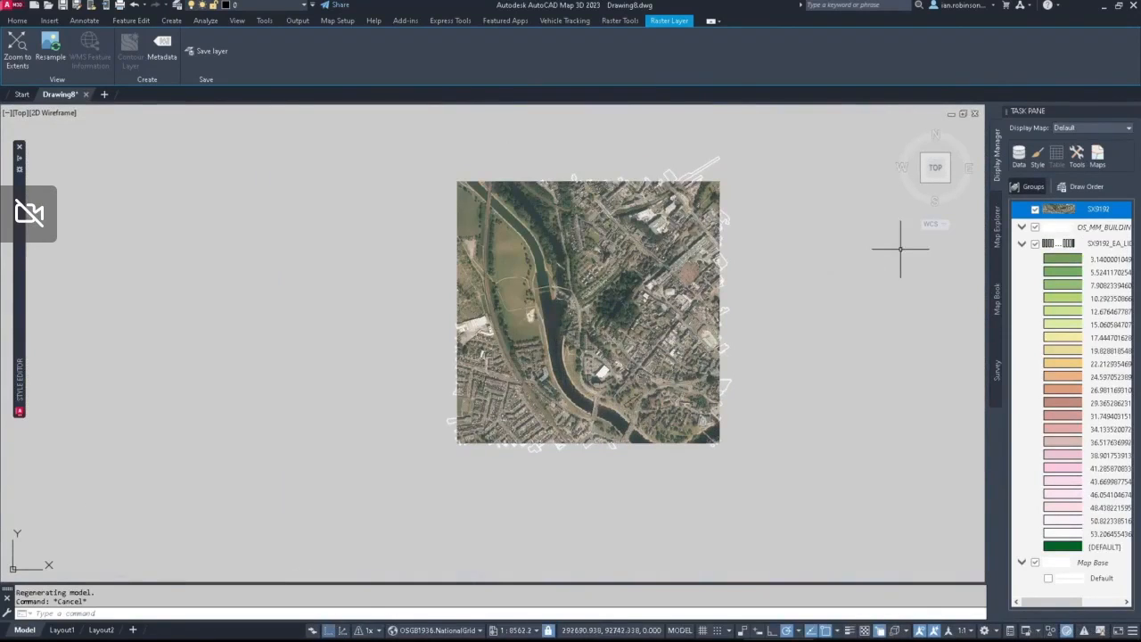
{"action": "left_click", "coordinate": [1095, 230]}
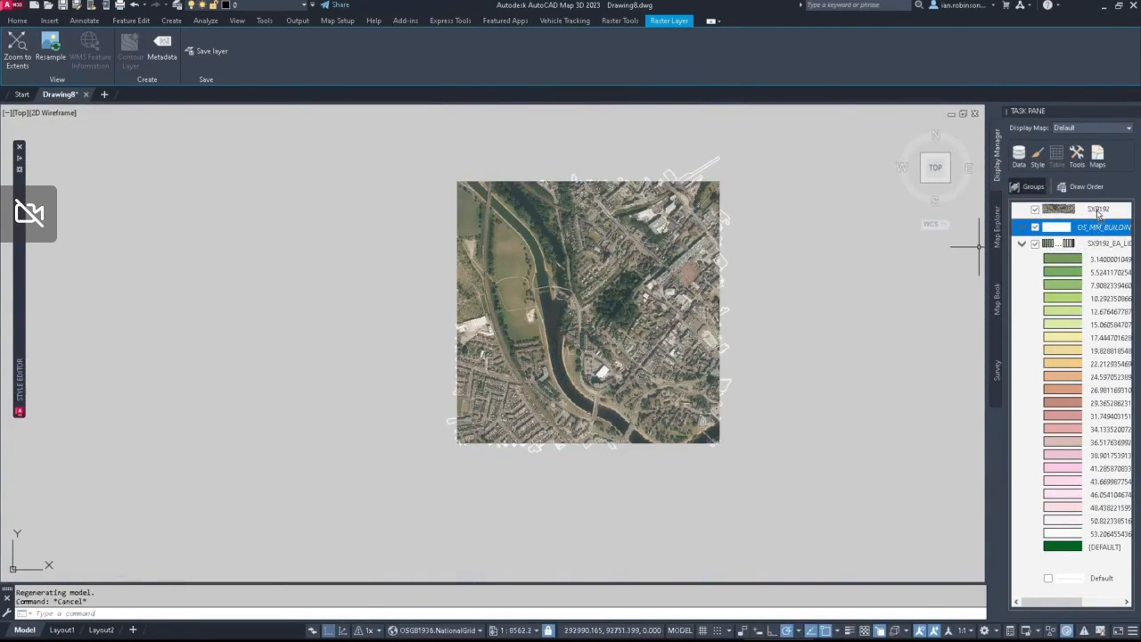
{"action": "left_click_drag", "start_coordinate": [1100, 208], "coordinate": [1098, 209]}
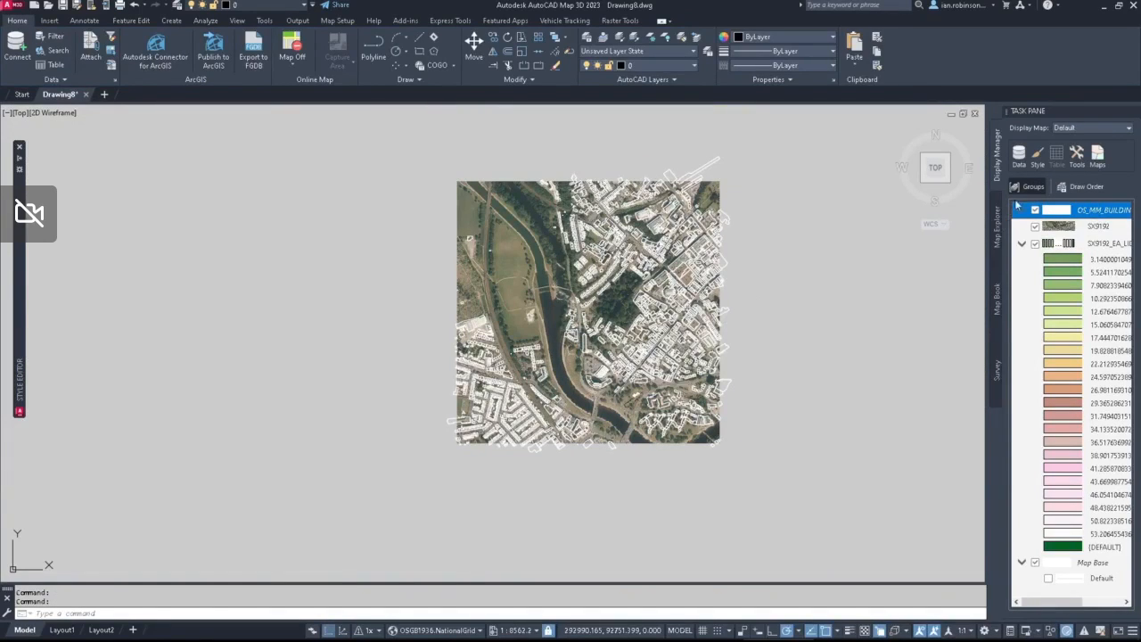
Step: Open the map's data connections and start a new SHP connection
{"action": "left_click", "coordinate": [1019, 155]}
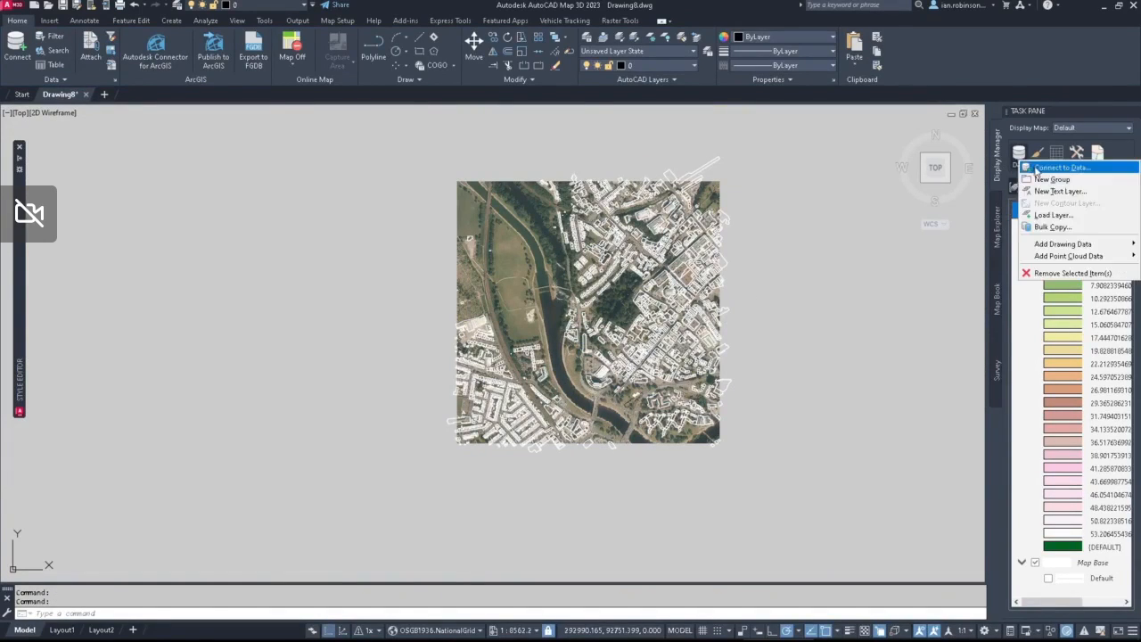
{"action": "left_click", "coordinate": [1048, 167]}
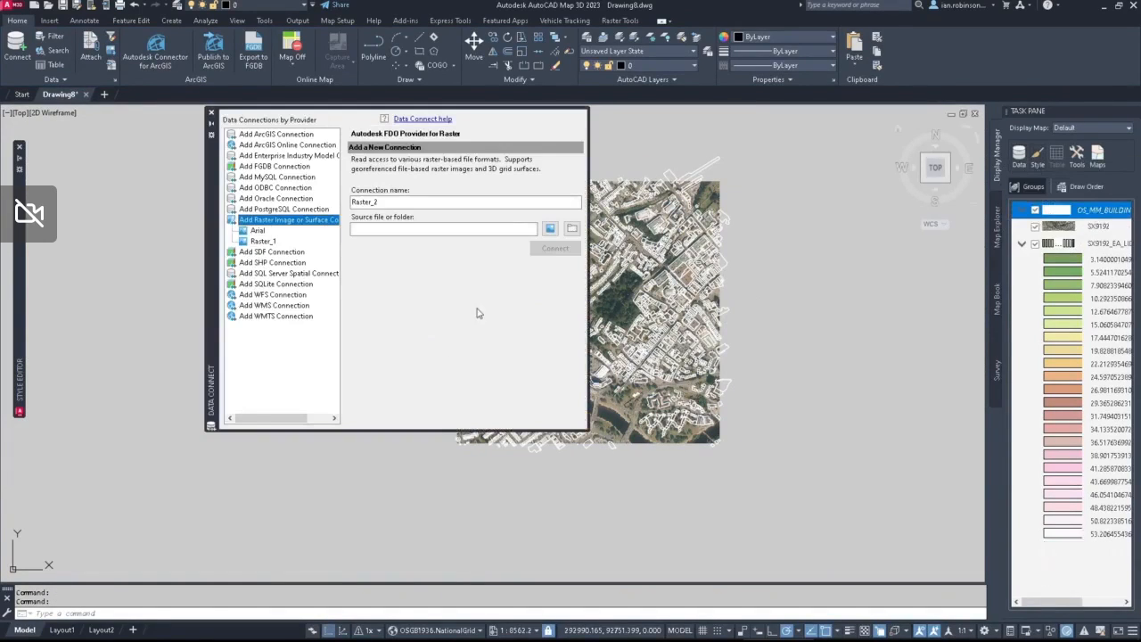
{"action": "left_click", "coordinate": [272, 263]}
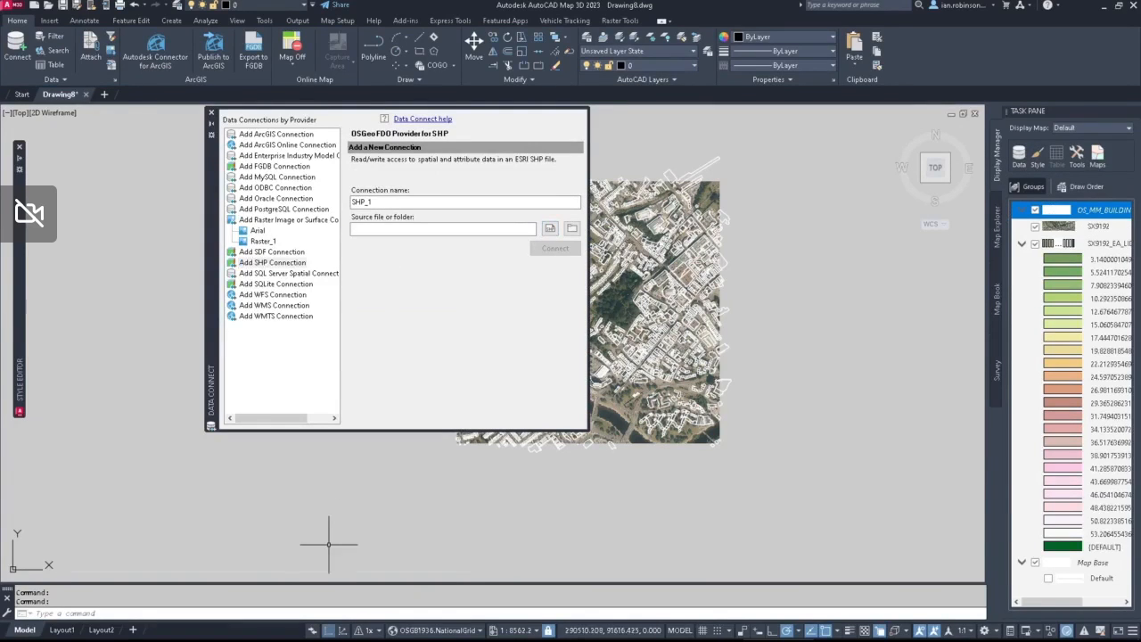
Step: Switch to File Explorer and follow the Flood_Zone_2_180805 shortcut in the EA folder to check its files and their combined size
{"action": "left_click", "coordinate": [121, 631]}
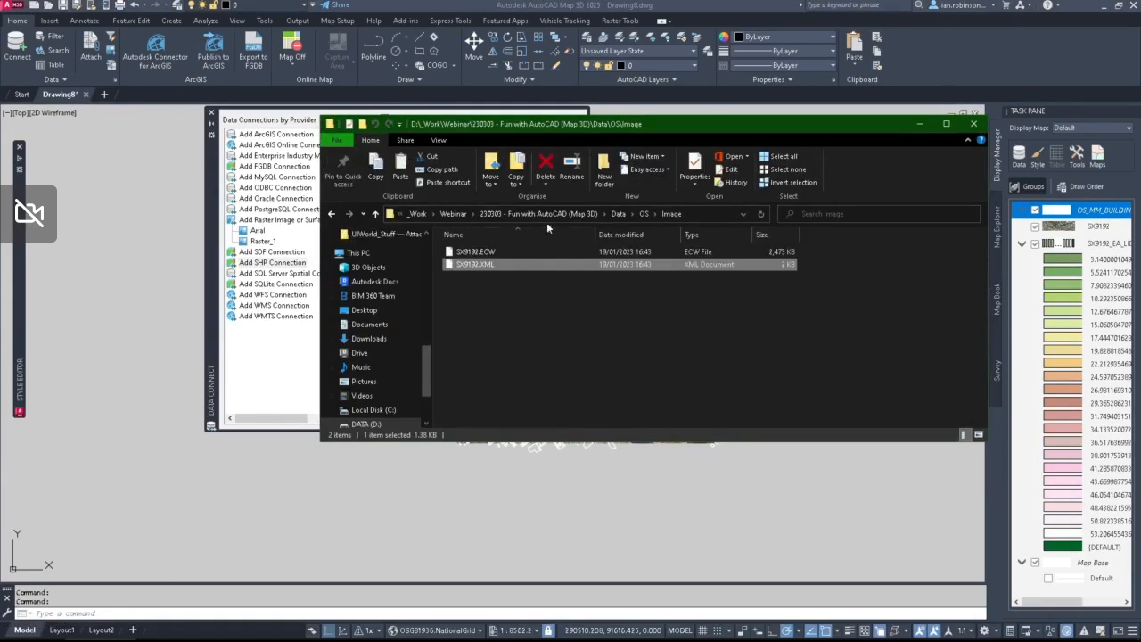
{"action": "left_click", "coordinate": [627, 215]}
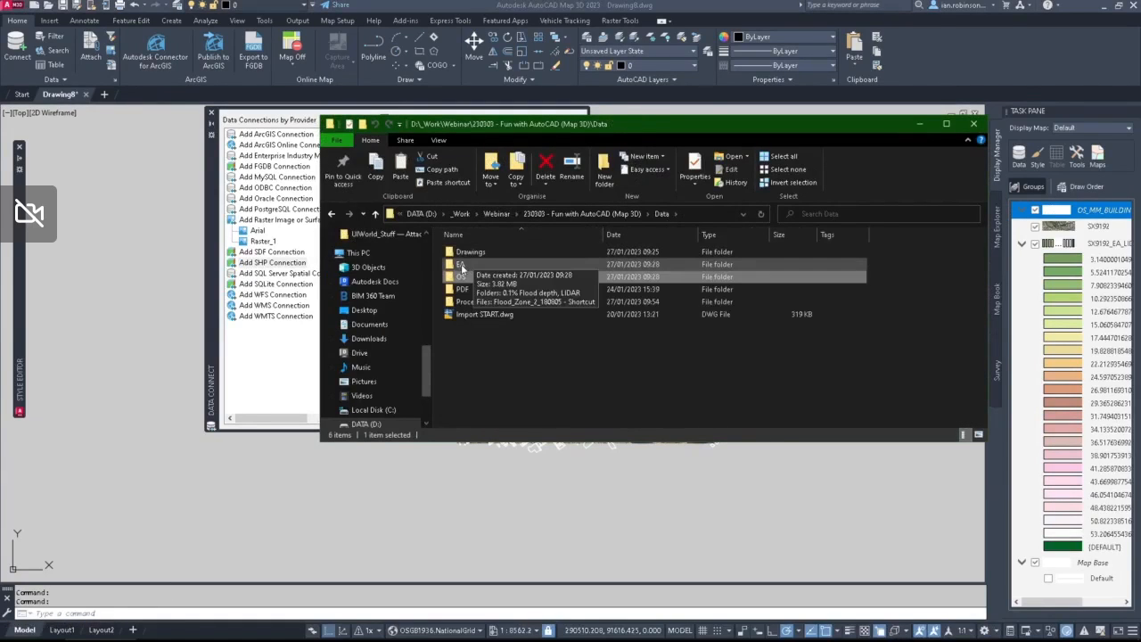
{"action": "double_click", "coordinate": [464, 264]}
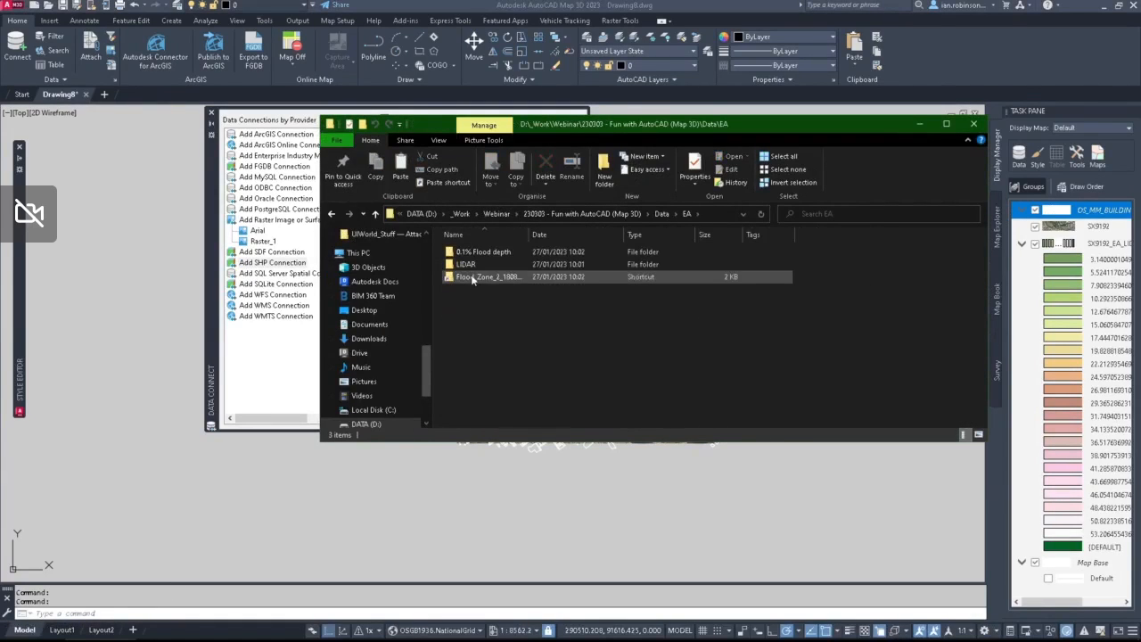
{"action": "double_click", "coordinate": [482, 276]}
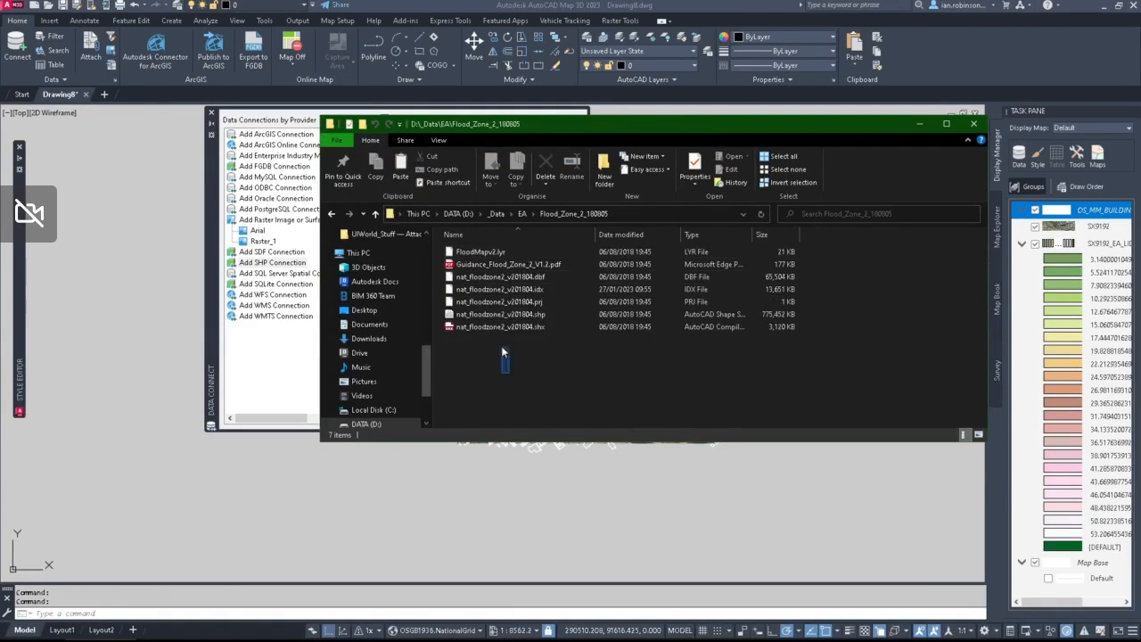
{"action": "left_click_drag", "start_coordinate": [502, 352], "coordinate": [481, 246]}
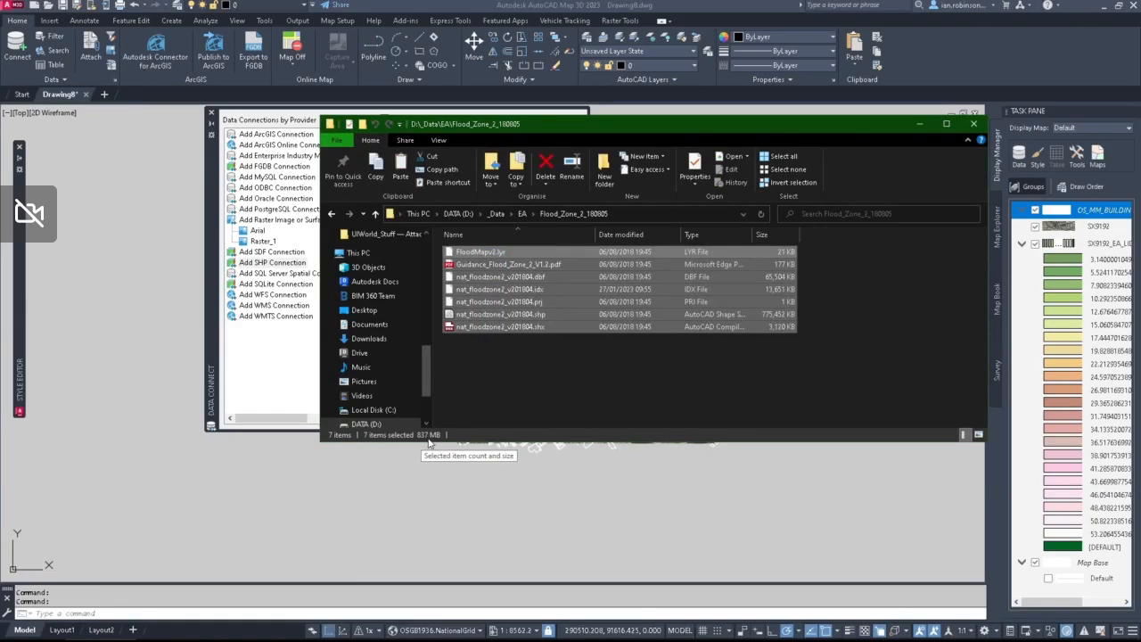
{"action": "left_click", "coordinate": [508, 374]}
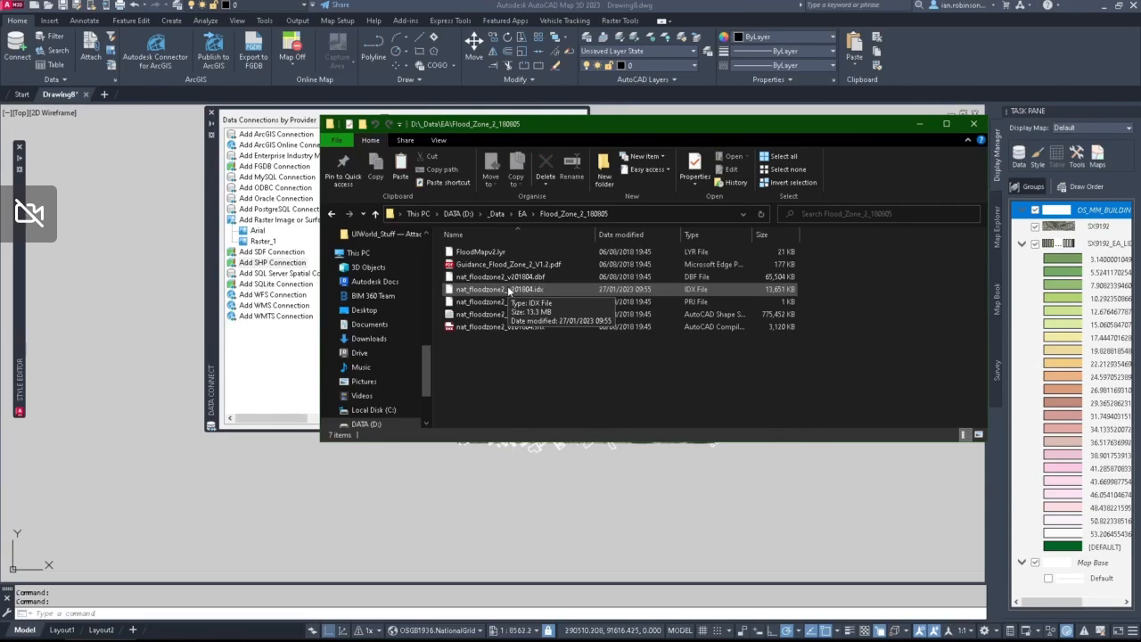
Step: Return to AutoCAD Map 3D and name the new SHP connection Floodzone2
{"action": "left_click", "coordinate": [296, 365]}
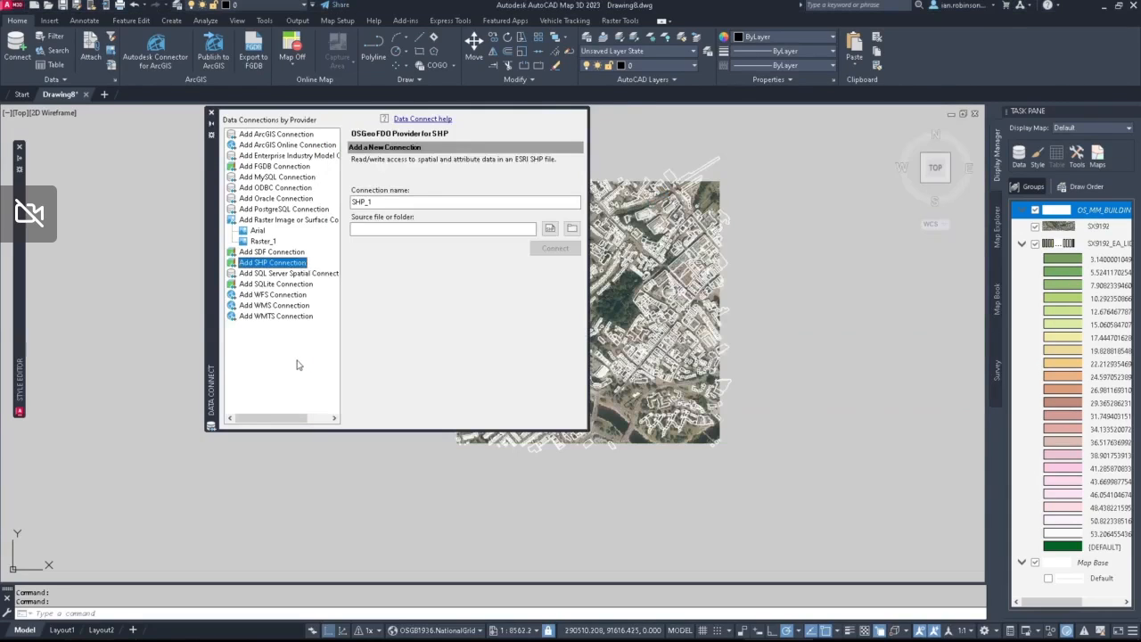
{"action": "left_click", "coordinate": [396, 200]}
{"action": "left_click_drag", "start_coordinate": [396, 200], "coordinate": [325, 201]}
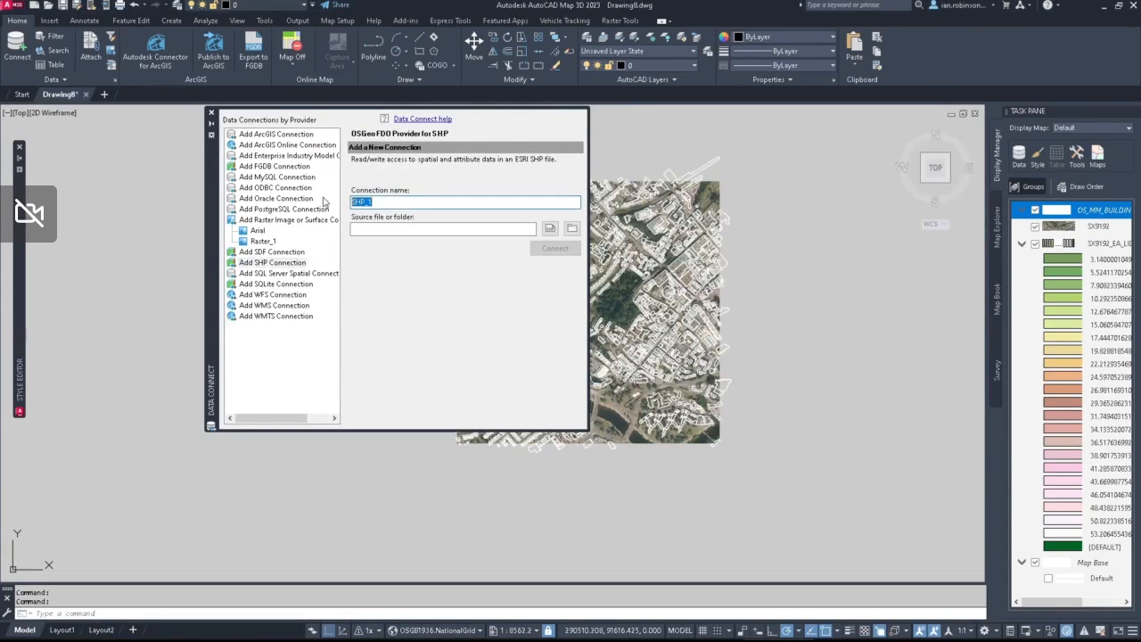
{"action": "type", "text": "Floodzone2"}
Step: Choose nat_floodzone2_v201804.shp from the EA folder's Flood_Zone_2_180805 shortcut as the Floodzone2 source file and connect to it
{"action": "left_click", "coordinate": [549, 228]}
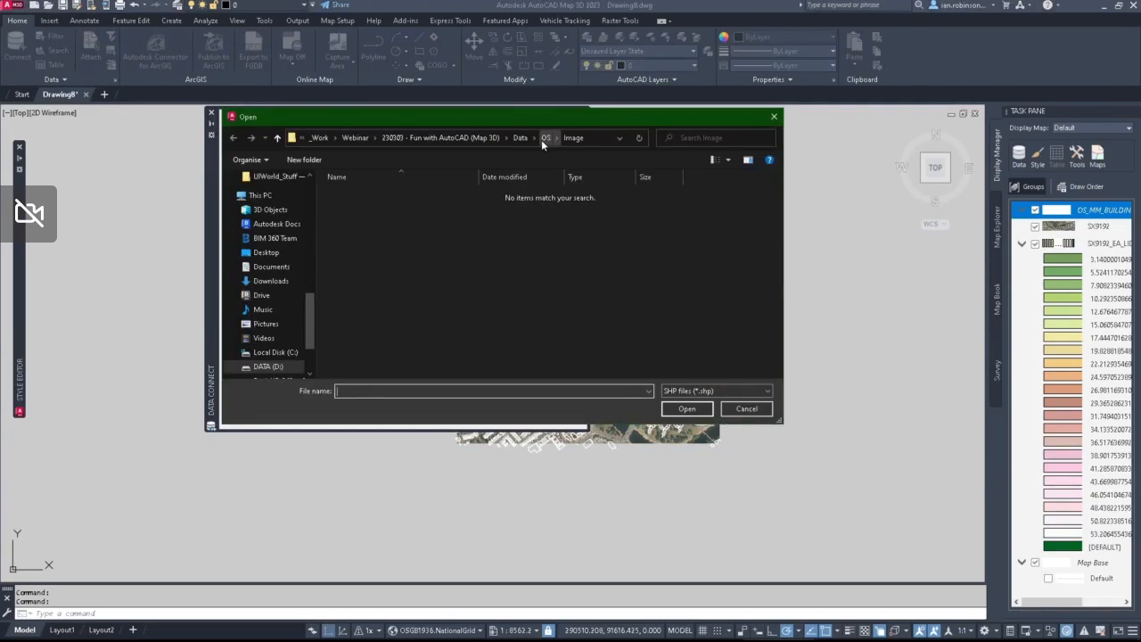
{"action": "left_click", "coordinate": [544, 138]}
{"action": "left_click", "coordinate": [521, 138]}
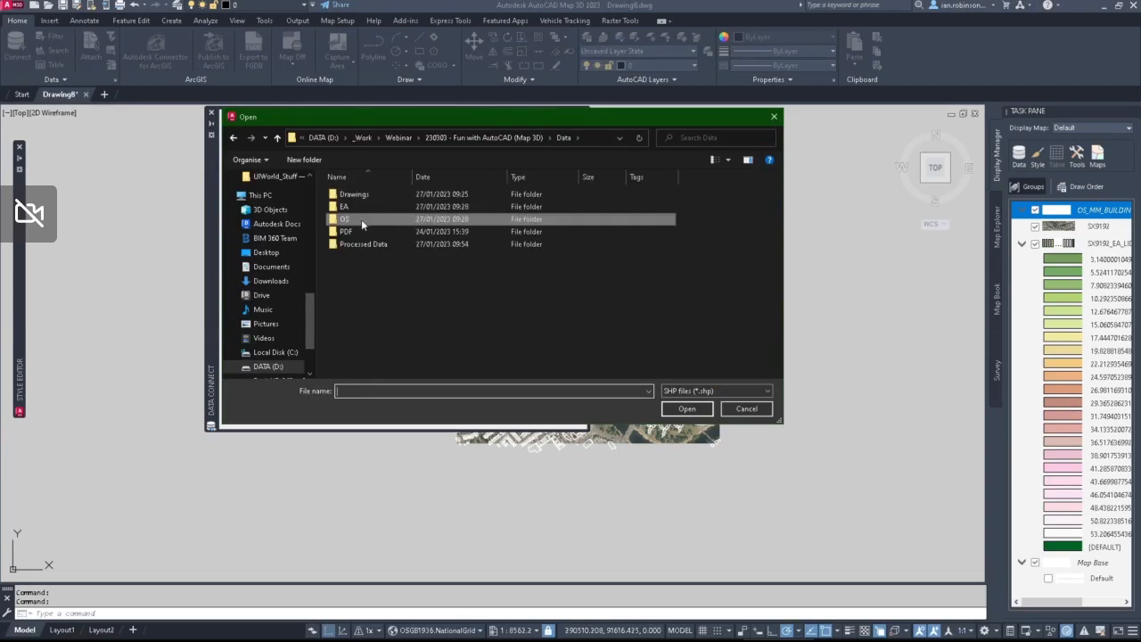
{"action": "double_click", "coordinate": [357, 207]}
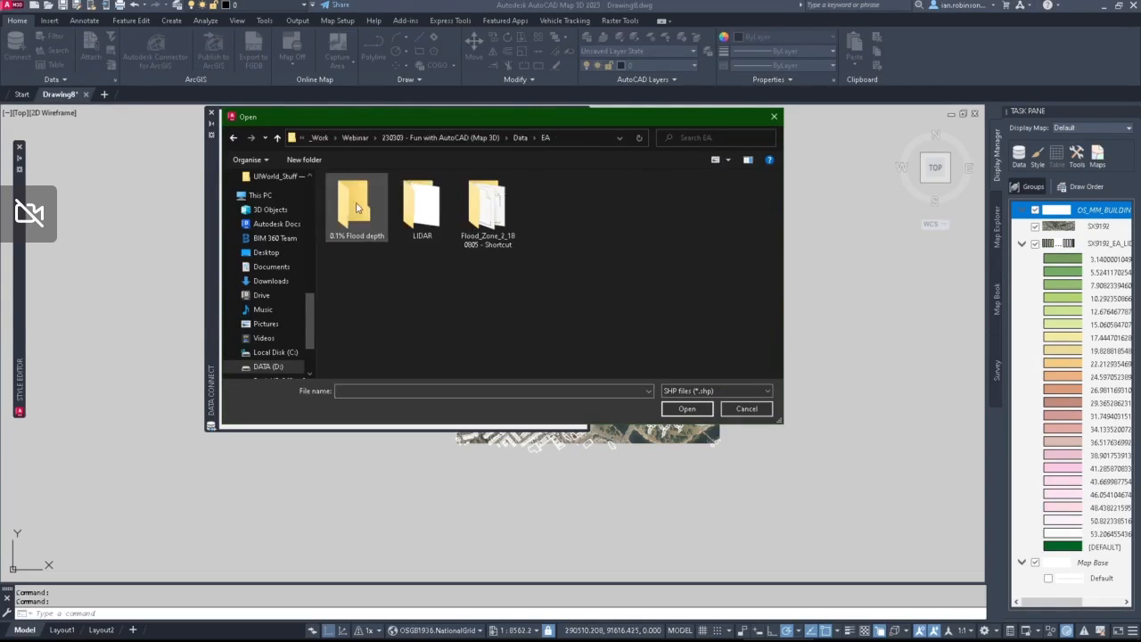
{"action": "double_click", "coordinate": [489, 218]}
{"action": "left_click", "coordinate": [365, 193]}
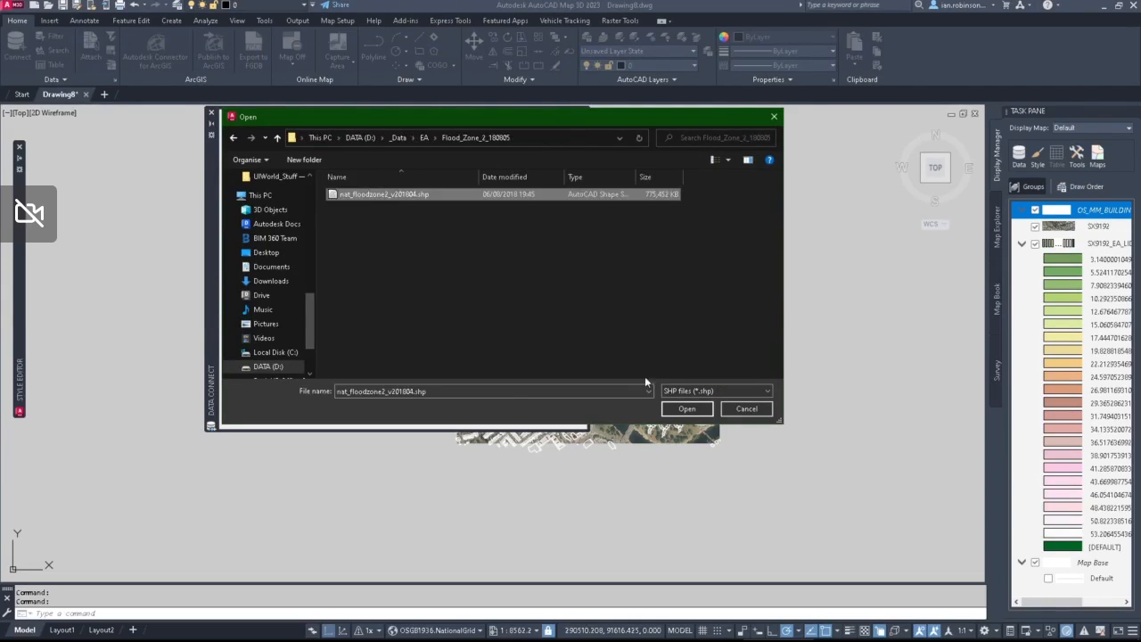
{"action": "left_click", "coordinate": [677, 411]}
{"action": "left_click", "coordinate": [554, 250]}
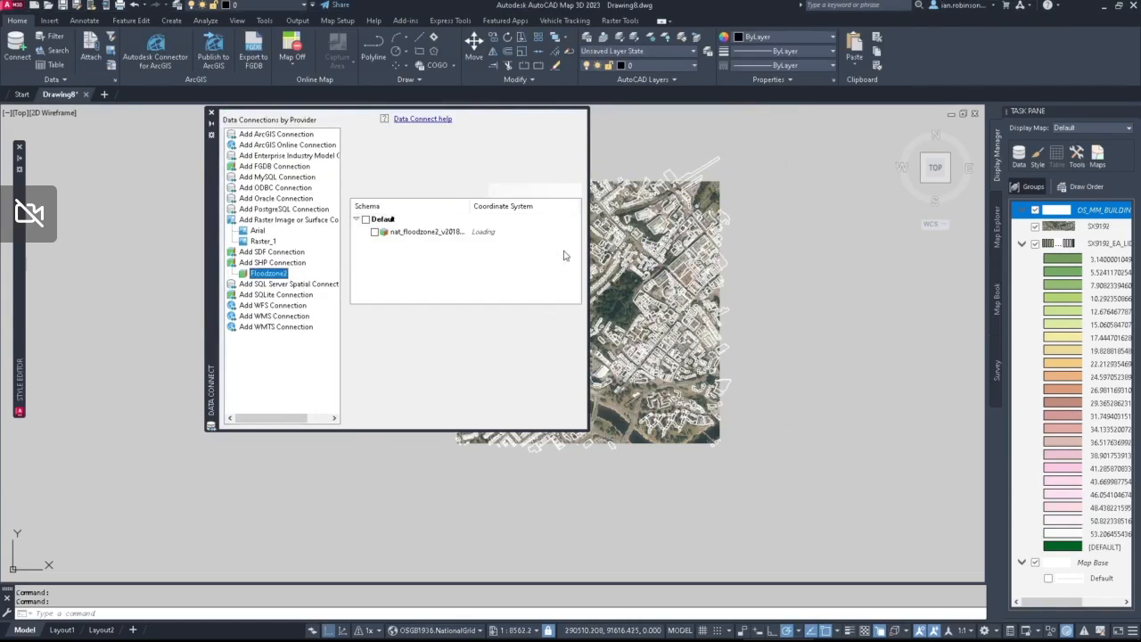
Step: Add nat_floodzone2_v201804 to the map with a query for features touching any part of a rectangle drawn around the aerial image
{"action": "left_click", "coordinate": [576, 317]}
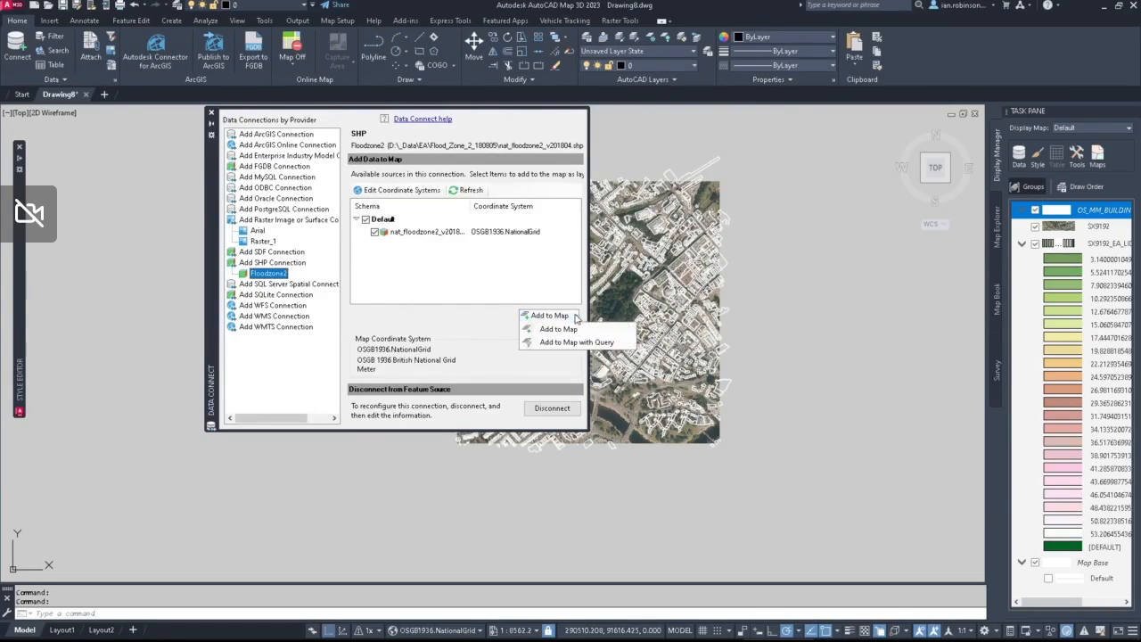
{"action": "left_click", "coordinate": [577, 342]}
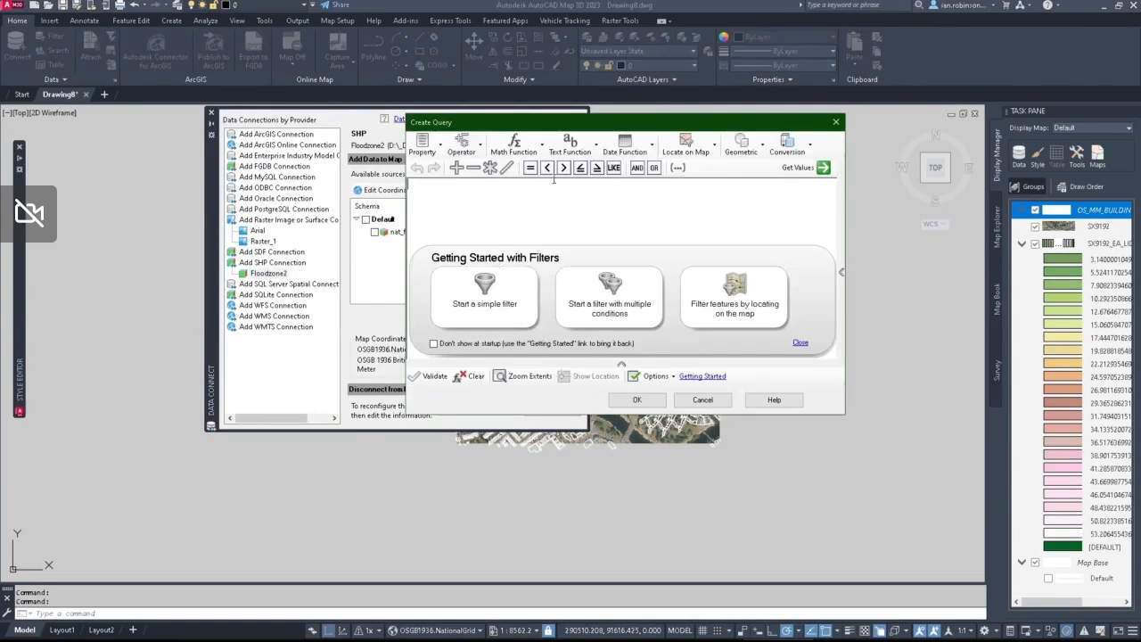
{"action": "left_click", "coordinate": [685, 145]}
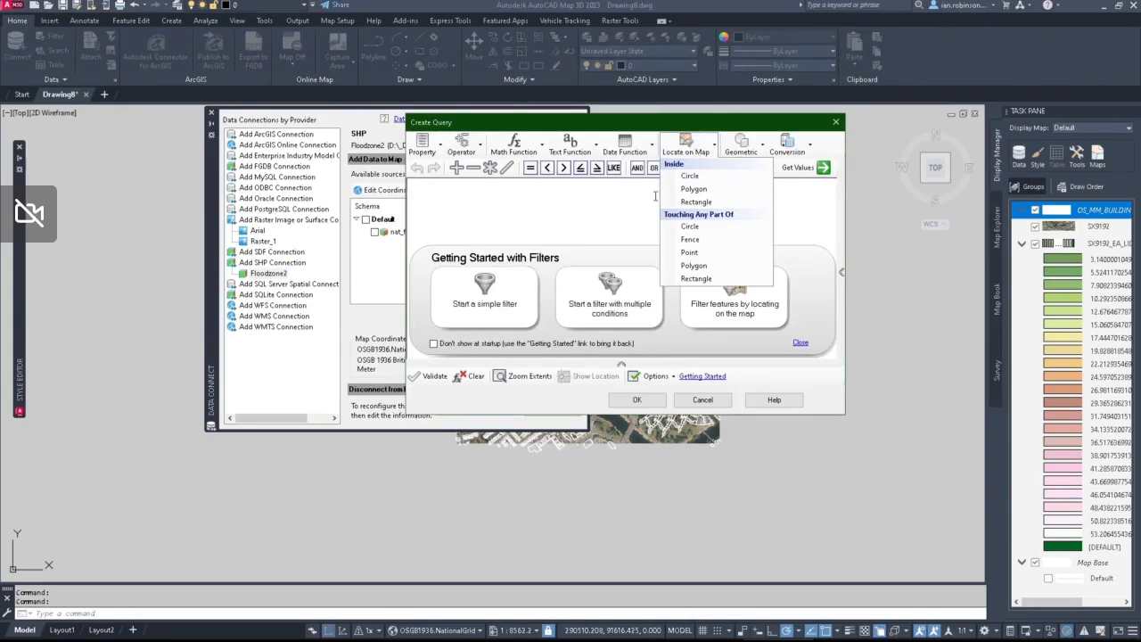
{"action": "left_click", "coordinate": [696, 279]}
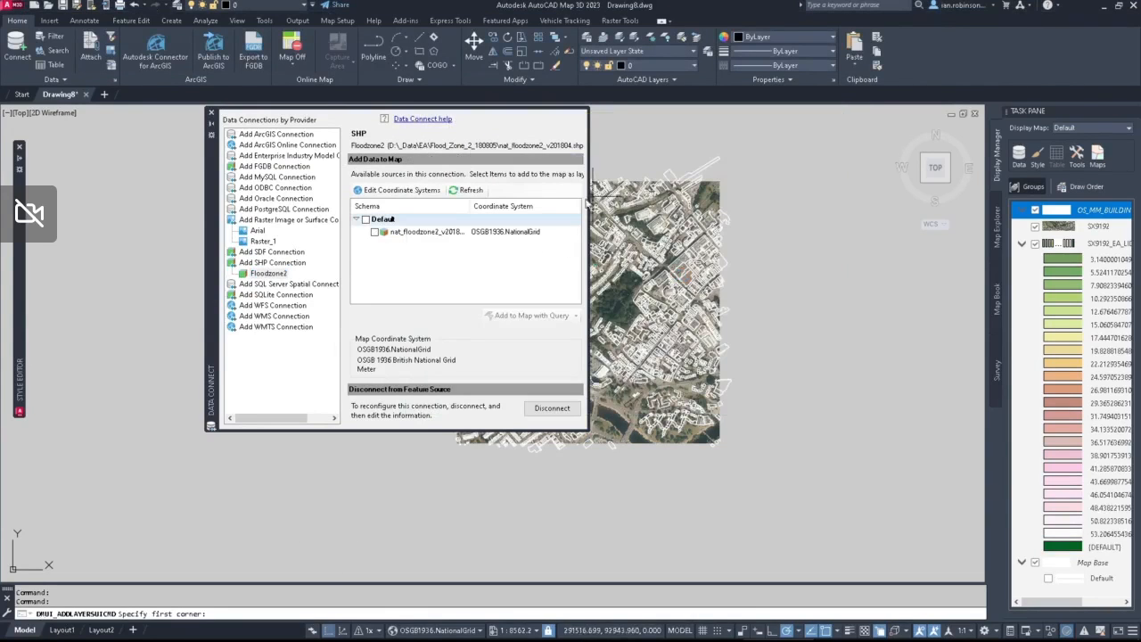
{"action": "middle_click_drag", "start_coordinate": [648, 245], "coordinate": [781, 311]}
{"action": "left_click", "coordinate": [858, 242]}
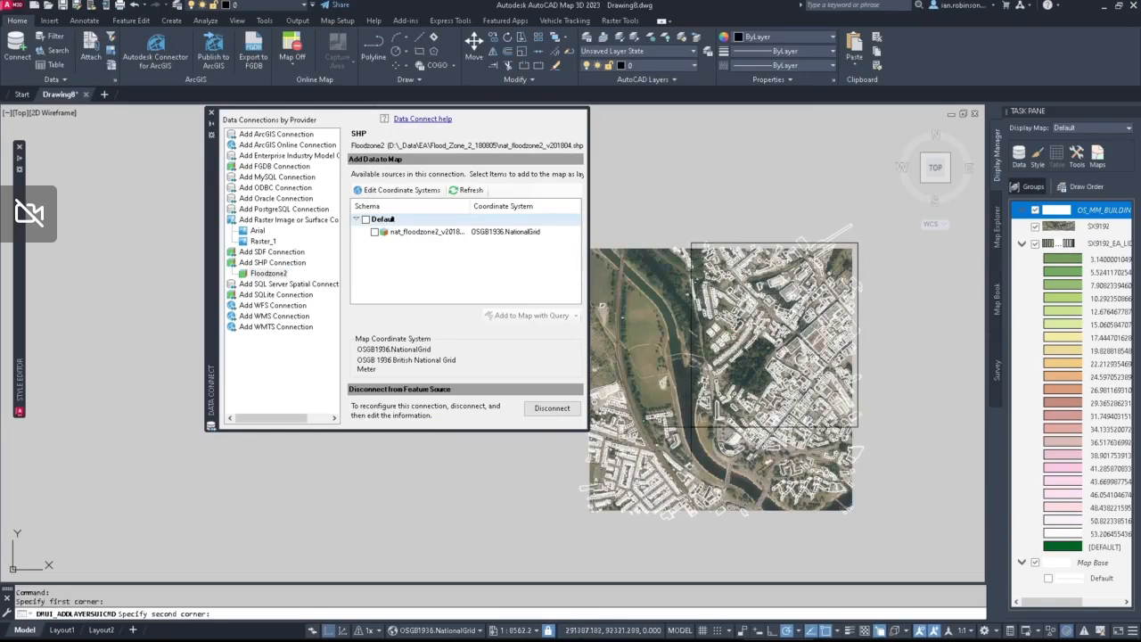
{"action": "middle_click_drag", "start_coordinate": [692, 426], "coordinate": [827, 328]}
{"action": "left_click", "coordinate": [720, 416]}
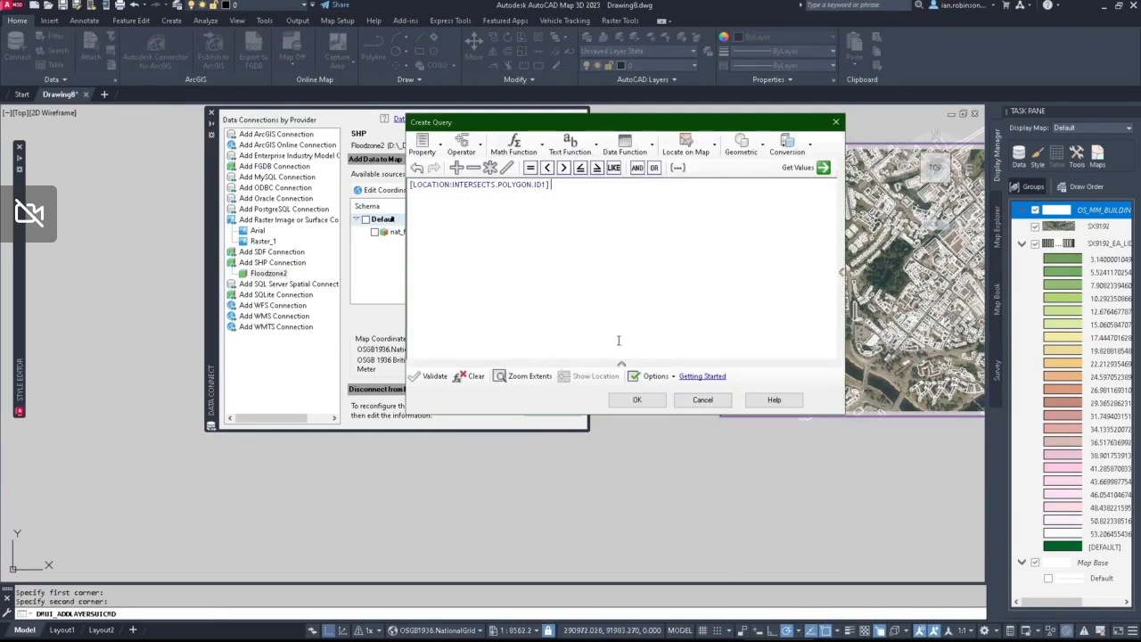
{"action": "left_click", "coordinate": [638, 399]}
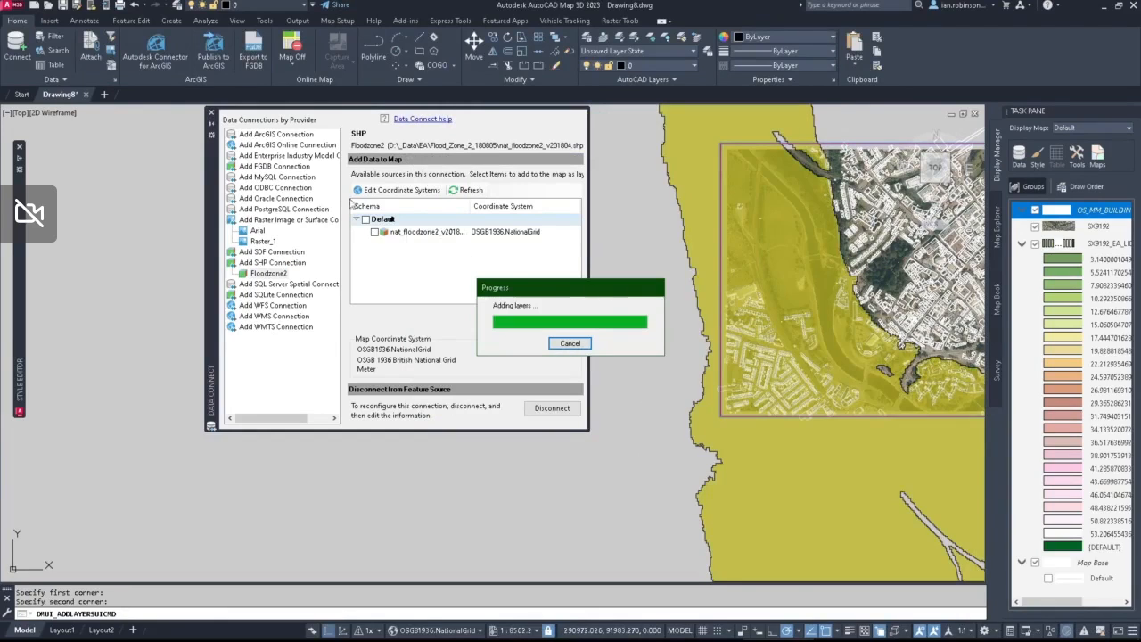
{"action": "left_click", "coordinate": [212, 114]}
Step: Style the flood zone layer's polygons with a solid medium-blue theme colour fill at a transparency of 34 and apply it
{"action": "middle_click_drag", "start_coordinate": [650, 288], "coordinate": [350, 311]}
{"action": "double_click", "coordinate": [1055, 210]}
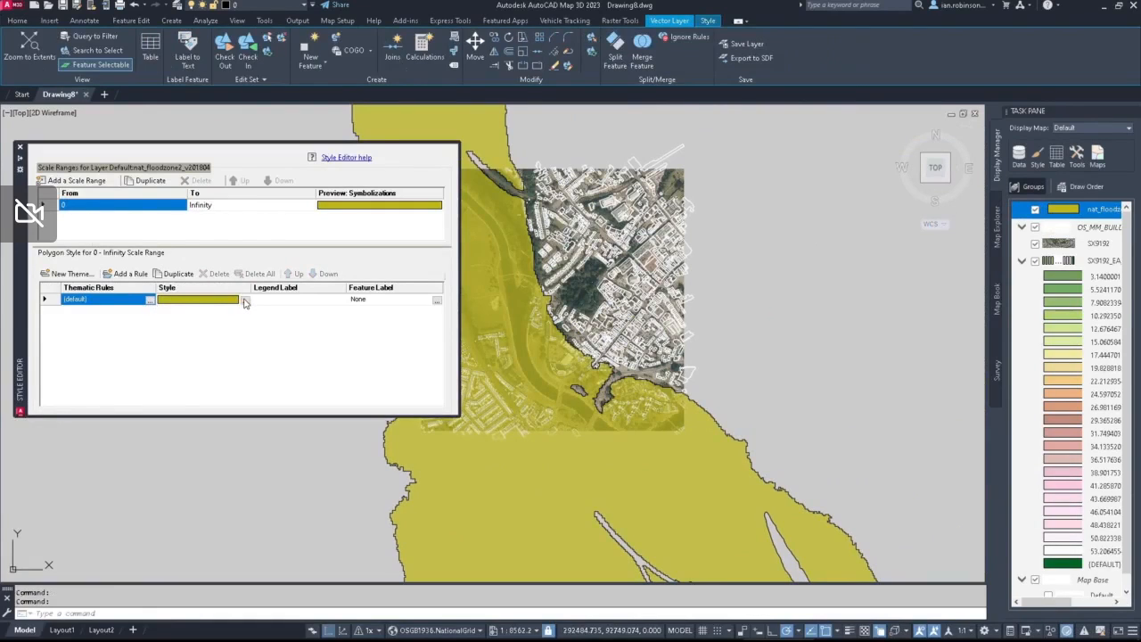
{"action": "left_click", "coordinate": [245, 301]}
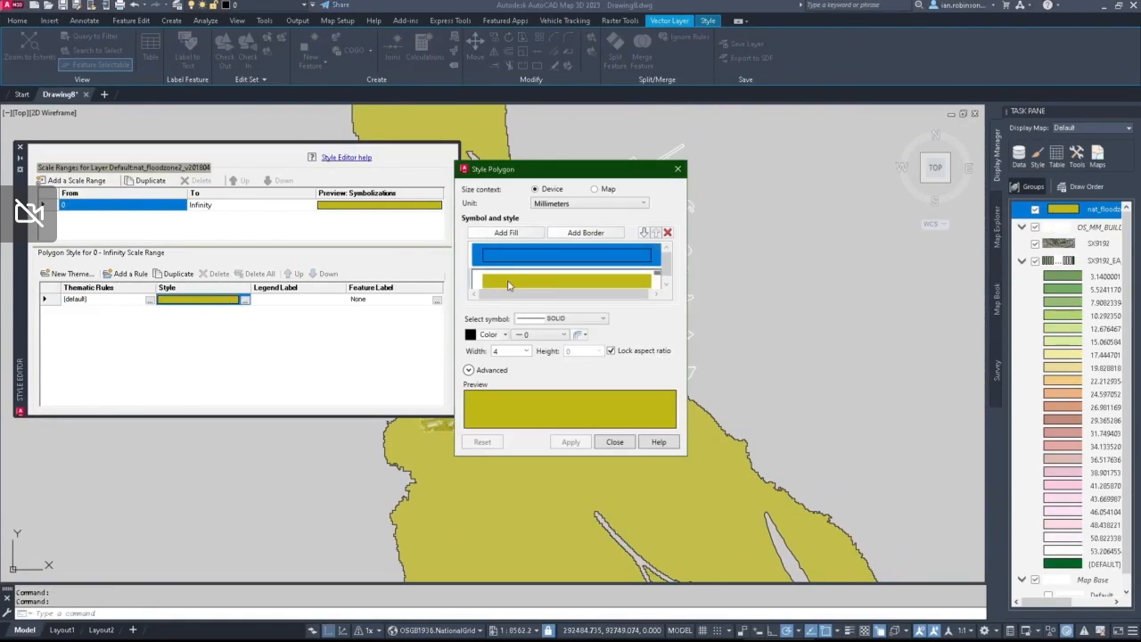
{"action": "left_click", "coordinate": [486, 337]}
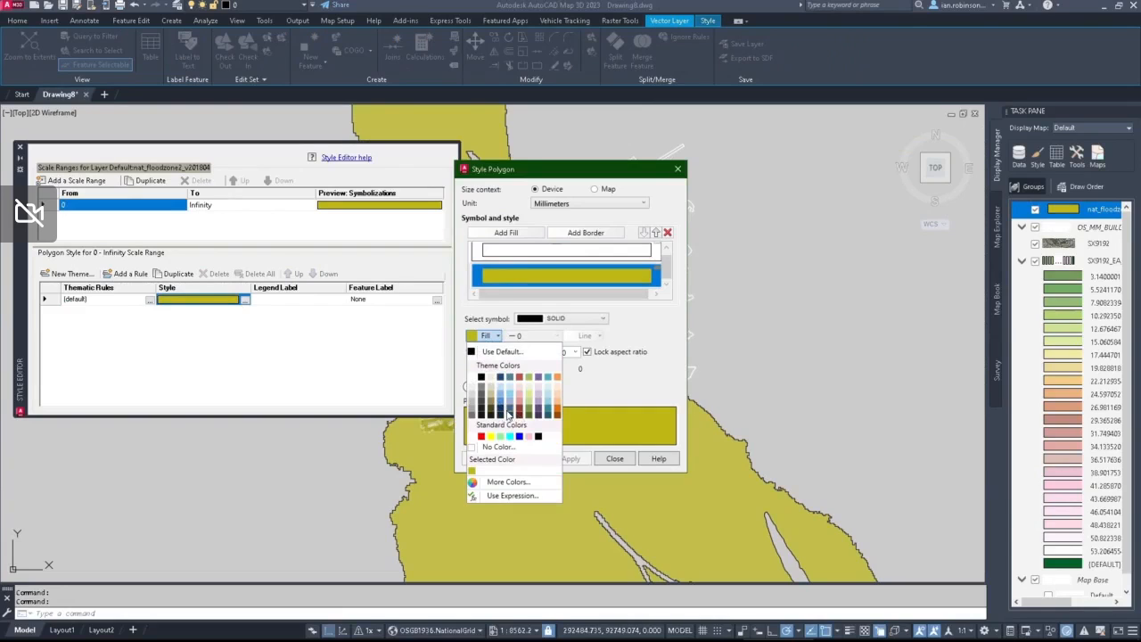
{"action": "left_click", "coordinate": [508, 412]}
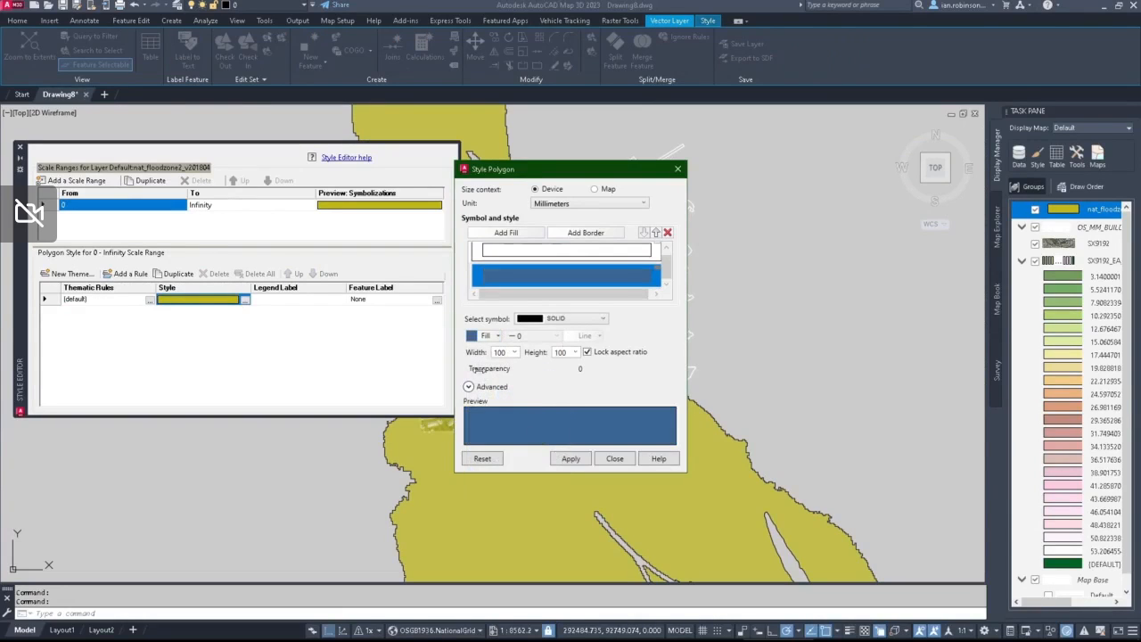
{"action": "left_click_drag", "start_coordinate": [477, 368], "coordinate": [546, 369]}
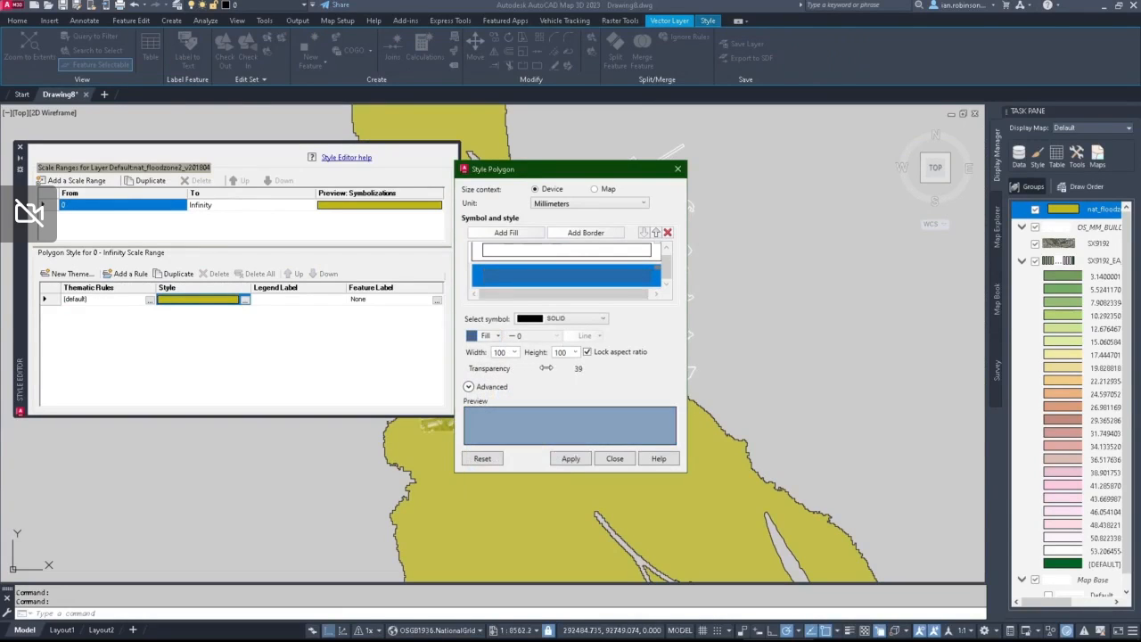
{"action": "left_click", "coordinate": [488, 335]}
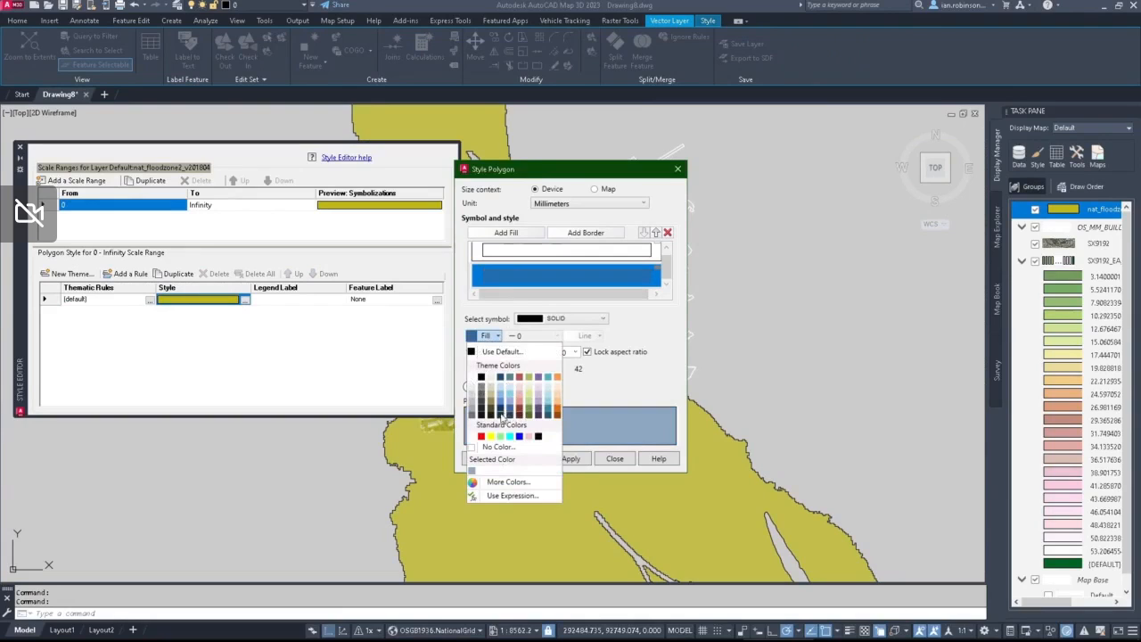
{"action": "left_click", "coordinate": [501, 415]}
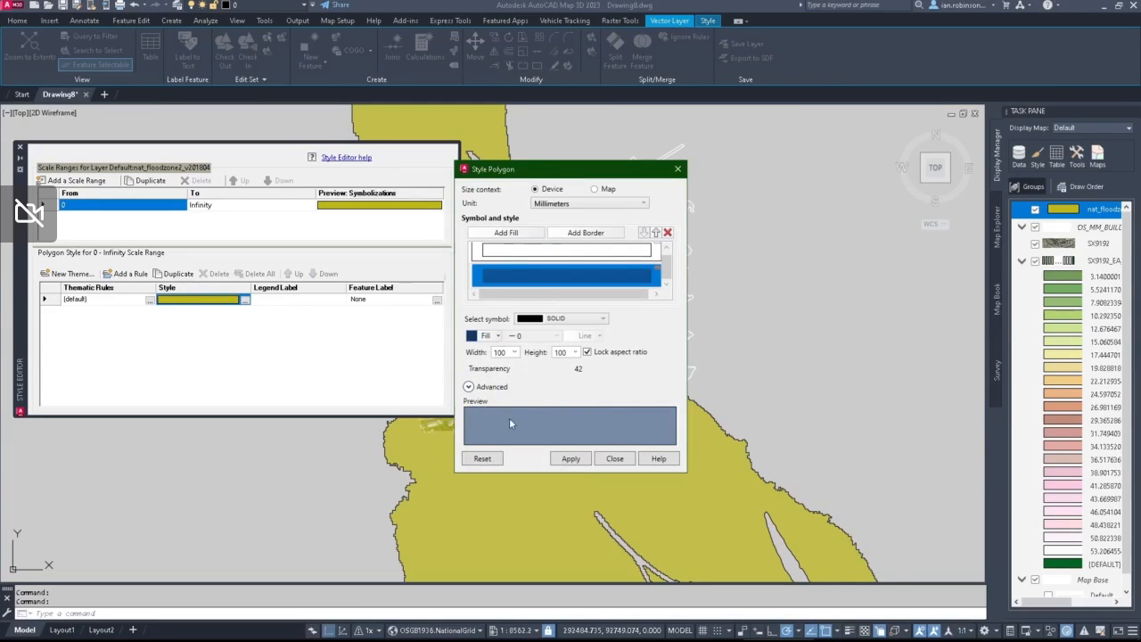
{"action": "left_click", "coordinate": [490, 336]}
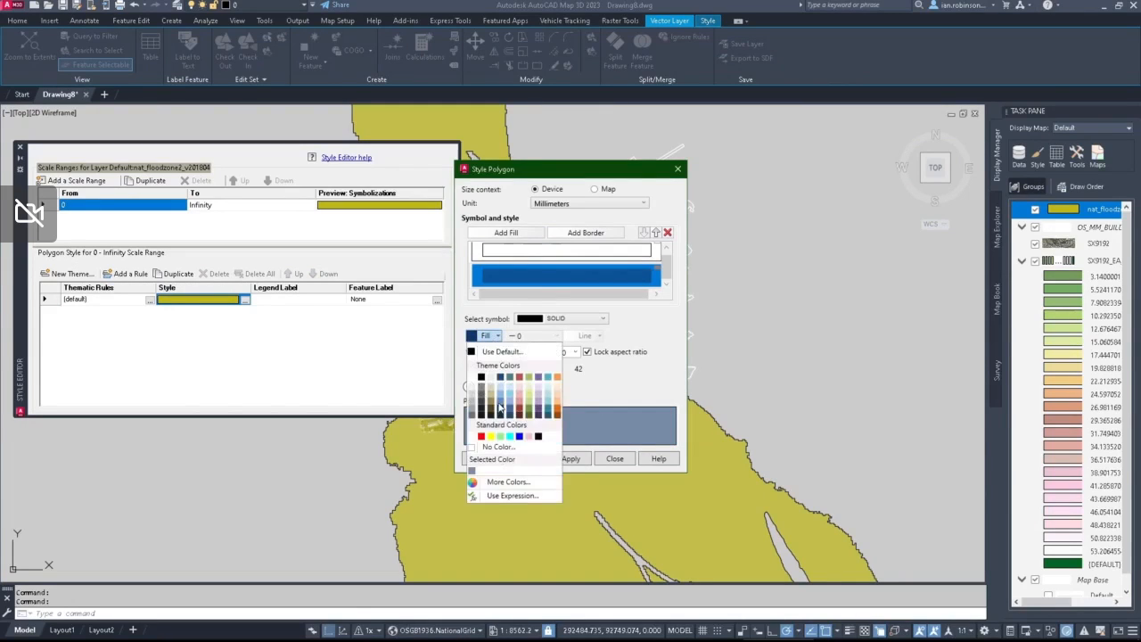
{"action": "left_click", "coordinate": [500, 407]}
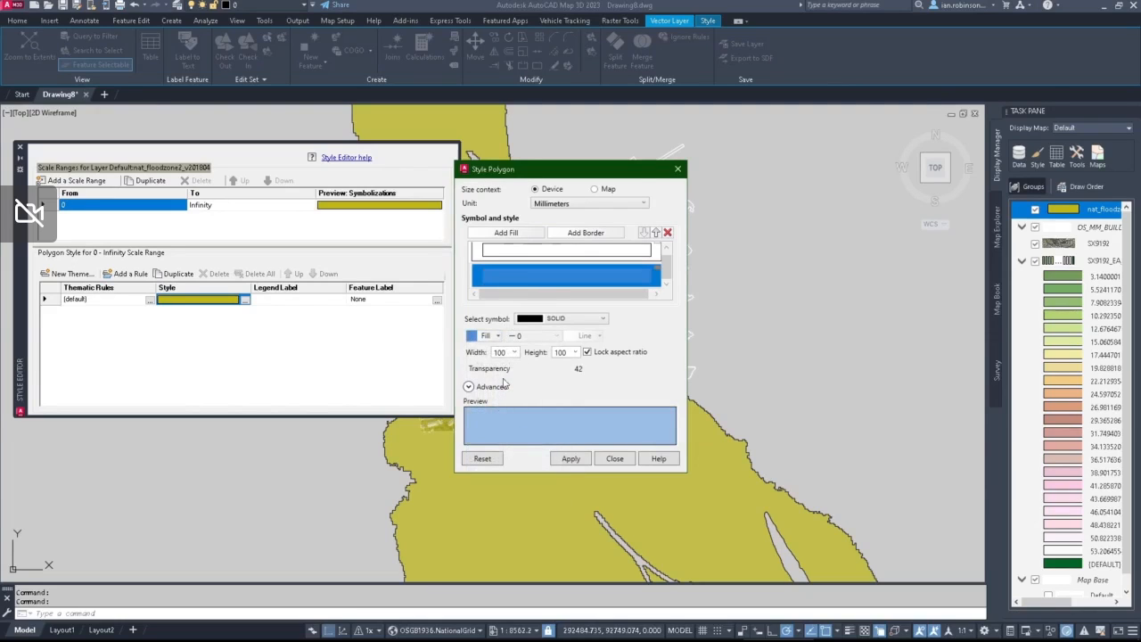
{"action": "left_click_drag", "start_coordinate": [500, 368], "coordinate": [523, 368]}
{"action": "left_click", "coordinate": [579, 459]}
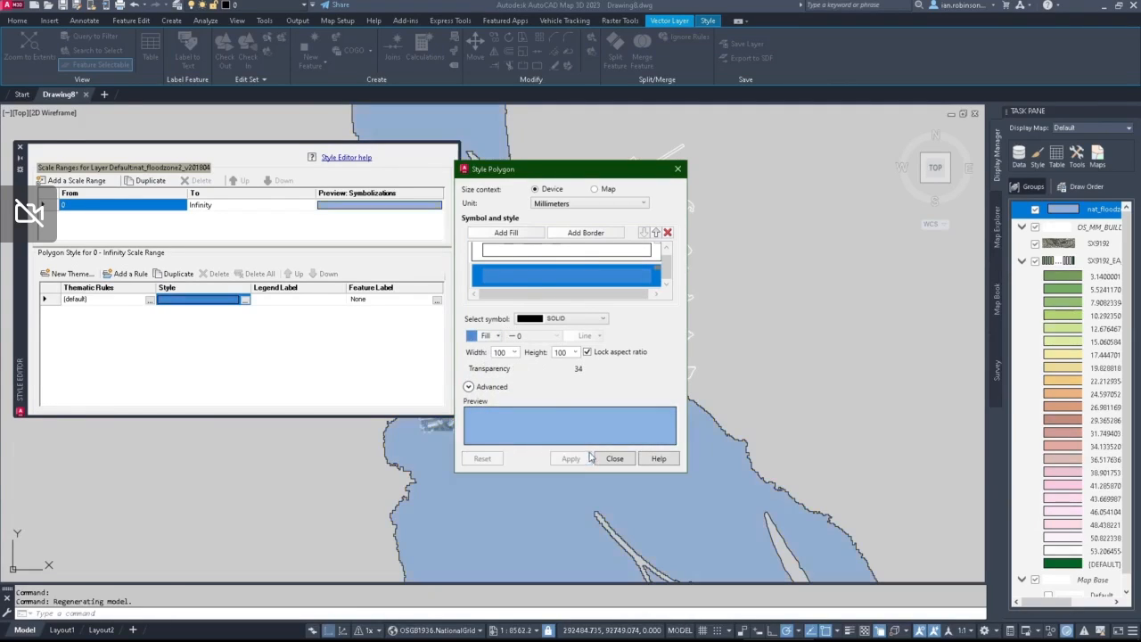
Step: Set the flood zone polygons' border colour to standard red, apply it and close the style editing
{"action": "left_click", "coordinate": [562, 252]}
{"action": "left_click", "coordinate": [495, 334]}
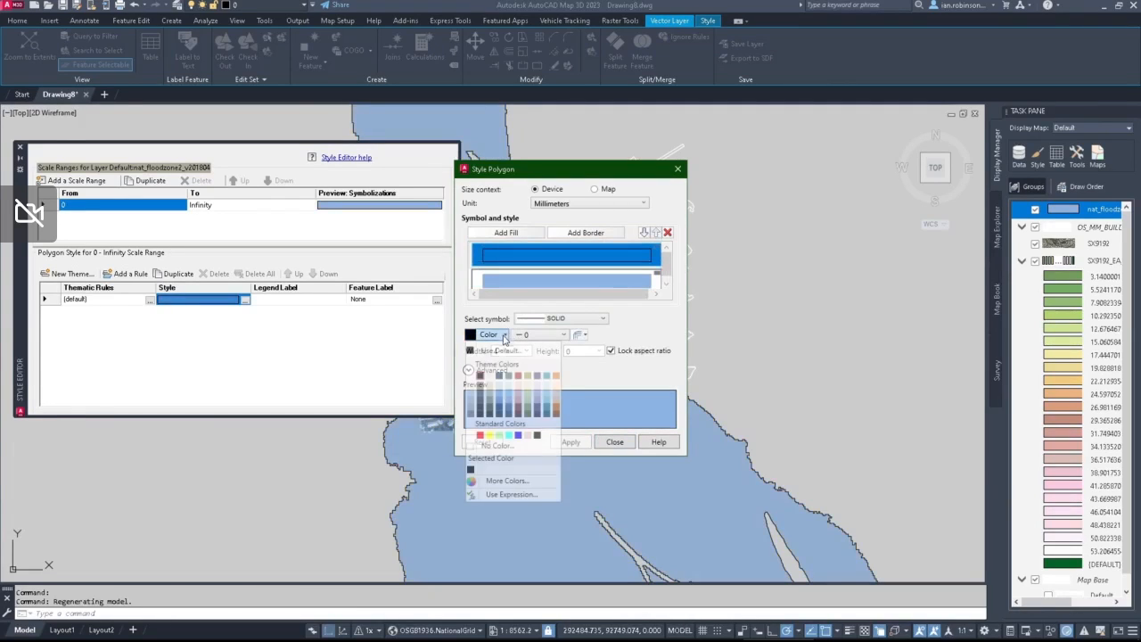
{"action": "left_click", "coordinate": [480, 435]}
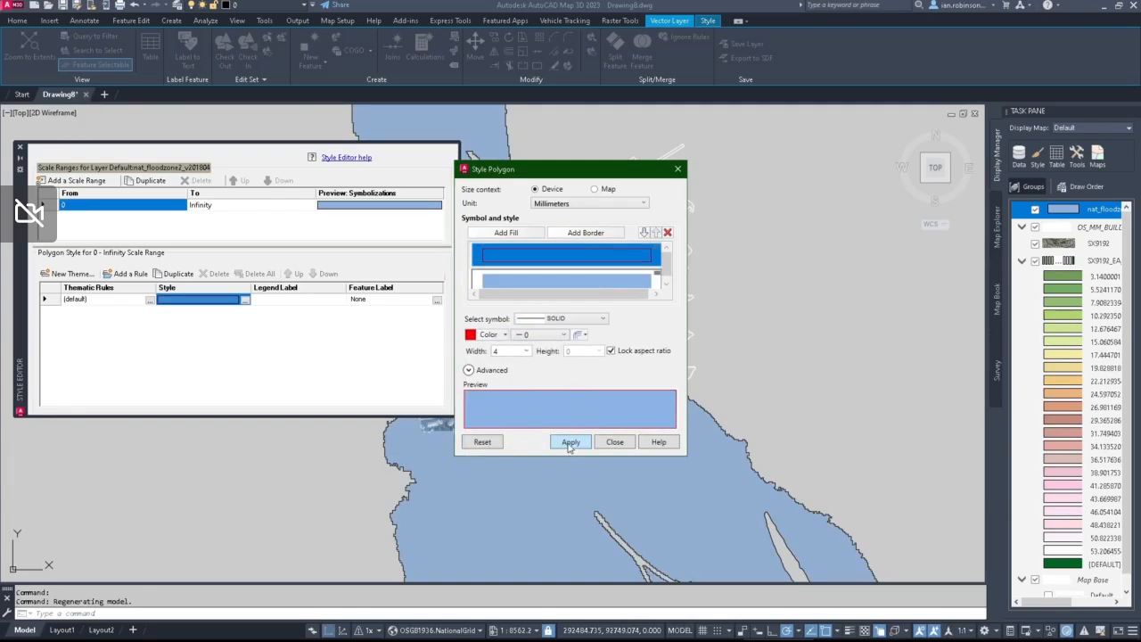
{"action": "left_click", "coordinate": [570, 443]}
{"action": "left_click", "coordinate": [615, 444]}
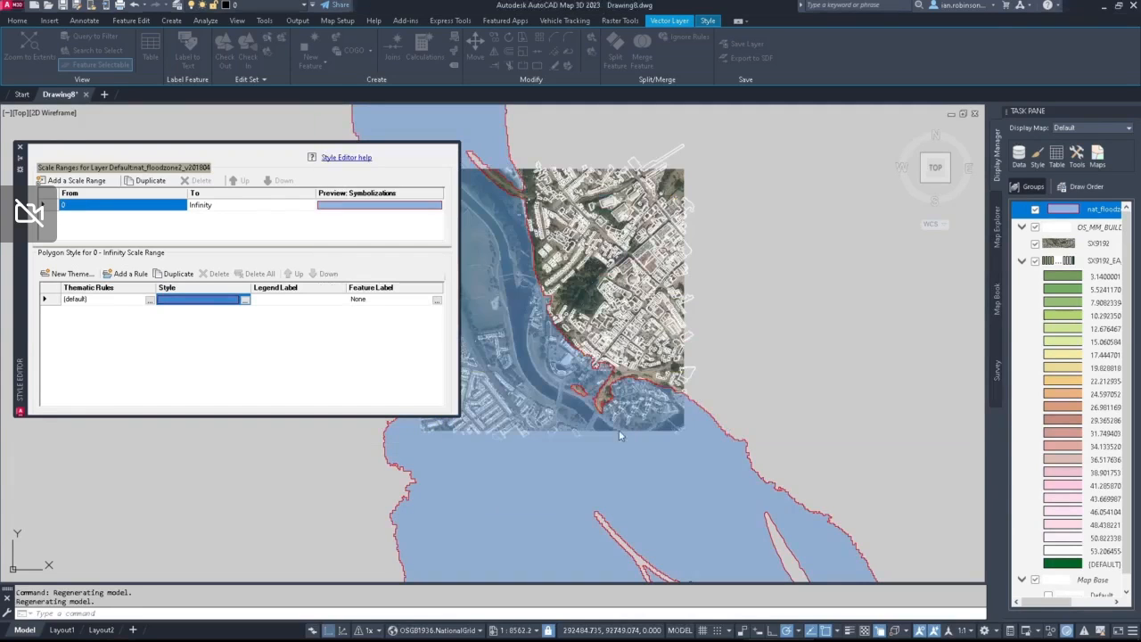
{"action": "middle_click_drag", "start_coordinate": [556, 311], "coordinate": [677, 305]}
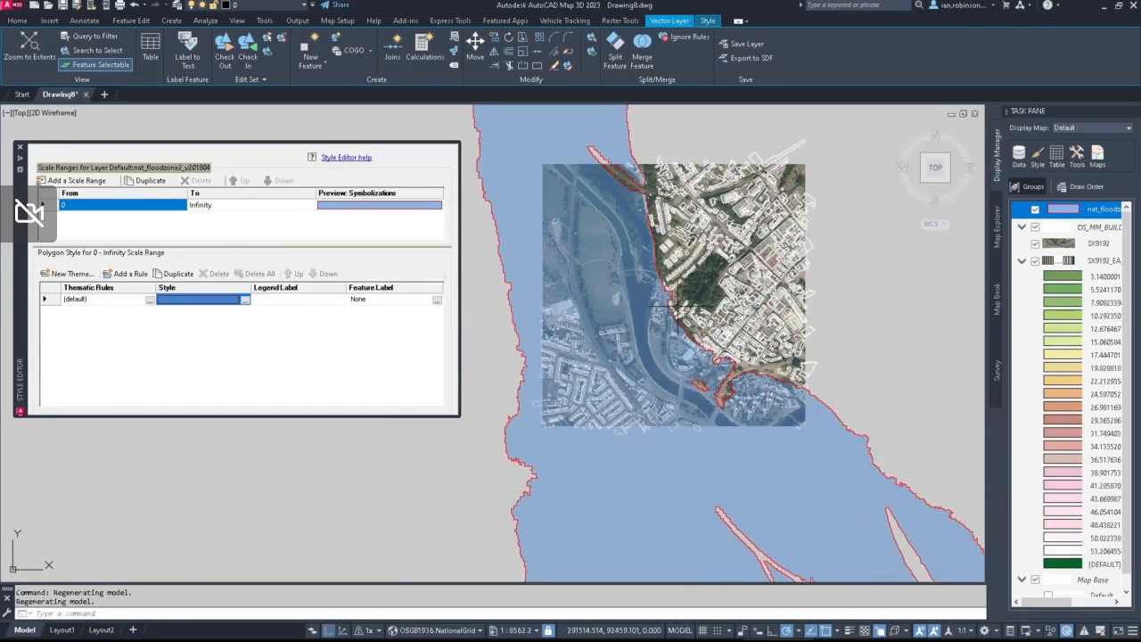
{"action": "left_click", "coordinate": [19, 147]}
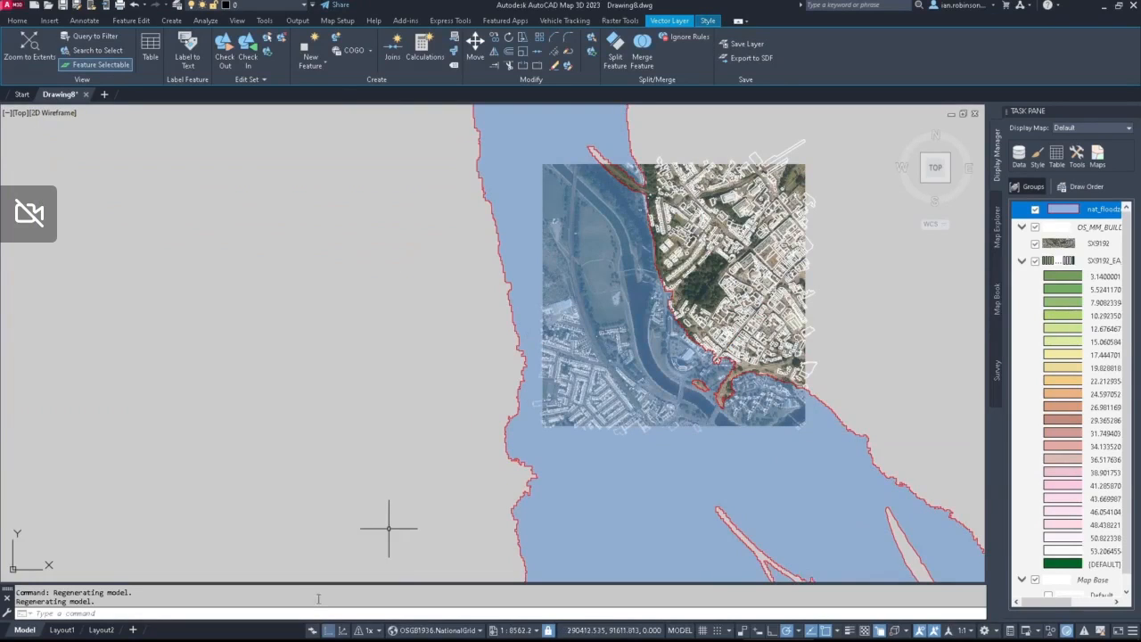
Step: Switch the map to 3D mode and orbit around the terrain to inspect the flood zone against the buildings
{"action": "left_click", "coordinate": [344, 633]}
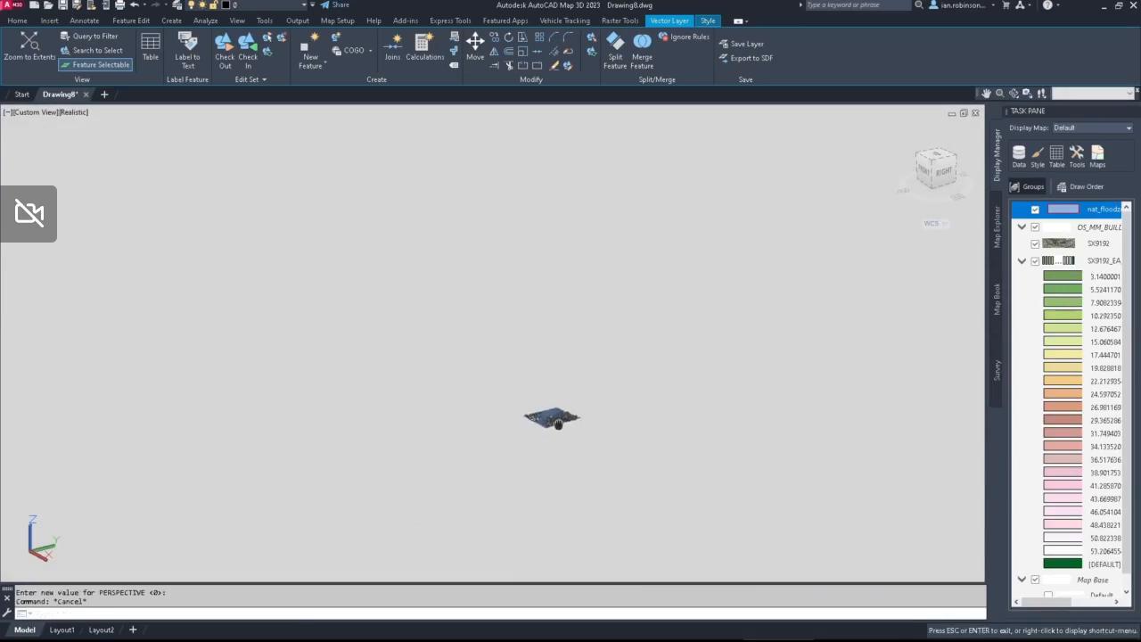
{"action": "scroll", "coordinate": [524, 399], "scroll_direction": "up", "scroll_amount": 10}
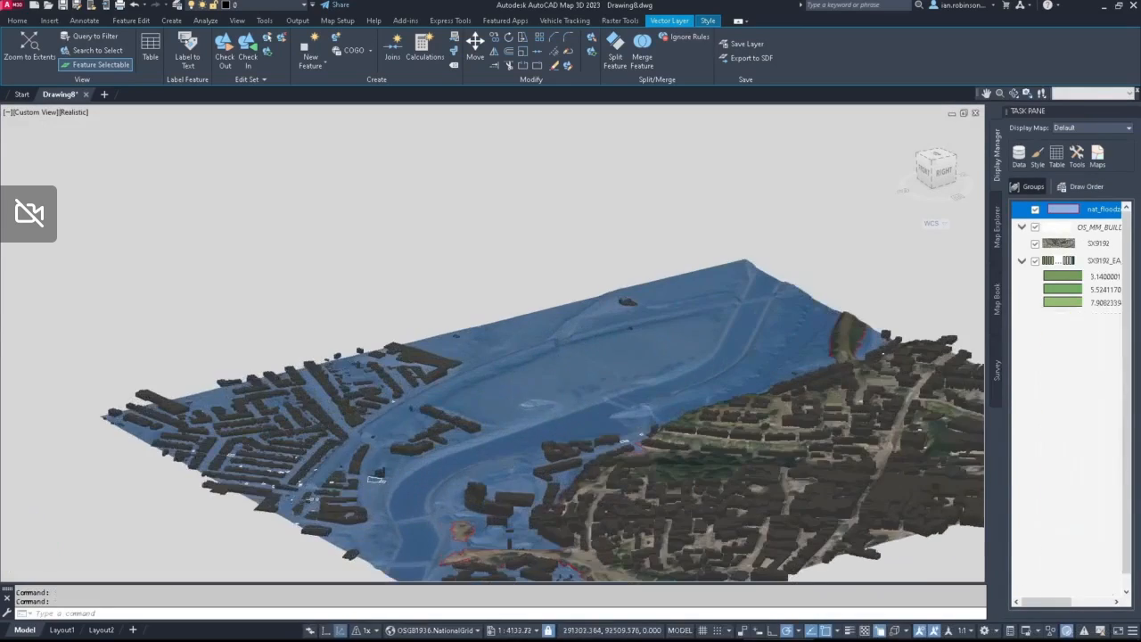
{"action": "middle_click_drag", "start_coordinate": [516, 425], "coordinate": [385, 403], "text": "shift"}
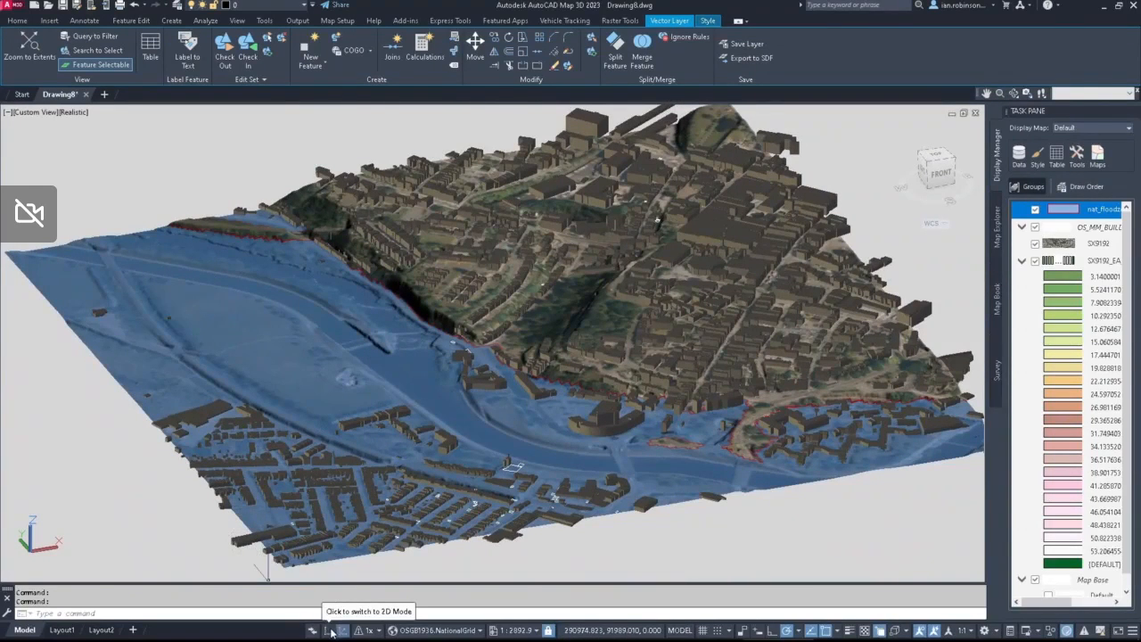
Step: Return the map to 2D mode and hide the nat_floodzone2 layer
{"action": "left_click", "coordinate": [331, 630]}
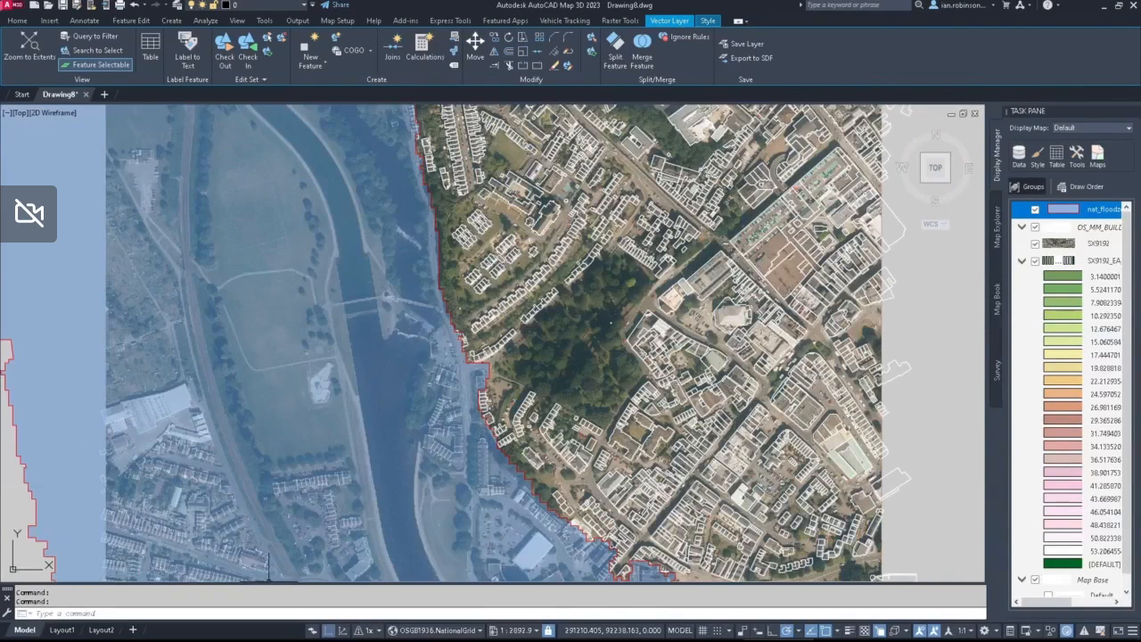
{"action": "scroll", "coordinate": [669, 300], "scroll_direction": "down", "scroll_amount": 4}
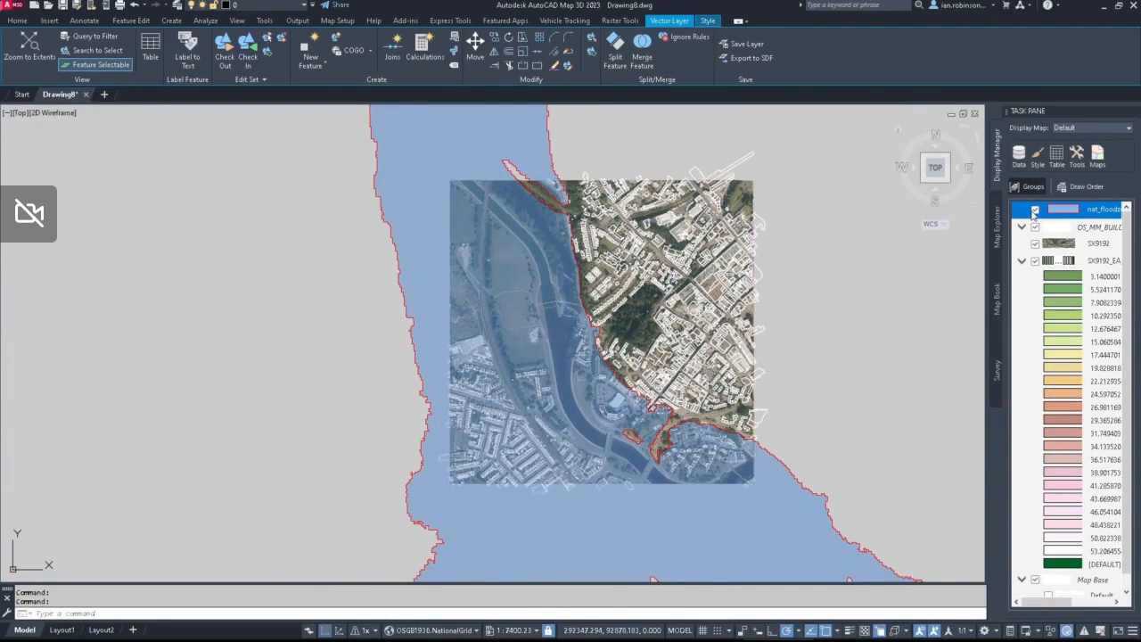
{"action": "left_click", "coordinate": [1035, 210]}
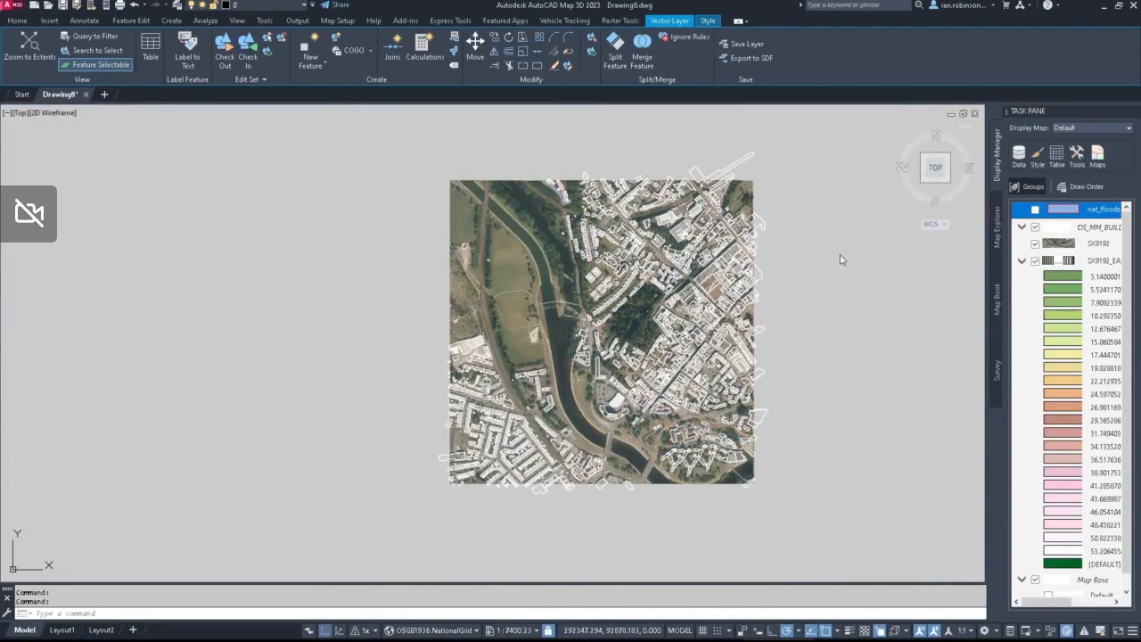
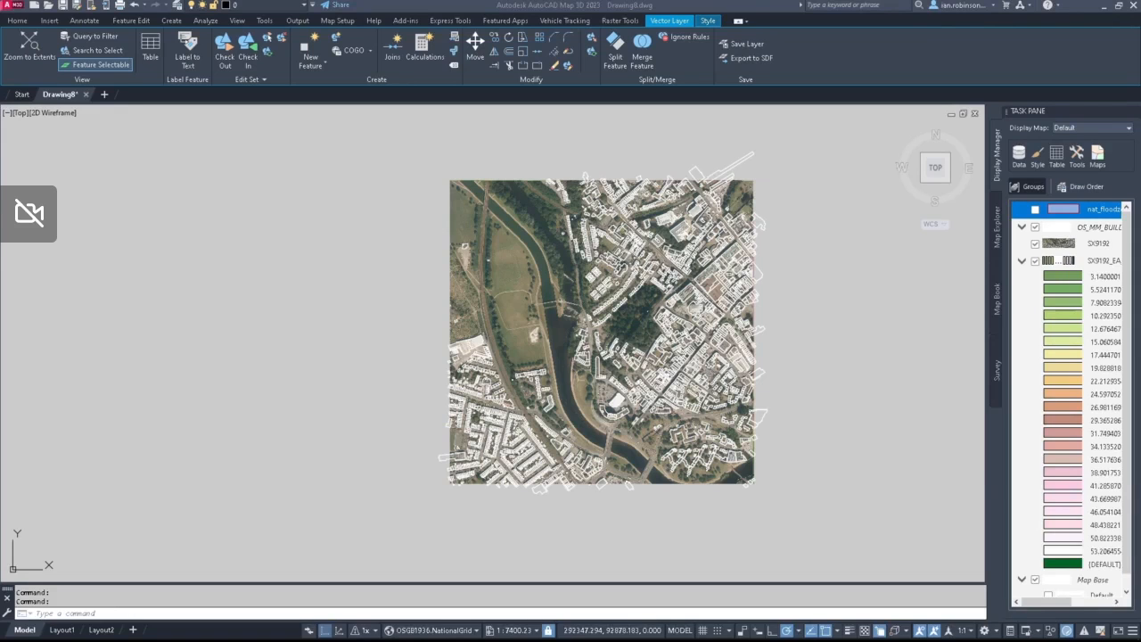
Step: Switch to the Defra browser page and copy the WMS link for Risk of Flooding from Surface Water Depth: 0.1 percent annual chance
{"action": "left_click_drag", "start_coordinate": [0, 383], "coordinate": [557, 69]}
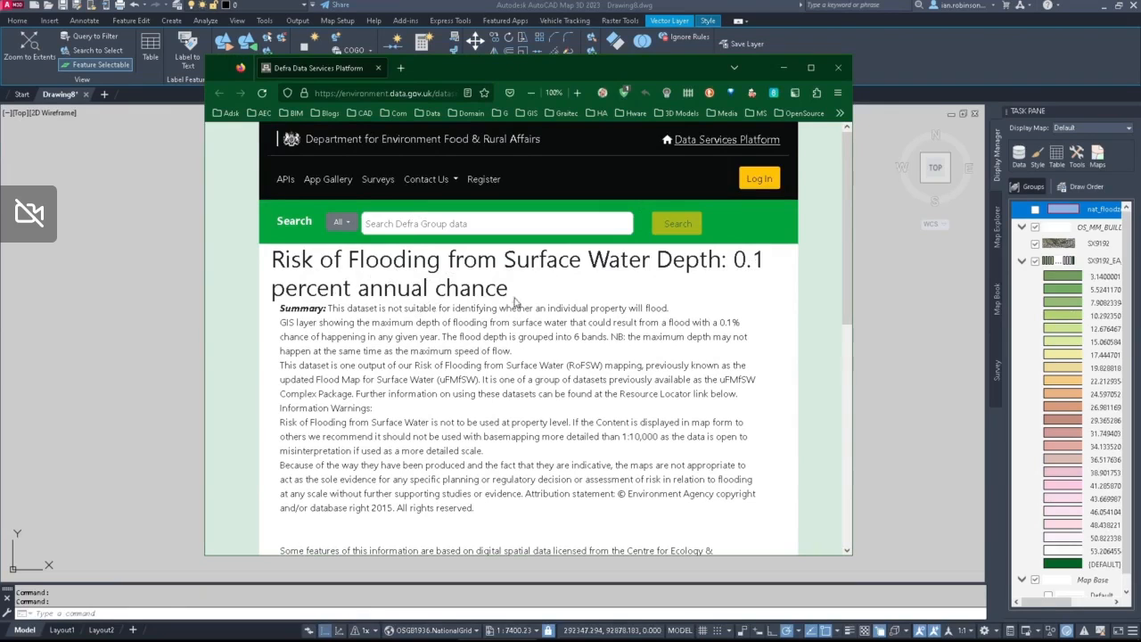
{"action": "scroll", "coordinate": [527, 314], "scroll_direction": "down", "scroll_amount": 5}
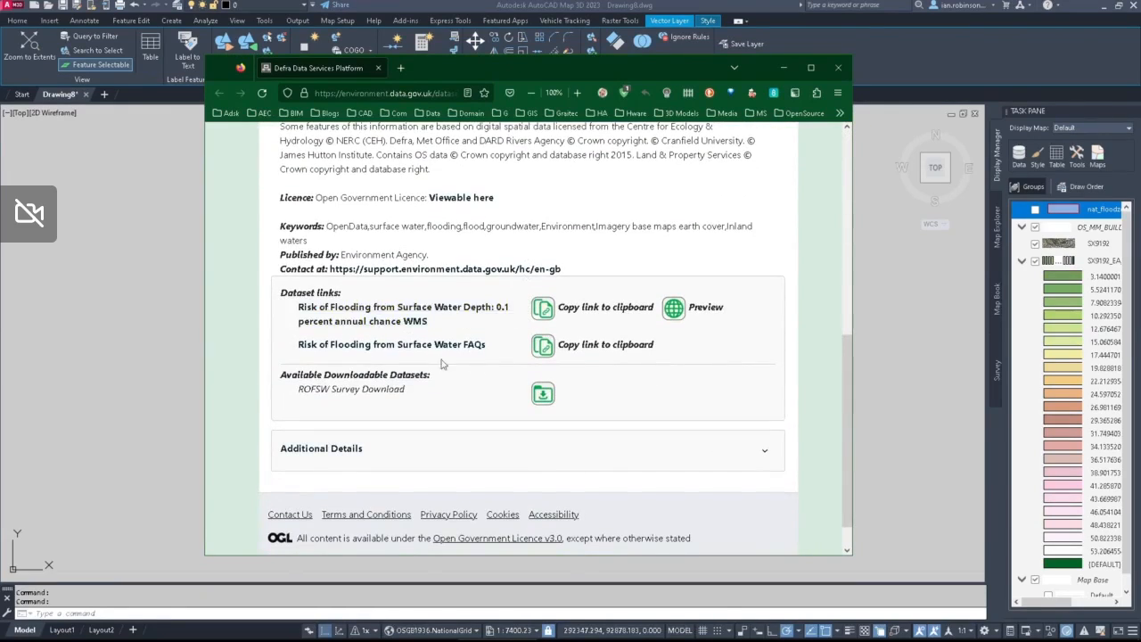
{"action": "left_click", "coordinate": [407, 330]}
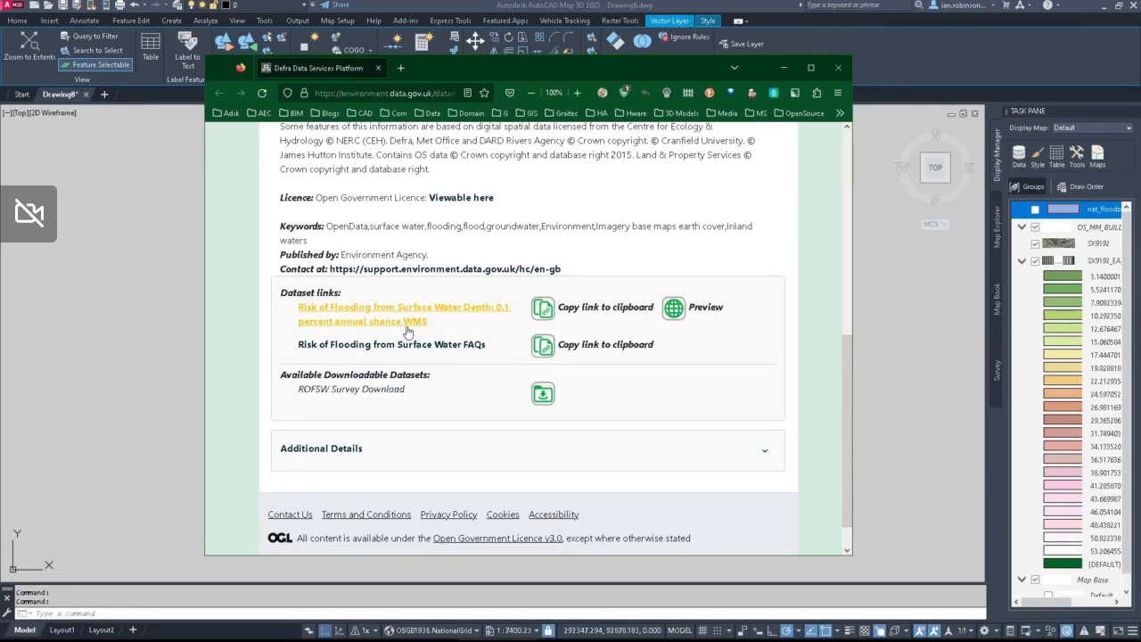
{"action": "left_click", "coordinate": [542, 311]}
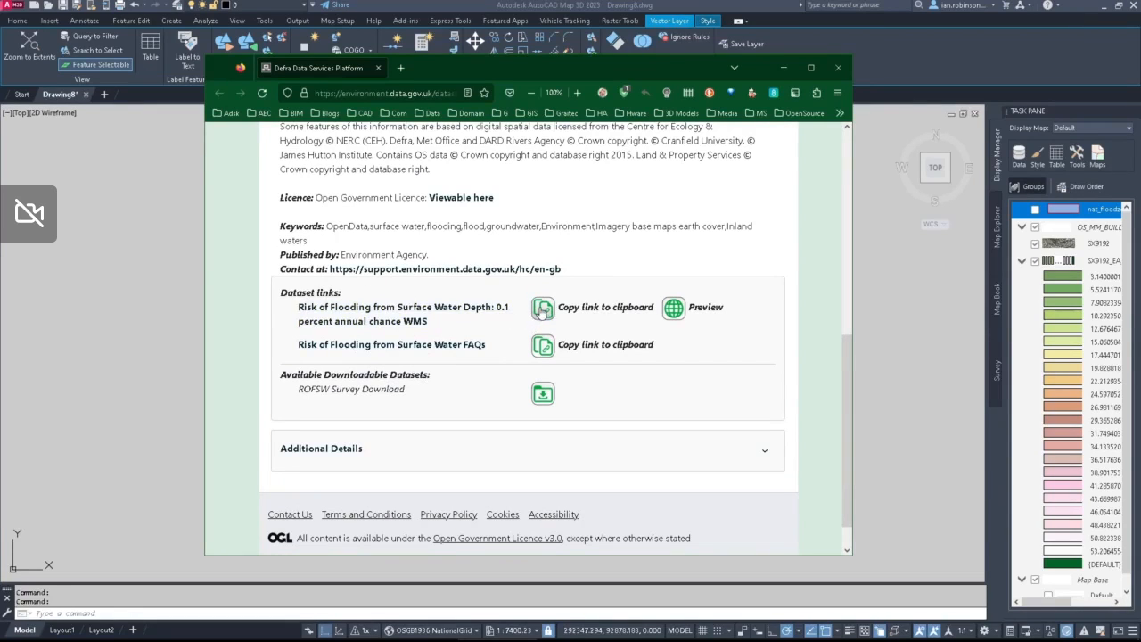
{"action": "left_click", "coordinate": [784, 69]}
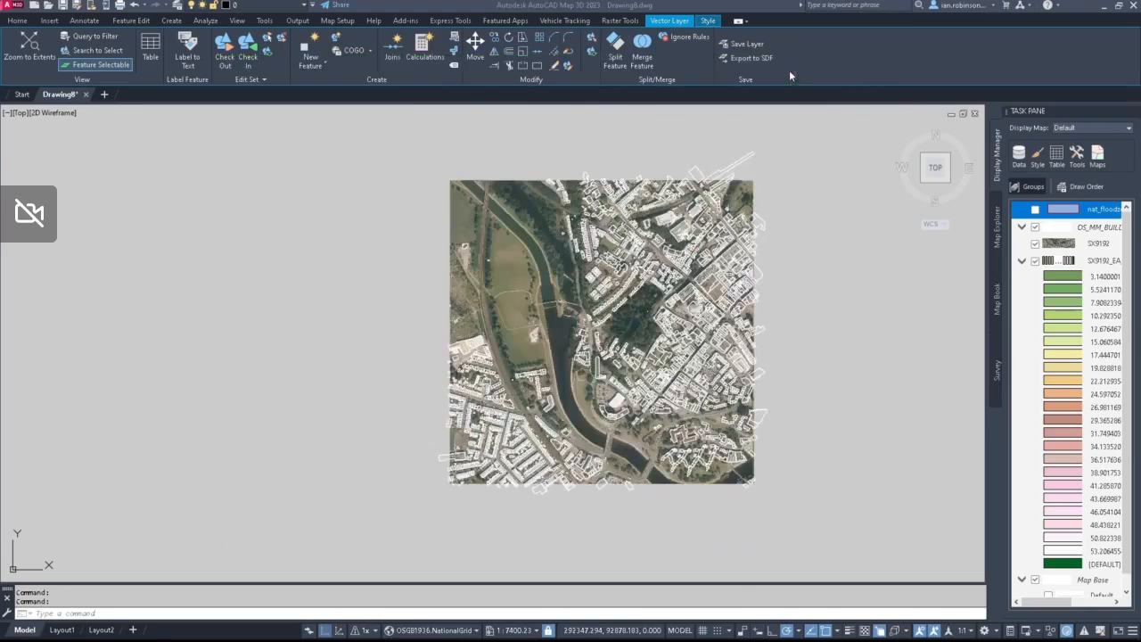
Step: Start a new WMS data connection in AutoCAD Map 3D and name it Flood depth 0.1
{"action": "left_click", "coordinate": [1019, 153]}
{"action": "left_click", "coordinate": [1040, 165]}
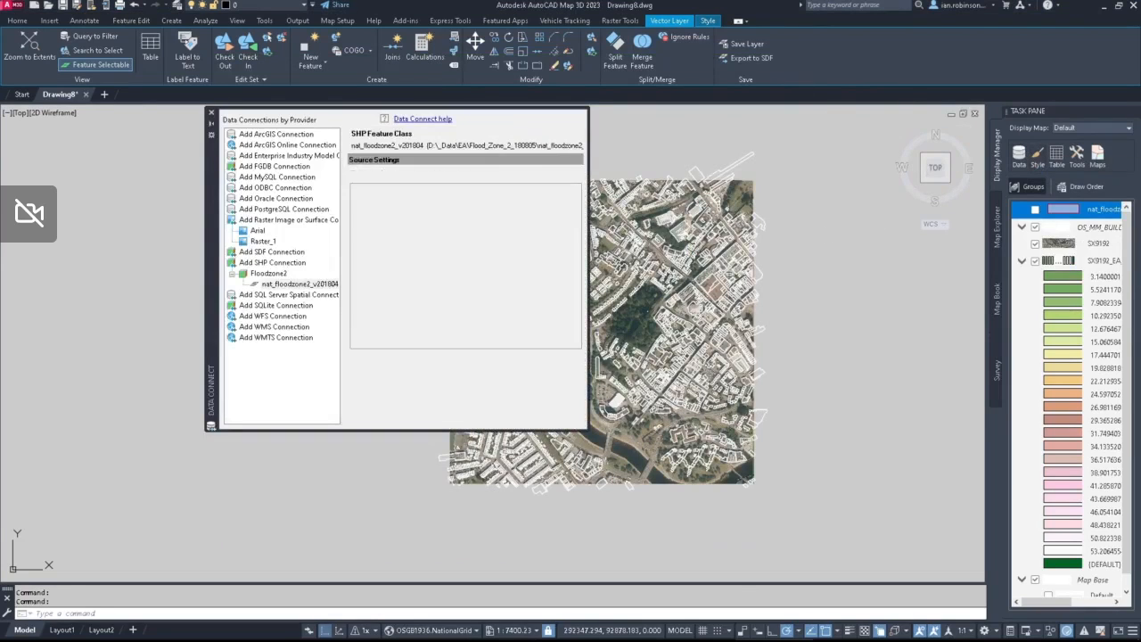
{"action": "left_click", "coordinate": [271, 262]}
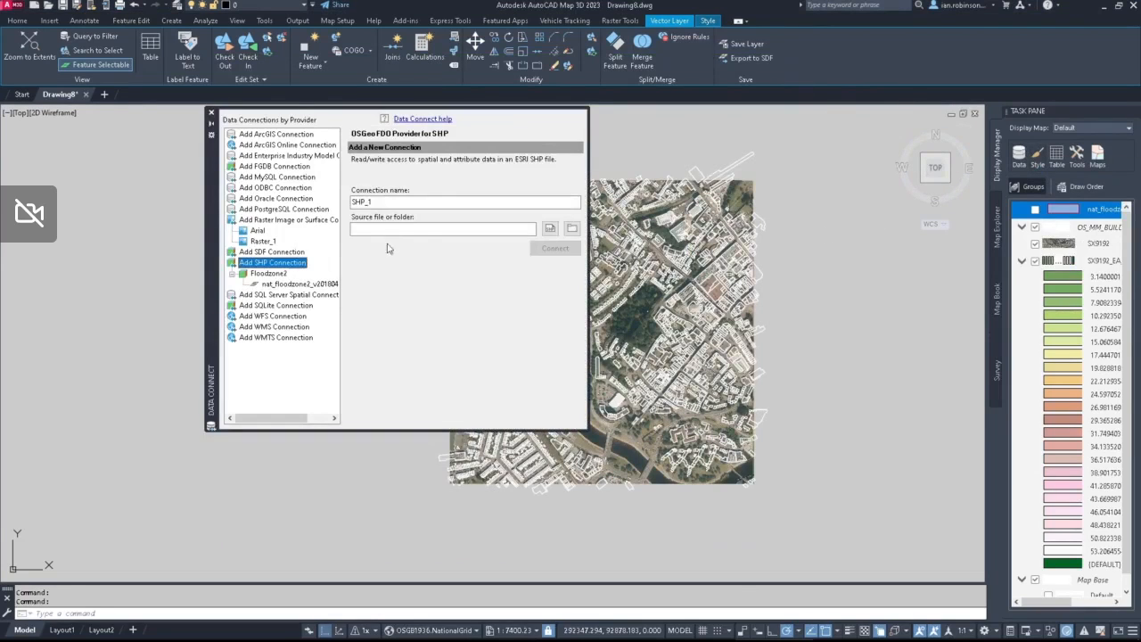
{"action": "left_click", "coordinate": [265, 328]}
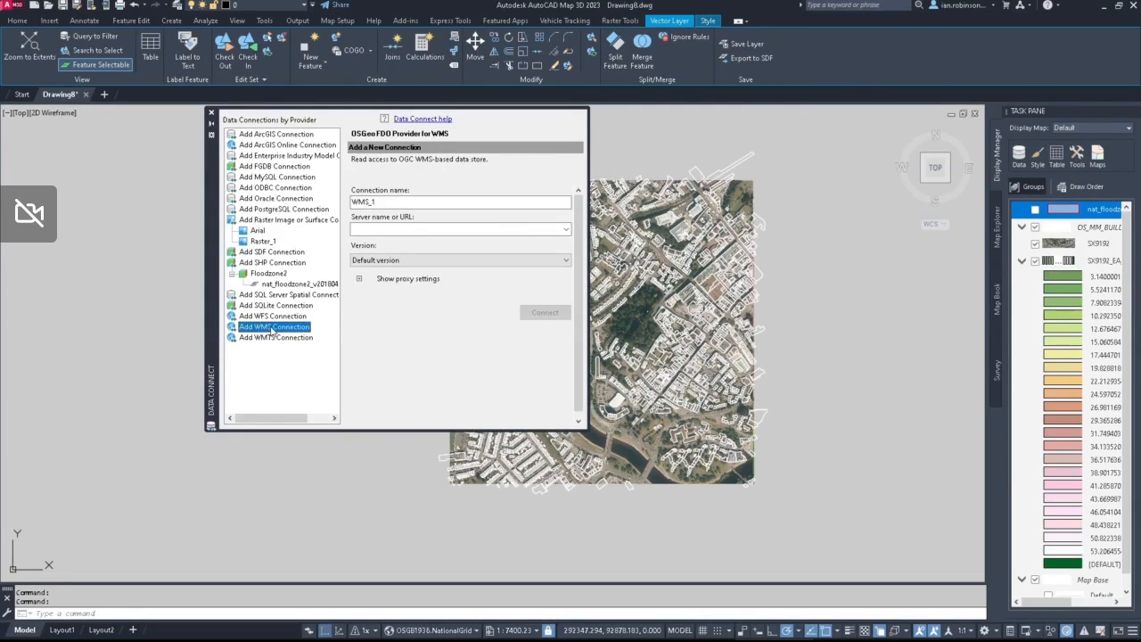
{"action": "left_click", "coordinate": [267, 319]}
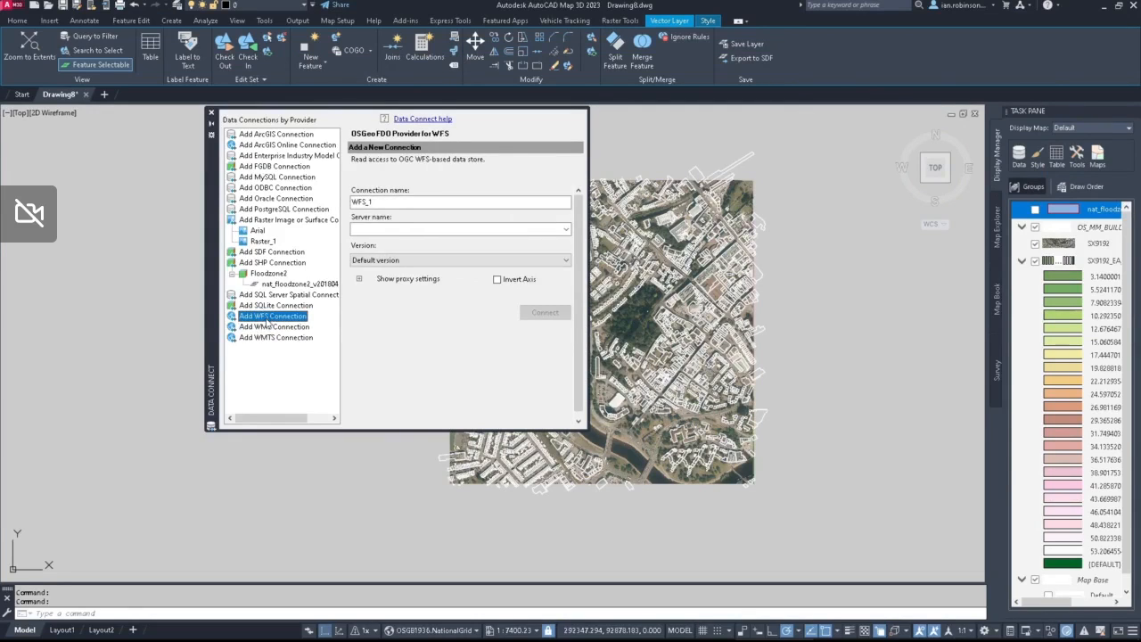
{"action": "left_click", "coordinate": [267, 327]}
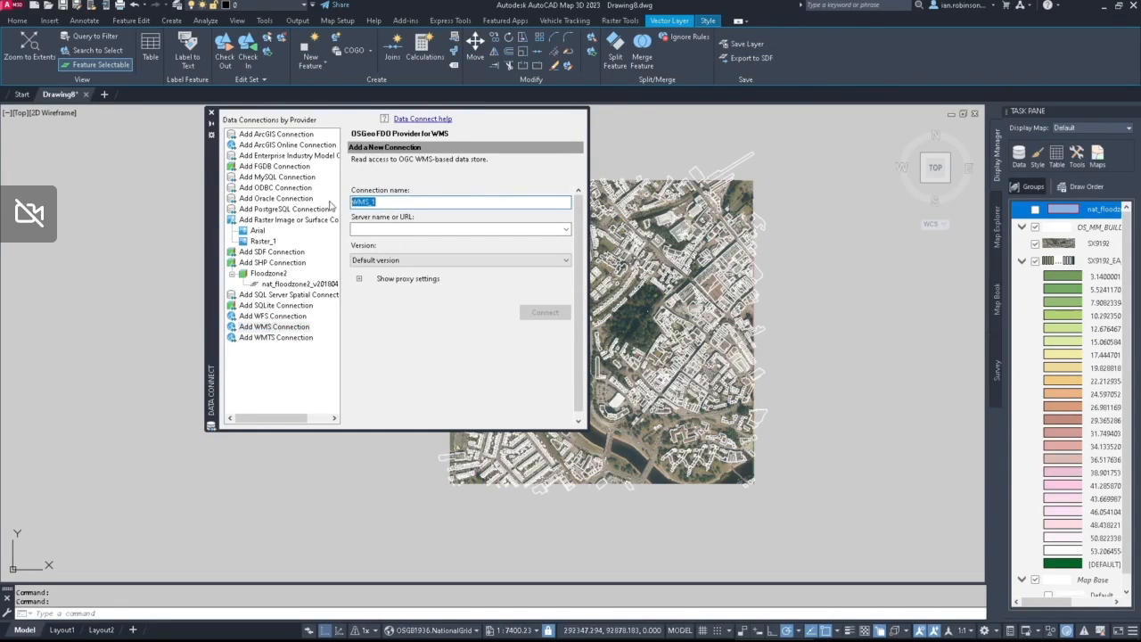
{"action": "type", "text": "Flood depth"}
{"action": "type", "text": " 1_1"}
{"action": "key", "text": "BackSpace"}
{"action": "key", "text": "BackSpace"}
{"action": "key", "text": "BackSpace"}
{"action": "type", "text": "0.1"}
Step: Paste the copied WMS link as the server URL and connect, logging in without entering any credentials
{"action": "left_click", "coordinate": [504, 229]}
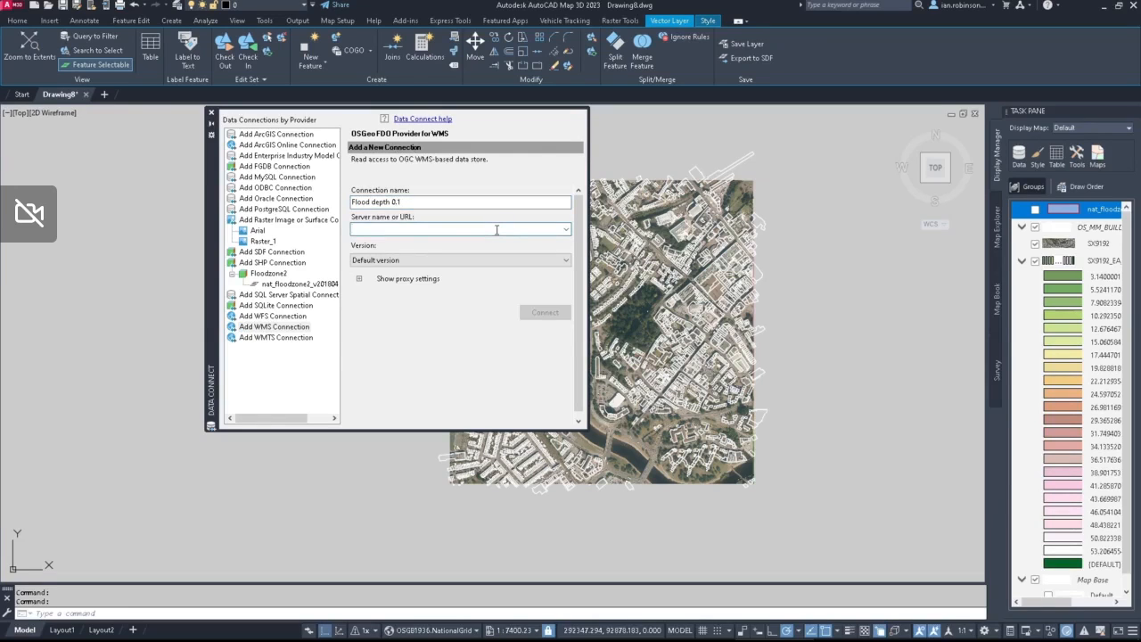
{"action": "key", "text": "ctrl+v"}
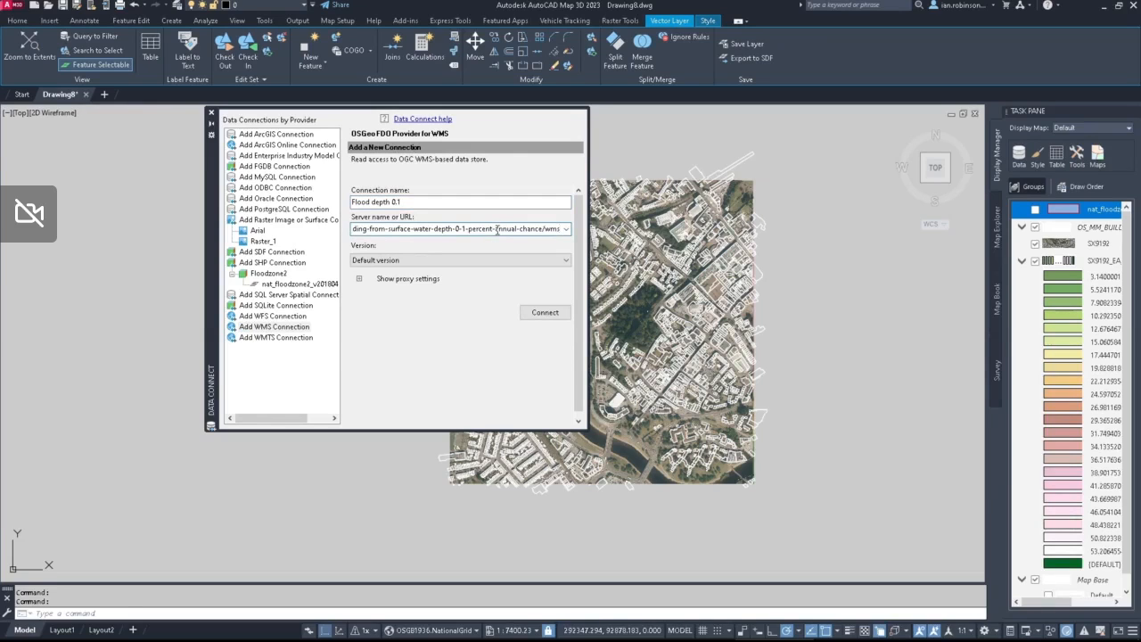
{"action": "left_click", "coordinate": [547, 314]}
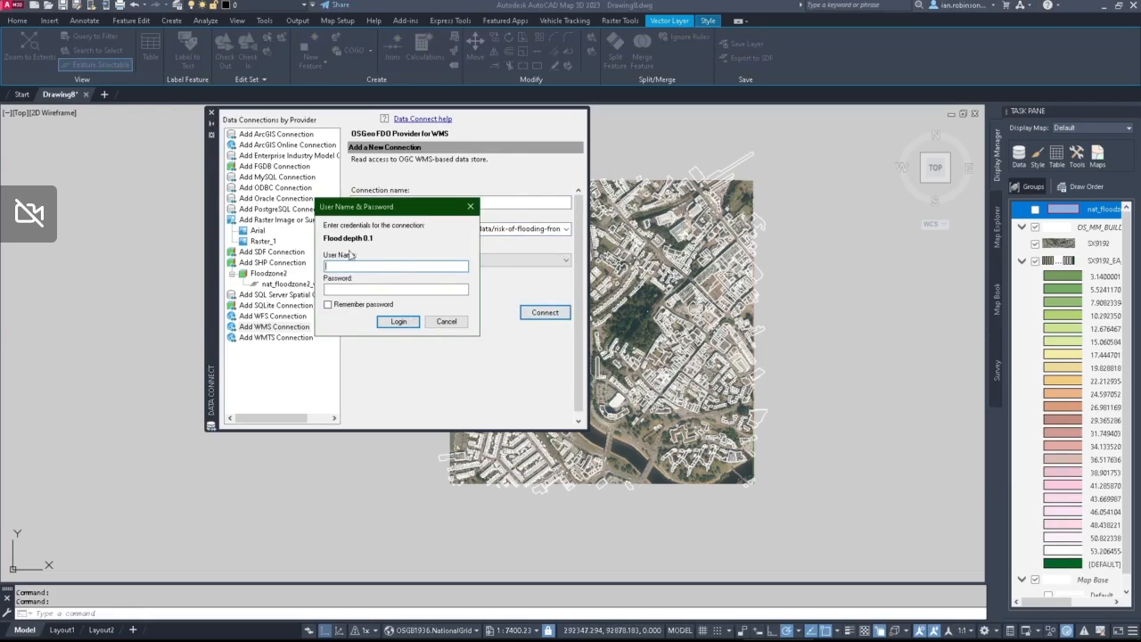
{"action": "left_click", "coordinate": [397, 322]}
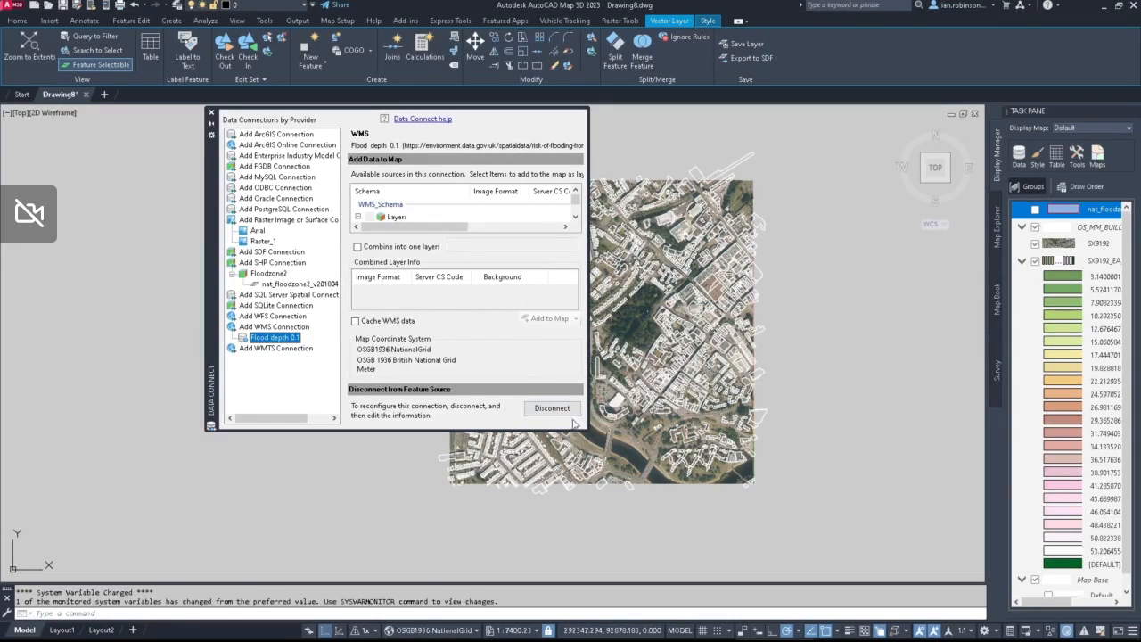
Step: Add the Risk_of_Flooding_from_Surface_Water depth layer from the WMS connection to the map and close the data connections
{"action": "left_click_drag", "start_coordinate": [588, 431], "coordinate": [754, 540]}
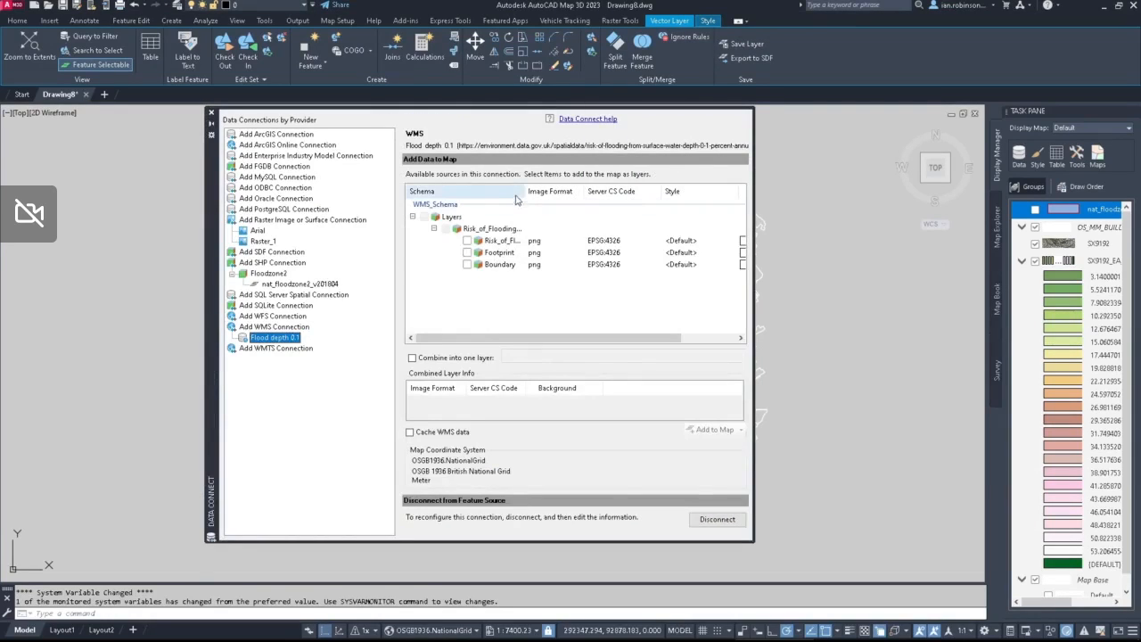
{"action": "left_click_drag", "start_coordinate": [524, 190], "coordinate": [613, 191]}
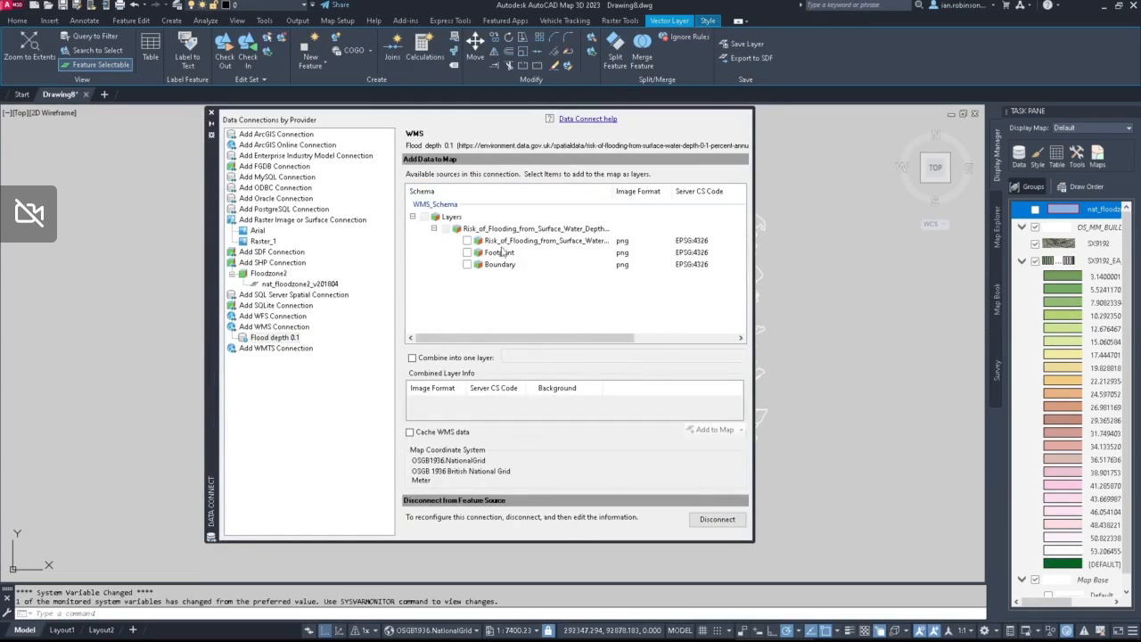
{"action": "left_click", "coordinate": [467, 240]}
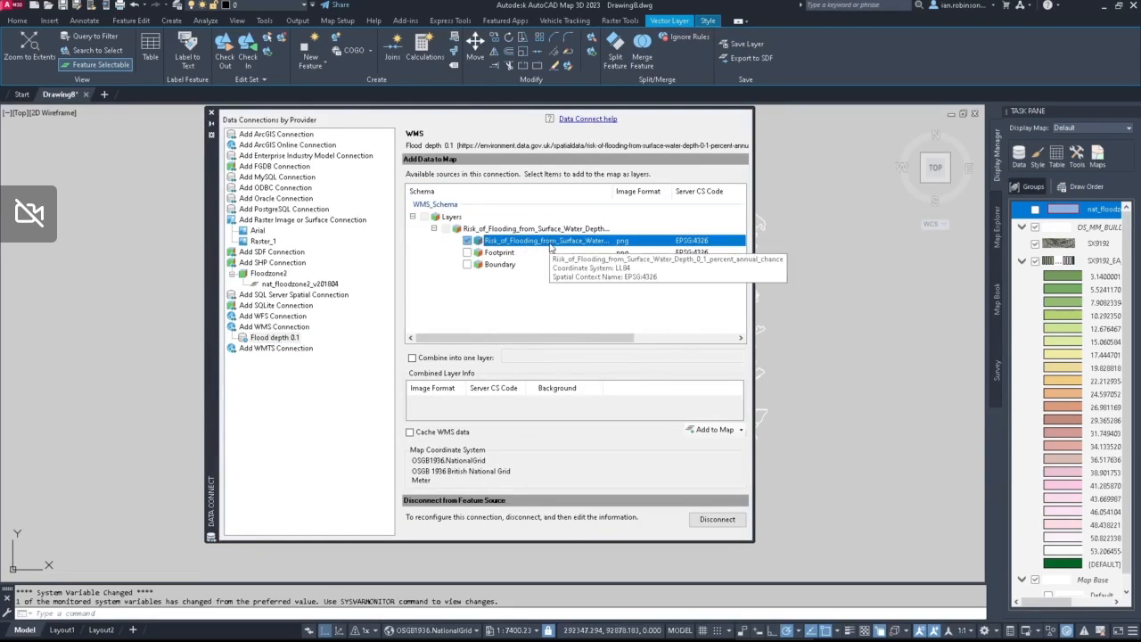
{"action": "left_click", "coordinate": [714, 429]}
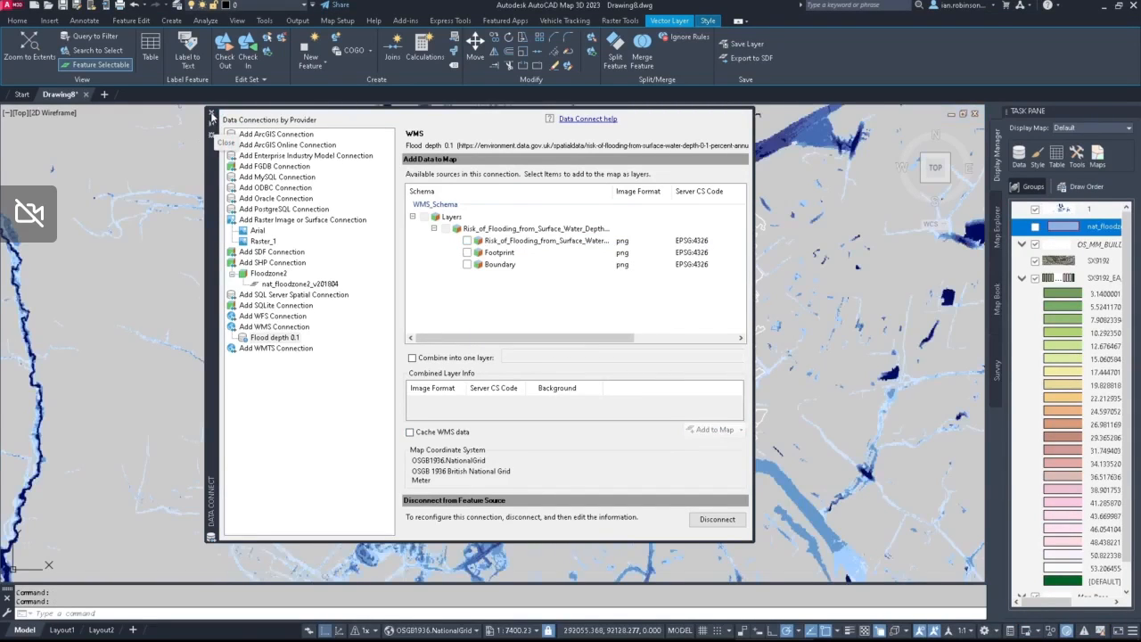
{"action": "left_click", "coordinate": [212, 115]}
Step: Turn on the aerial online map behind the flood depth layer, over the countryside west of the city
{"action": "scroll", "coordinate": [559, 285], "scroll_direction": "up", "scroll_amount": 6}
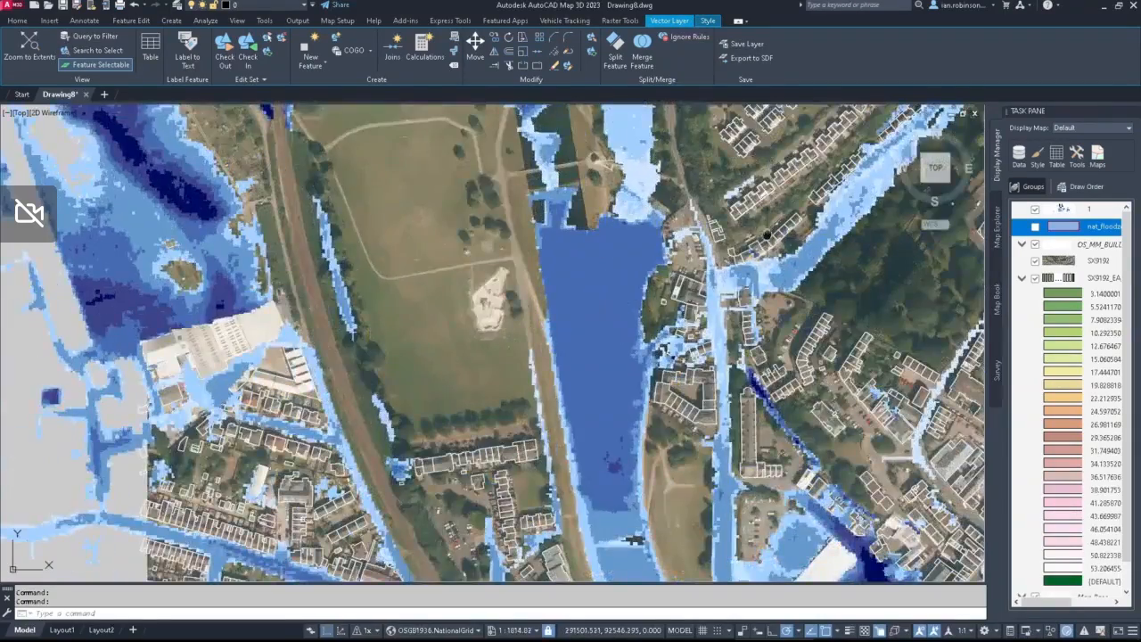
{"action": "middle_click_drag", "start_coordinate": [605, 300], "coordinate": [305, 447]}
{"action": "scroll", "coordinate": [686, 254], "scroll_direction": "down", "scroll_amount": 6}
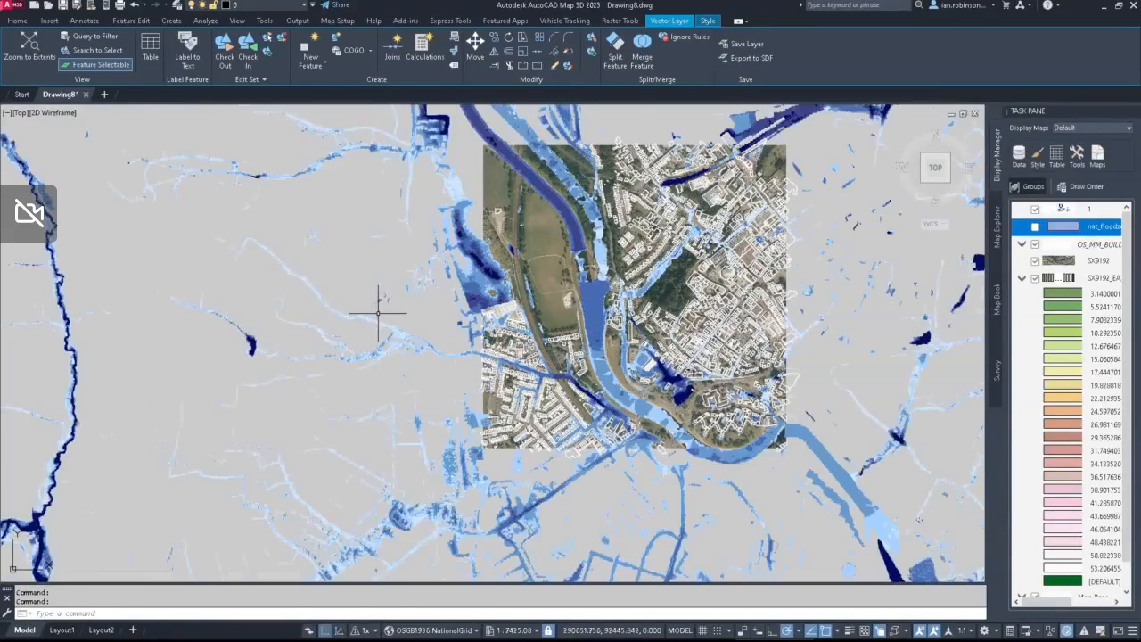
{"action": "middle_click_drag", "start_coordinate": [331, 313], "coordinate": [933, 323]}
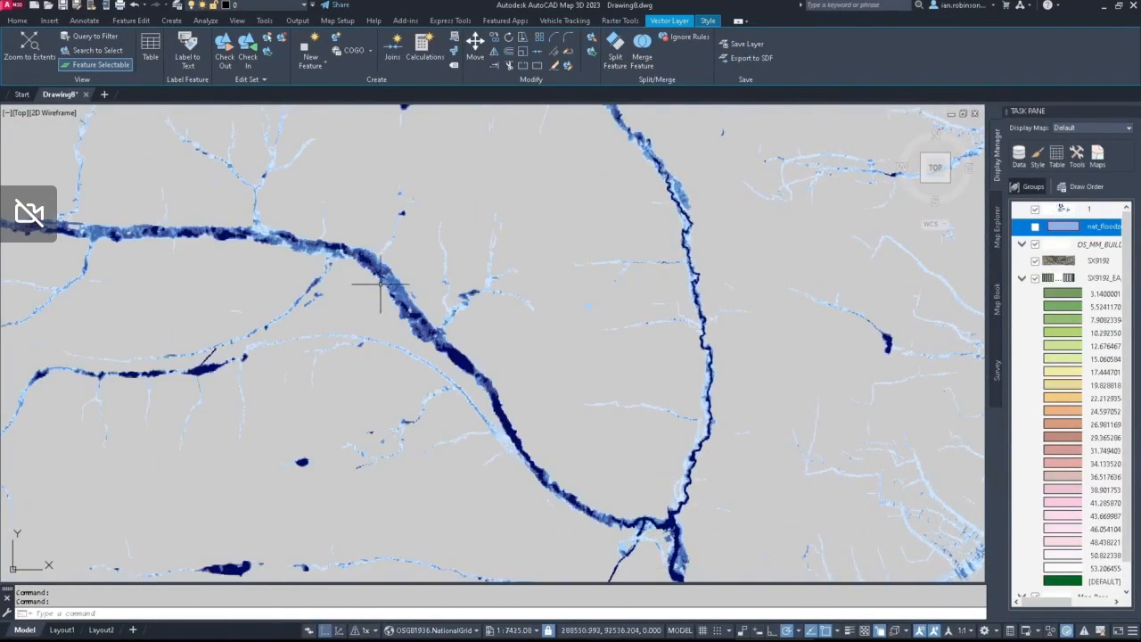
{"action": "middle_click_drag", "start_coordinate": [365, 287], "coordinate": [787, 298]}
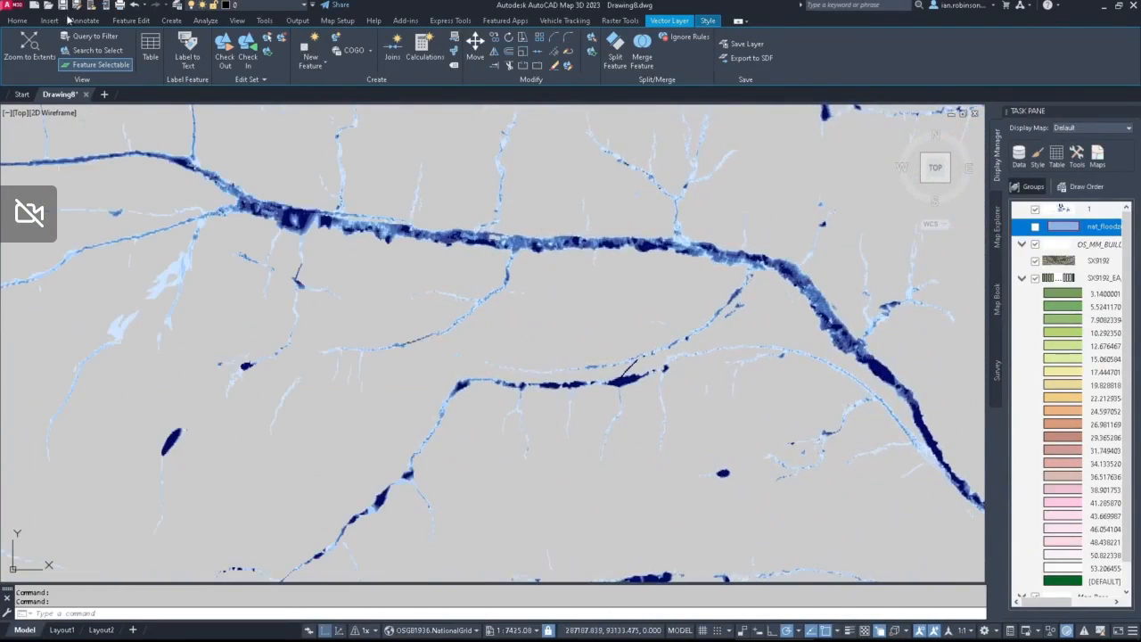
{"action": "left_click", "coordinate": [25, 20]}
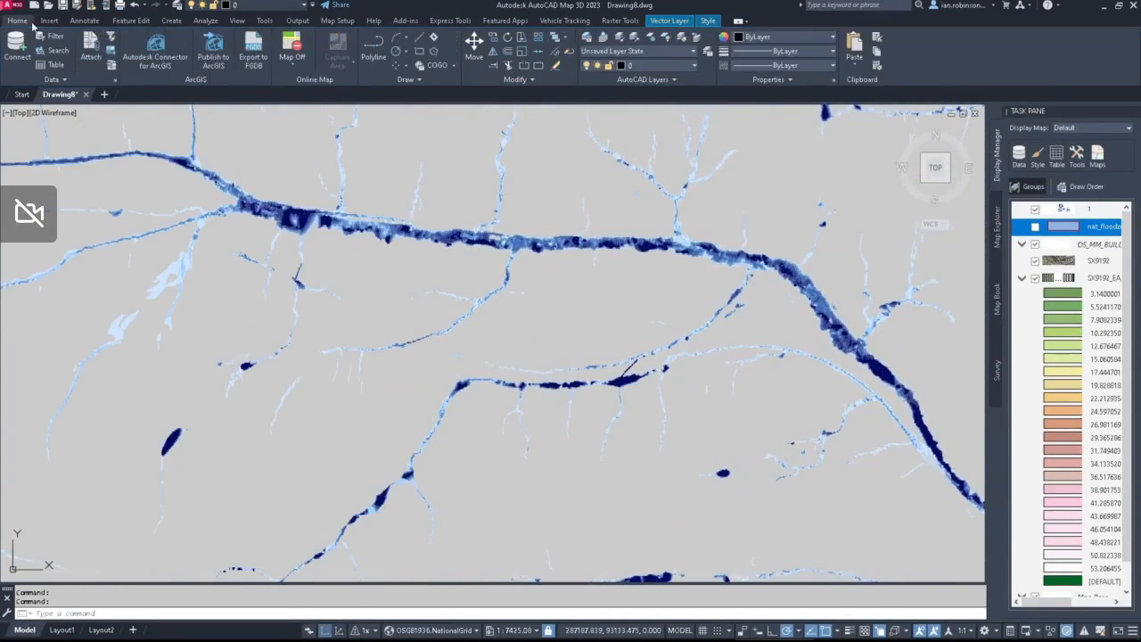
{"action": "left_click", "coordinate": [265, 65]}
{"action": "left_click", "coordinate": [690, 150]}
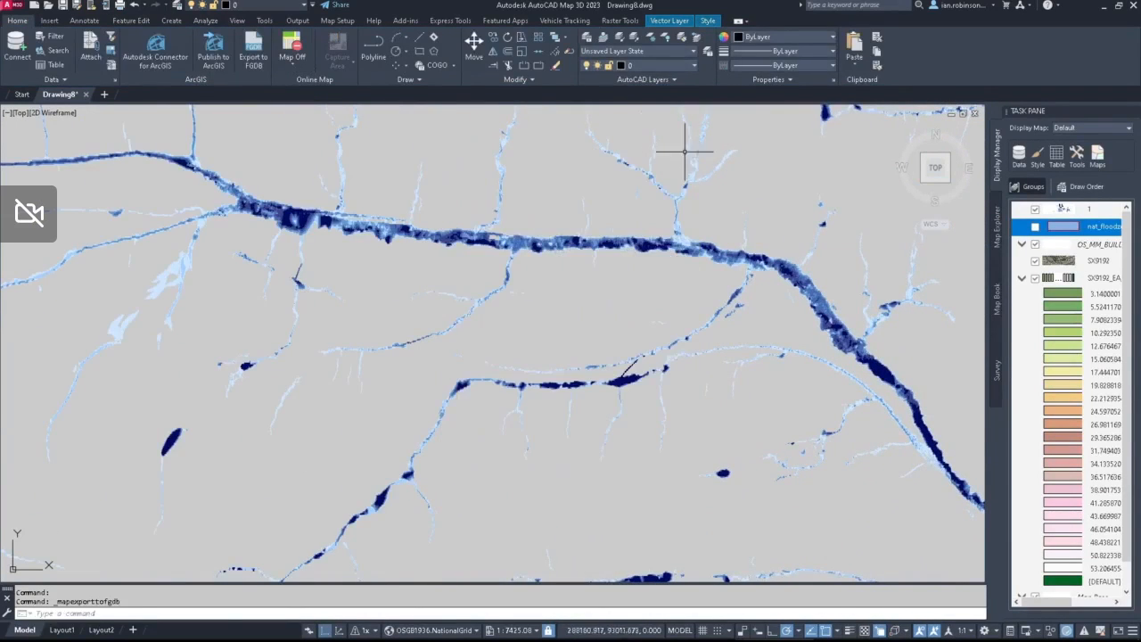
{"action": "left_click", "coordinate": [293, 64]}
{"action": "left_click", "coordinate": [475, 108]}
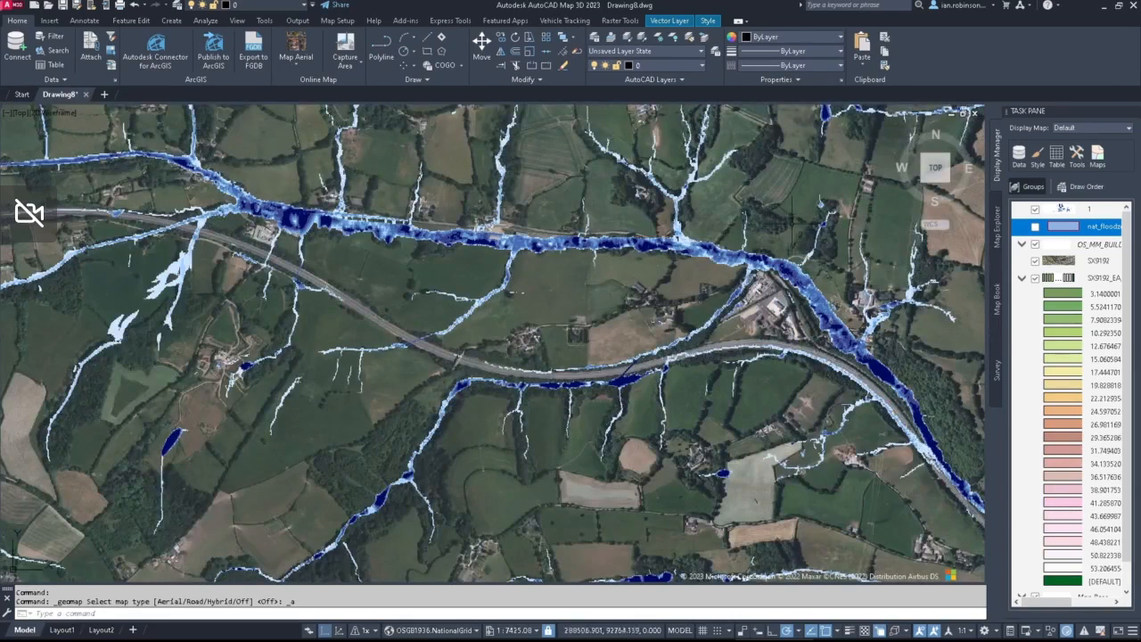
Step: Inspect the flood depths along the river and road, hide the WMS flood depth layer and show nat_floodzone2 instead
{"action": "scroll", "coordinate": [517, 241], "scroll_direction": "up", "scroll_amount": 5}
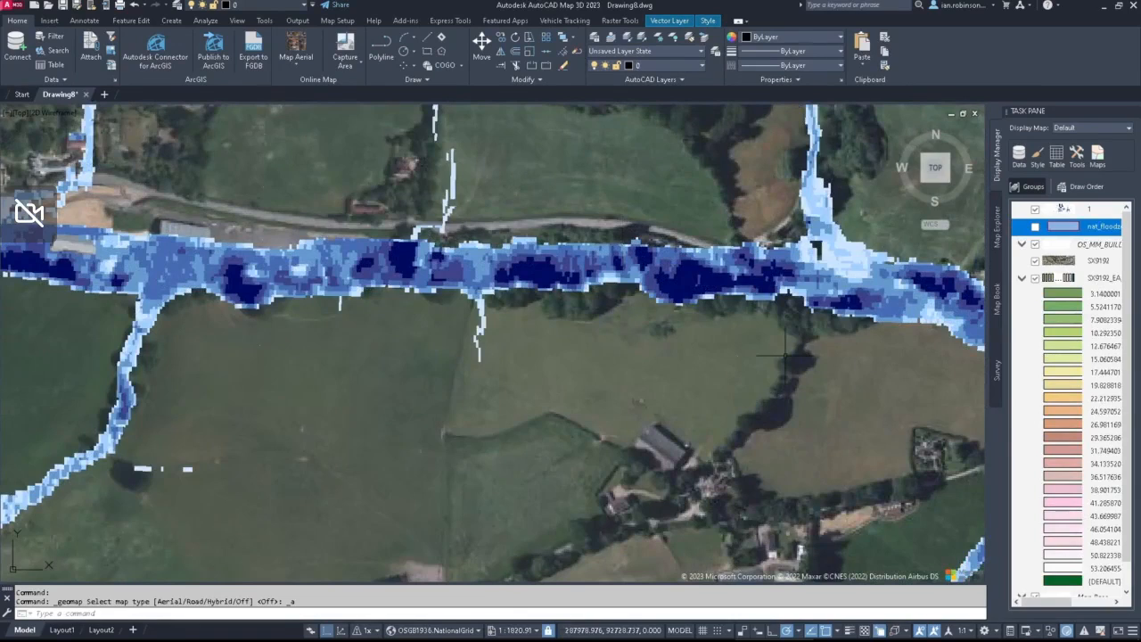
{"action": "middle_click_drag", "start_coordinate": [747, 340], "coordinate": [342, 233]}
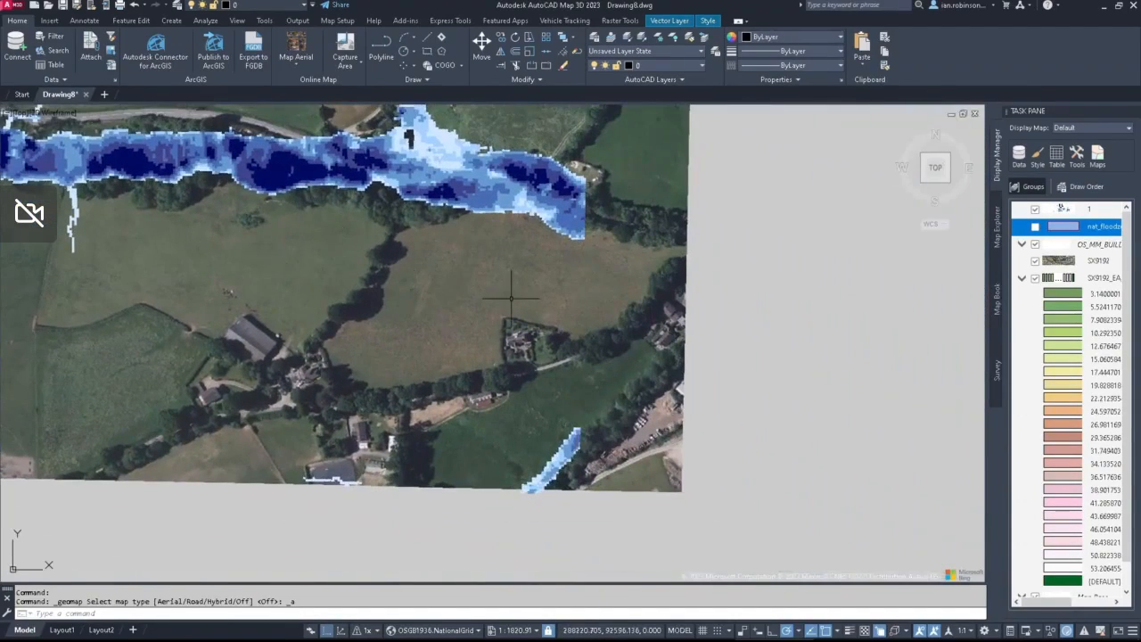
{"action": "middle_click_drag", "start_coordinate": [782, 384], "coordinate": [444, 178]}
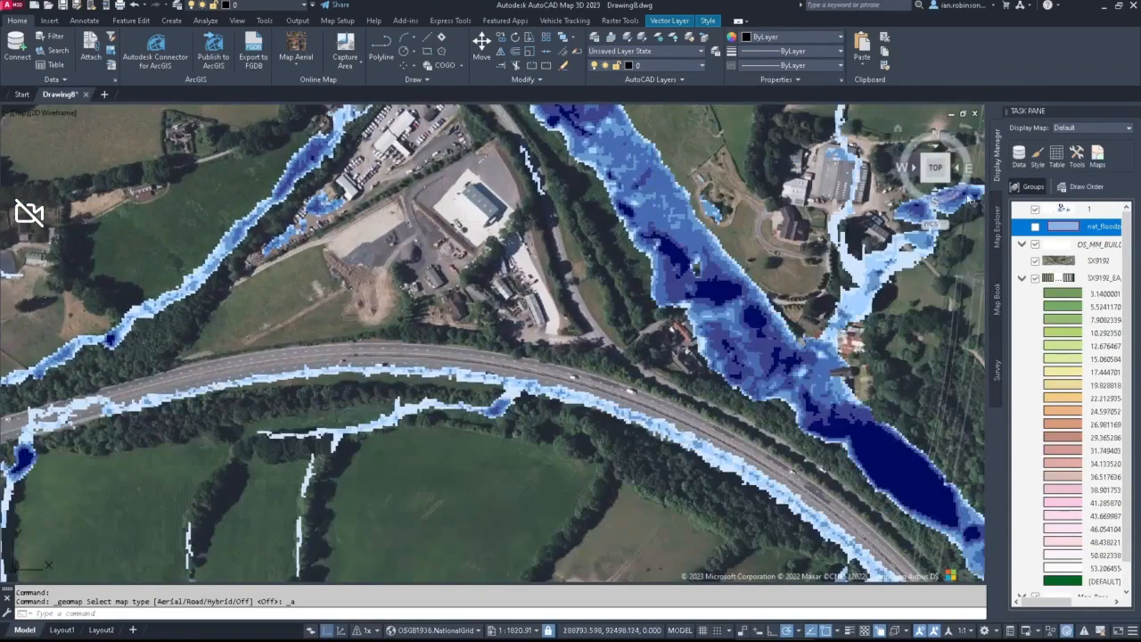
{"action": "left_click", "coordinate": [1034, 210]}
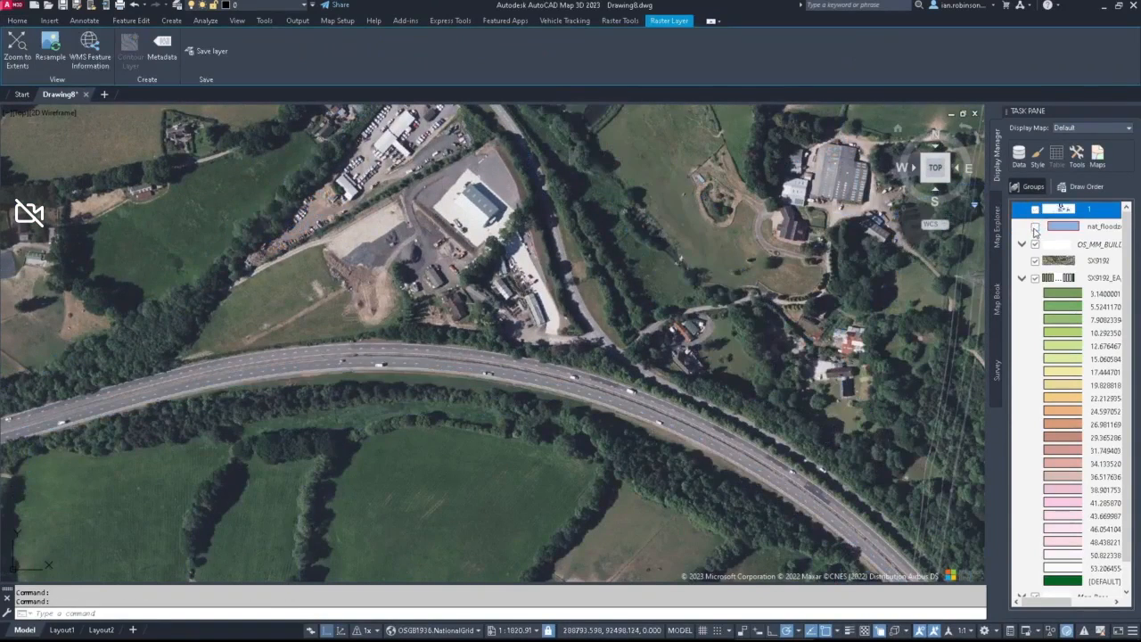
{"action": "left_click", "coordinate": [1037, 227]}
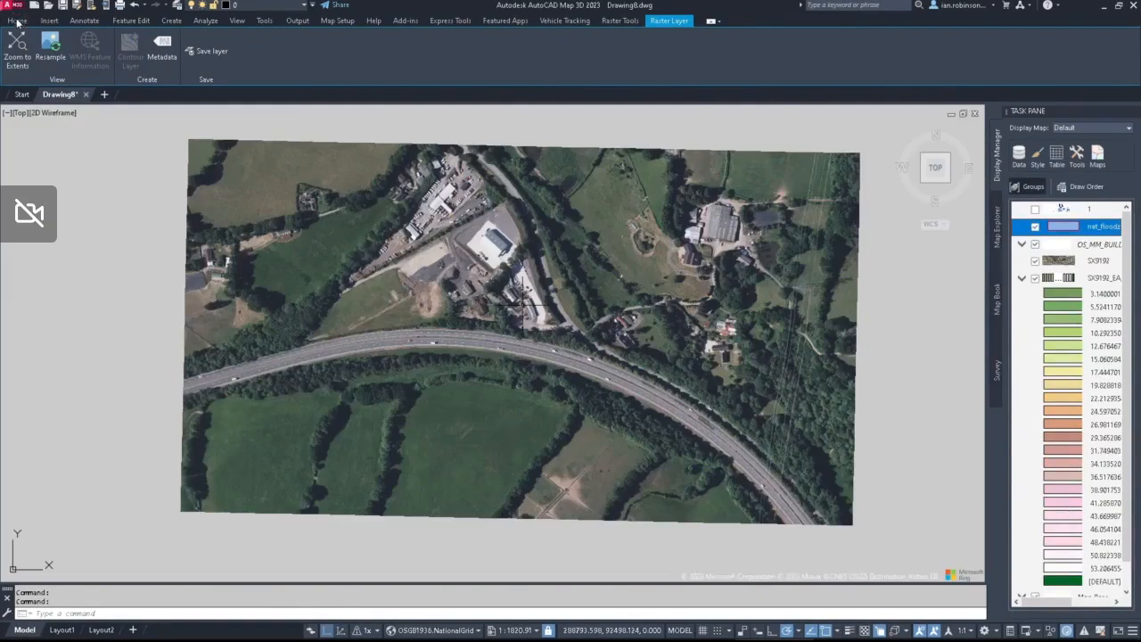
Step: Turn off the online aerial background map
{"action": "left_click", "coordinate": [17, 22]}
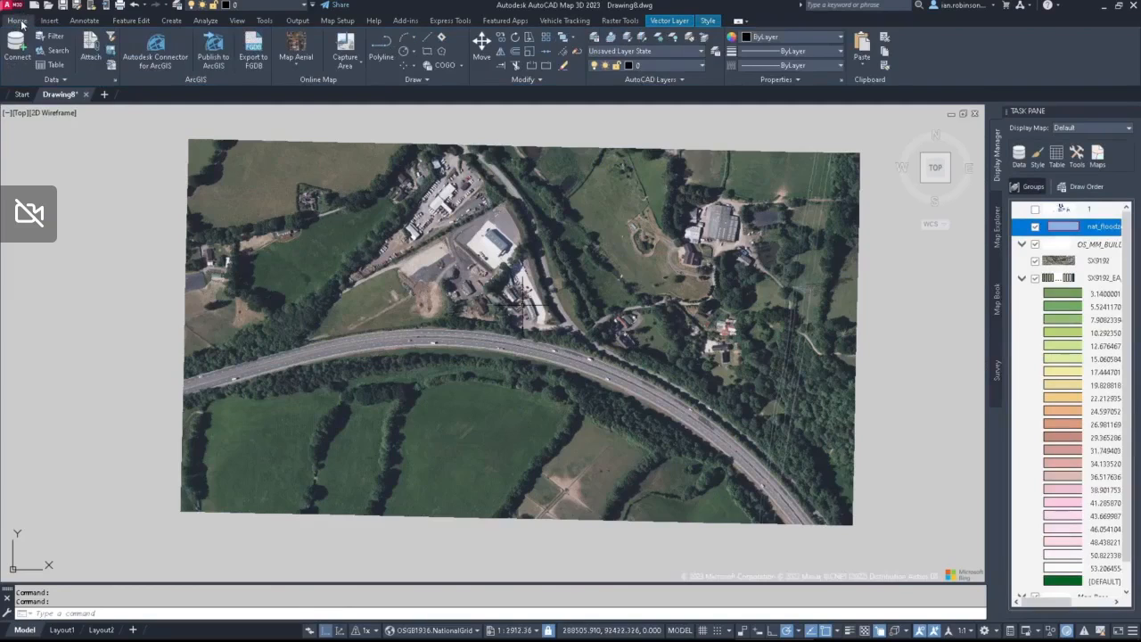
{"action": "left_click", "coordinate": [284, 62]}
{"action": "left_click", "coordinate": [304, 157]}
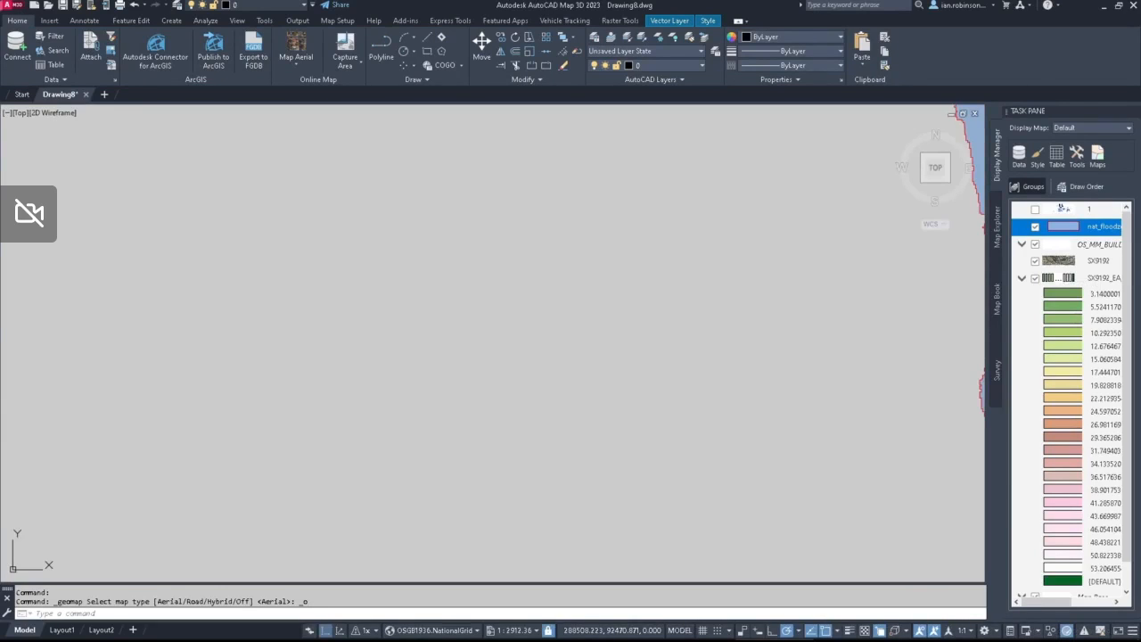
Step: Zoom to the extents of the SX9192_EA terrain layer and switch the map to 3D to view the flood zone around the buildings
{"action": "left_click", "coordinate": [1072, 279]}
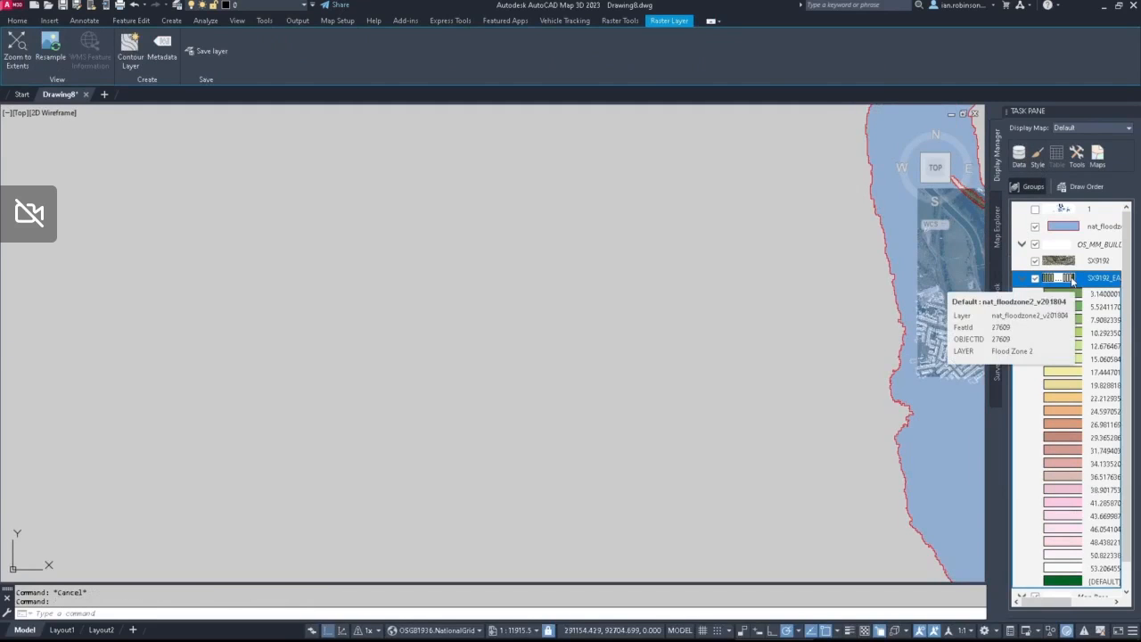
{"action": "right_click", "coordinate": [1072, 280]}
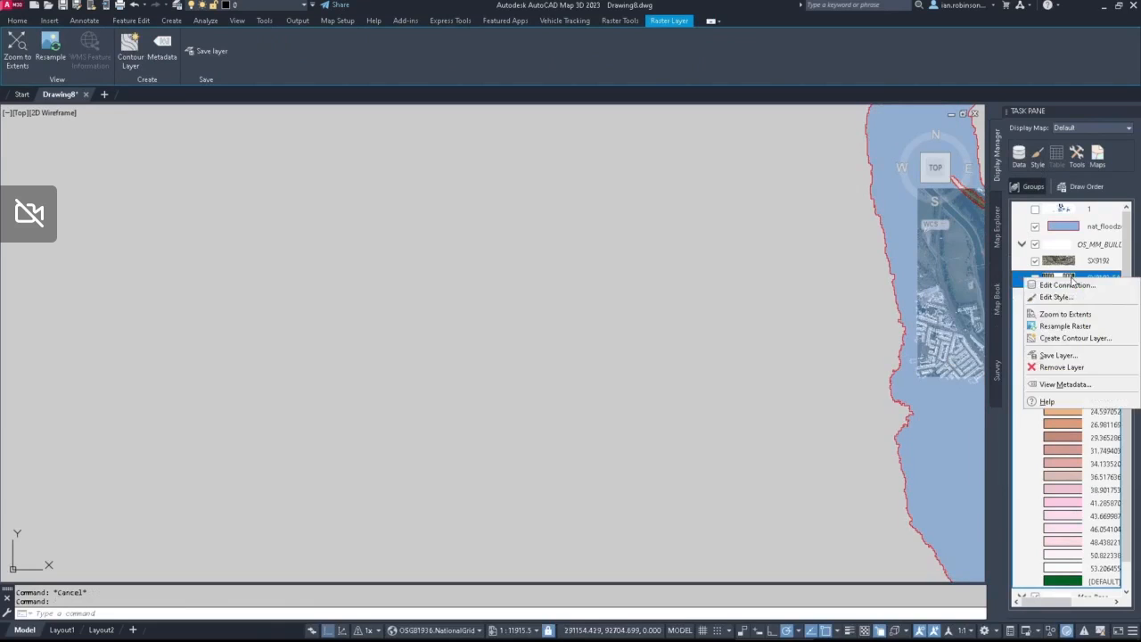
{"action": "left_click", "coordinate": [1066, 313]}
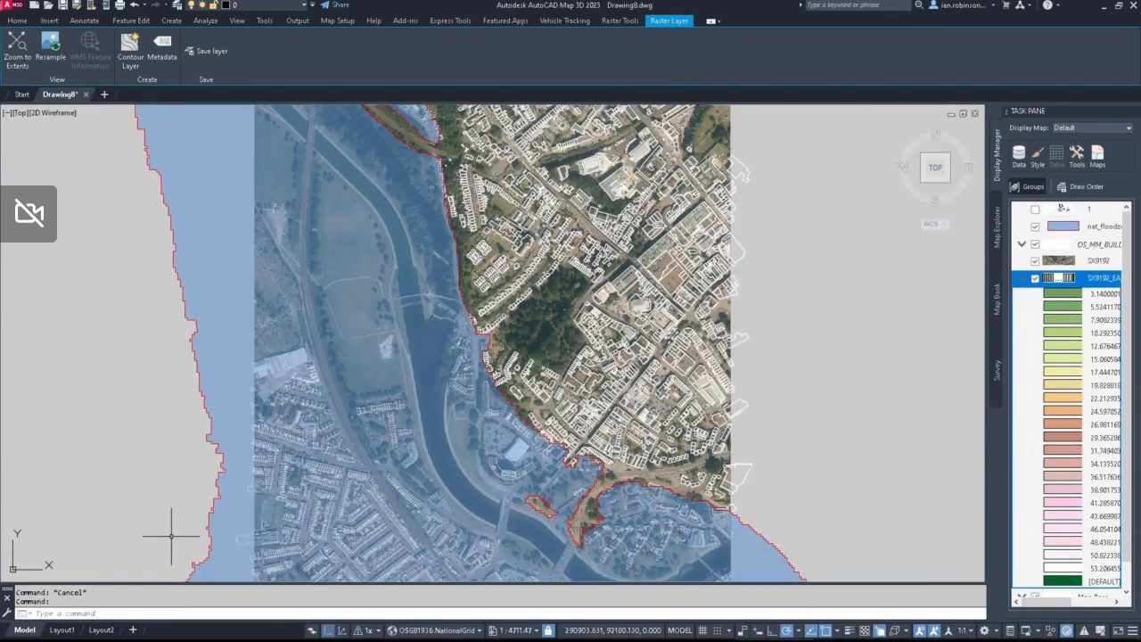
{"action": "left_click", "coordinate": [343, 631]}
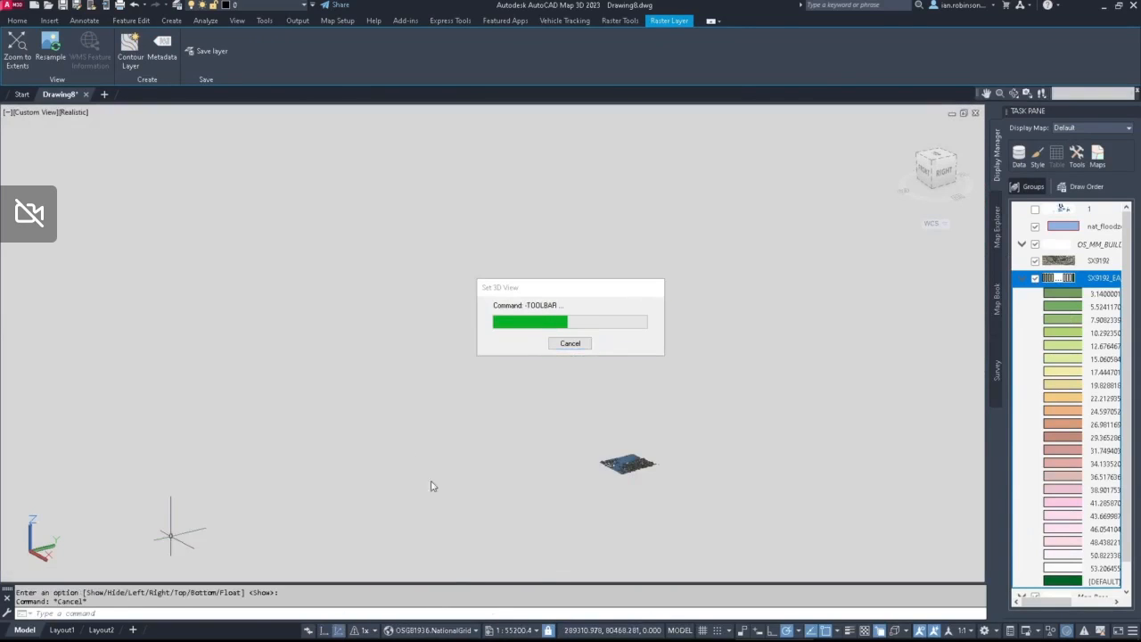
{"action": "scroll", "coordinate": [640, 455], "scroll_direction": "up", "scroll_amount": 10}
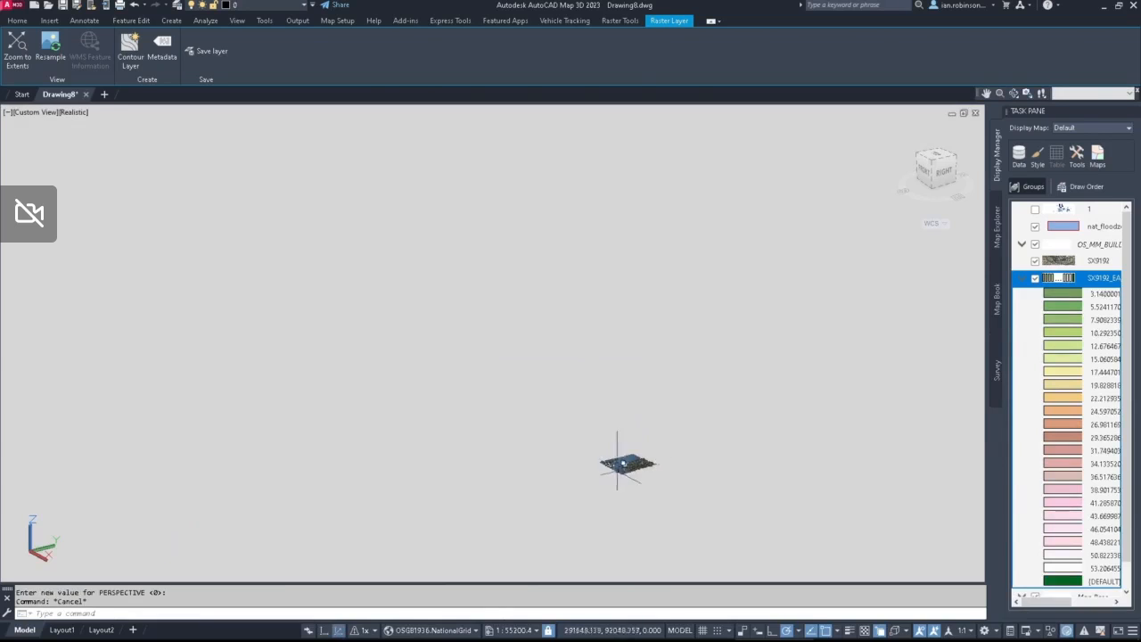
{"action": "scroll", "coordinate": [496, 422], "scroll_direction": "up", "scroll_amount": 3}
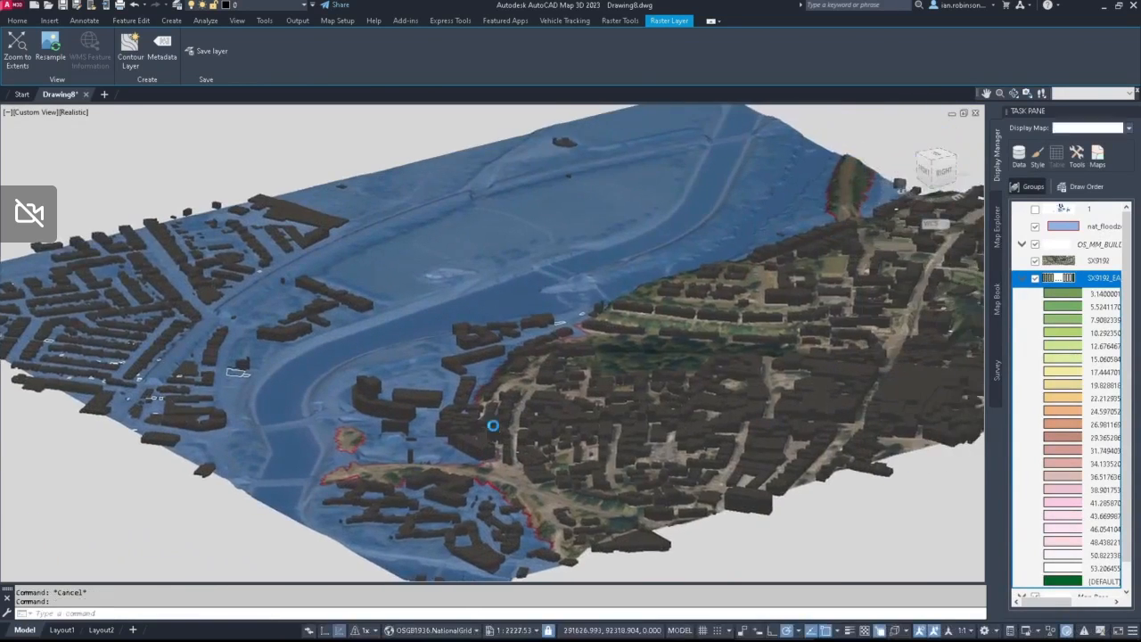